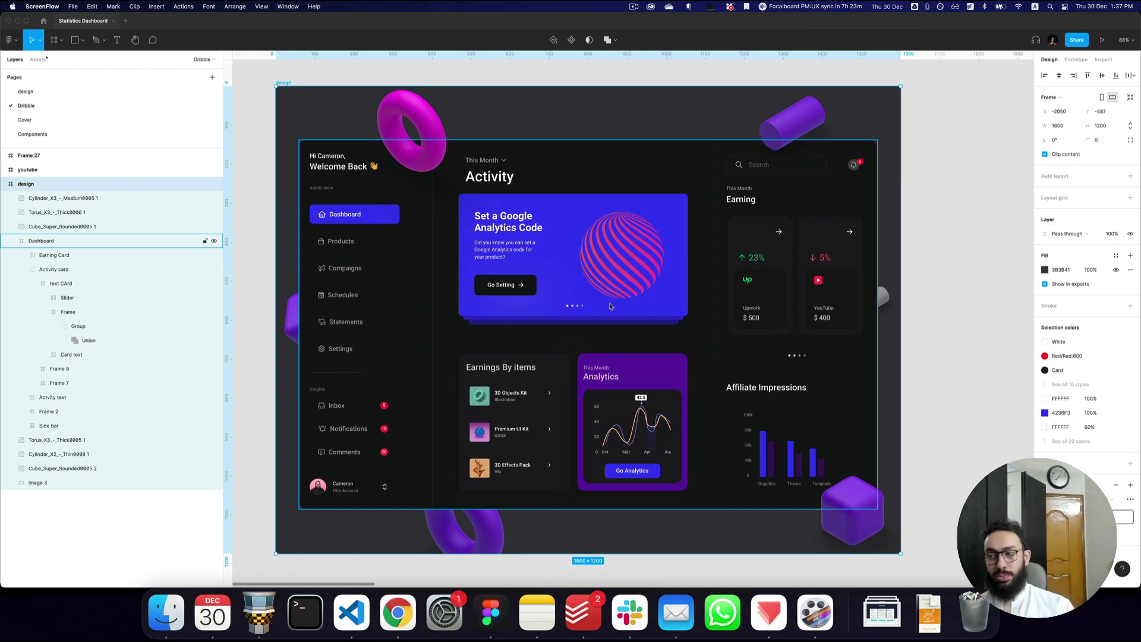
- Export the selected design frame as one scene with the ProtoPie plugin
key("F4")
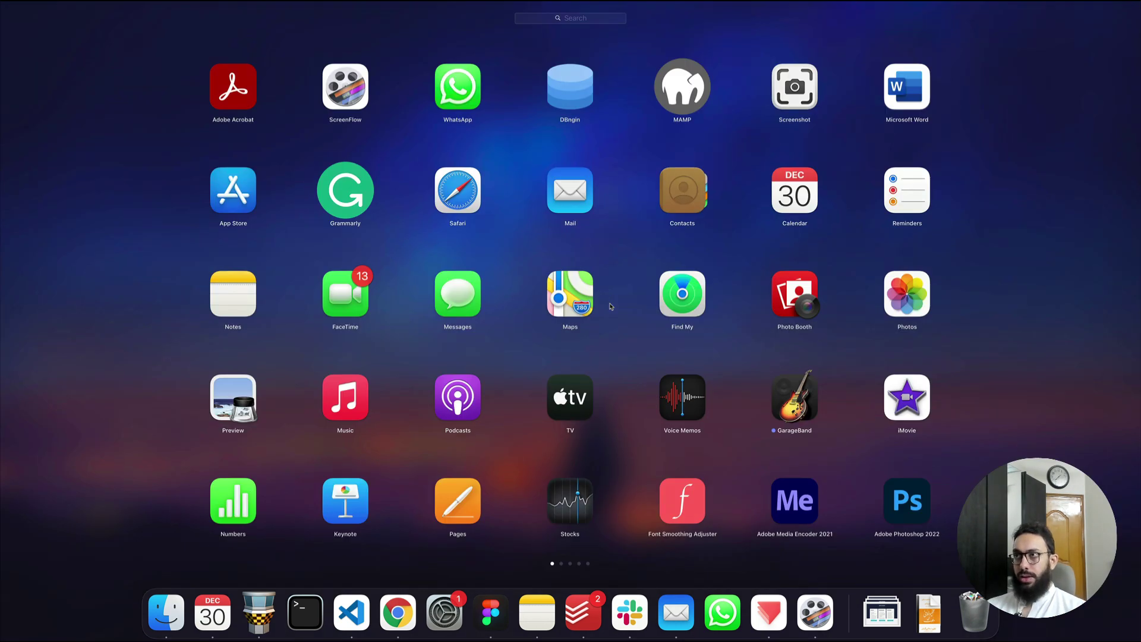
key("Escape")
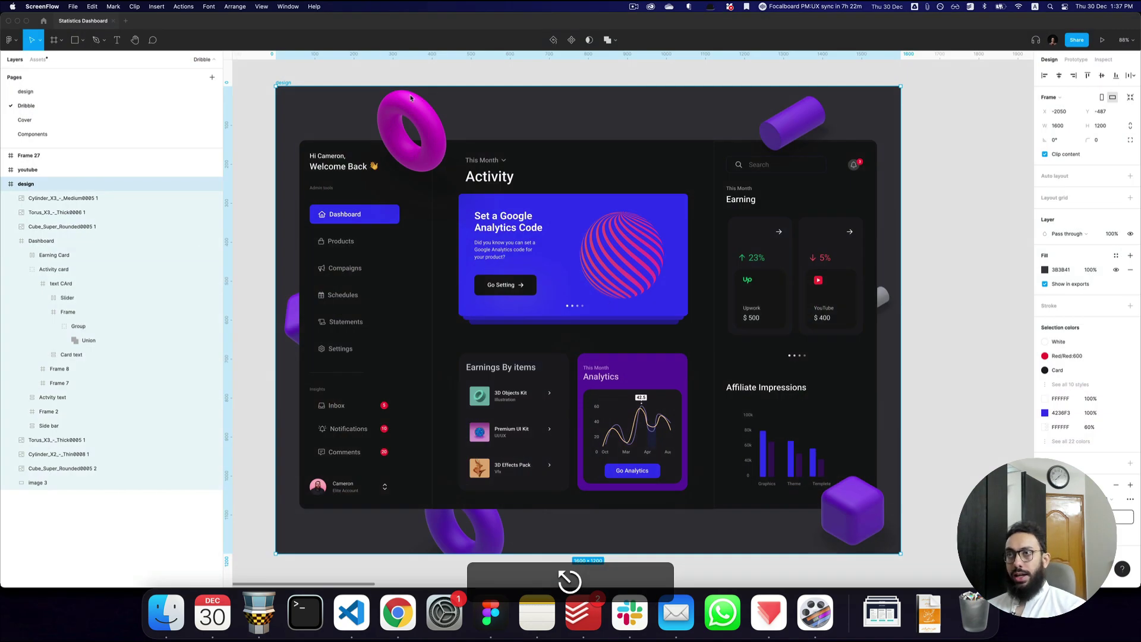
left_click(331, 72)
key("super+p")
type("pr")
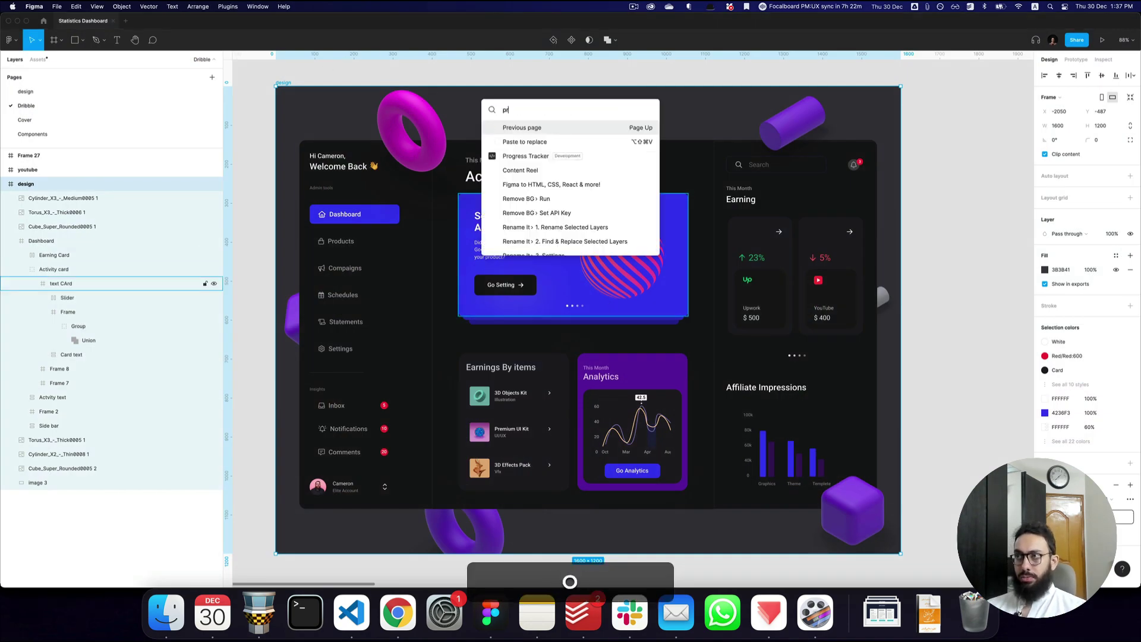
type("otop")
key("Down")
key("Return")
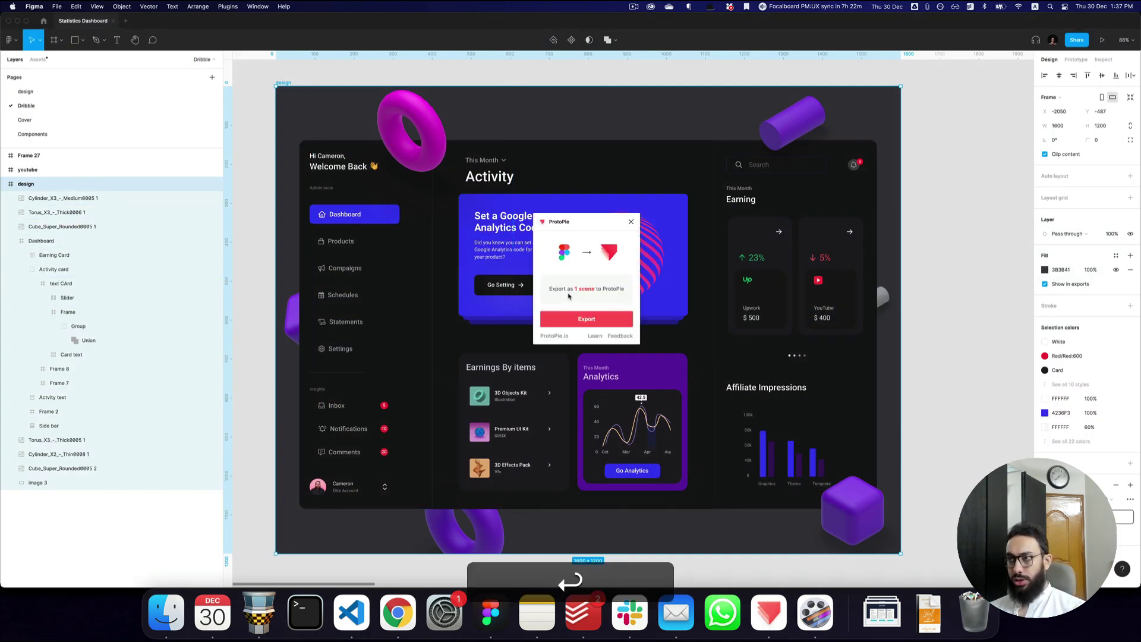
left_click(586, 321)
- Switch to ProtoPie and examine how the imported dashboard scene fits the device frame
key("super+Tab")
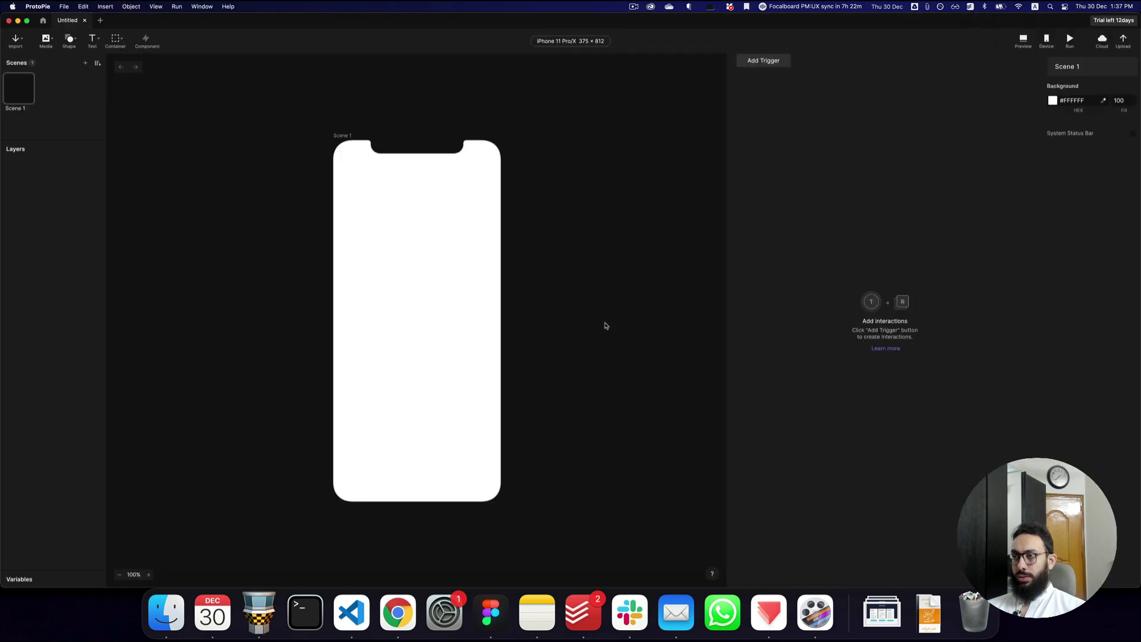
key("super+Tab")
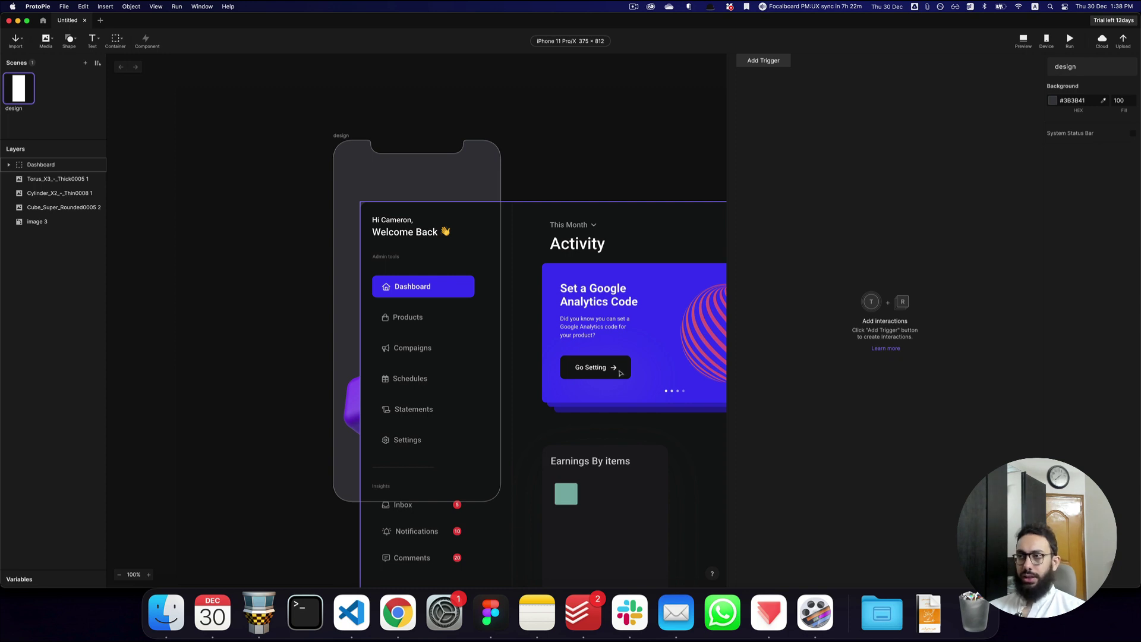
left_click(551, 159)
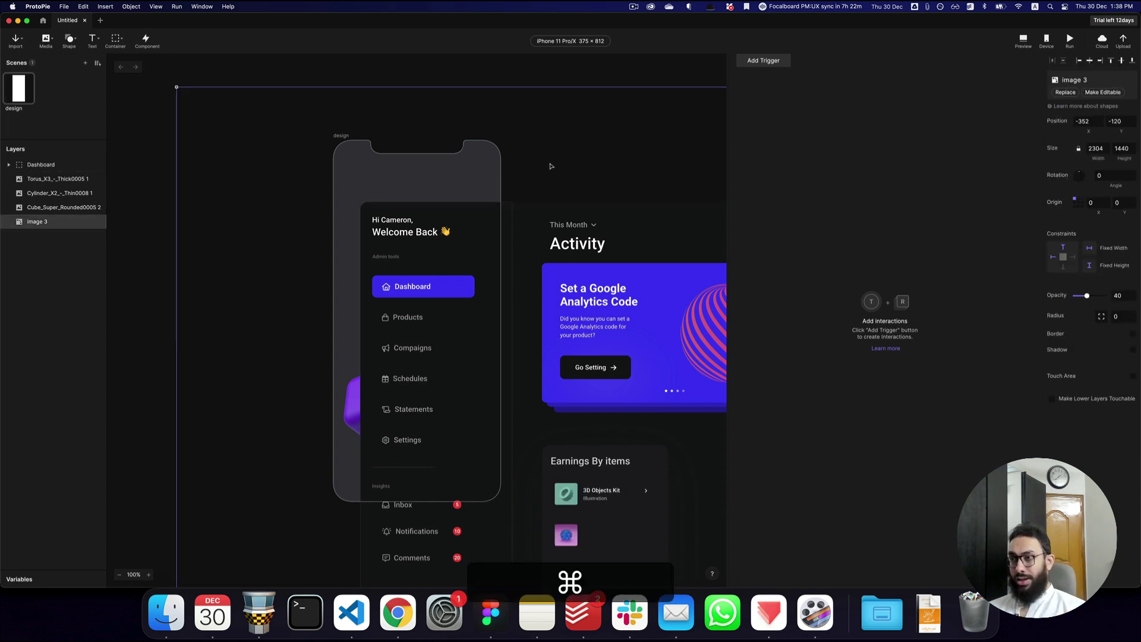
scroll(550, 159, "down", 5)
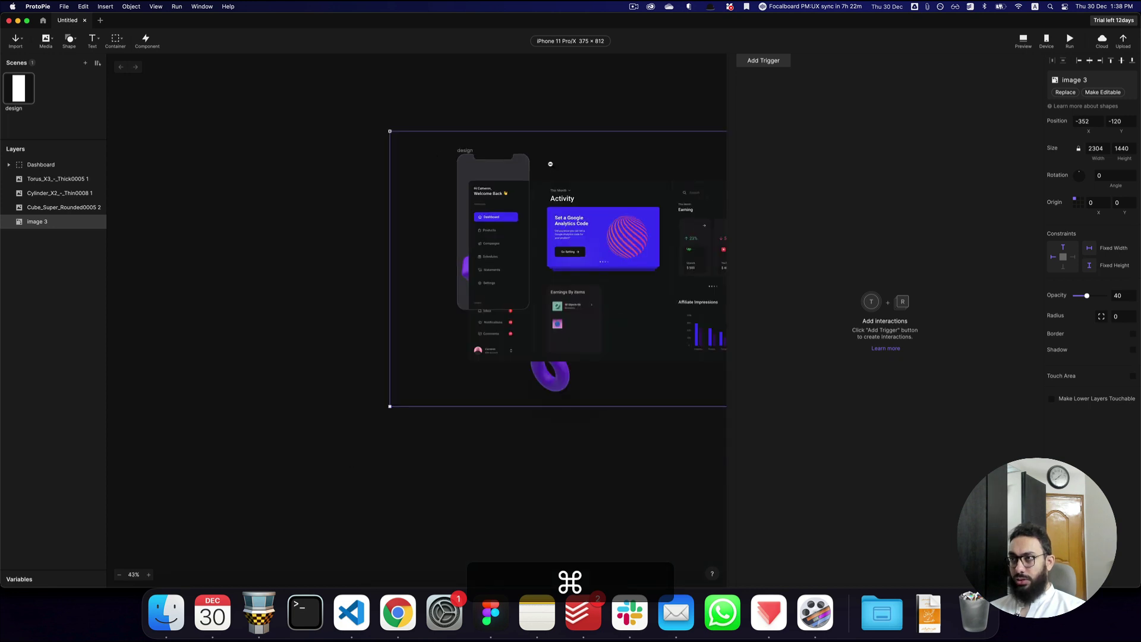
scroll(551, 163, "up", 3)
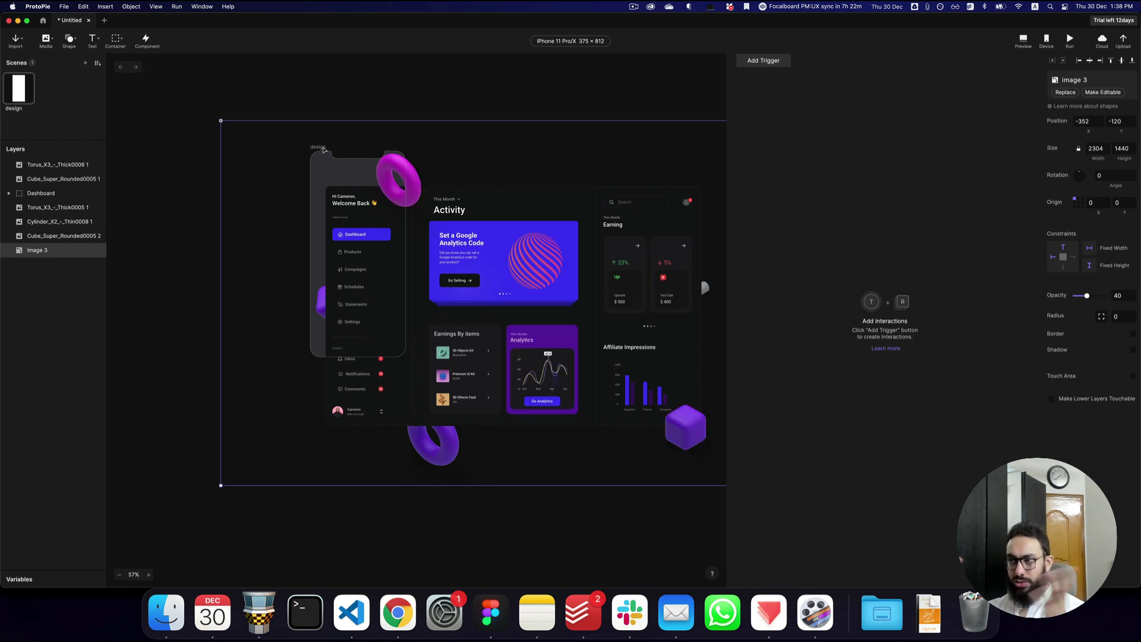
left_click(324, 149)
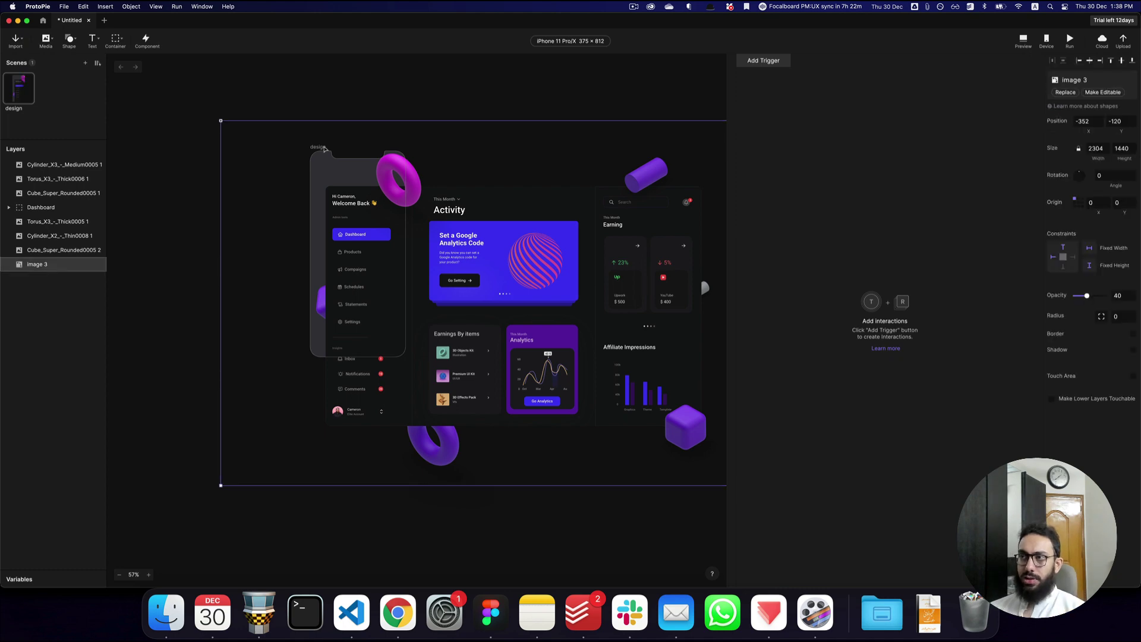
key("super+Tab")
key("super+Tab")
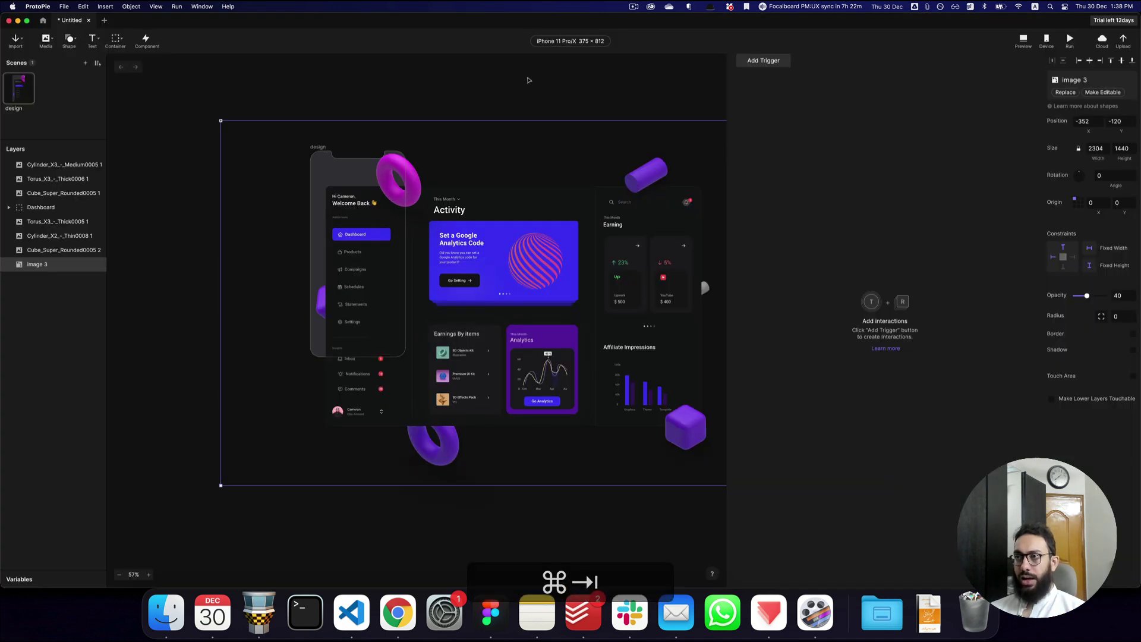
- Set the prototype's device to a custom size of 1600 × 1200 with a density of 1
left_click(575, 43)
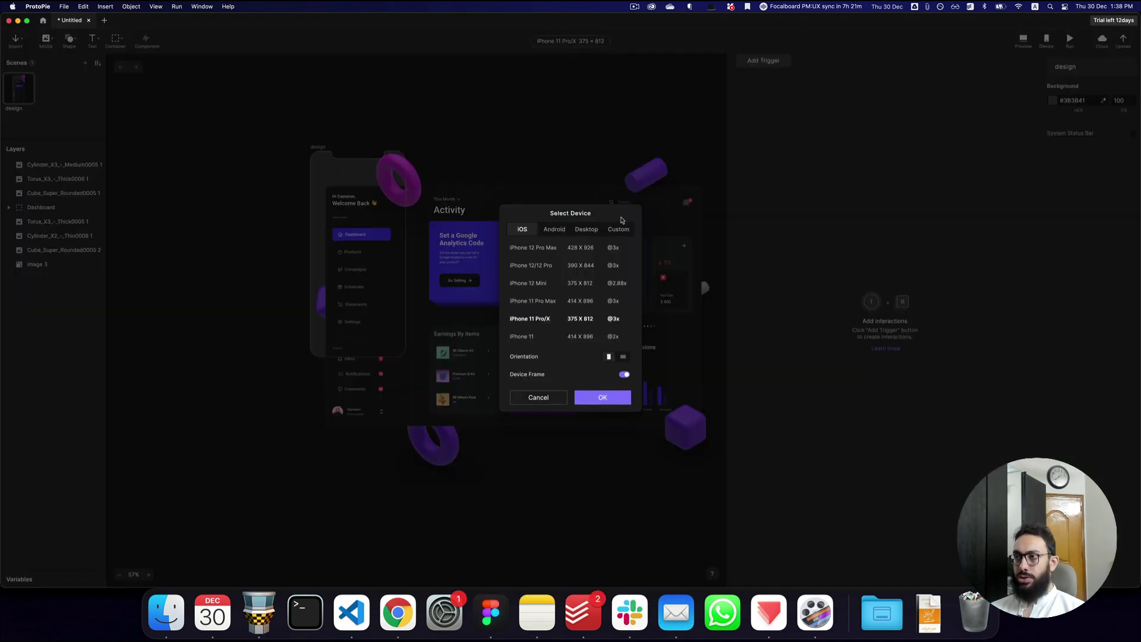
left_click(619, 230)
left_click(522, 257)
type("16")
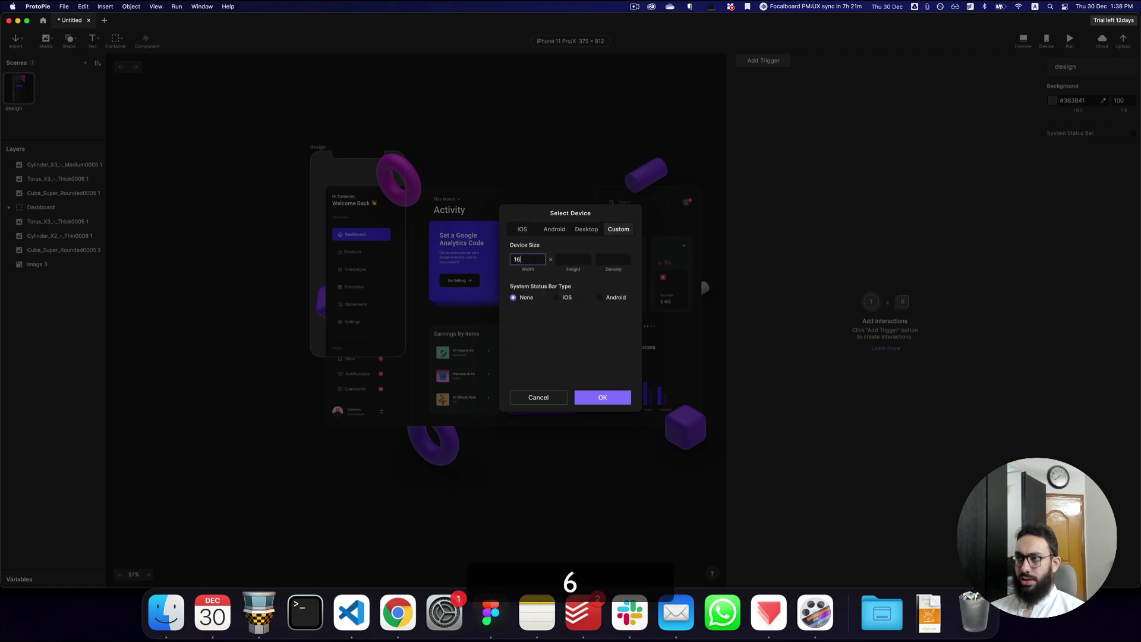
type("00")
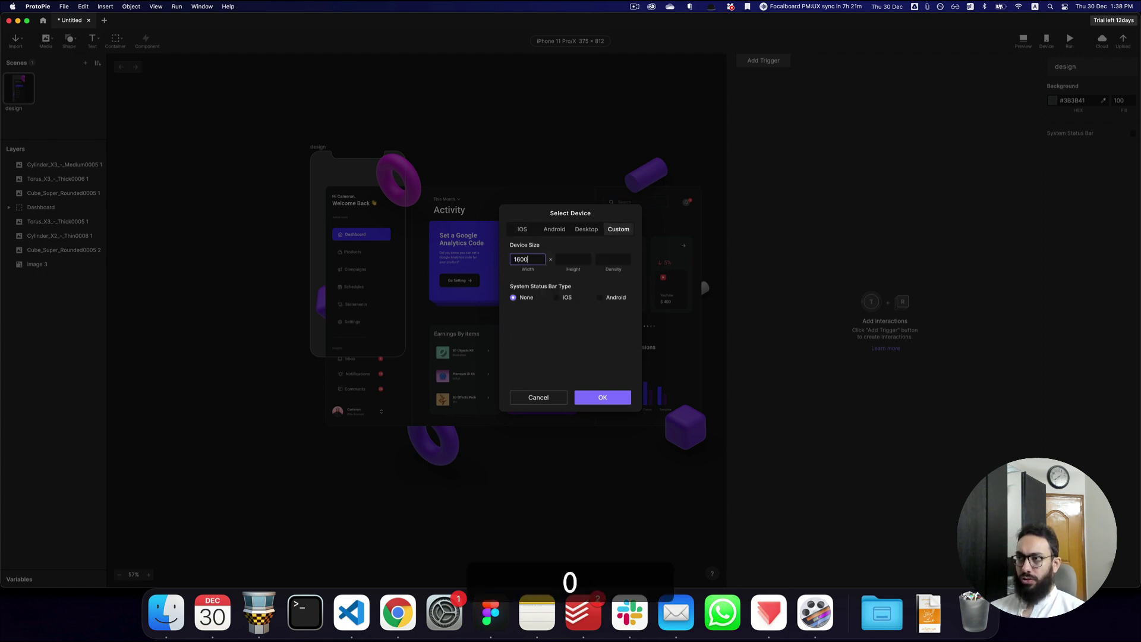
key("Tab")
type("1200")
key("Tab")
type("1")
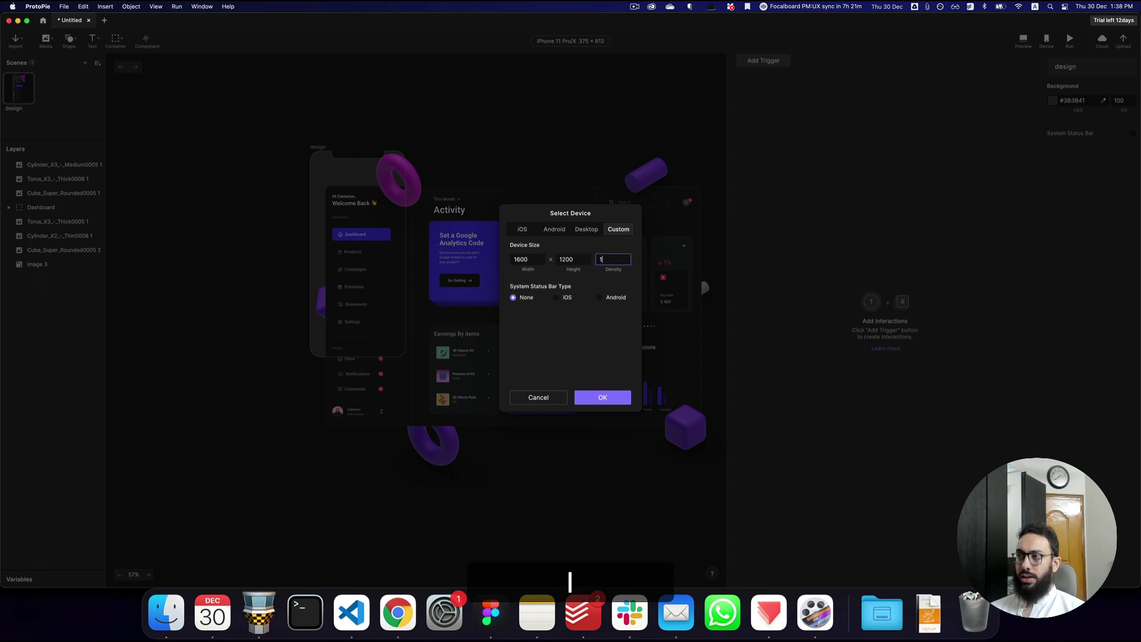
key("Tab")
left_click(603, 398)
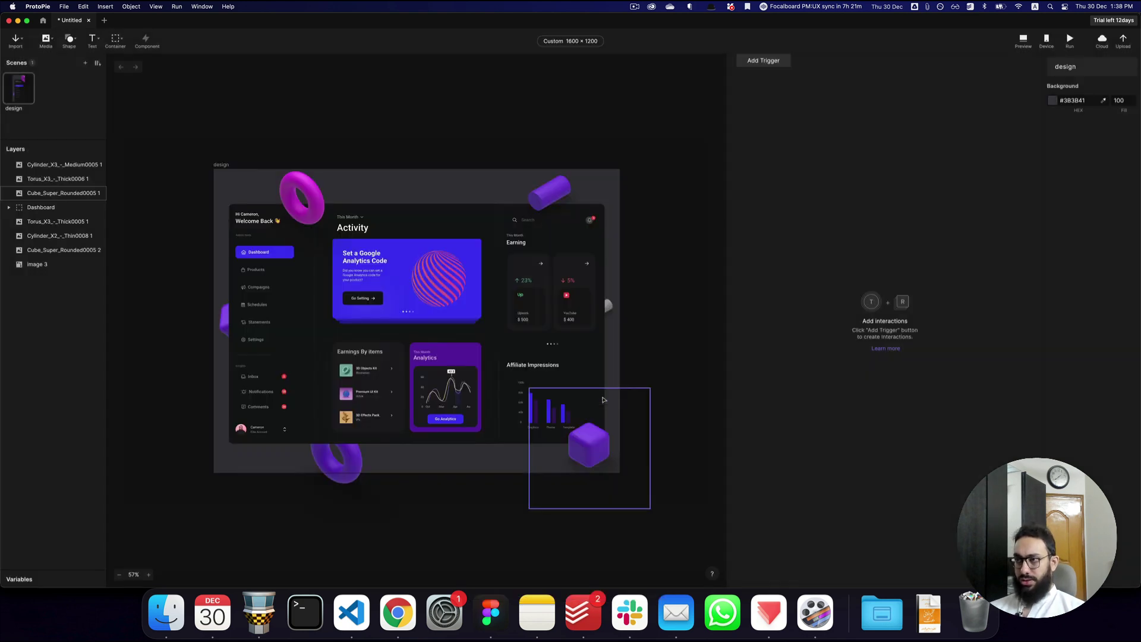
- Add a Start trigger to the design scene
left_click(633, 240)
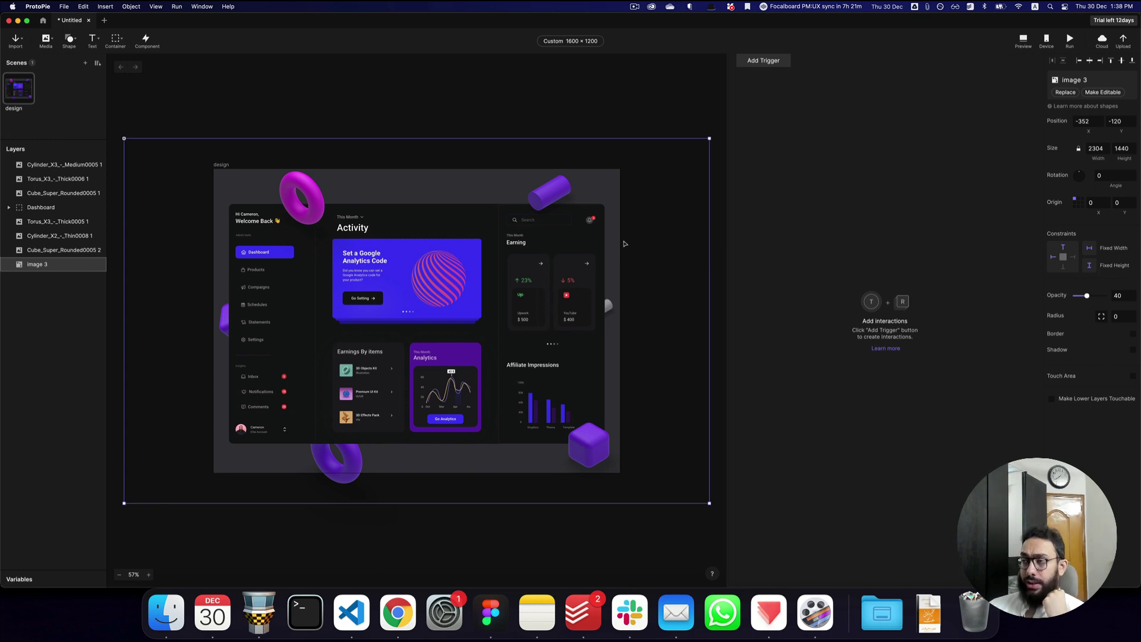
left_click(578, 240)
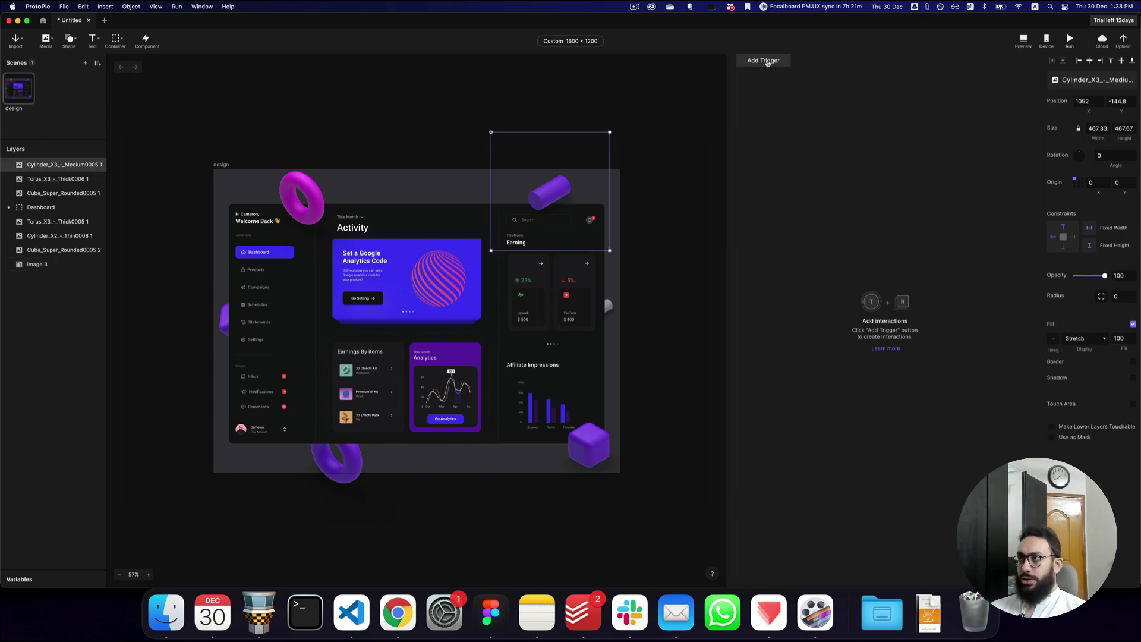
left_click(476, 104)
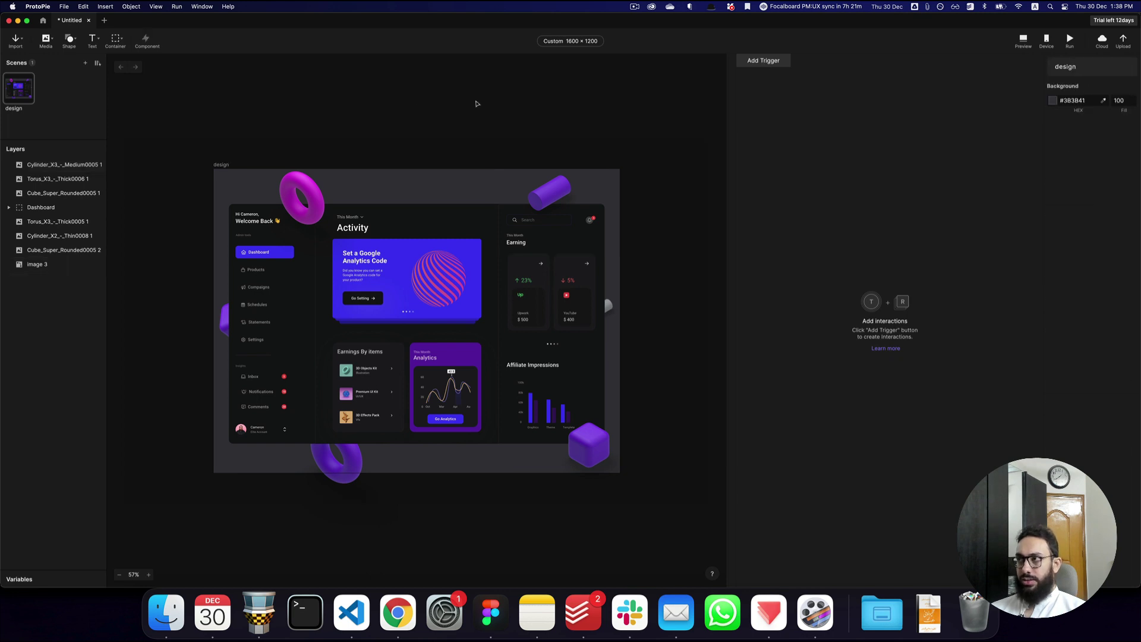
left_click(765, 60)
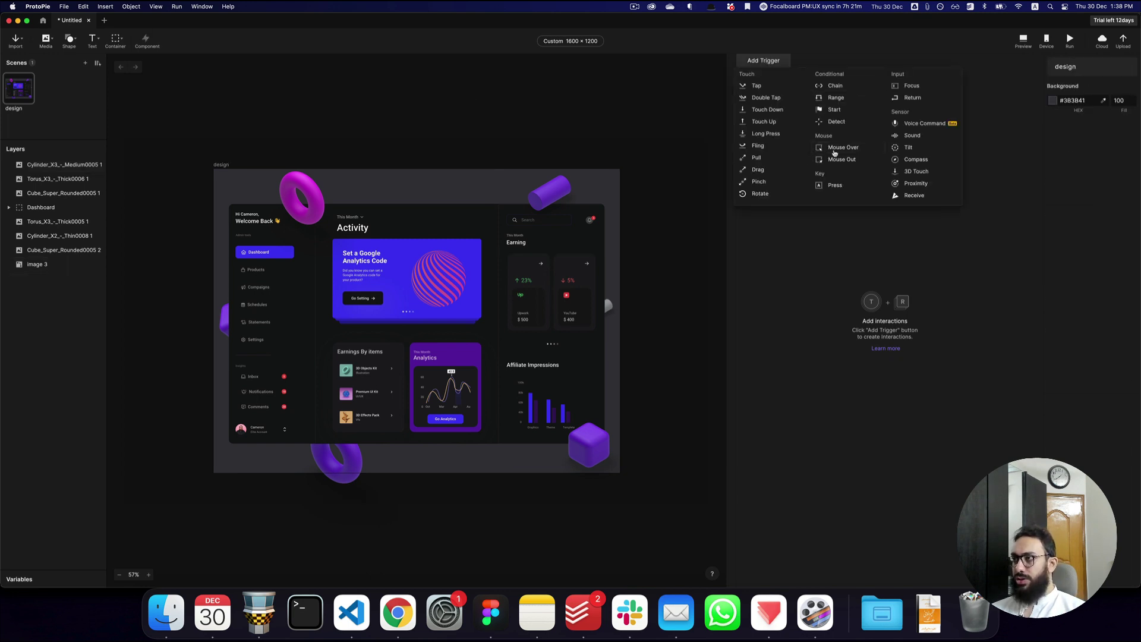
left_click(835, 109)
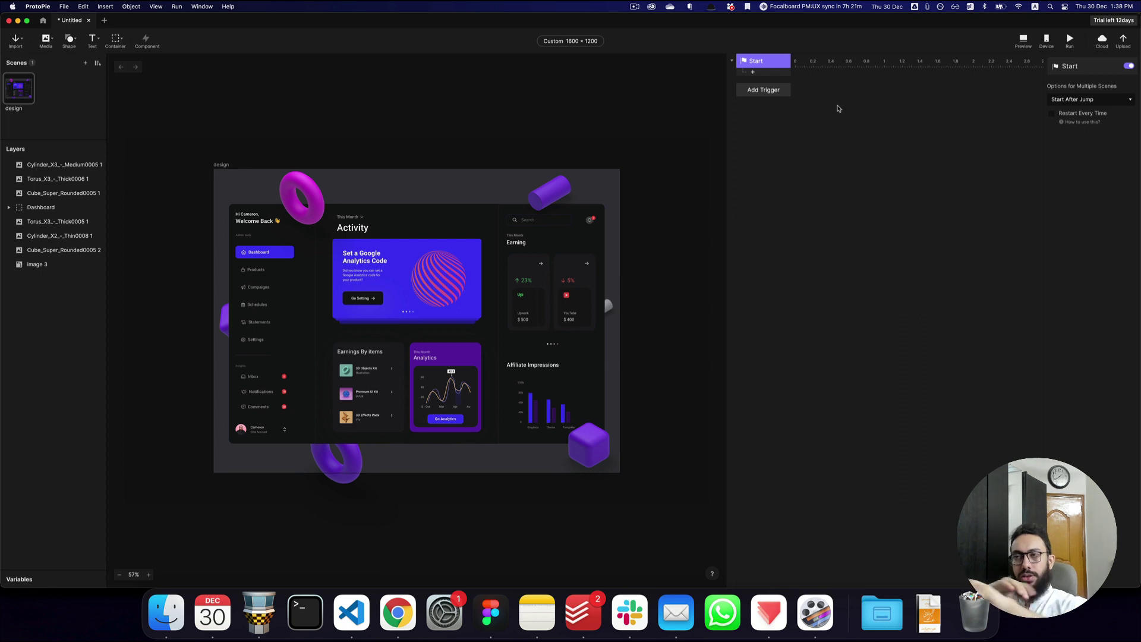
- Add a Move response under the Start trigger for the upper purple cylinder, moving it to Y -500
left_click(553, 205)
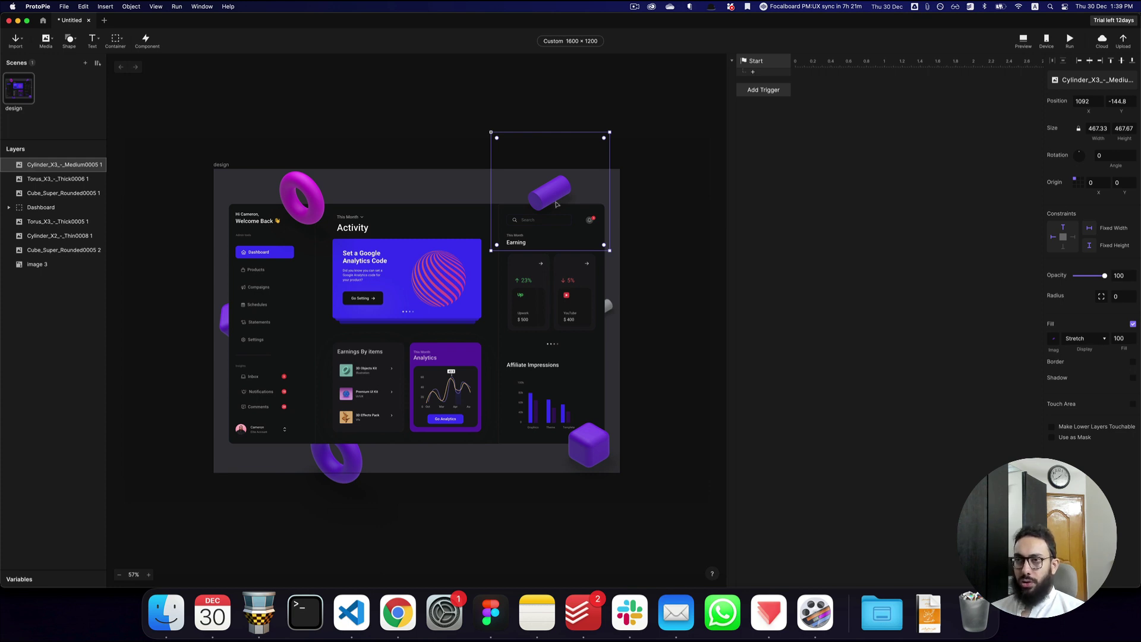
key("super")
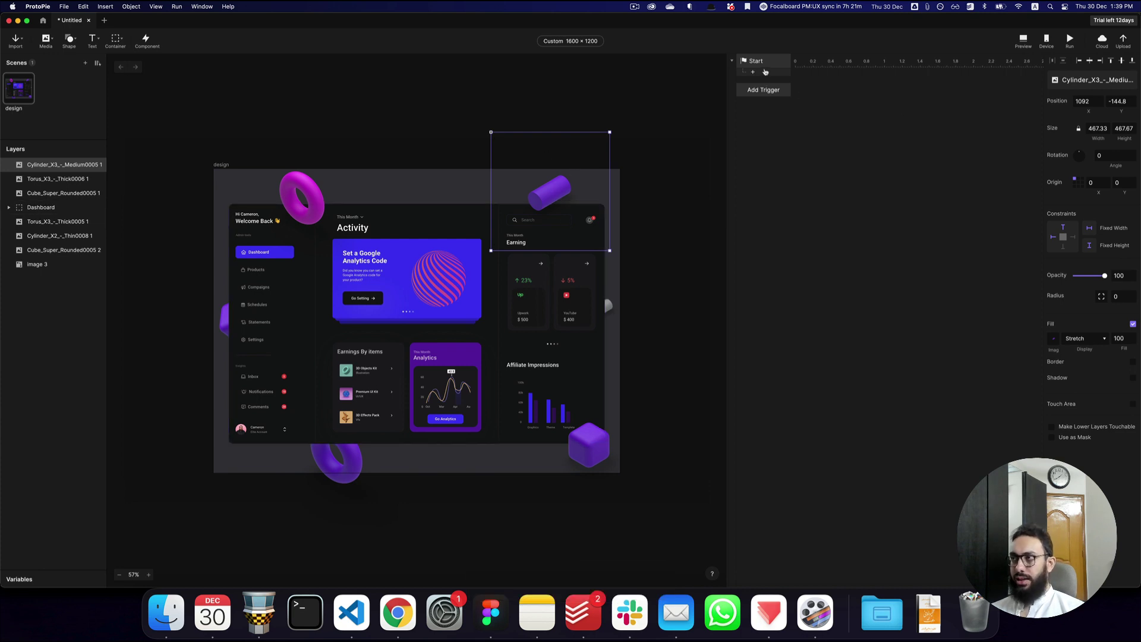
left_click(766, 72)
left_click(765, 85)
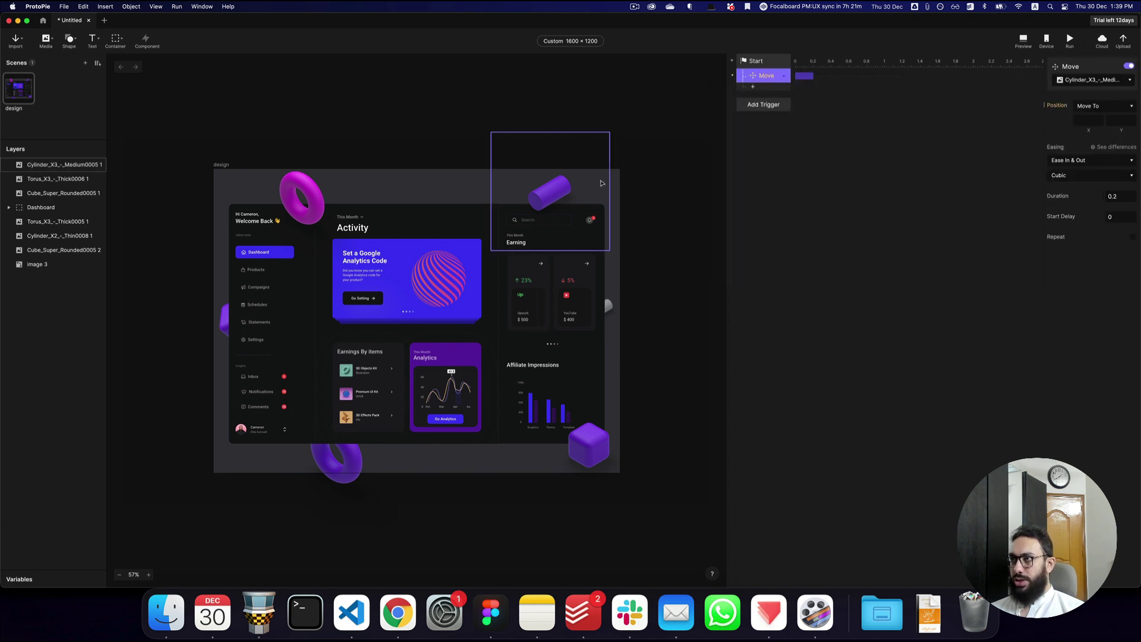
left_click(1116, 119)
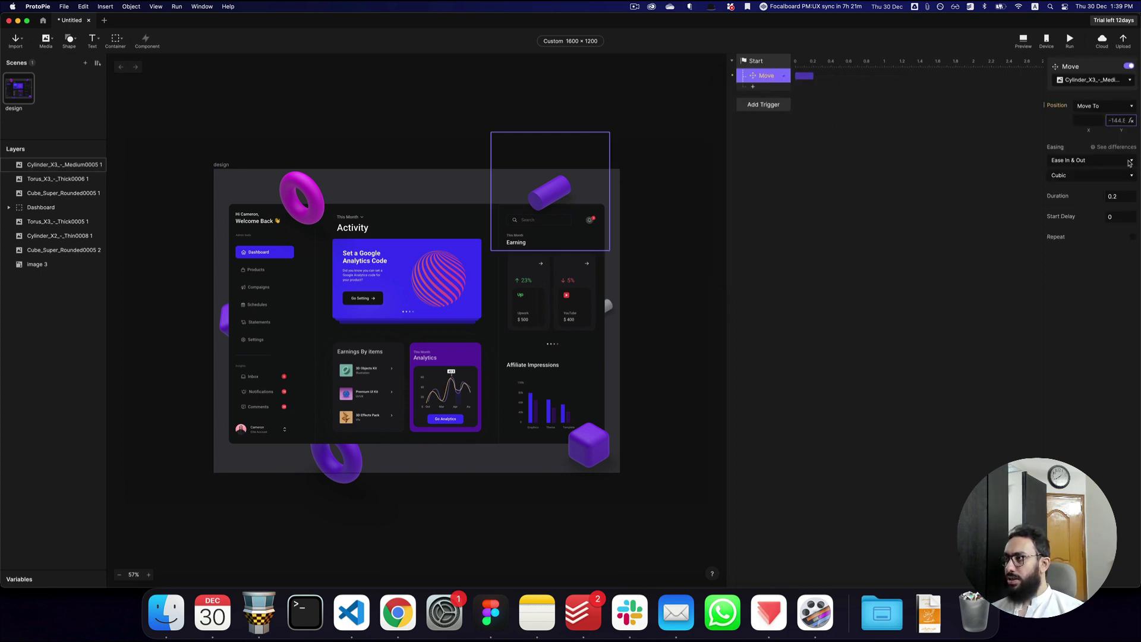
type("-500")
key("Return")
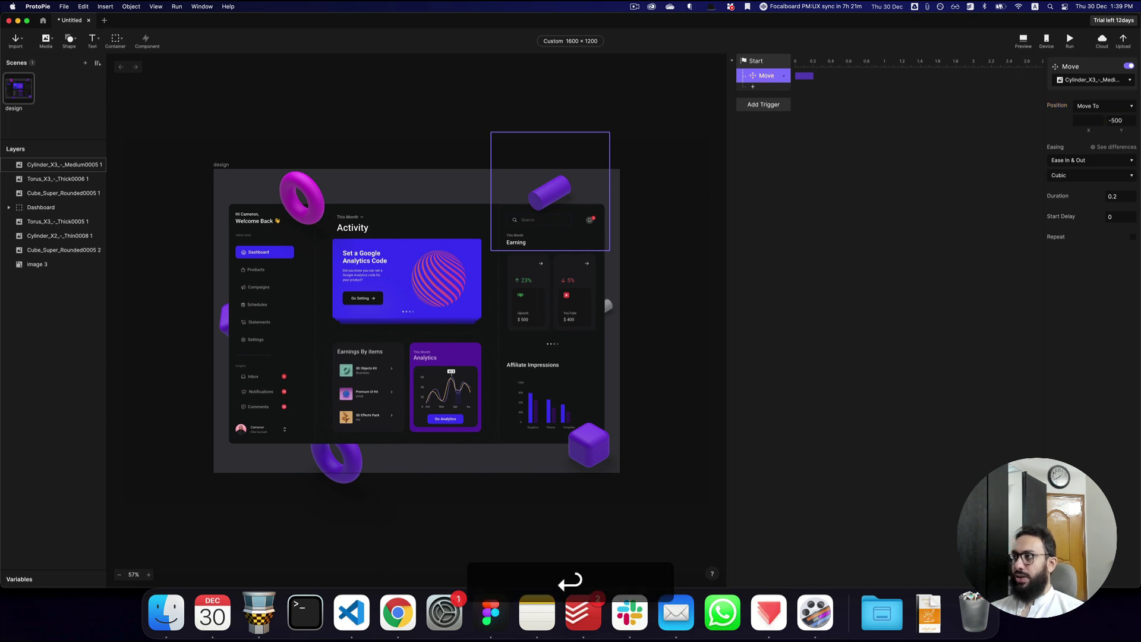
- Open a preview of the scene and try to tile the editor window to half of the screen
left_click(1024, 40)
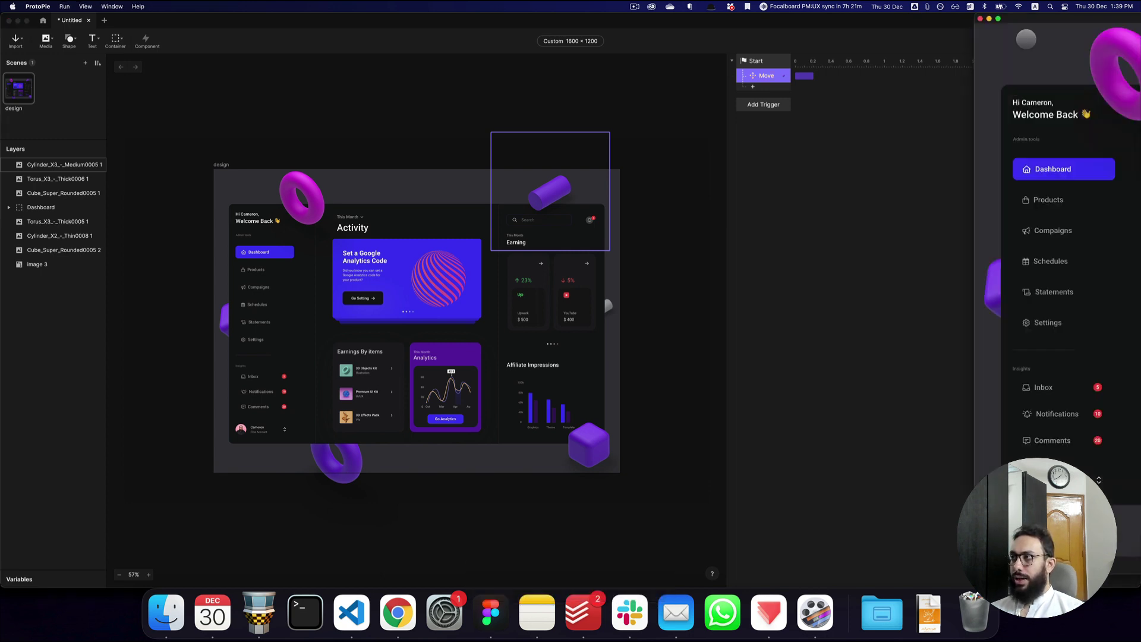
left_click_drag(804, 55, 904, 56)
left_click(841, 39)
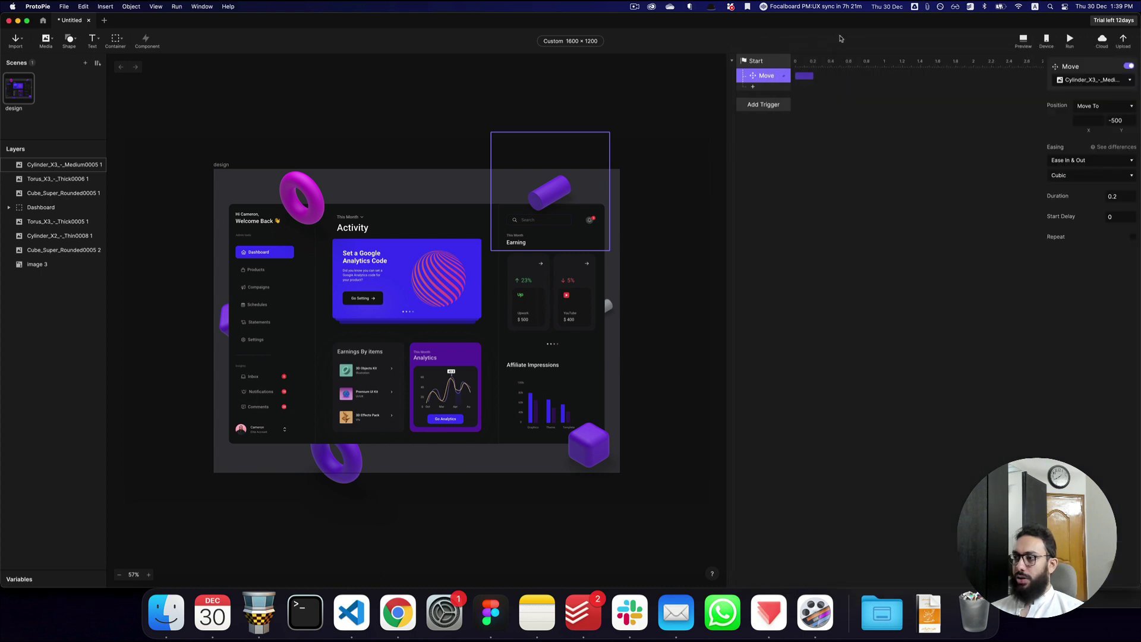
key("alt+super")
key("alt+super+Left")
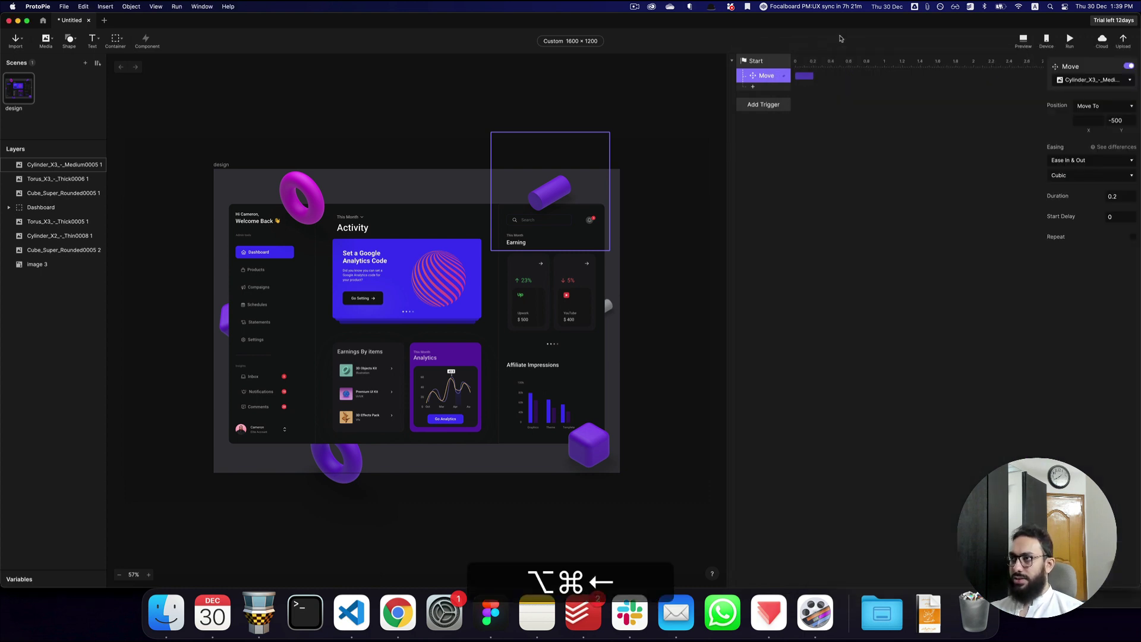
- Narrow the editor window and place a smaller Preview window partly beside it, keeping the editor in front
left_click(1024, 39)
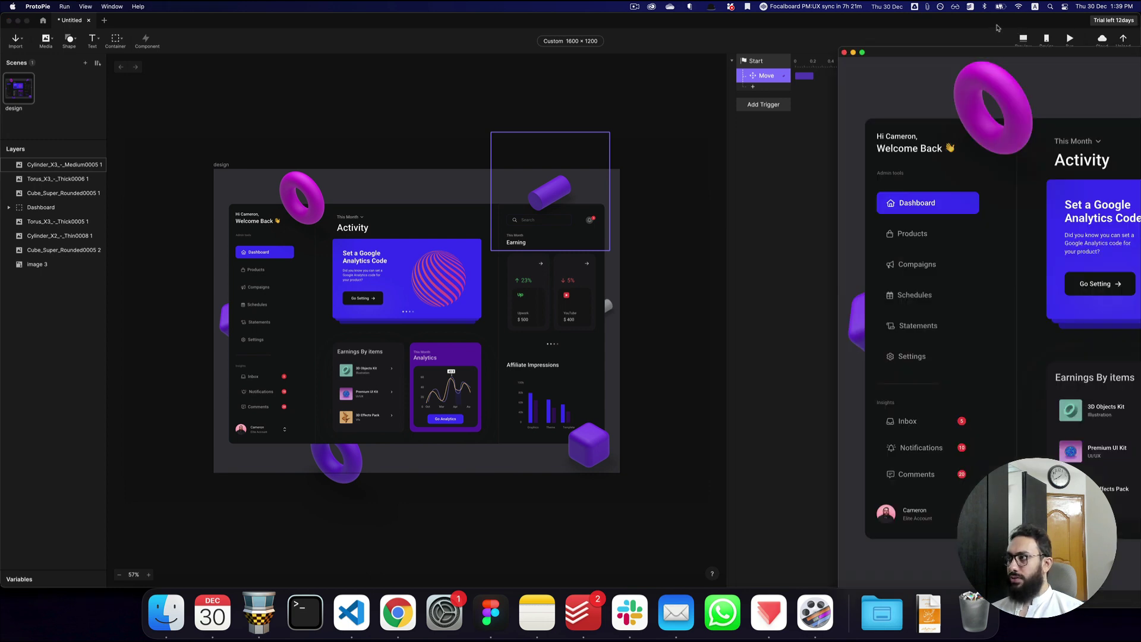
left_click(997, 28)
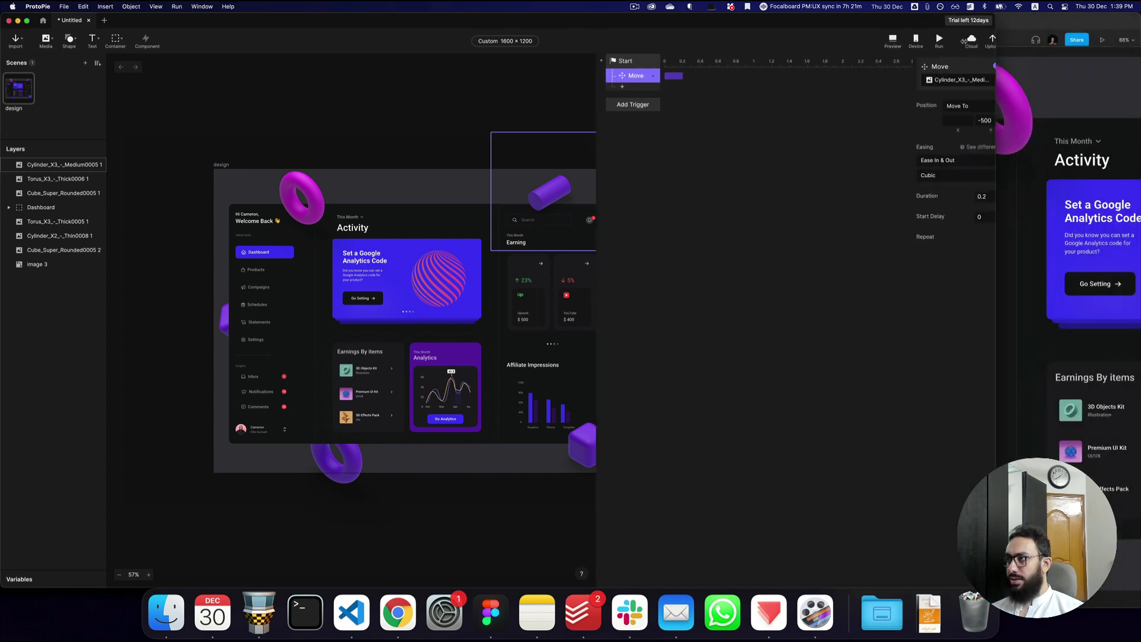
left_click_drag(995, 40, 854, 40)
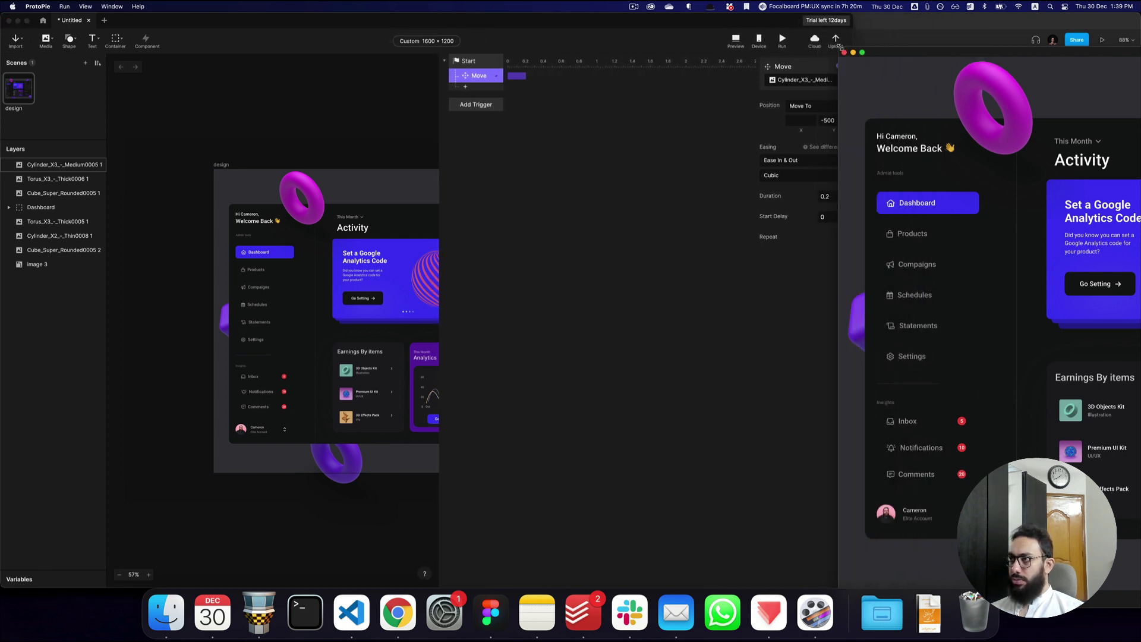
left_click(966, 126)
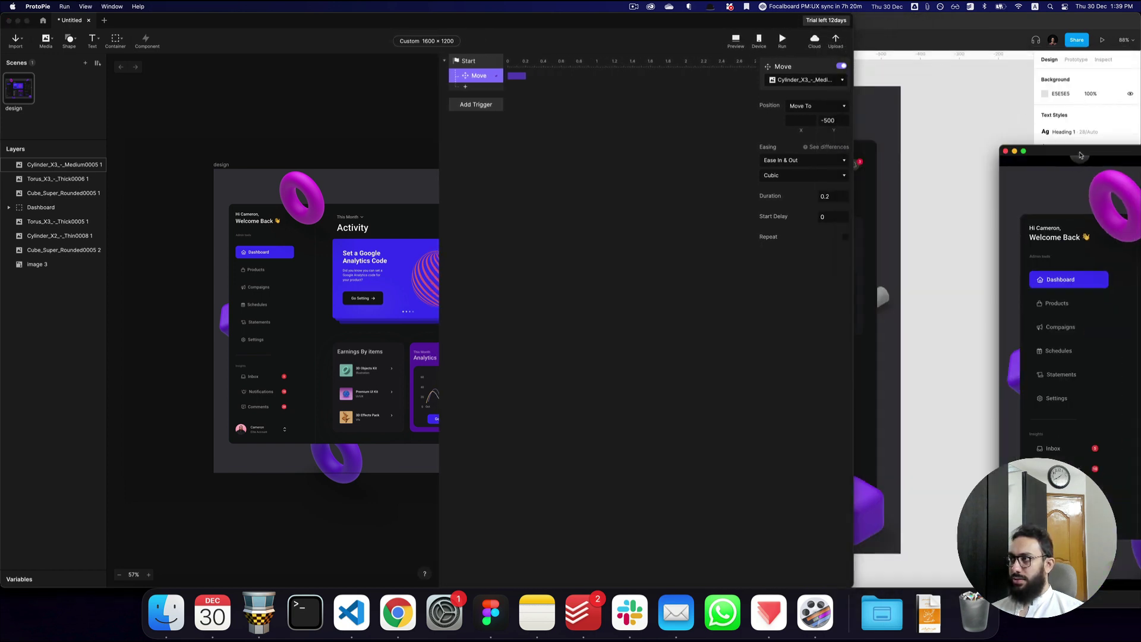
left_click_drag(1078, 152, 718, 81)
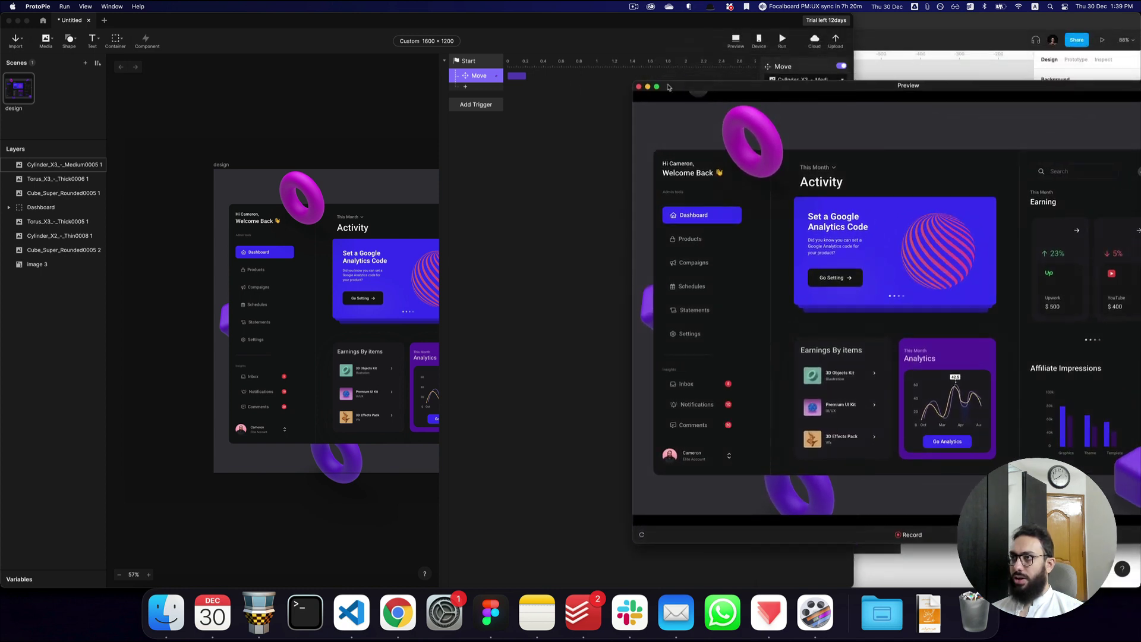
left_click(343, 109)
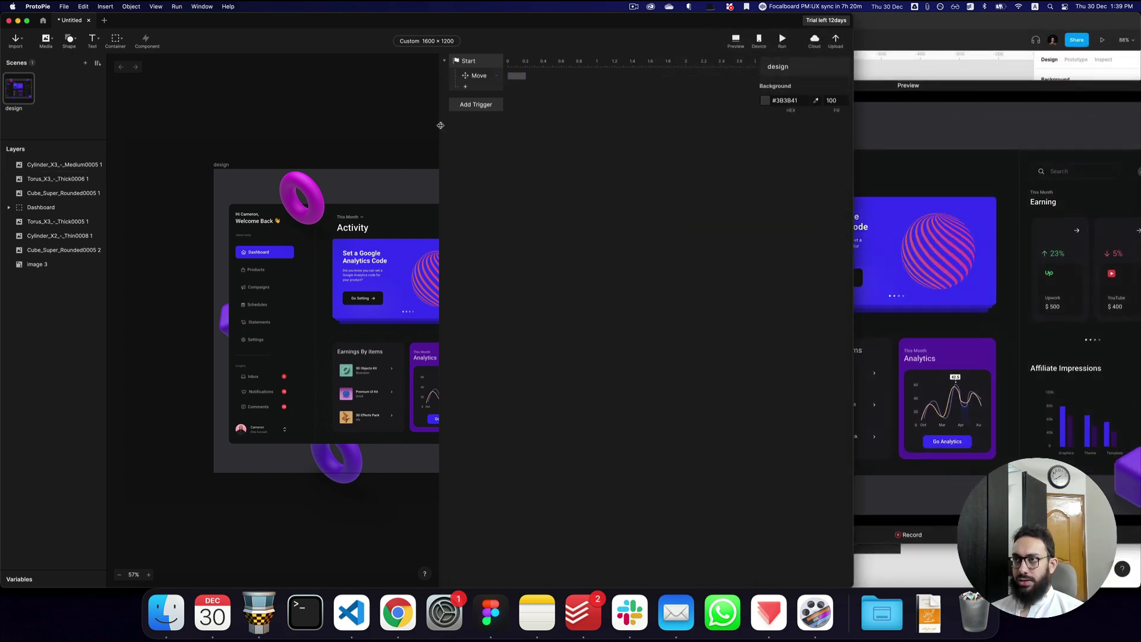
- Widen the canvas area, shrink the Preview window and place it beside the editor, and replay the scene
left_click_drag(440, 126, 575, 126)
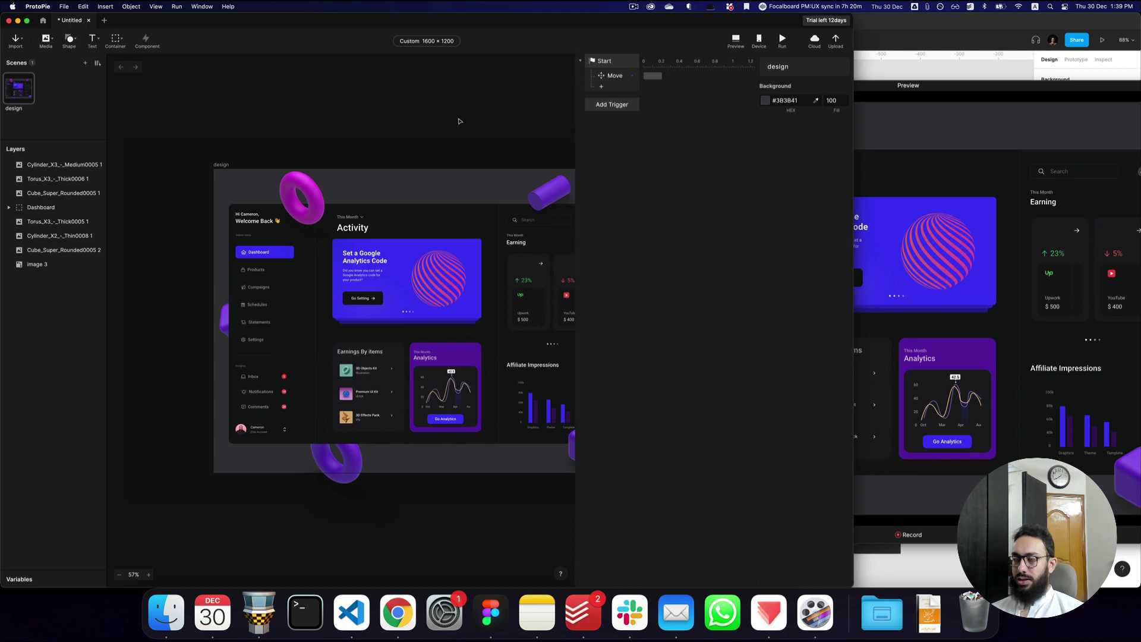
left_click(1045, 243)
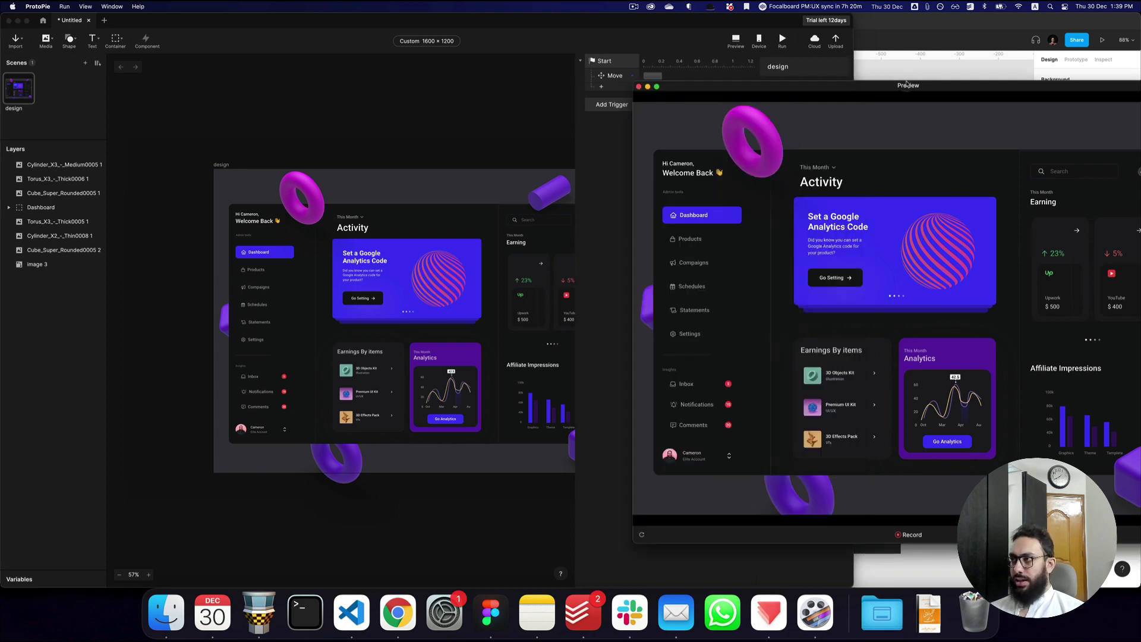
left_click_drag(632, 85, 809, 158)
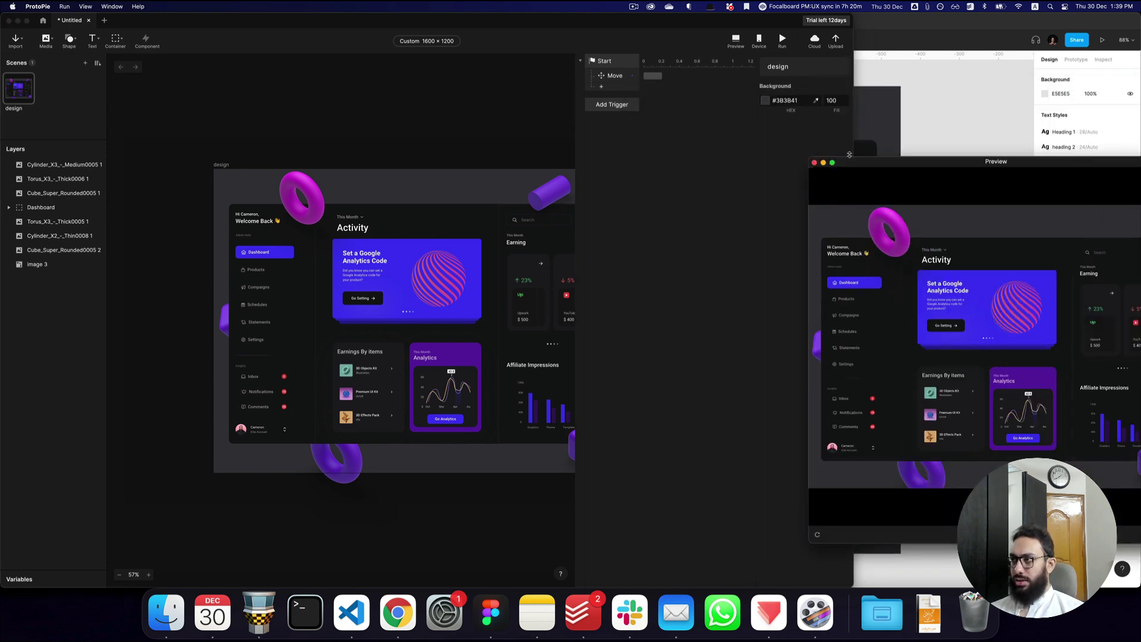
left_click_drag(940, 169, 869, 158)
key("shift+super+r")
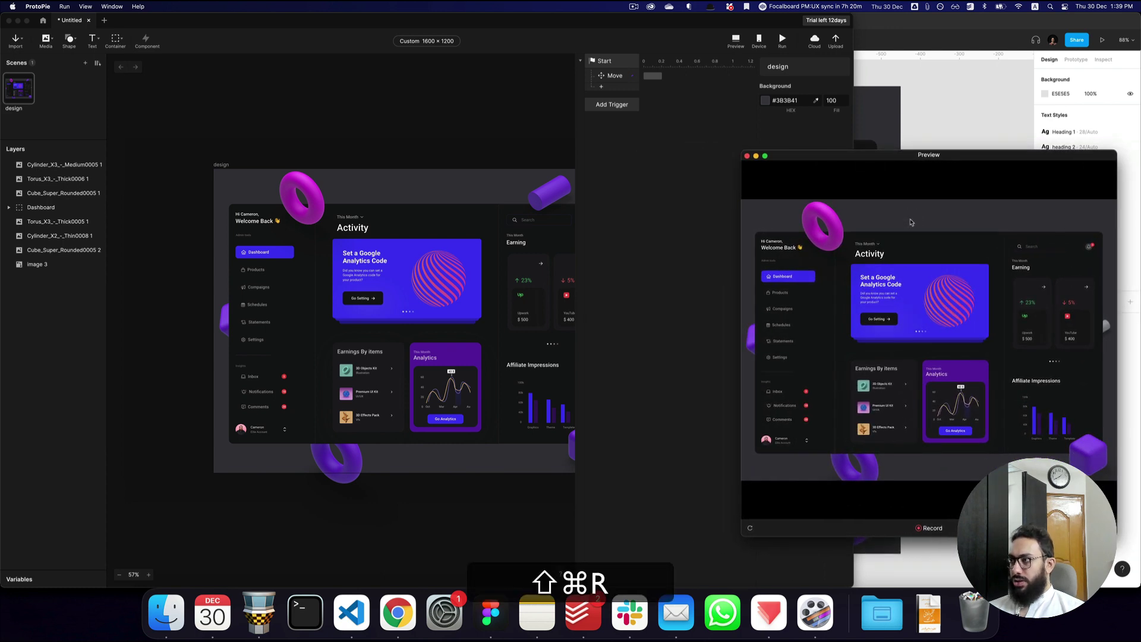
- Set the duration of the upper cylinder's Move response to 0.5 and replay the preview
left_click(645, 93)
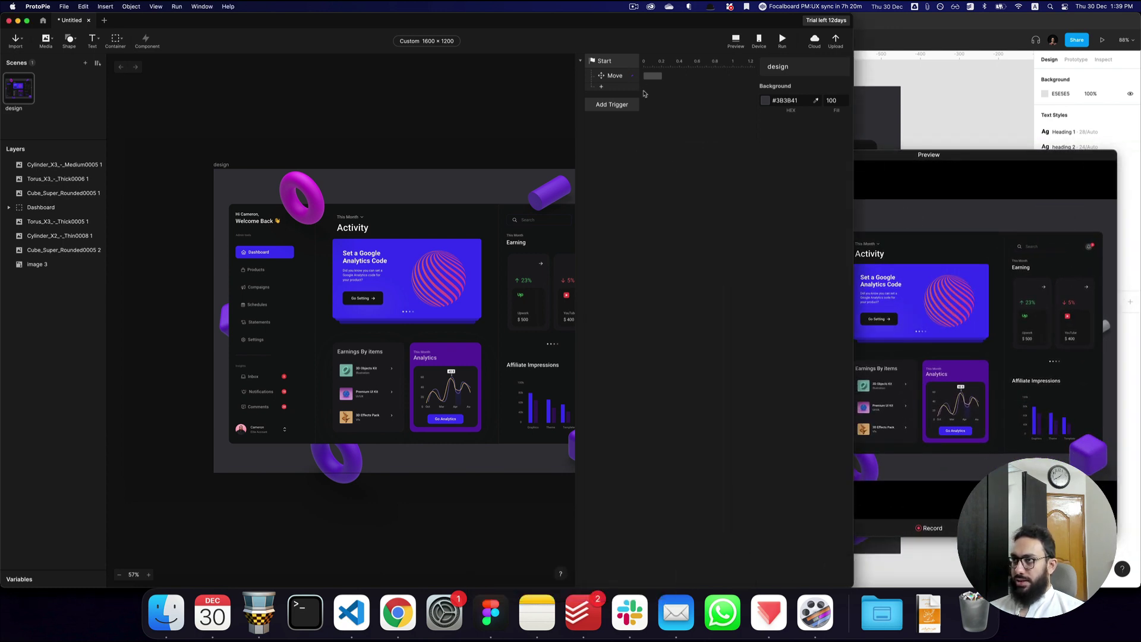
left_click(656, 79)
left_click(828, 196)
key("super+a")
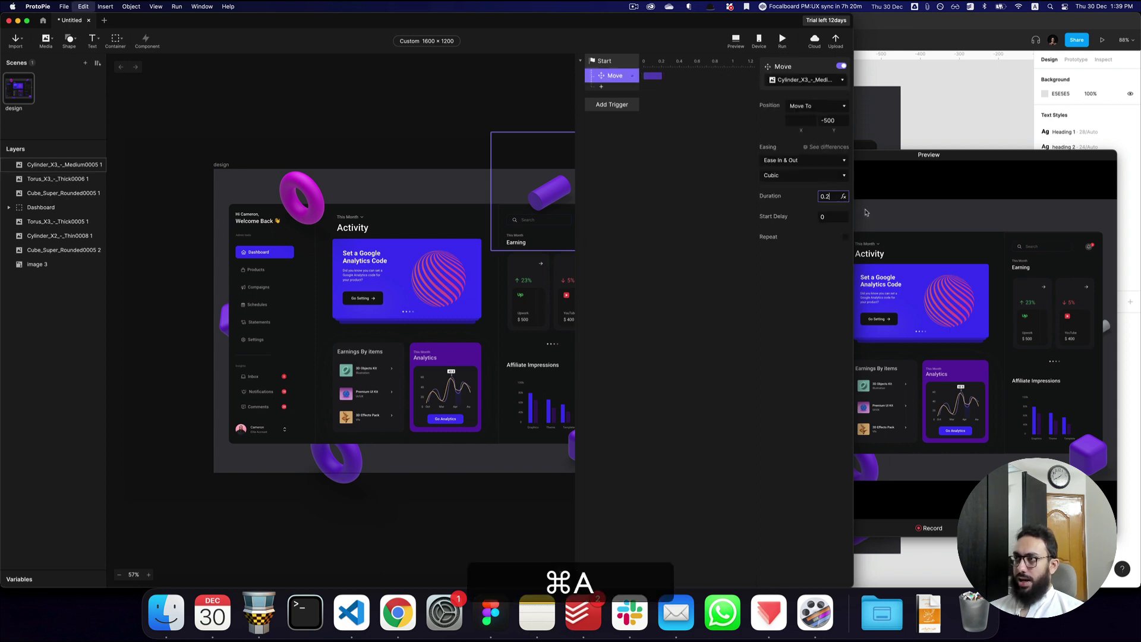
type(".5")
key("Return")
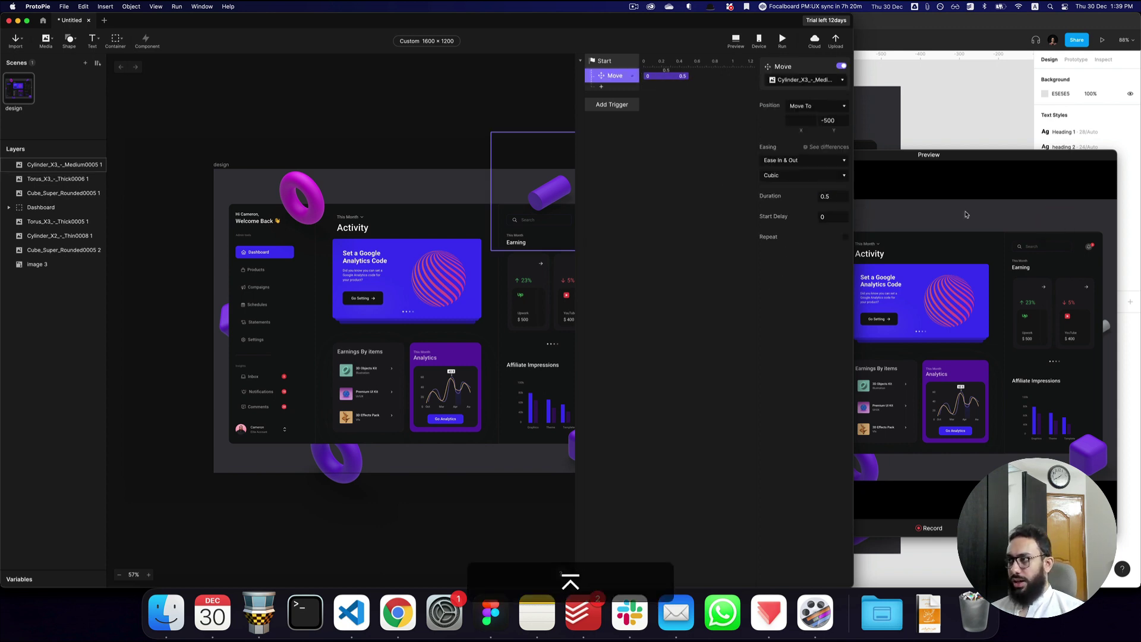
key("shift+super+r")
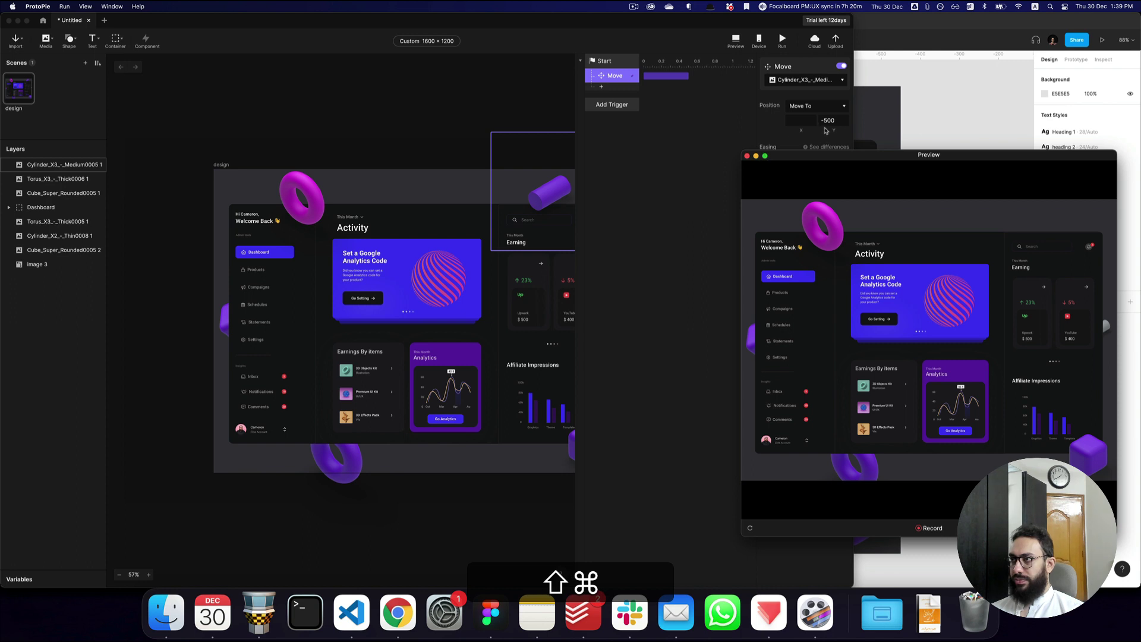
- Set the duration of the upper cylinder's Move response to 1 and replay the preview
left_click(813, 127)
left_click(838, 196)
key("super+a")
type("1")
key("Return")
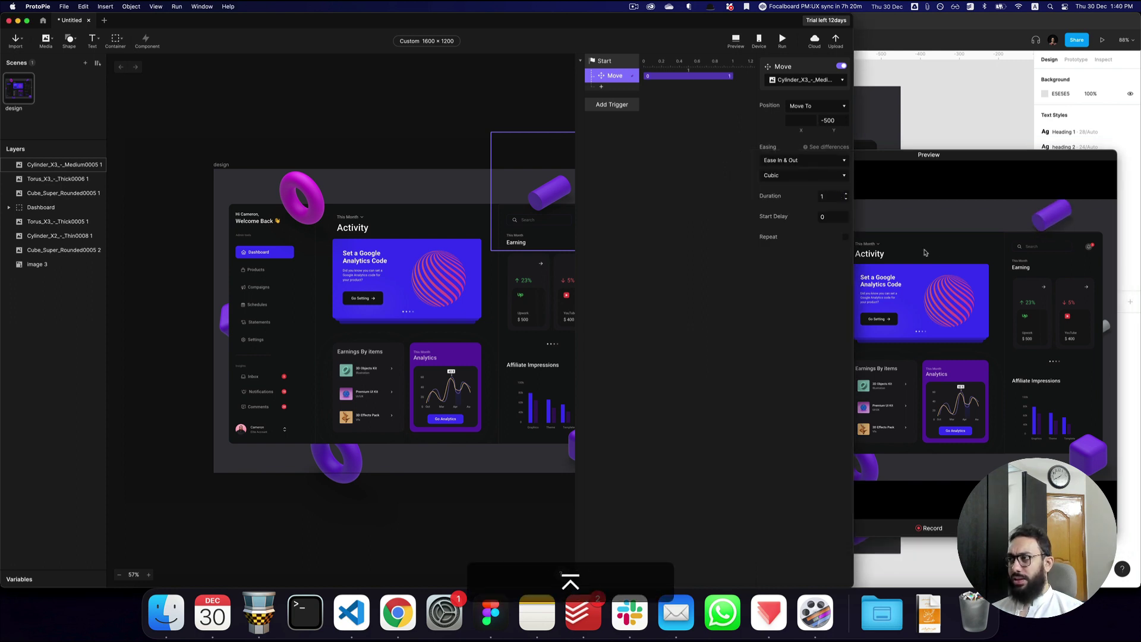
key("shift+super+r")
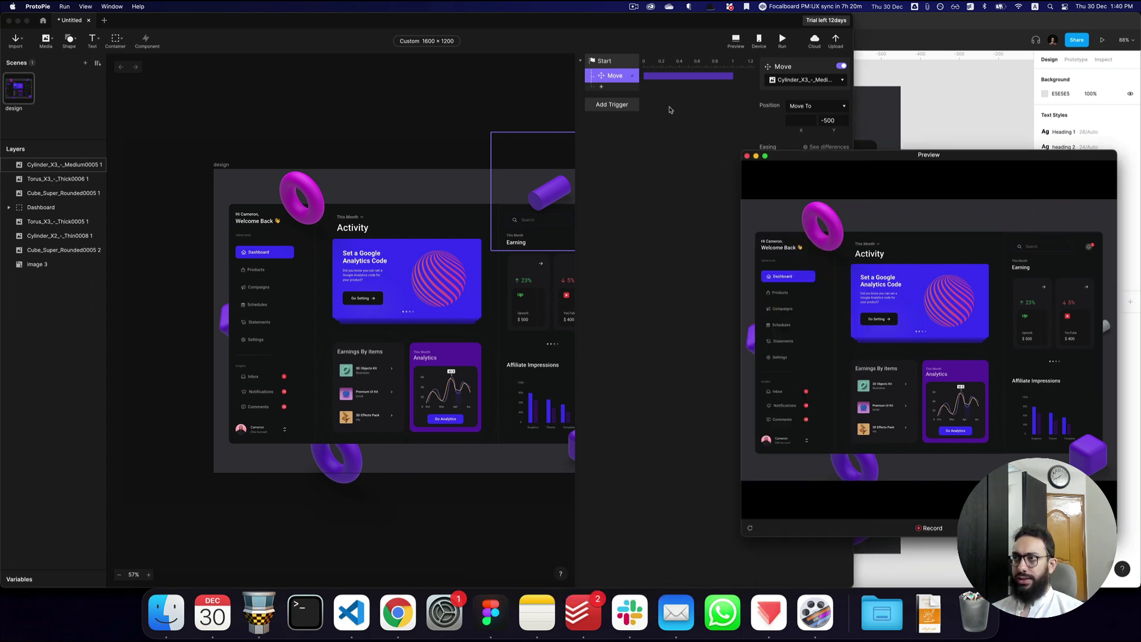
- Add a Move response under the Start trigger for the pink torus, moving it to Y -500 with a duration of 1
left_click(603, 77)
key("Down")
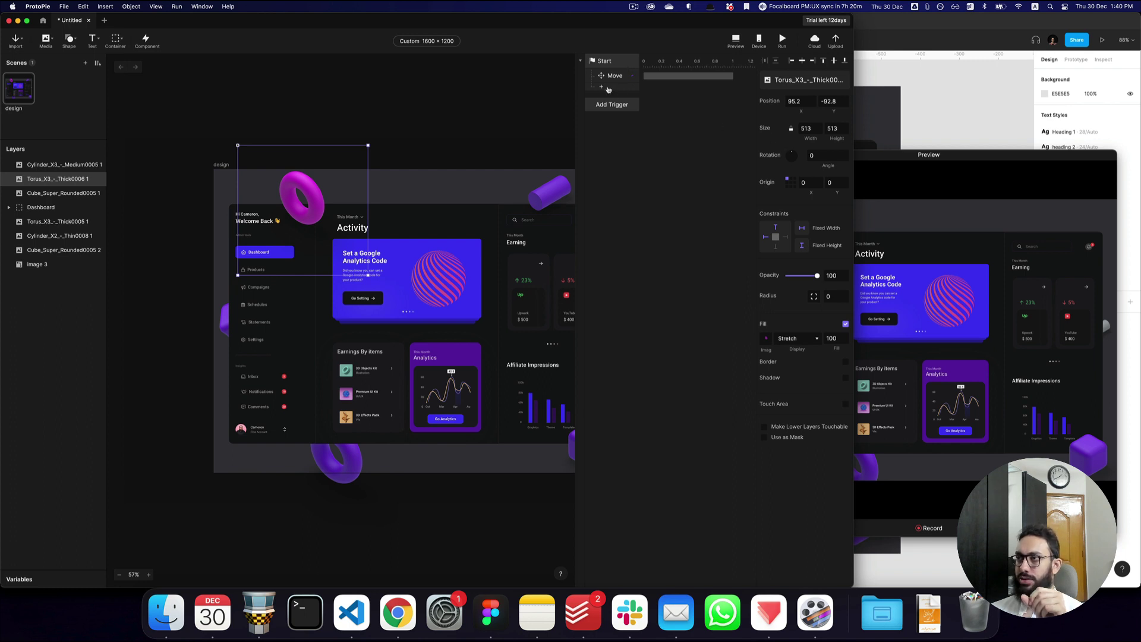
left_click(602, 87)
left_click(618, 74)
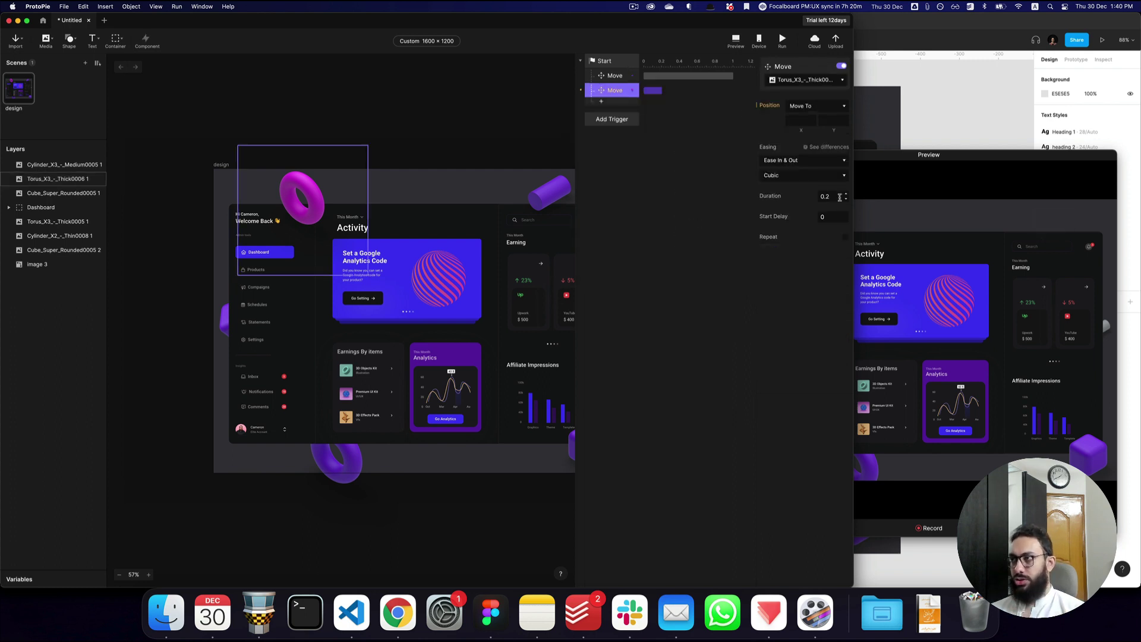
left_click(840, 196)
key("cmd+a")
type("1")
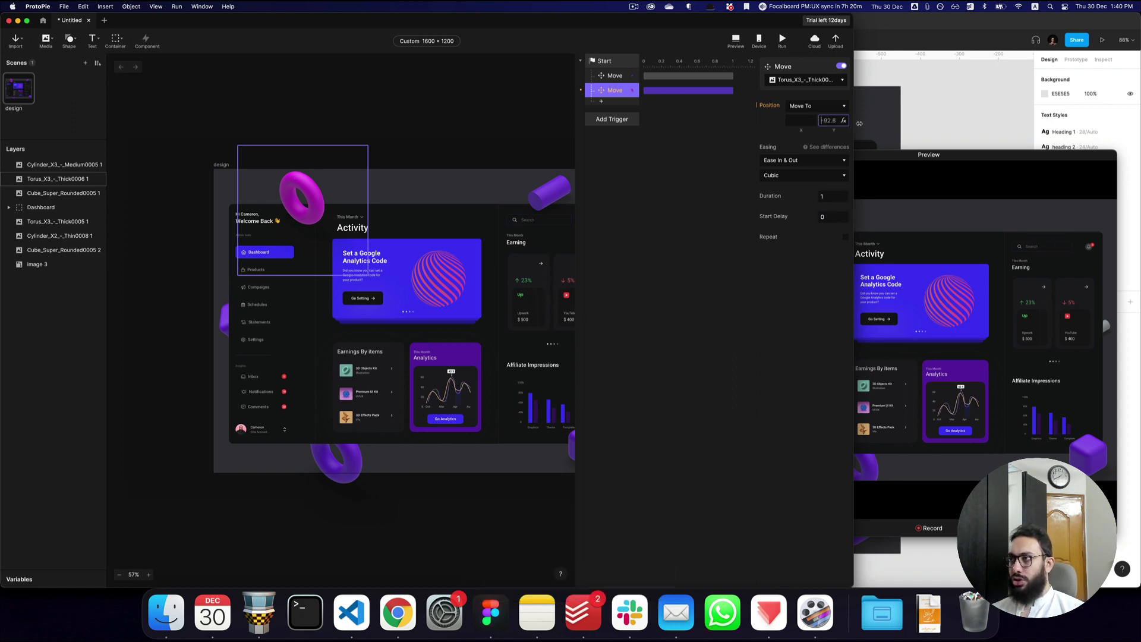
type("-500")
key("Return")
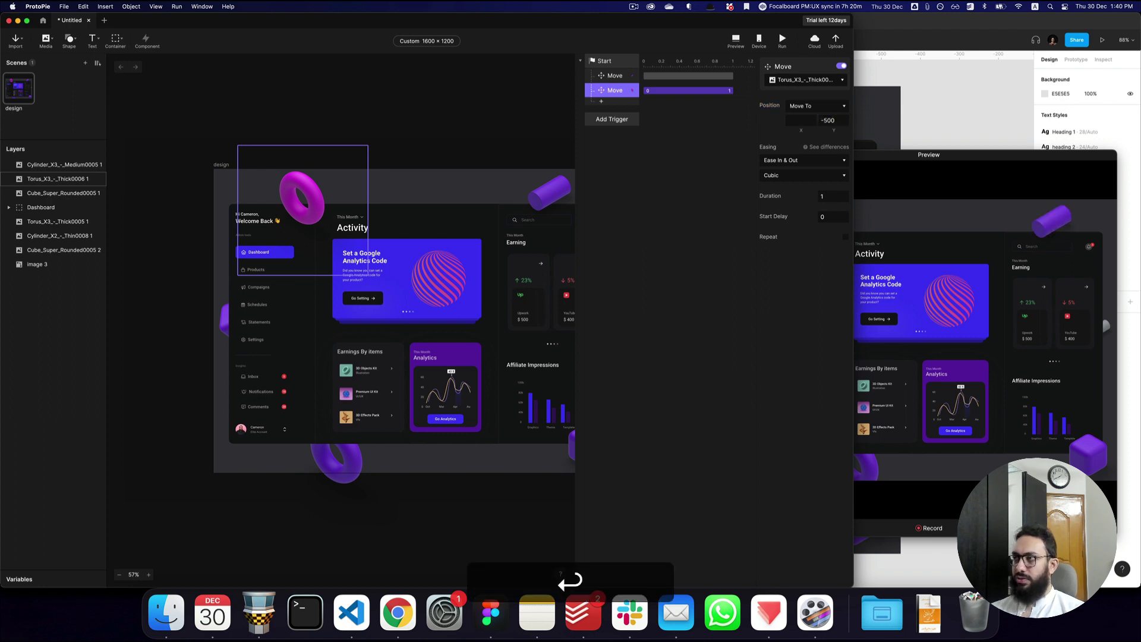
- Offset the pink torus's Move response to start at 0.25 and check the staggered motion in the preview
key("shift+super+r")
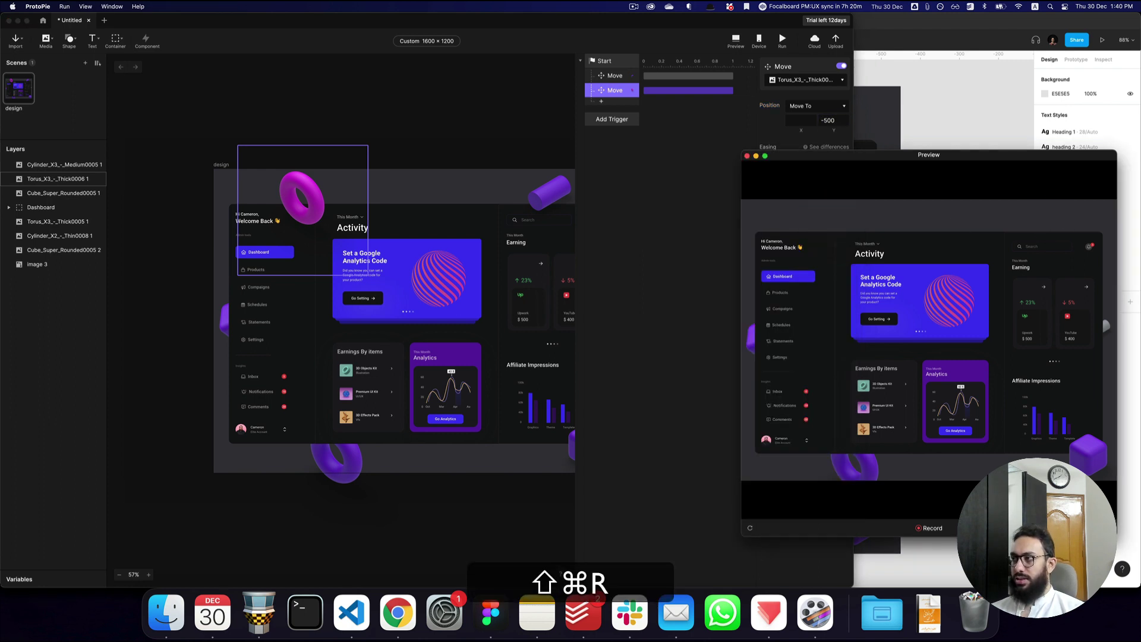
key("shift+super+r")
key("shift+super+r")
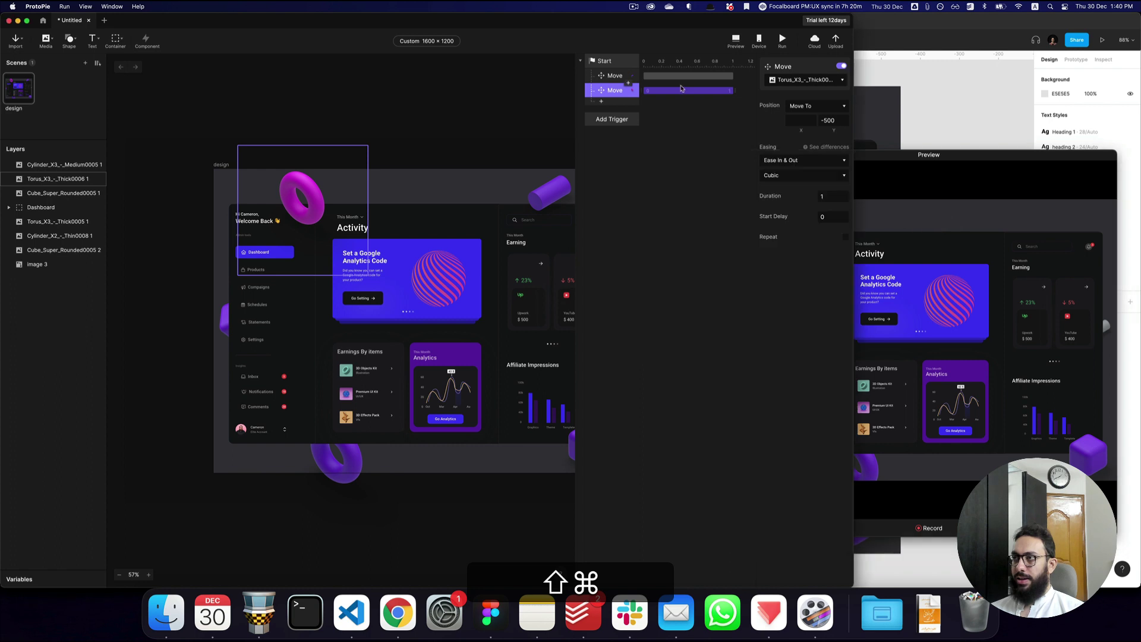
key("shift+super+r")
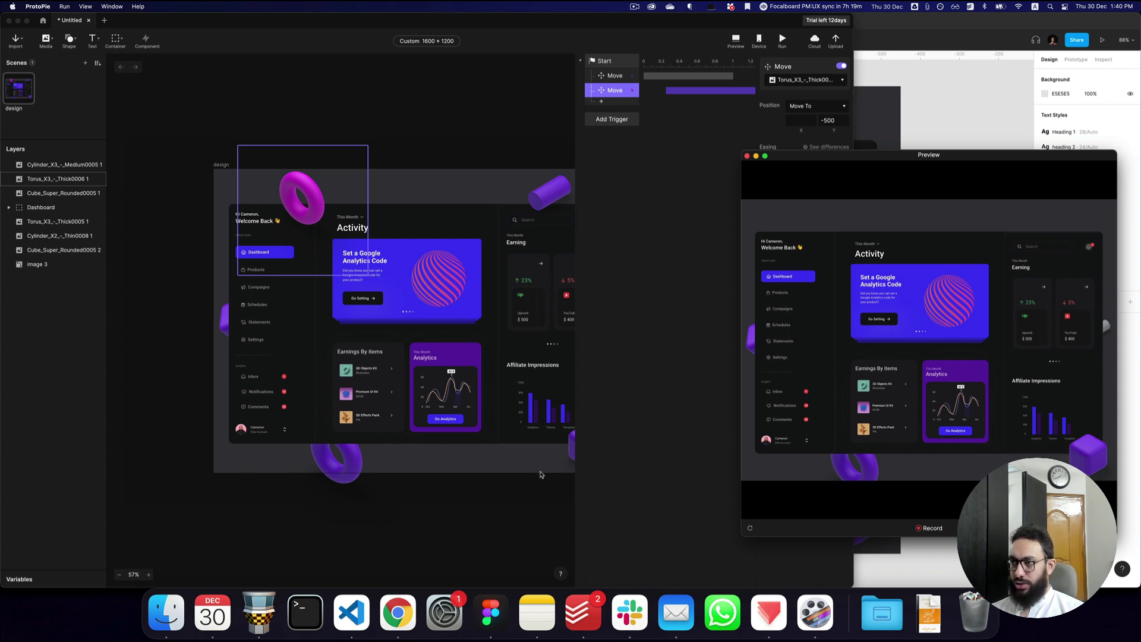
- Add a Move response under the Start trigger for the purple cube at the dashboard's lower right corner
left_click(569, 458)
scroll(564, 291, "right", 5)
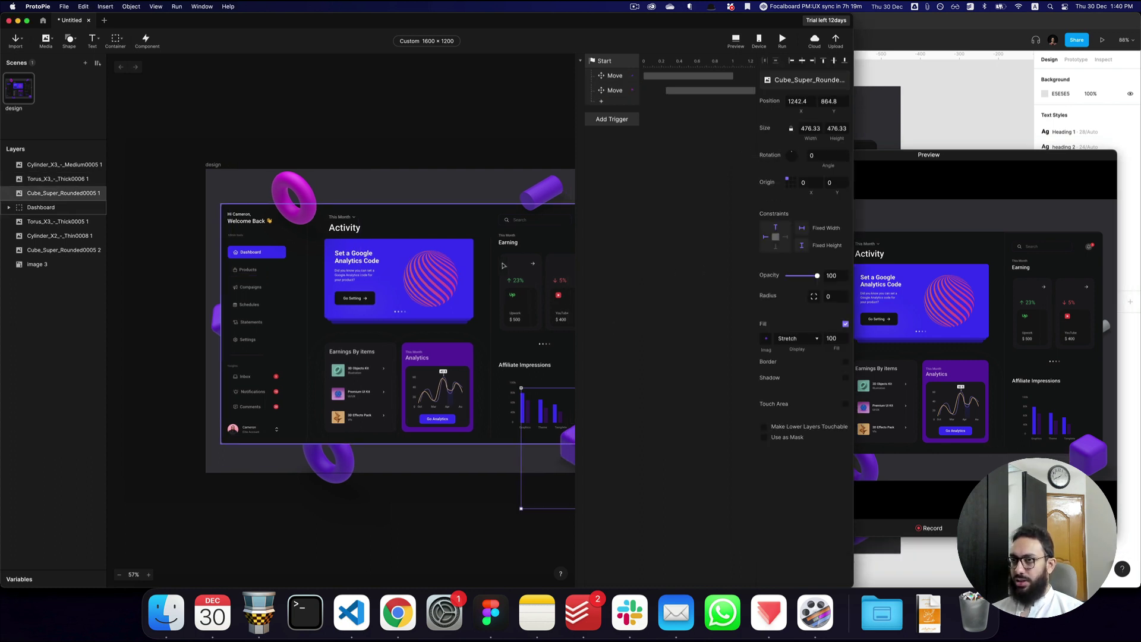
scroll(504, 265, "right", 2)
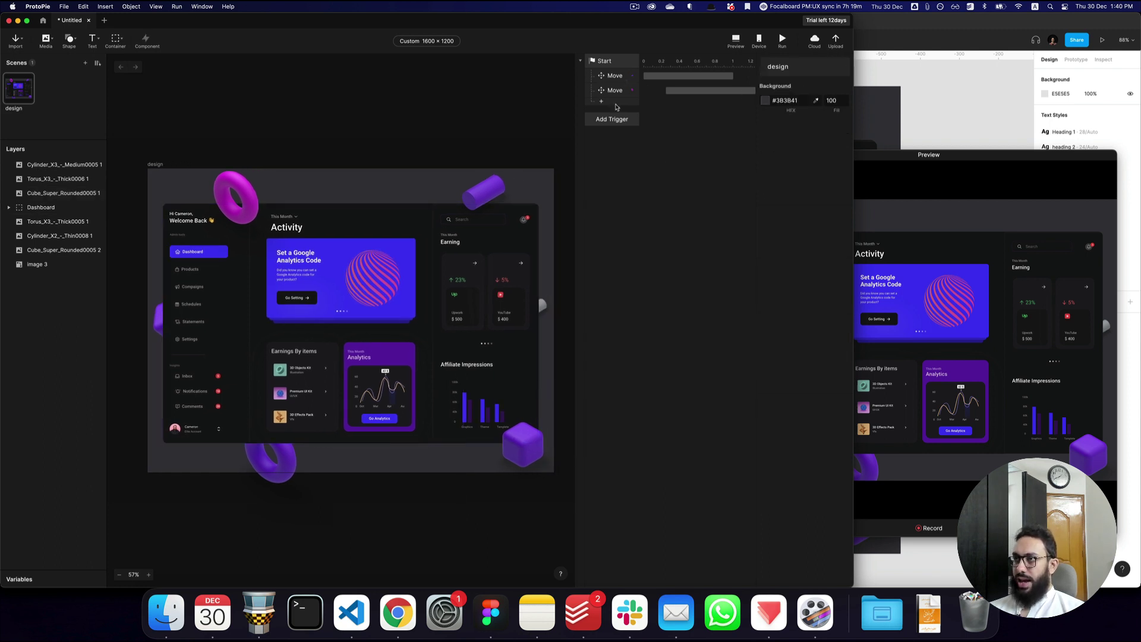
left_click(603, 101)
left_click(498, 416)
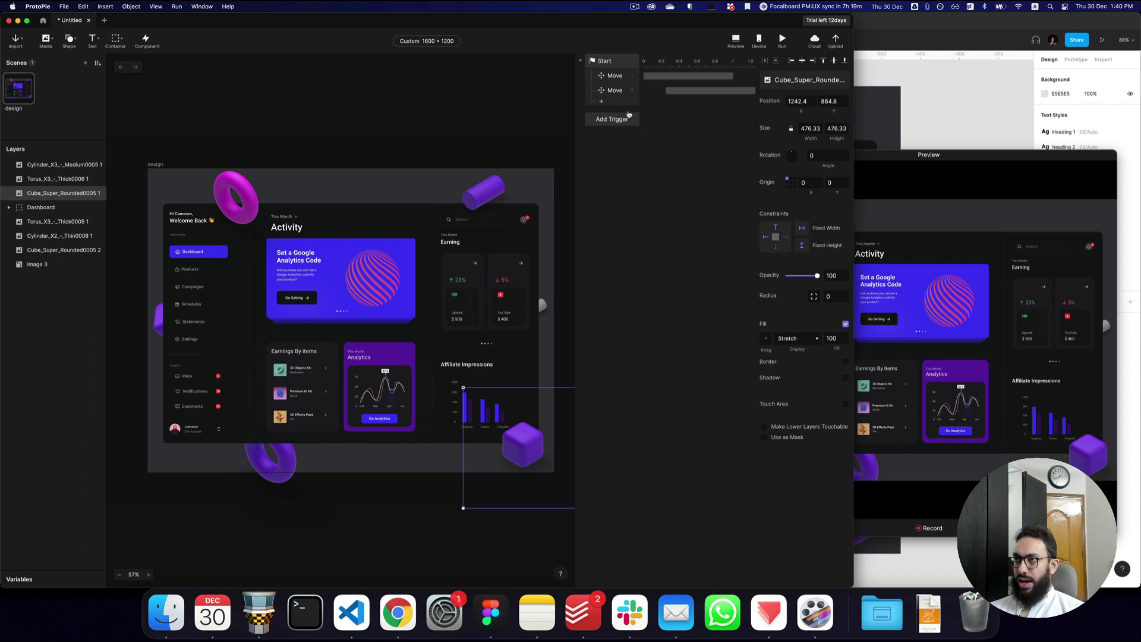
left_click(601, 101)
left_click(713, 111)
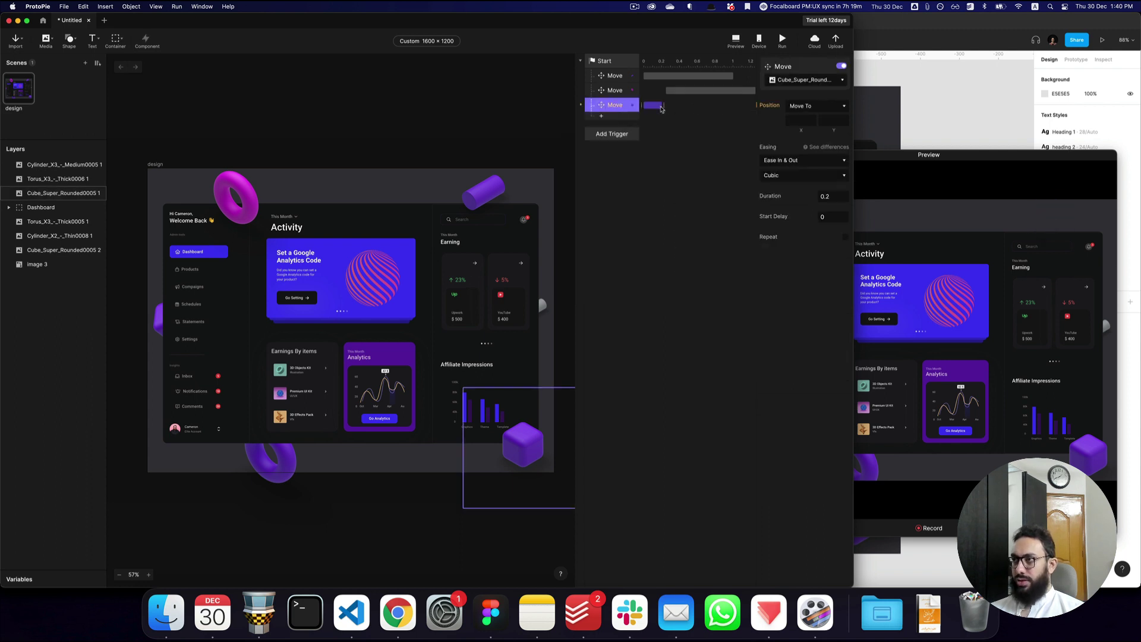
- Set the cube's Move response to a duration of 1 and a target position of Y 1200
left_click(831, 197)
key("super+a")
type("1")
key("Tab")
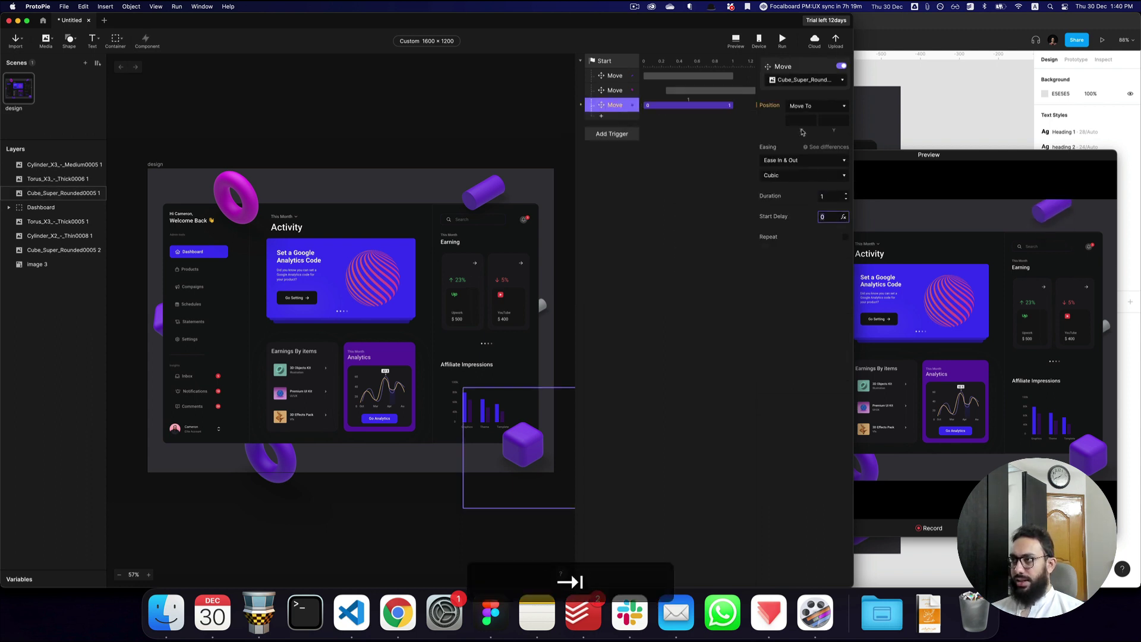
left_click(833, 120)
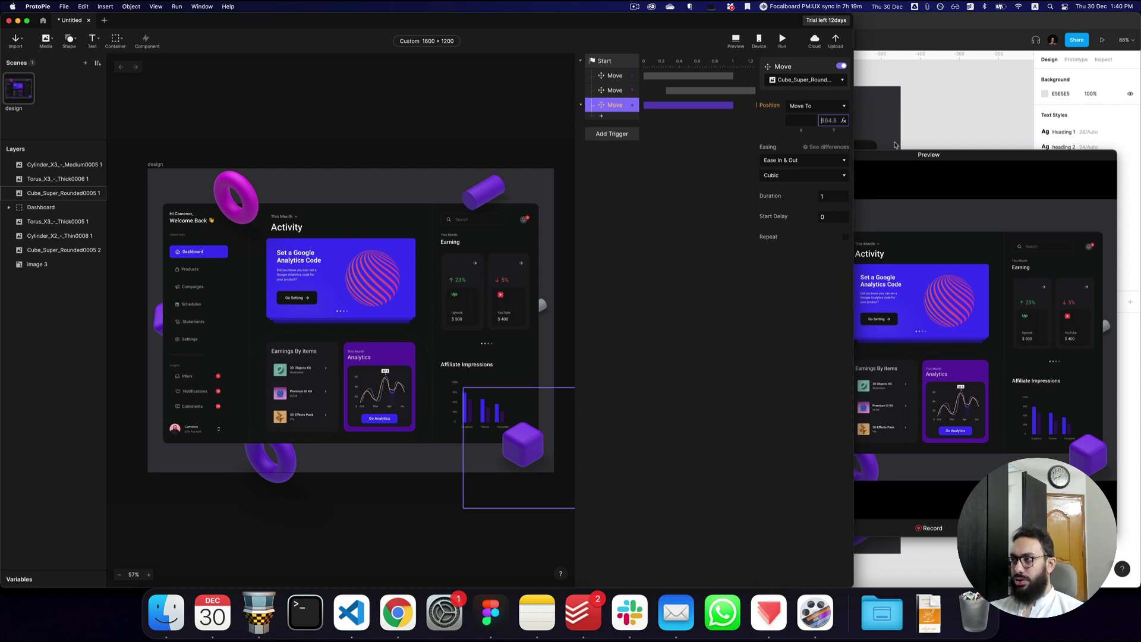
type("1200")
key("Return")
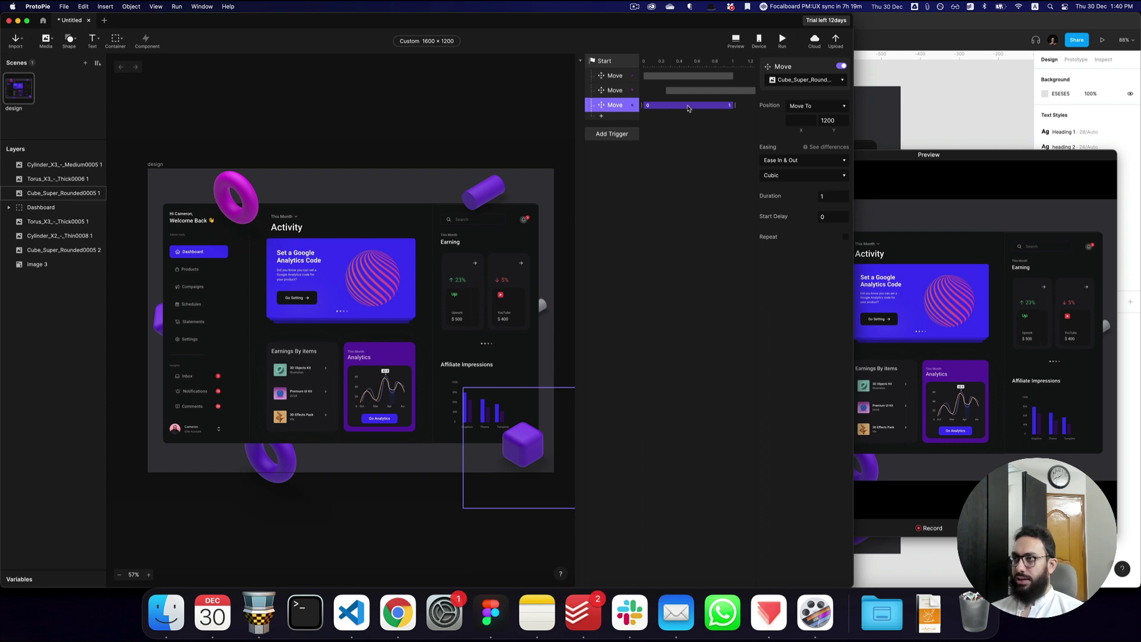
- Delay the start of the cube's Move response by 0.47 and replay the preview
left_click_drag(689, 108, 729, 108)
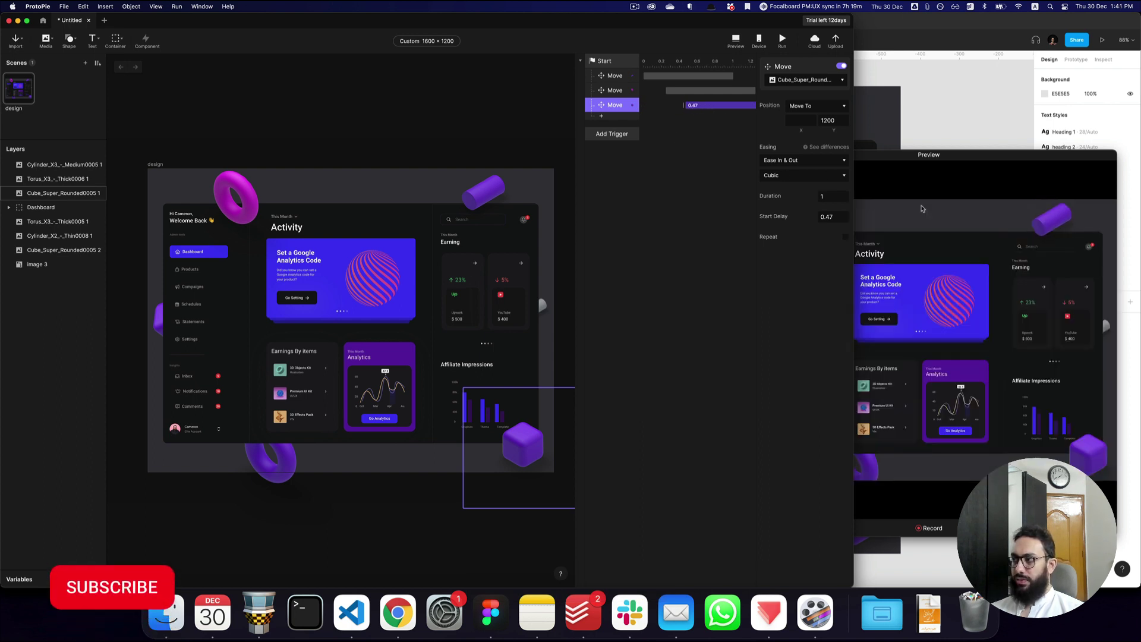
left_click(922, 208)
key("shift+super+r")
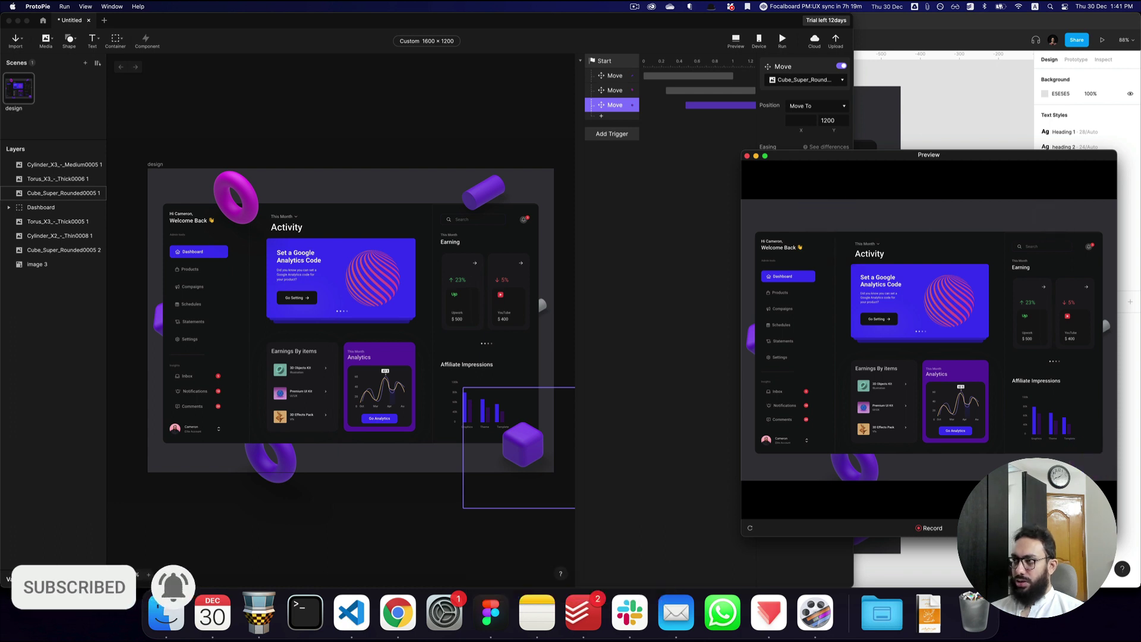
key("shift+super+r")
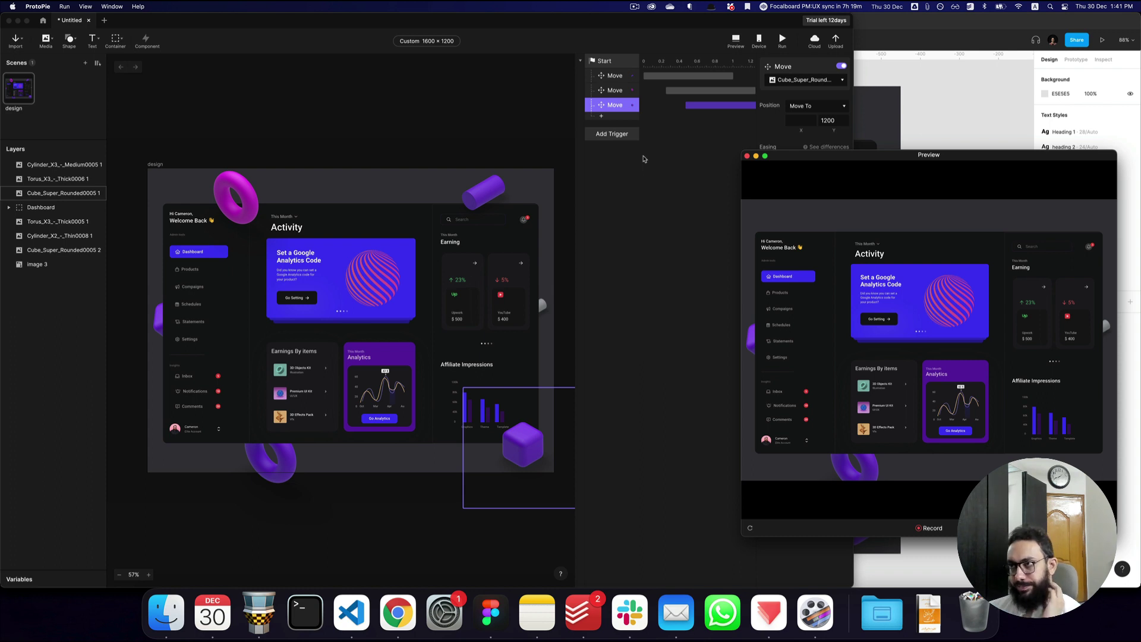
- Add a Move response under the Start trigger for the purple torus below the dashboard
left_click(643, 158)
left_click(624, 120)
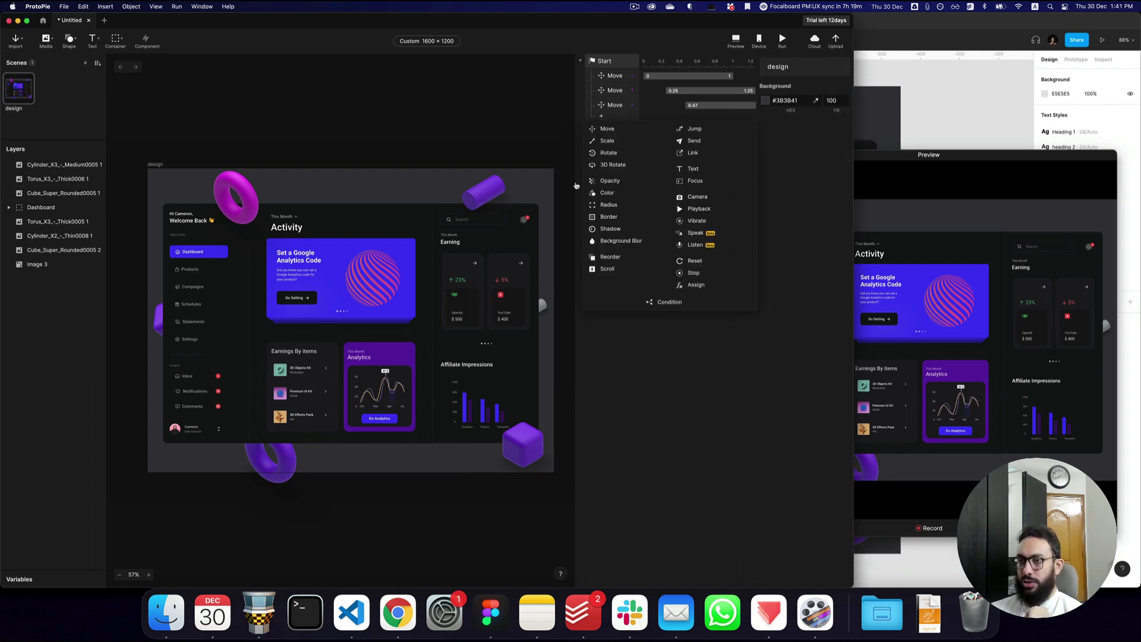
left_click(623, 126)
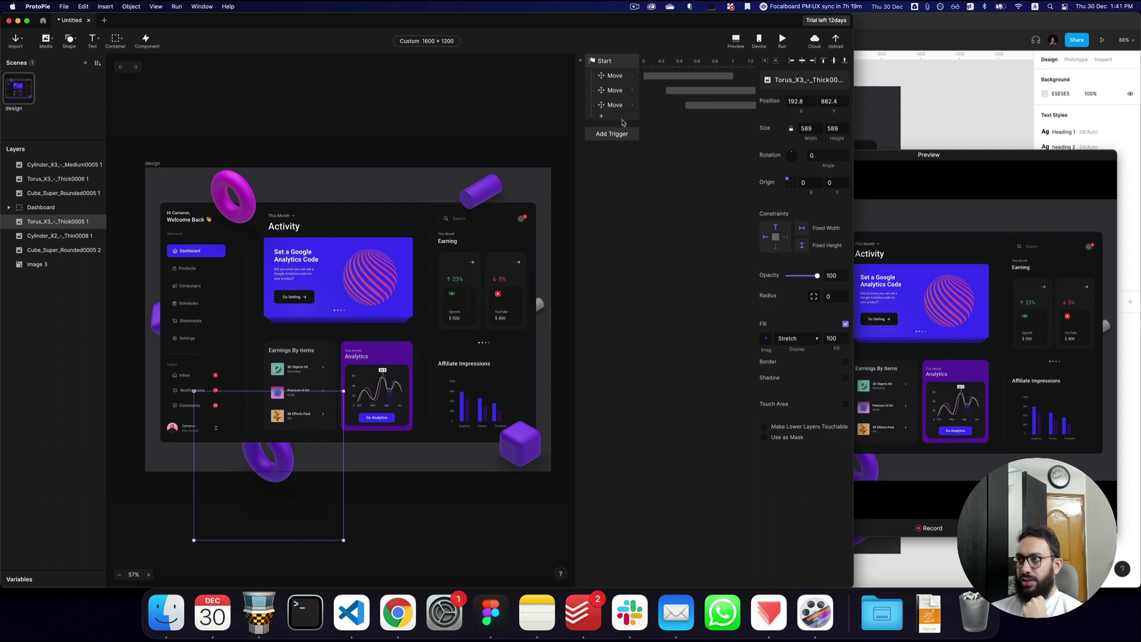
left_click(601, 115)
left_click(654, 126)
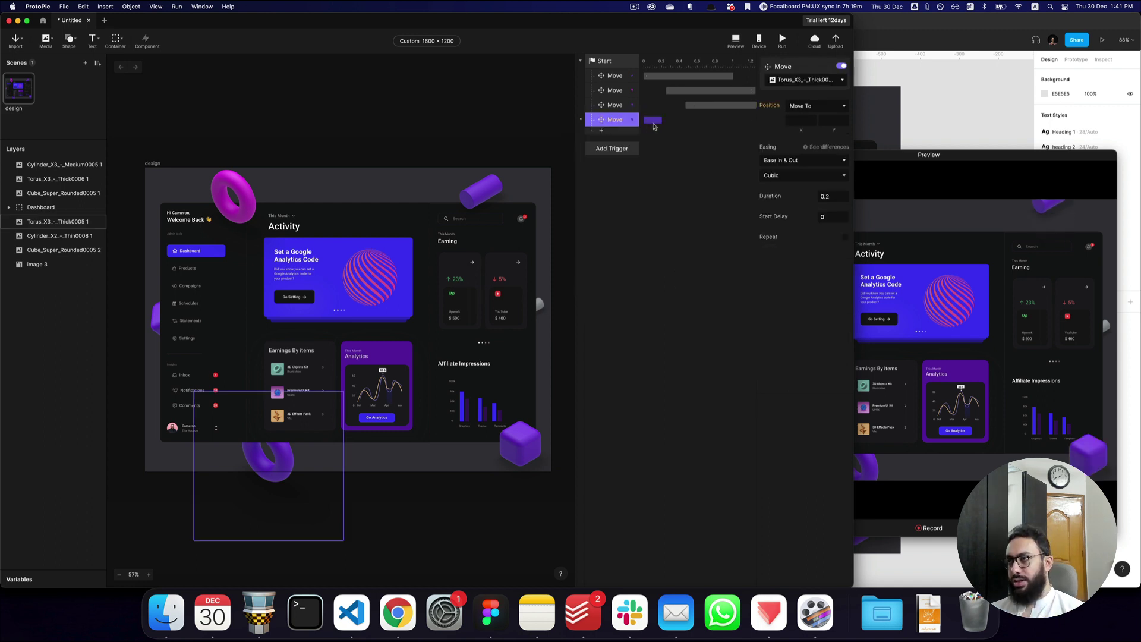
- Set the lower torus's Move response to duration 1, start delay 0.63 and target Y 1200, and replay the preview
left_click(844, 194)
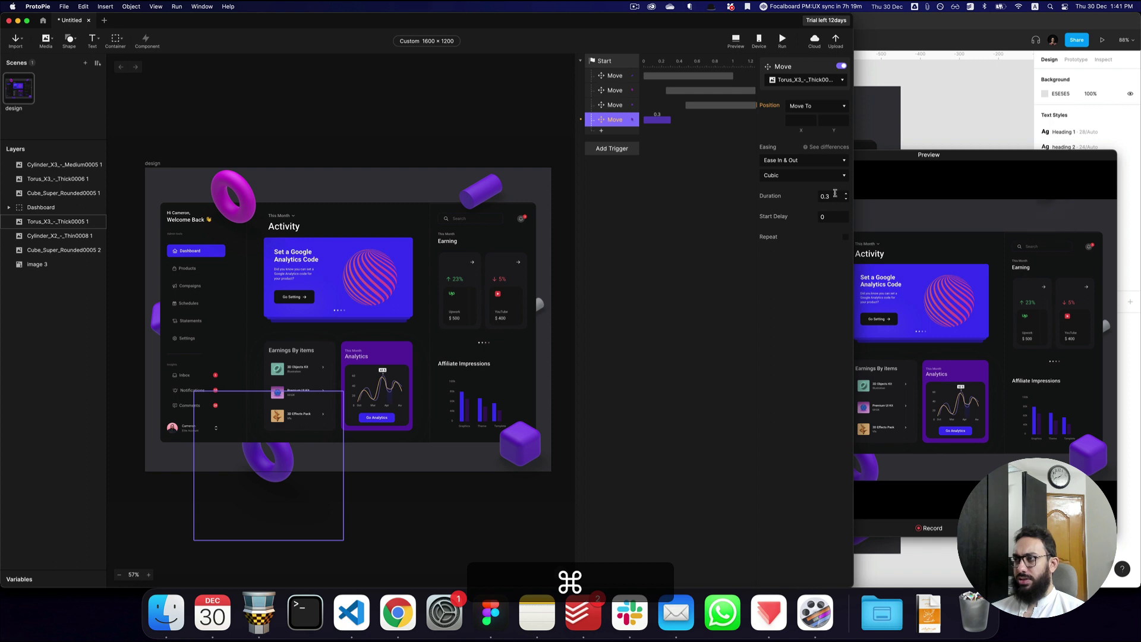
type("1")
key("Tab")
left_click_drag(676, 125, 732, 122)
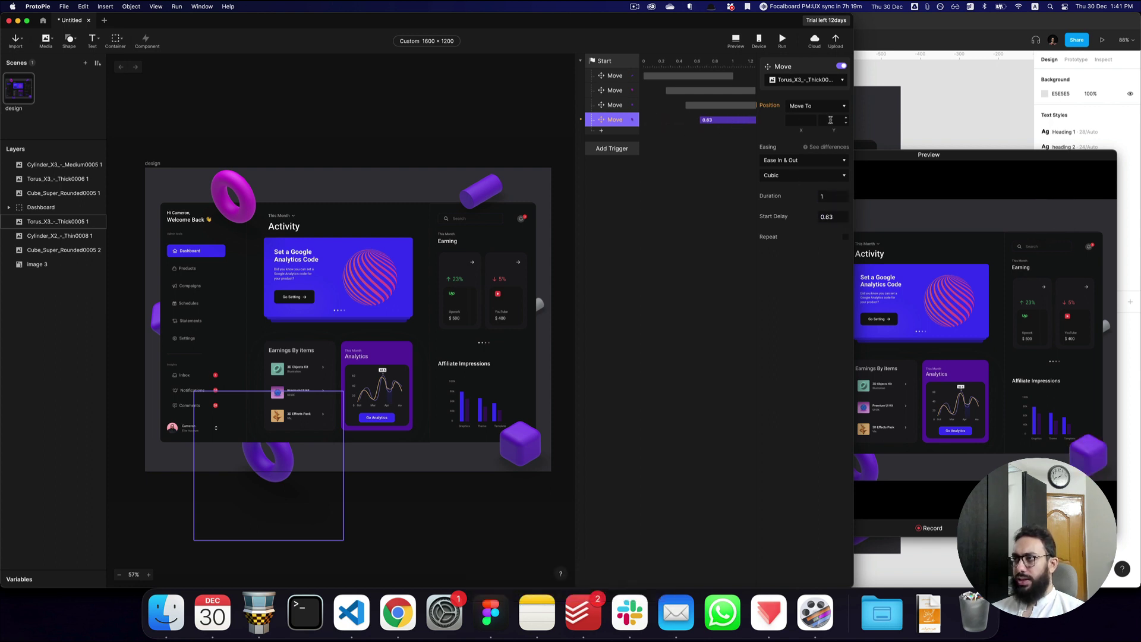
type("1200")
key("Return")
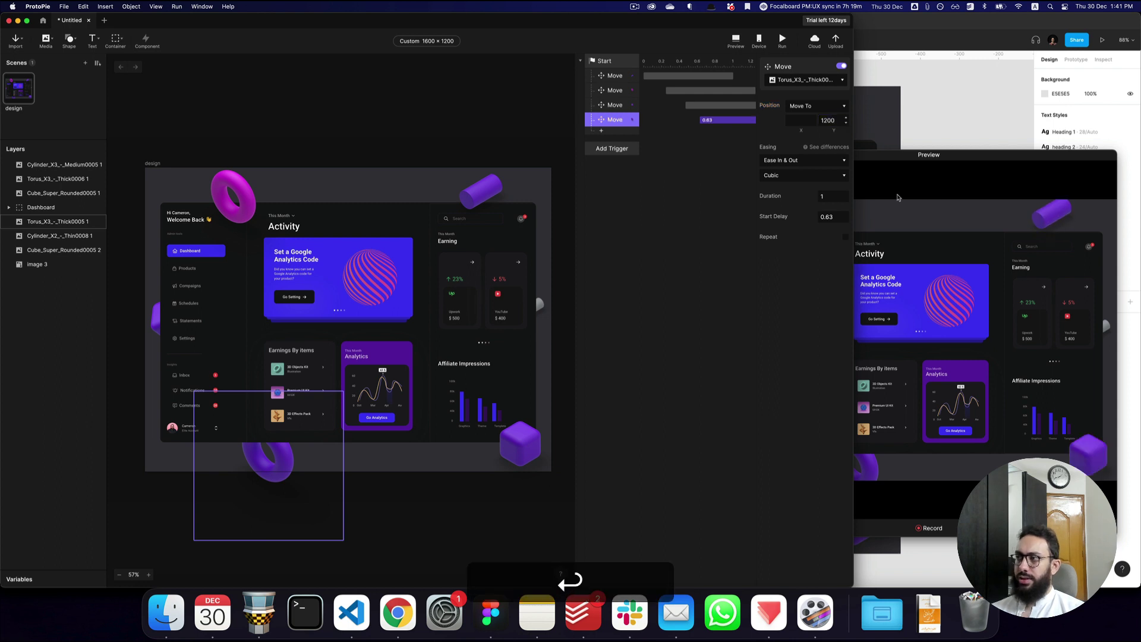
key("super+shift+r")
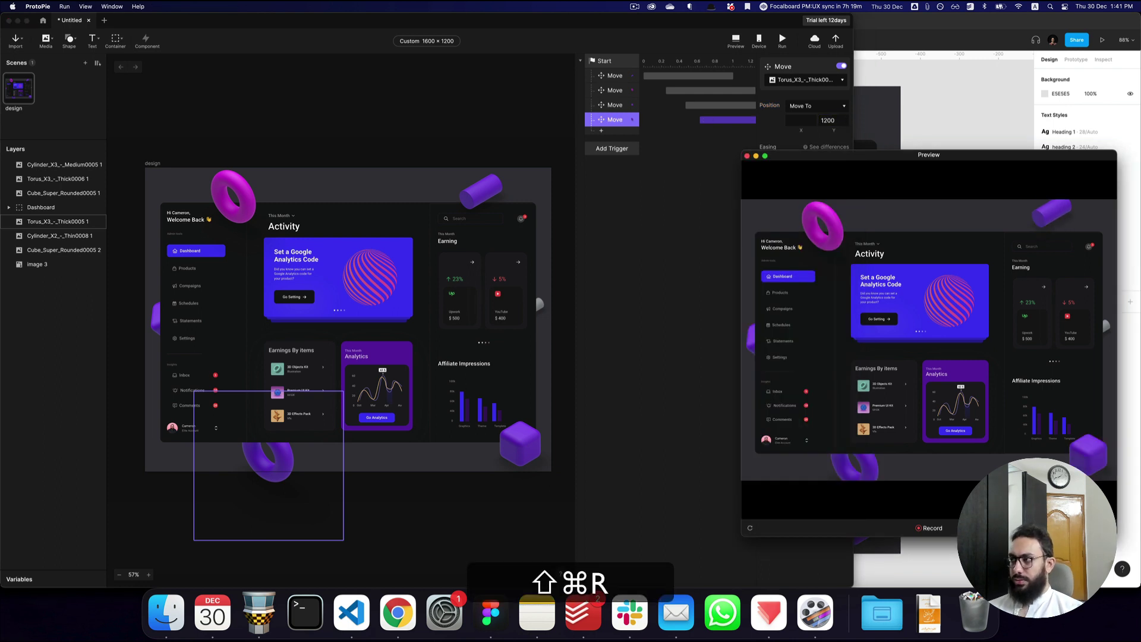
key("super+shift+r")
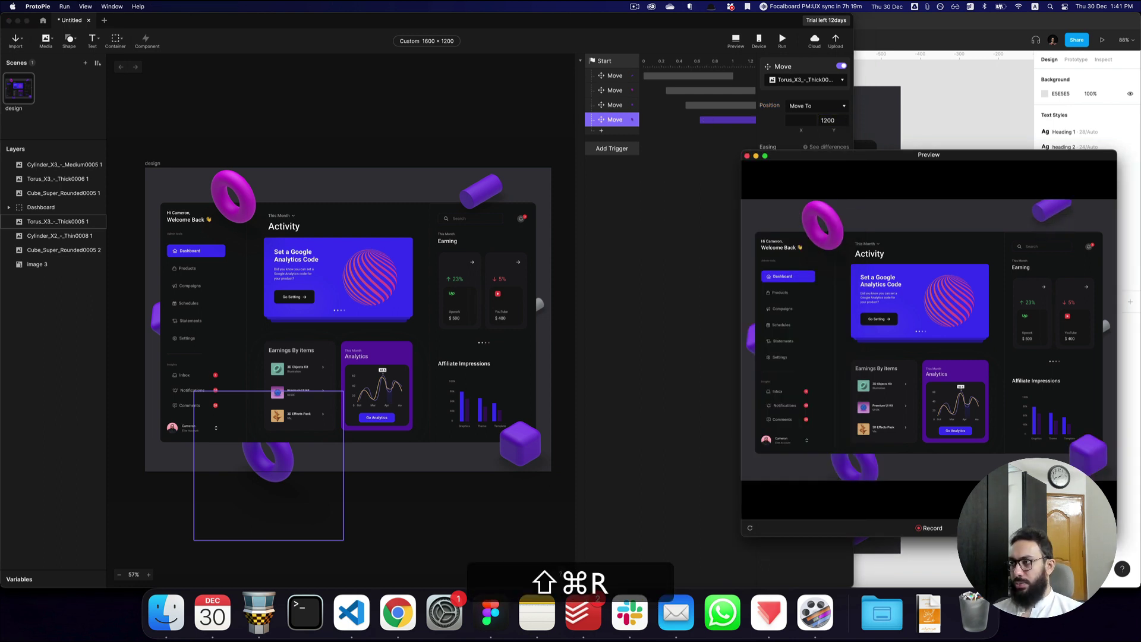
- Shorten the start delays of both torus Moves and the cube's Move, setting the upper torus to 0.13, and replay the preview
key("super+shift+r")
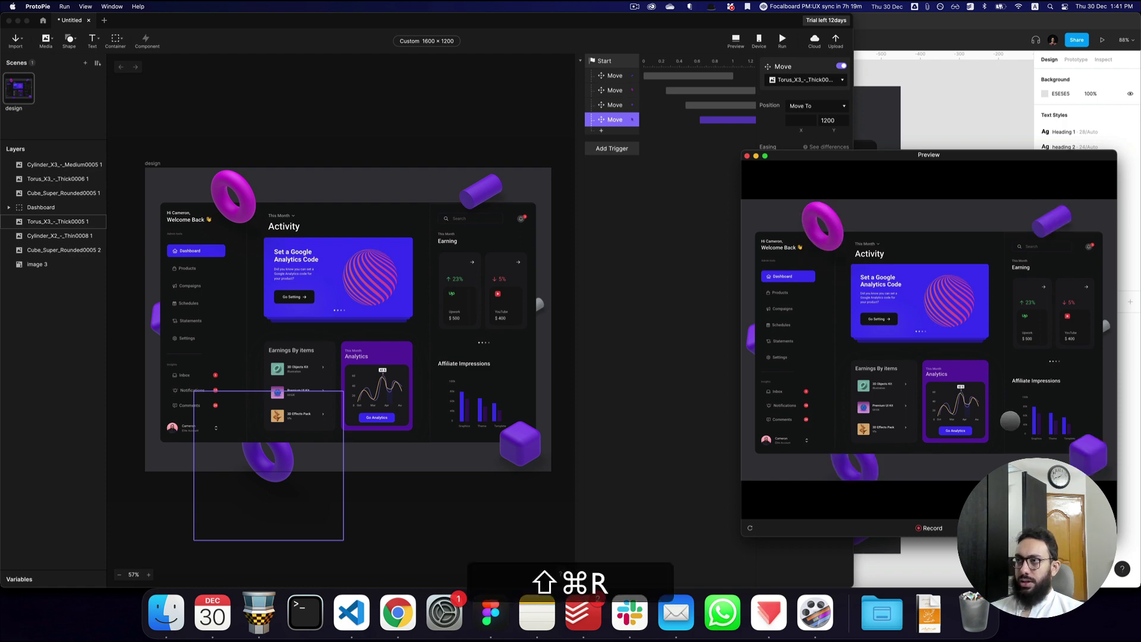
left_click(689, 189)
left_click(671, 90)
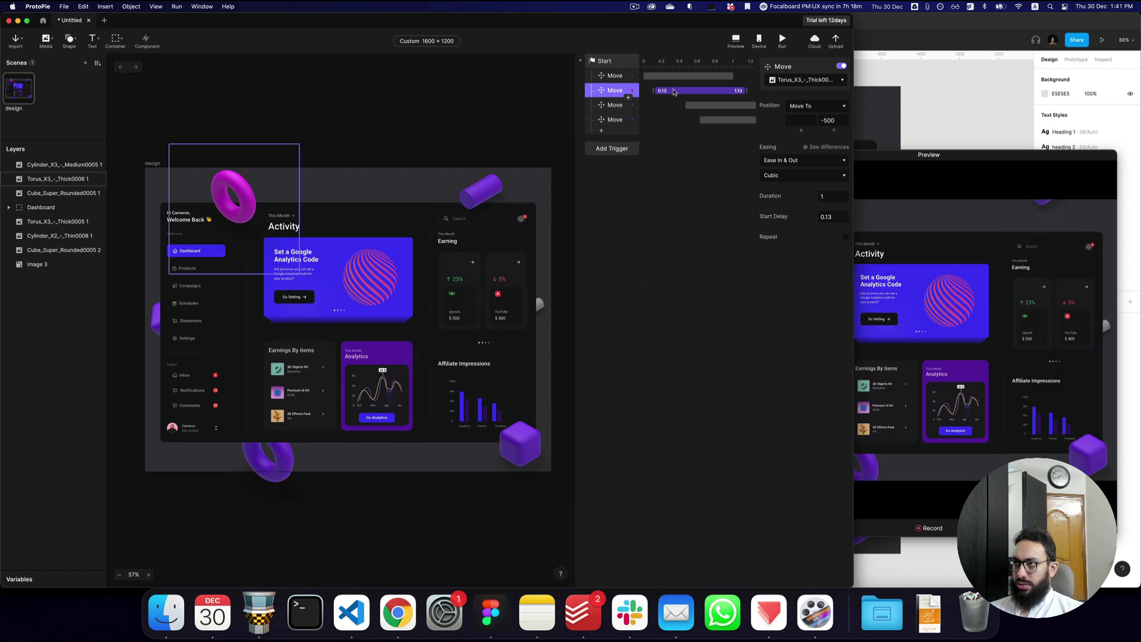
left_click_drag(693, 105, 711, 120)
key("super+shift+r")
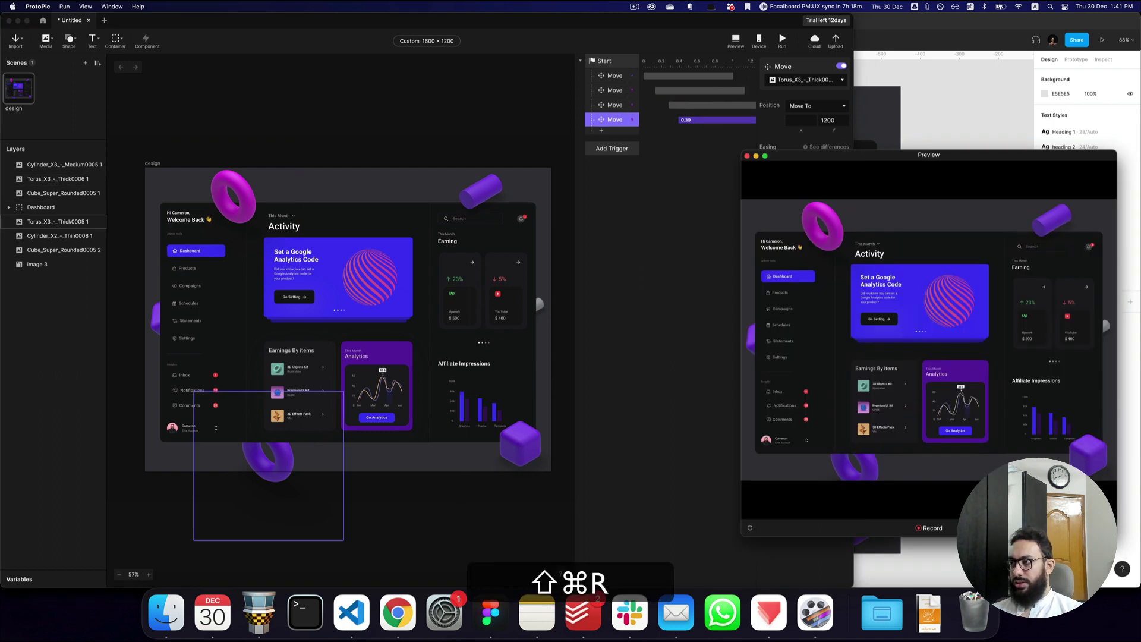
key("super+shift+r")
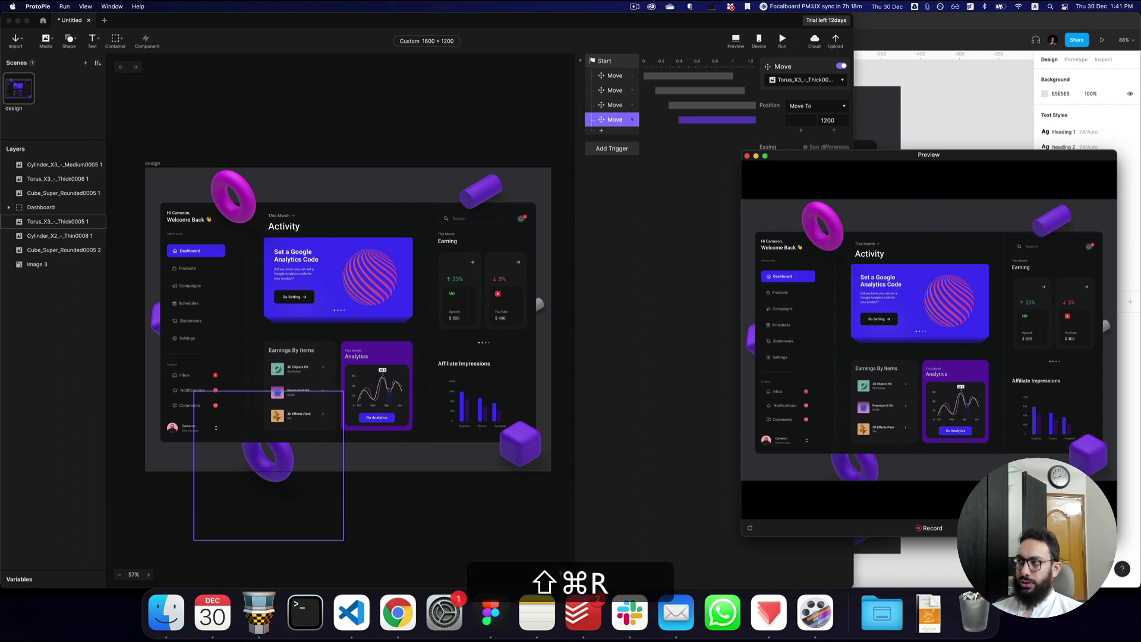
- Try the Dashboard container at a width of 292, centred horizontally in the scene, and undo both changes
left_click(390, 191)
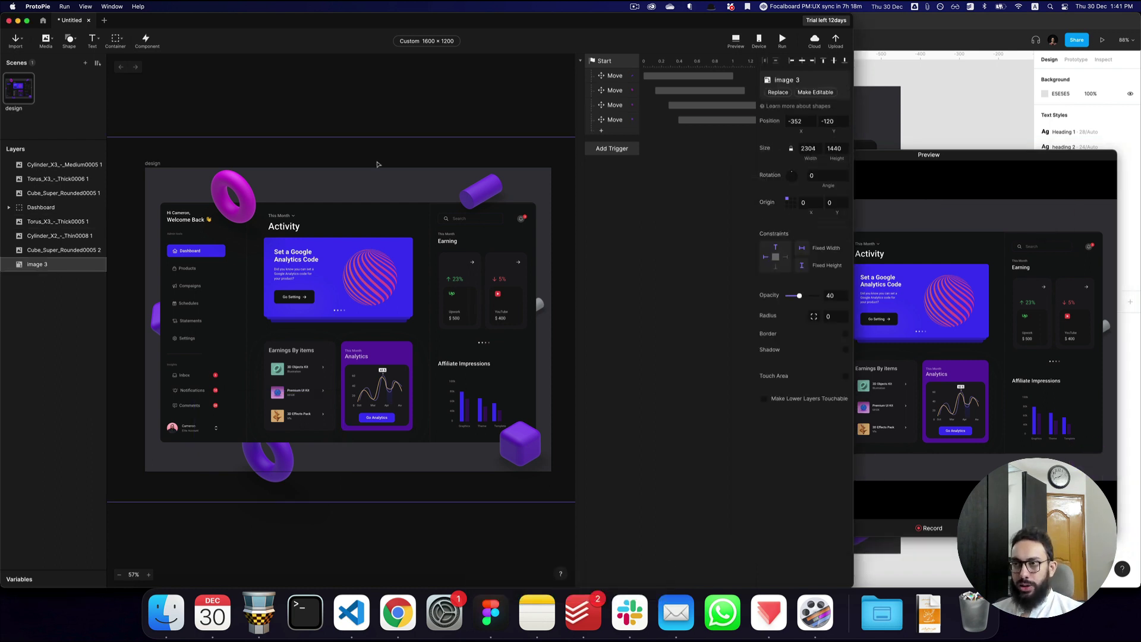
left_click(390, 228)
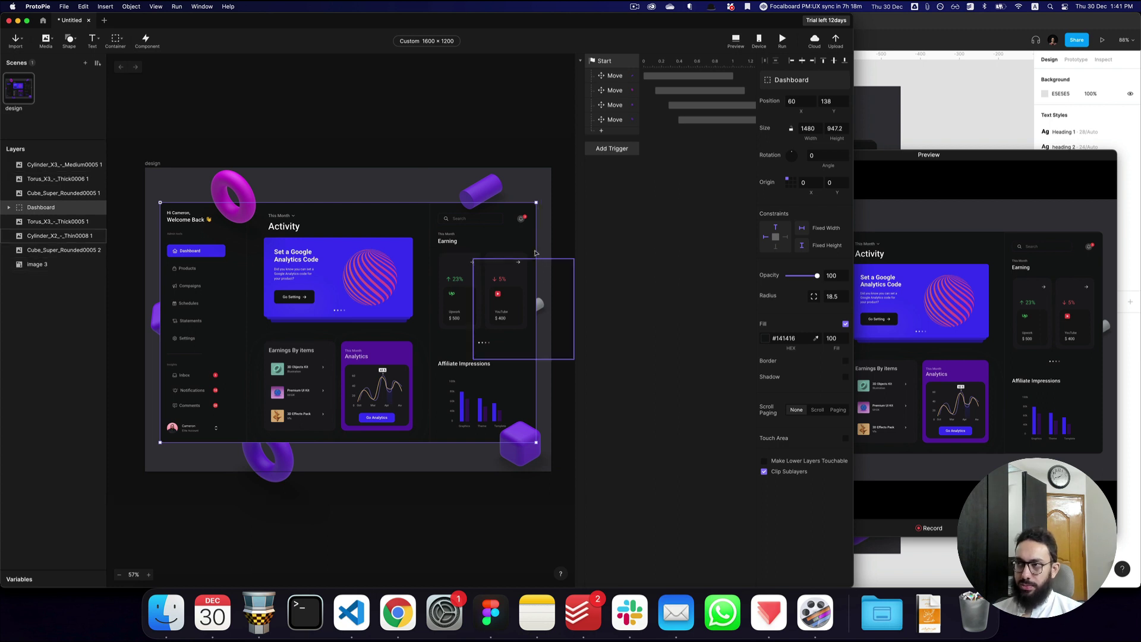
left_click_drag(536, 248, 235, 248)
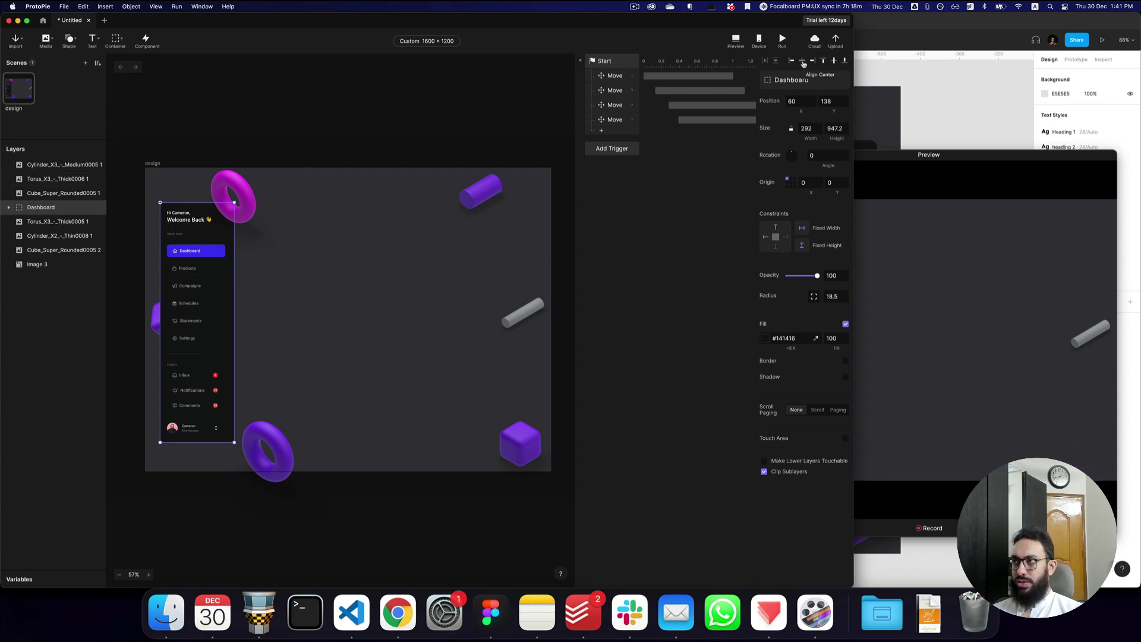
key("ctrl+super+c")
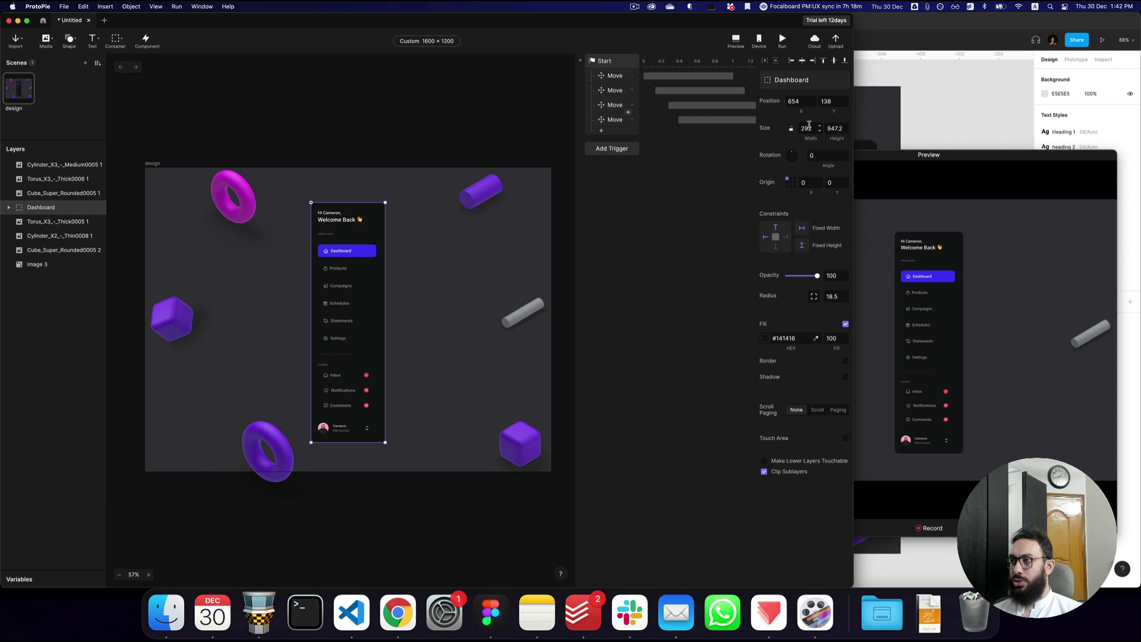
key("super+a")
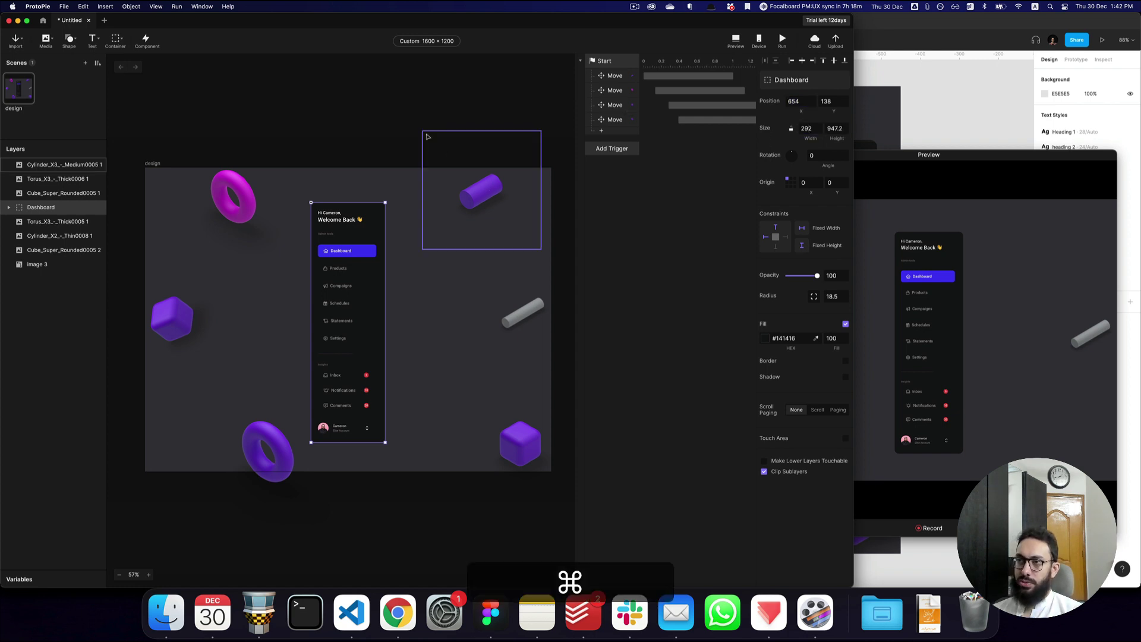
key("super+z")
key("super+z")
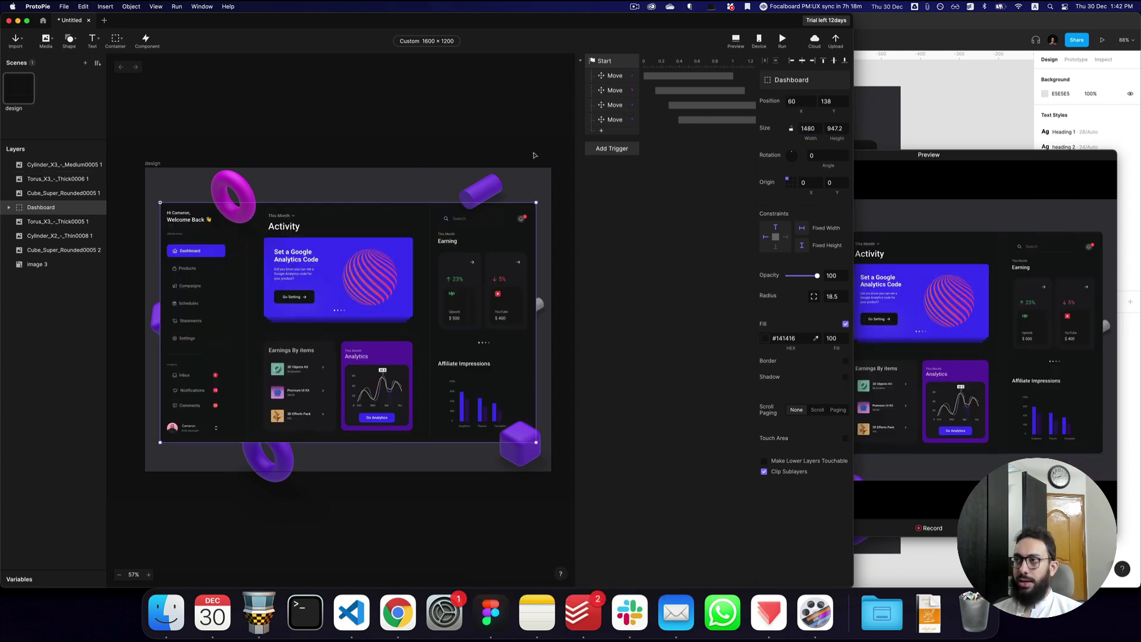
- Add a Scale response for the dashboard under the Start trigger, scaling its width to 292
left_click(617, 134)
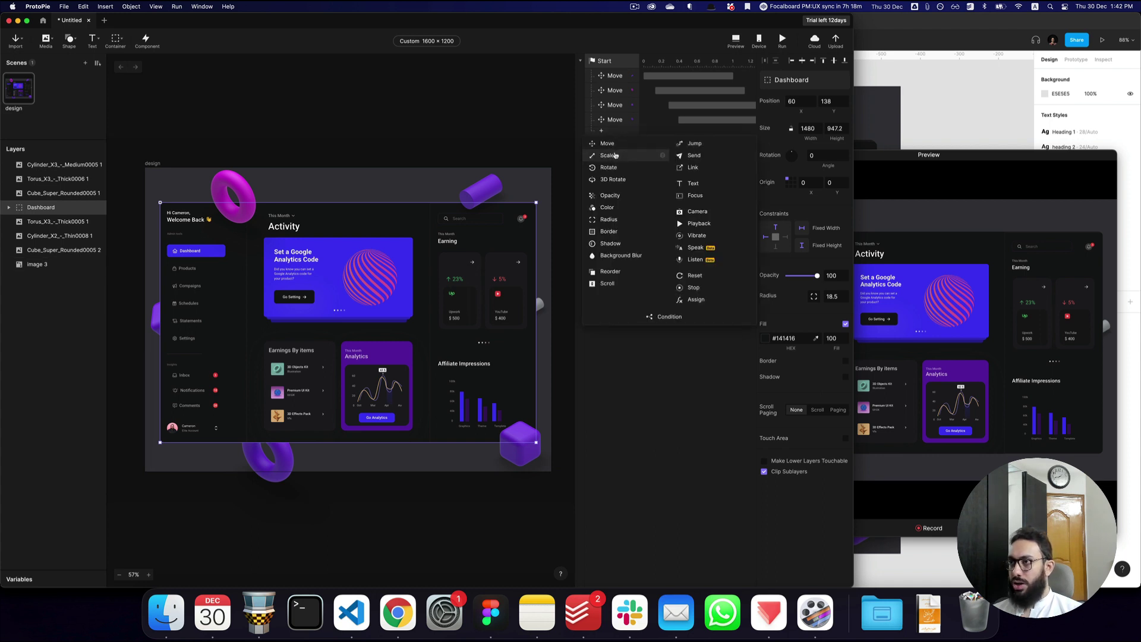
left_click(607, 155)
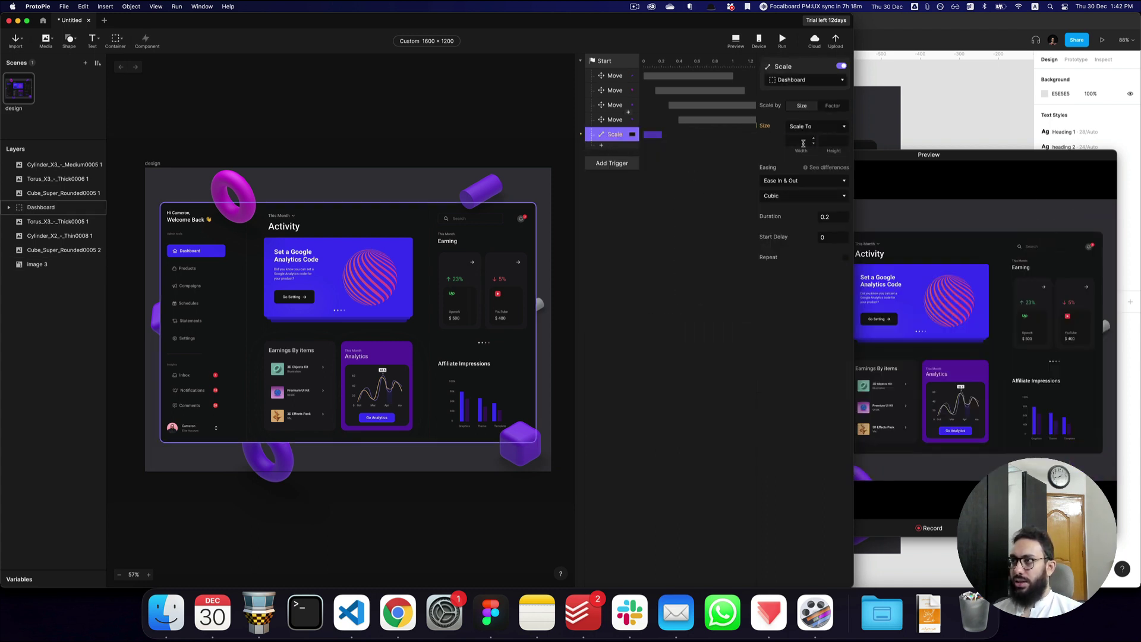
type("292")
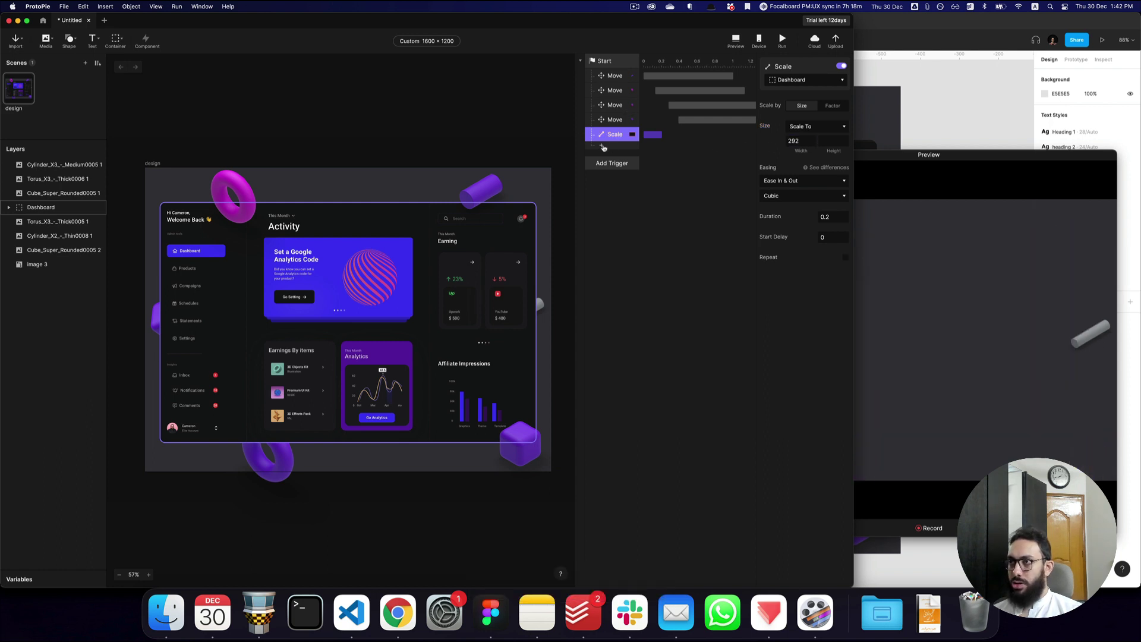
- Add a Move response for the dashboard under the Start trigger with target X 654, and replay the preview
left_click(601, 145)
left_click(612, 157)
left_click(797, 120)
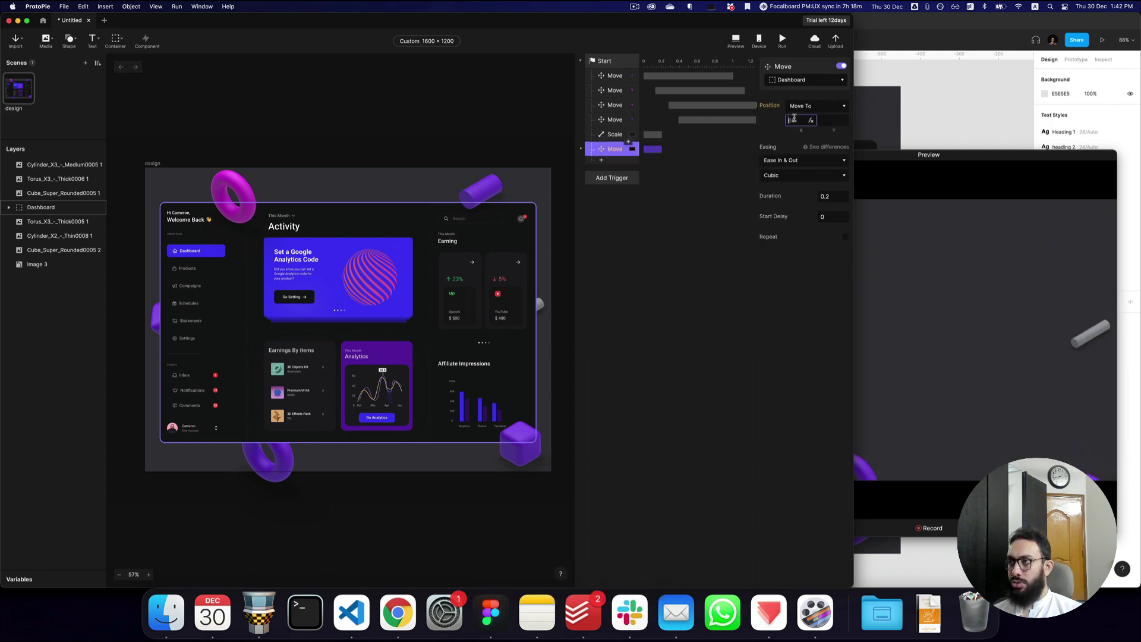
type("60")
key("Tab")
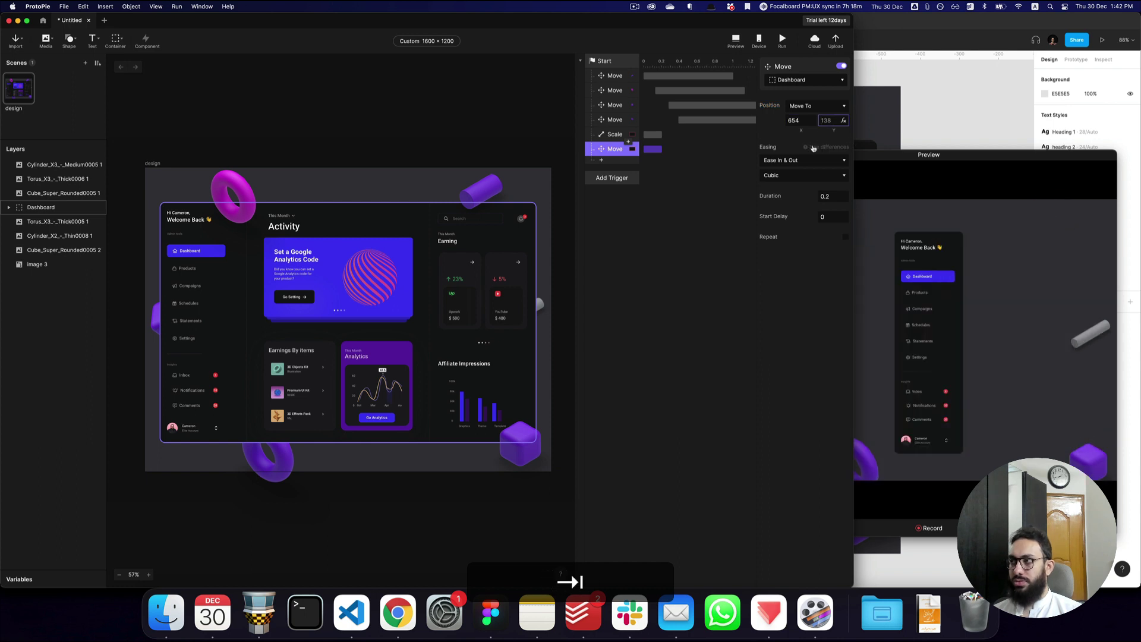
key("shift+cmd+r")
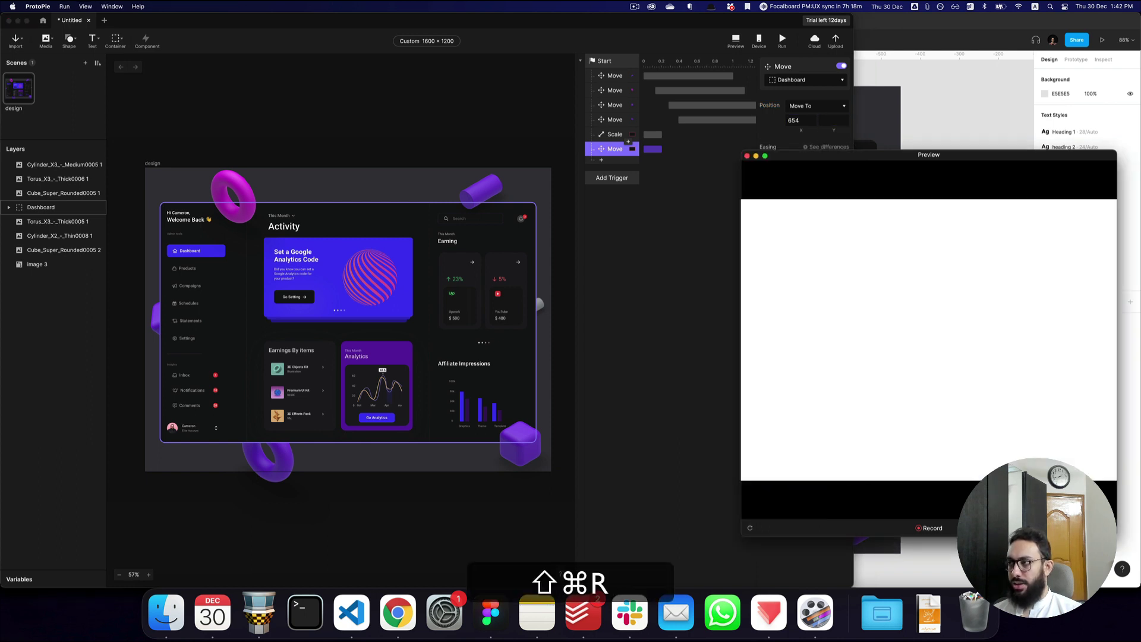
- Set the duration of the dashboard's Scale response to 1 and replay the preview
left_click(644, 234)
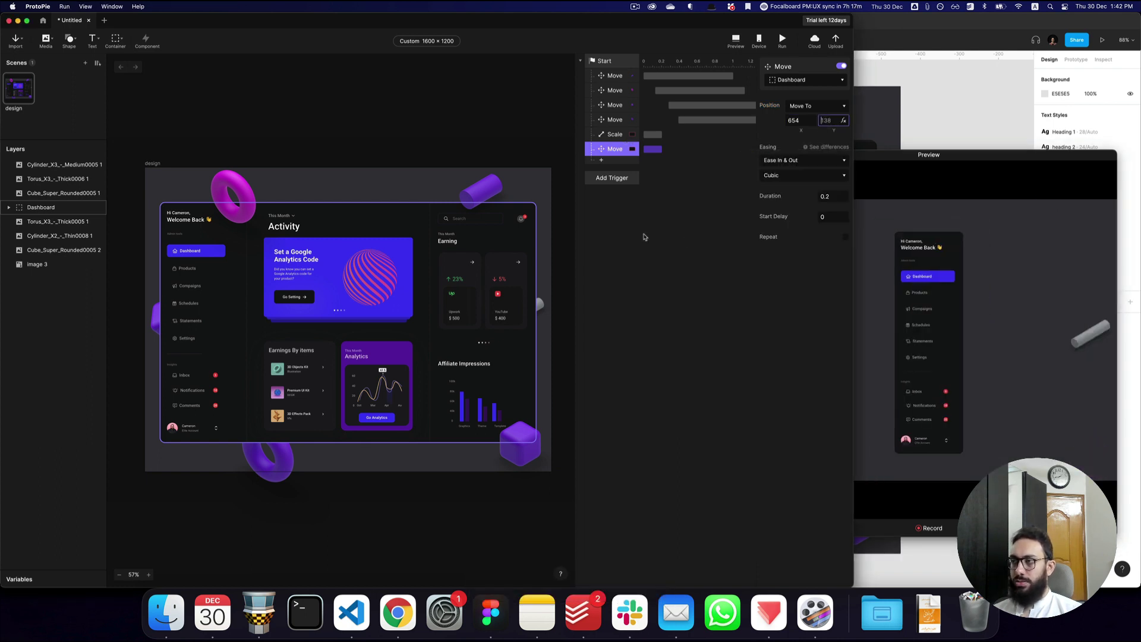
left_click(653, 134)
type("1")
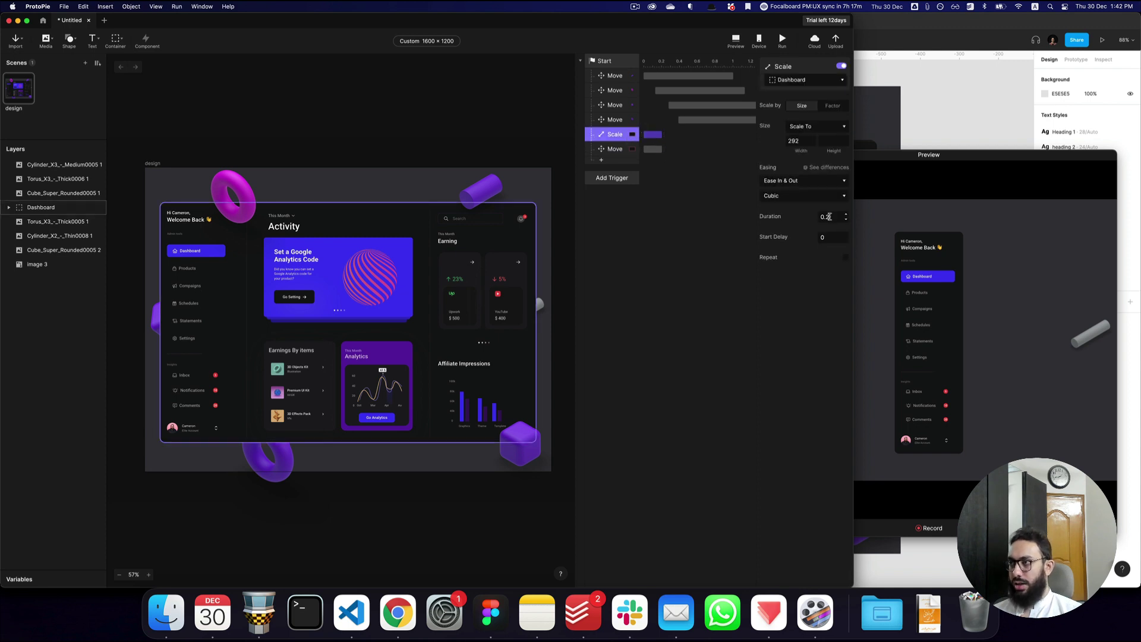
key("Return")
key("shift+super+r")
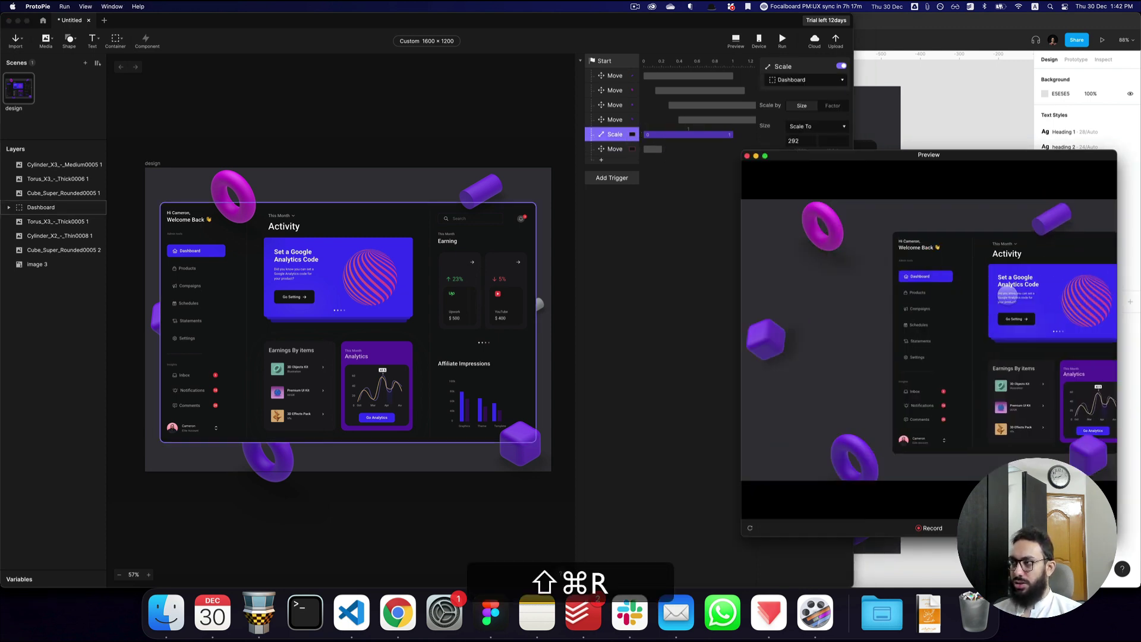
key("shift+super+r")
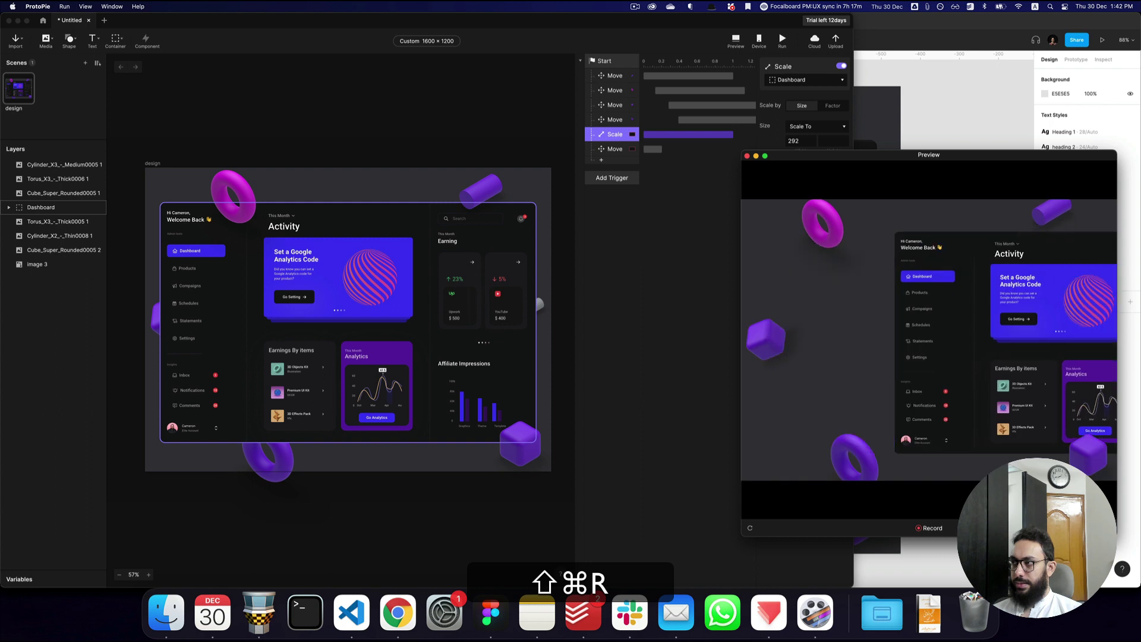
- Set the duration of the dashboard's Move response to 1 and replay the preview several times
left_click(689, 225)
left_click(656, 149)
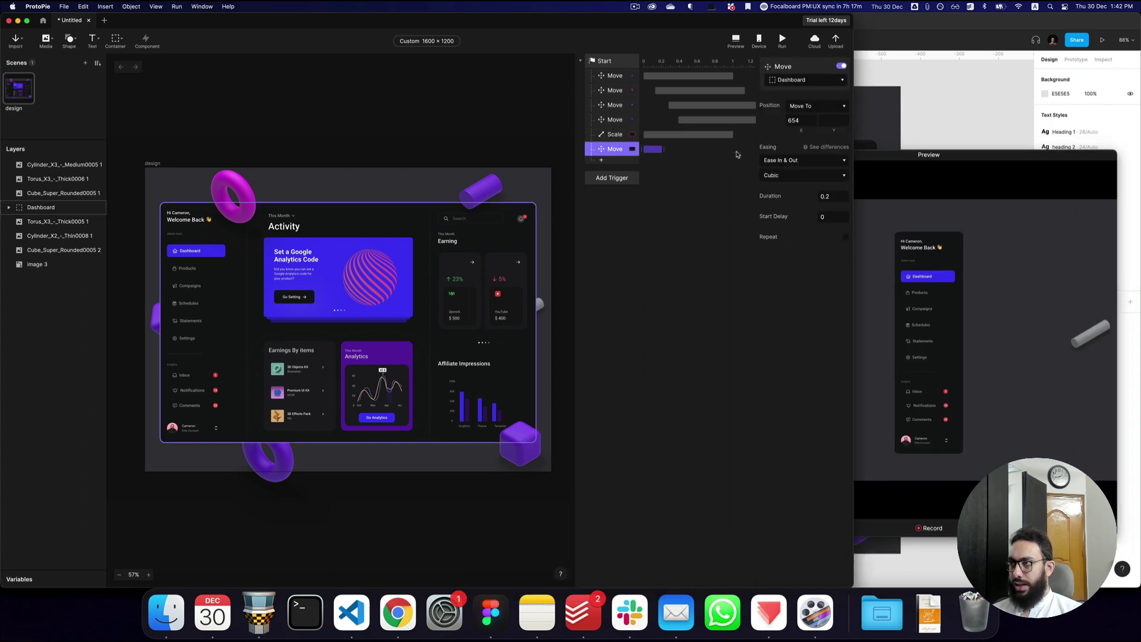
key("super+a")
type("1")
key("Tab")
key("shift+super+r")
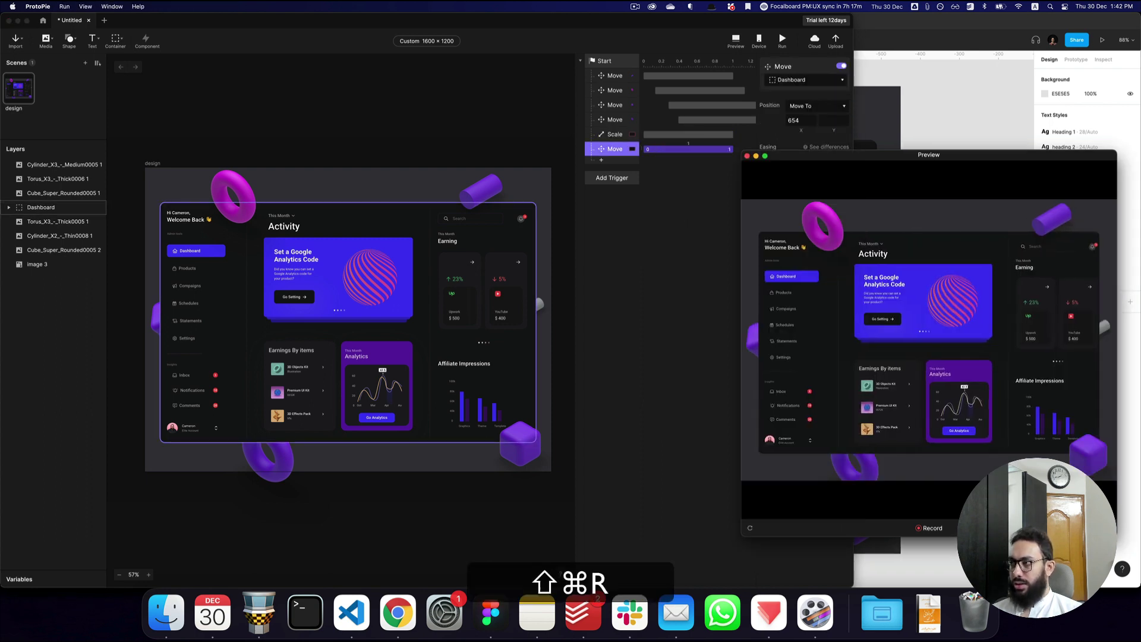
key("shift+super+r")
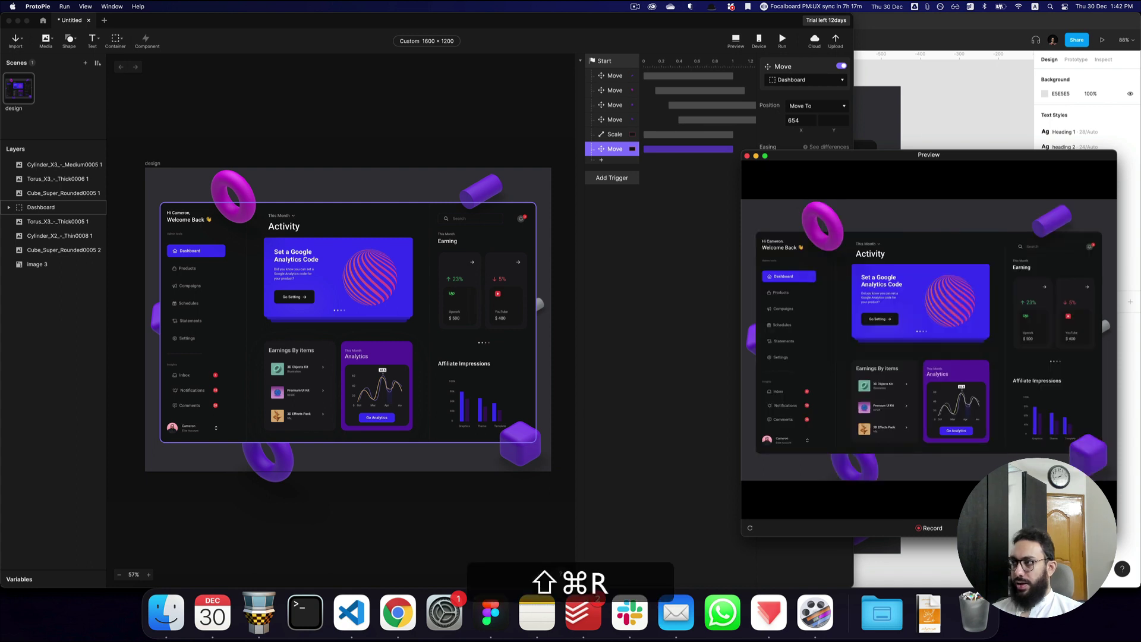
key("shift+super+r")
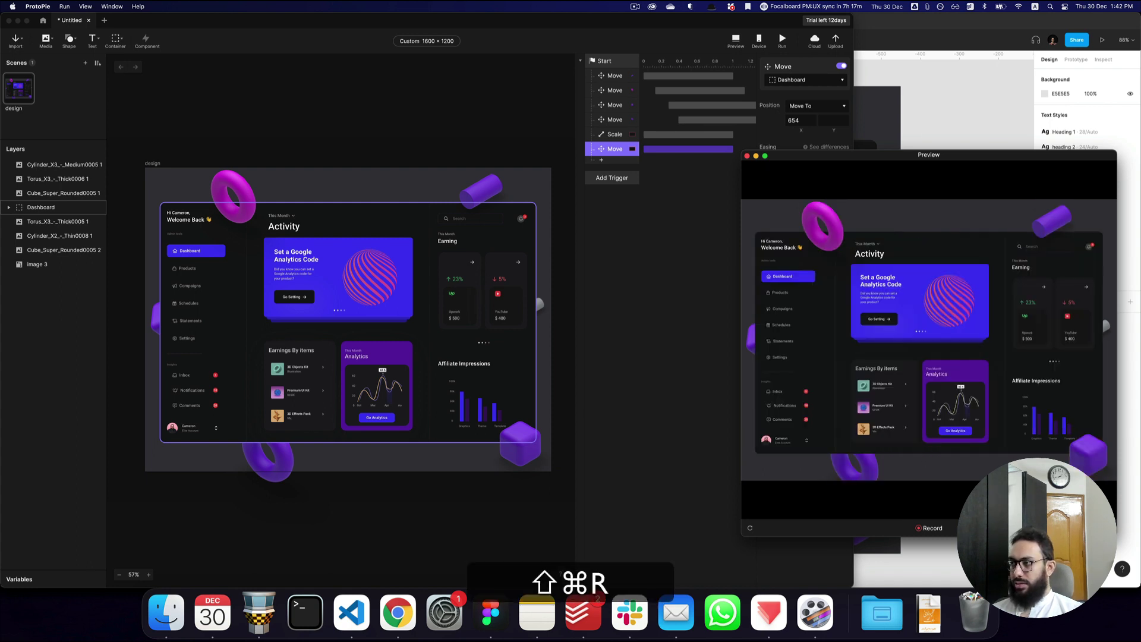
- Set the opacity of the grey cylinder and the purple cube behind the dashboard's sides to 0 and replay the preview
left_click(630, 238)
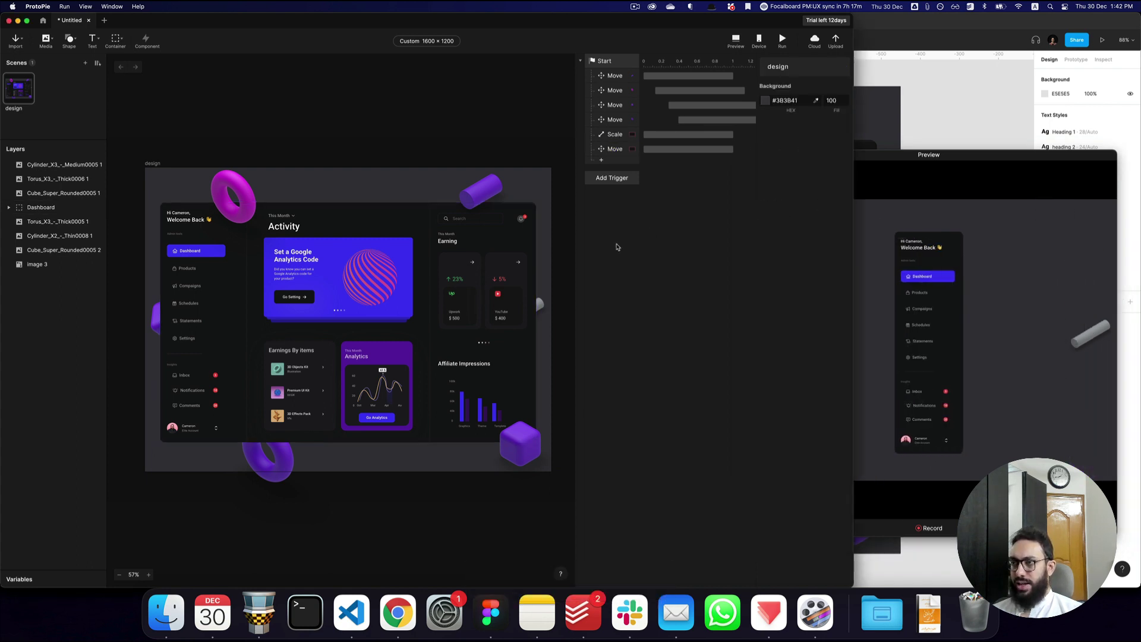
left_click(539, 304)
left_click(151, 309, "shift")
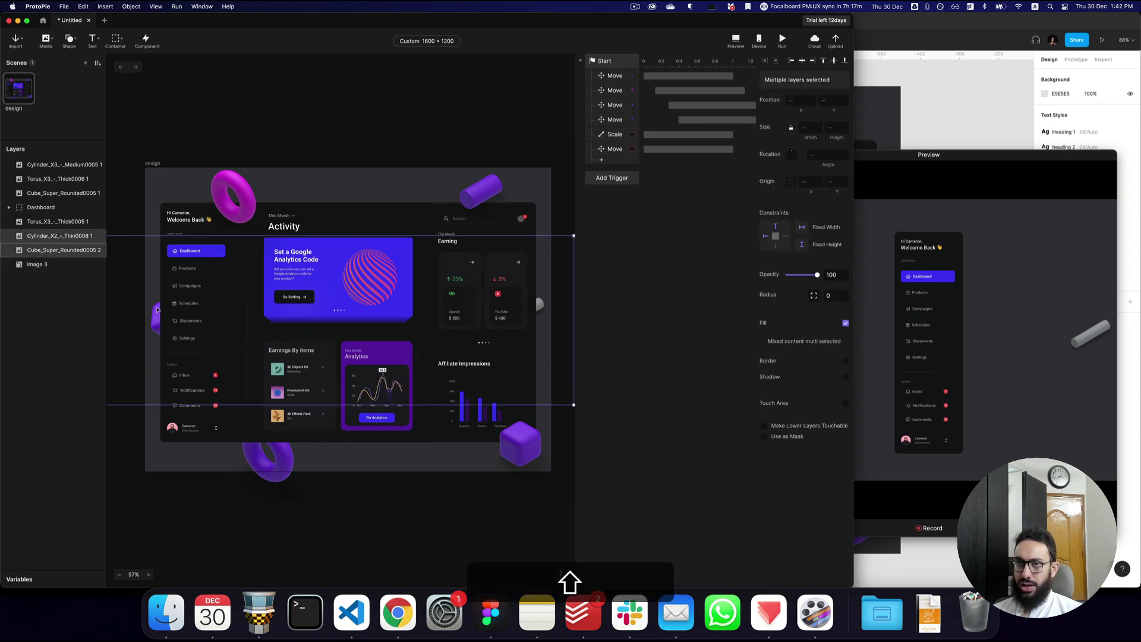
key("shift+super+h")
key("shift+super+h")
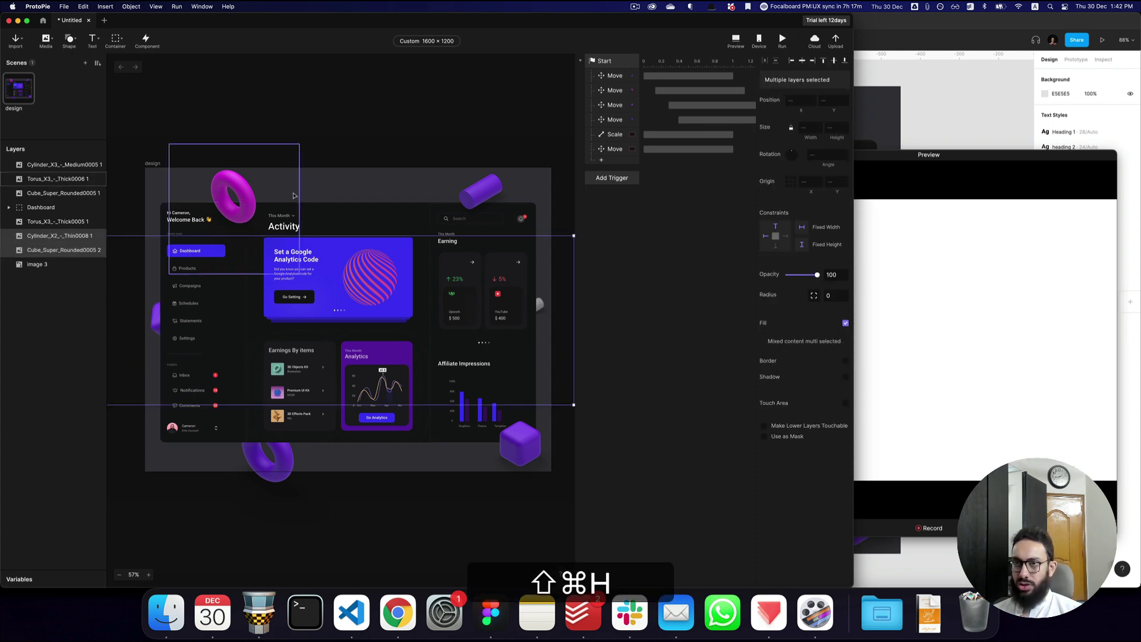
key("0")
key("shift+super+r")
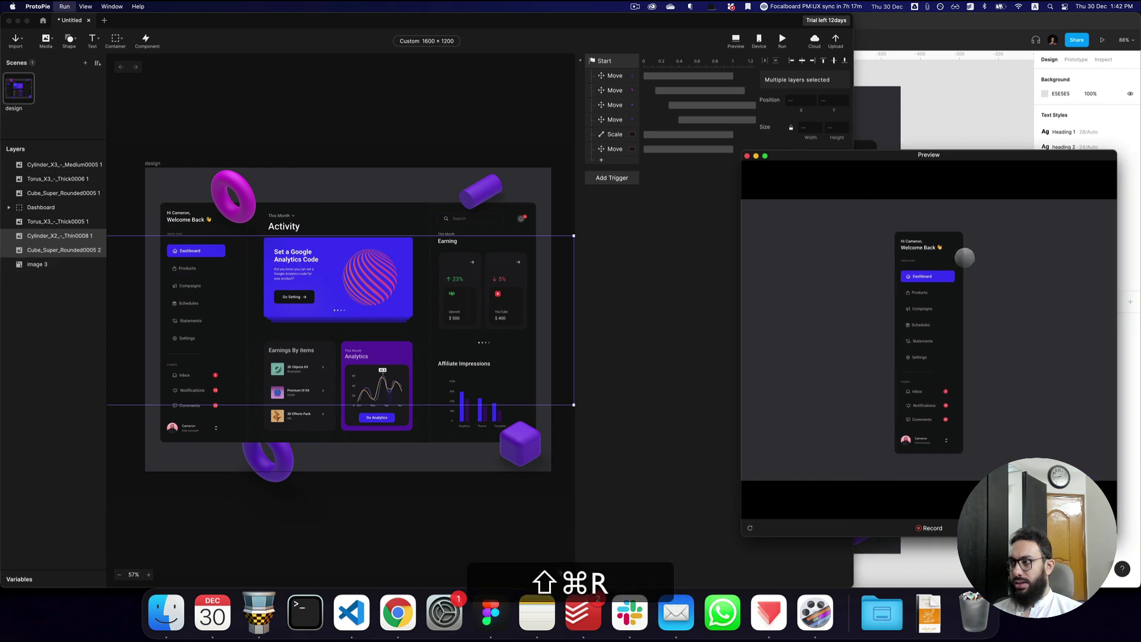
key("shift+super+r")
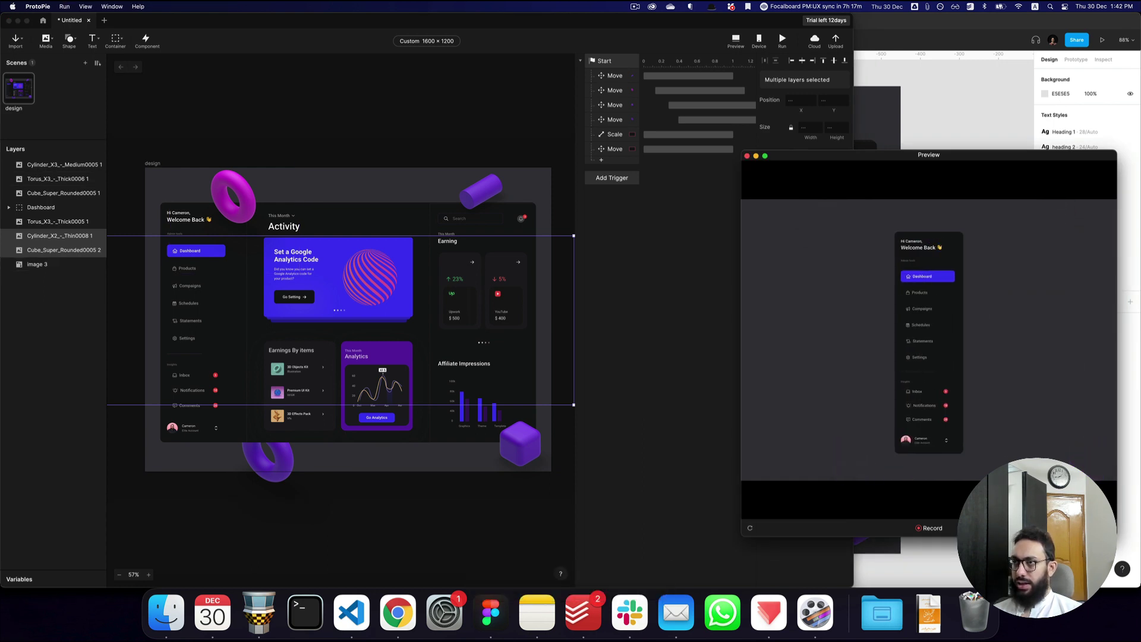
key("shift+super+r")
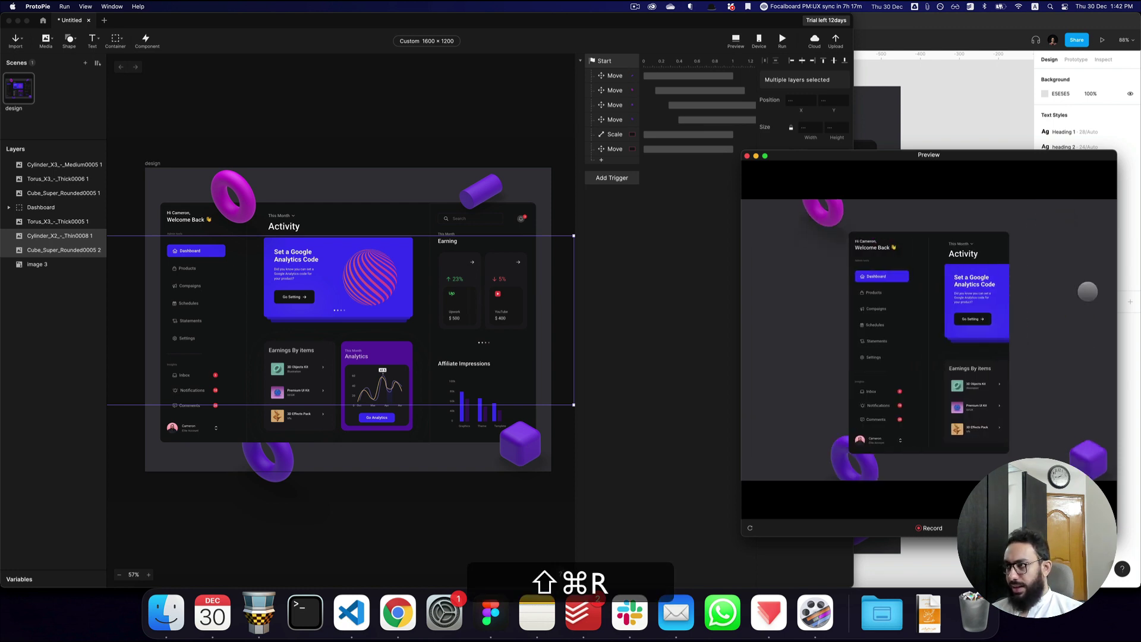
- Try a start delay of 0.5 on the dashboard's Scale response and undo it
left_click(452, 144)
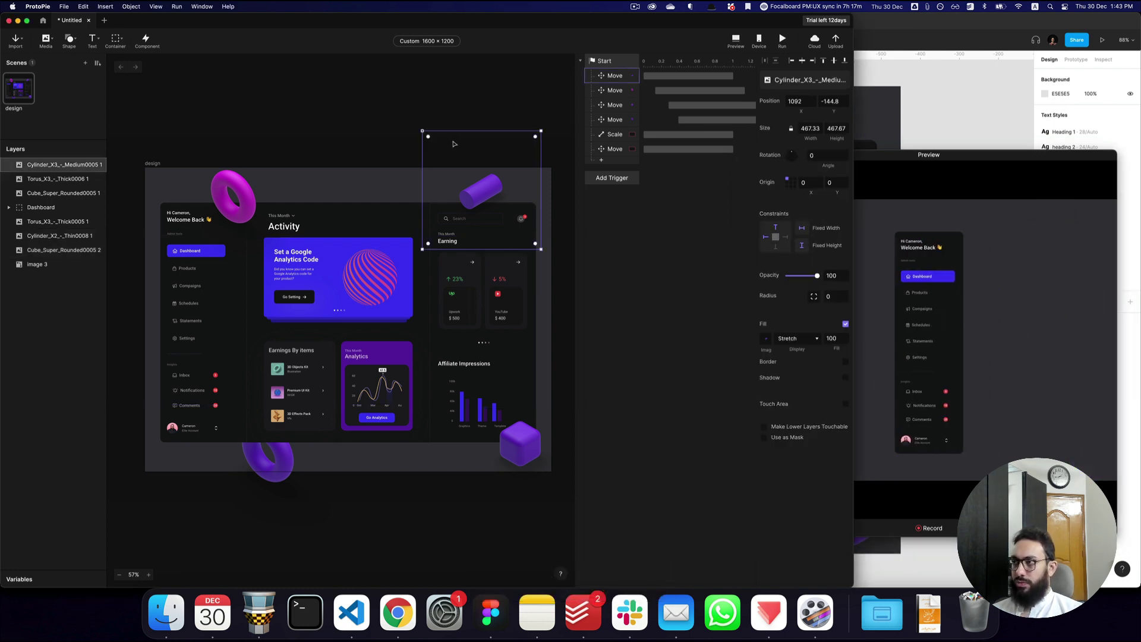
left_click(664, 136)
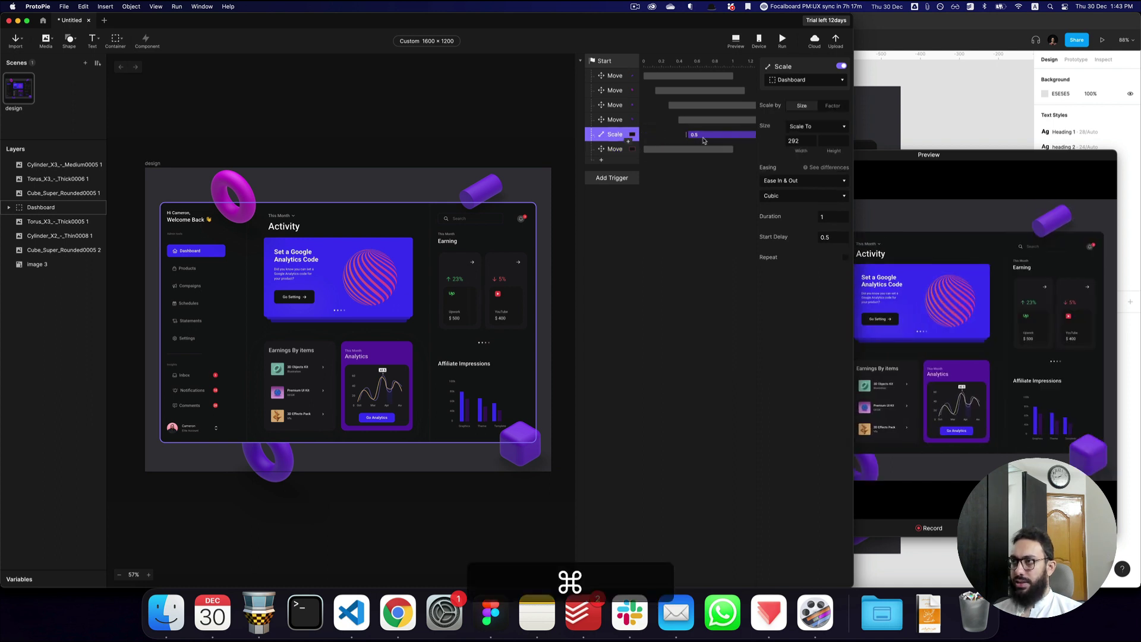
key("super+z")
key("shift+super+z")
key("Escape")
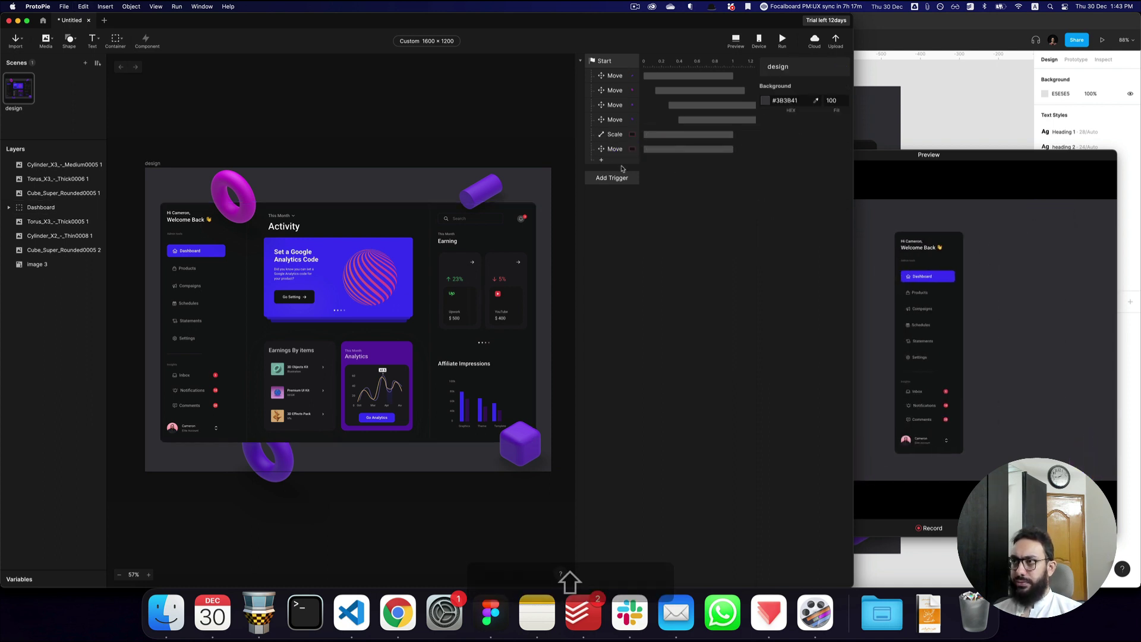
- Add a second Scale response for the dashboard with a start delay of about 0.62 and a duration of 1
left_click(213, 244)
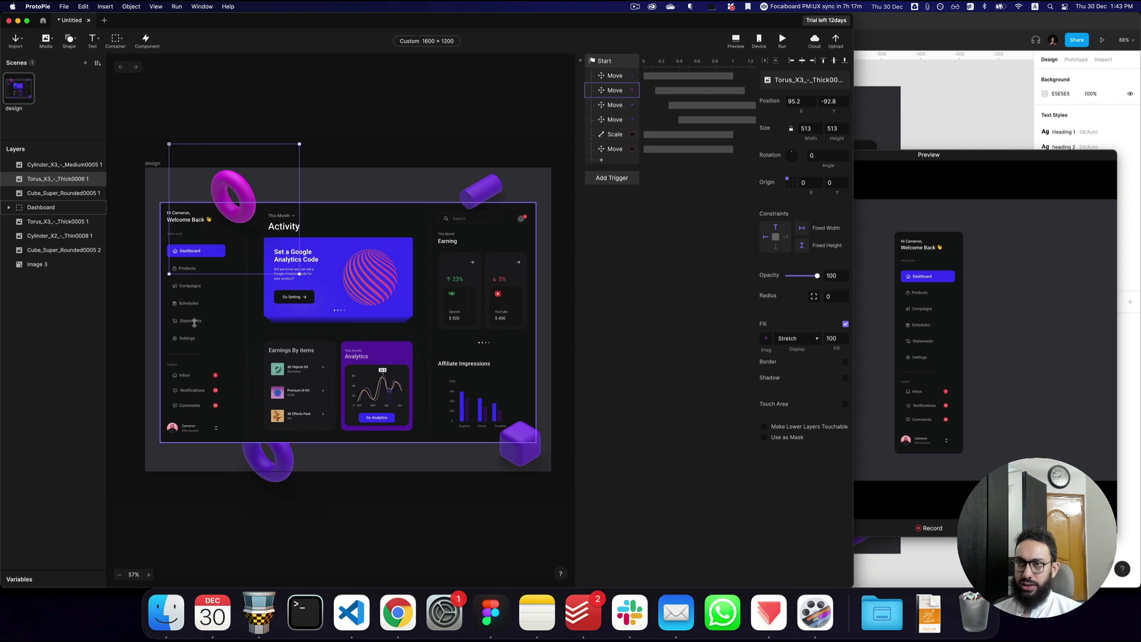
left_click(514, 308)
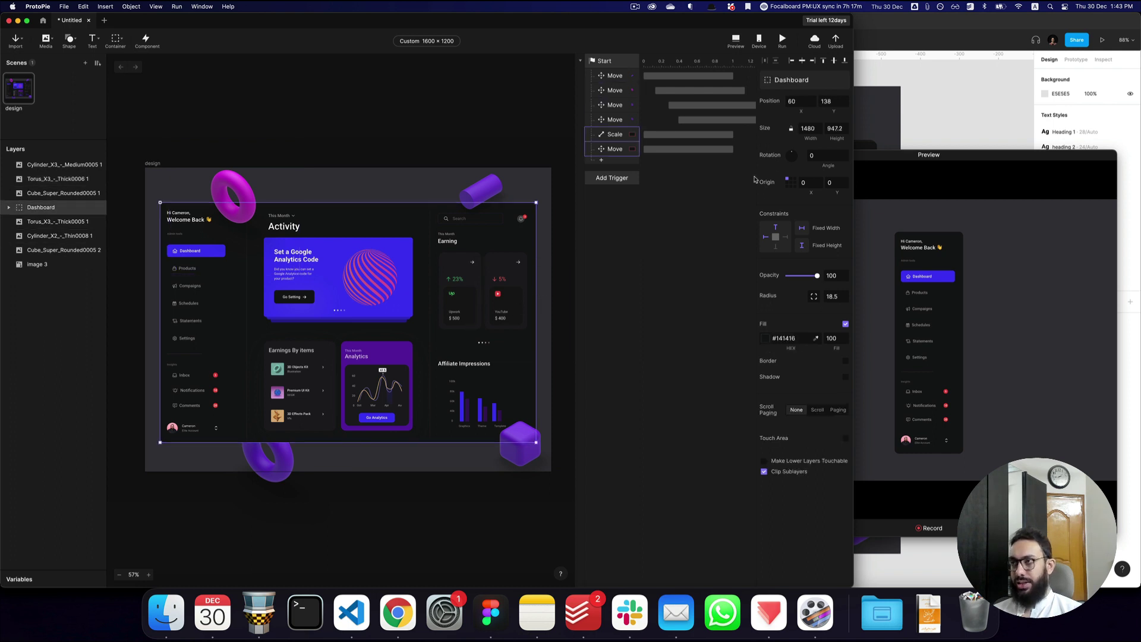
left_click(622, 164)
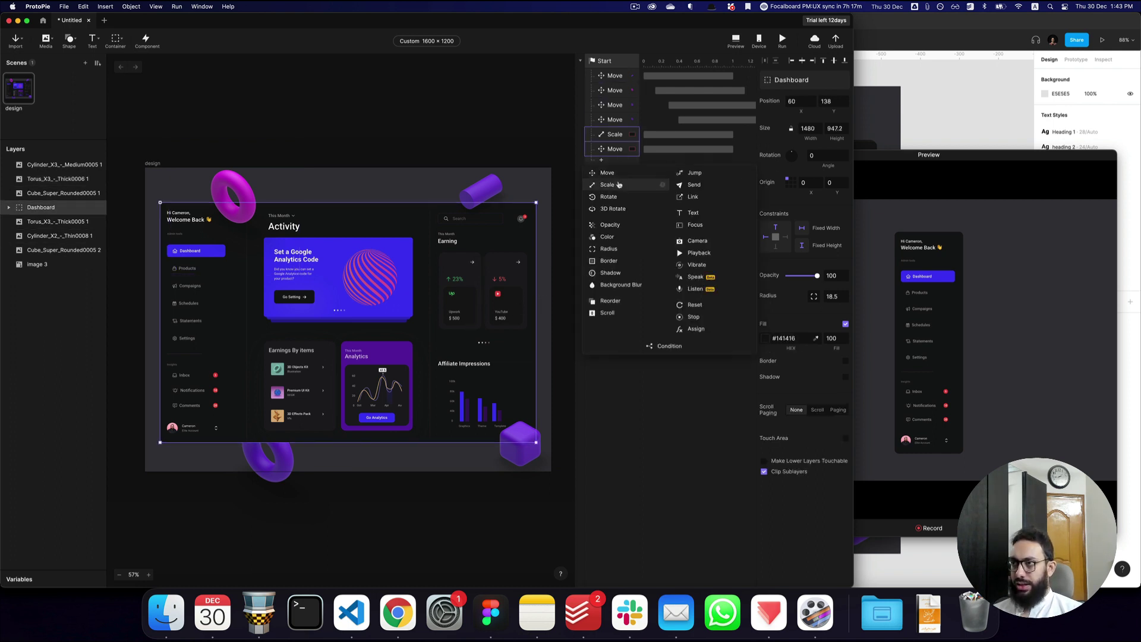
left_click(618, 184)
left_click_drag(658, 172, 747, 164)
double_click(828, 217)
type("1")
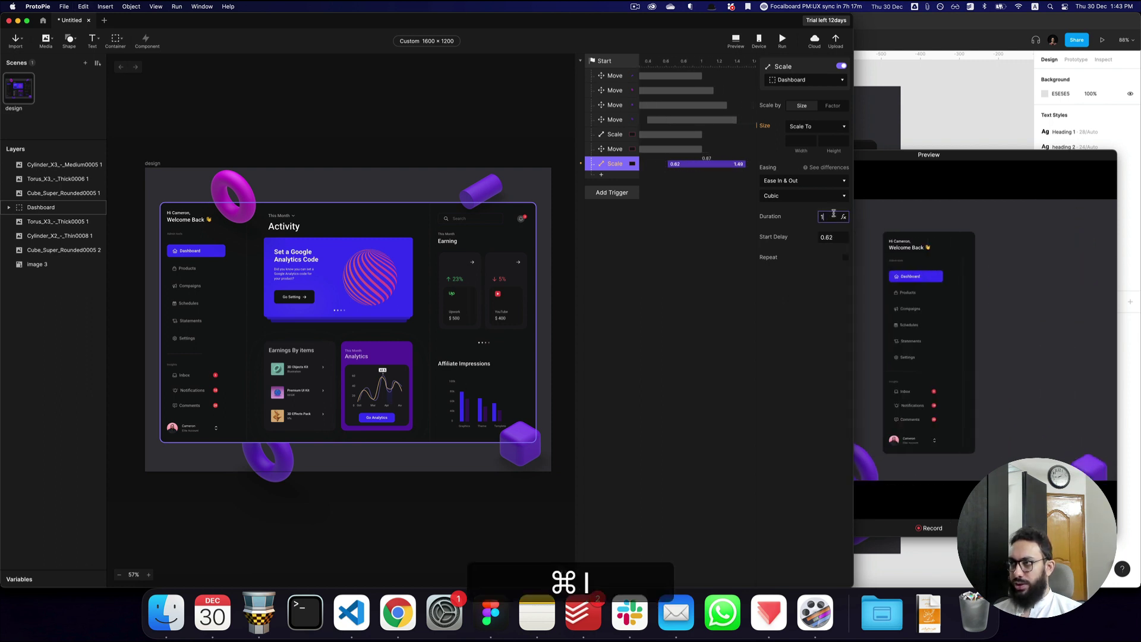
key("Tab")
- Set the second Scale response's target height to 0 and replay the preview
left_click(821, 139)
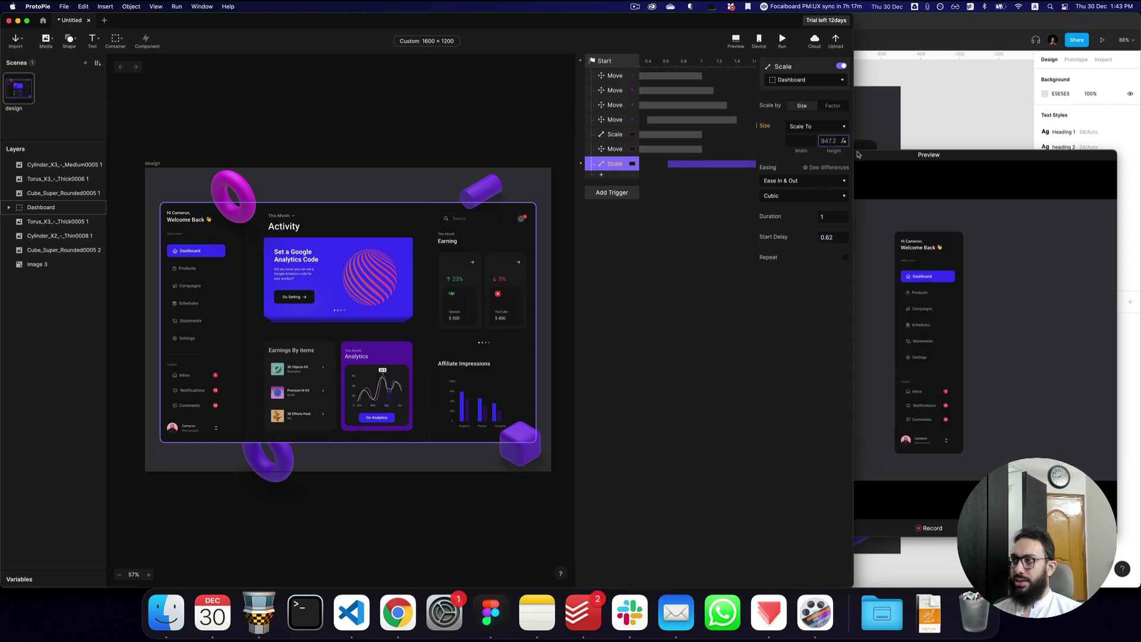
type("0")
key("Return")
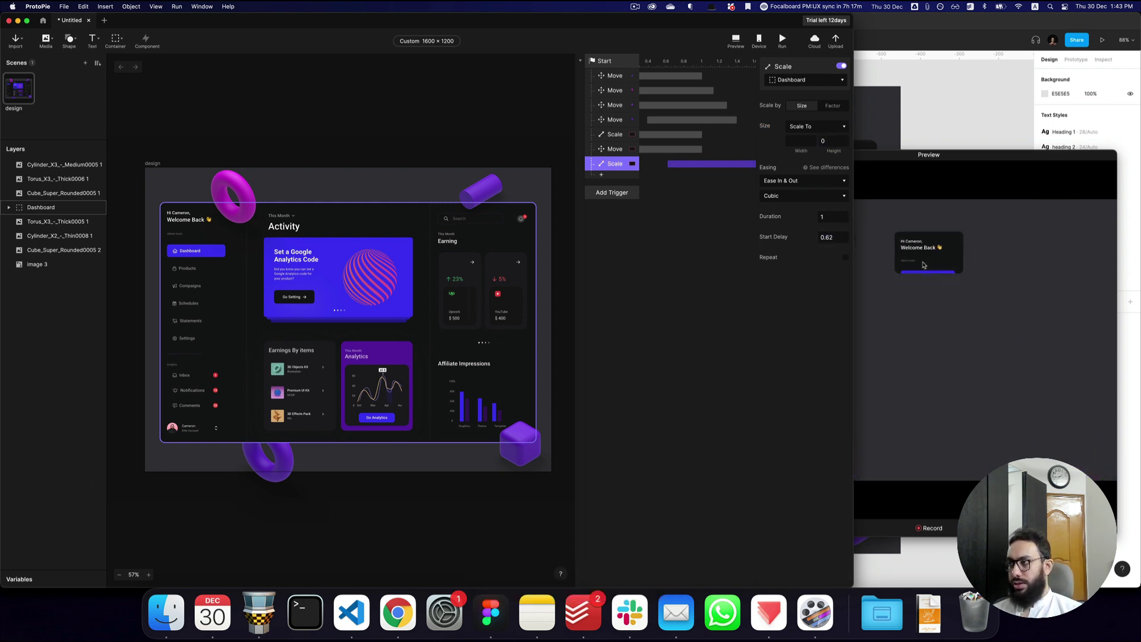
left_click(935, 250)
key("shift+super+r")
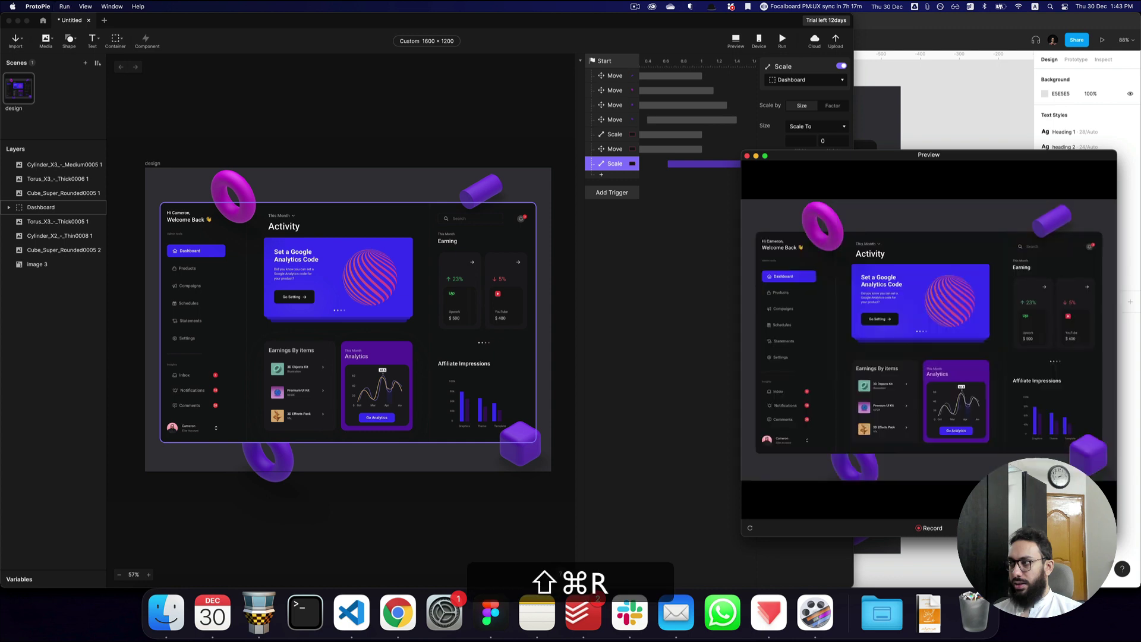
key("shift+super+r")
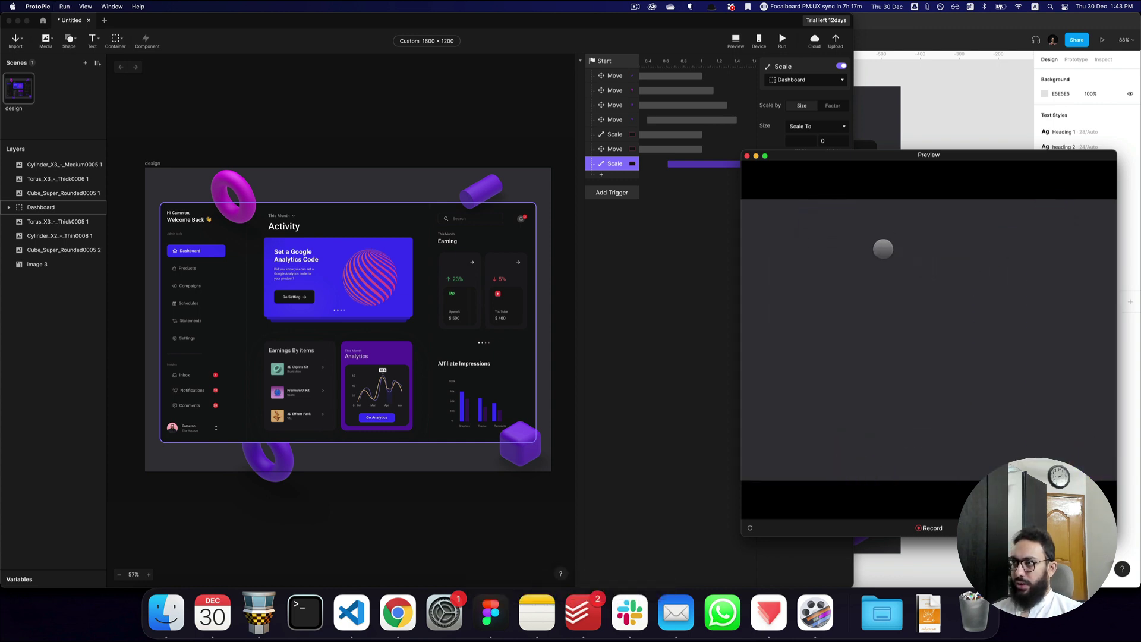
- Set the second Scale response to start at 1 second and replay the preview
left_click(830, 139)
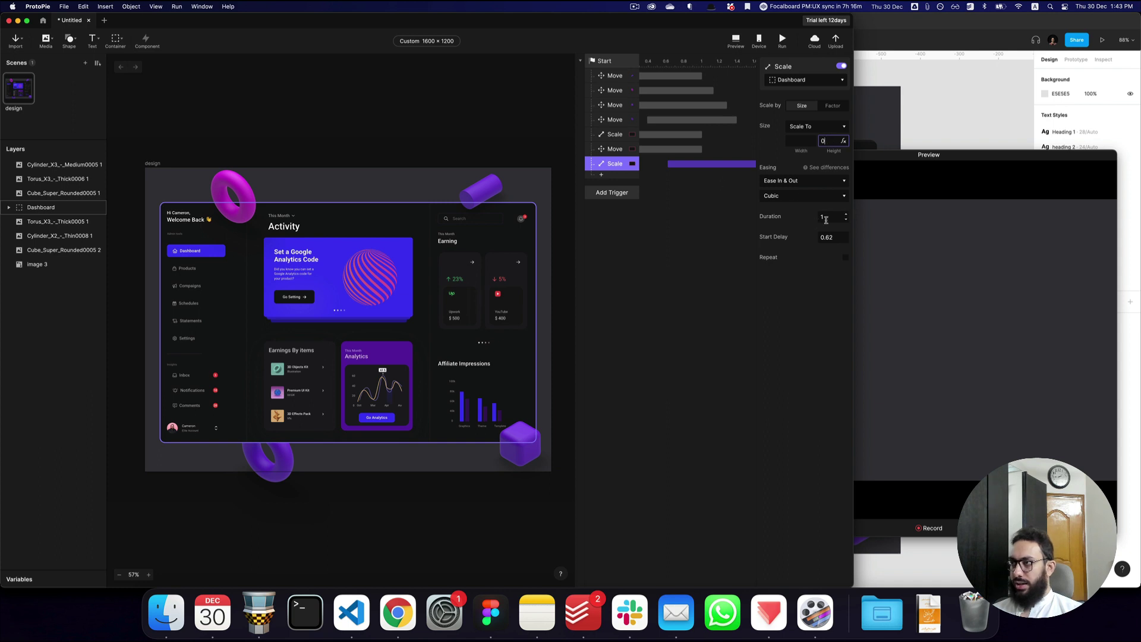
key("shift+super+r")
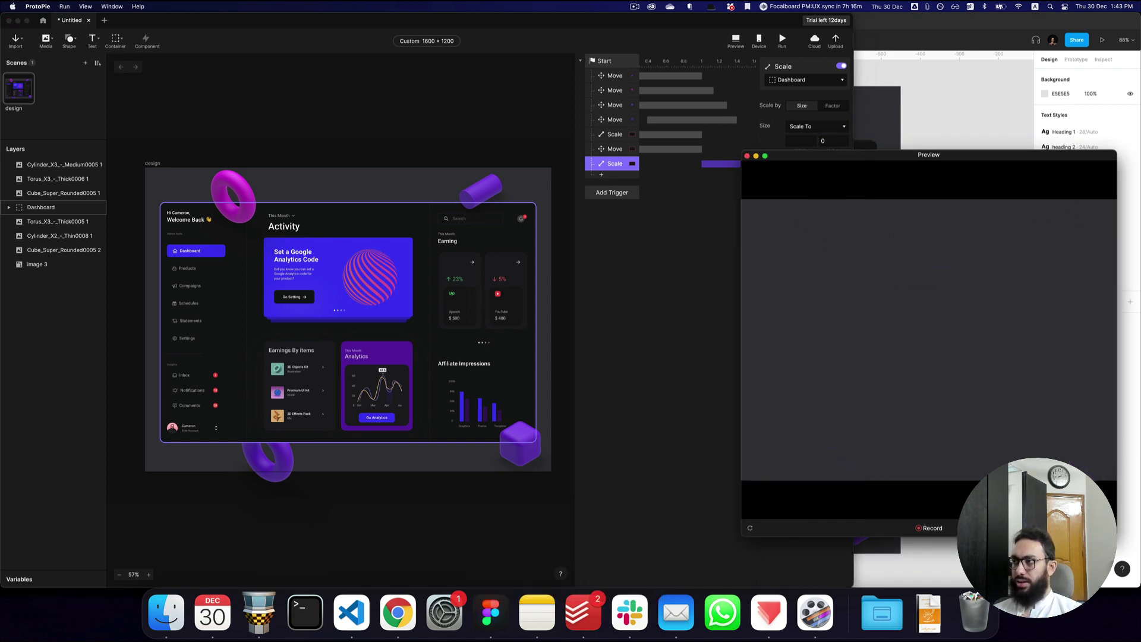
key("shift+super+r")
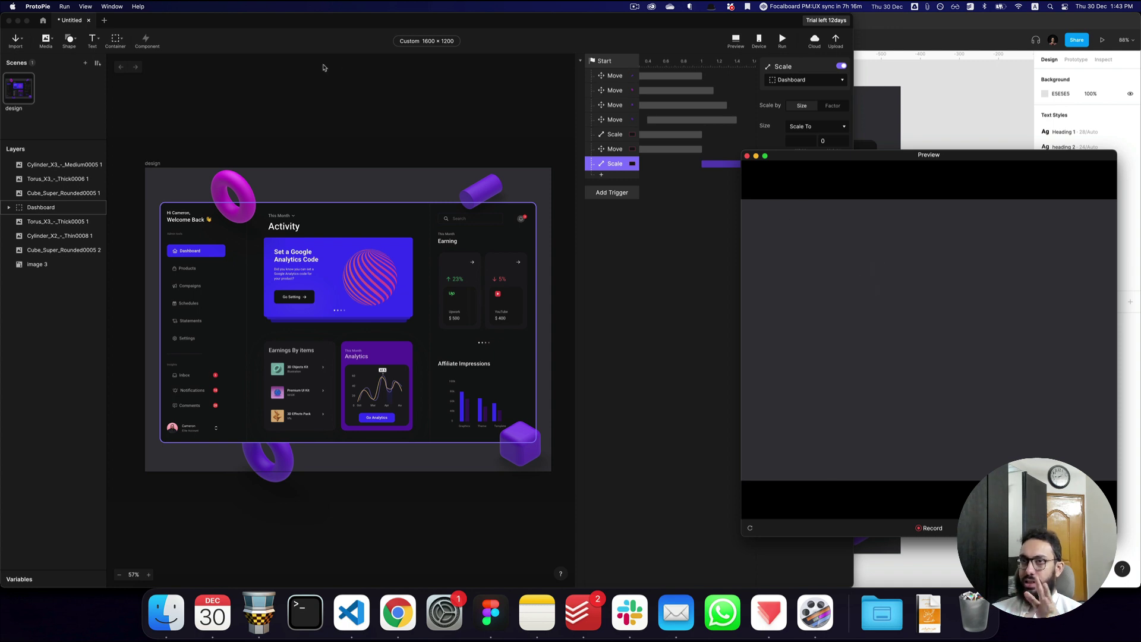
- Duplicate the design scene
left_click(360, 75)
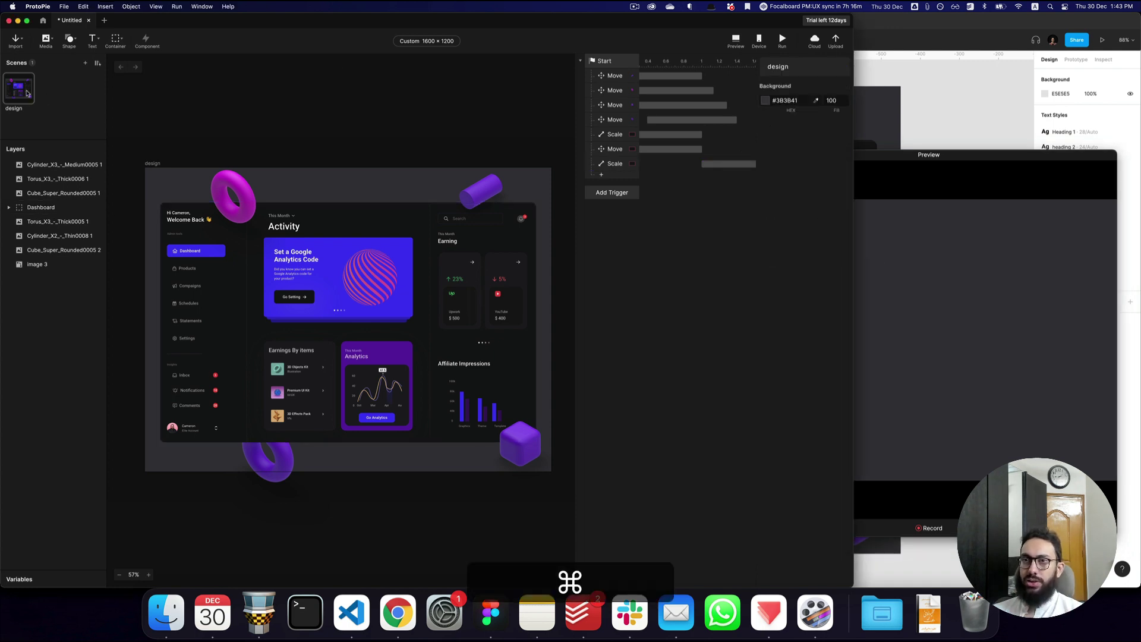
key("super+d")
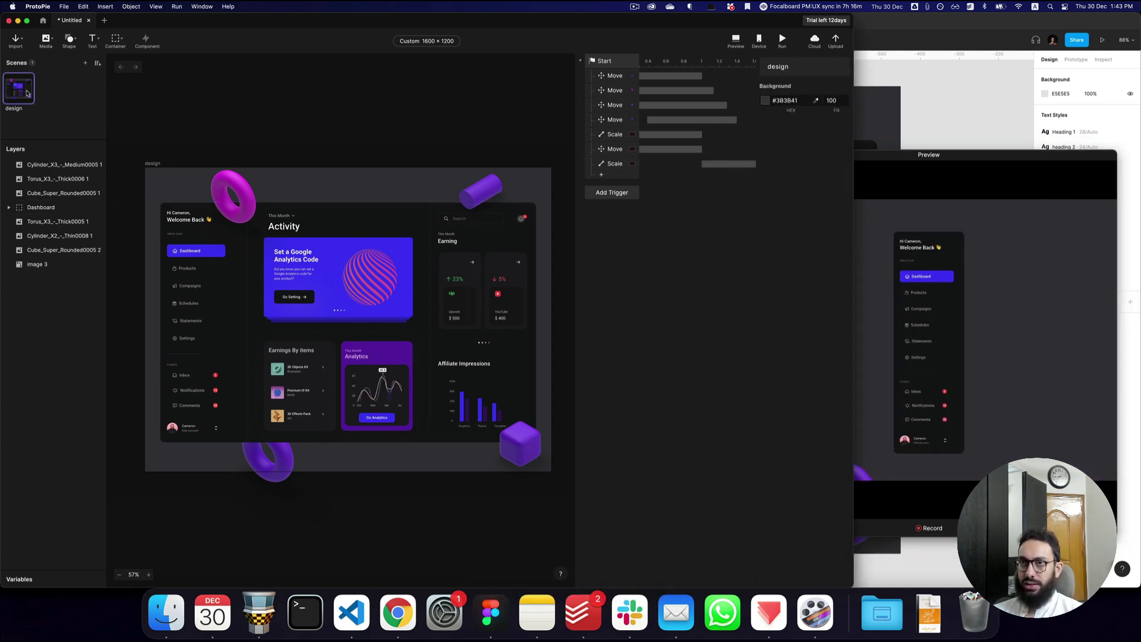
right_click(28, 88)
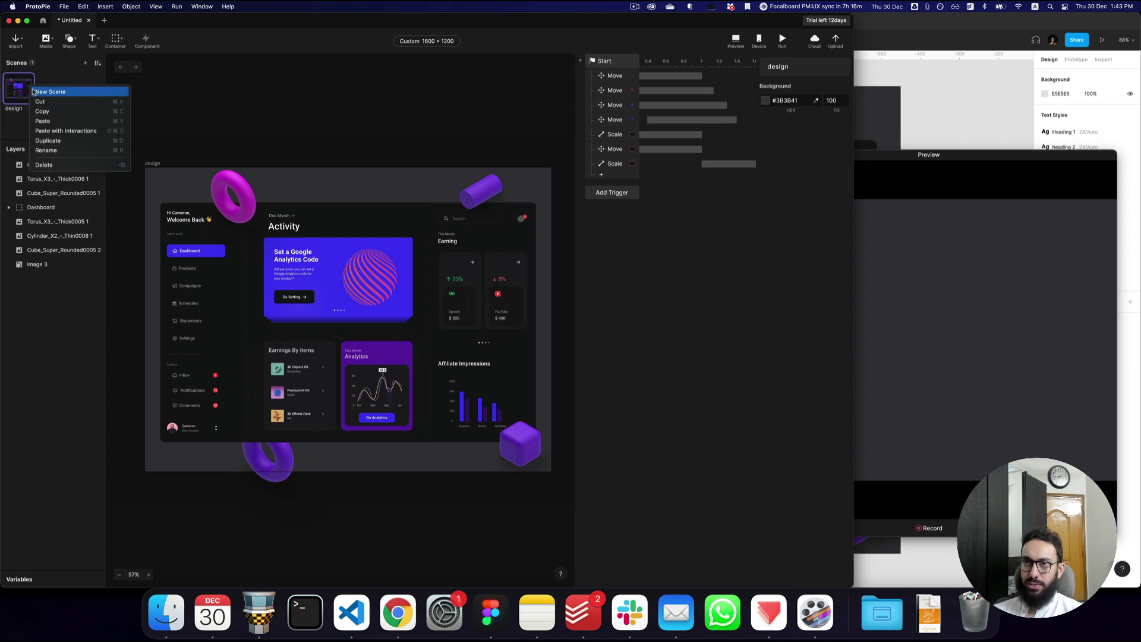
left_click(81, 138)
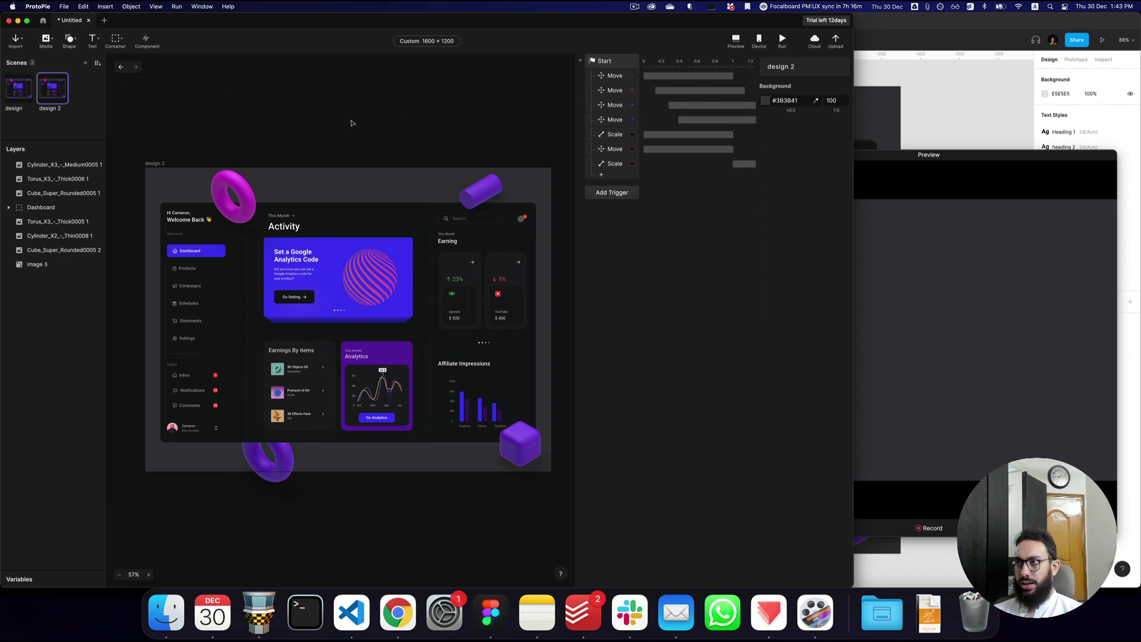
- Delete all the Move and Scale responses from the Start trigger of the duplicated scene
left_click(615, 76)
left_click(614, 163, "shift")
key("shift+BackSpace")
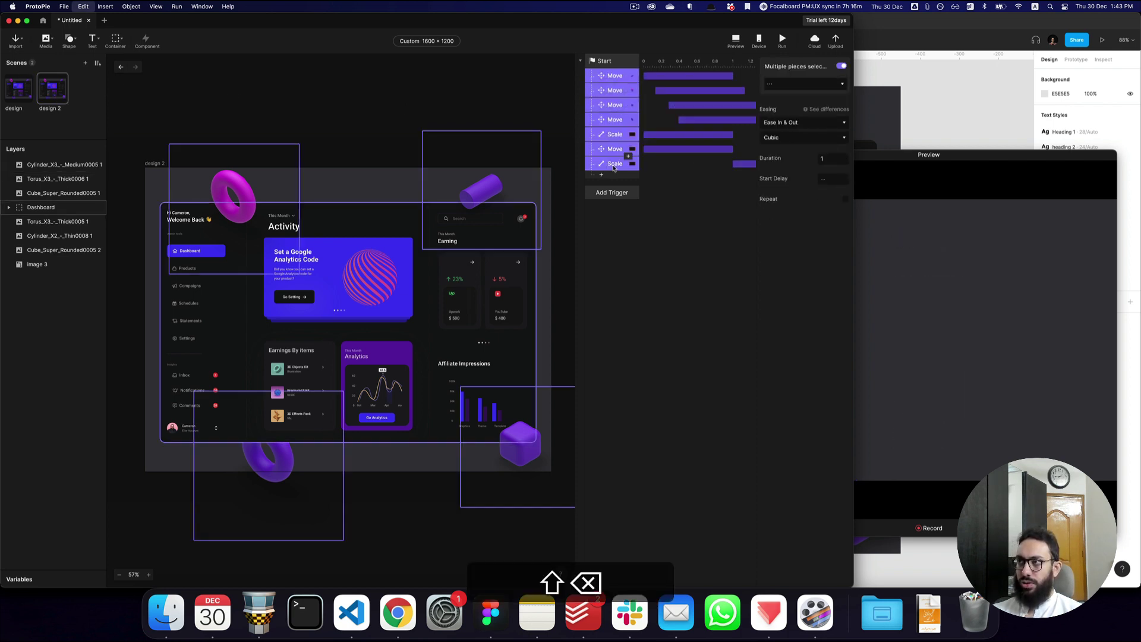
- Add a Jump response to the first scene's Start trigger that targets the design 2 scene
left_click(17, 90)
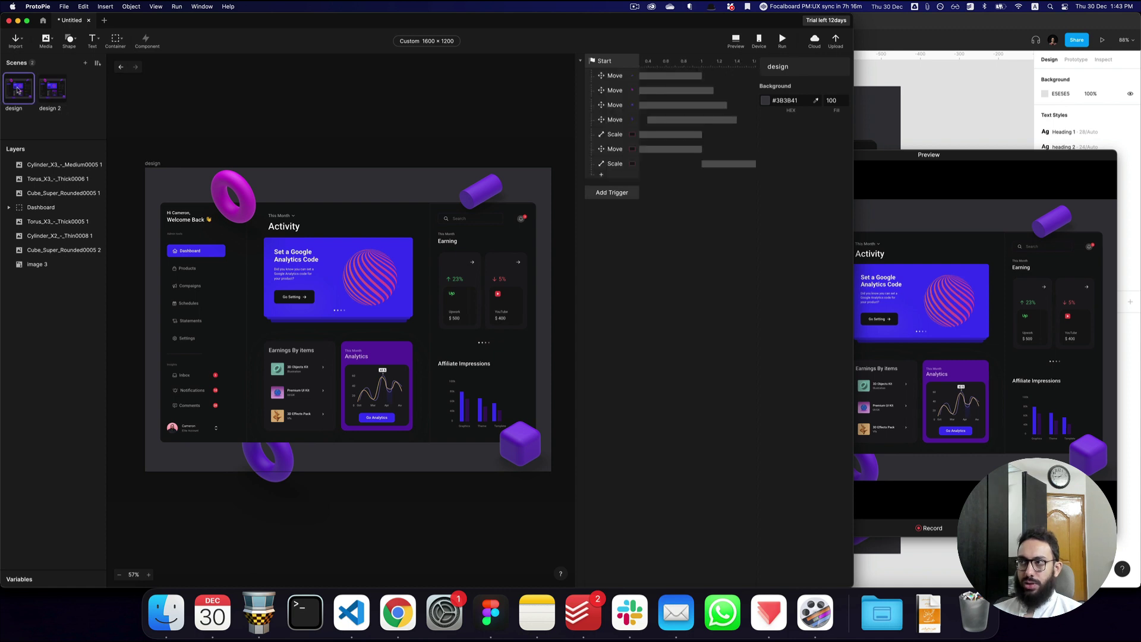
left_click(616, 179)
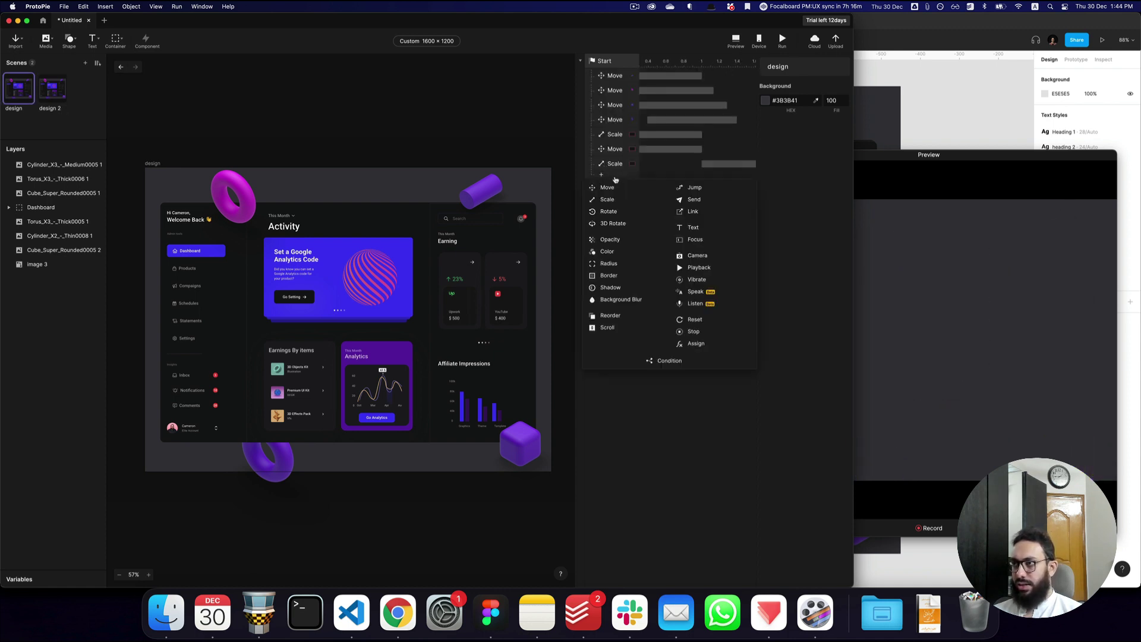
left_click(695, 187)
left_click(804, 80)
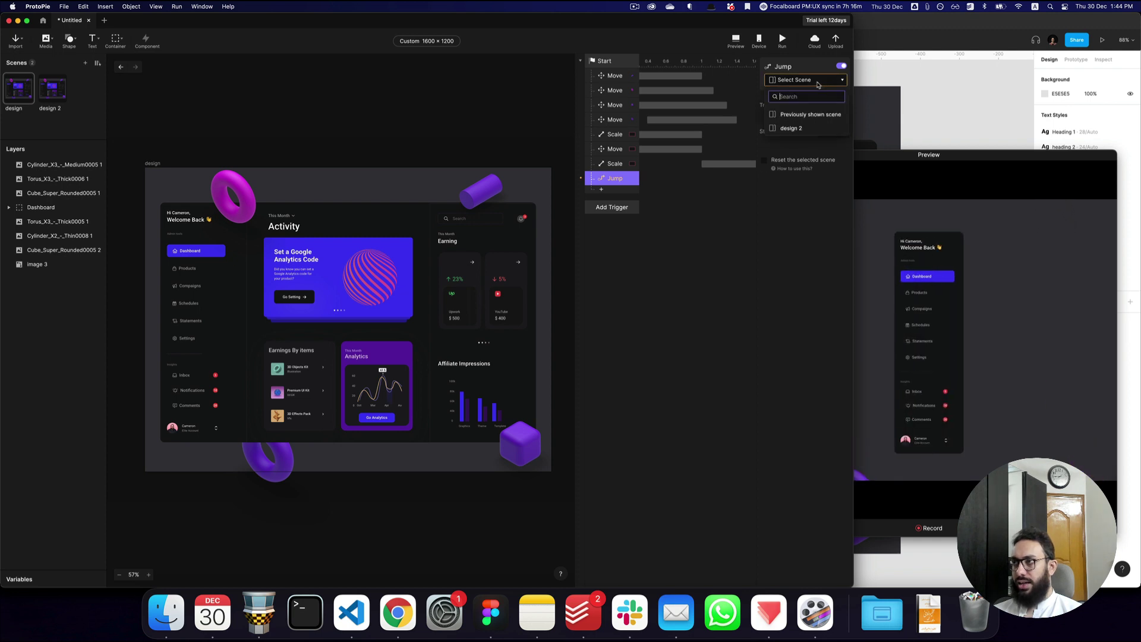
left_click(791, 129)
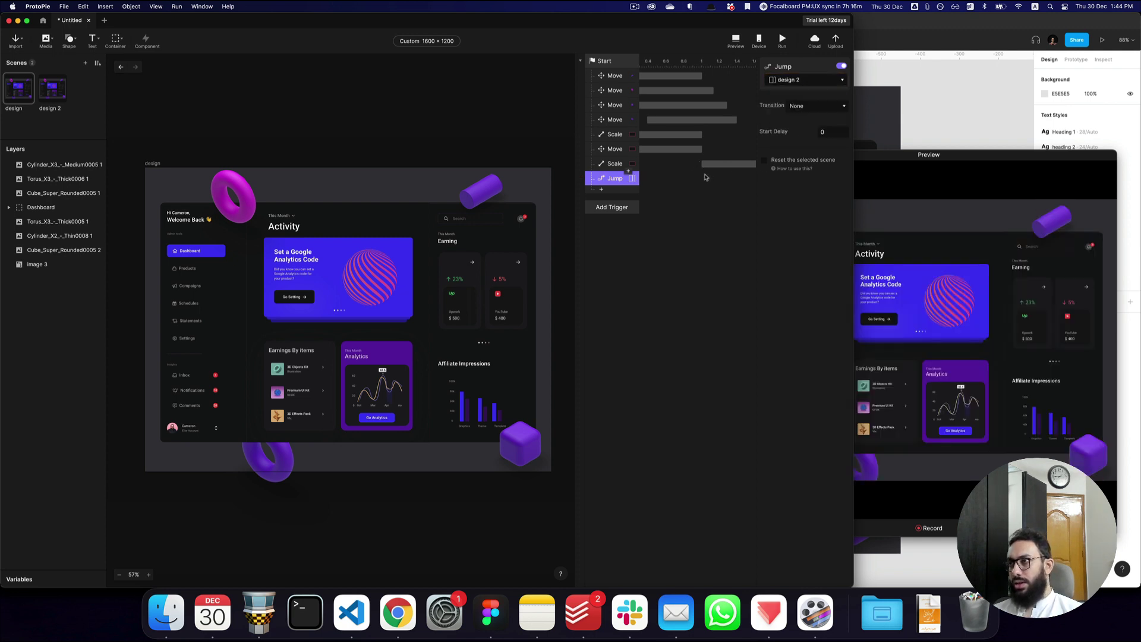
- Set the Jump response's start delay to 2
key("super+a")
type("1.5")
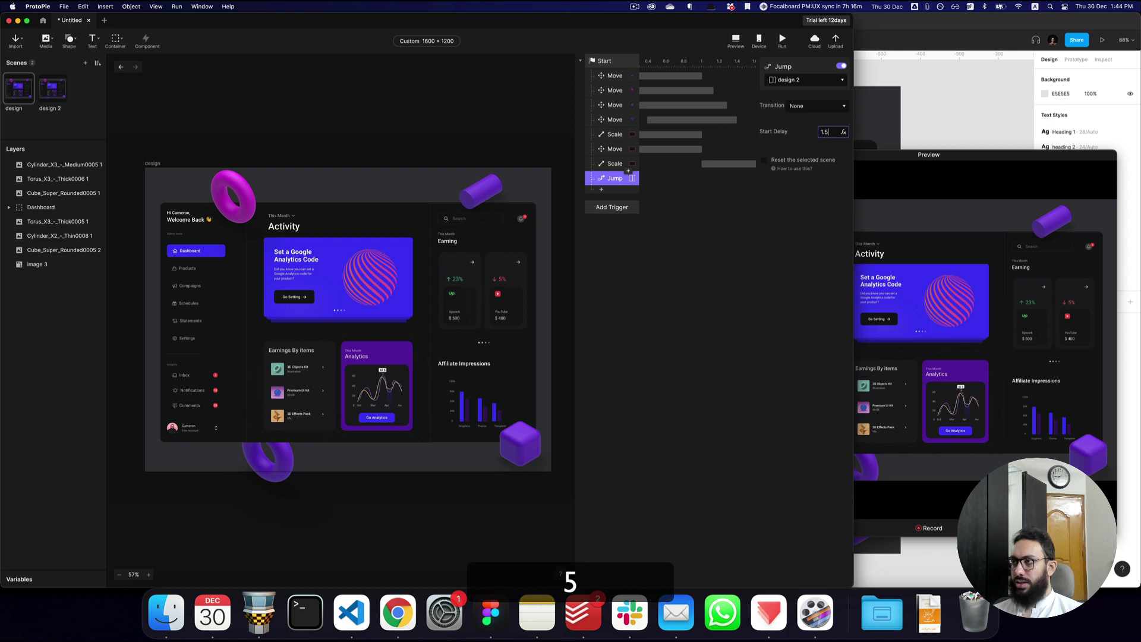
key("Return")
key("super+a")
type("2")
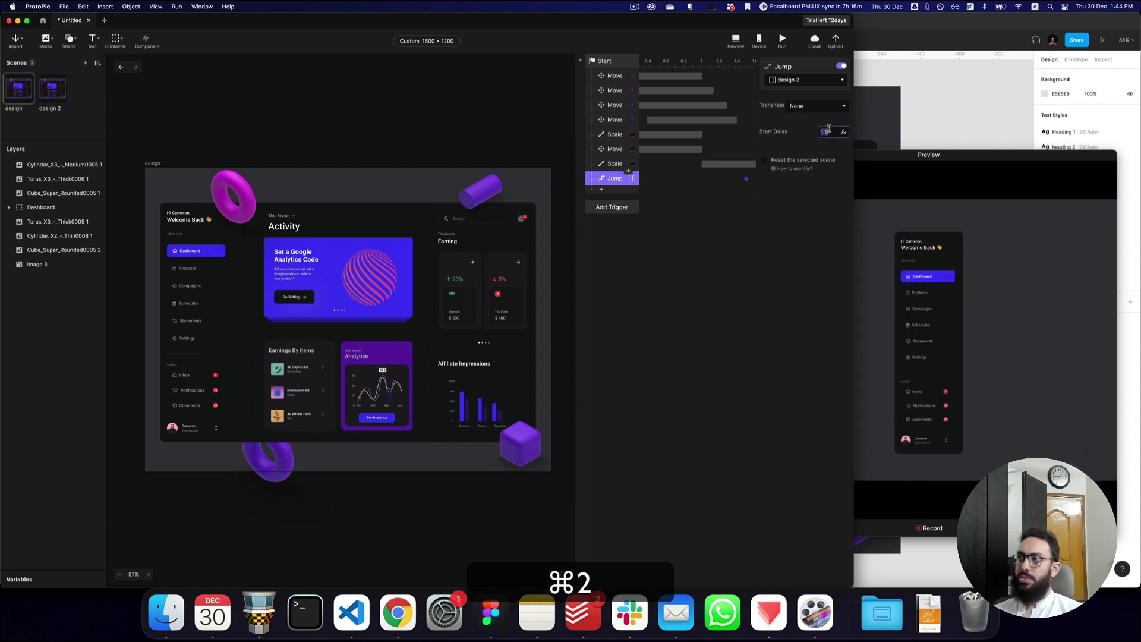
key("Tab")
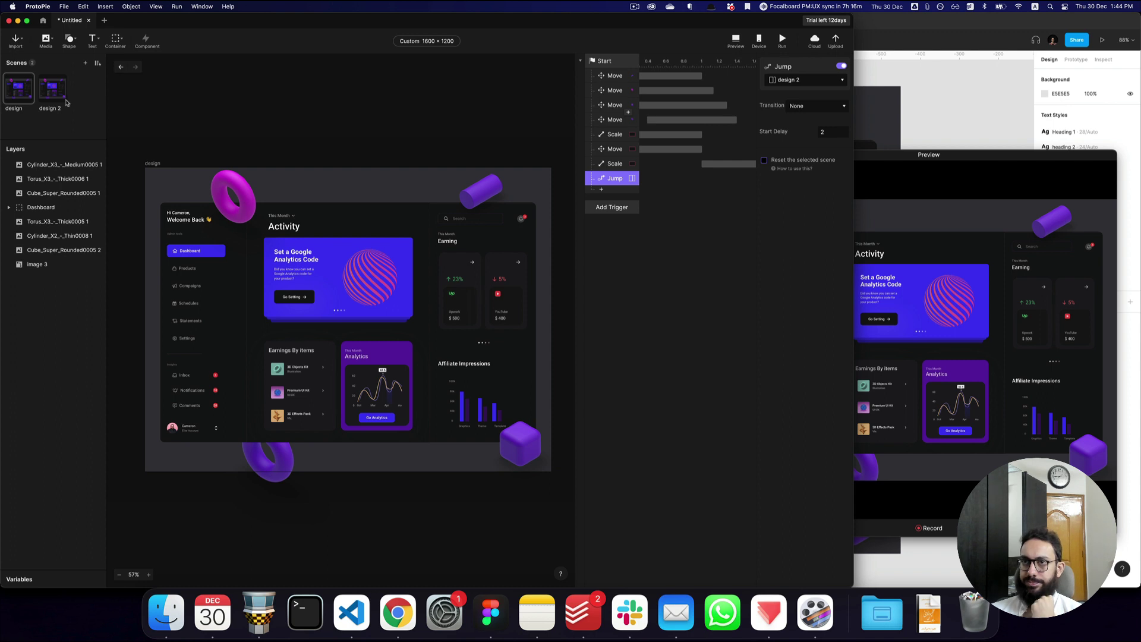
- In the design 2 scene, move the purple cylinder straight up above the canvas to about Y -459 and set its opacity to 0
left_click(52, 88)
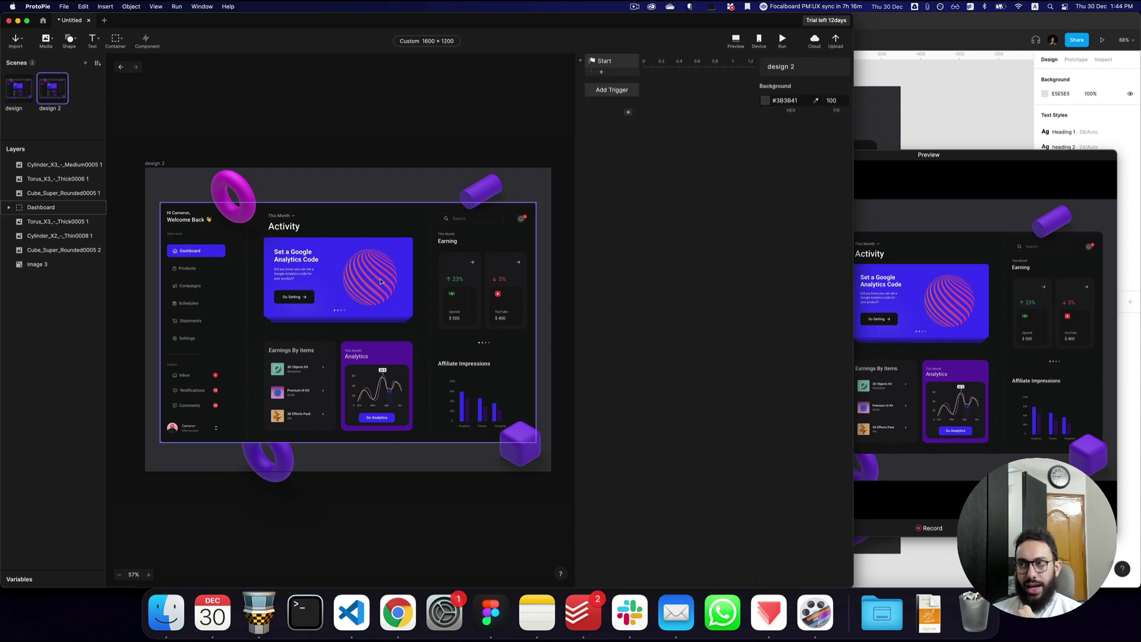
left_click(59, 165)
left_click(256, 195, "shift")
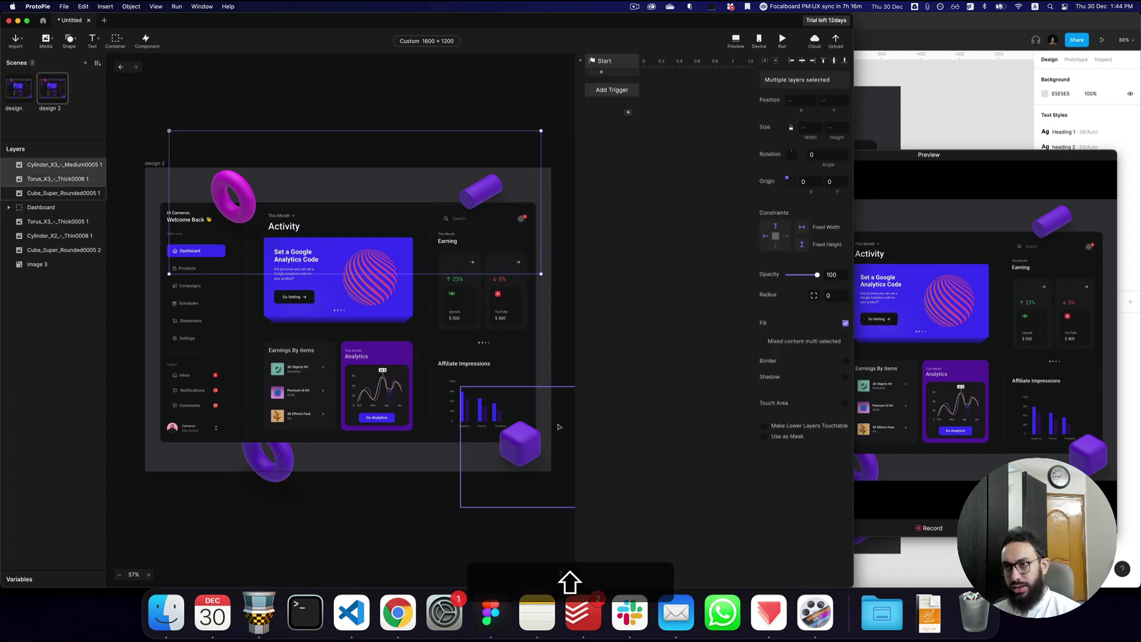
left_click(514, 448, "shift")
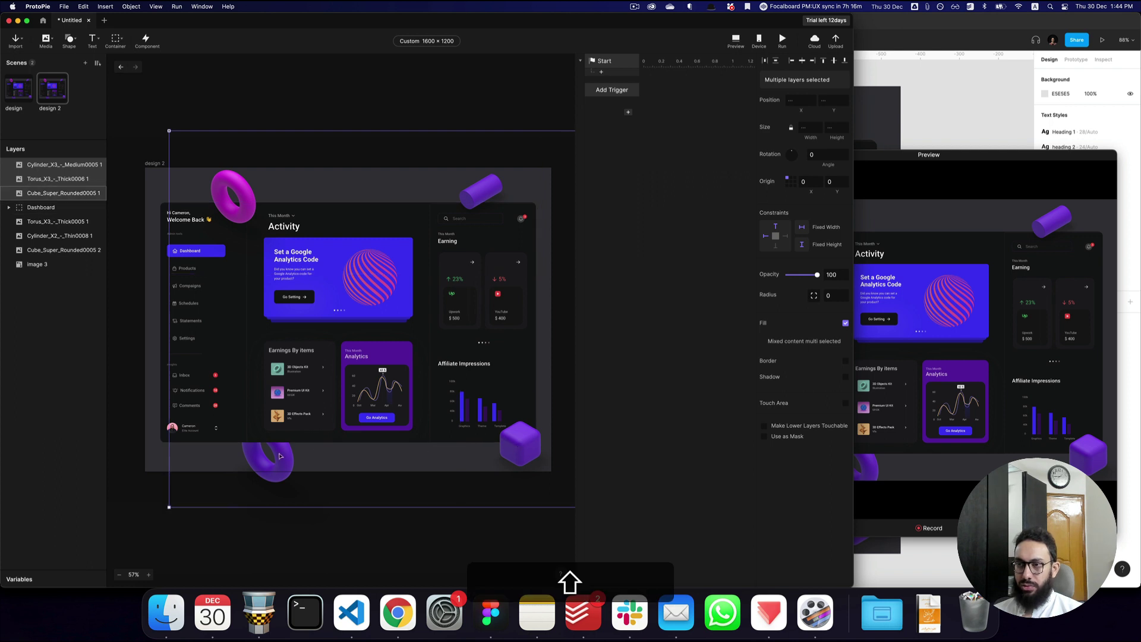
left_click(476, 186)
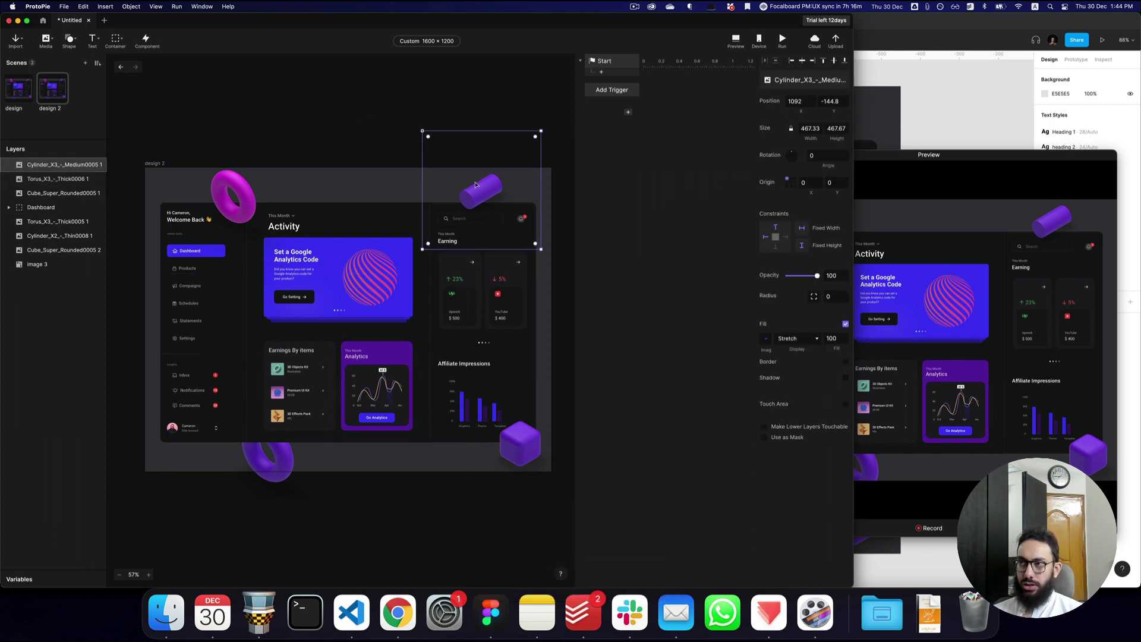
left_click_drag(479, 196, 479, 116)
left_click(479, 116, "shift")
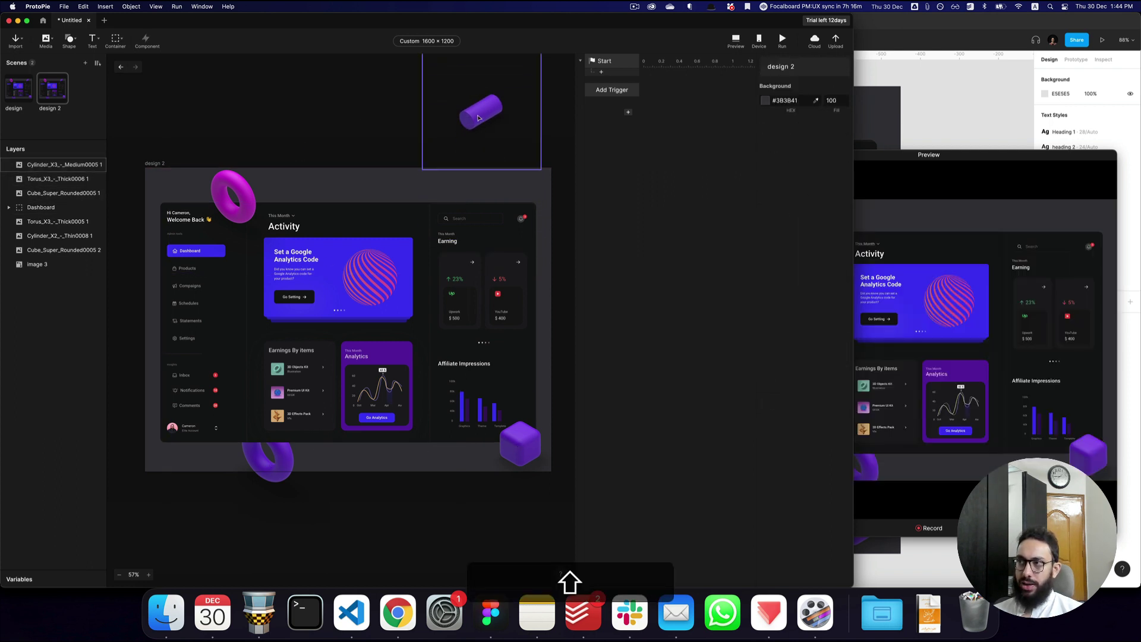
key("shift+0")
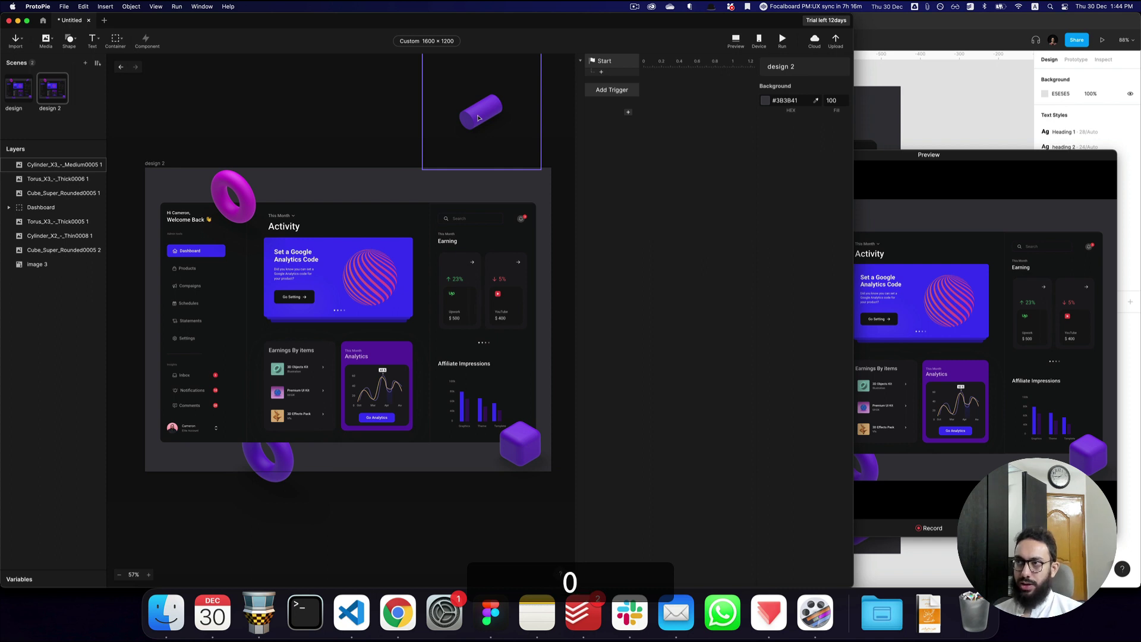
left_click(479, 116)
key("0")
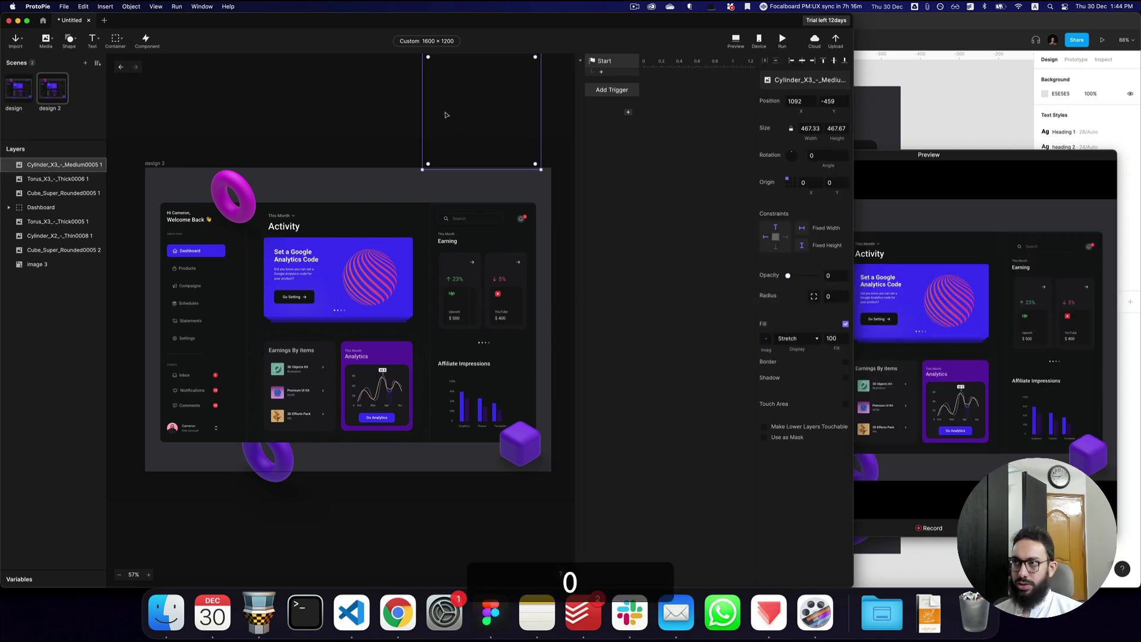
- Move the pink torus straight up above the canvas to about Y -494 and set its opacity to 0
left_click(239, 195)
left_click_drag(239, 194, 238, 92)
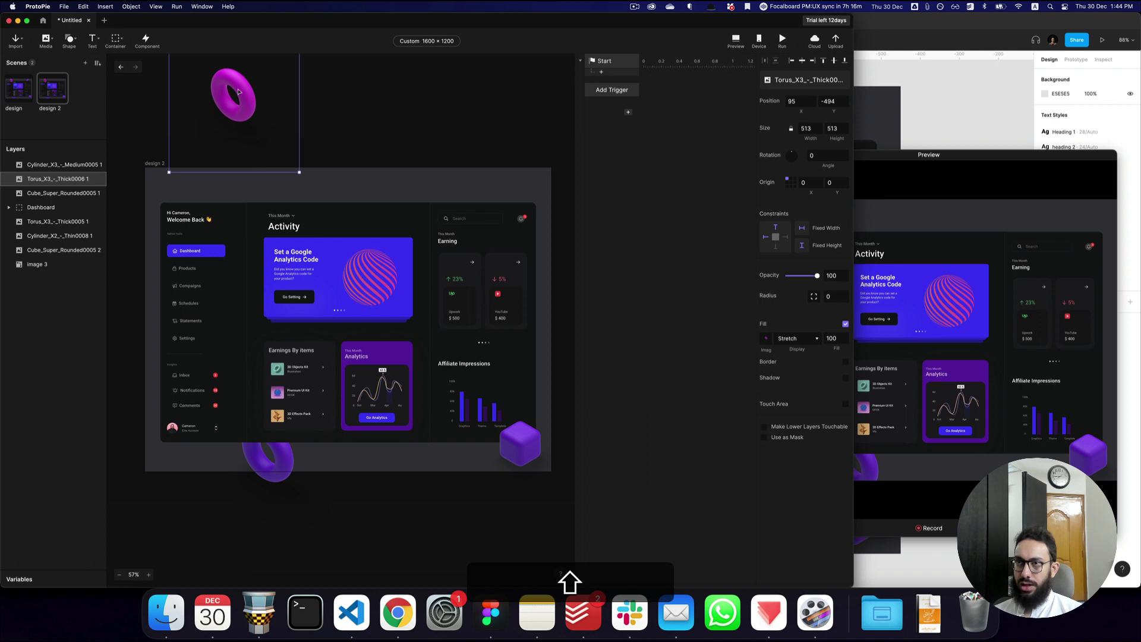
key("0")
- Move the purple cube down to about Y 1074 and the purple torus down to about Y 1189, setting both opacities to 0
left_click(523, 466)
left_click_drag(523, 466, 526, 521)
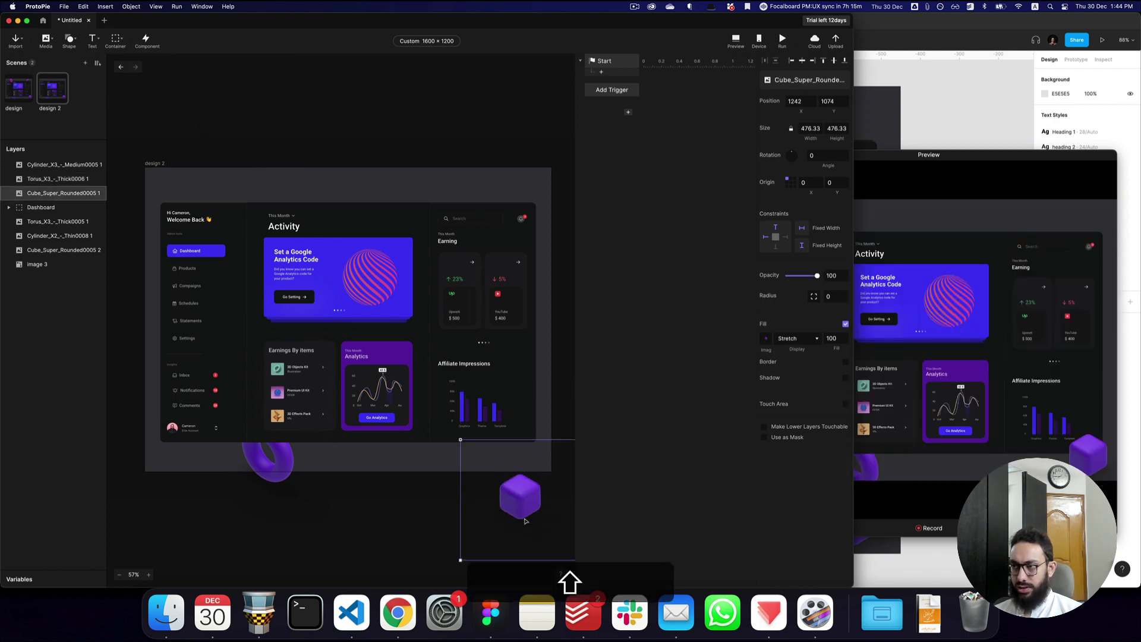
key("0")
left_click(268, 503)
left_click_drag(268, 502, 268, 576)
key("0")
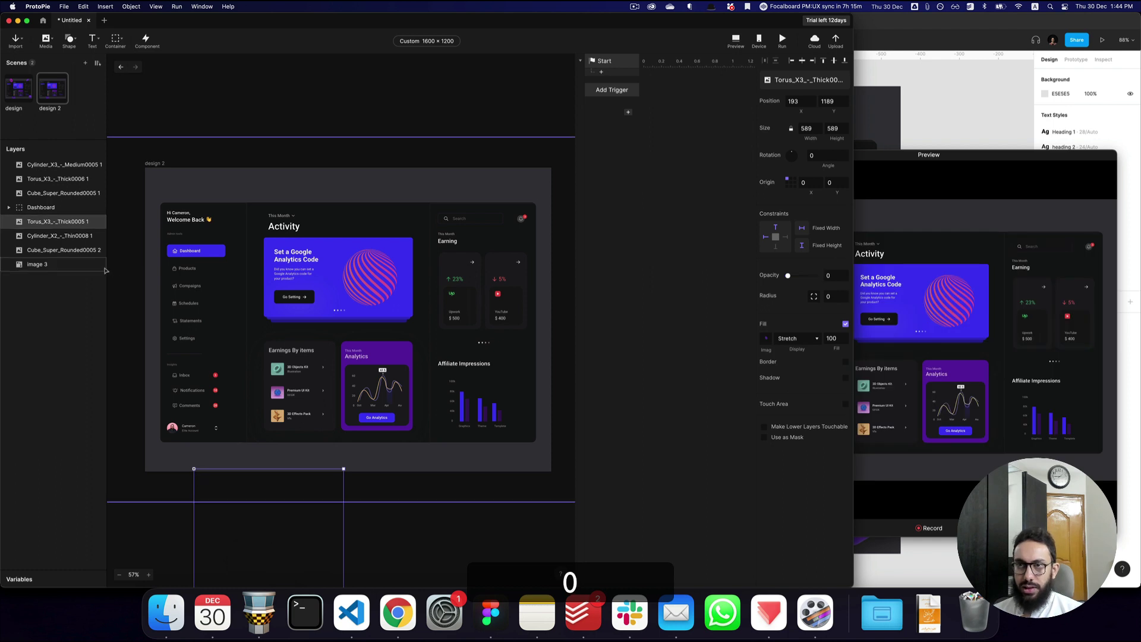
- Set the opacity of the Cylinder_X2_-_Thin0008 1 and Cube_Super_Rounded0005 2 layers to 100
left_click(63, 236)
left_click(60, 252, "super")
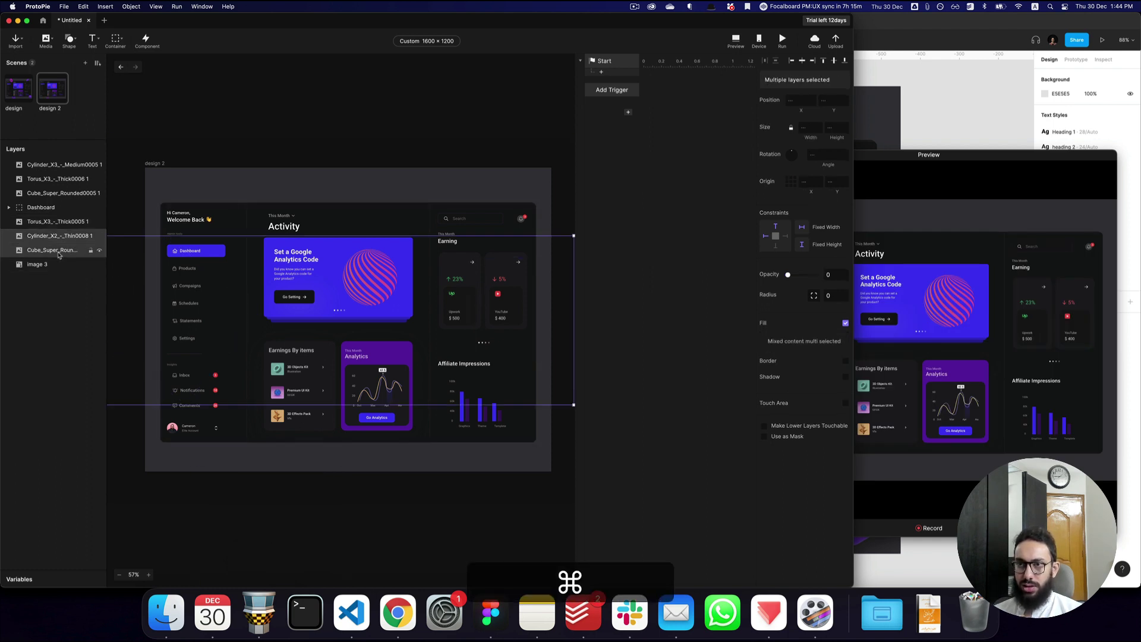
key("super+0")
key("0")
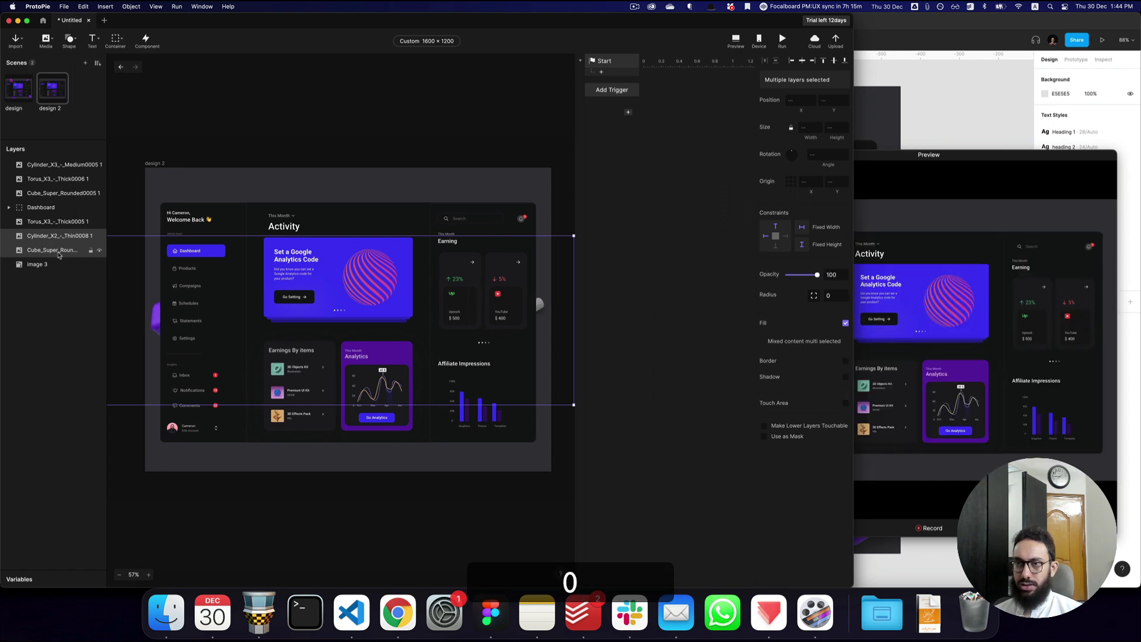
- Move the purple cube Cube_Super_Rounded0005 2 horizontally off the canvas to about X -152 and set its opacity to 0
key("0")
key("space")
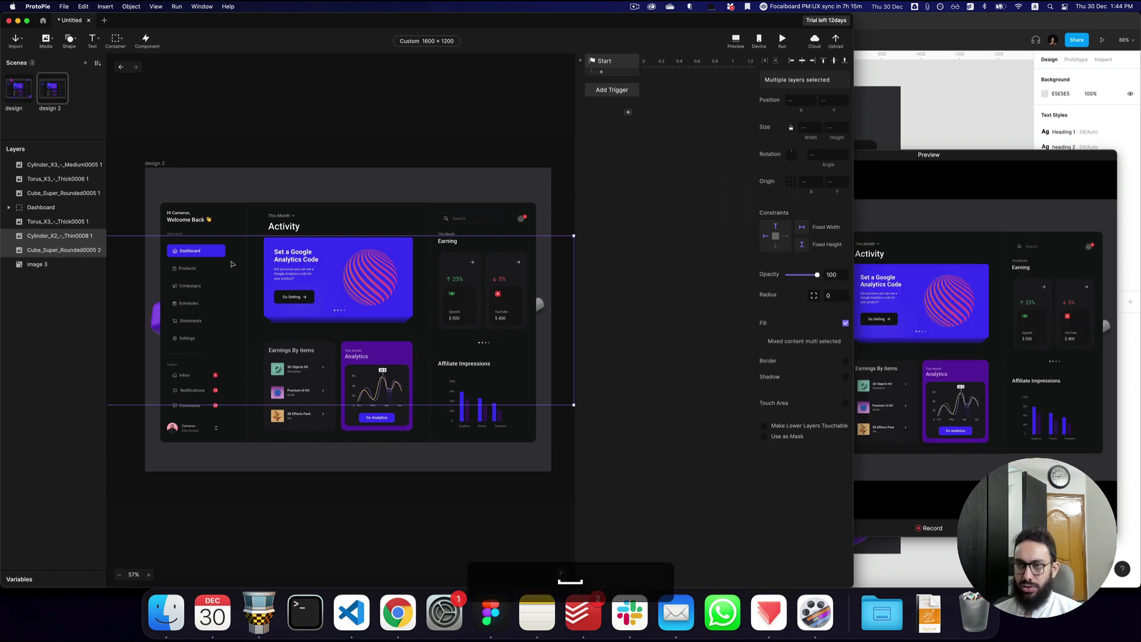
left_click_drag(154, 316, 331, 308)
left_click(319, 298)
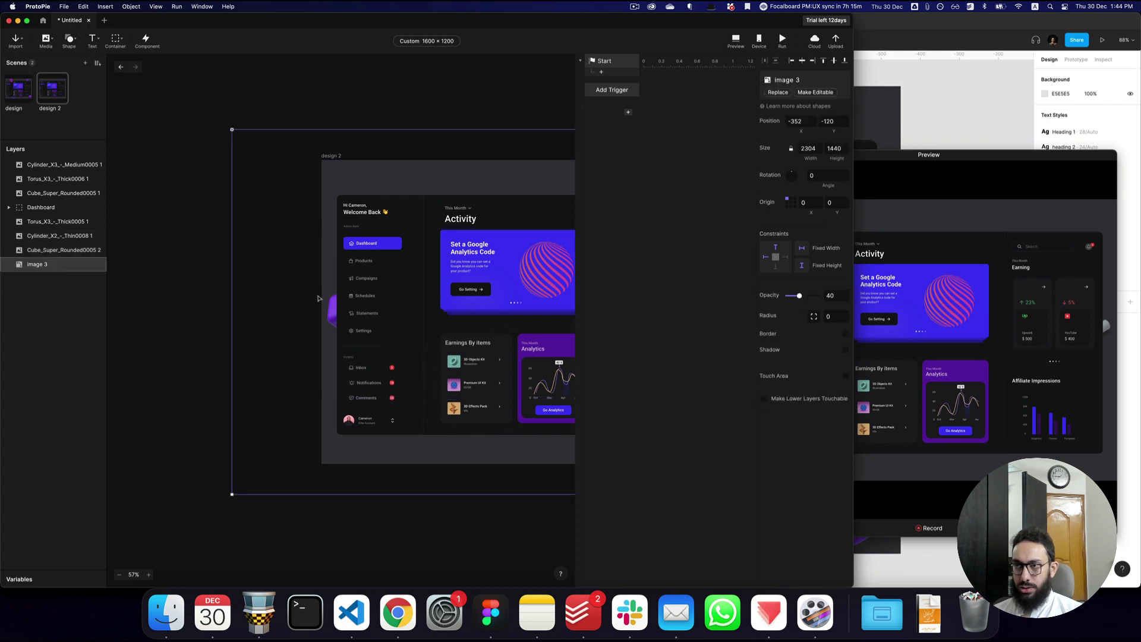
left_click(65, 235)
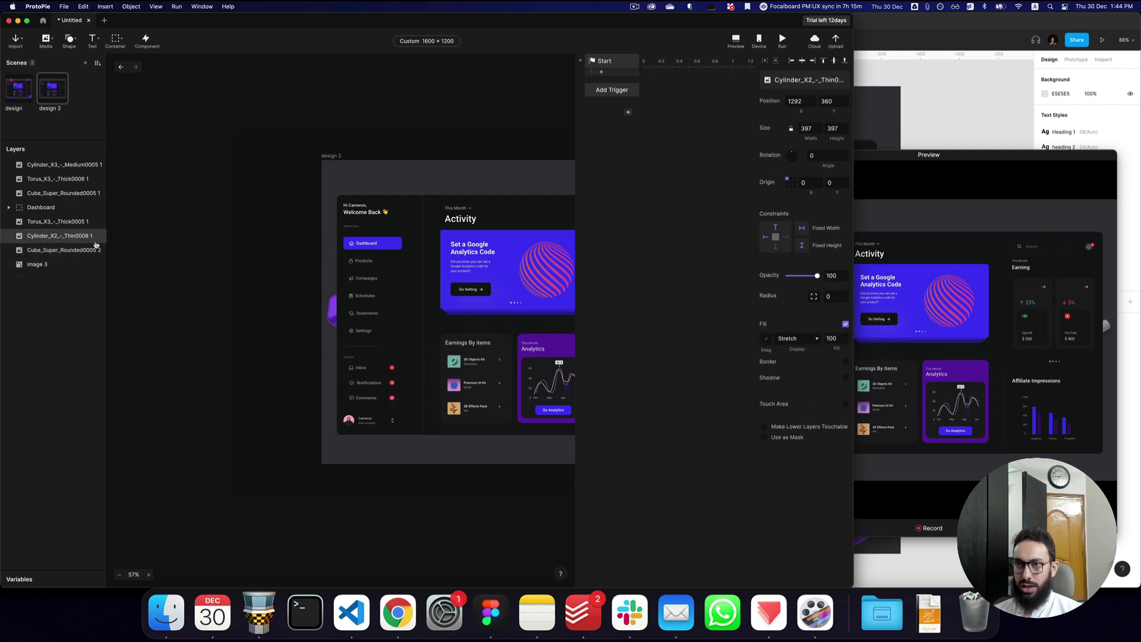
left_click(62, 249)
key("shift+Left")
key("shift+Left")
key("shift+Left")
key("shift+Left")
key("shift+Left")
key("shift+Left")
key("shift+Left")
key("shift+Left")
key("shift+Left")
key("shift+Left")
key("shift+Left")
key("shift+Left")
key("shift+Left")
key("shift+Left")
key("shift+Left")
key("shift+Left")
key("shift+Left")
key("shift+Left")
key("shift+Left")
key("shift+Left")
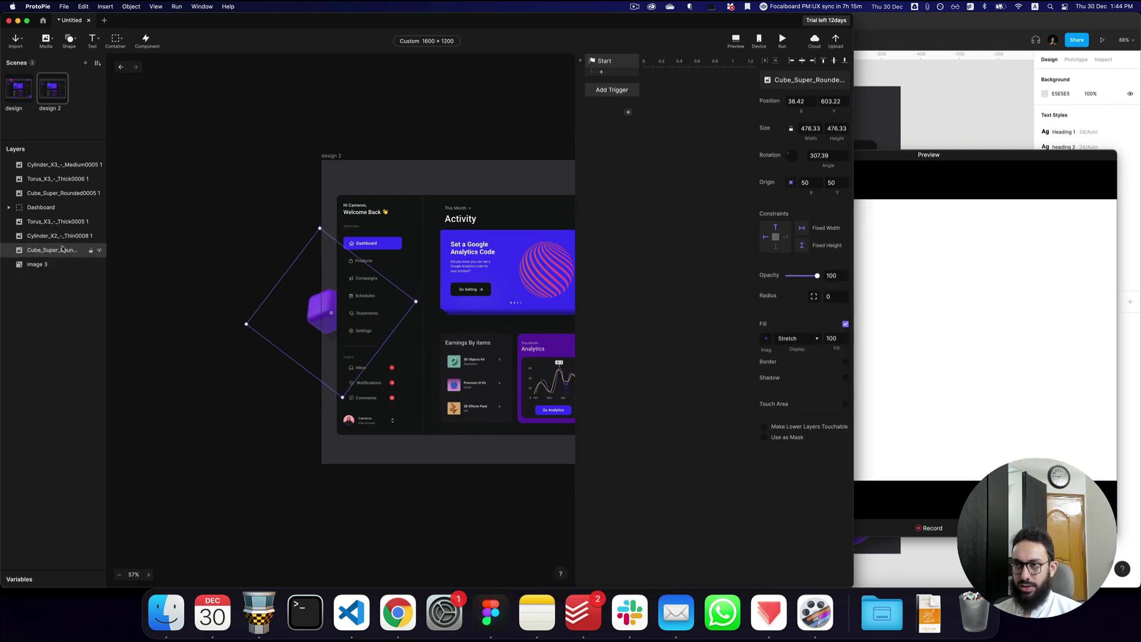
key("shift+Left")
key("shift+Left")
key("shift+Left")
key("shift+Left")
key("shift+Left")
key("shift+Left")
key("shift+Left")
key("0")
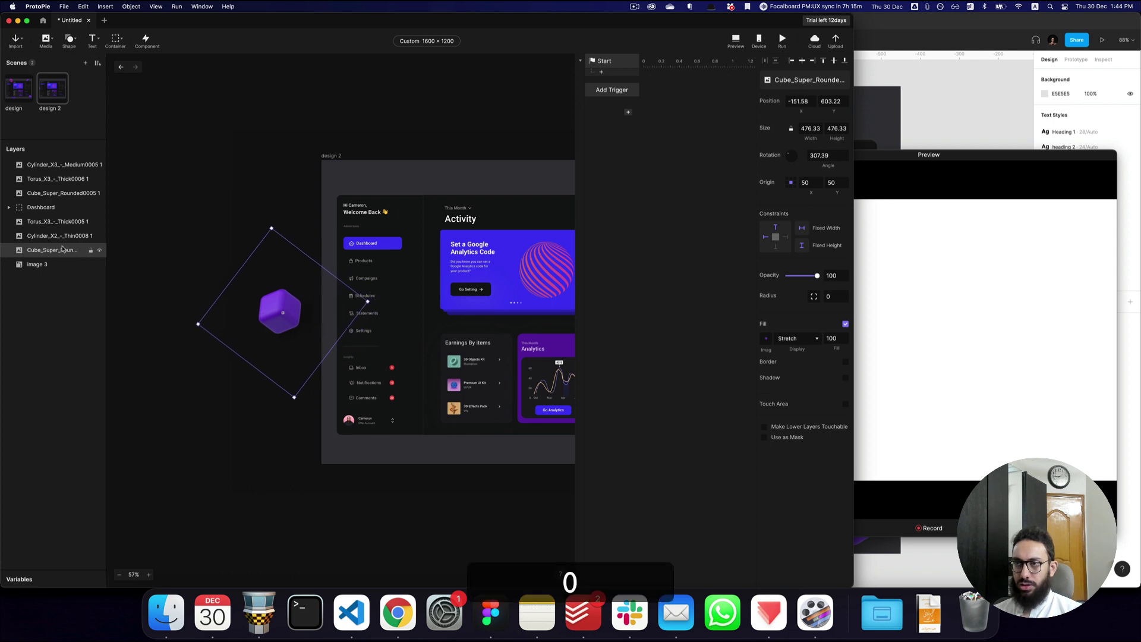
- Move the grey cylinder Cylinder_X2_-_Thin0008 1 horizontally outward to X 1555 and set its opacity to 0
scroll(425, 245, "right", 3)
scroll(425, 244, "right", 10)
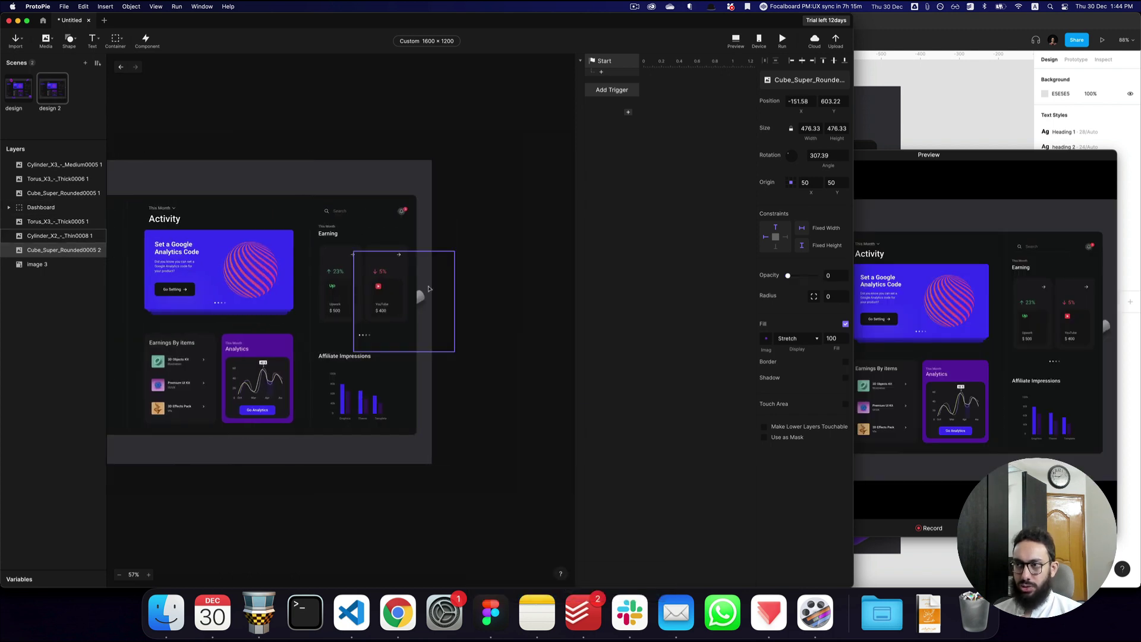
left_click(416, 284)
left_click_drag(487, 292, 495, 291)
key("0")
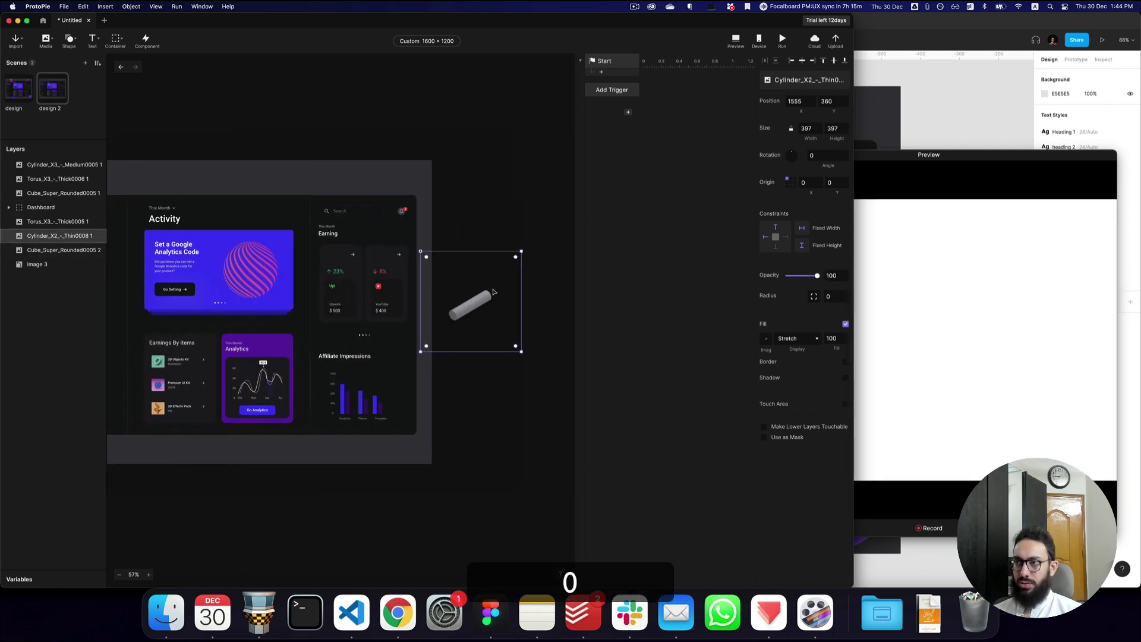
- Delete the background layer image 3 from the design 2 scene
left_click(359, 209)
scroll(428, 194, "left", 7)
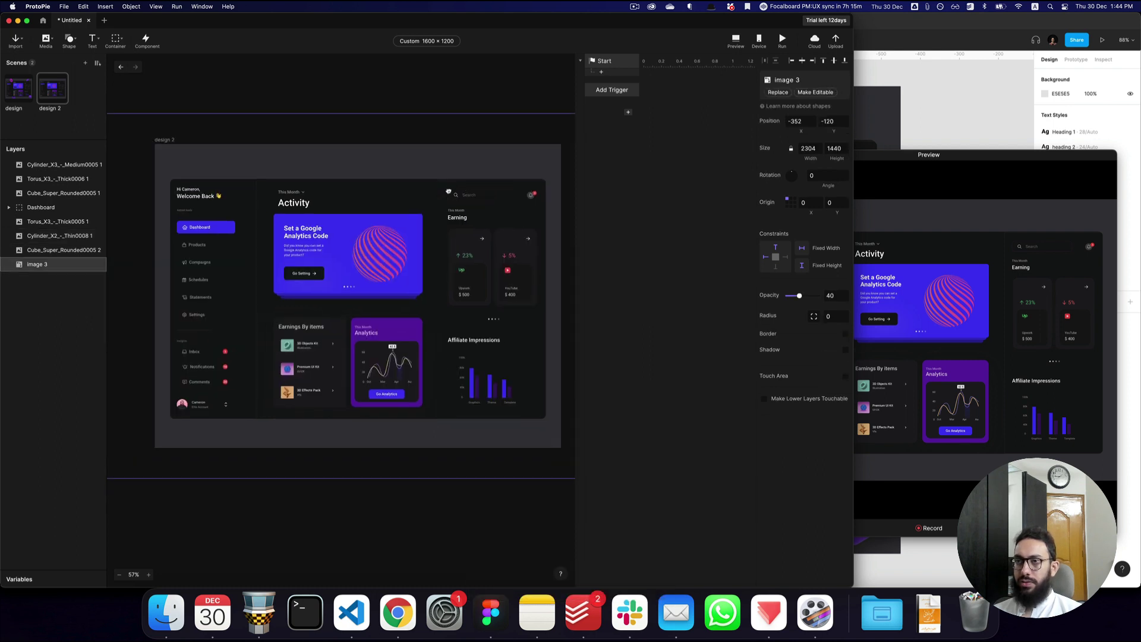
left_click(429, 211)
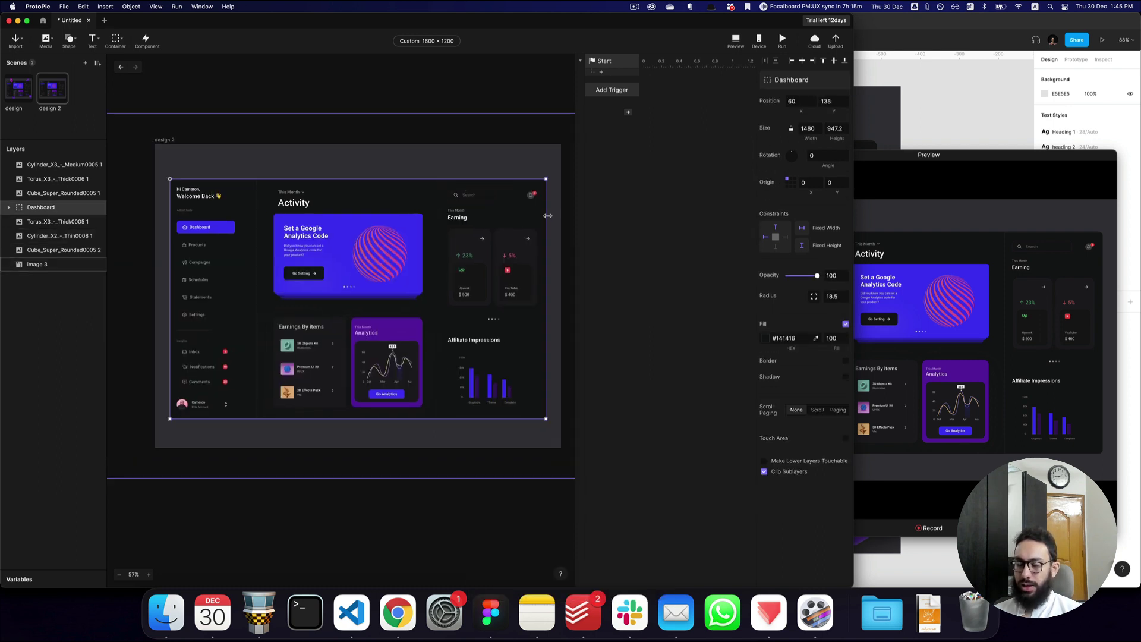
left_click(296, 230)
key("BackSpace")
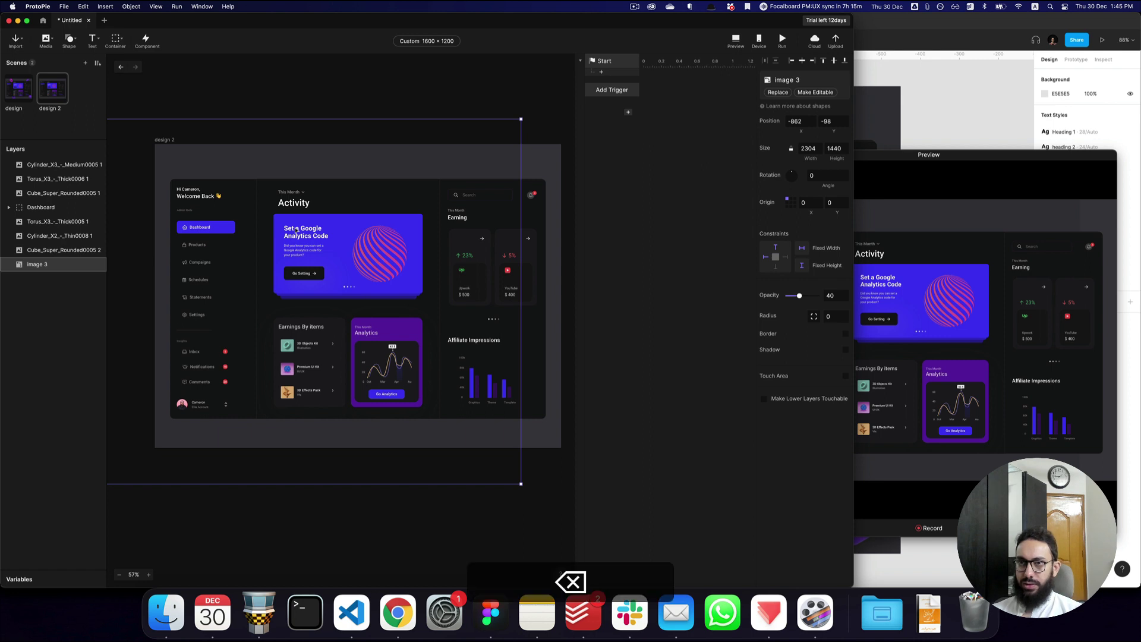
- Narrow the Dashboard container to a width of 292 and centre it horizontally on the canvas
left_click(543, 223)
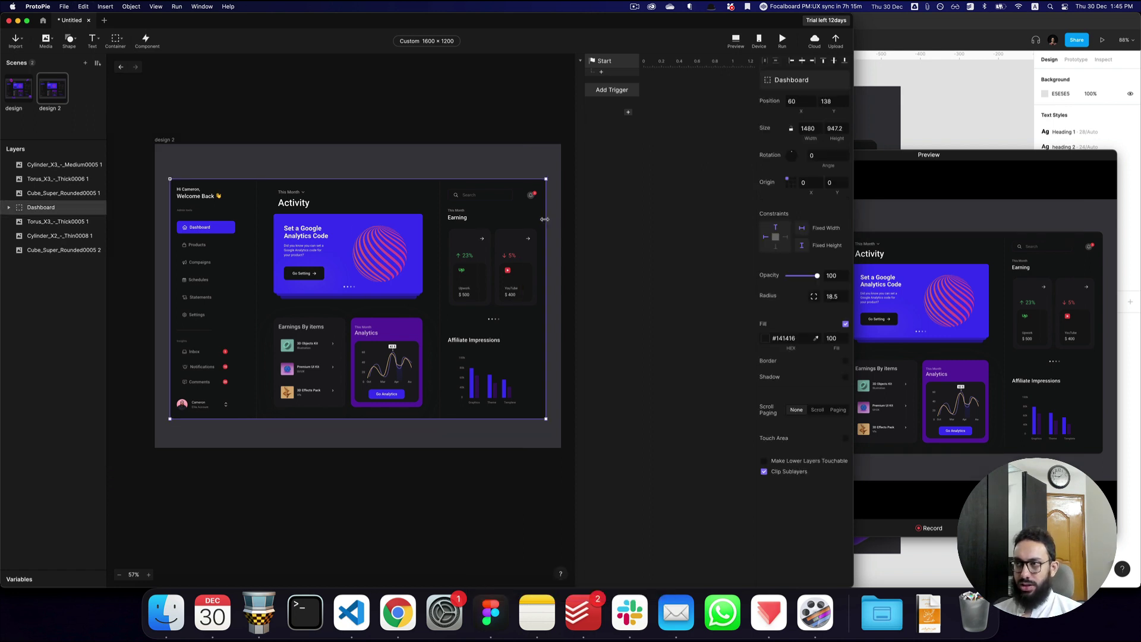
left_click_drag(479, 218, 236, 230)
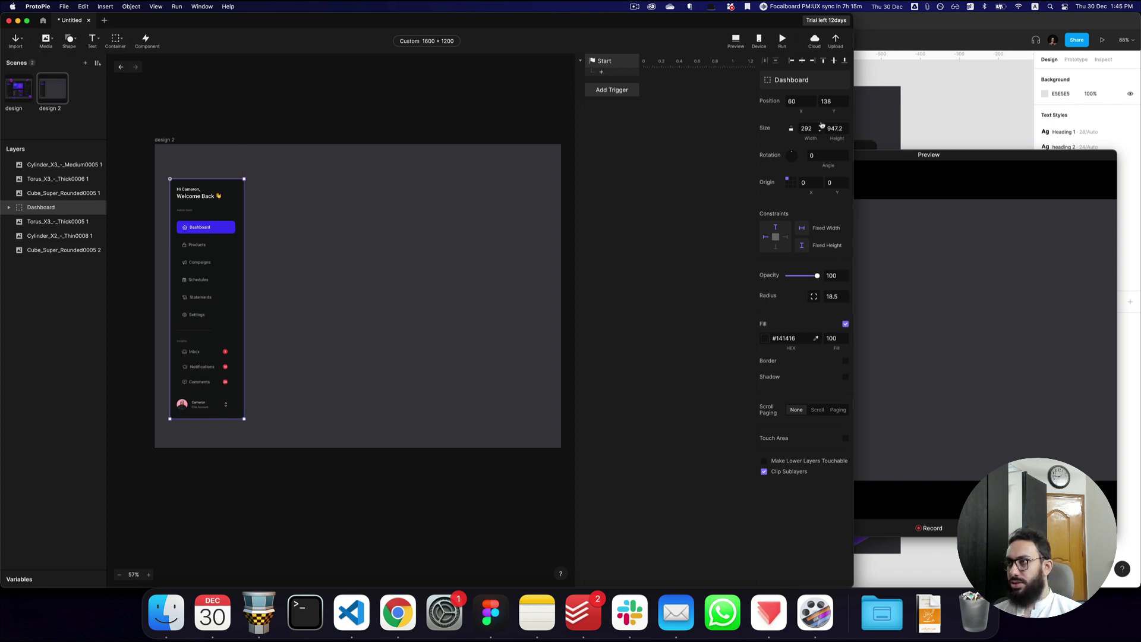
key("shift+super+c")
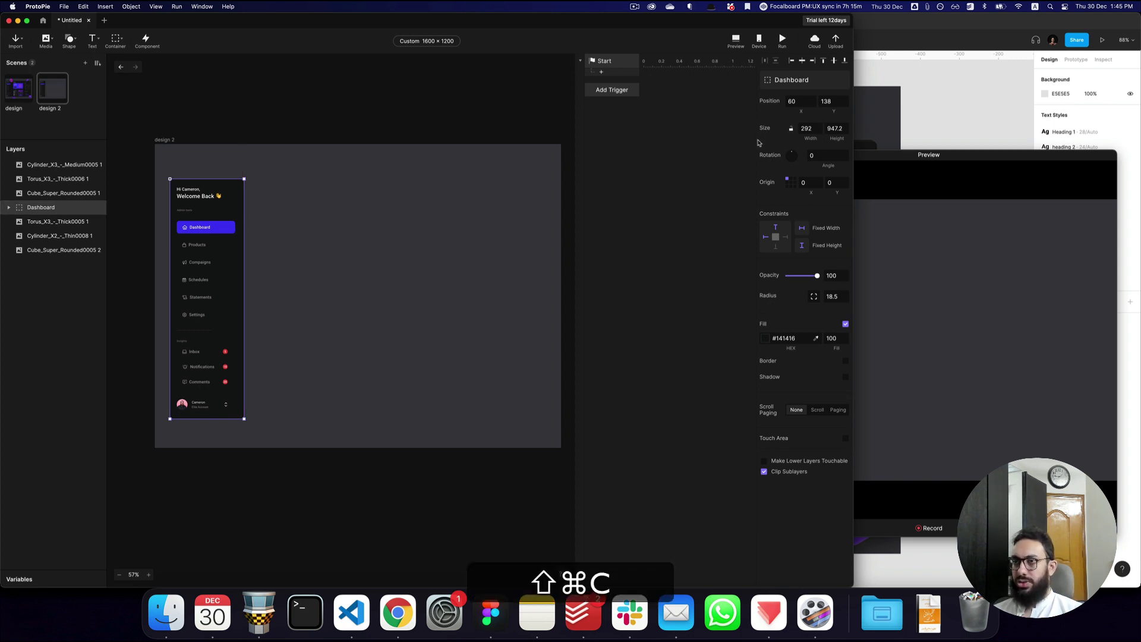
key("ctrl+shift+super+c")
key("ctrl+super+c")
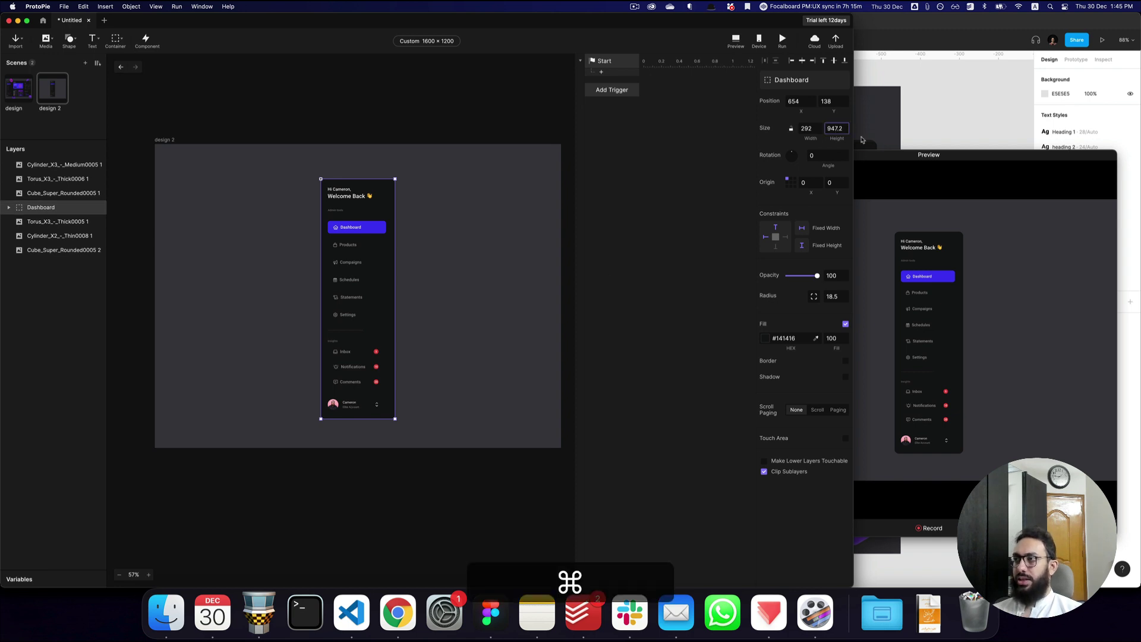
- Set the Dashboard container's height to 0 and centre it vertically on the canvas
key("super+a")
type("0")
key("Return")
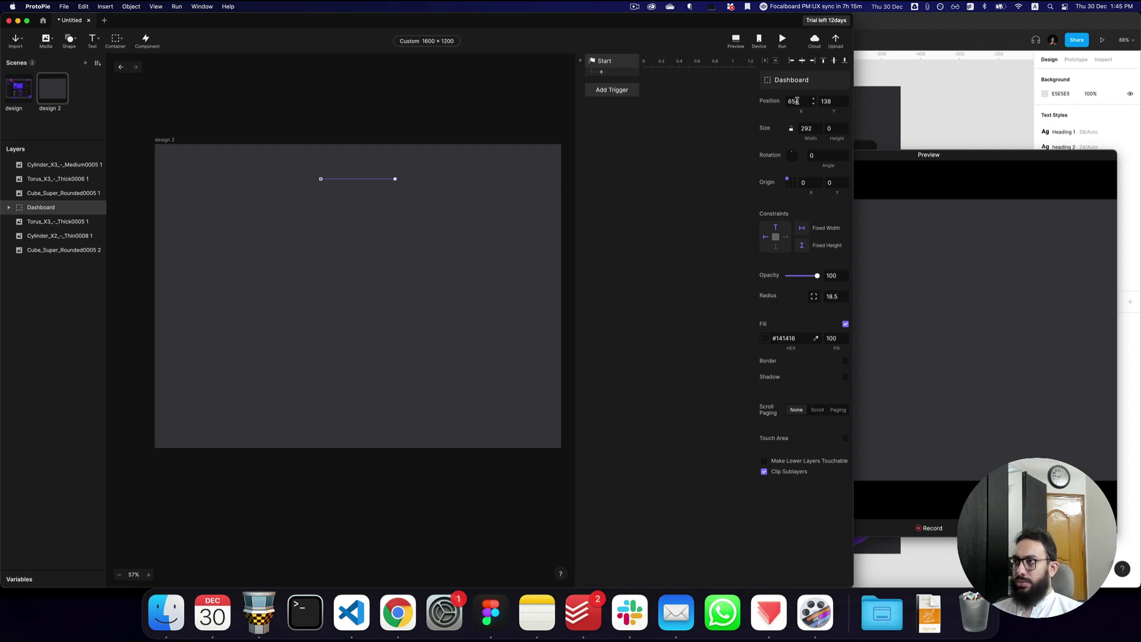
key("ctrl+super")
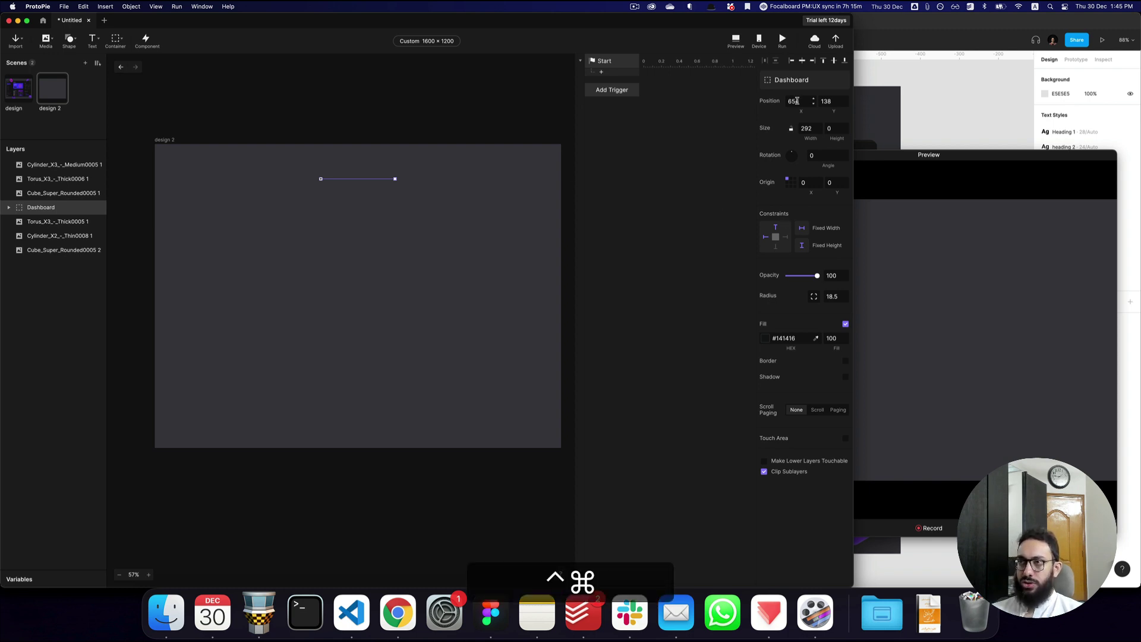
key("ctrl+super+m")
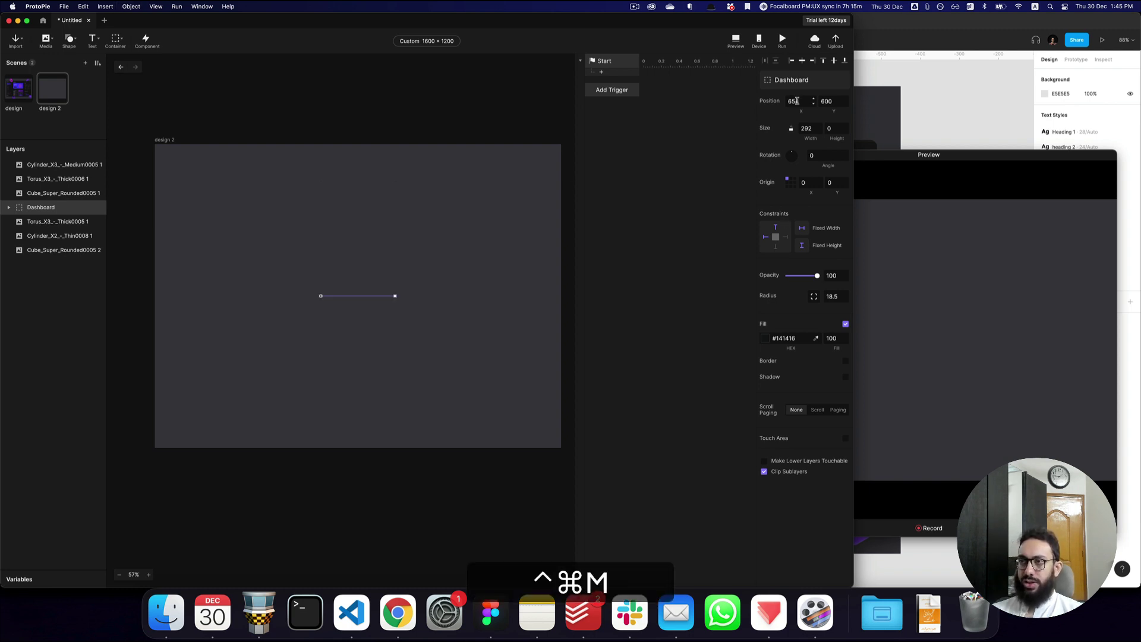
left_click(1009, 241)
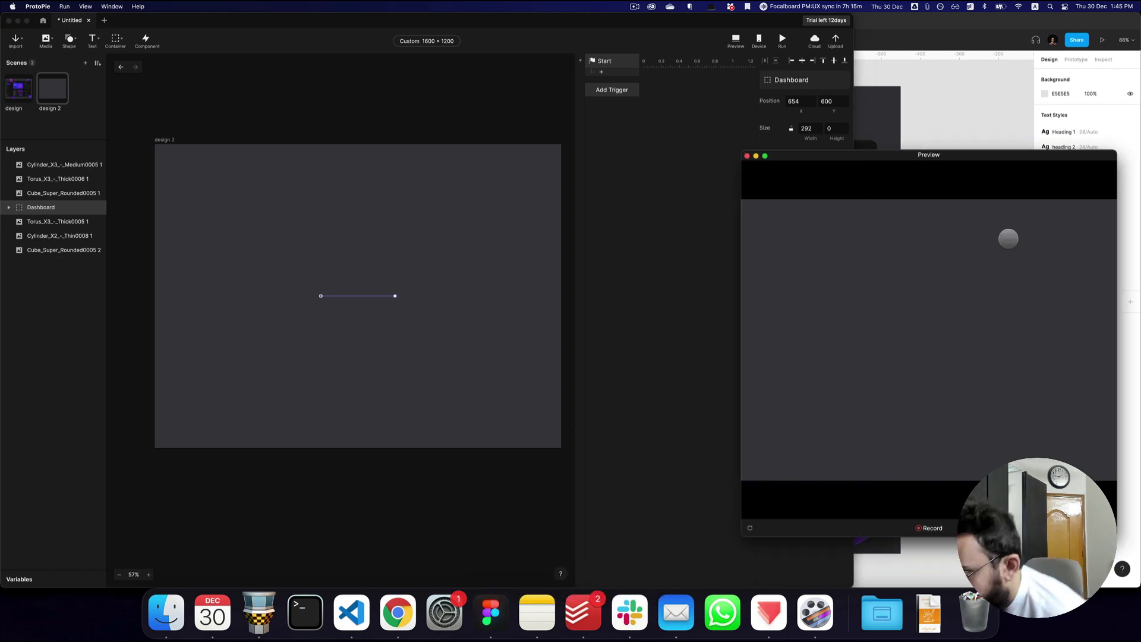
- Add a Scale response to the Start trigger of design 2, targeting the Dashboard layer with a width of 292
left_click(608, 219)
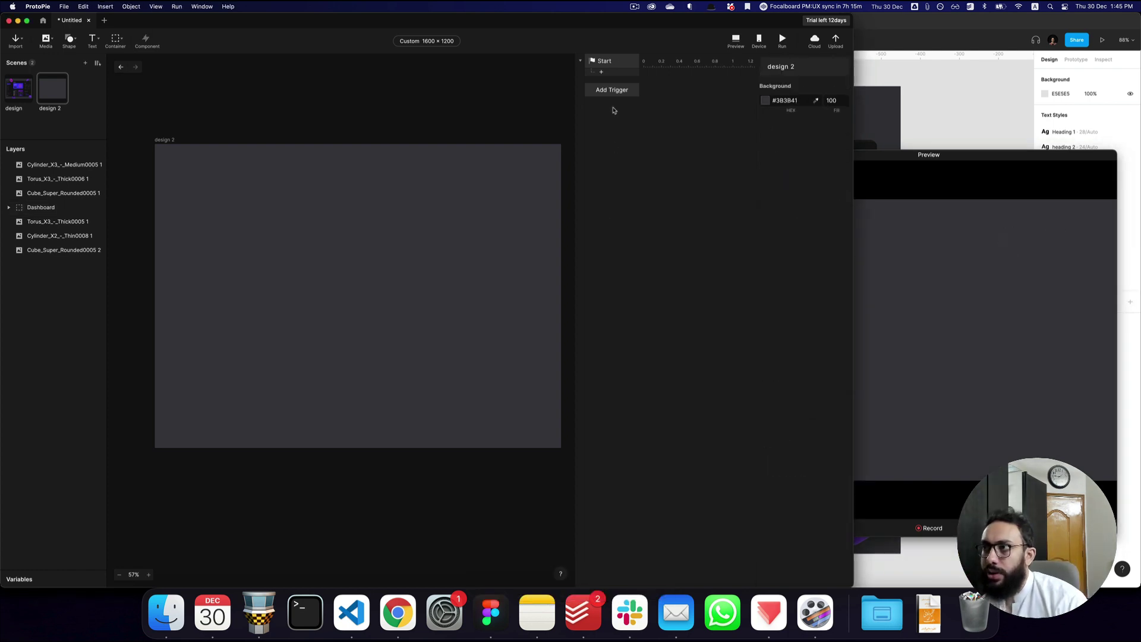
left_click(608, 72)
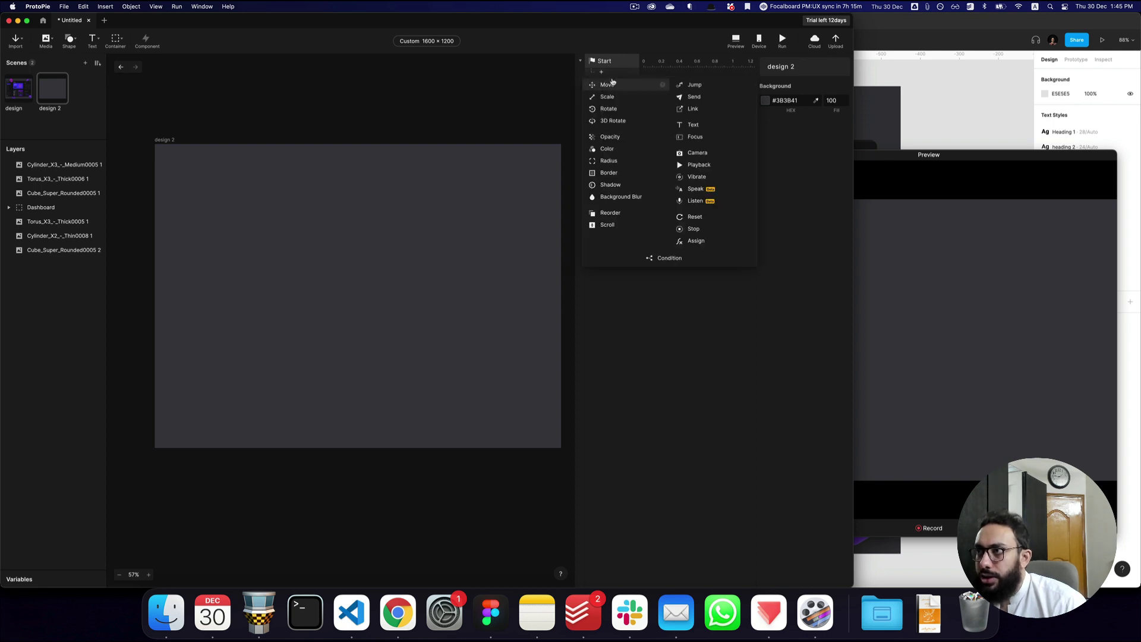
left_click(608, 96)
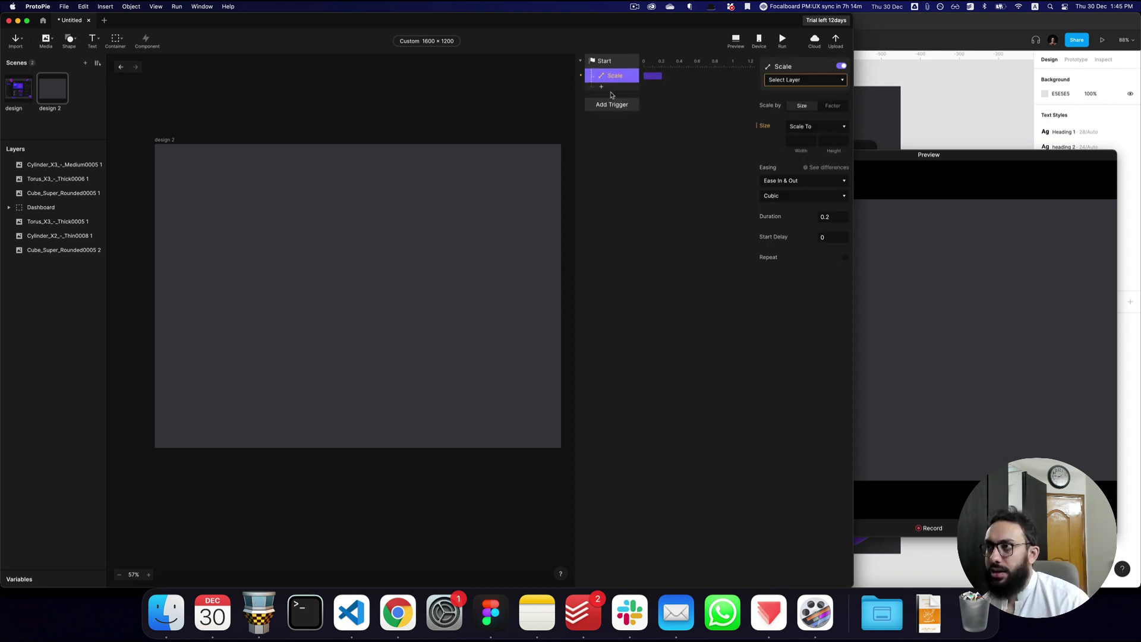
left_click(811, 81)
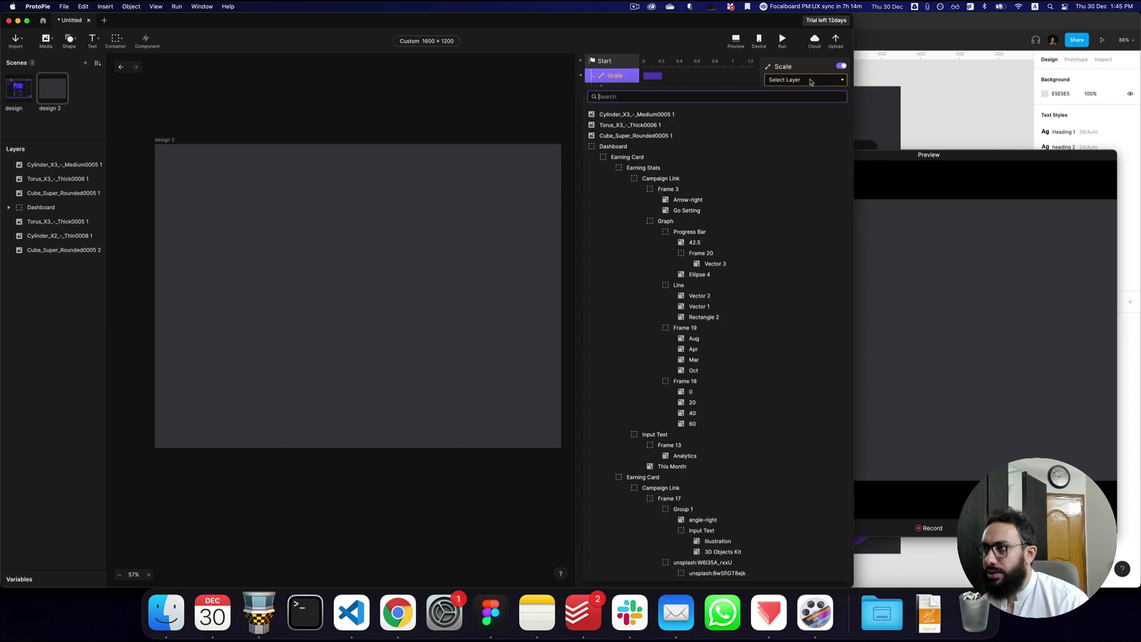
left_click(663, 146)
left_click(806, 141)
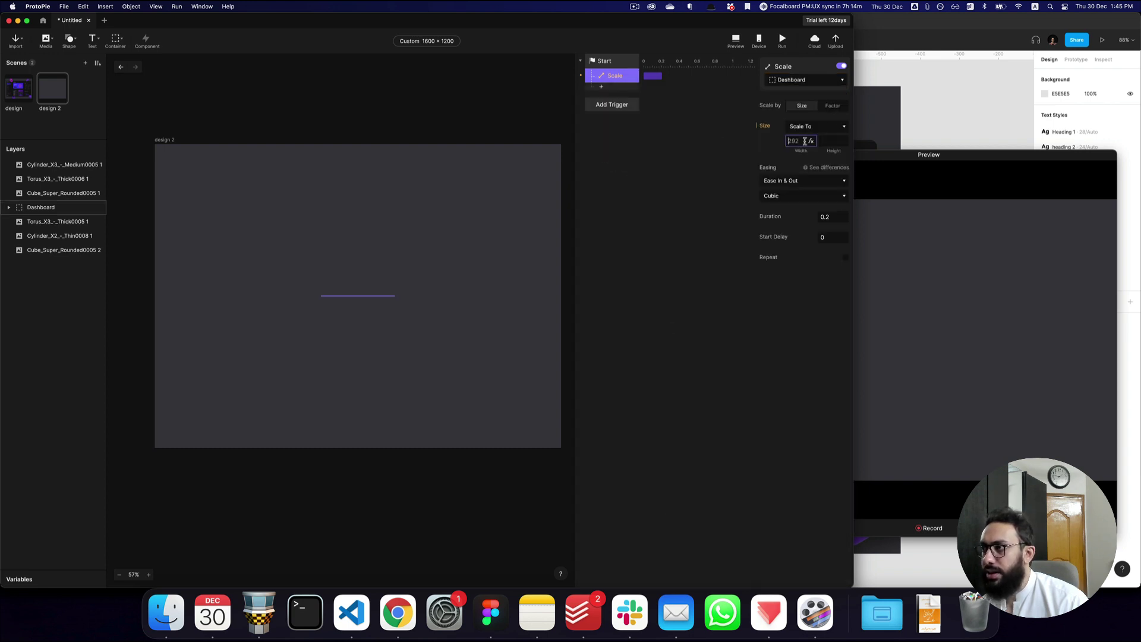
type("292")
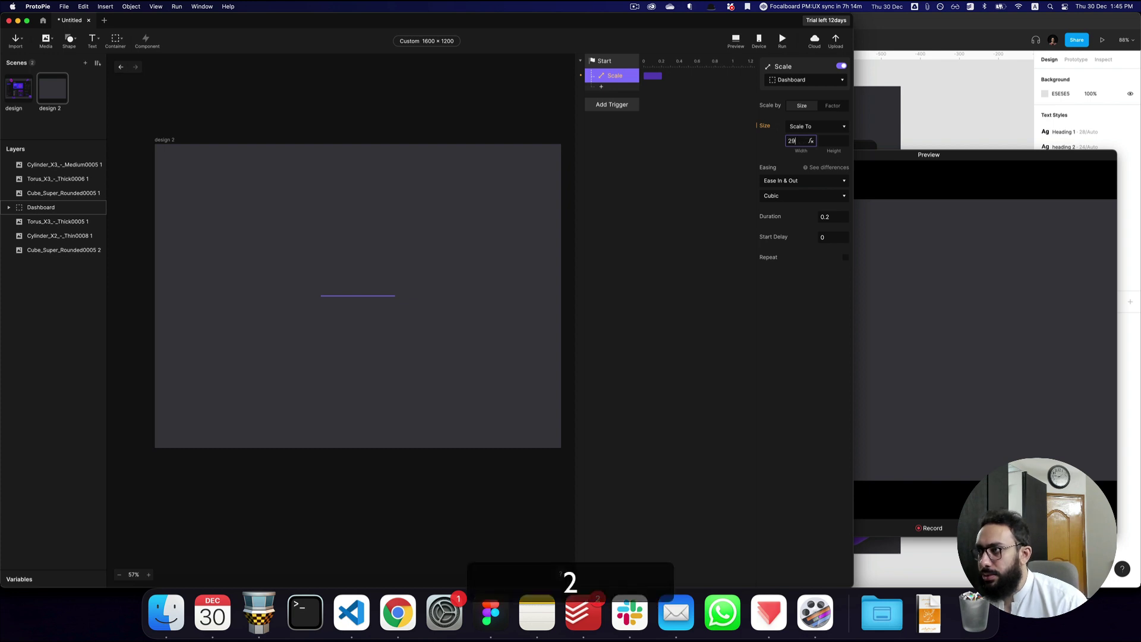
key("Return")
left_click(977, 238)
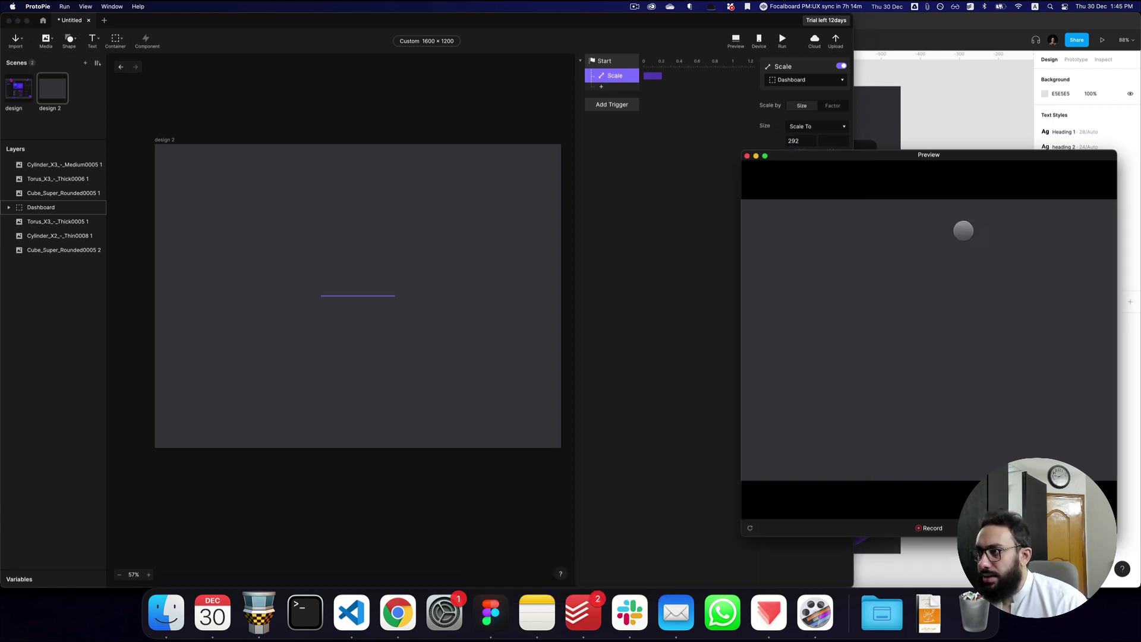
- Switch to Figma to check the height of the original Dashboard frame, then return to ProtoPie
left_click(834, 140)
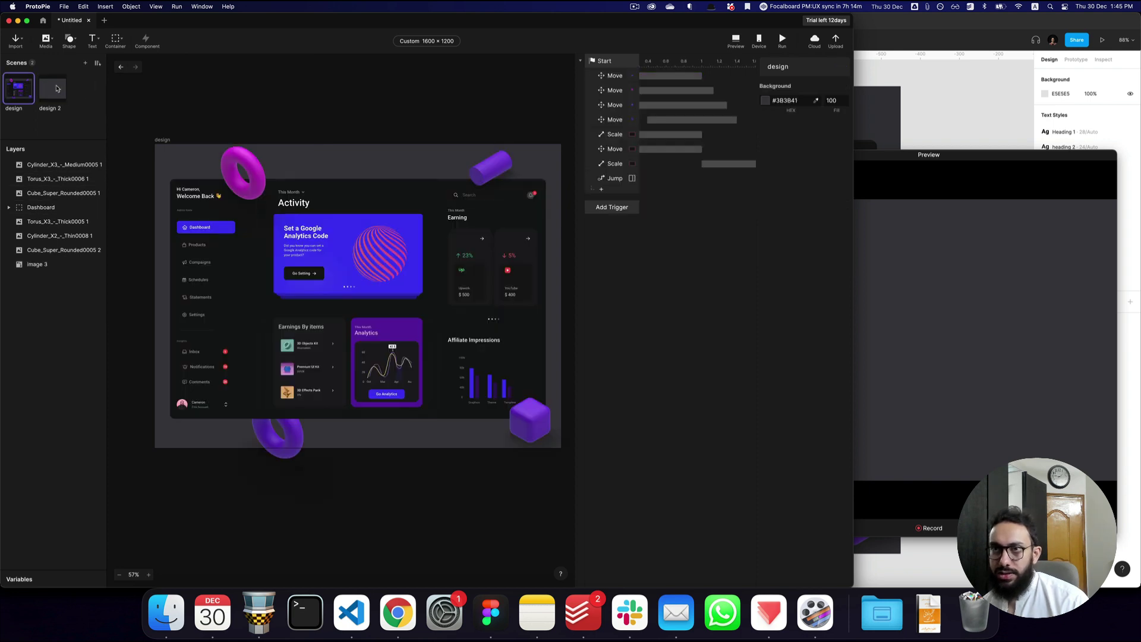
left_click(486, 622)
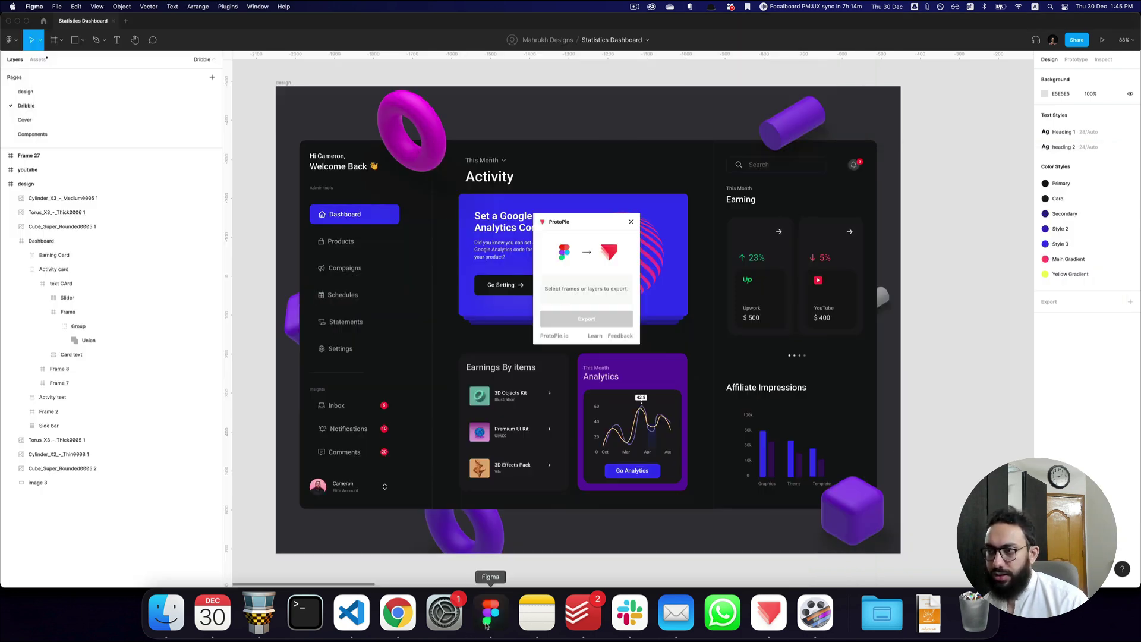
left_click(348, 388)
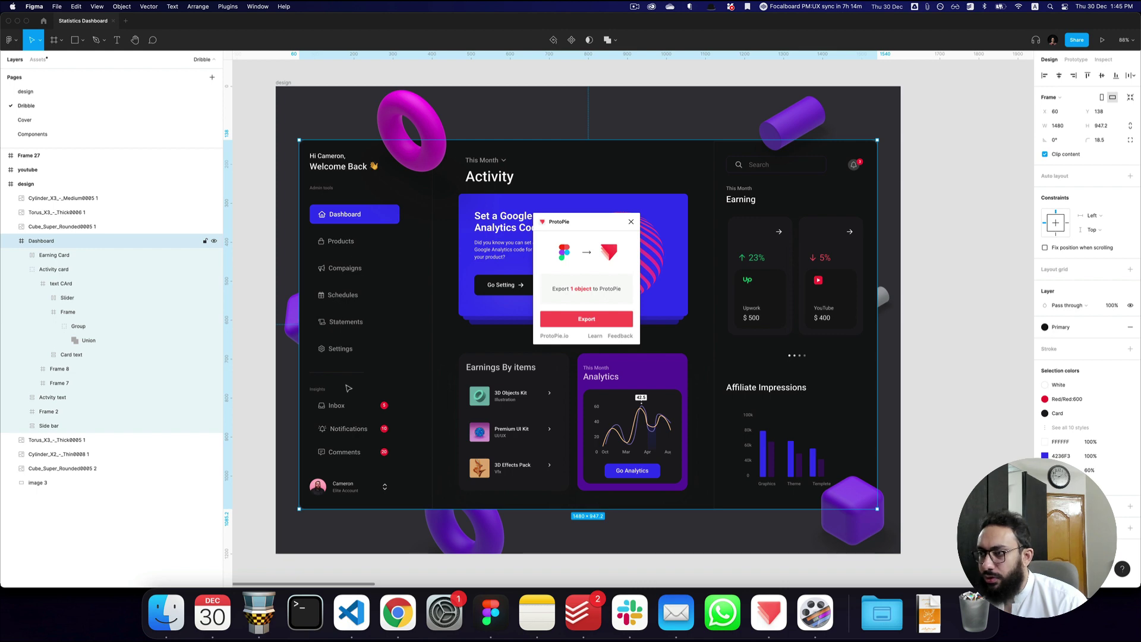
left_click(587, 319)
key("super+Tab")
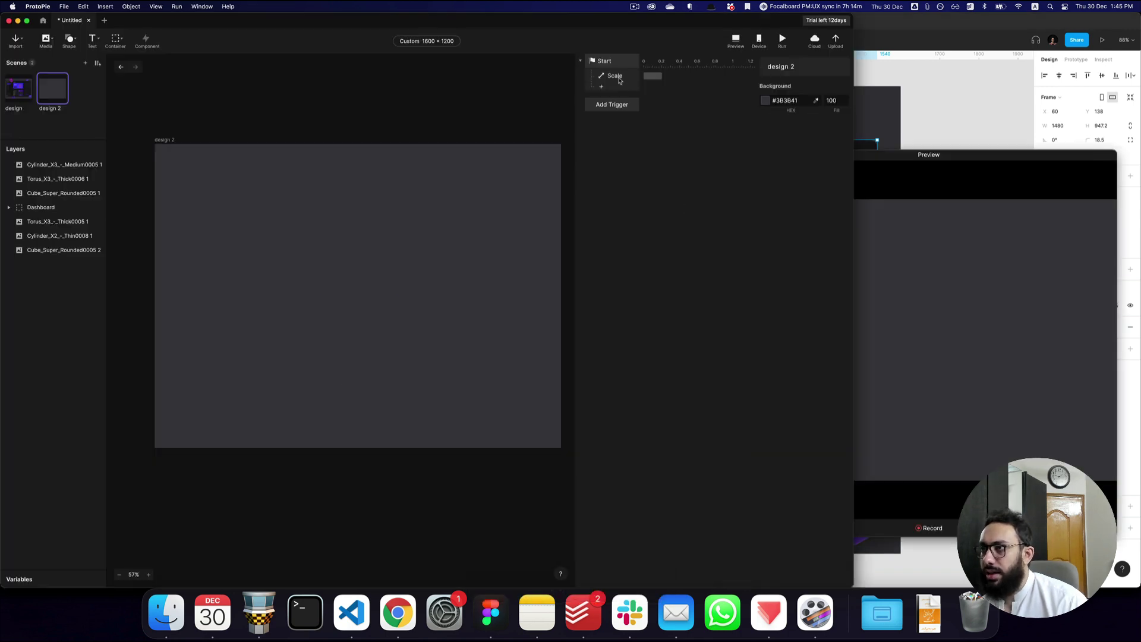
- Set the Dashboard Scale response's height to 947 and restart the Preview
left_click(647, 78)
left_click(829, 140)
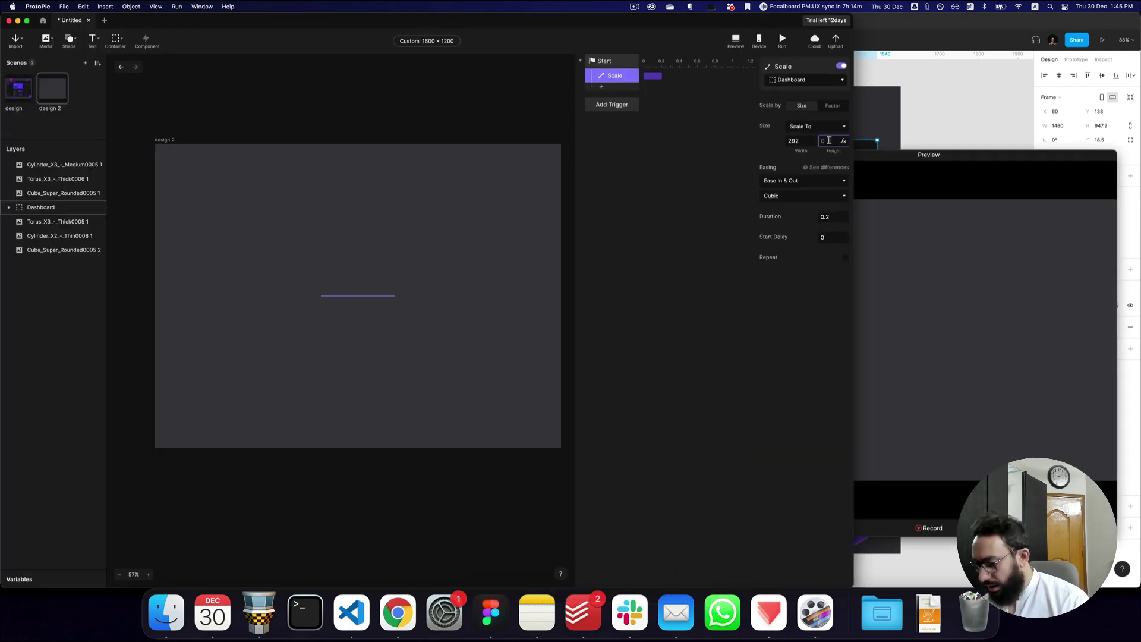
type("947")
key("Return")
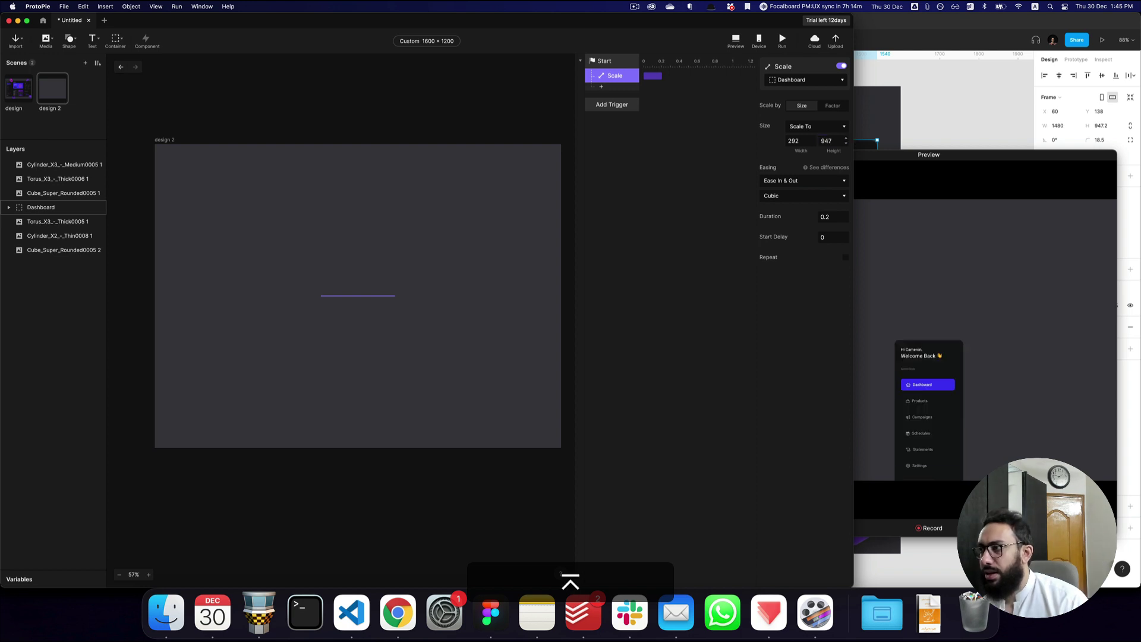
left_click(975, 278)
key("shift+super+r")
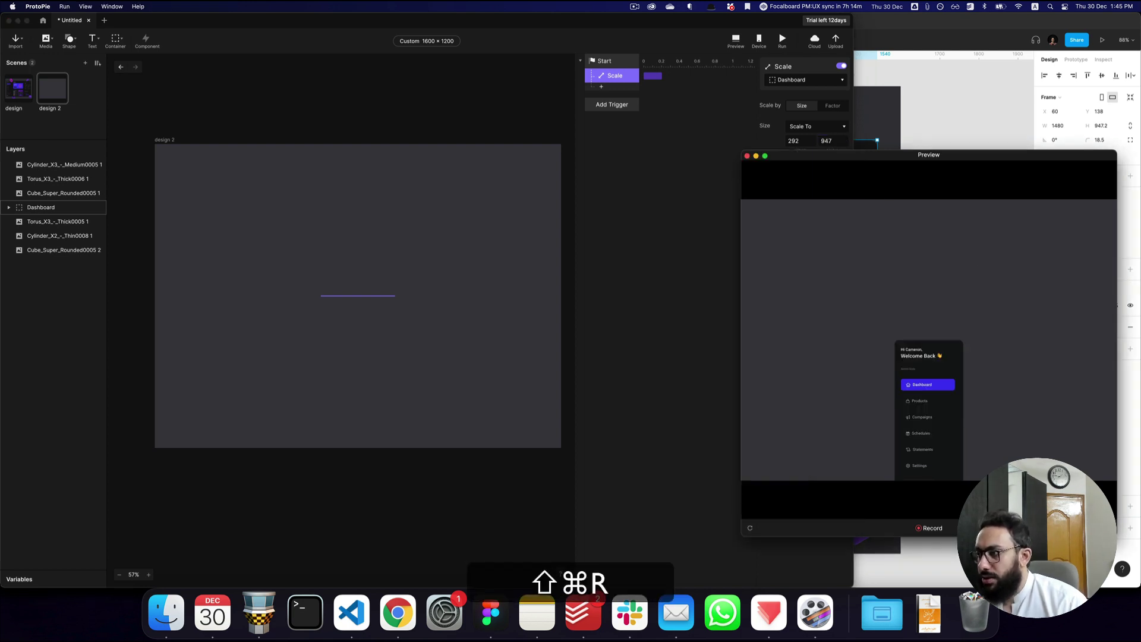
- Set the Dashboard Scale response's duration to 1 second and replay the animation in the Preview
left_click(651, 77)
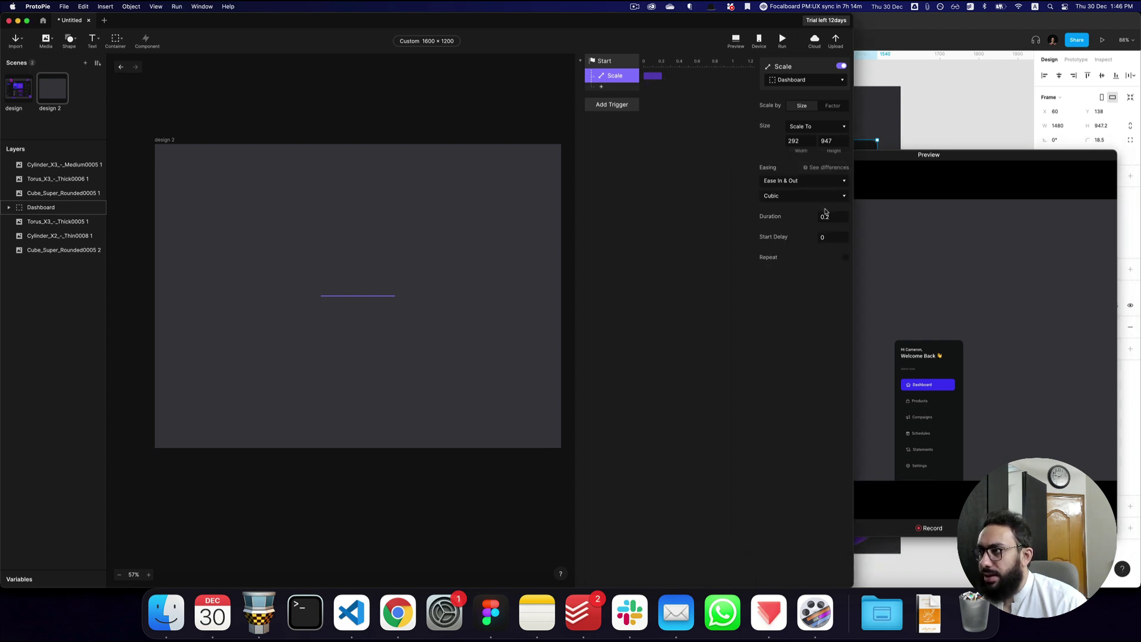
key("super+a")
type("1")
key("Return")
key("shift+super+r")
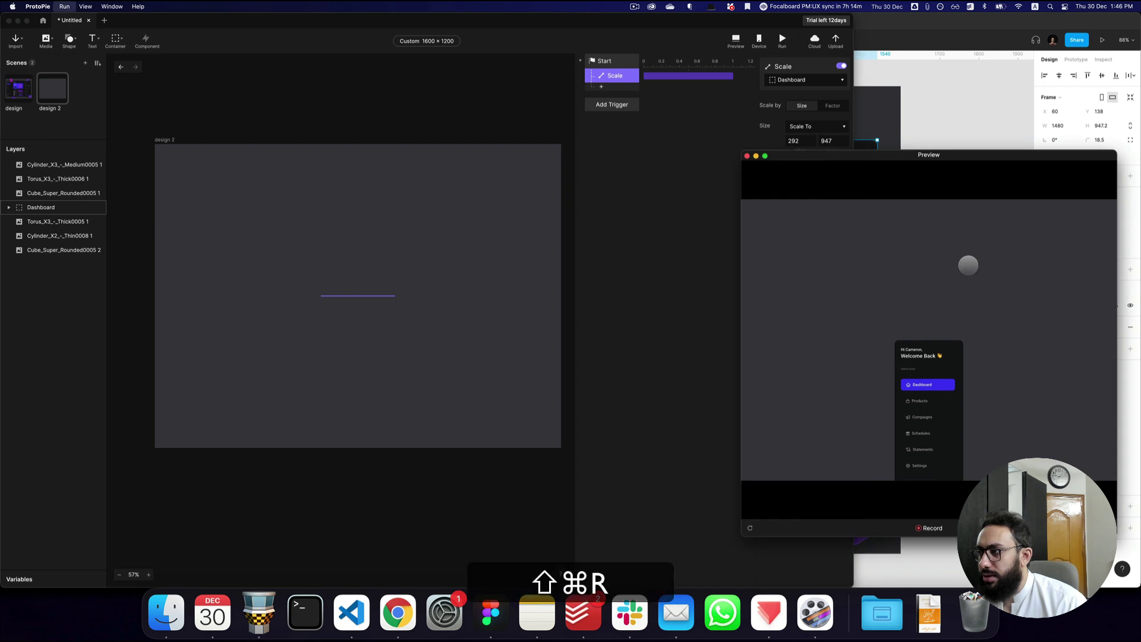
key("shift+super+r")
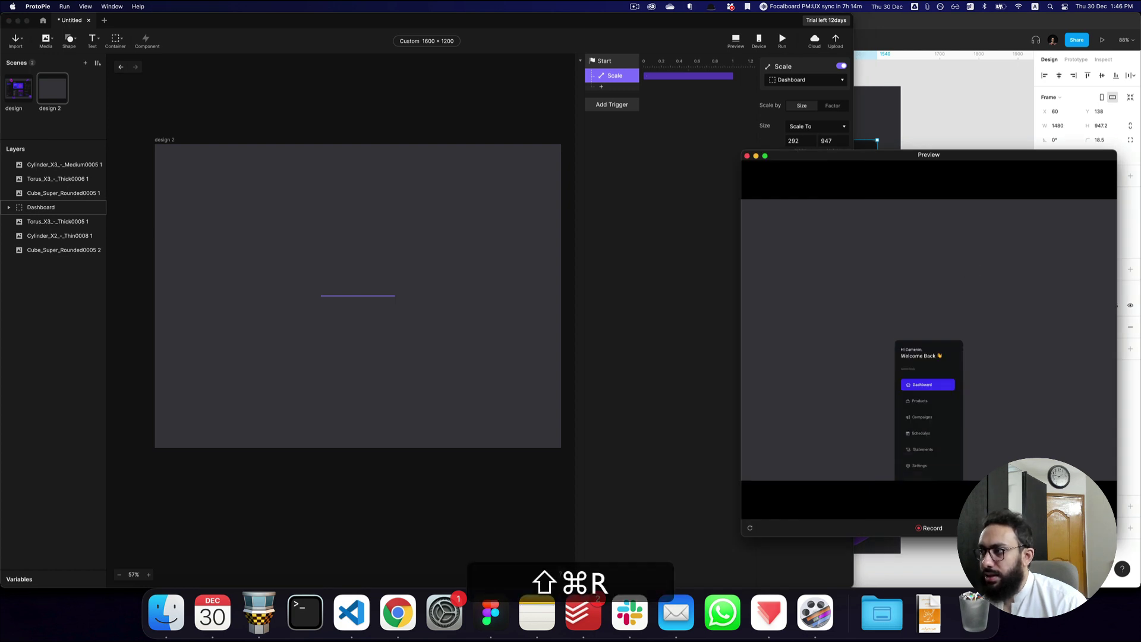
- Add a Move response for the Dashboard layer, checking the frame's position in Figma, and set its target Y to 132
left_click(612, 88)
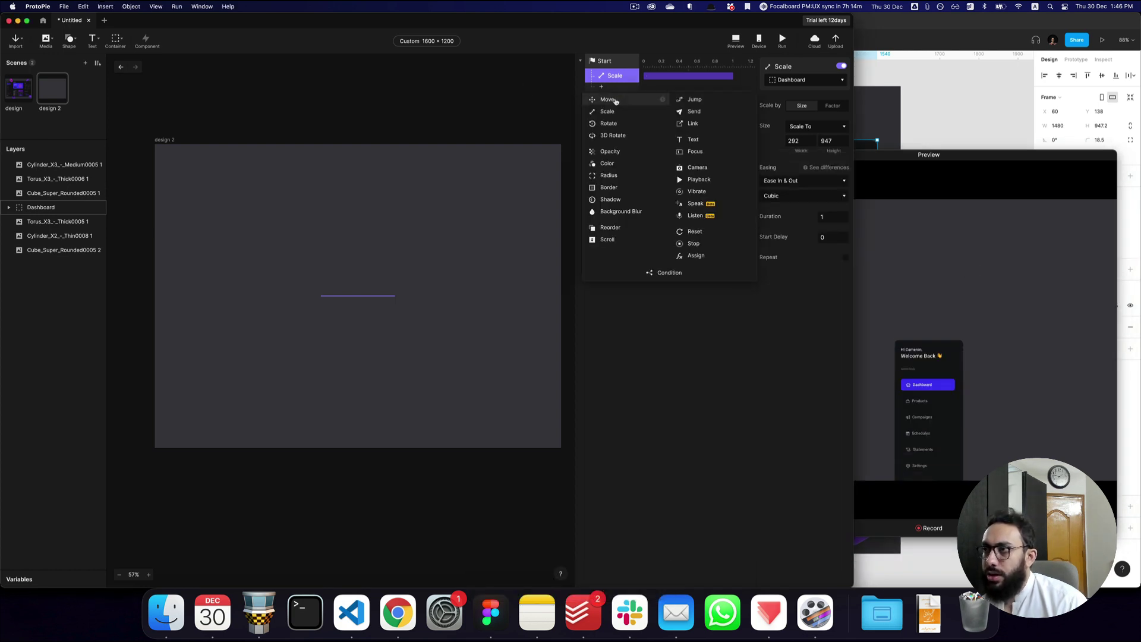
left_click(615, 101)
key("super+Tab")
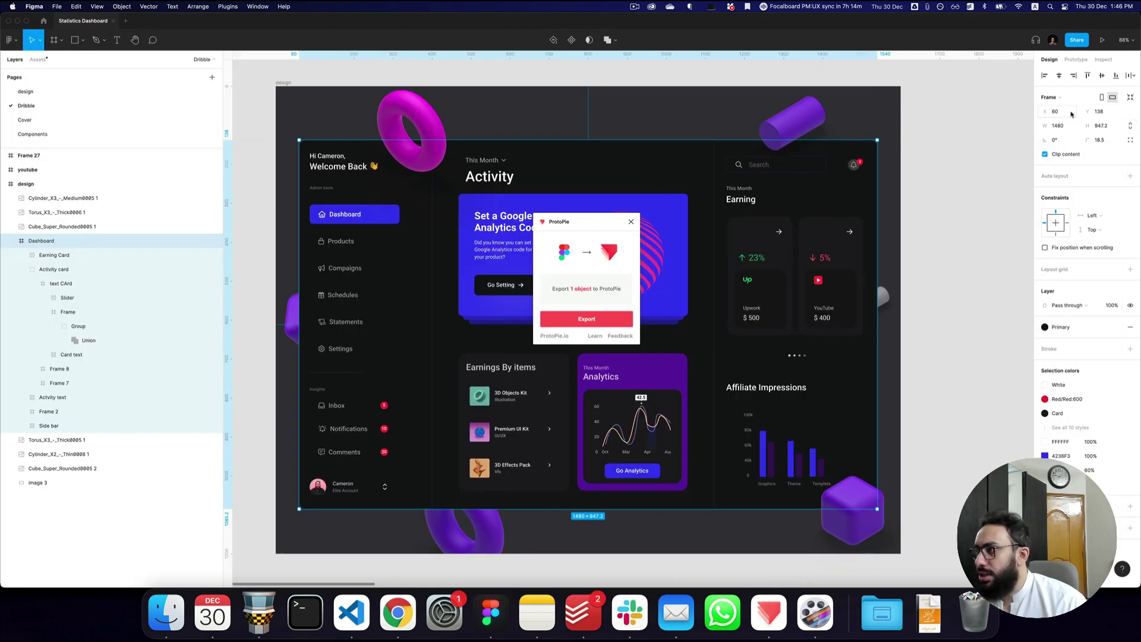
key("super+Tab")
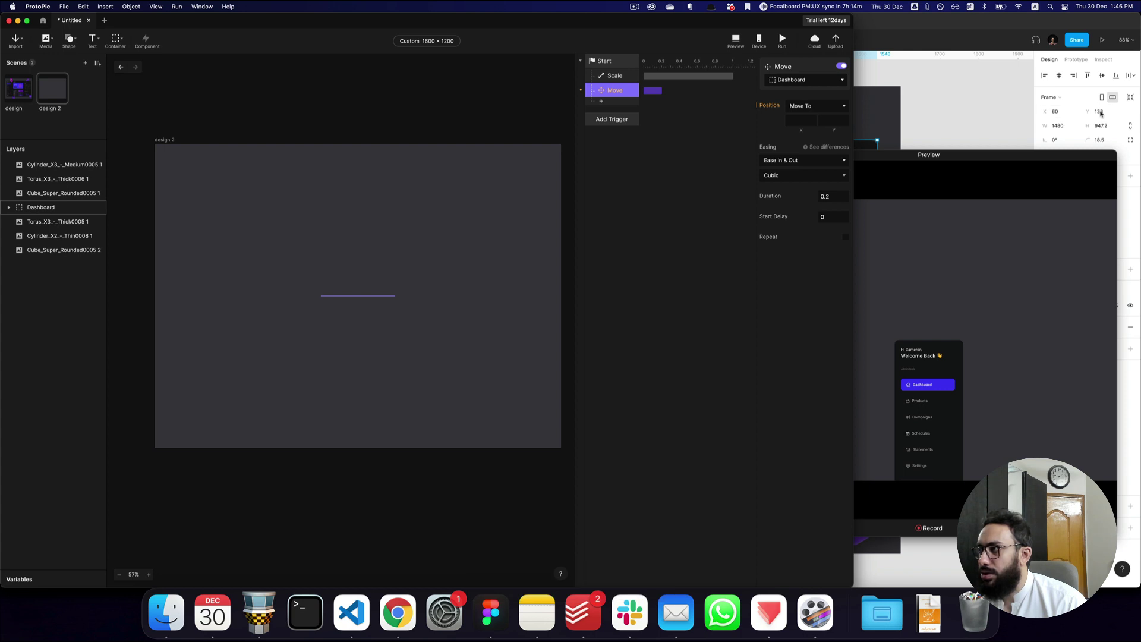
key("super+Tab")
key("super+Tab")
left_click(827, 121)
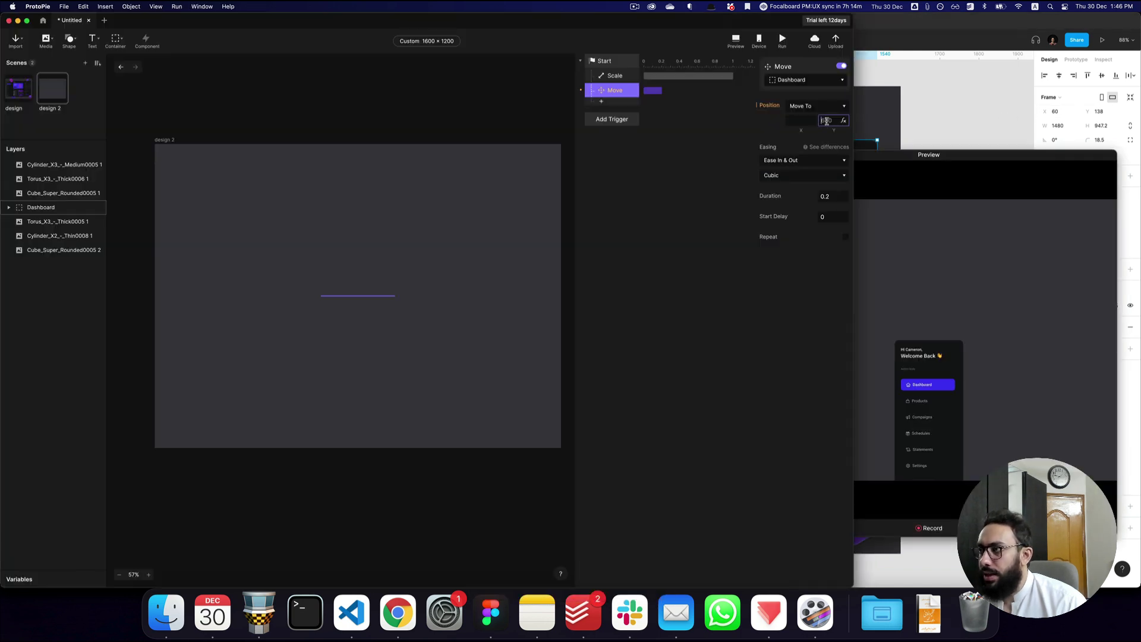
type("132")
key("Return")
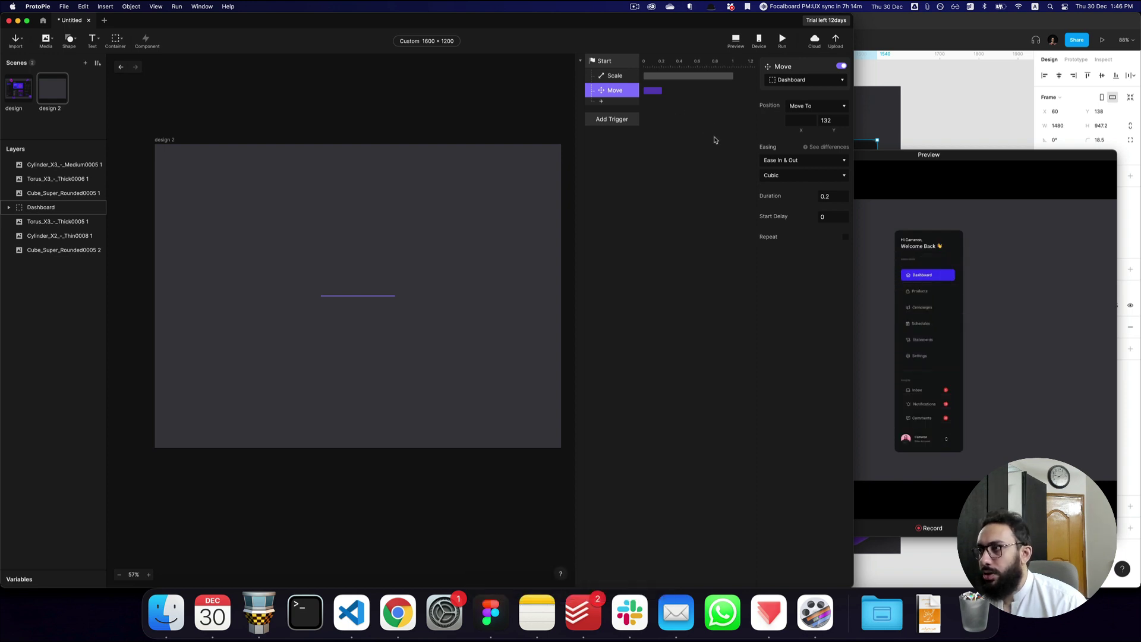
- Set the Dashboard Move response's duration to 1 second
key("super+a")
type("1")
key("Return")
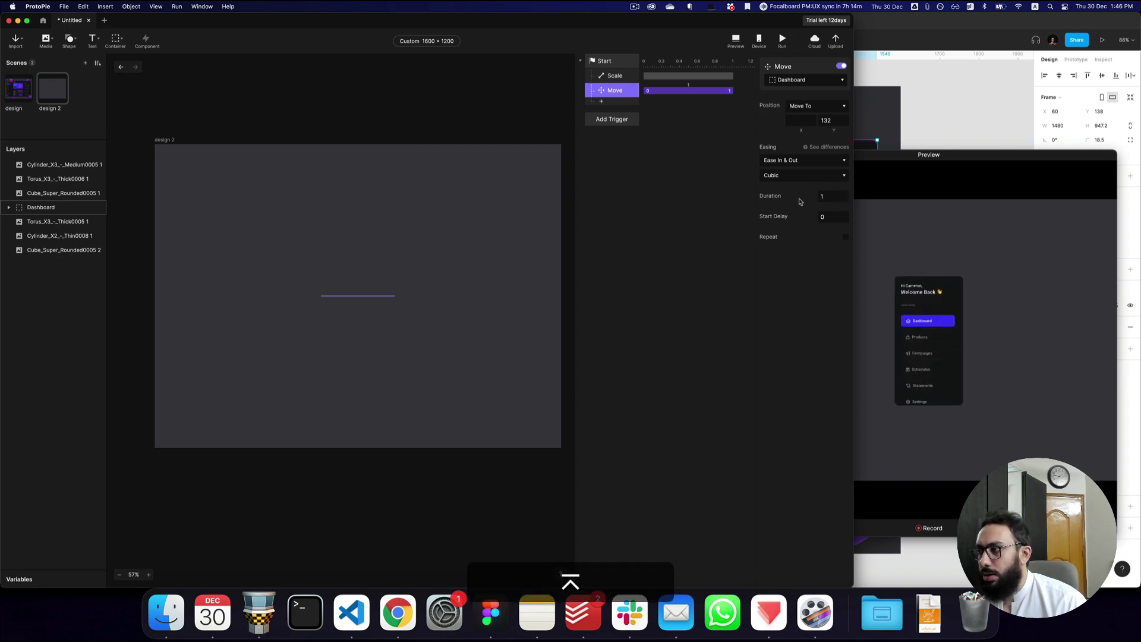
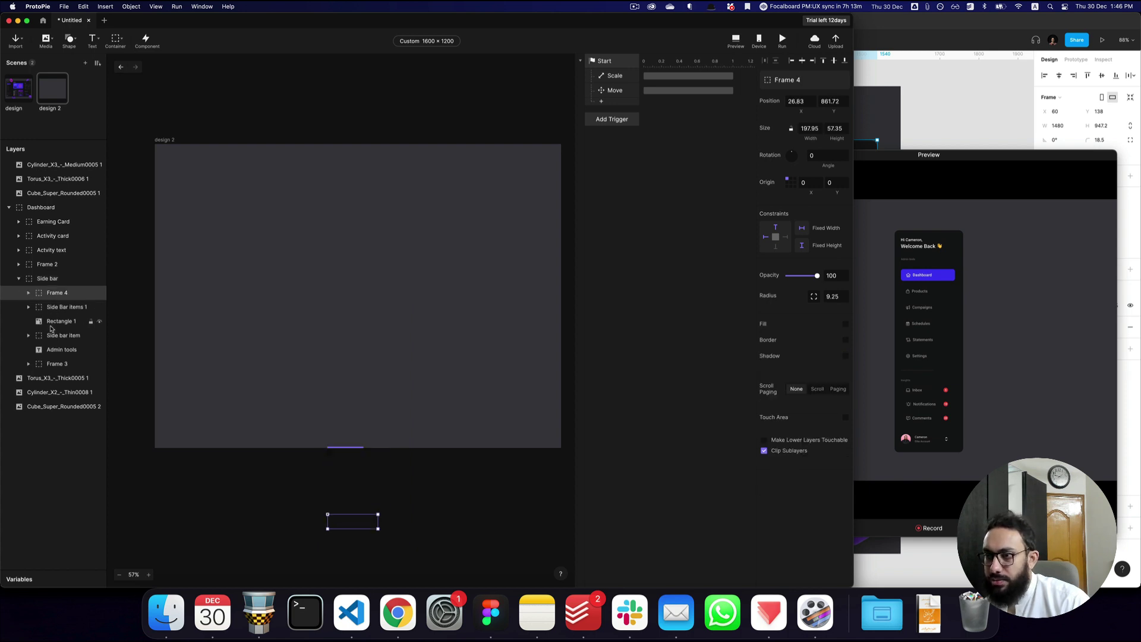
- Within the Side bar group, rename the Side bar item layer to Top Items and Side Bar items 1 to Bottom Items
left_click(51, 336)
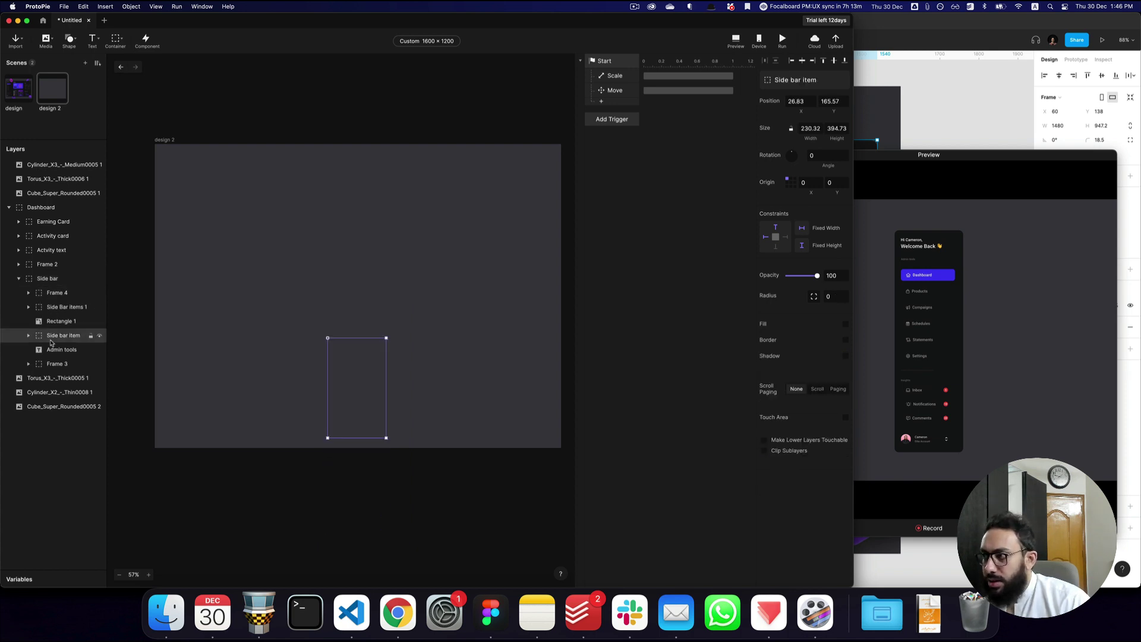
key("super+shift+r")
type("Top Items")
key("Return")
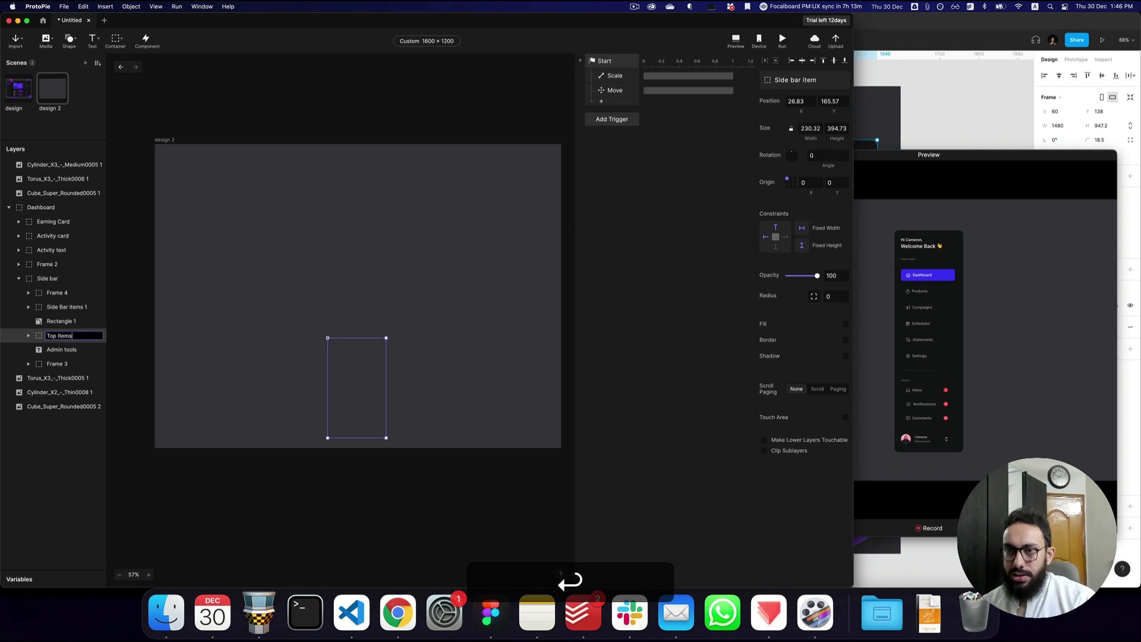
left_click(68, 307)
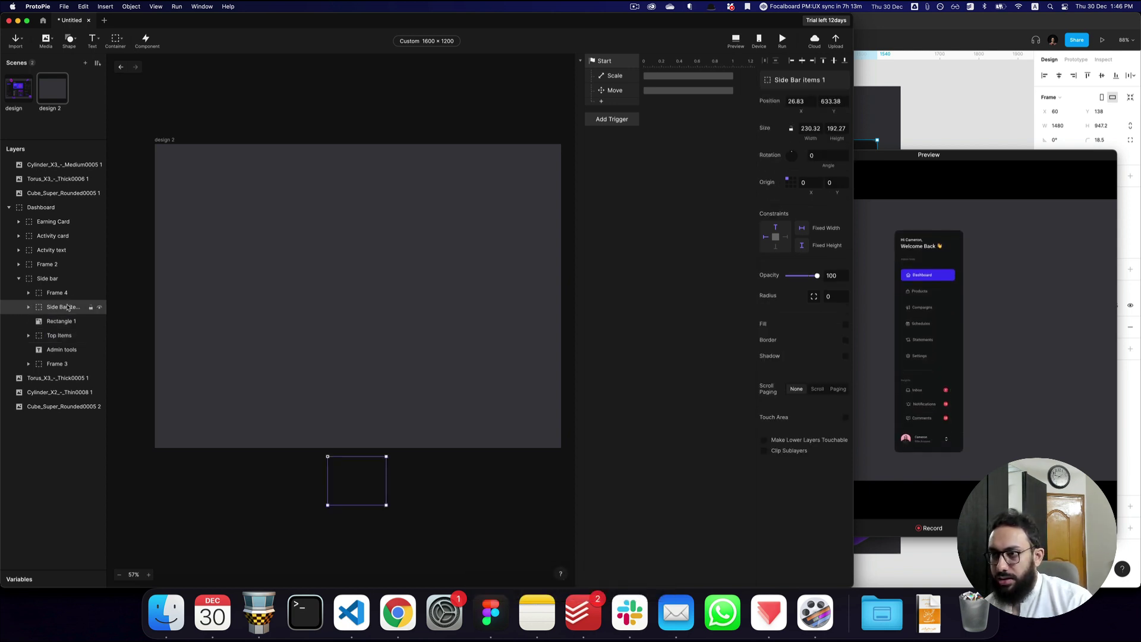
key("super+shift+r")
type("Bottom Items")
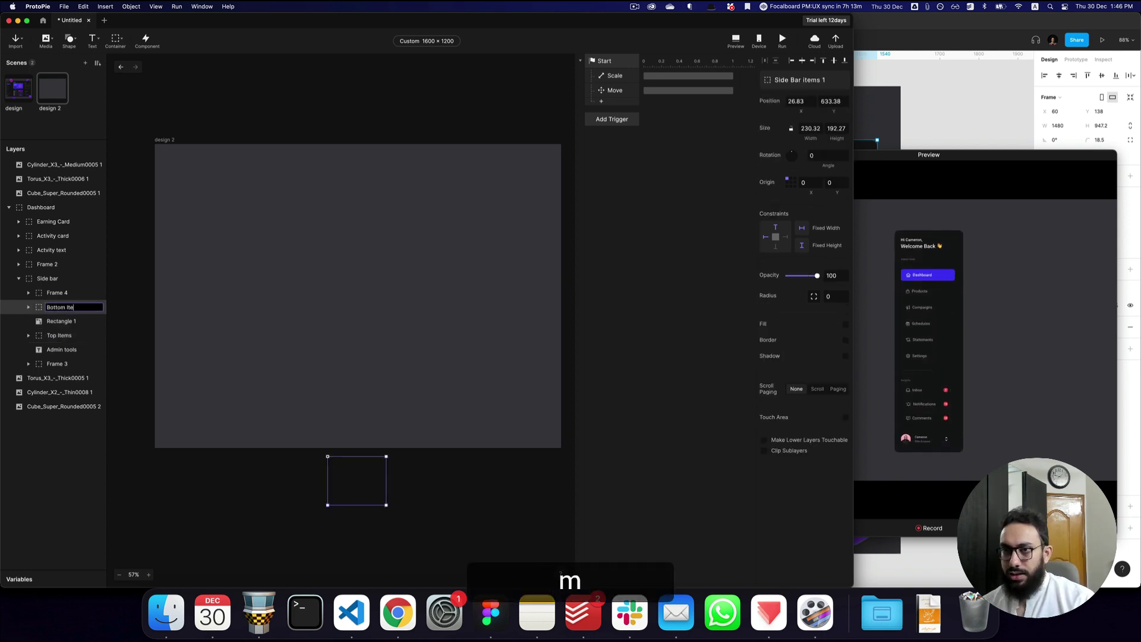
key("Return")
- Rename the Frame 4 layer in the Side bar group to User
left_click(71, 291)
key("super+shift+r")
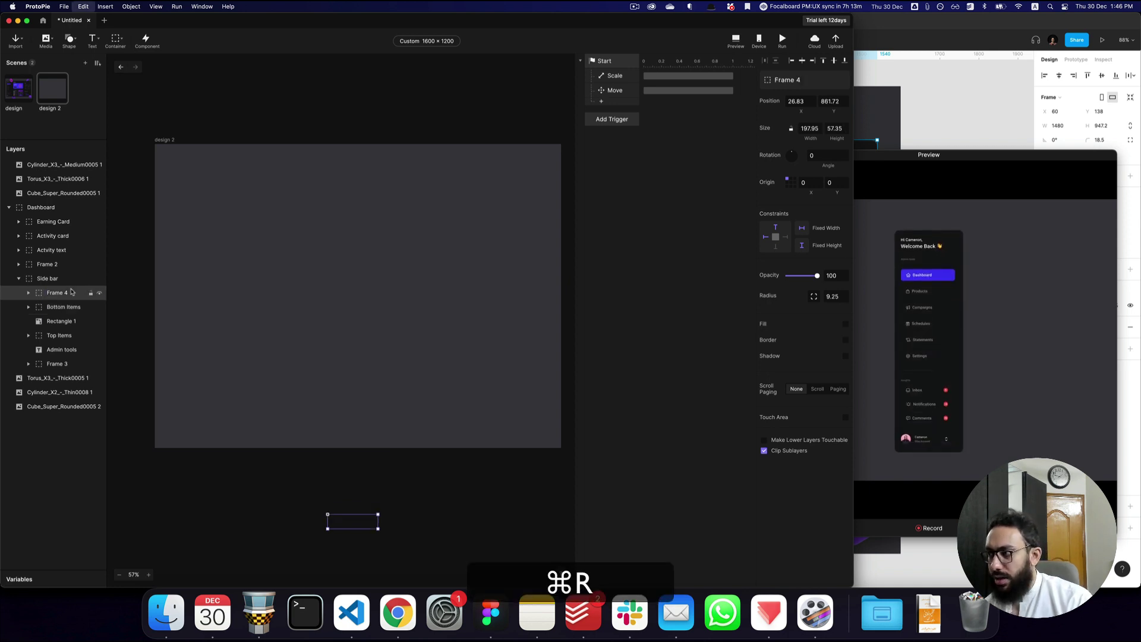
type("User")
key("Return")
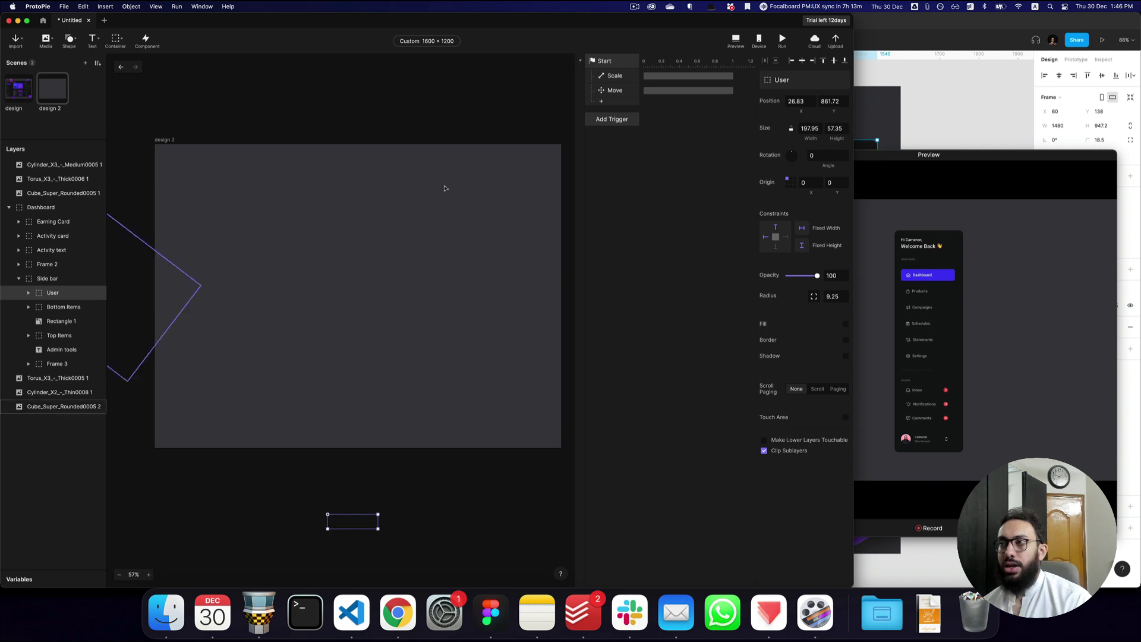
- Add an Opacity response for the User layer to the Start trigger, with a target opacity of 100
left_click(626, 105)
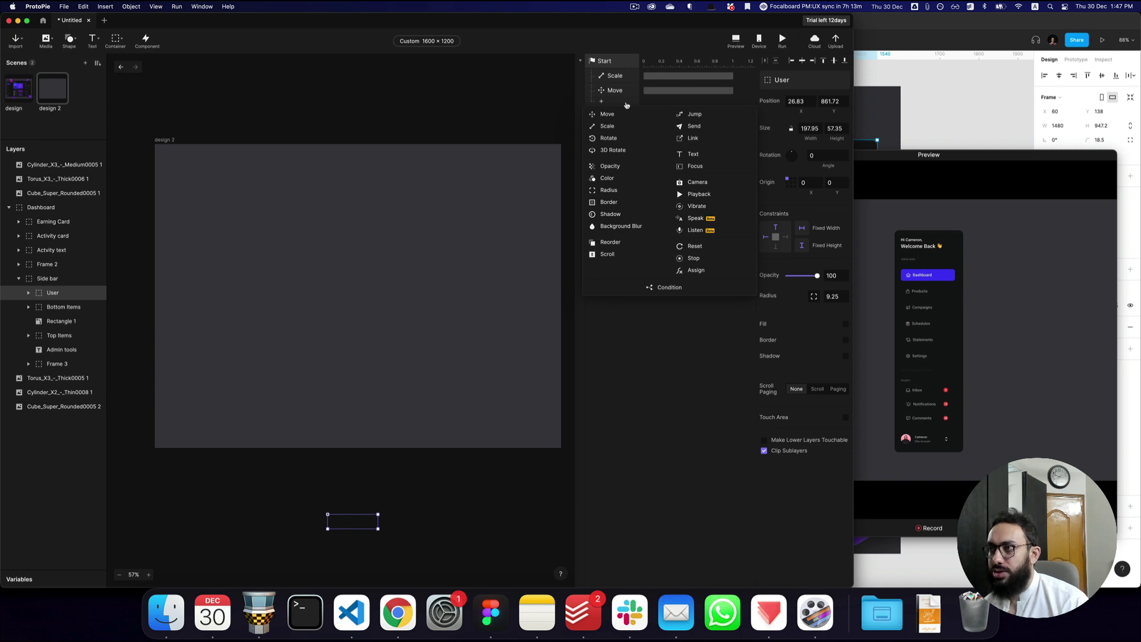
left_click(618, 169)
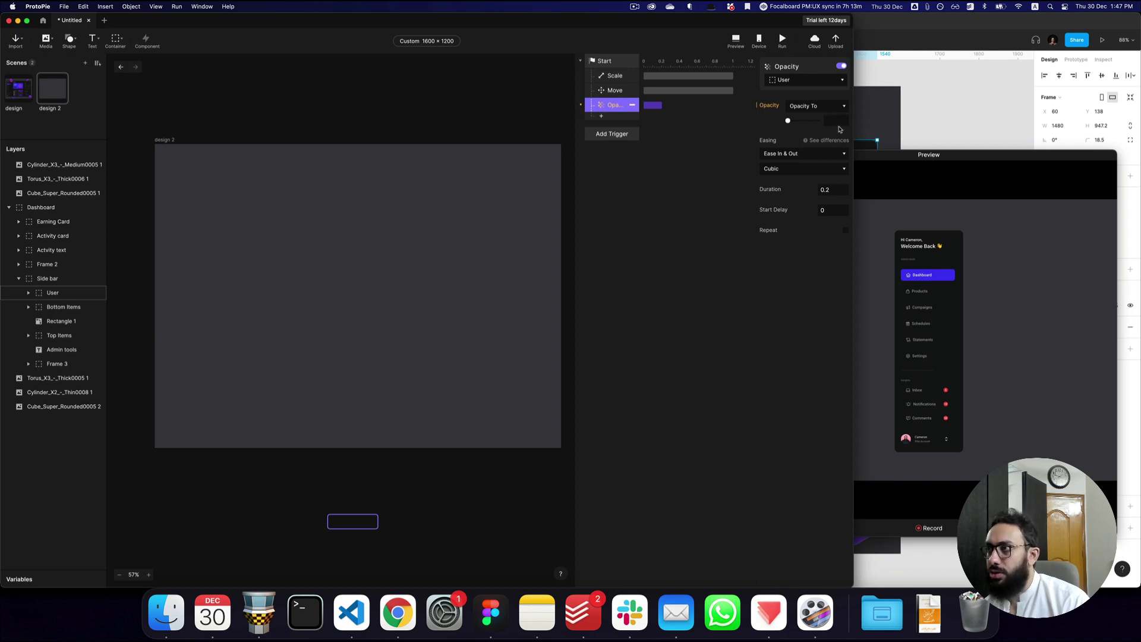
key("0")
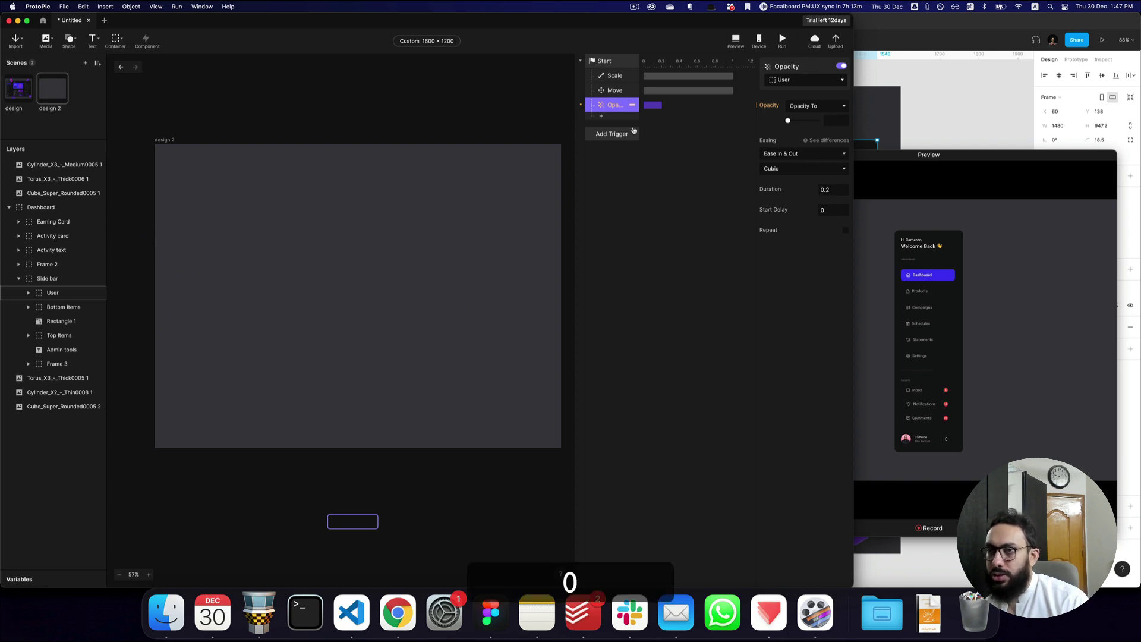
left_click(828, 120)
type("1")
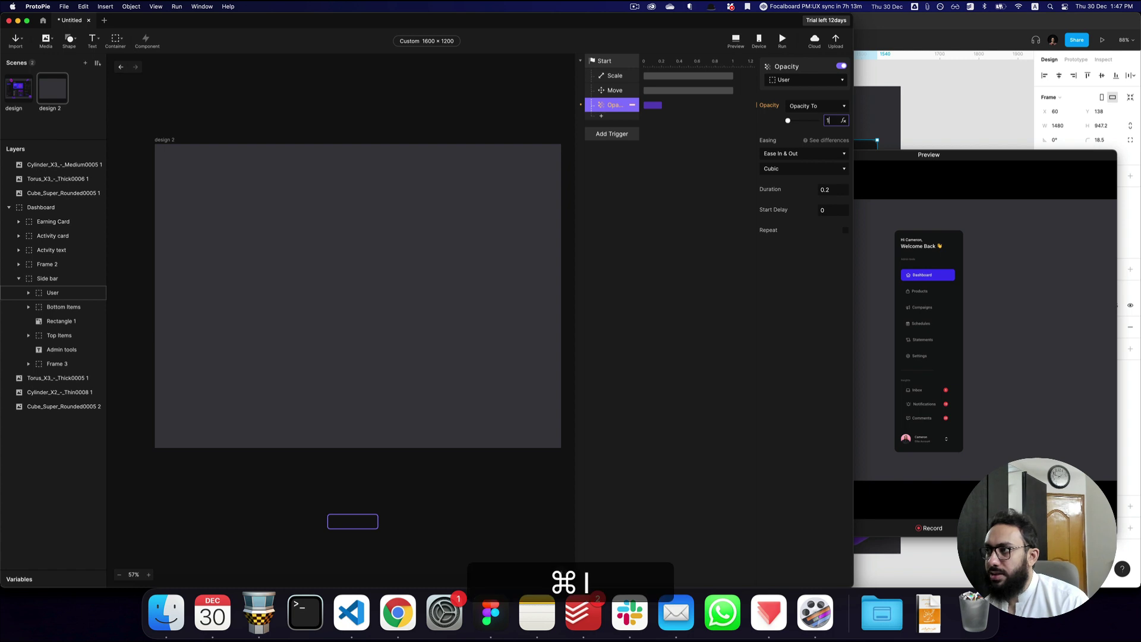
type("00")
key("Return")
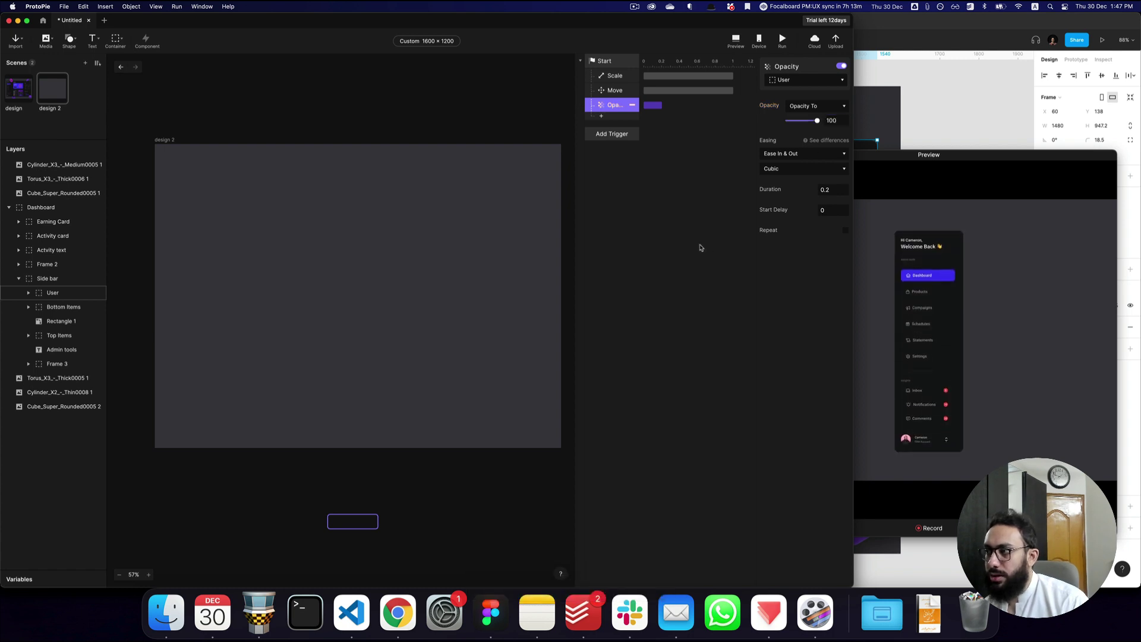
- Set the User layer's initial opacity to 0 and replay the animation in the Preview
left_click(354, 530)
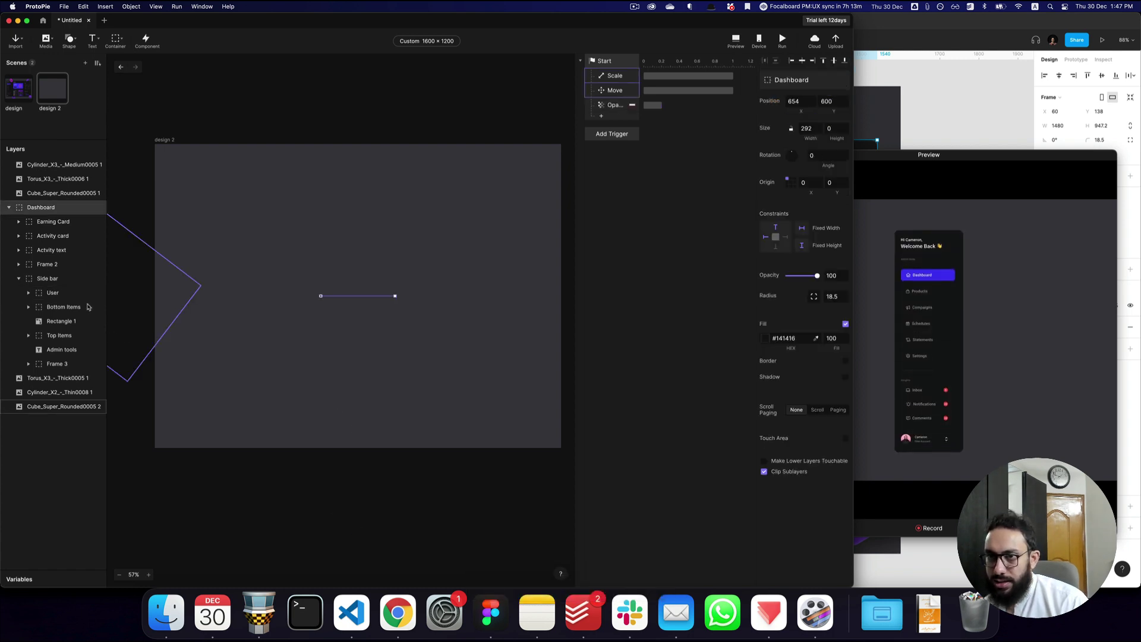
left_click(64, 306)
left_click(70, 294)
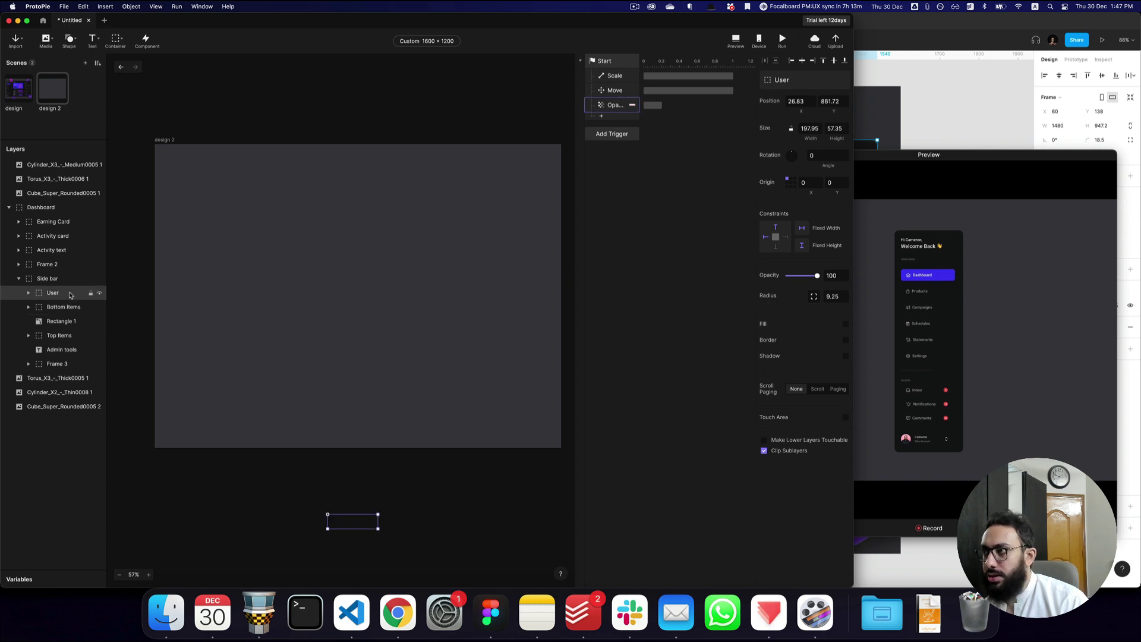
double_click(833, 276)
type("0")
key("Return")
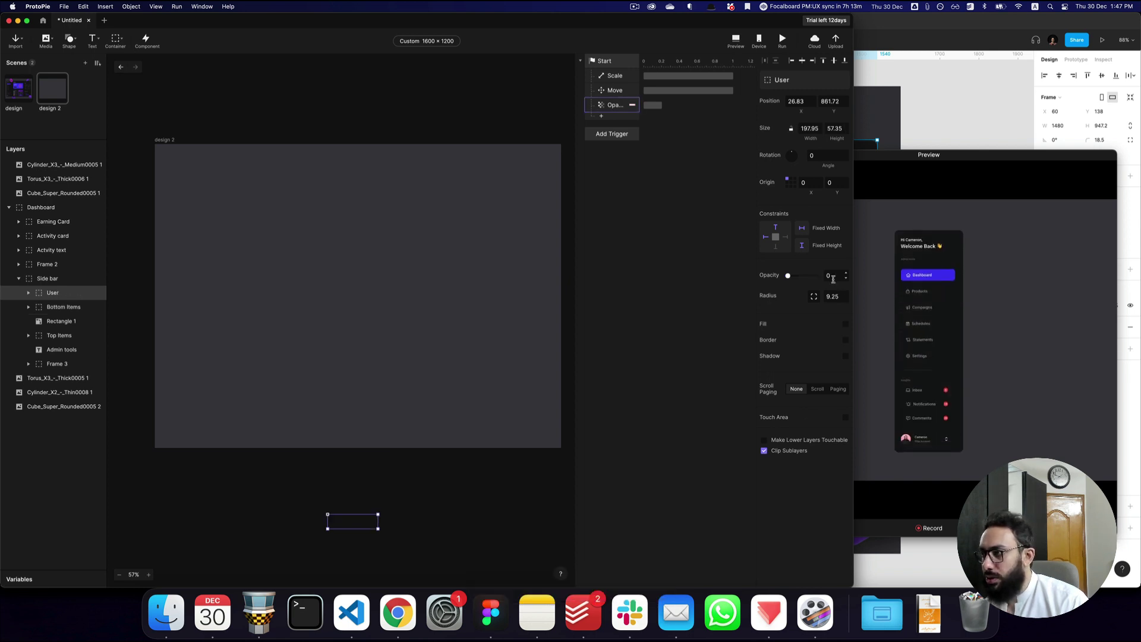
key("super+shift+r")
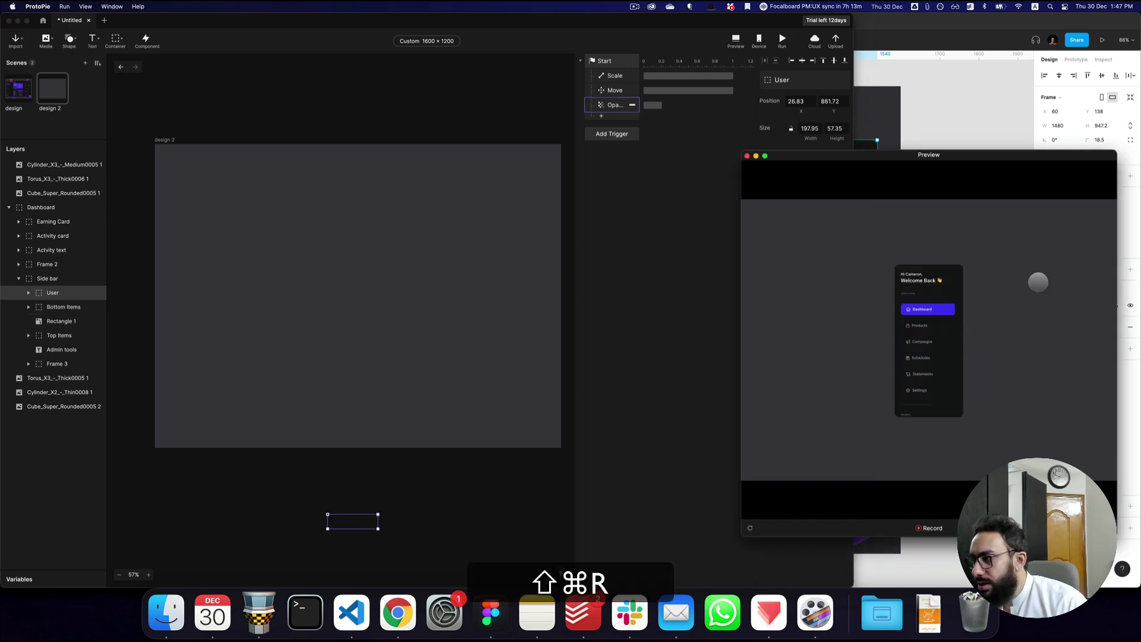
- Set the User Opacity response's start delay to 0.95 and its duration to 0.5 seconds, replaying the Preview after each change
left_click_drag(653, 105, 739, 105)
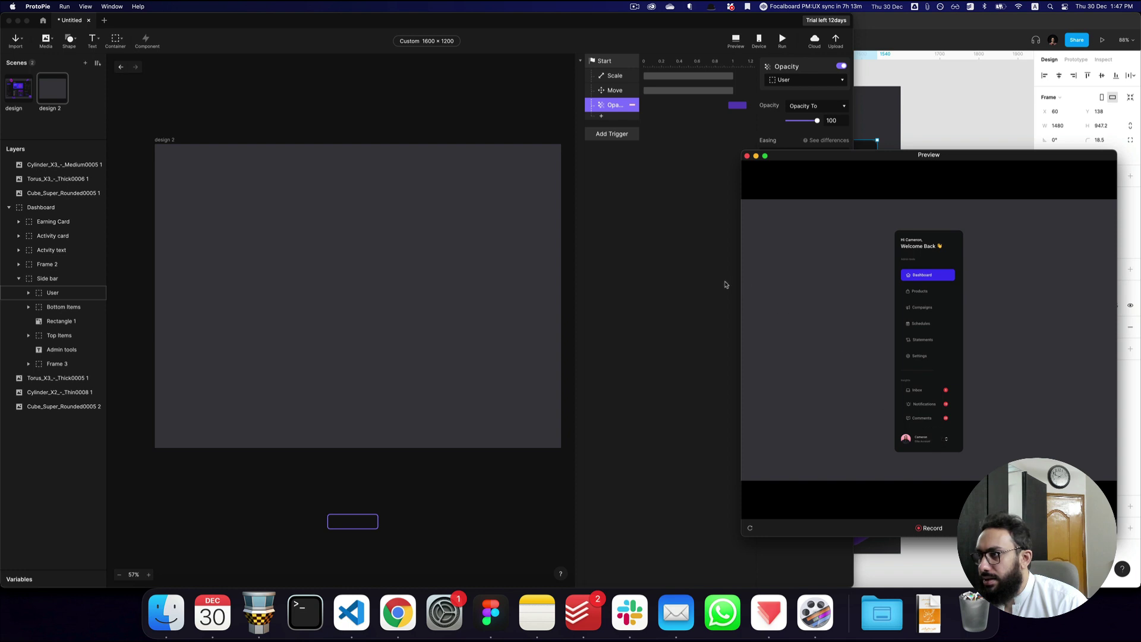
key("super+shift+r")
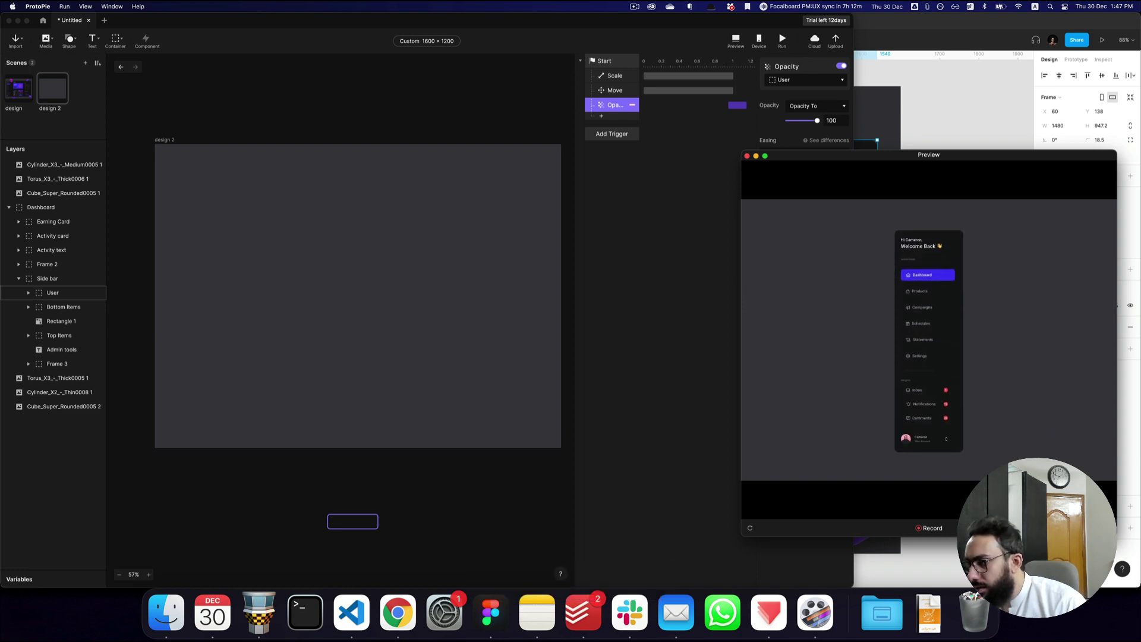
left_click(690, 209)
left_click(608, 104)
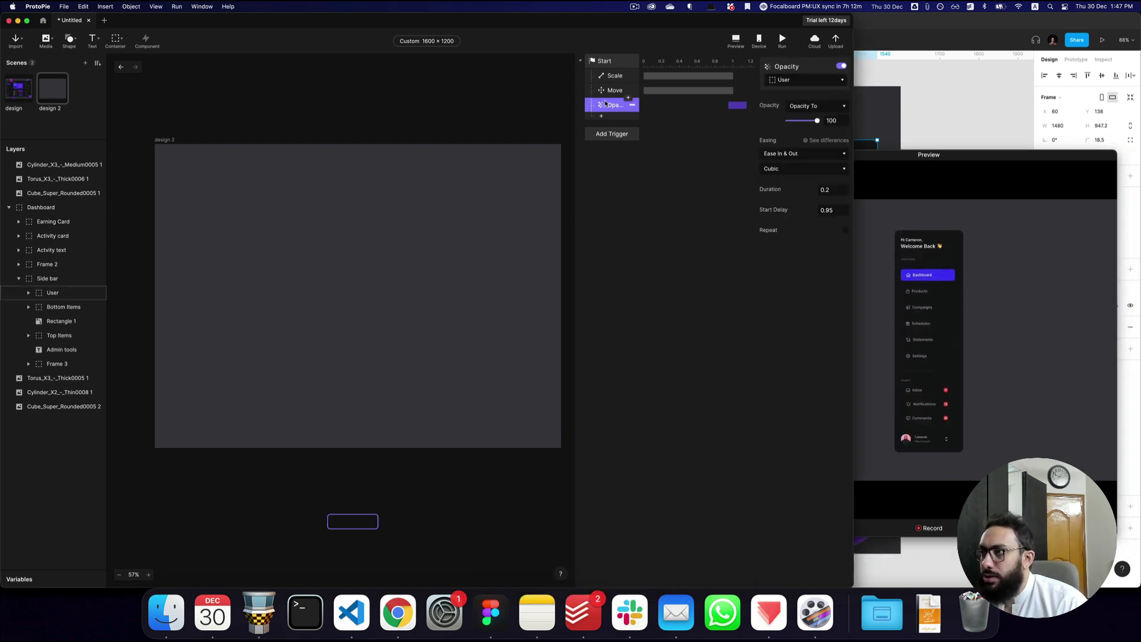
key("super+a")
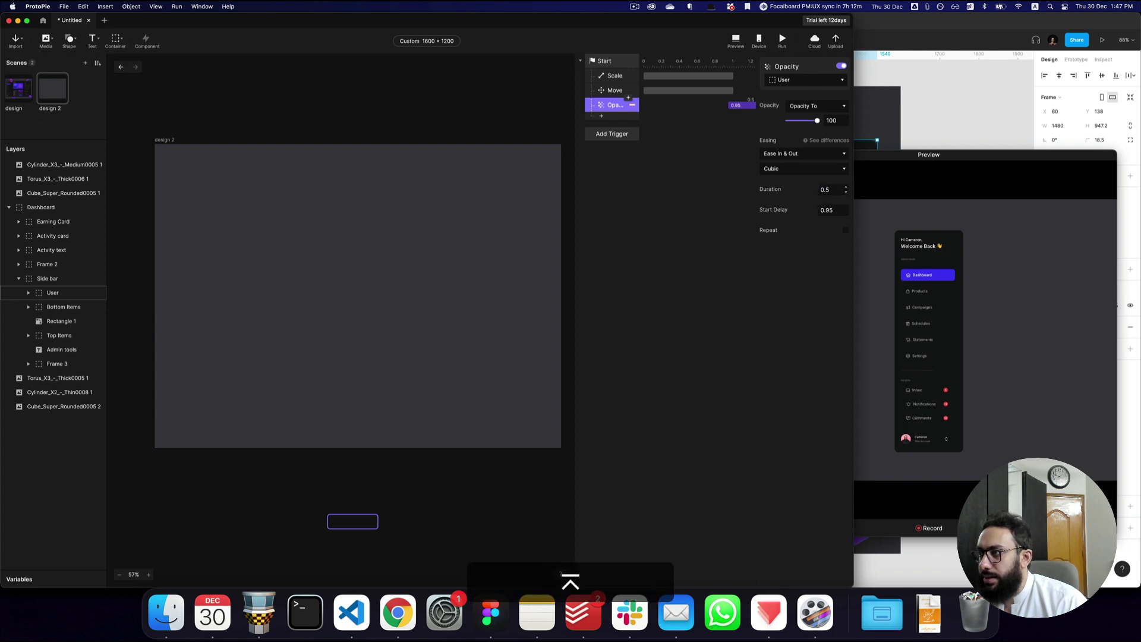
key("super+shift+r")
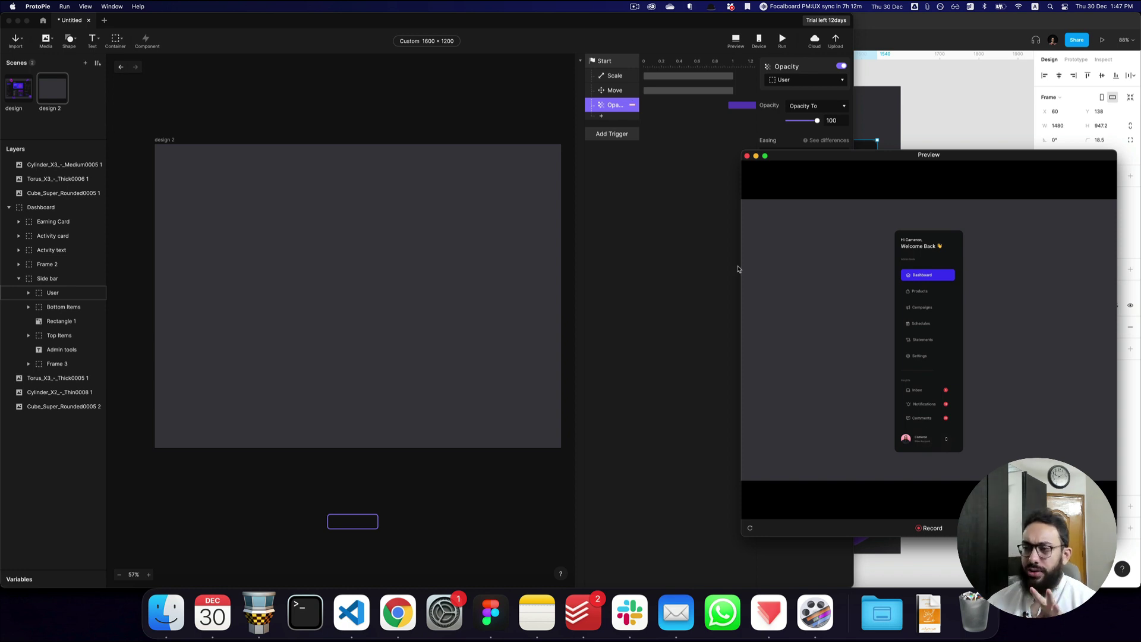
- Copy the User layer's Y position, and set its starting Y to 900
left_click(480, 431)
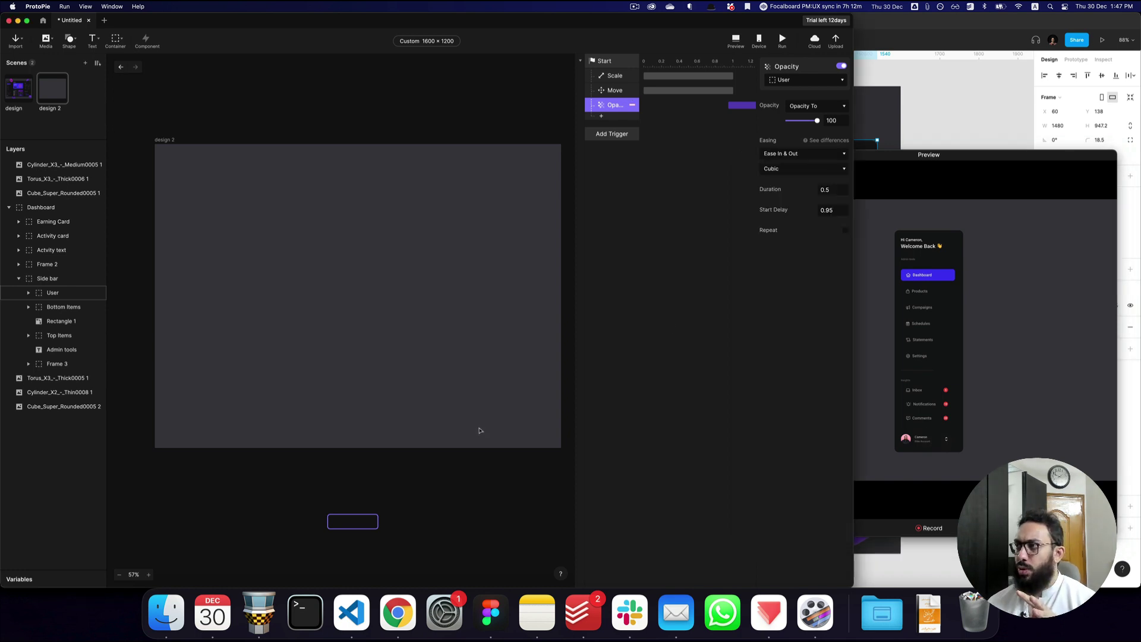
left_click(69, 294)
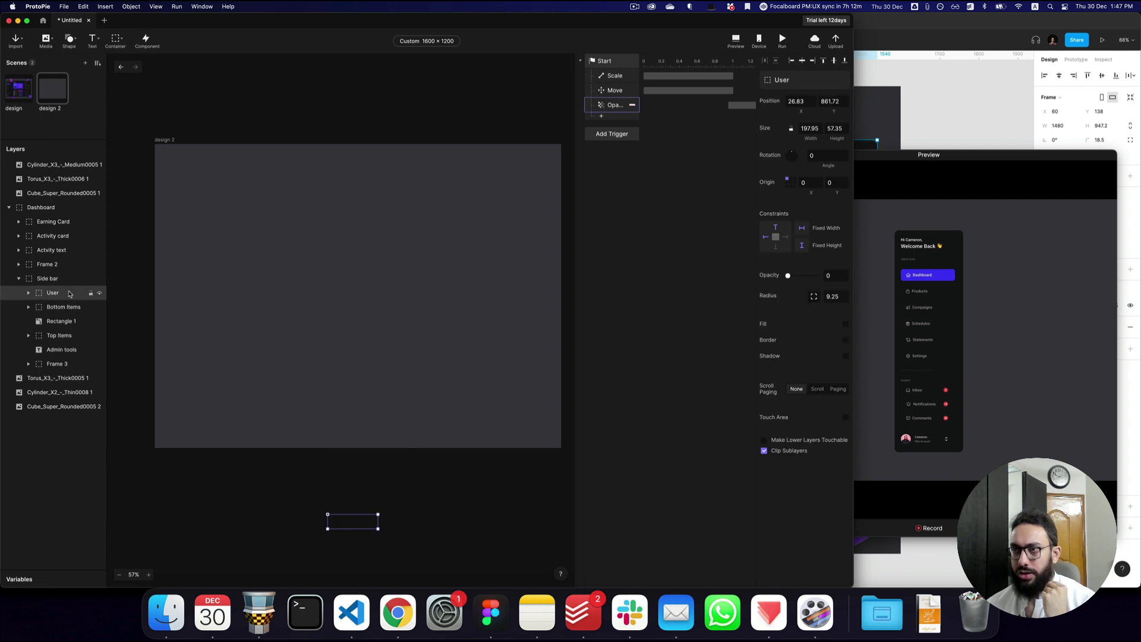
double_click(834, 101)
key("super+c")
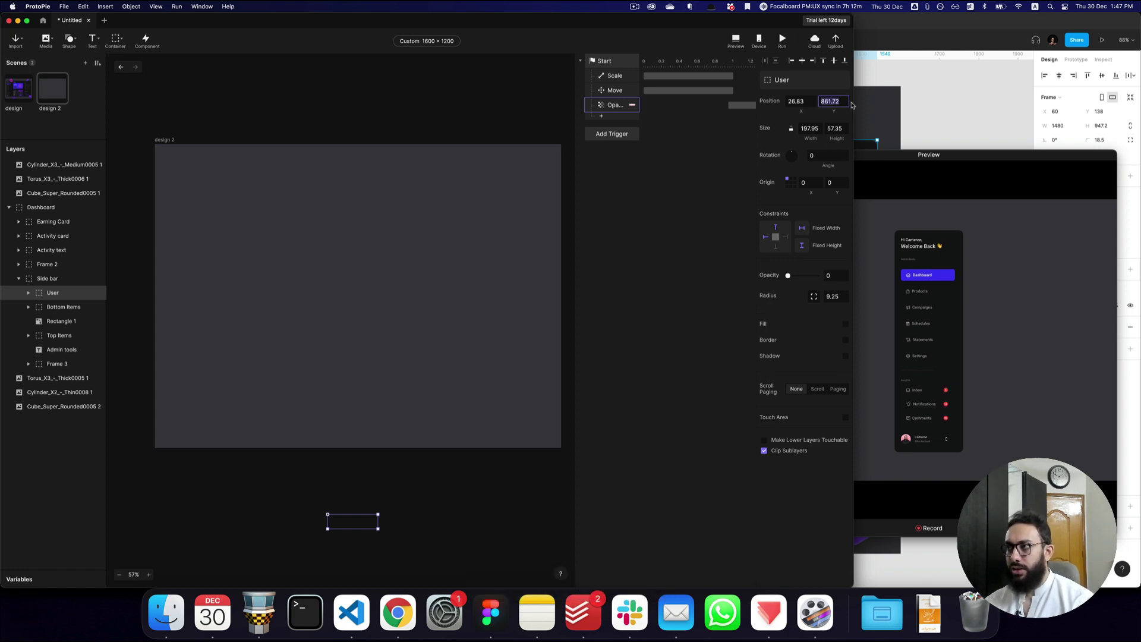
type("900")
key("Return")
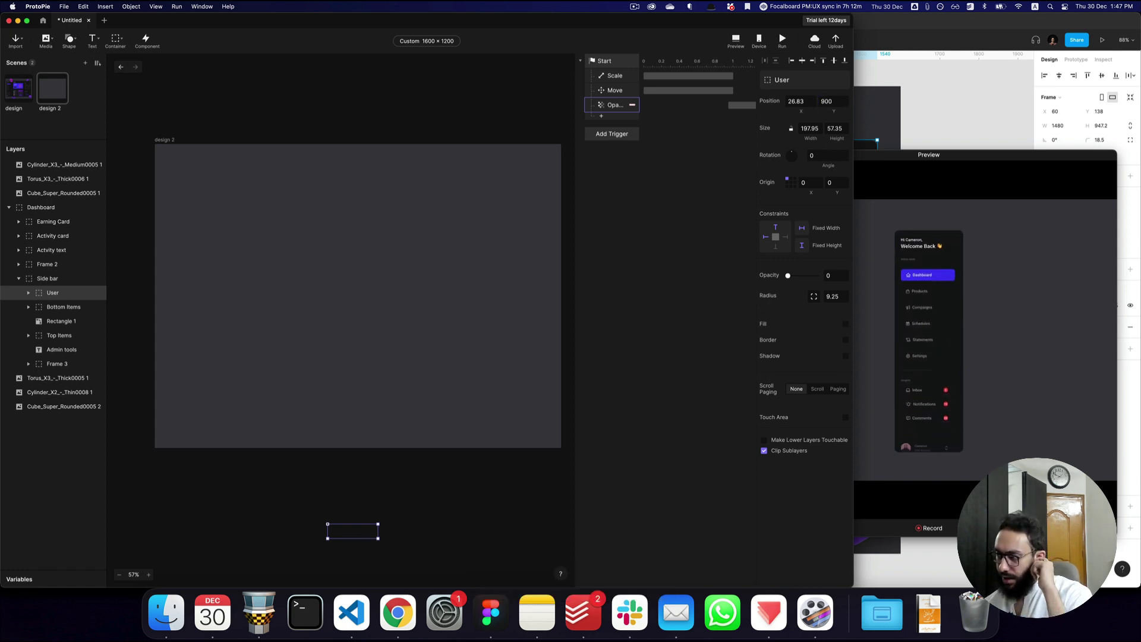
- Add a Move response for the User layer to the Start trigger, with a target Y of 860
left_click(624, 119)
left_click(623, 130)
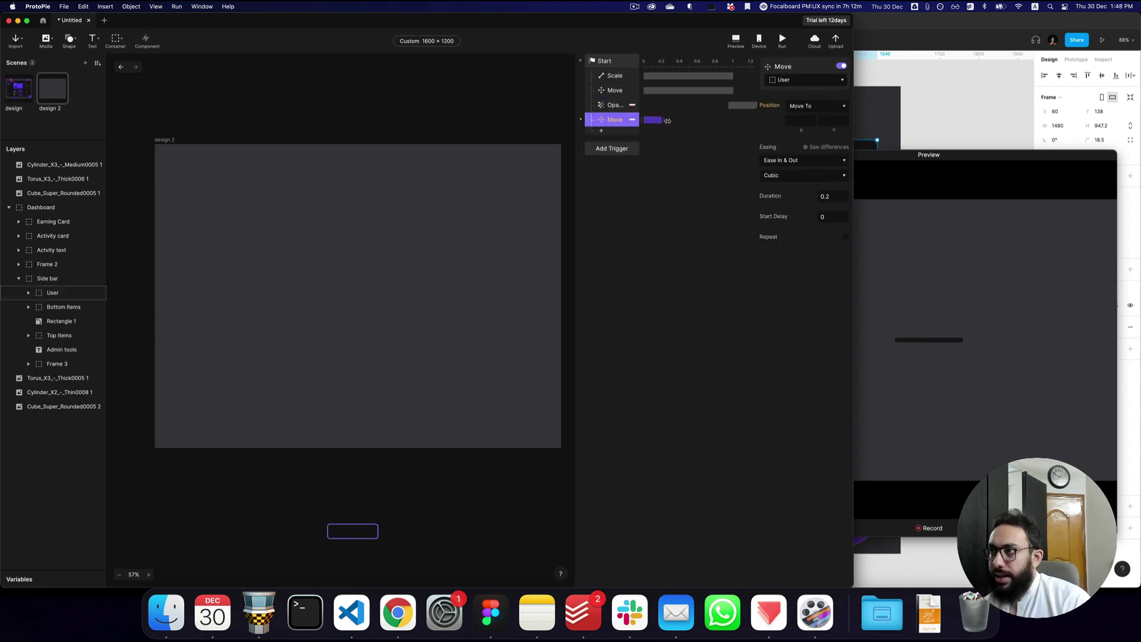
left_click(821, 119)
key("super+v")
key("Return")
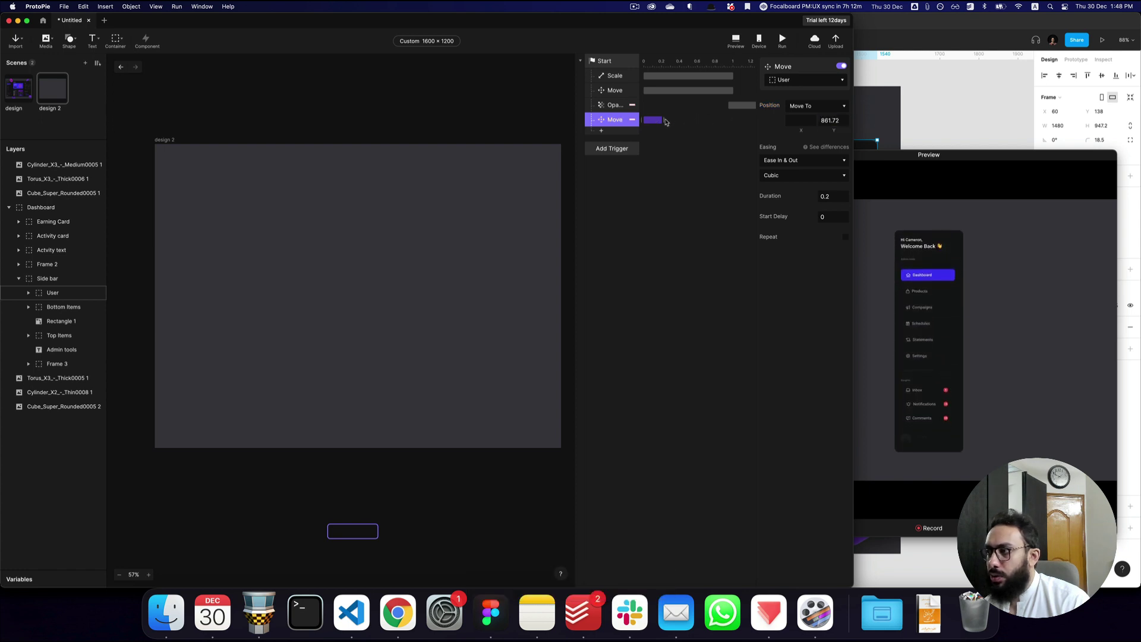
key("super+a")
type("860")
key("Return")
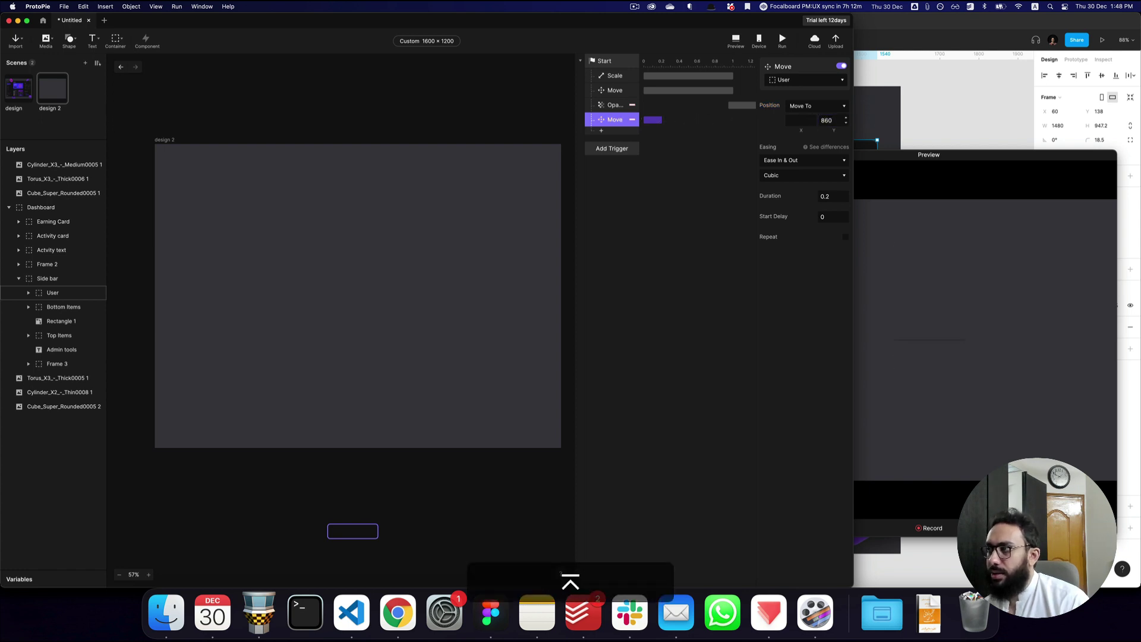
- Set the User Move response's start delay to 1 second
left_click(829, 216)
type("1")
key("Tab")
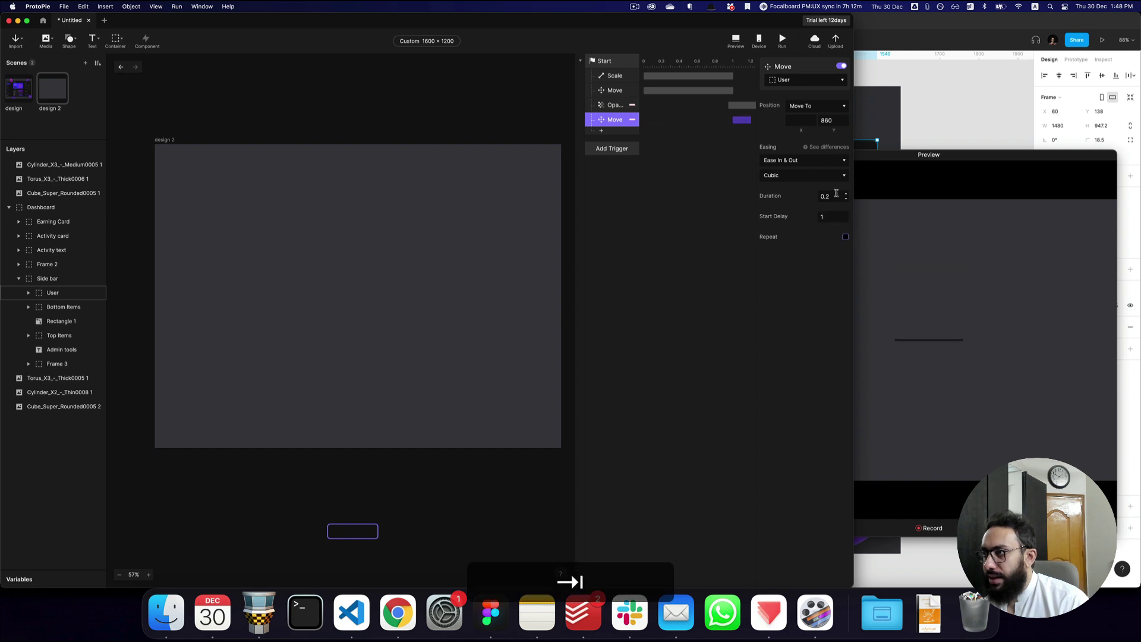
- Set the User Move response's duration to 0.5 seconds and replay the Preview
key("super+a")
type("0.5")
key("Return")
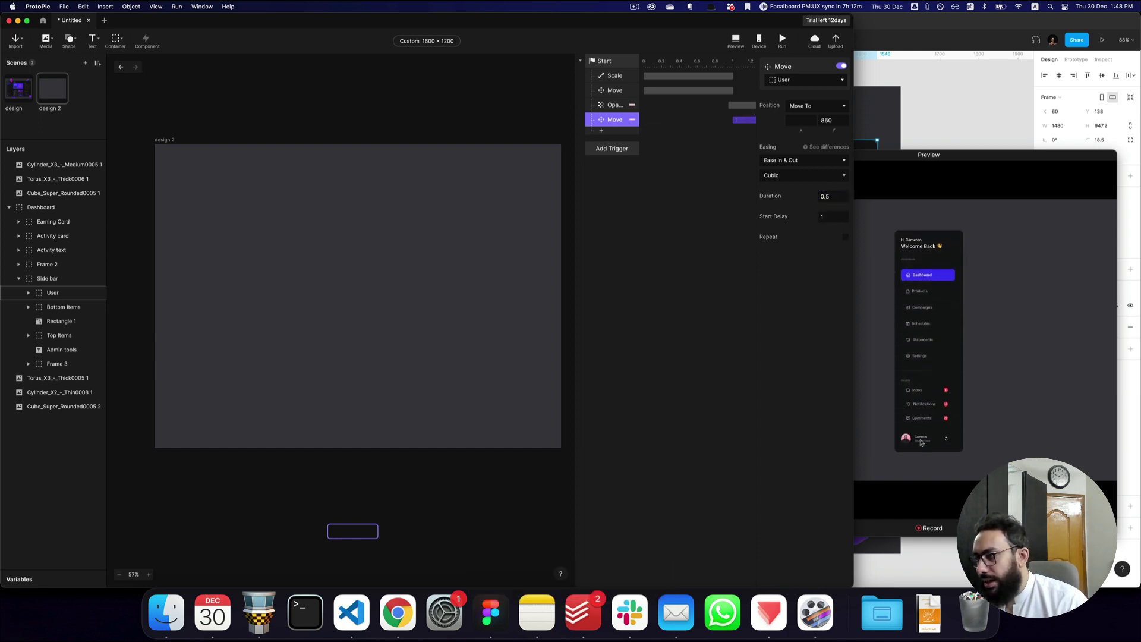
left_click(942, 443)
key("shift+super+r")
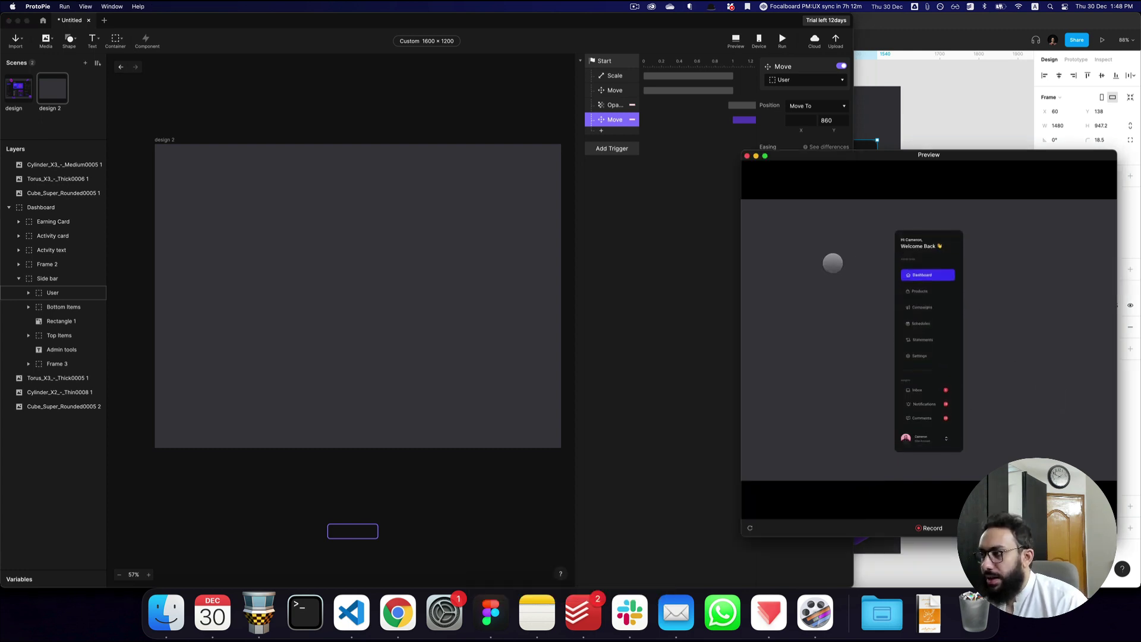
- Adjust the User Move response's target Y to 870, checking the animation in the Preview
left_click(828, 120)
key("shift+Up")
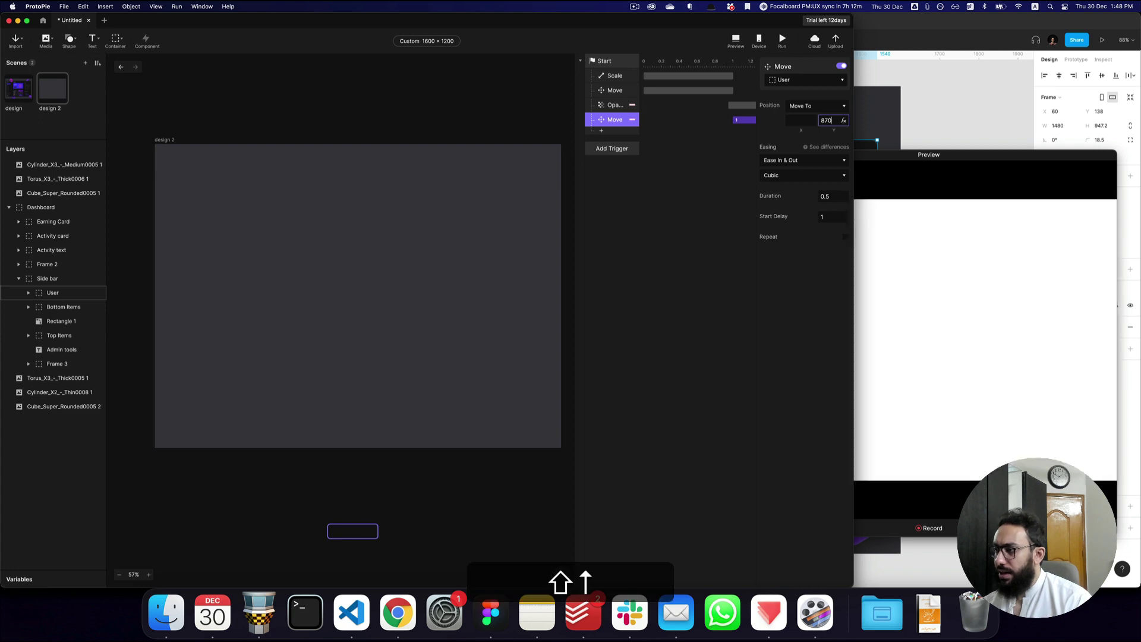
key("shift+Up")
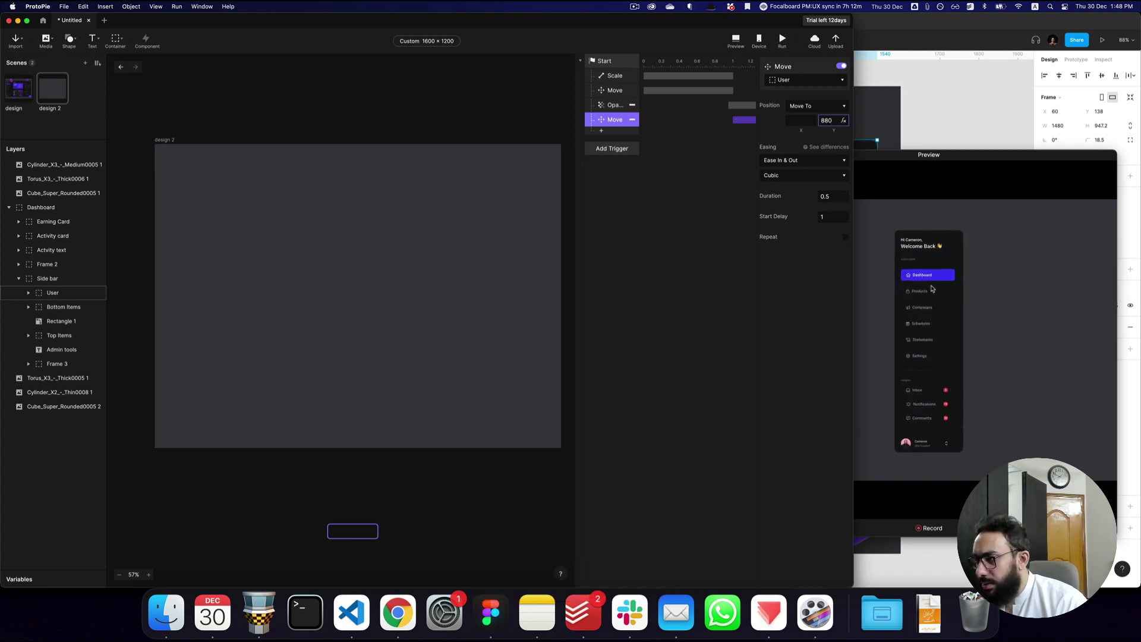
key("shift+Down")
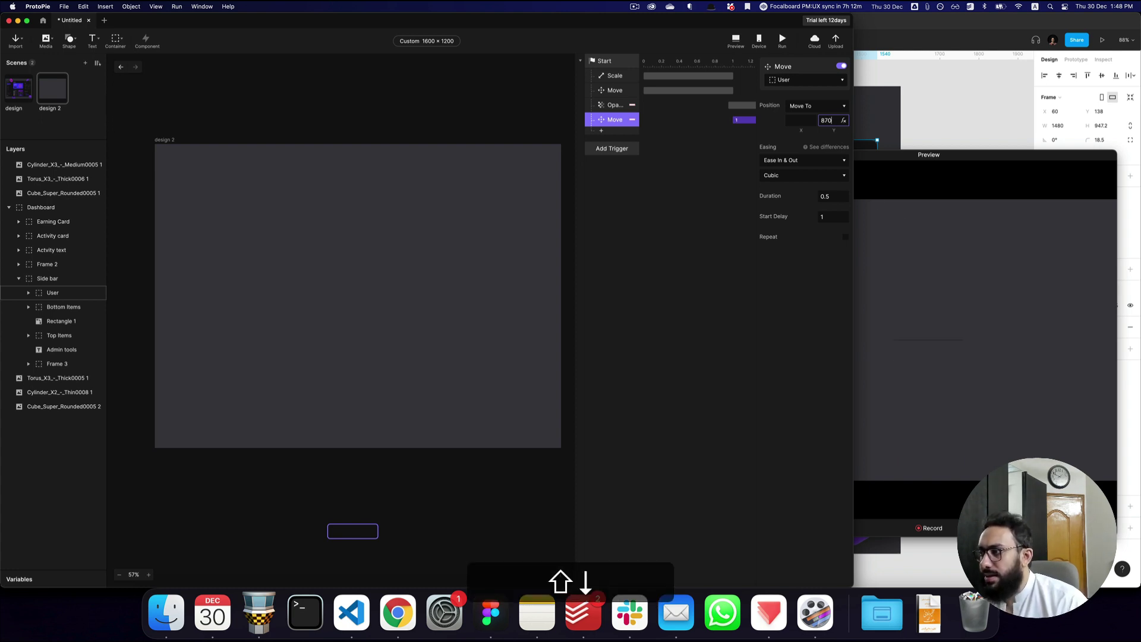
left_click(985, 290)
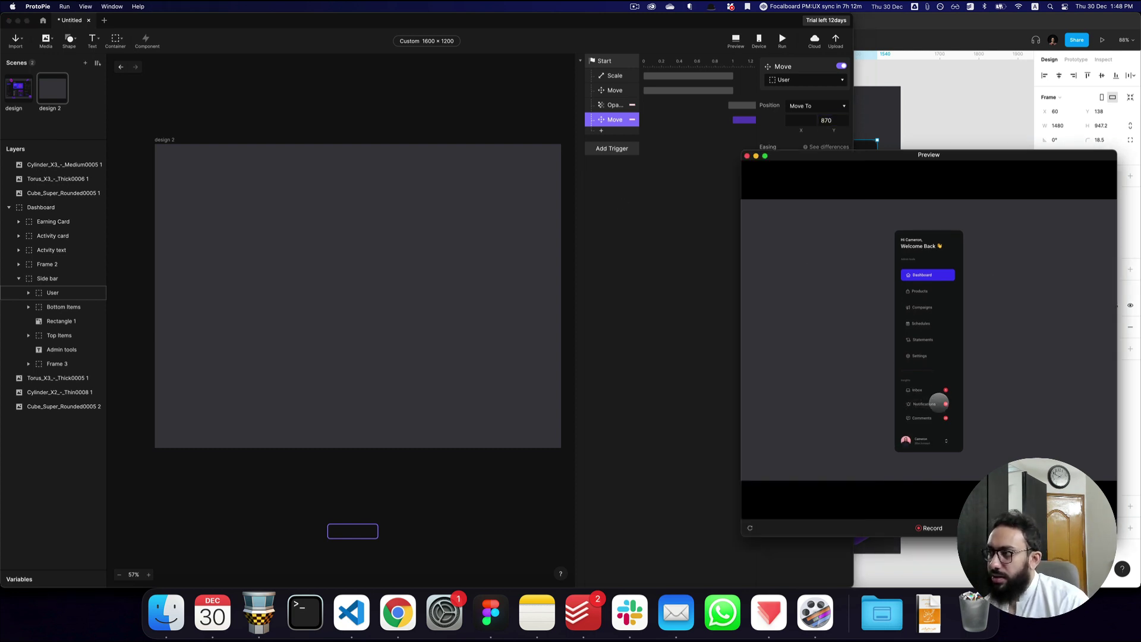
left_click(673, 173)
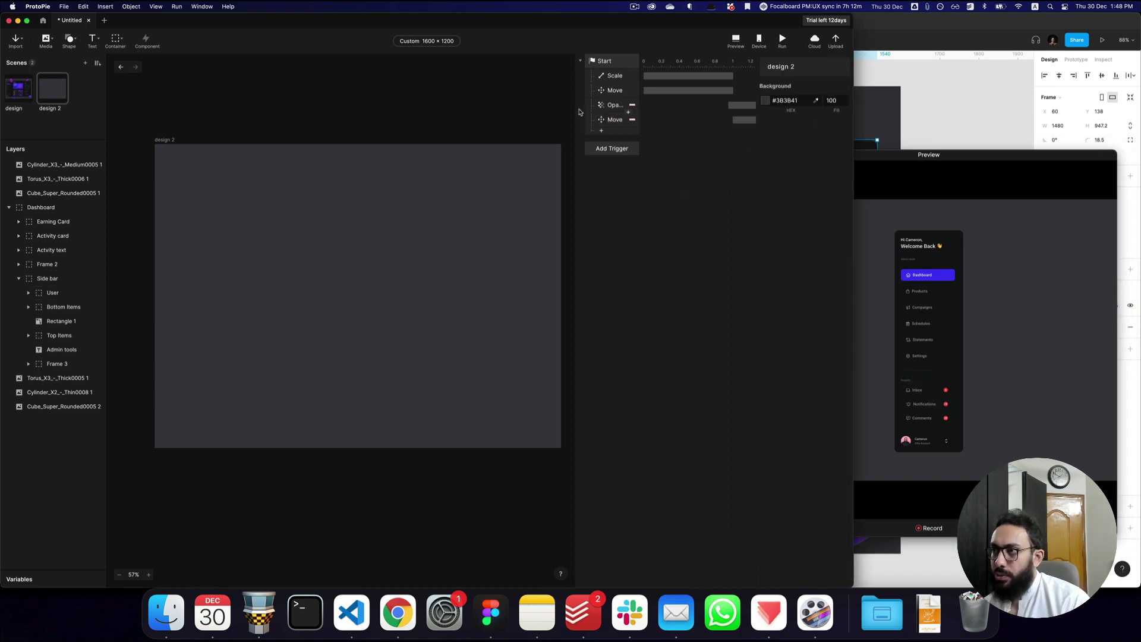
- Set the User Opacity response's start delay to 1 second
scroll(660, 109, "right", 3)
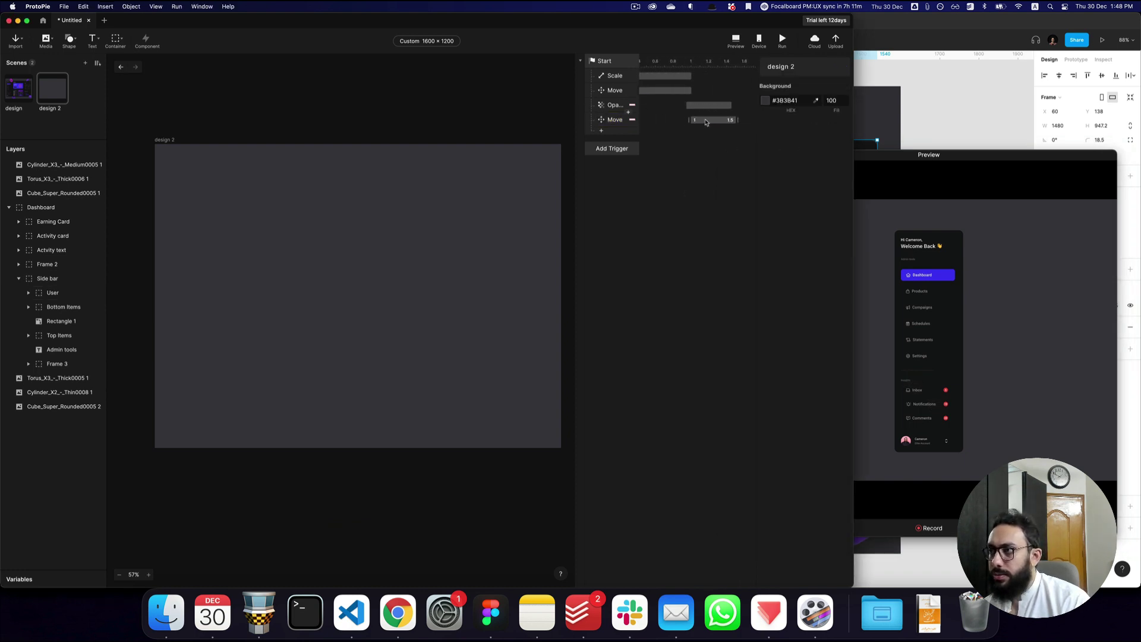
left_click(702, 107)
left_click(832, 210)
key("cmd+a")
type("1")
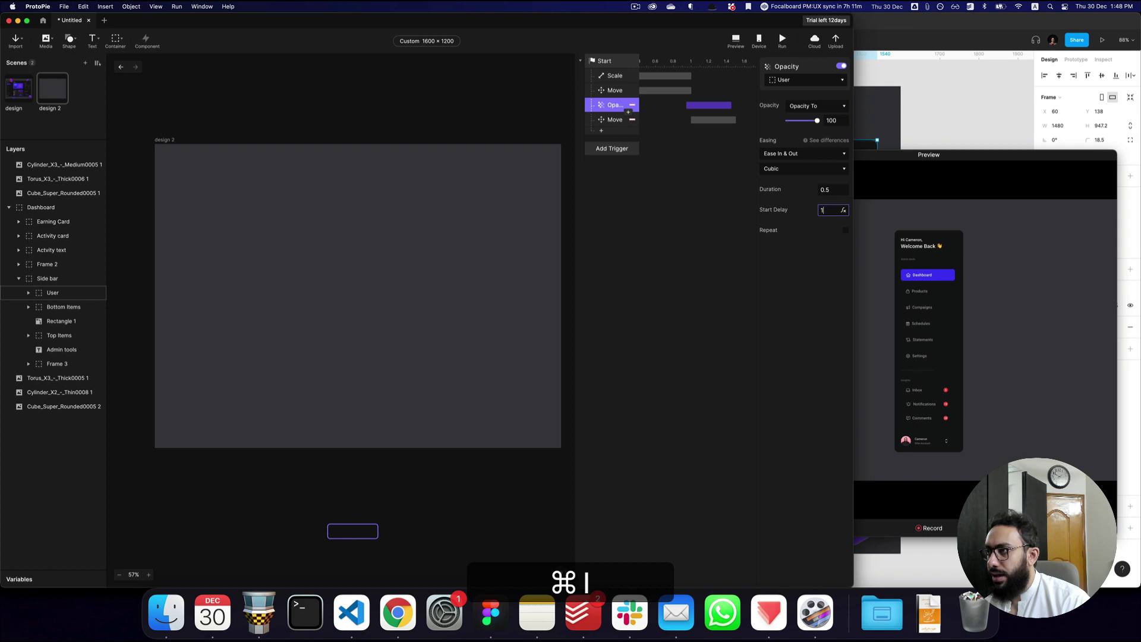
key("Tab")
left_click(709, 201)
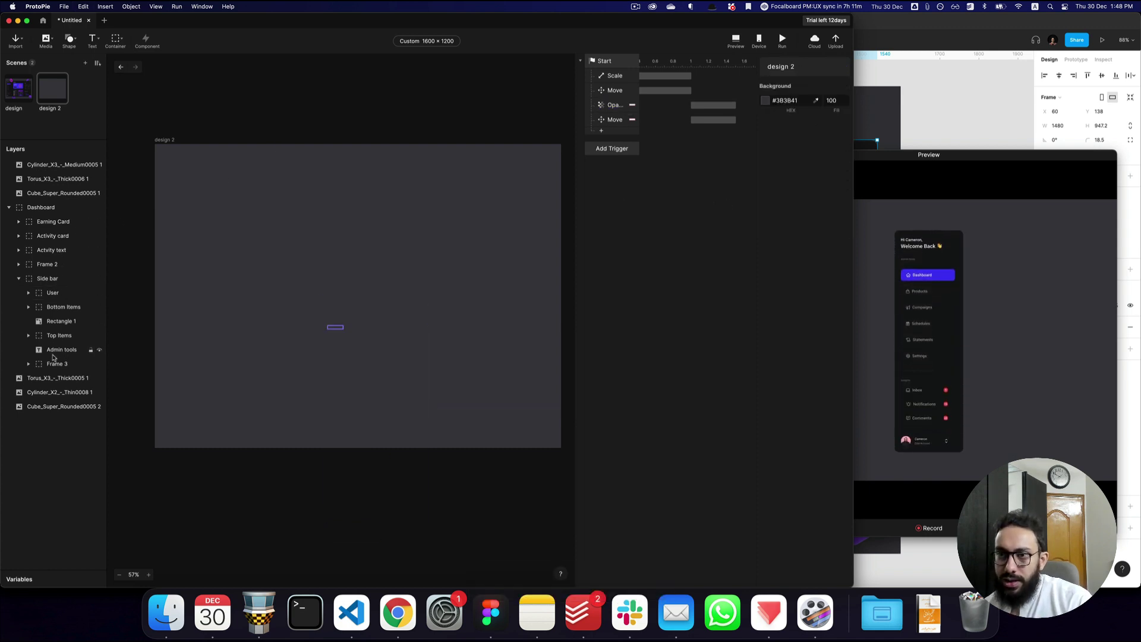
- Check which sidebar elements the layers inside Side bar correspond to, and rename Frame 3 as Welcome
left_click(63, 306)
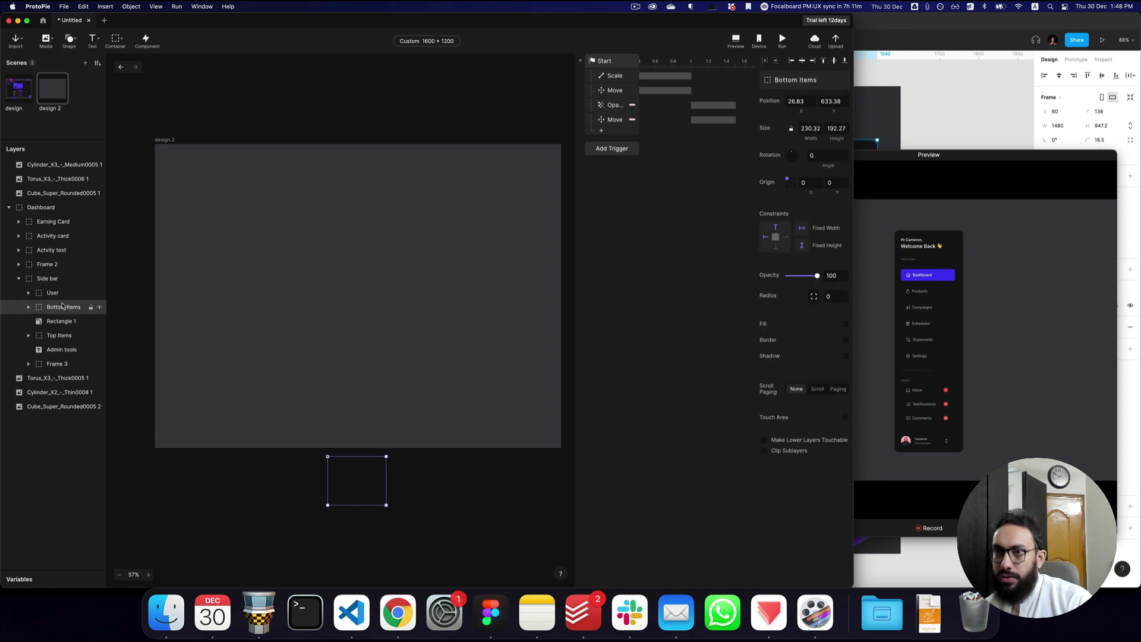
left_click(60, 337)
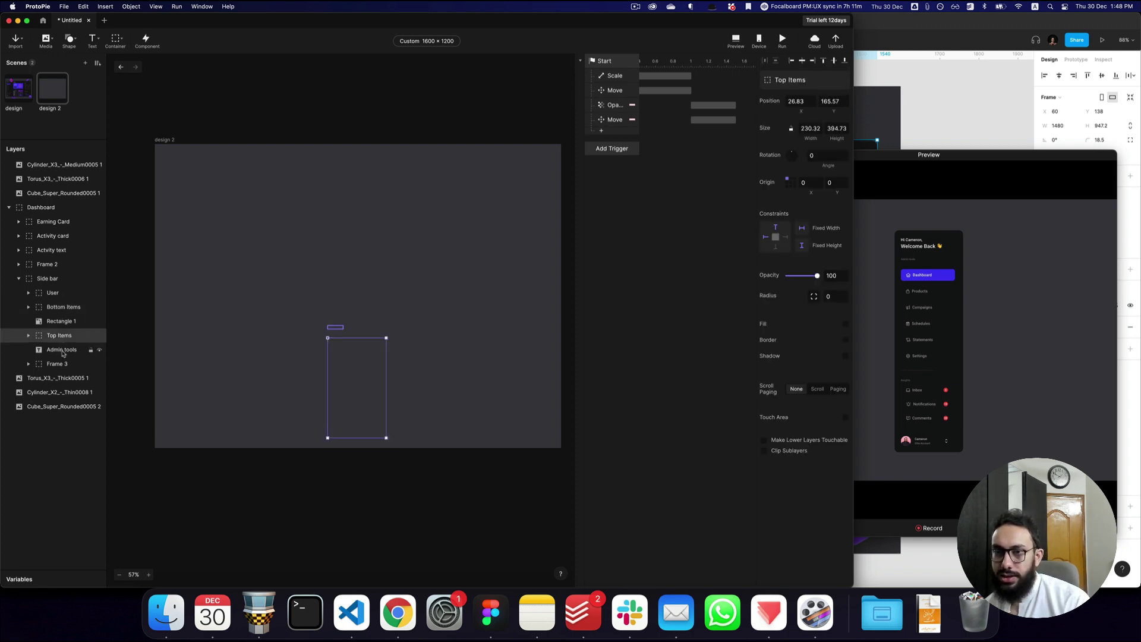
left_click(63, 352)
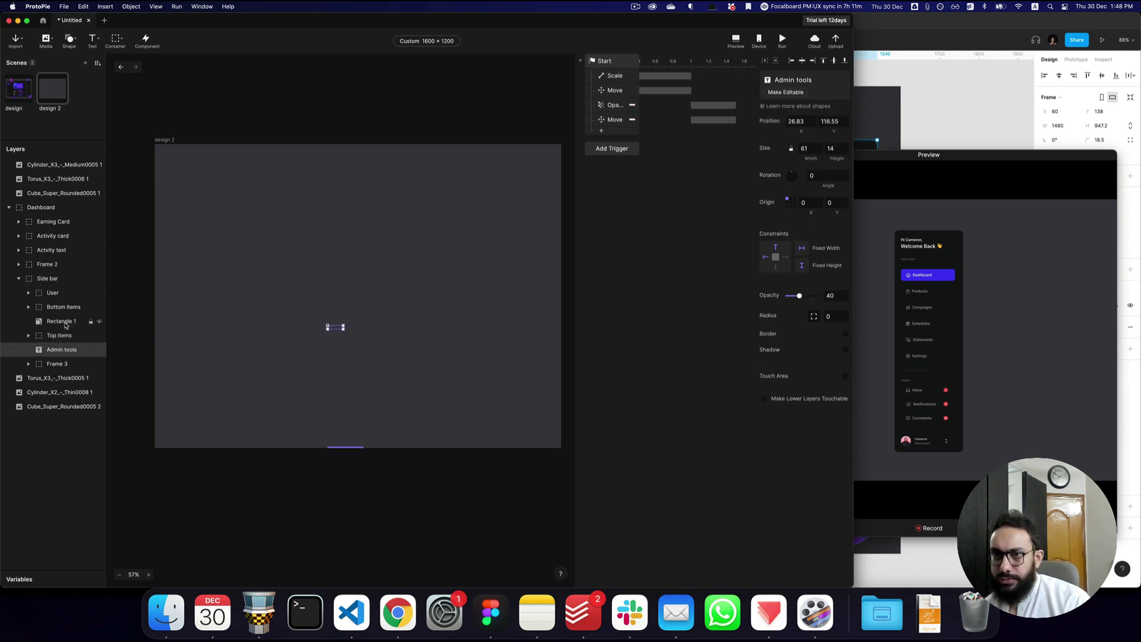
left_click(58, 363)
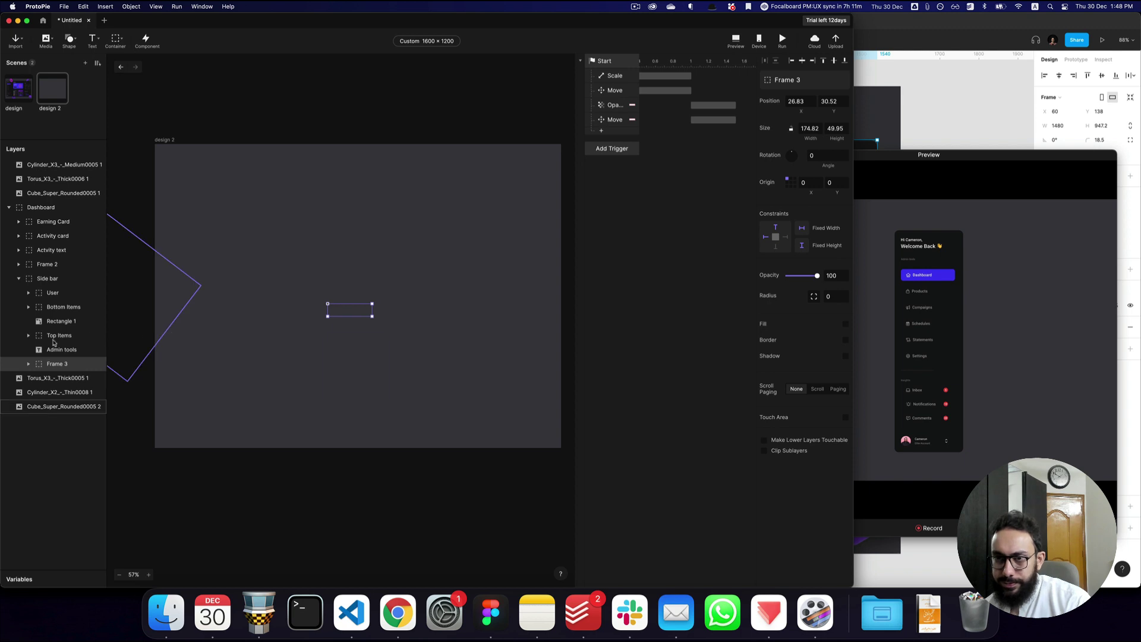
left_click(28, 365)
left_click(27, 365)
key("cmd+r")
type("Welcome")
key("Return")
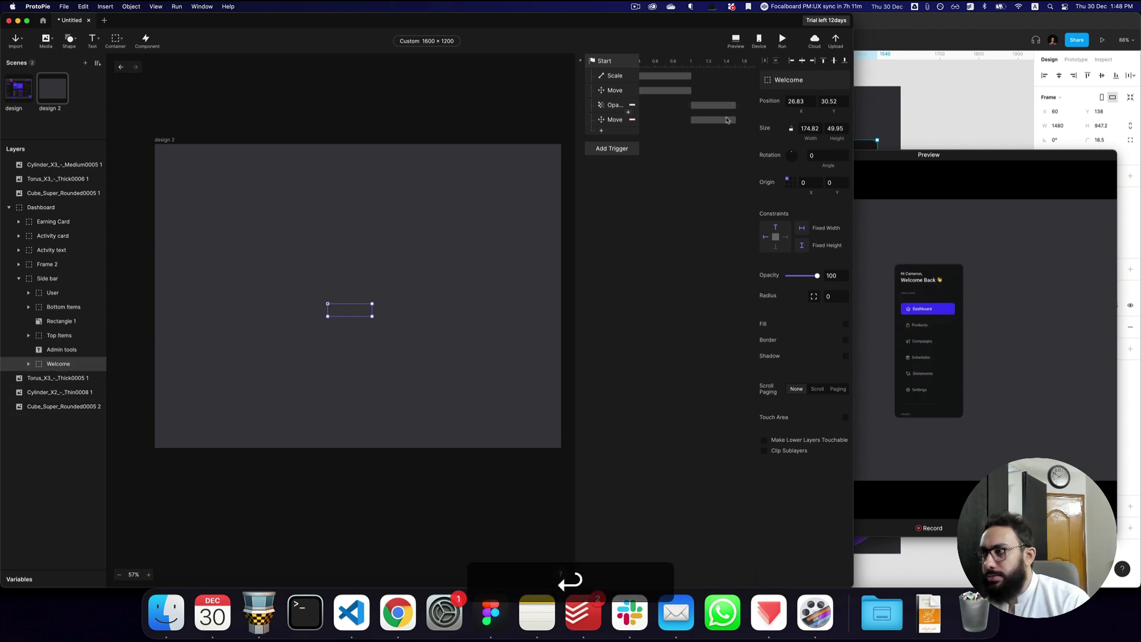
- Copy the Welcome layer's Y position, and set its starting Y to 60 and its opacity to 0
key("shift")
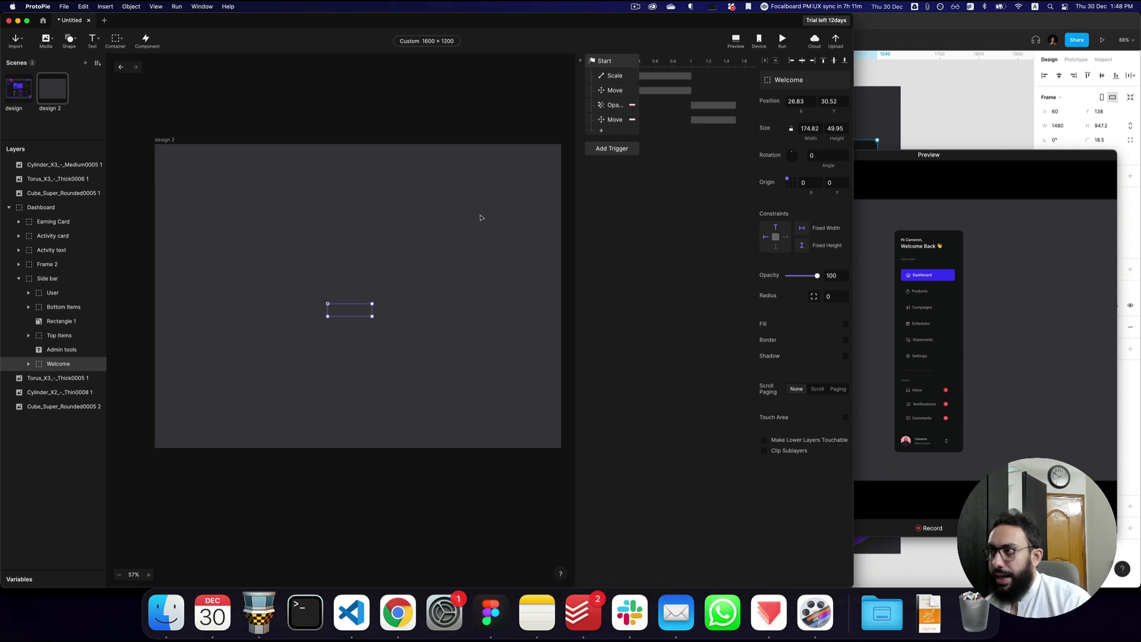
left_click(837, 101)
key("super+a")
key("super+c")
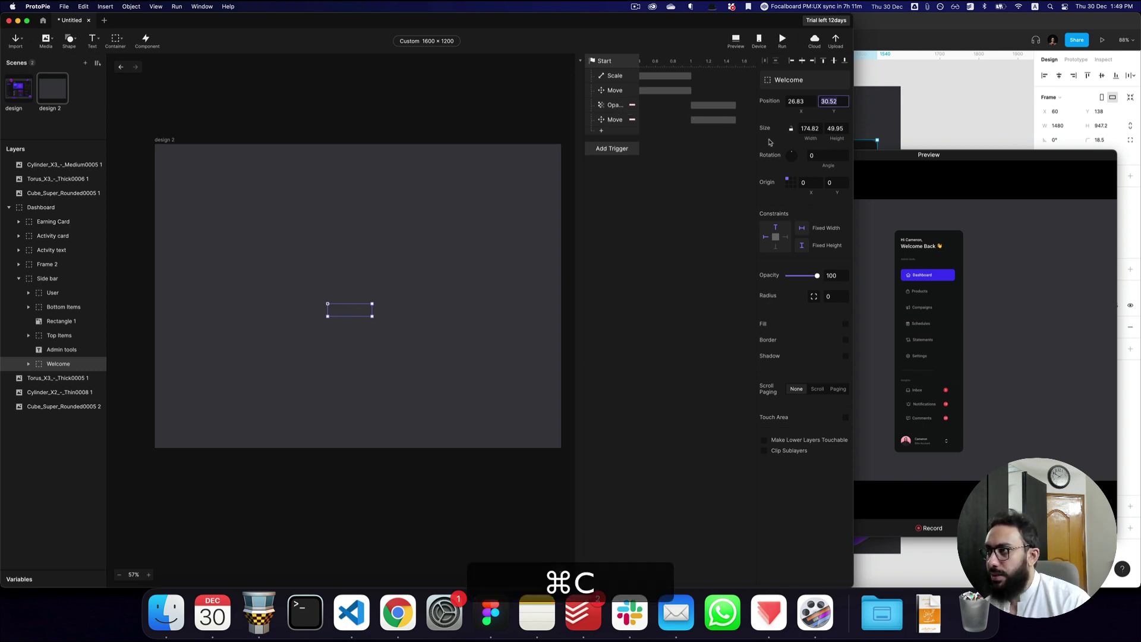
type("30")
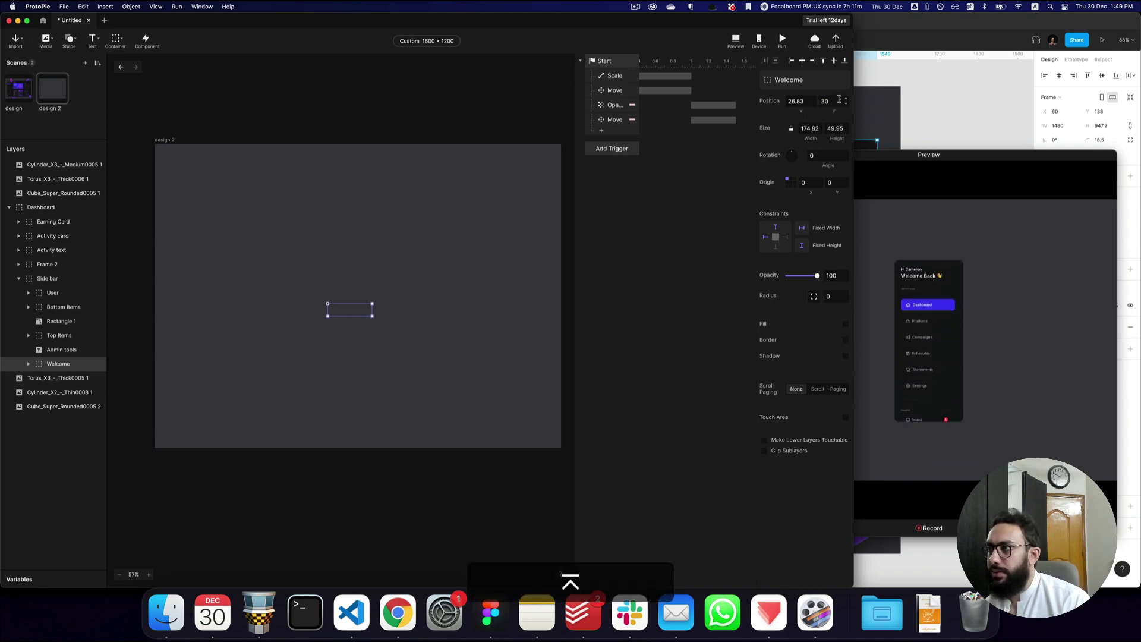
key("super+a")
type("60")
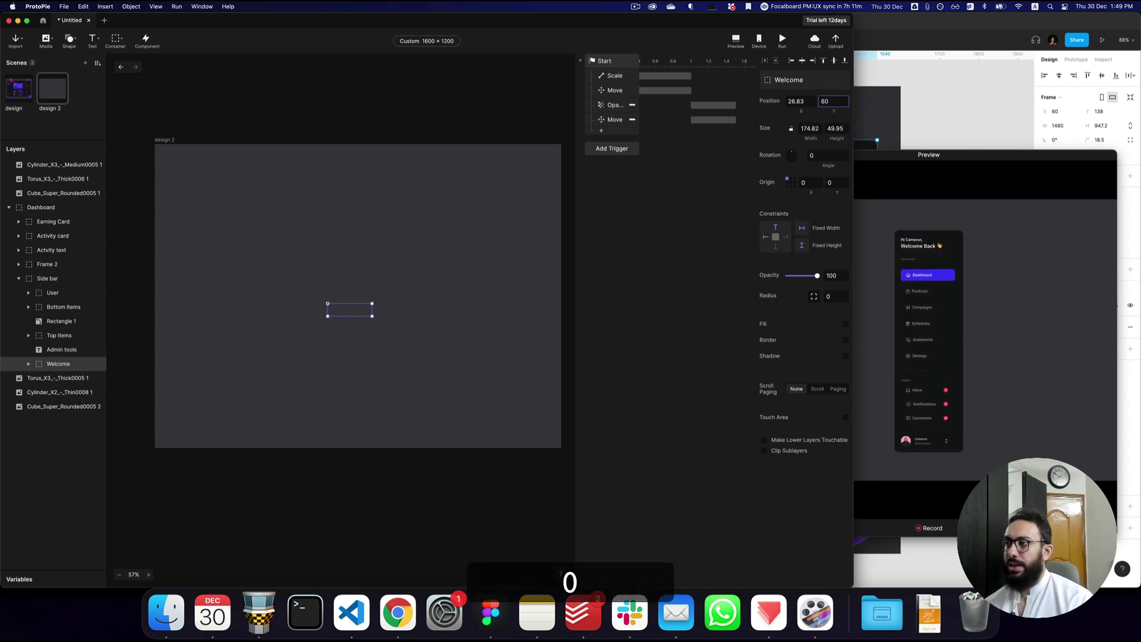
key("Return")
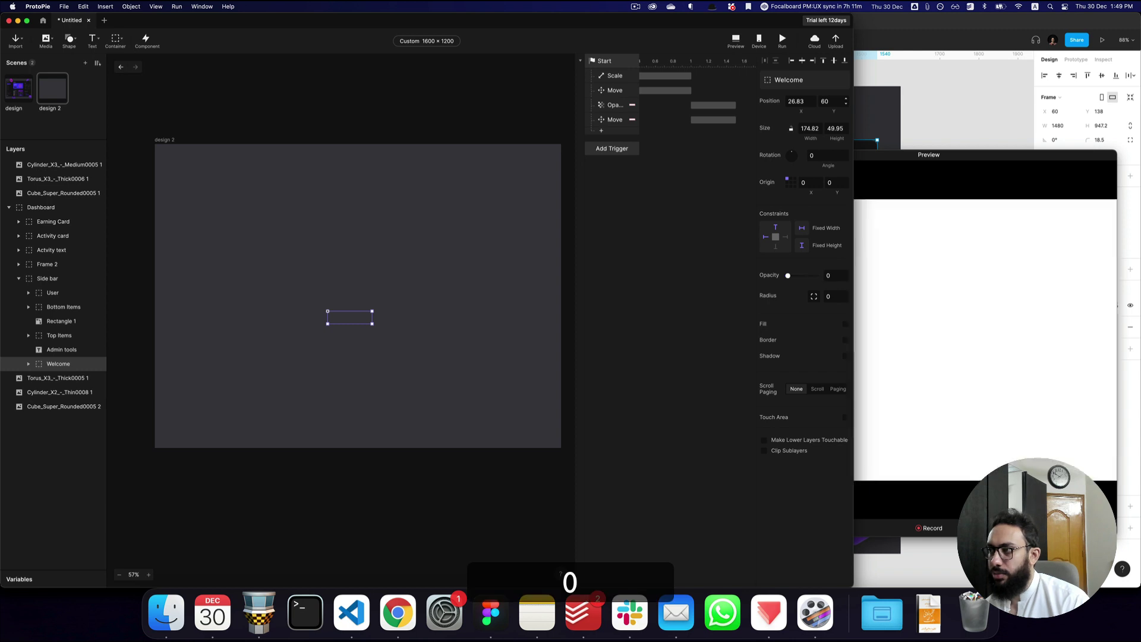
- Duplicate the User layer's Opacity and Move responses together in the Start trigger
left_click(609, 107)
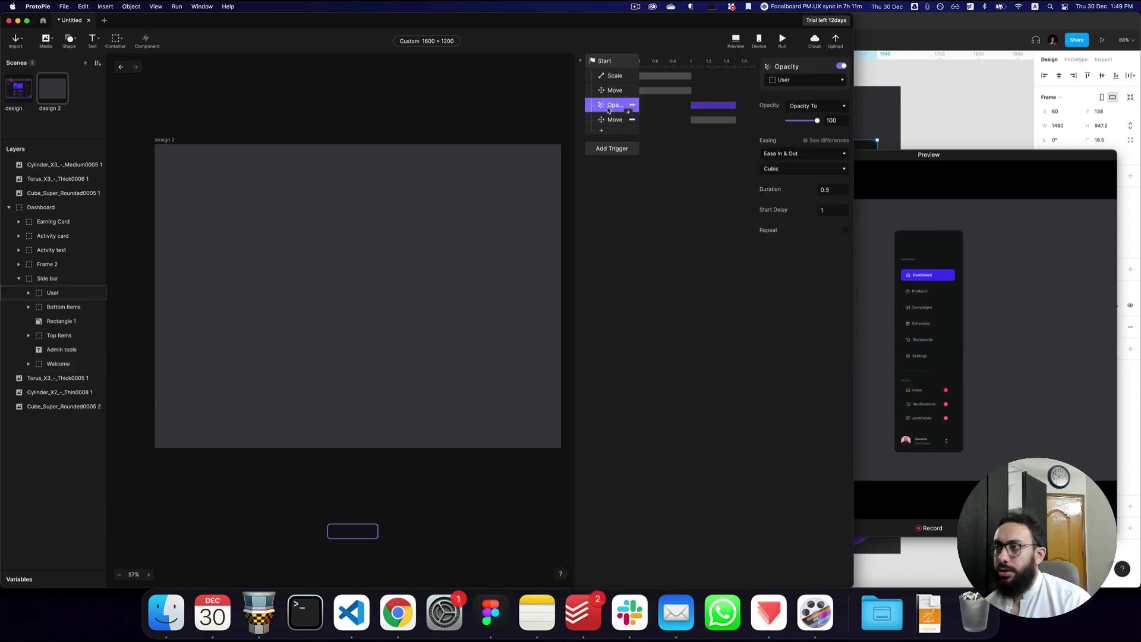
left_click(612, 120, "shift")
key("shift+super+d")
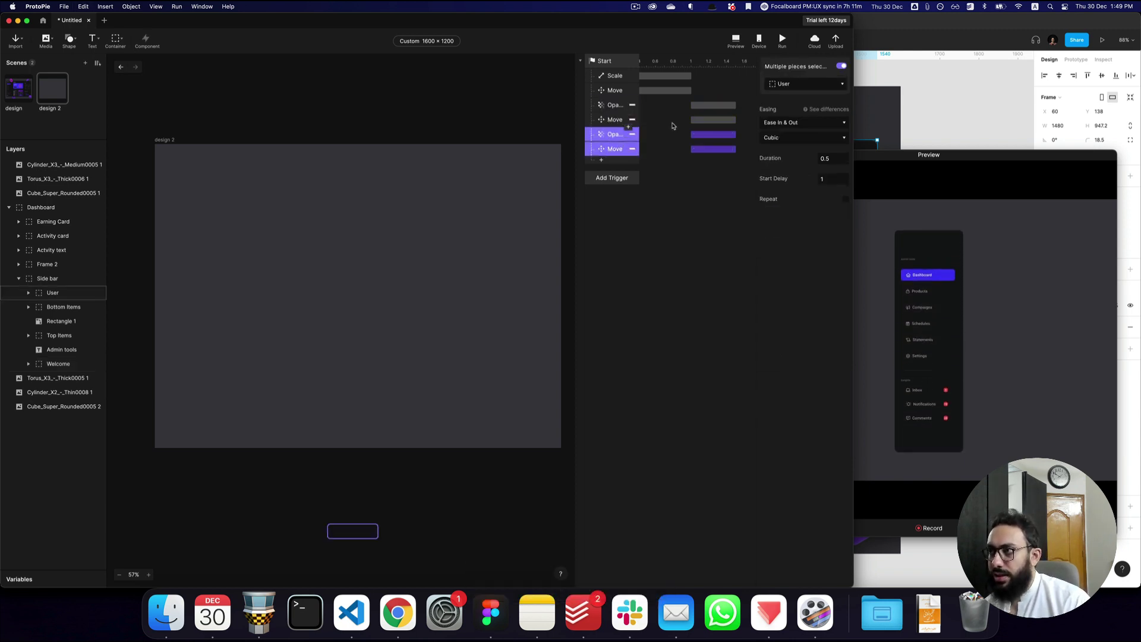
left_click(724, 189)
- Change the target layer of the duplicated Opacity response to Welcome
left_click(719, 136)
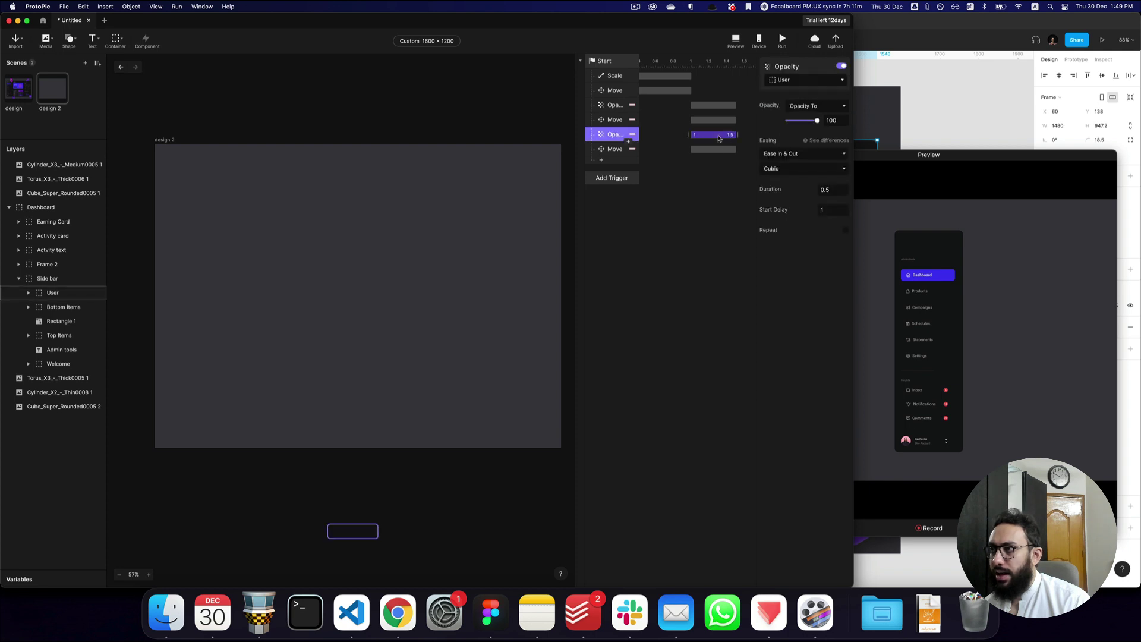
left_click(812, 80)
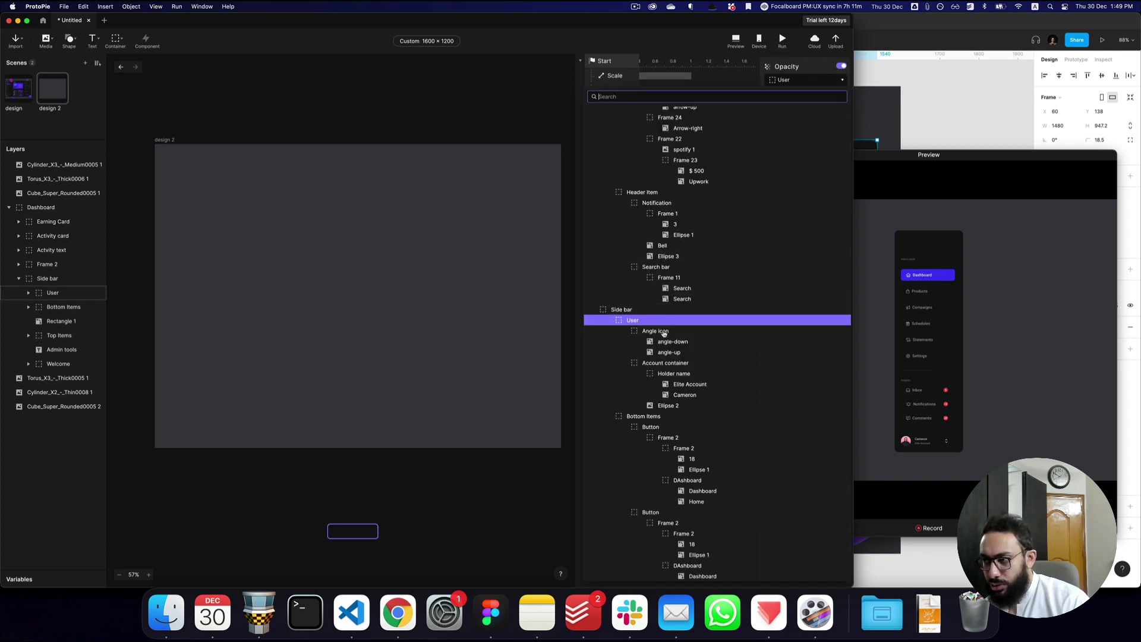
scroll(665, 330, "down", 9)
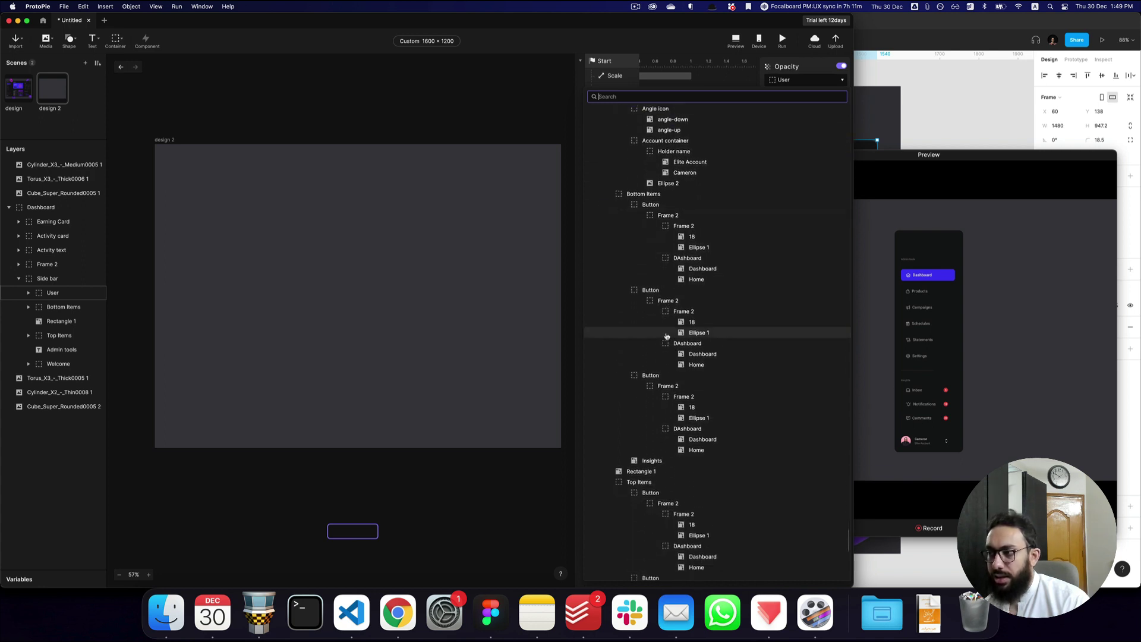
type("wel")
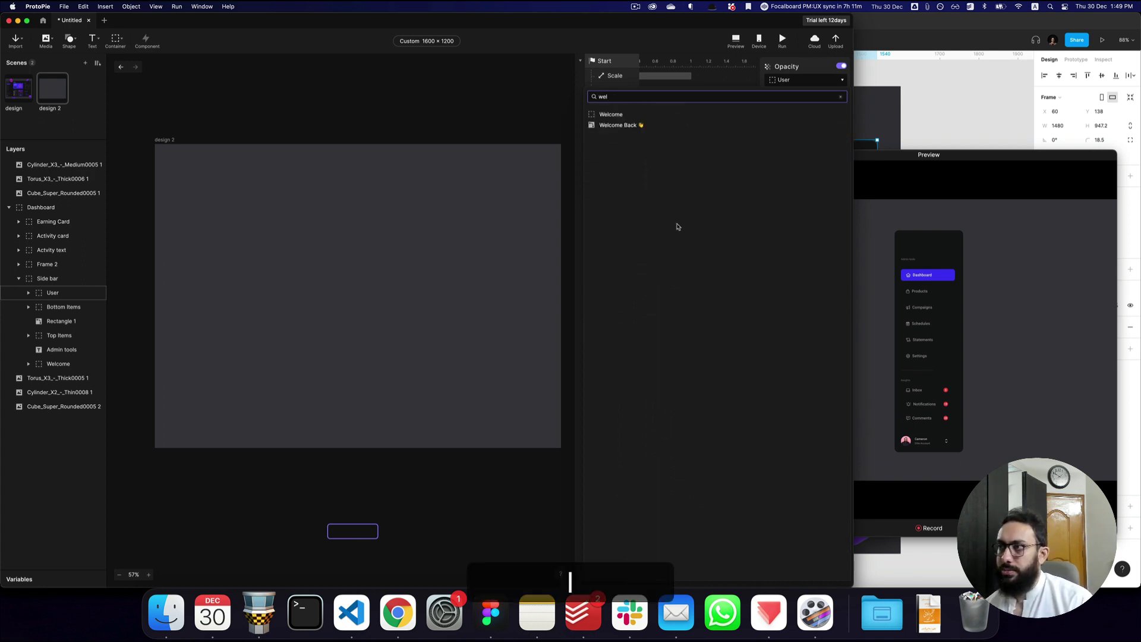
left_click(621, 115)
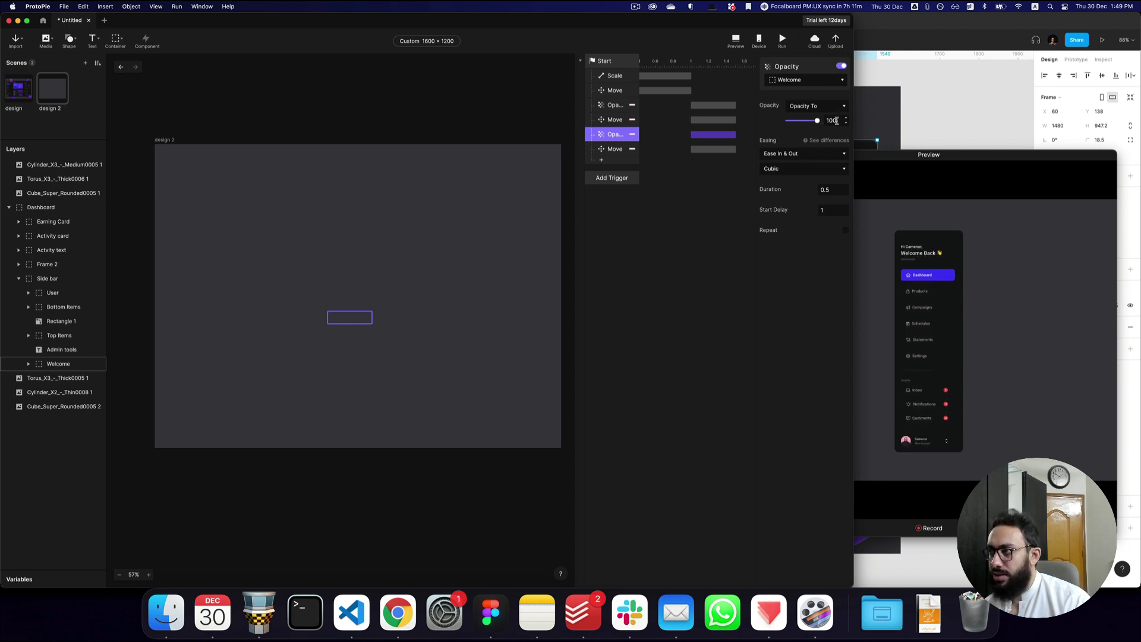
- Retarget the duplicated Move response to the Welcome layer and set its target Y to 30
left_click(715, 149)
left_click(808, 79)
type("wel")
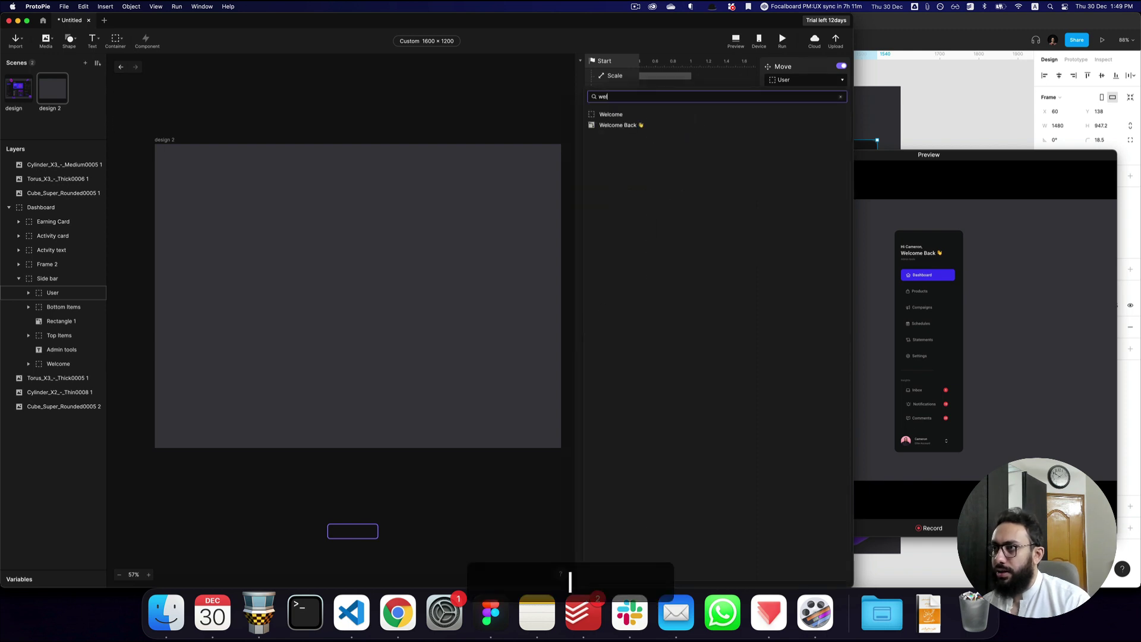
key("Down")
key("Return")
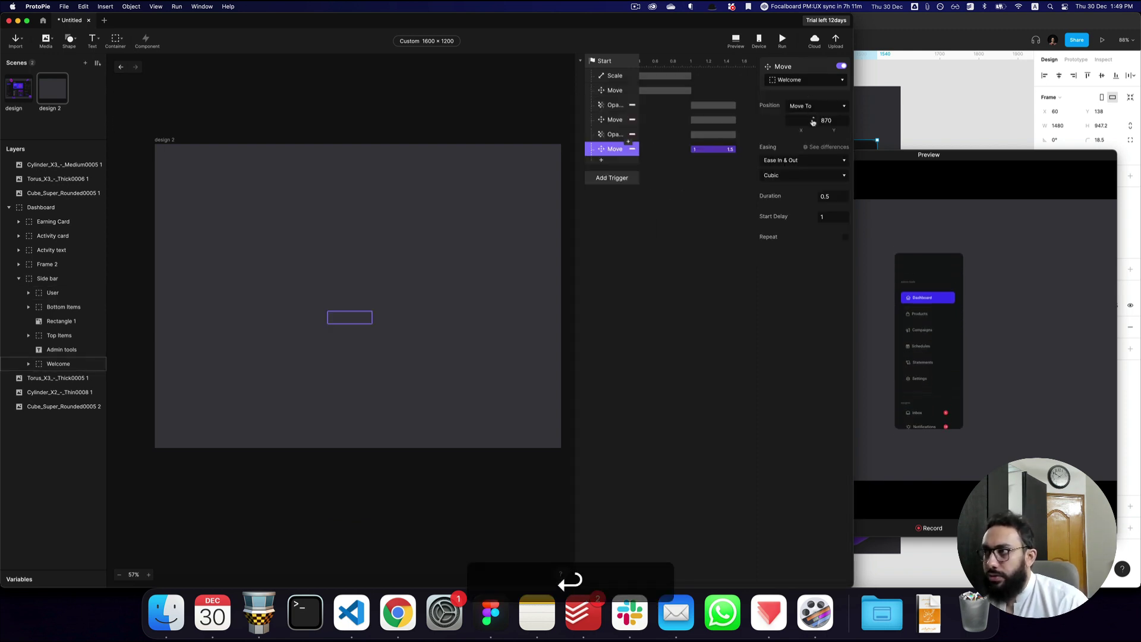
key("super+a")
type("30")
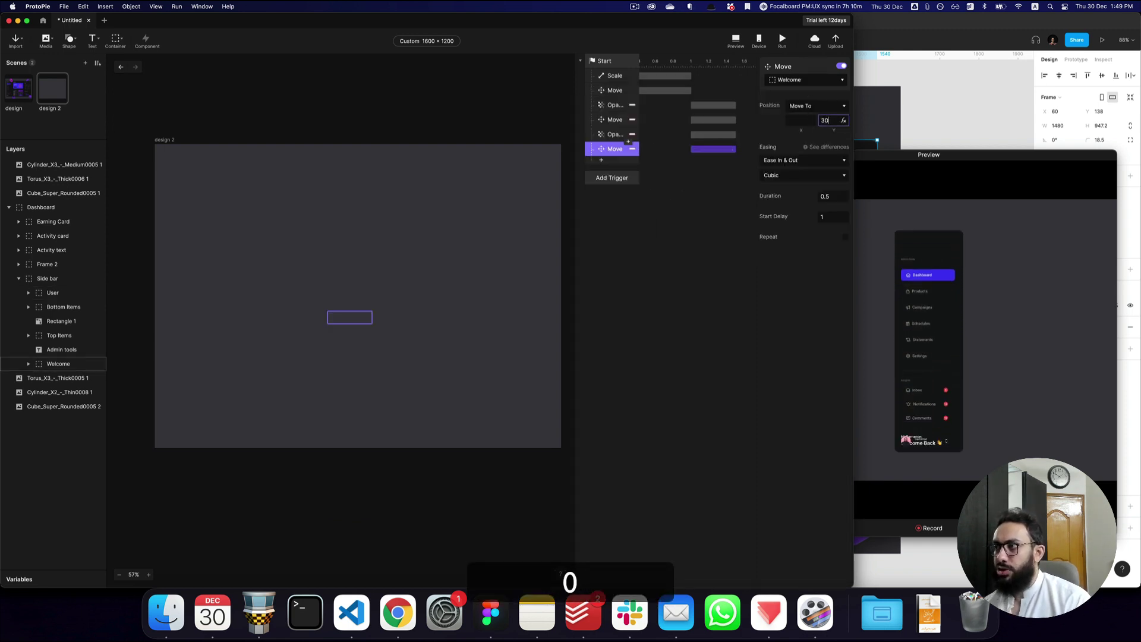
key("Return")
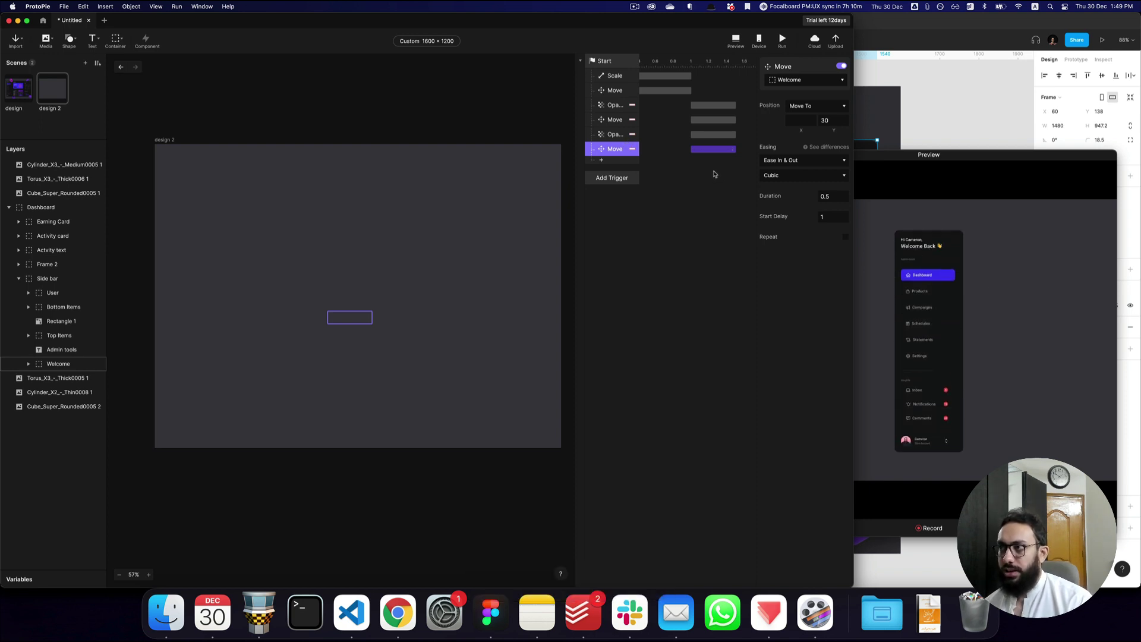
- Duplicate the Welcome layer's Opacity and Move responses and assign both copies to the Top Items layer
left_click(602, 135, "shift")
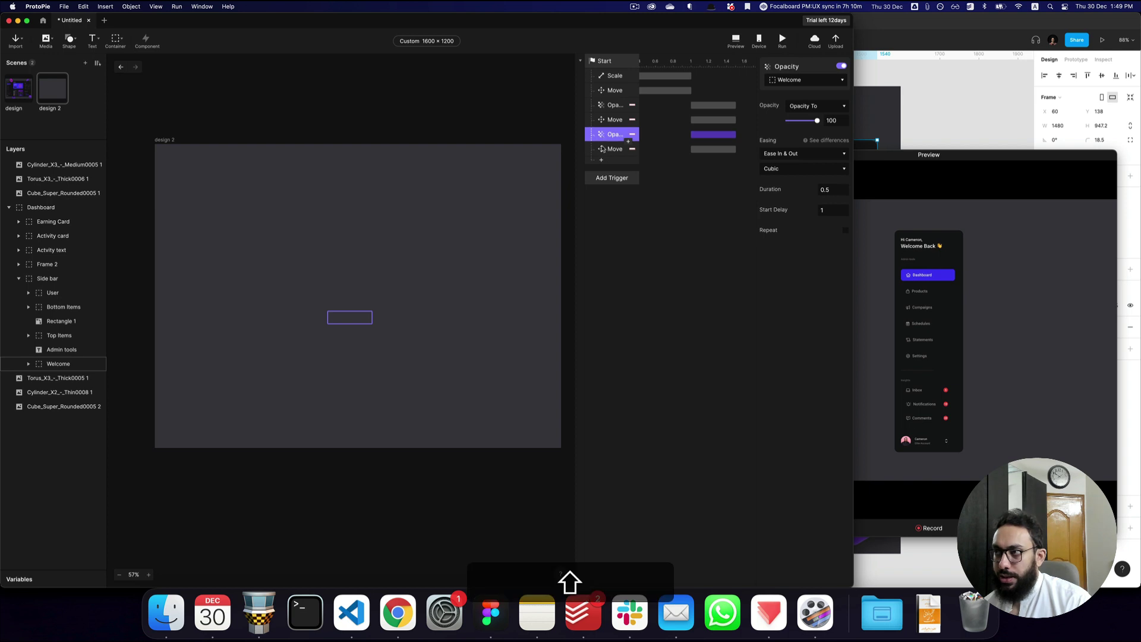
key("super+d")
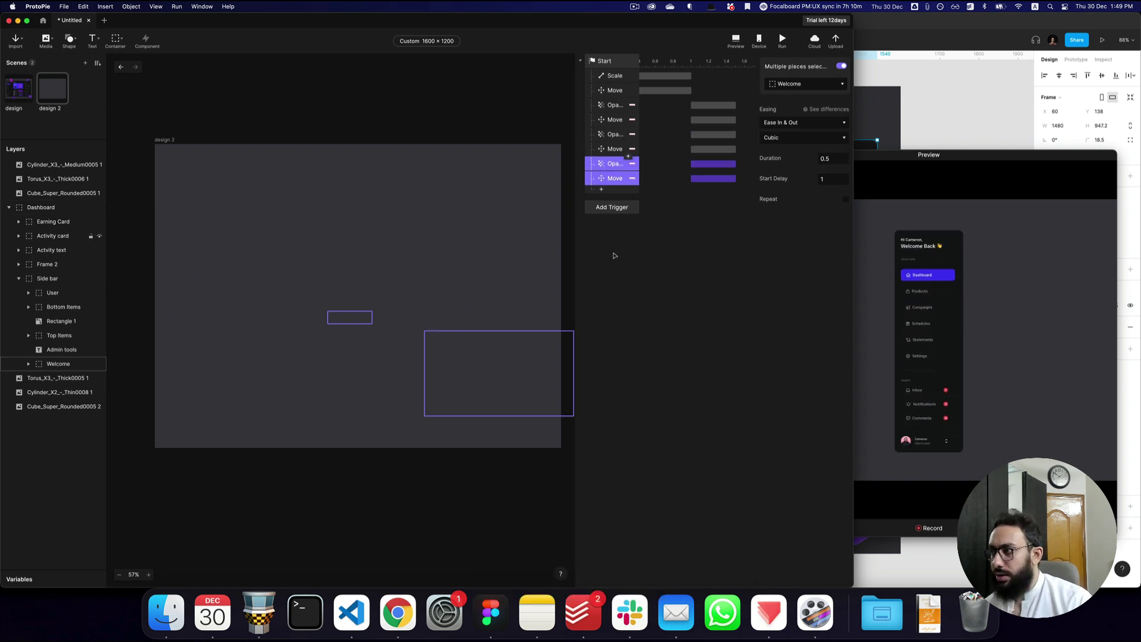
left_click(803, 84)
type("top")
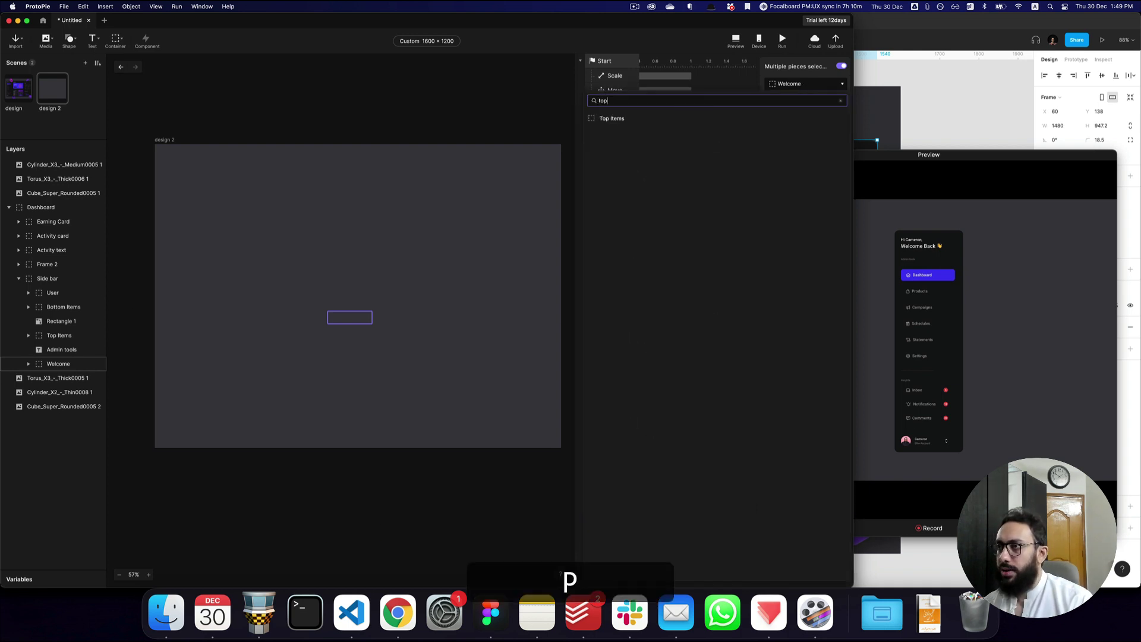
left_click(767, 119)
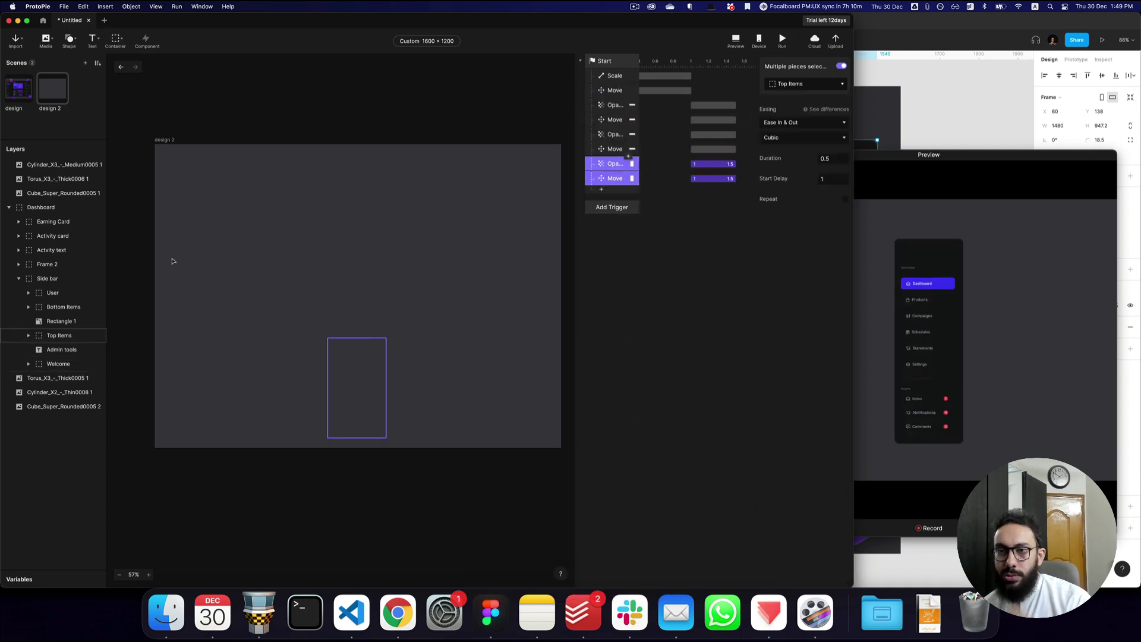
- Round the Top Items layer's Y position to 166 and offset it by 60
left_click(60, 338)
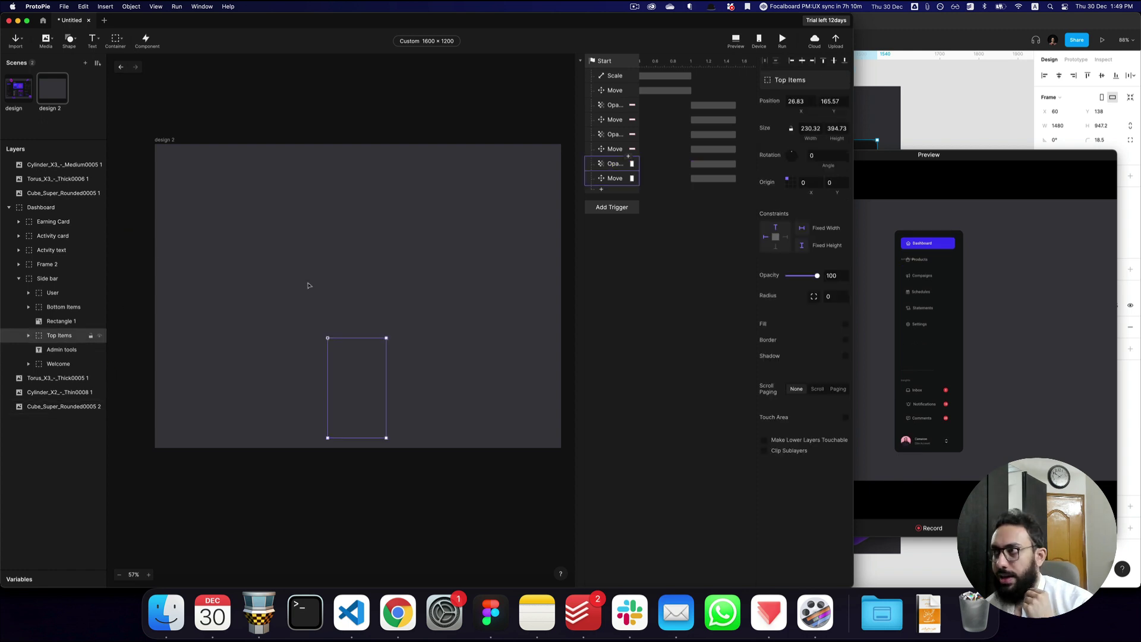
left_click(834, 101)
key("super+a")
key("super+c")
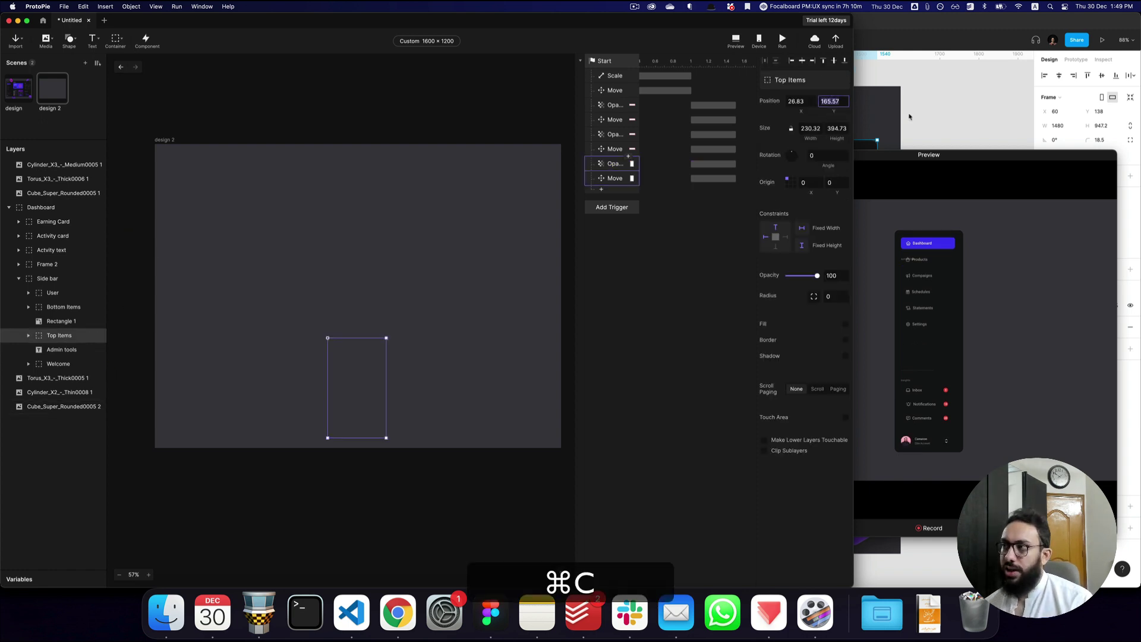
type("166")
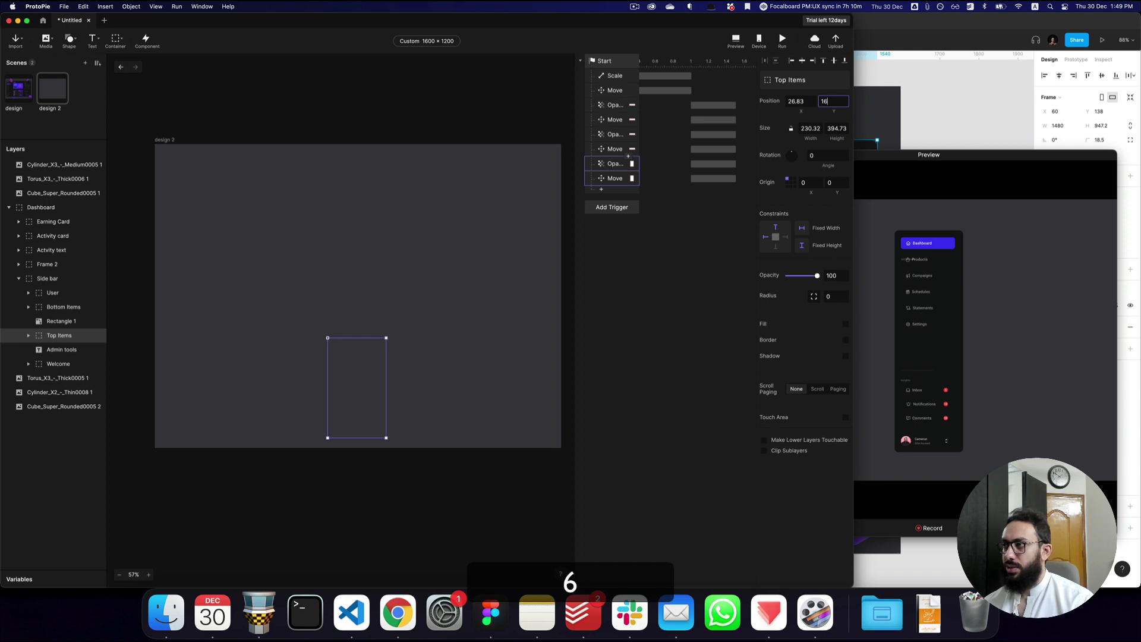
key("Return")
left_click(834, 101)
key("shift+equal")
type("60")
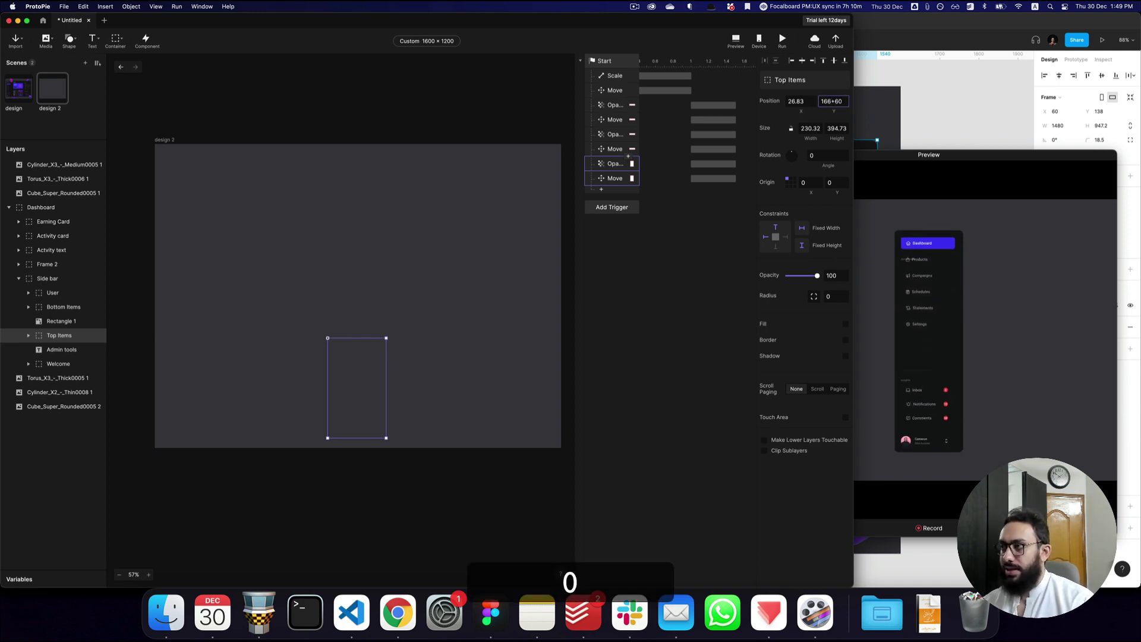
key("Return")
- Set the target Y of the Top Items layer's Move response to 166 and preview the animation
left_click(707, 178)
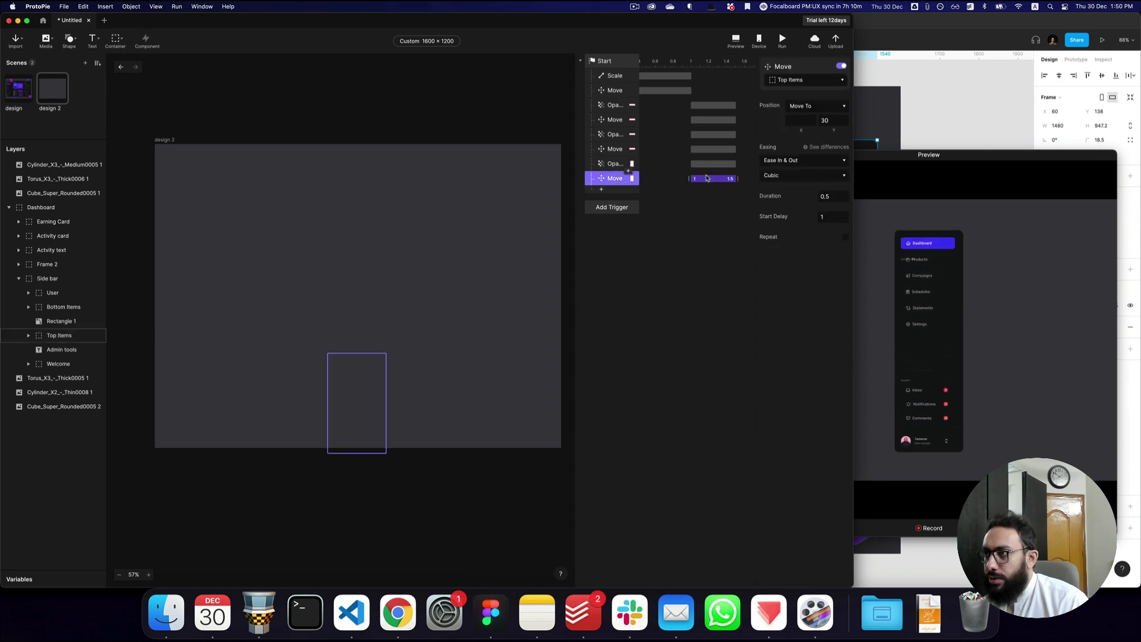
key("super+v")
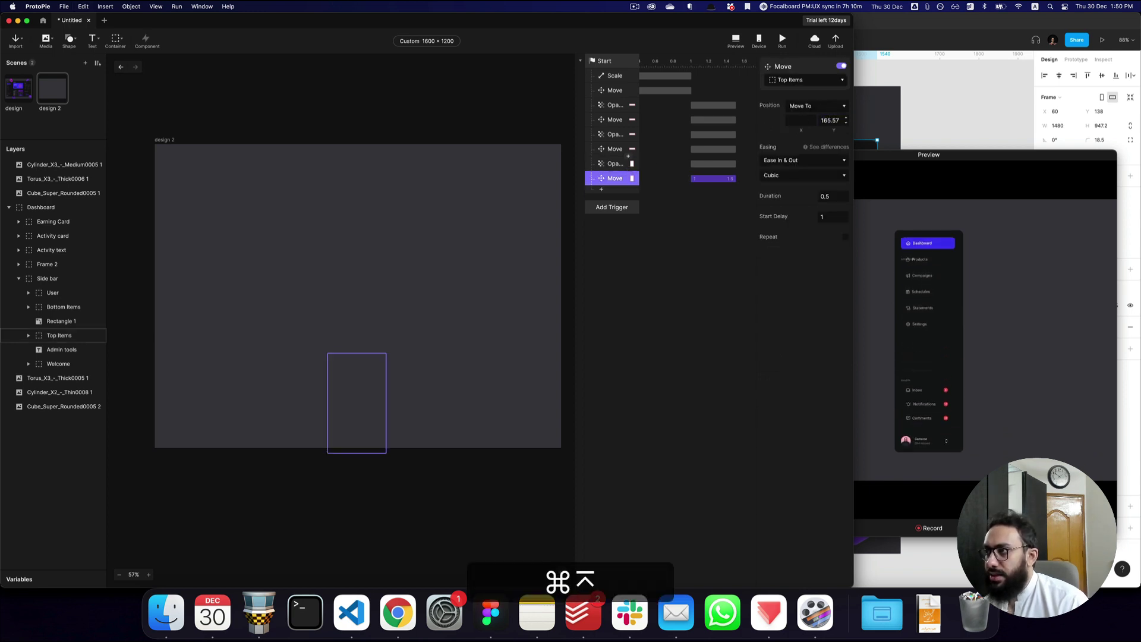
key("super+Return")
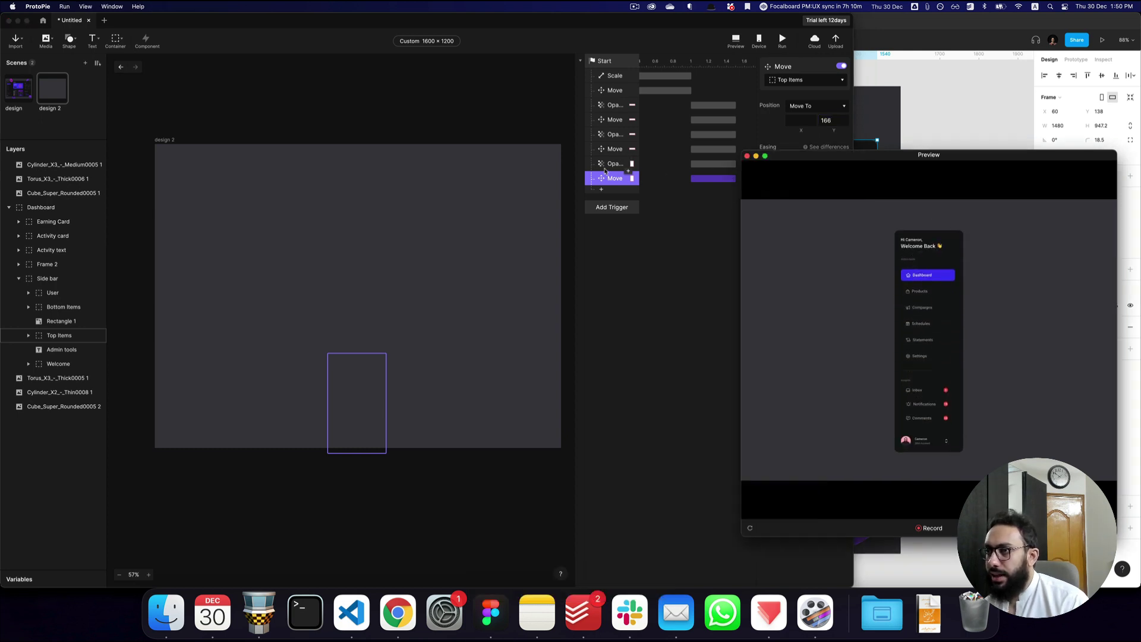
- Set the Top Items layer's initial opacity to 0 and replay the preview
left_click(350, 394)
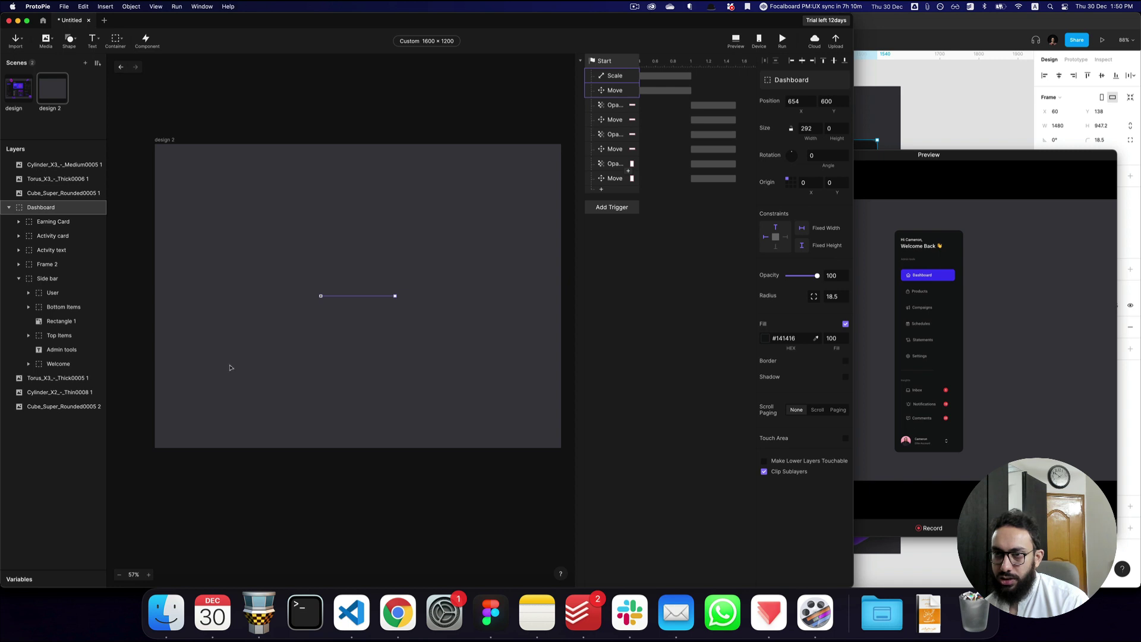
left_click(330, 388)
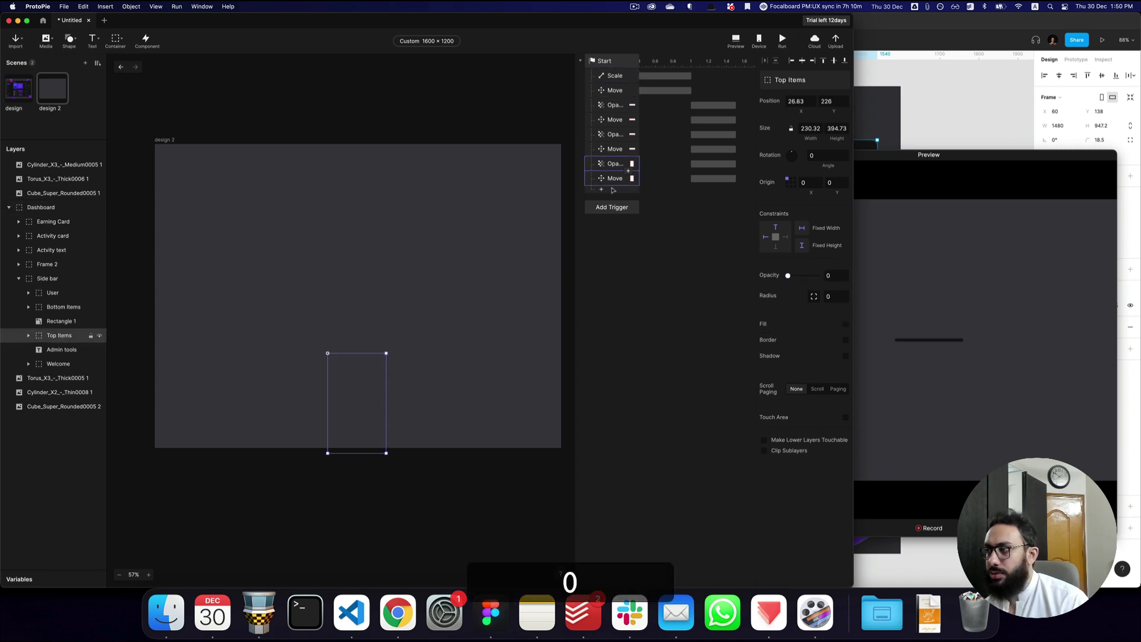
left_click(873, 247)
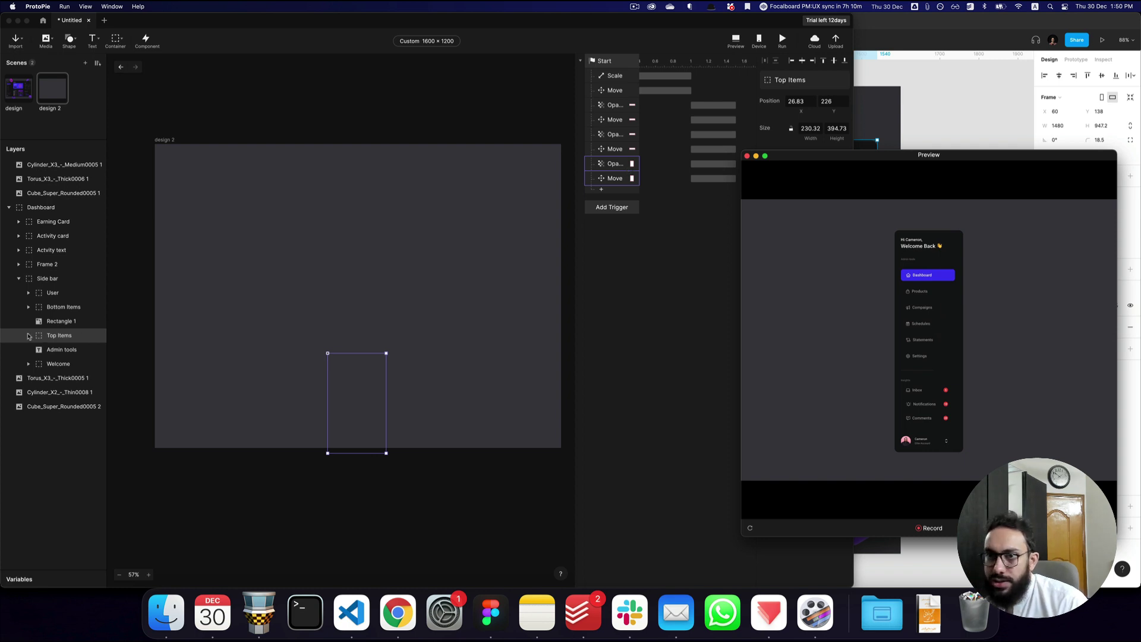
- Move the Admin tools text layer into the Top Items container, above its buttons
left_click(60, 351)
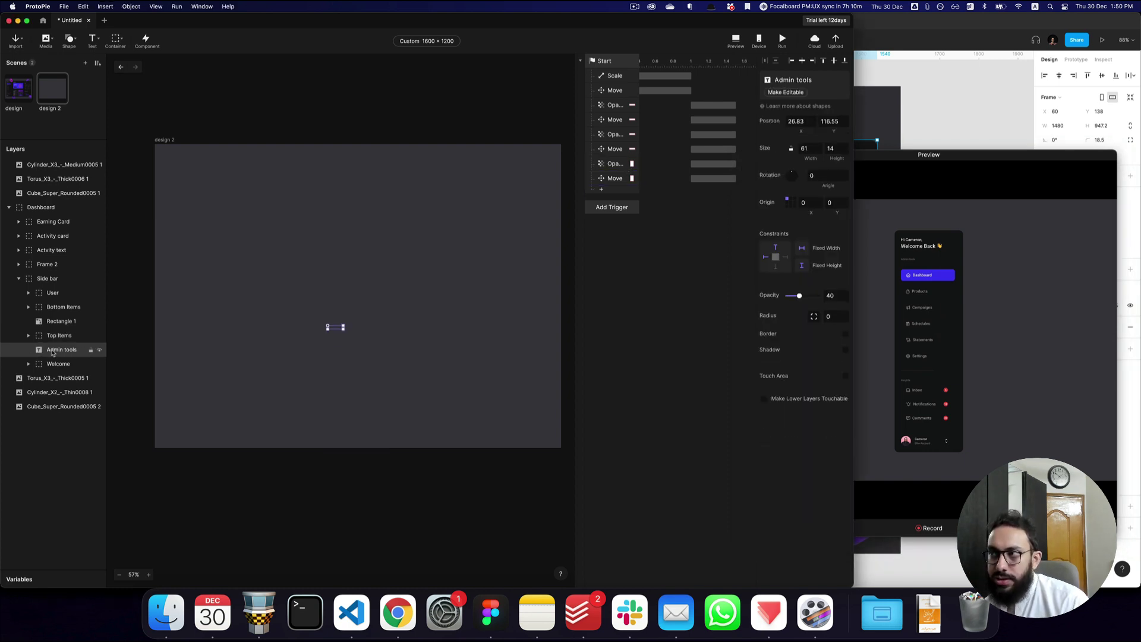
left_click(60, 335)
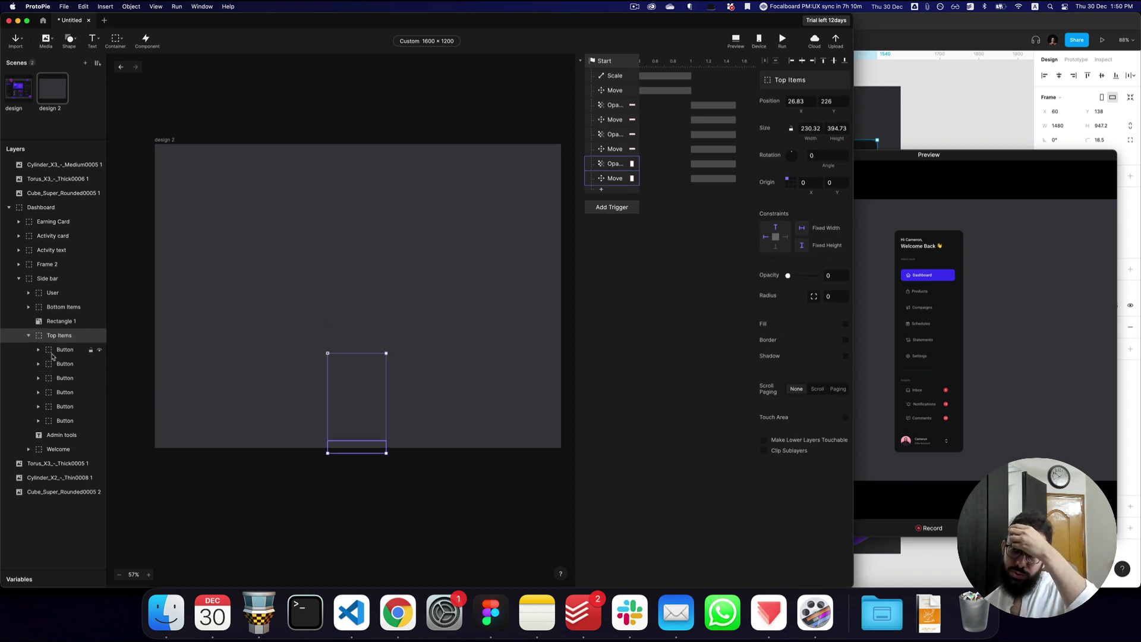
left_click(52, 438)
left_click_drag(68, 356, 65, 344)
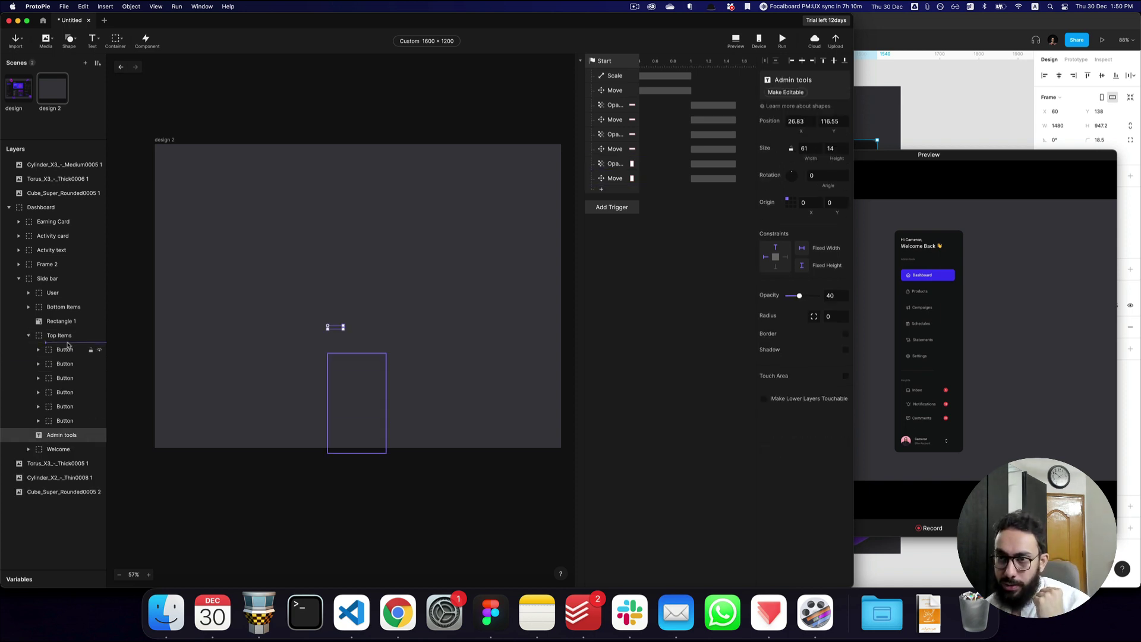
- Try to extend the Top Items container upward to a height of about 474
left_click(62, 336)
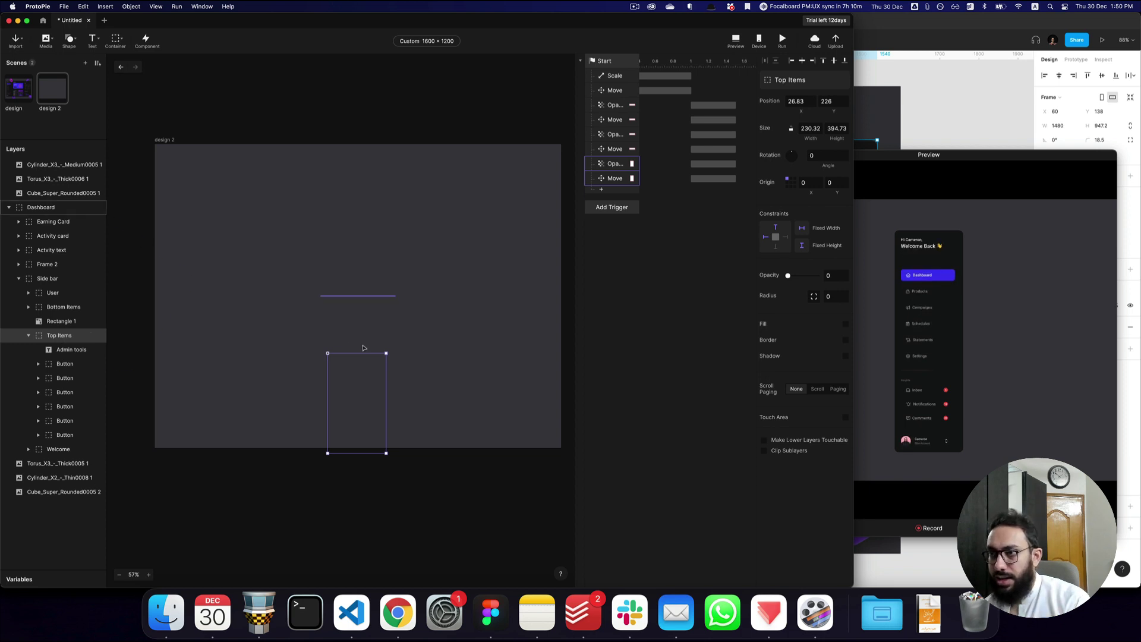
key("super")
left_click_drag(360, 352, 361, 333)
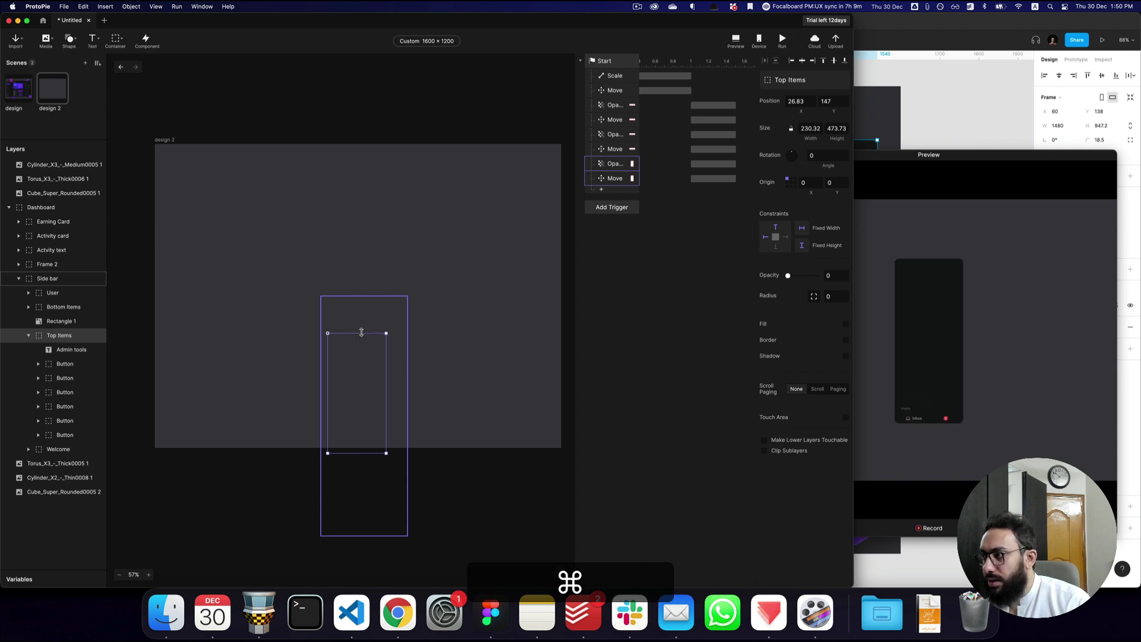
key("super+z")
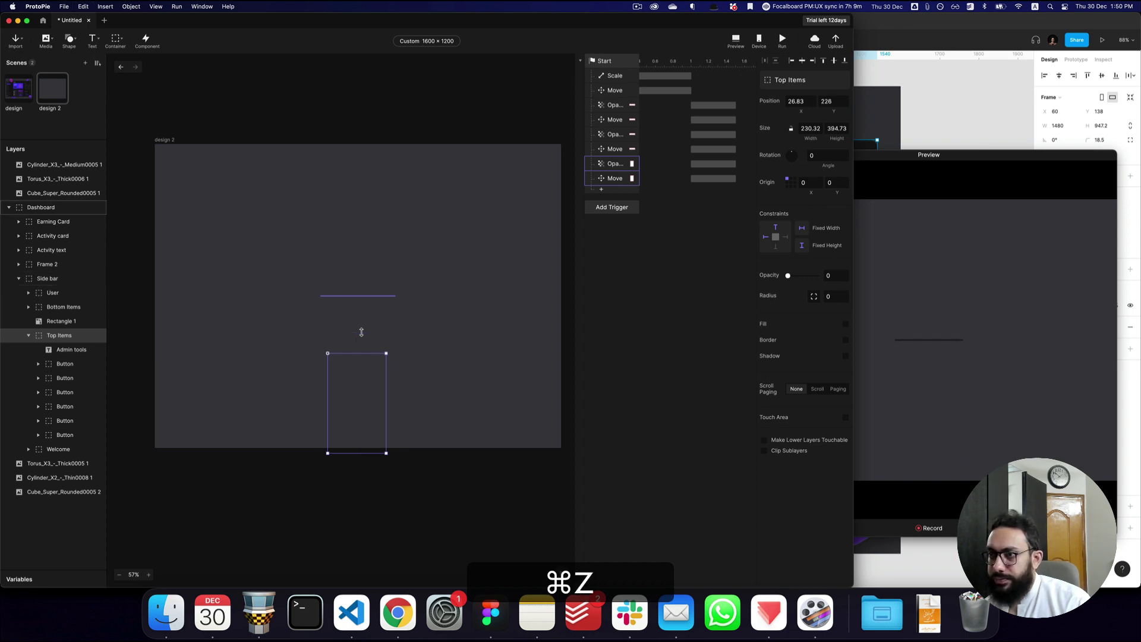
key("super+z")
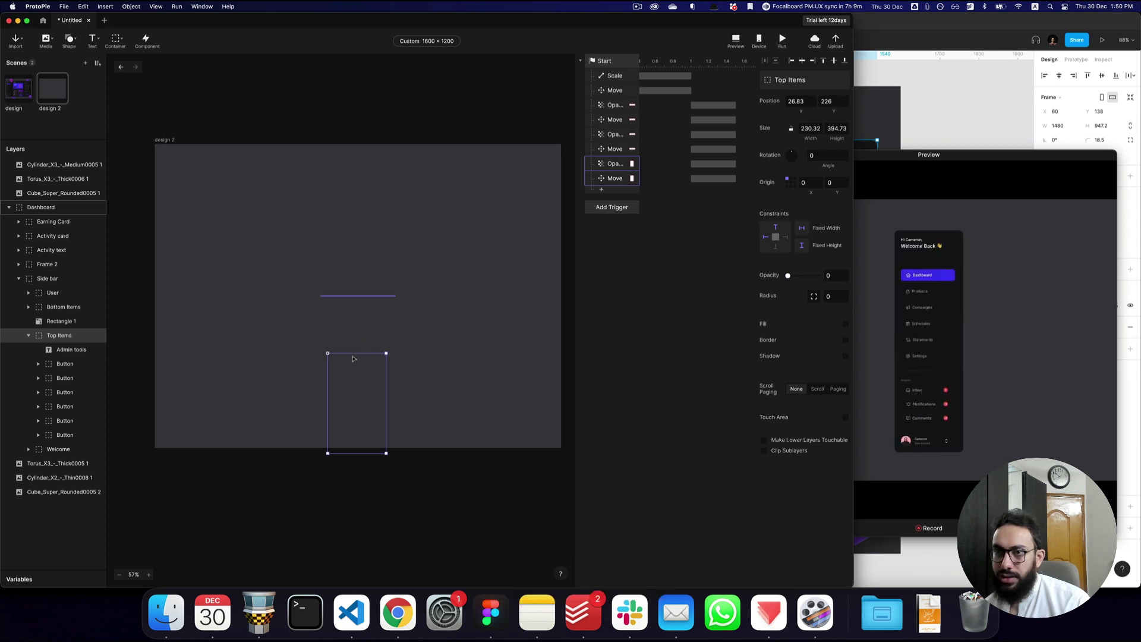
- Try to move the Top Items container out of the Dashboard to the scene's top level and select its Admin tools text
left_click_drag(74, 335, 60, 221)
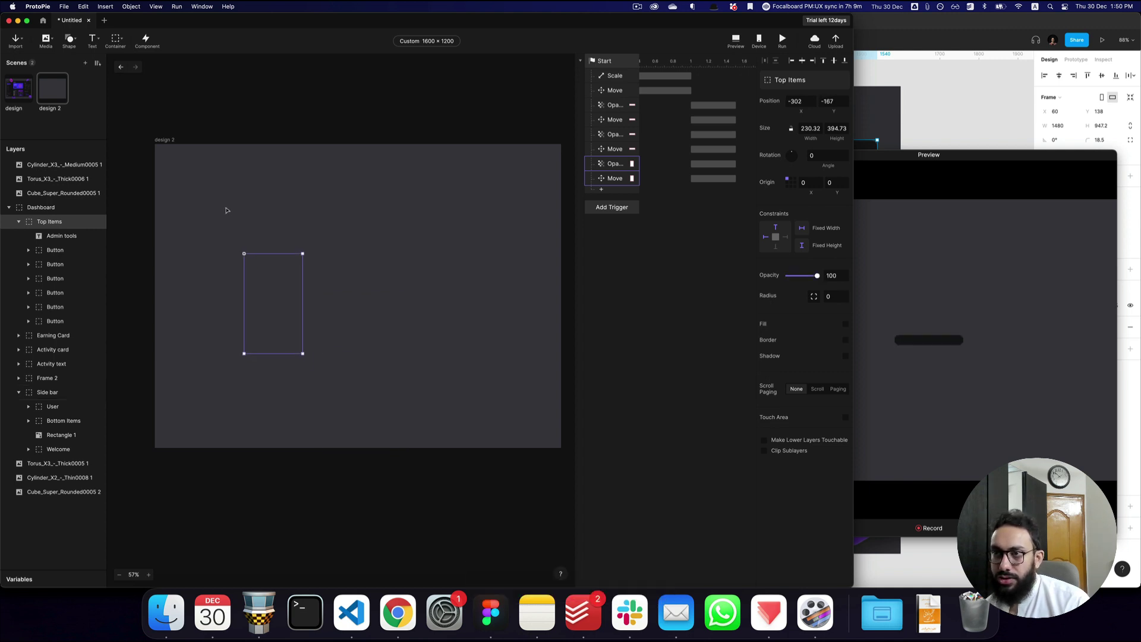
left_click_drag(65, 202, 64, 200)
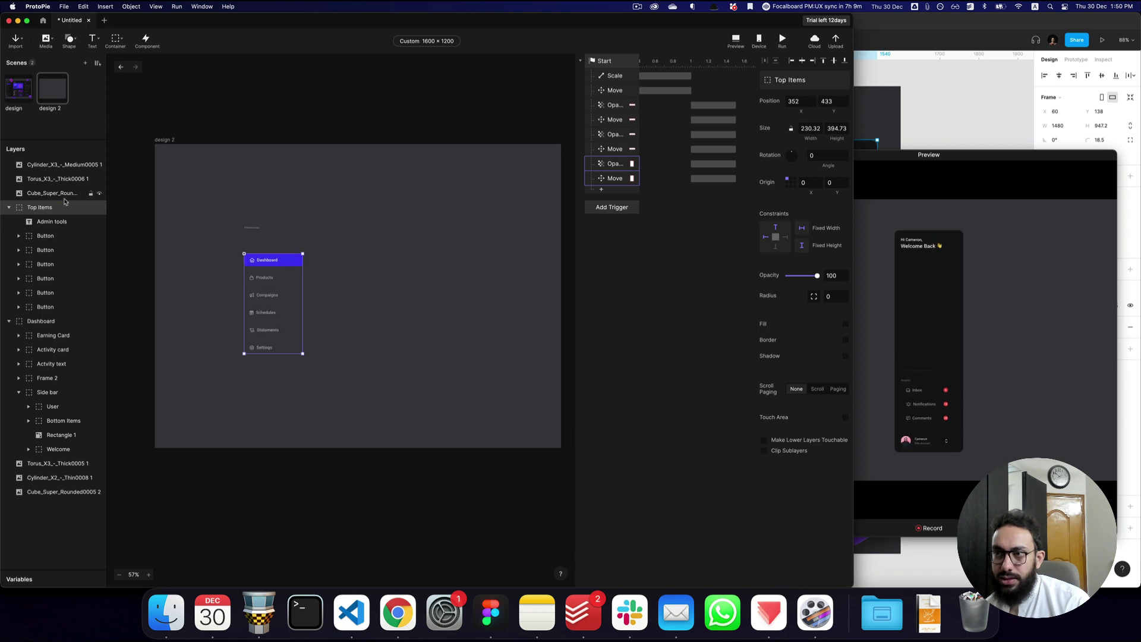
left_click(256, 230, "super")
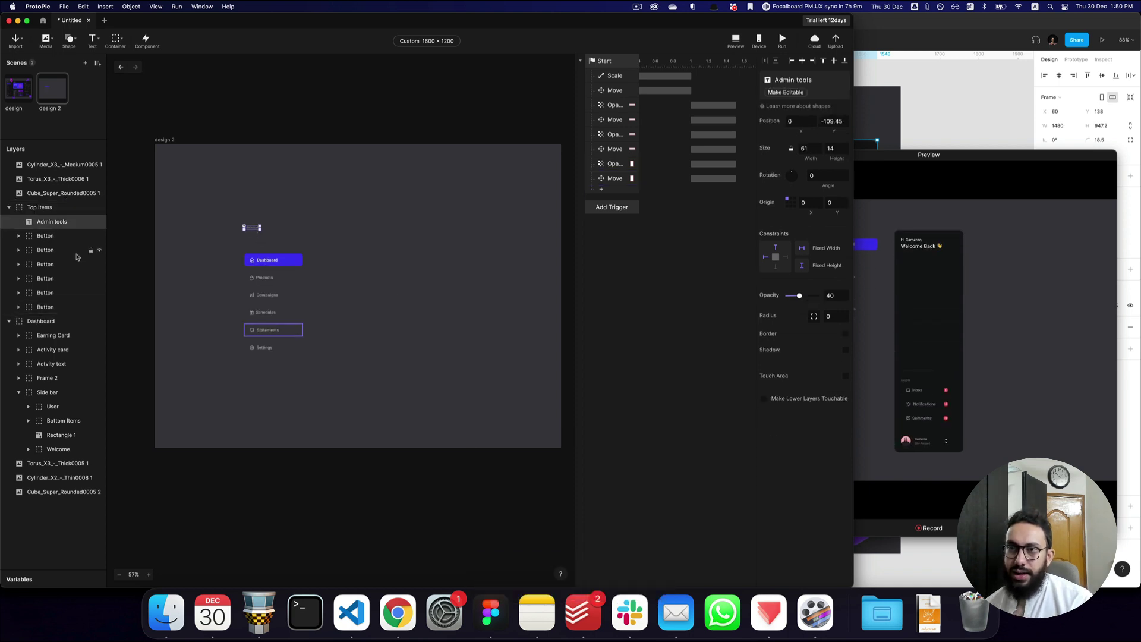
key("super+z")
key("super+z")
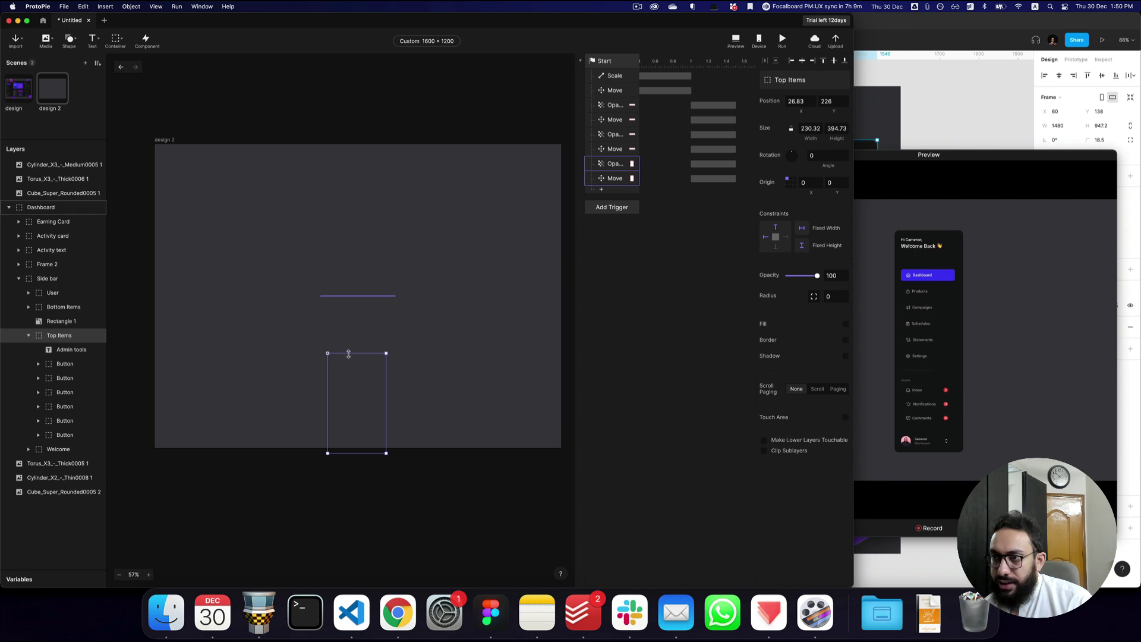
- Try to extend the Top Items container upward to a height of about 585, and undo the move of Admin tools into it
key("super")
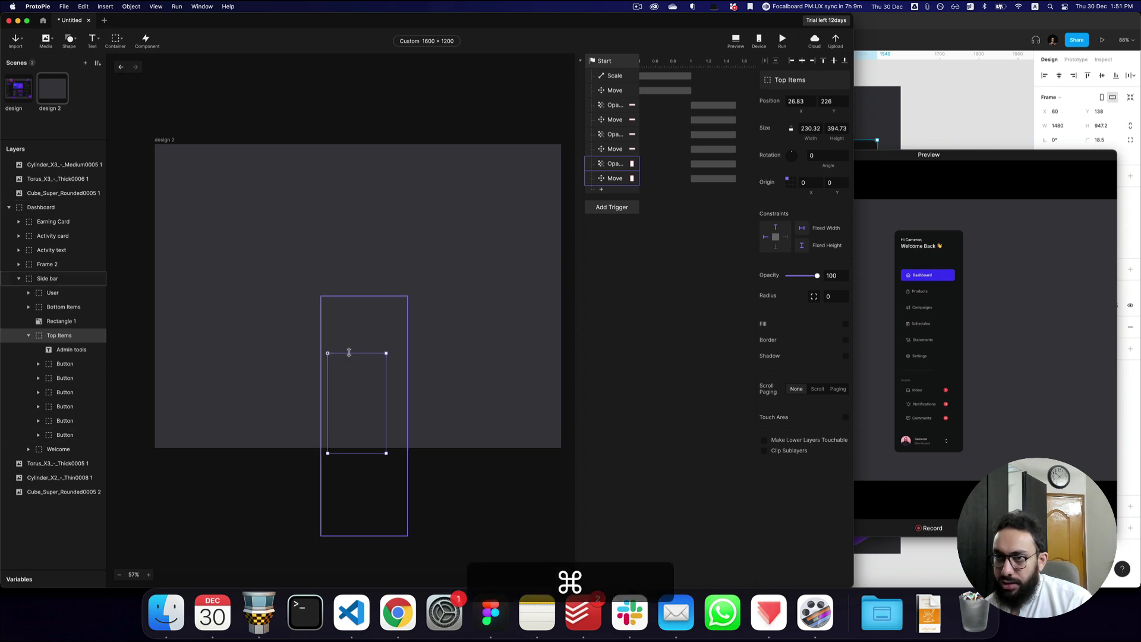
left_click_drag(349, 352, 356, 304)
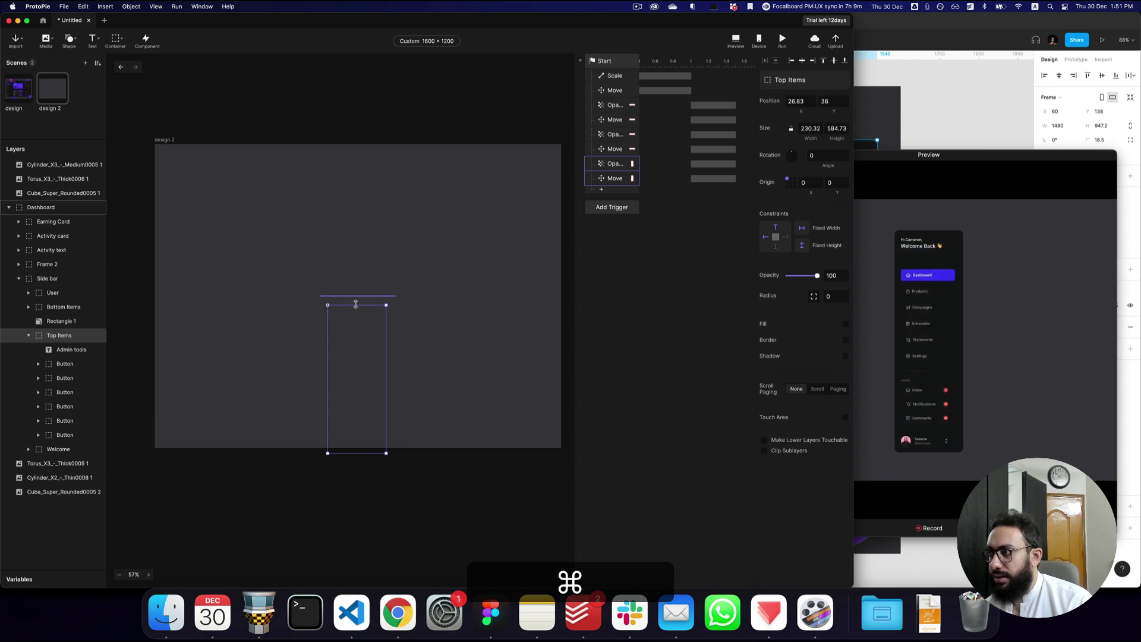
key("super+z")
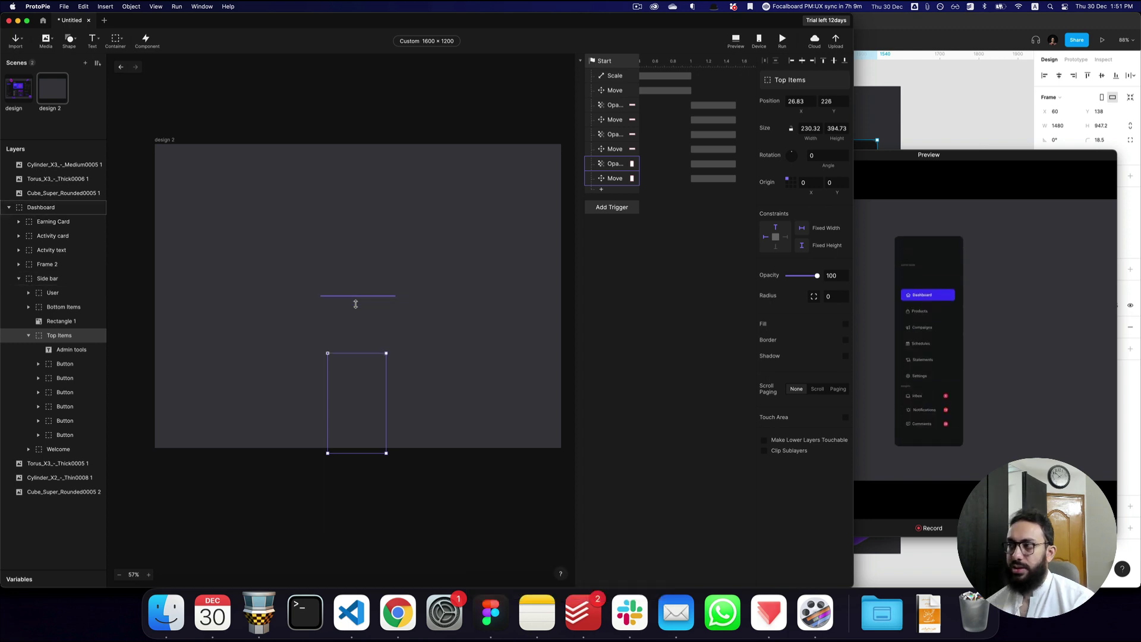
key("super+z")
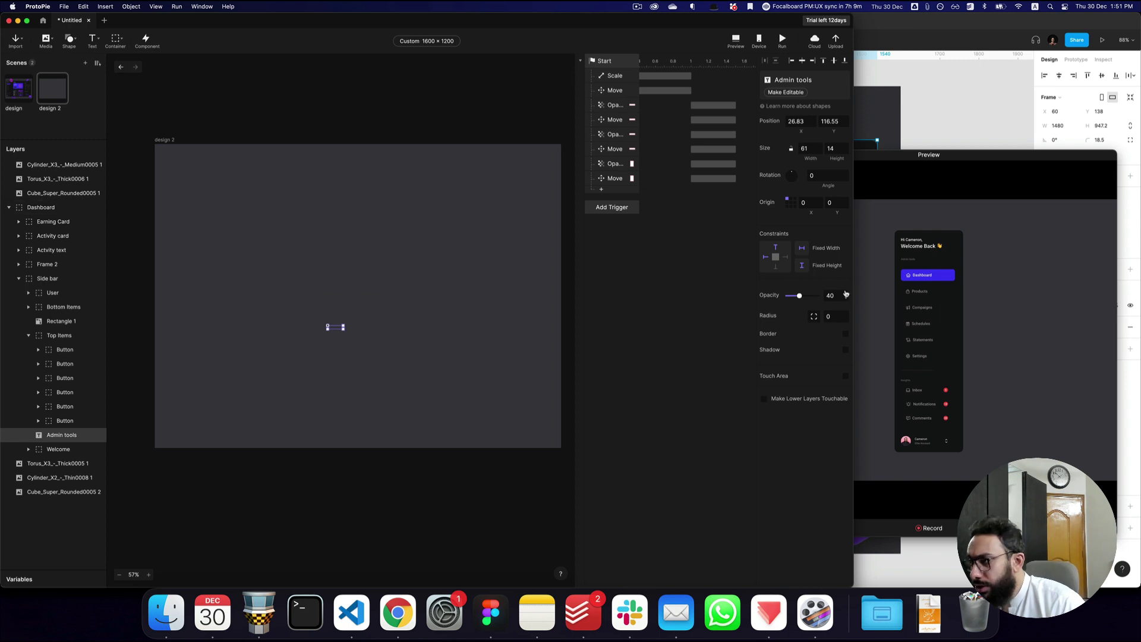
- Replay the preview and set the start delay of the Top Items layer's Opacity and Move responses to 1.5
key("shift+super+r")
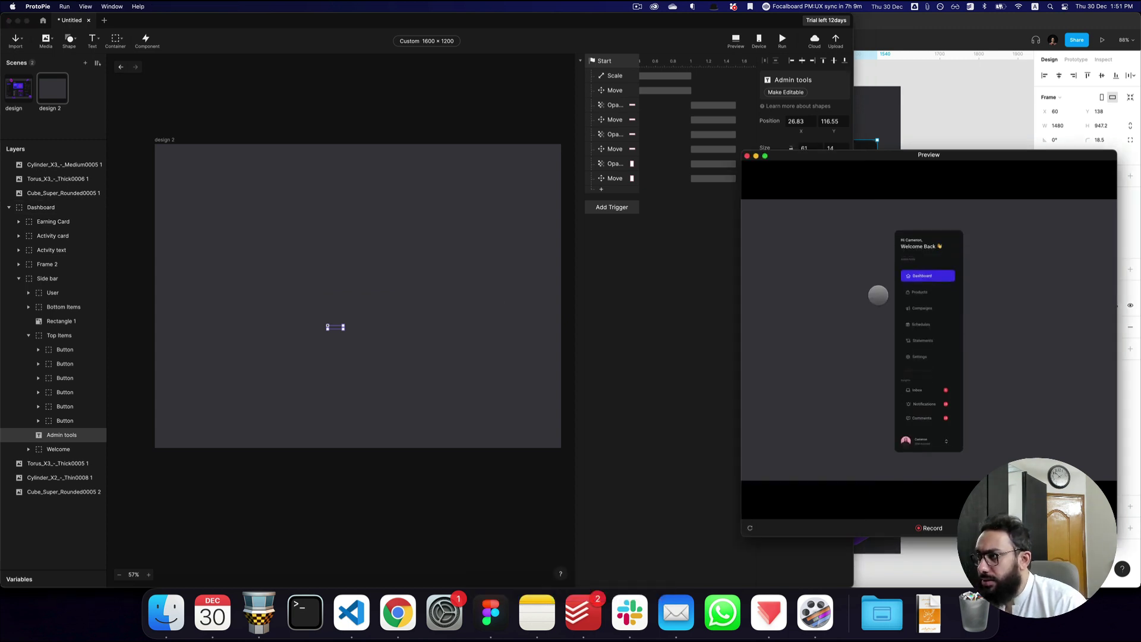
left_click(703, 198)
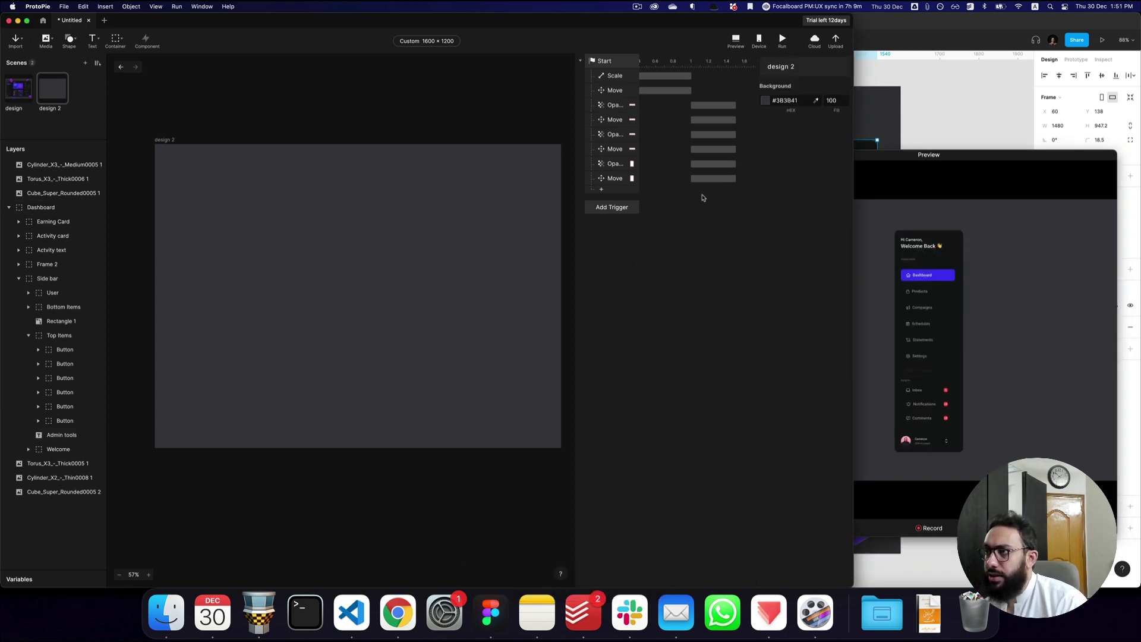
left_click(618, 164)
left_click(609, 177, "shift")
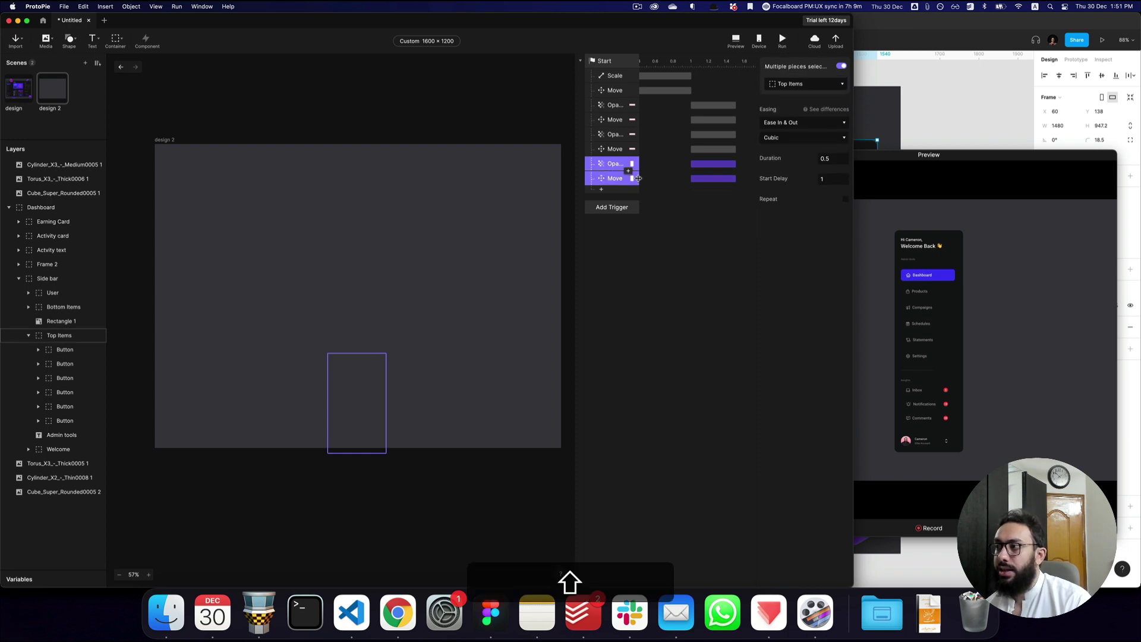
left_click(610, 135)
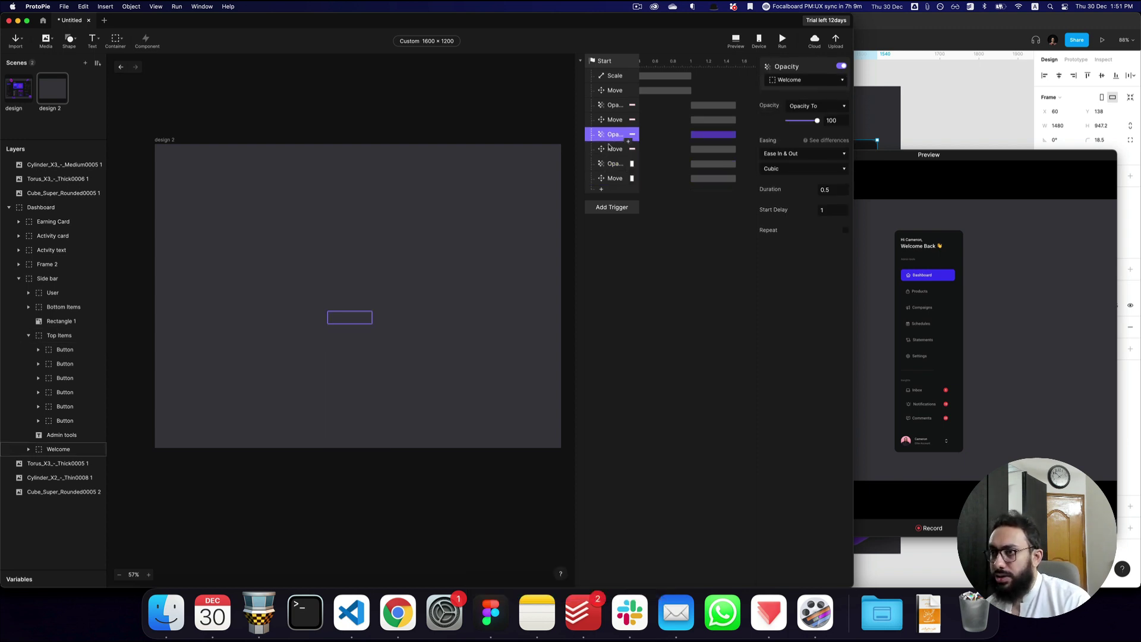
left_click(609, 147, "shift")
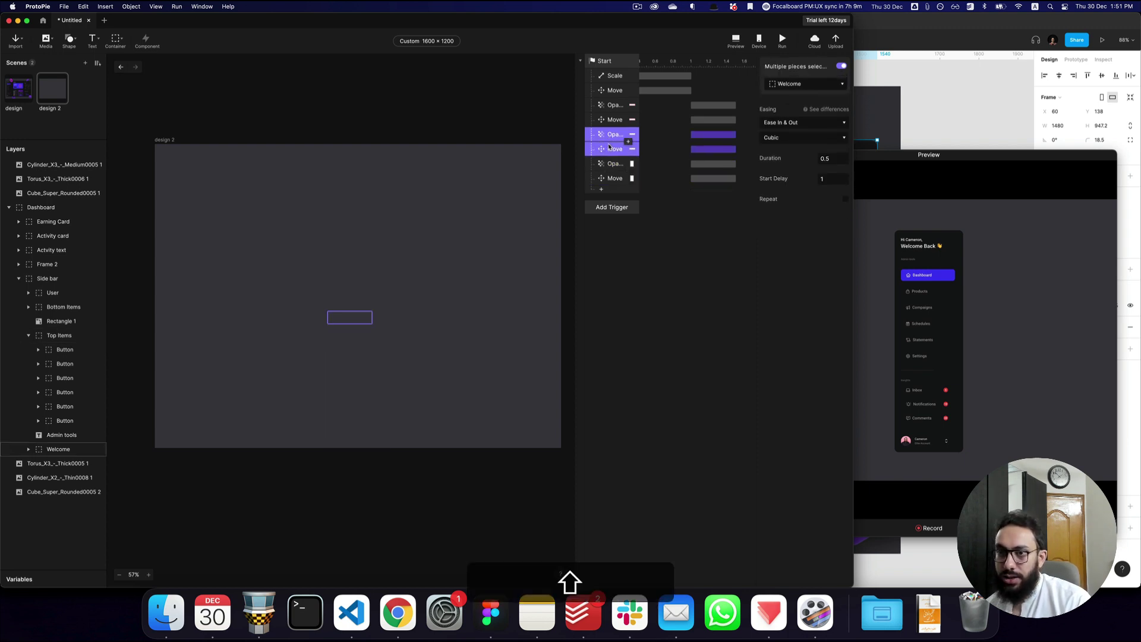
left_click(720, 164)
left_click(715, 176)
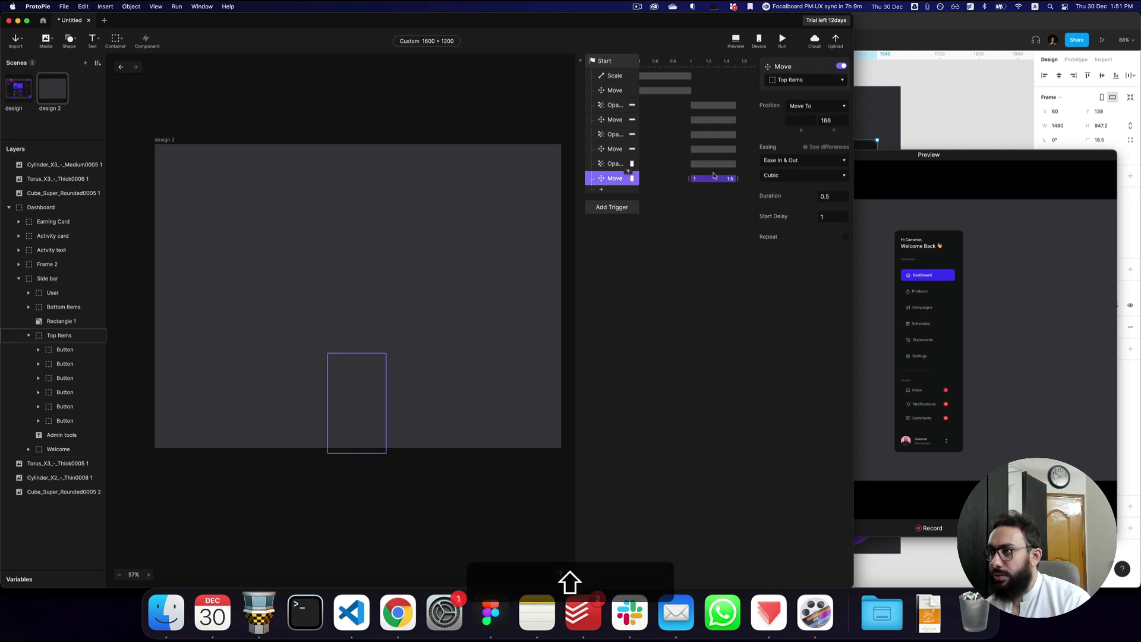
left_click(705, 166)
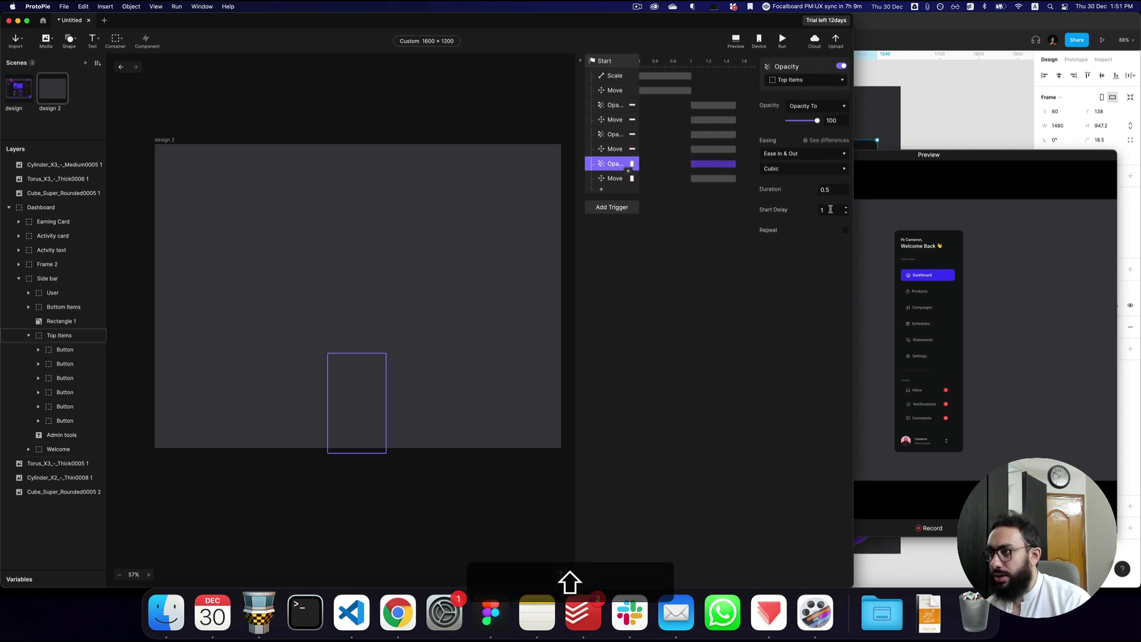
left_click(618, 178, "shift")
type(".5")
key("Return")
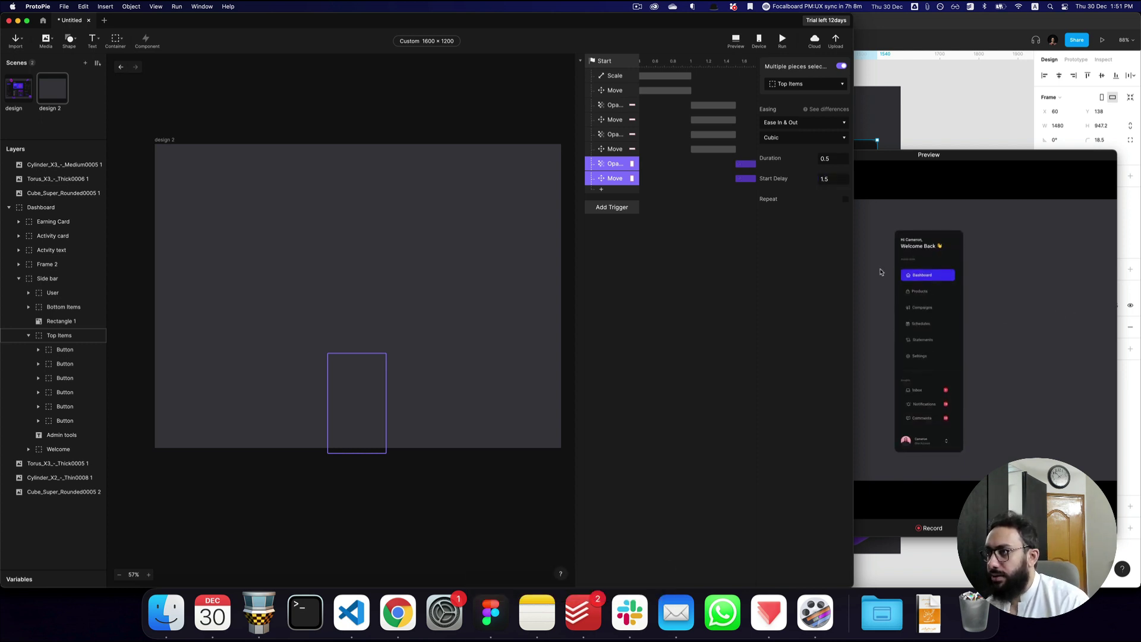
- Set the start delay of the User layer's Opacity and Move responses to 2.5
left_click(713, 111)
left_click(711, 120)
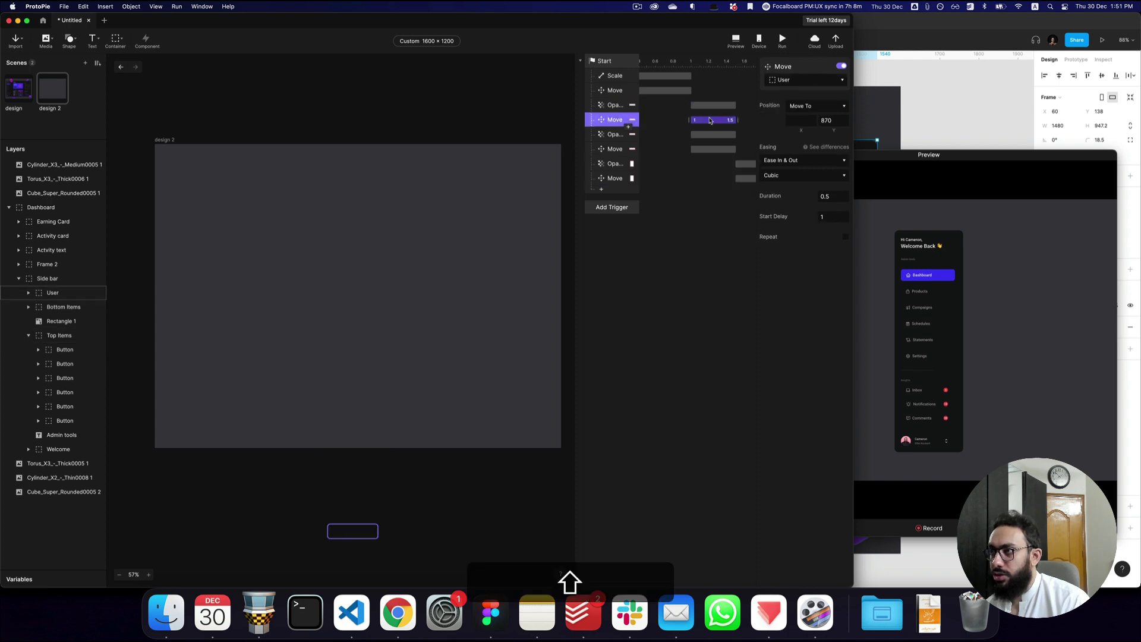
left_click(616, 111, "shift")
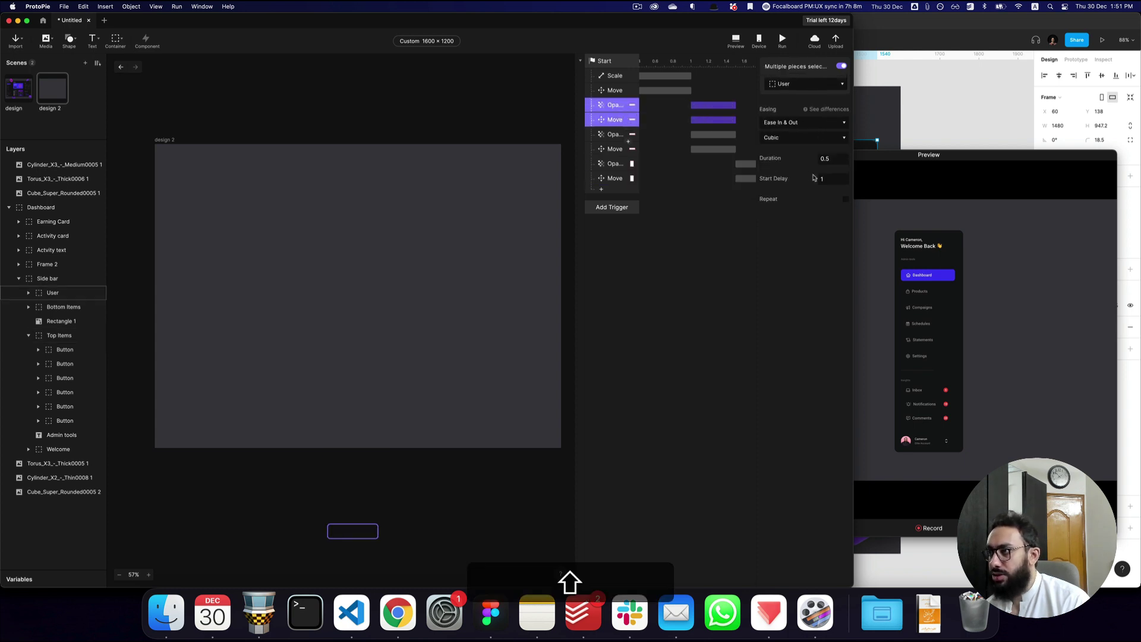
key("super+p")
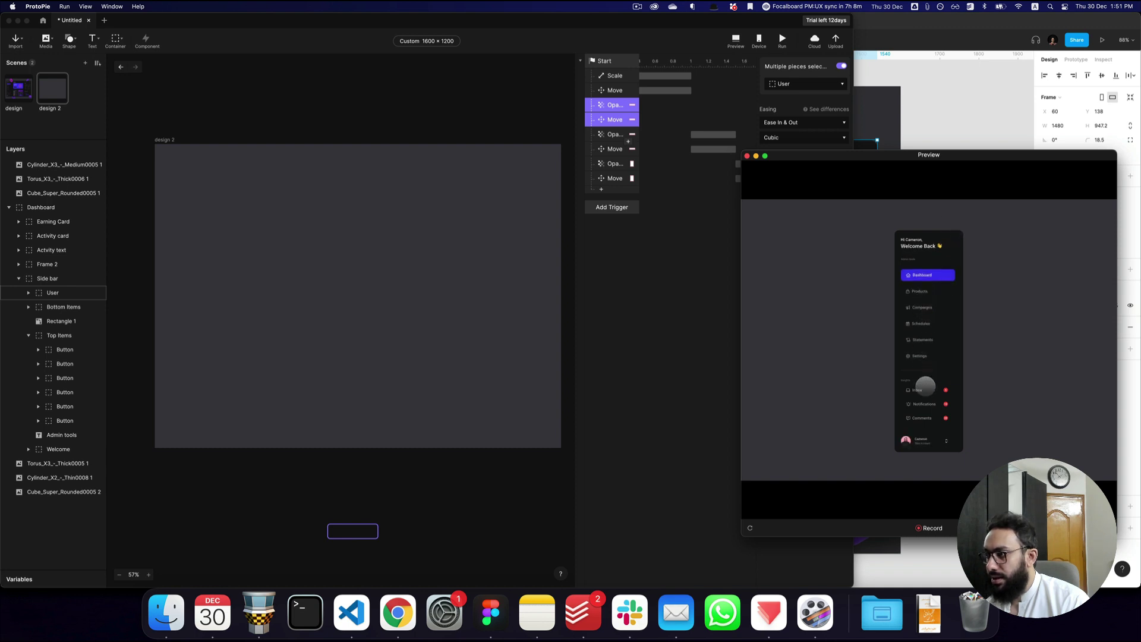
left_click(817, 139)
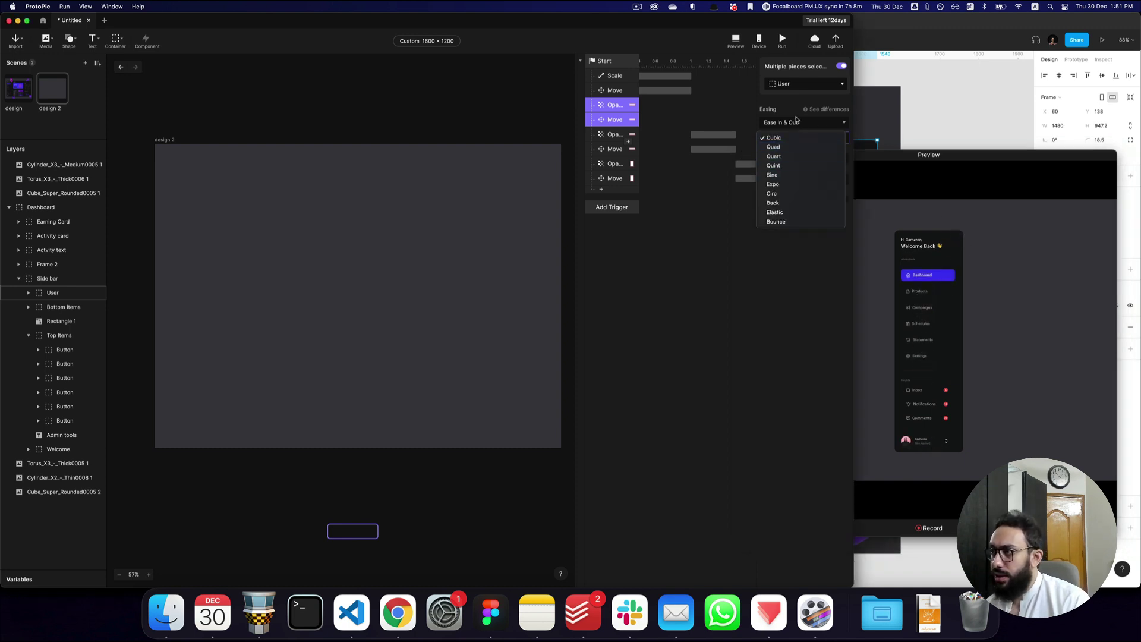
left_click(776, 137)
left_click(834, 177)
type("2.5")
key("Return")
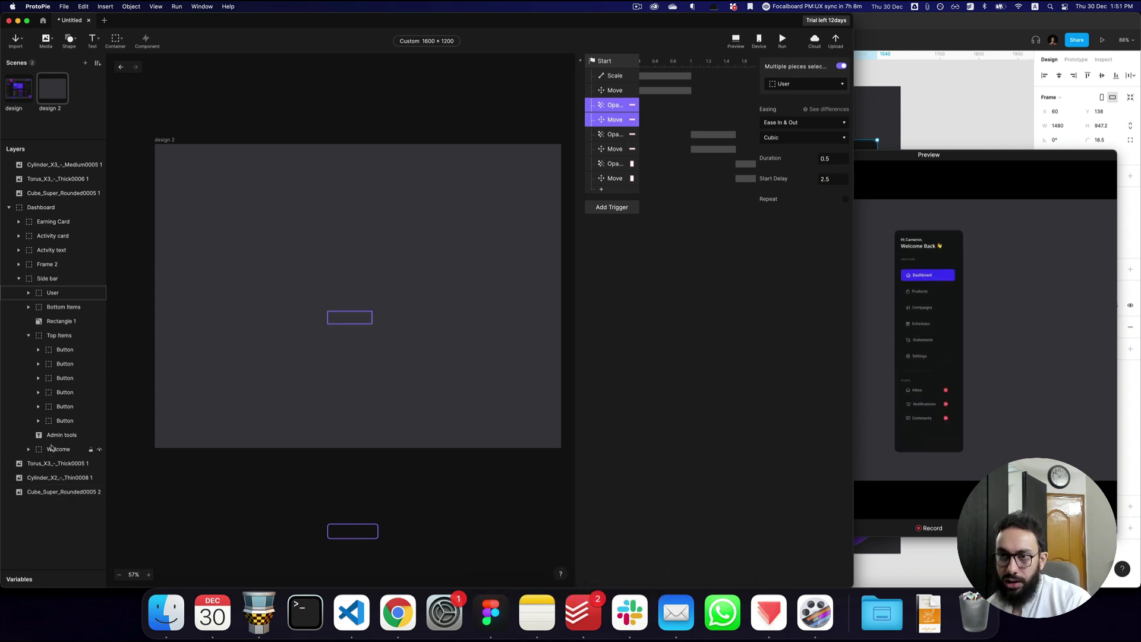
- Duplicate the Welcome layer's Opacity and Move responses under the Start trigger
left_click(51, 308)
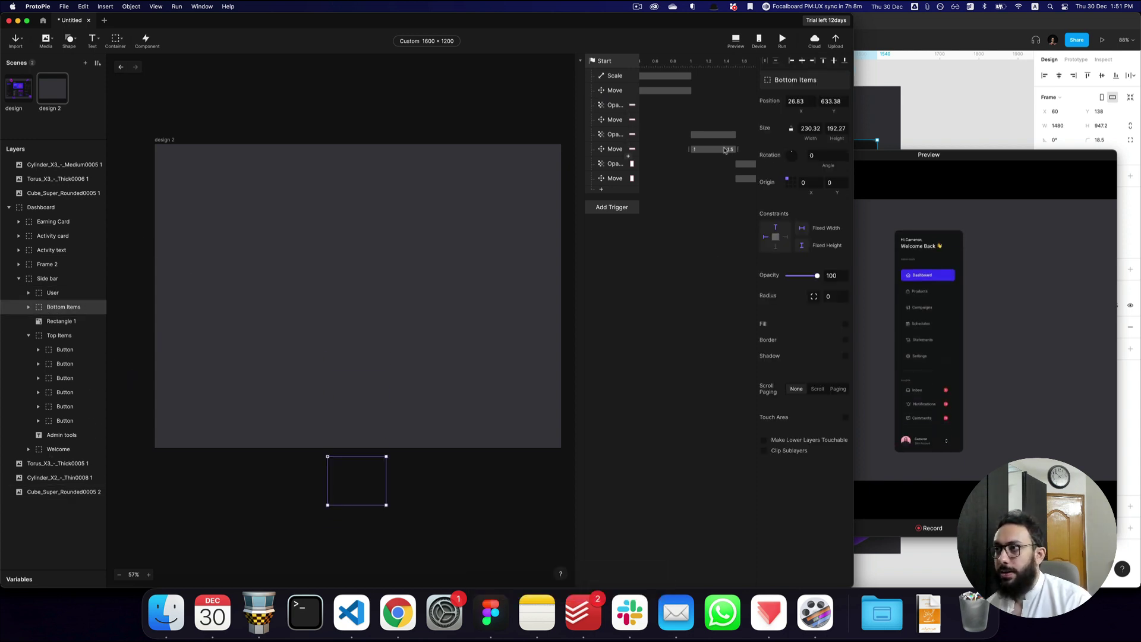
scroll(706, 151, "right", 3)
scroll(686, 147, "right", 1)
scroll(686, 150, "left", 3)
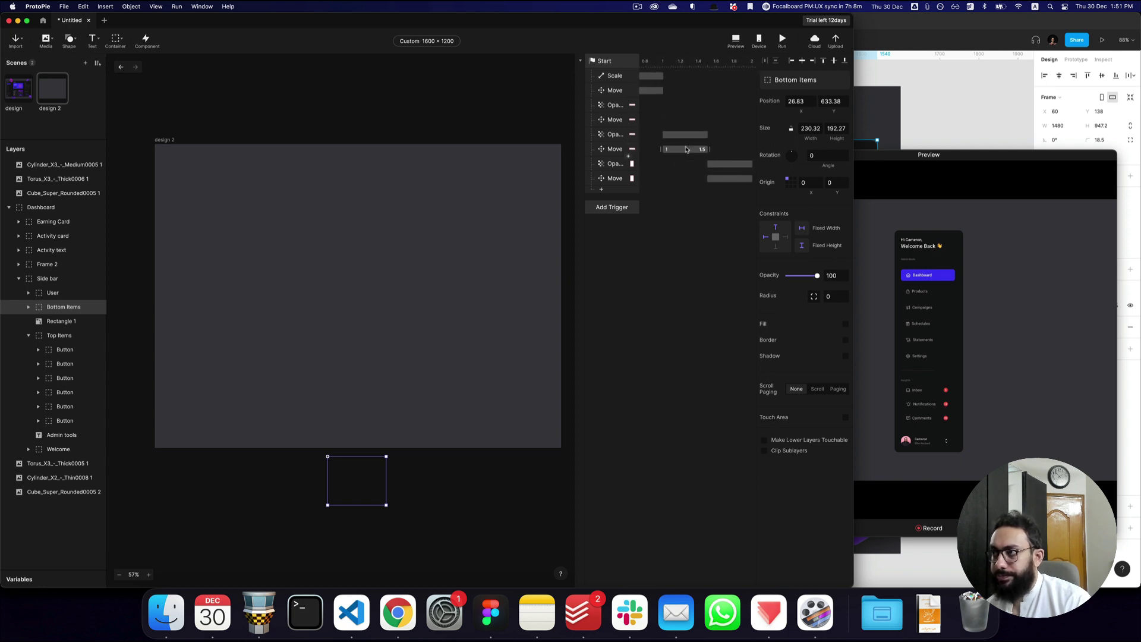
left_click(611, 135)
left_click(606, 149, "shift")
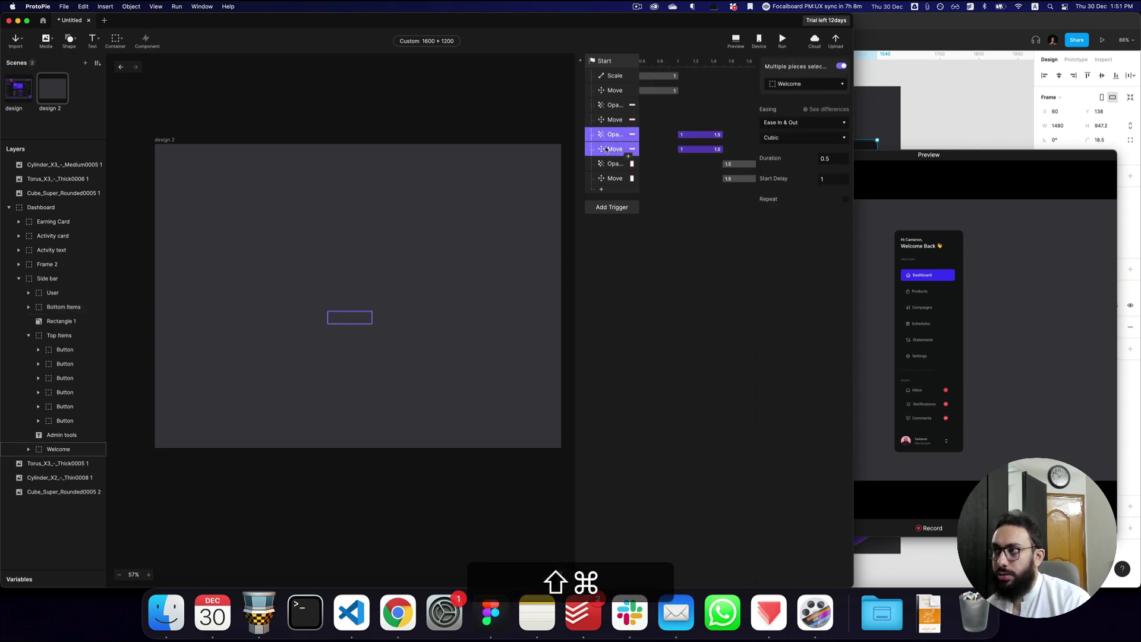
key("super+d")
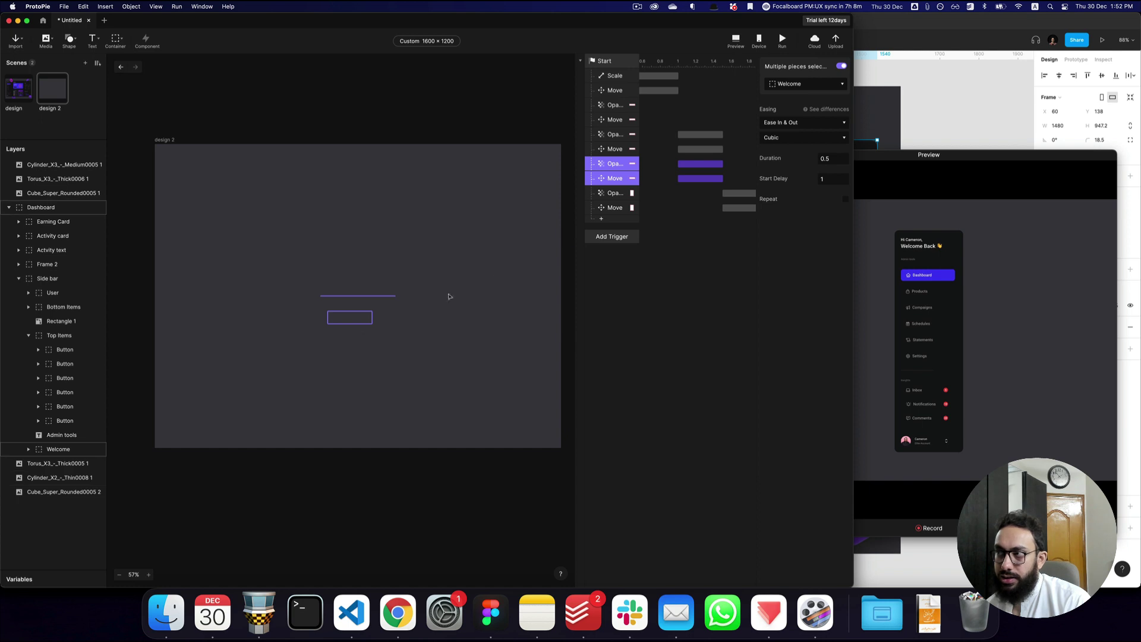
- Assign the duplicated Opacity and Move responses to the Bottom Items layer
left_click(809, 90)
type("top")
key("BackSpace")
key("BackSpace")
key("BackSpace")
type("bottom")
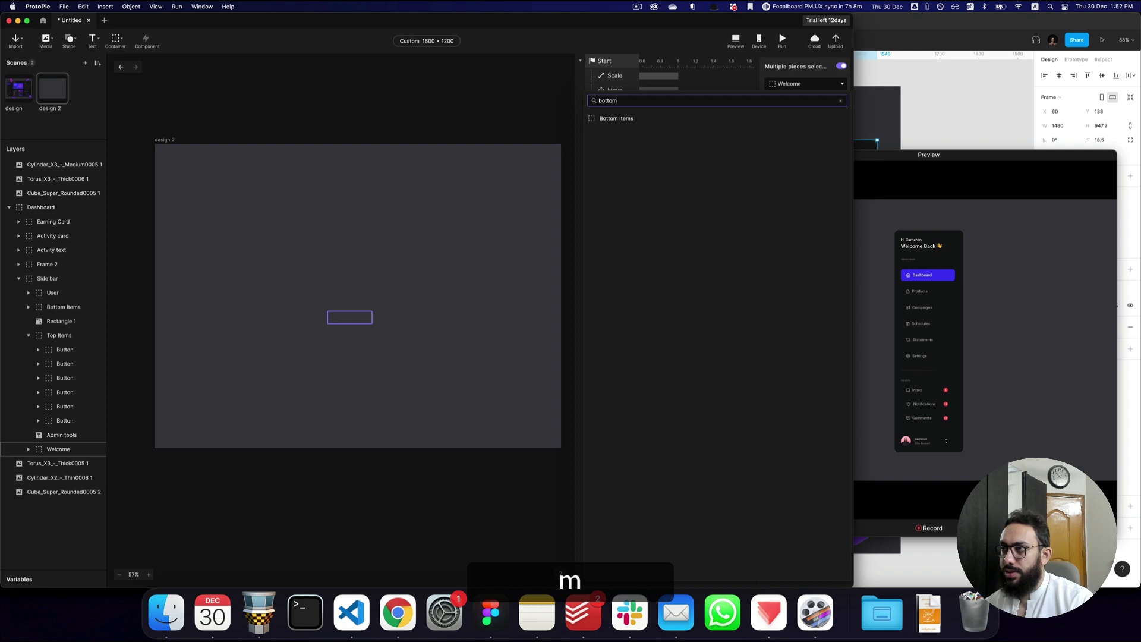
left_click(693, 120)
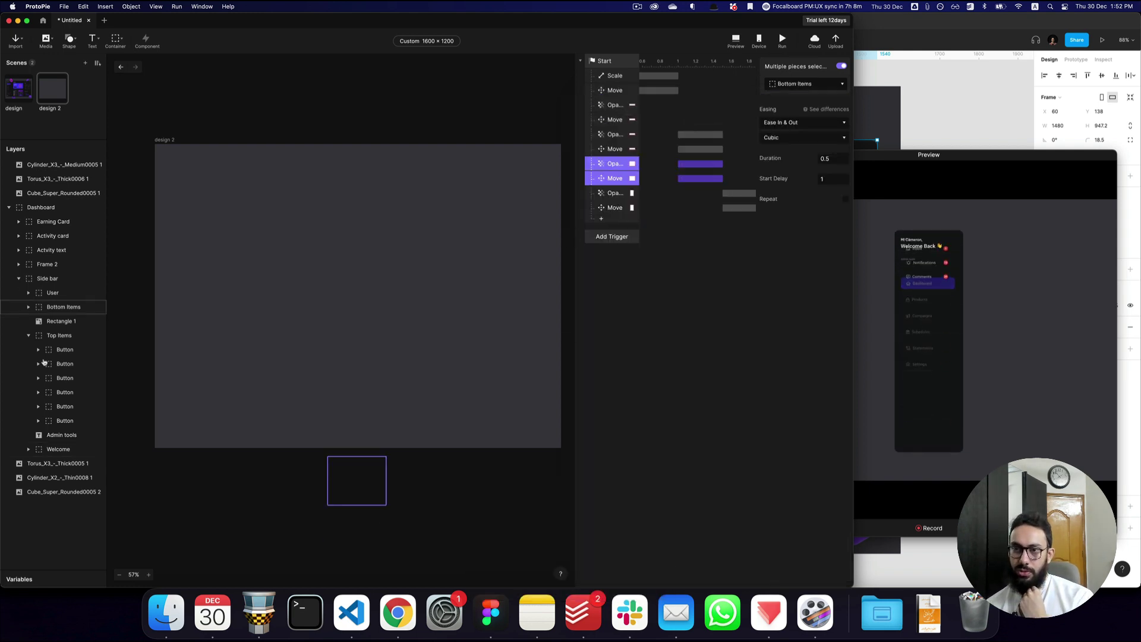
- Copy the Bottom Items layer's Y position and then set that position to 693
left_click(63, 309)
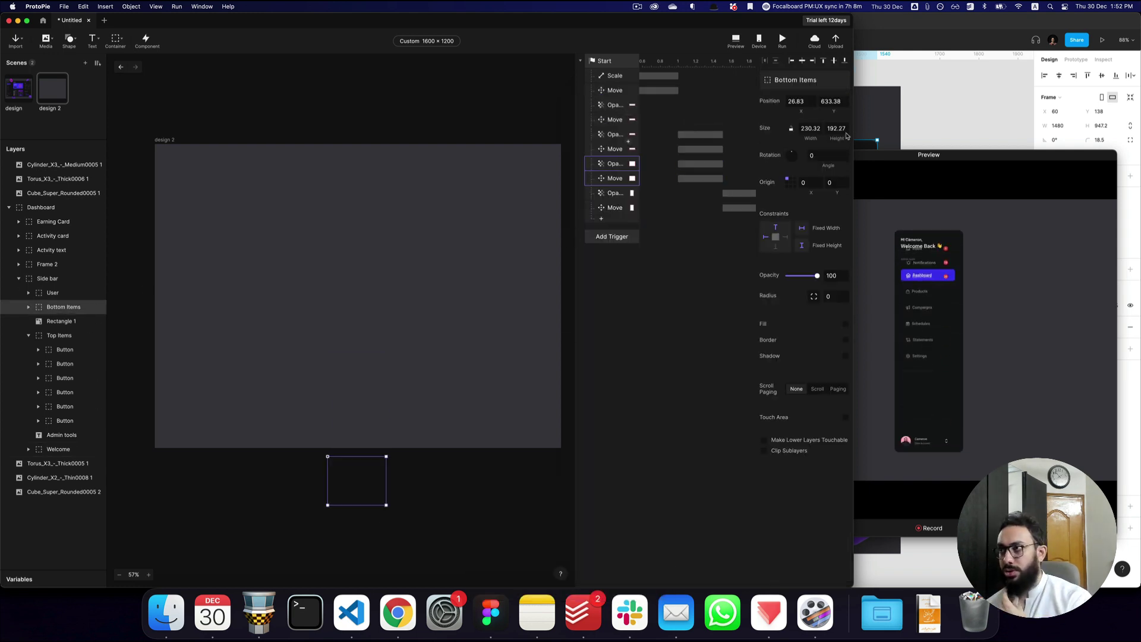
left_click(838, 101)
key("super+c")
type("63")
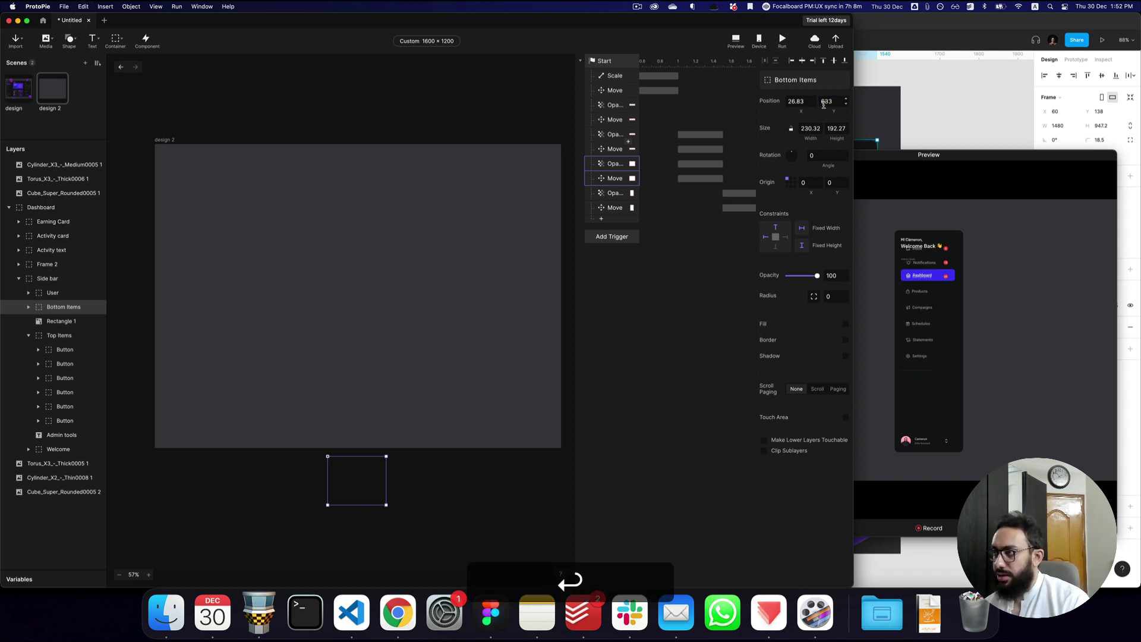
key("shift+Up")
key("shift+Up")
key("shift+Up")
key("shift+Up")
key("shift+Up")
key("shift+Up")
key("Return")
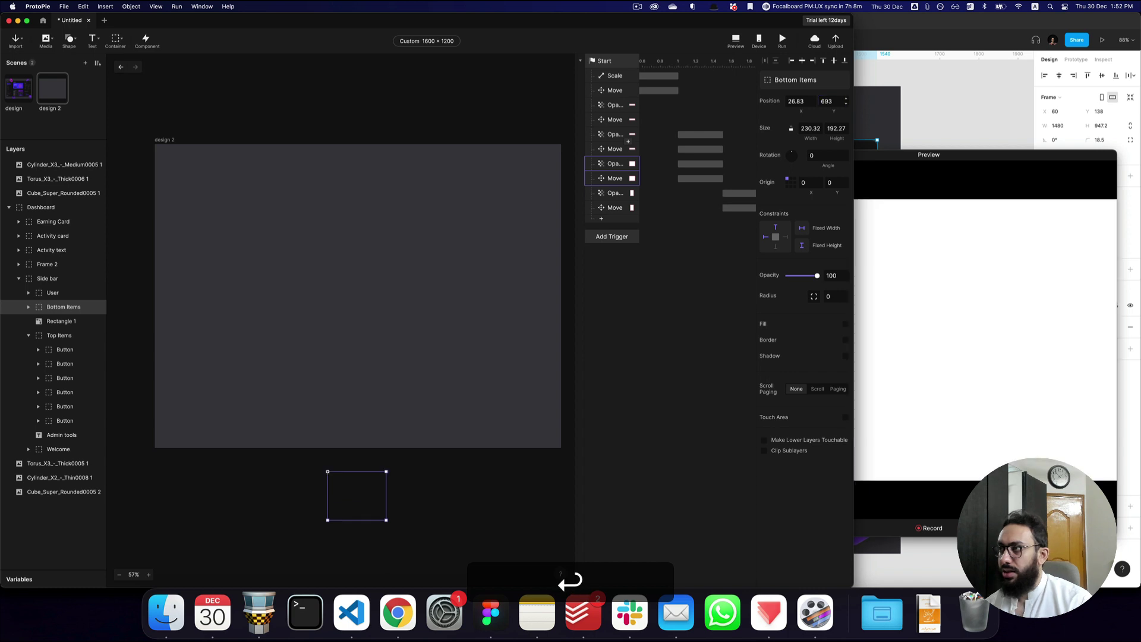
- Set the target Y of the Bottom Items layer's Move response to 633 and check the preview
left_click(700, 178)
left_click(827, 120)
key("cmd+a")
key("cmd+v")
key("cmd+BackSpace")
key("BackSpace")
key("Return")
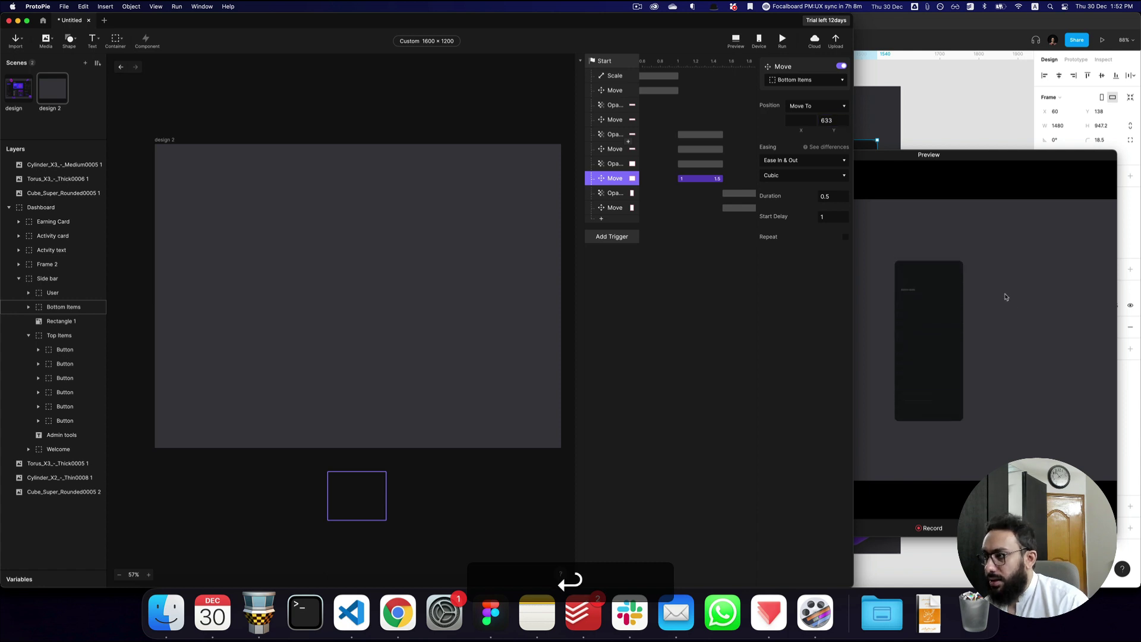
left_click(1026, 313)
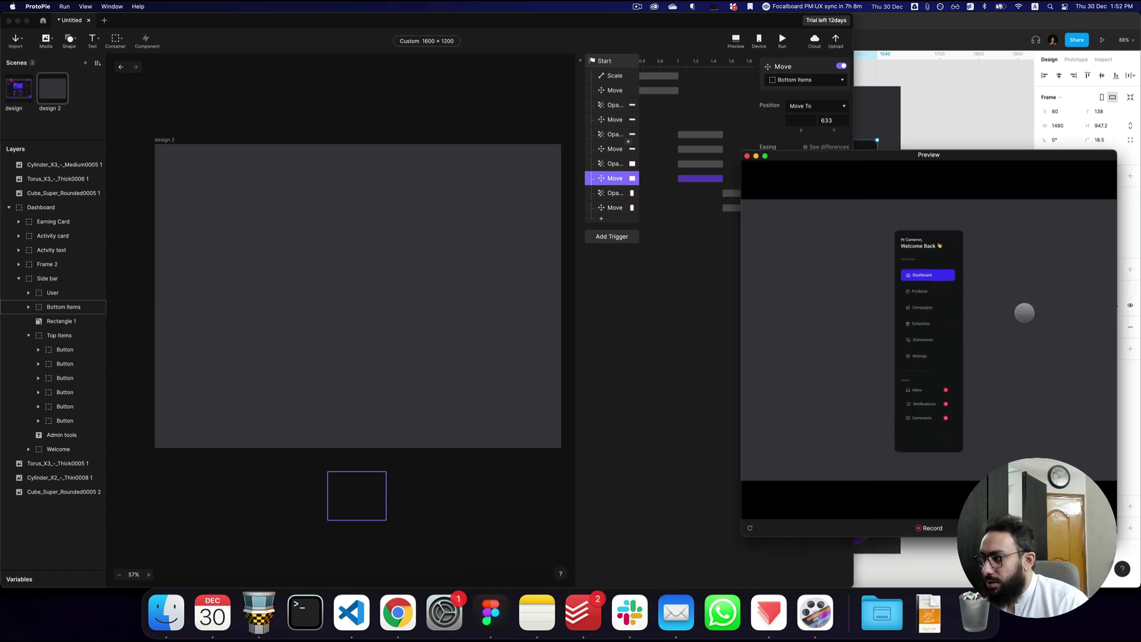
- Set the start delay of the Bottom Items layer's Move response to 2.5
left_click(802, 220)
key("shift")
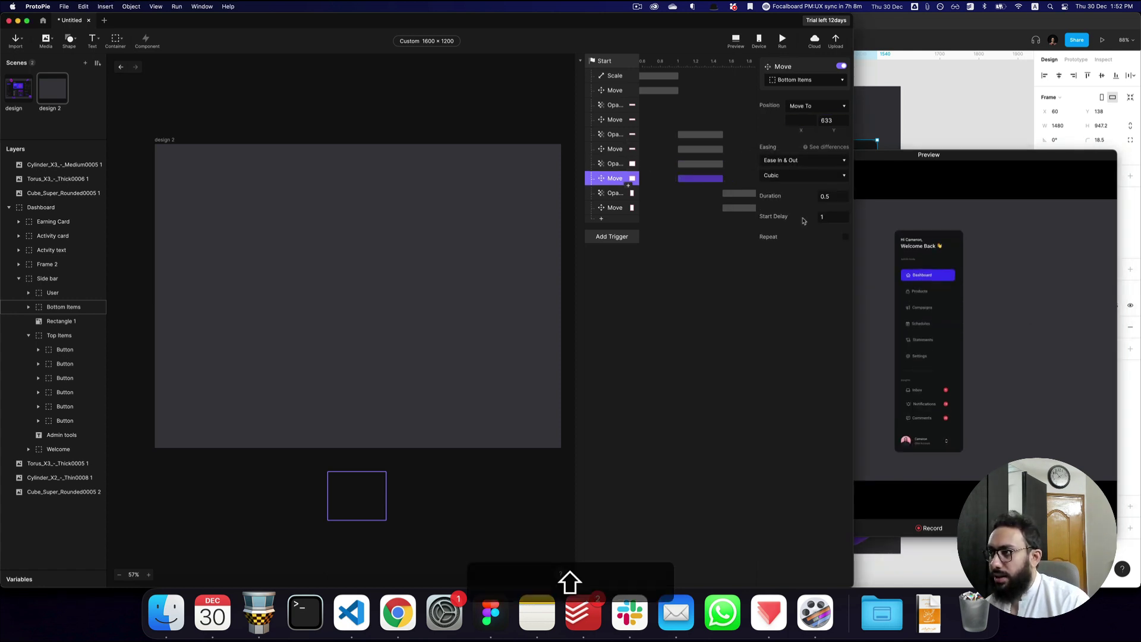
key("super+a")
type("2.5")
key("Return")
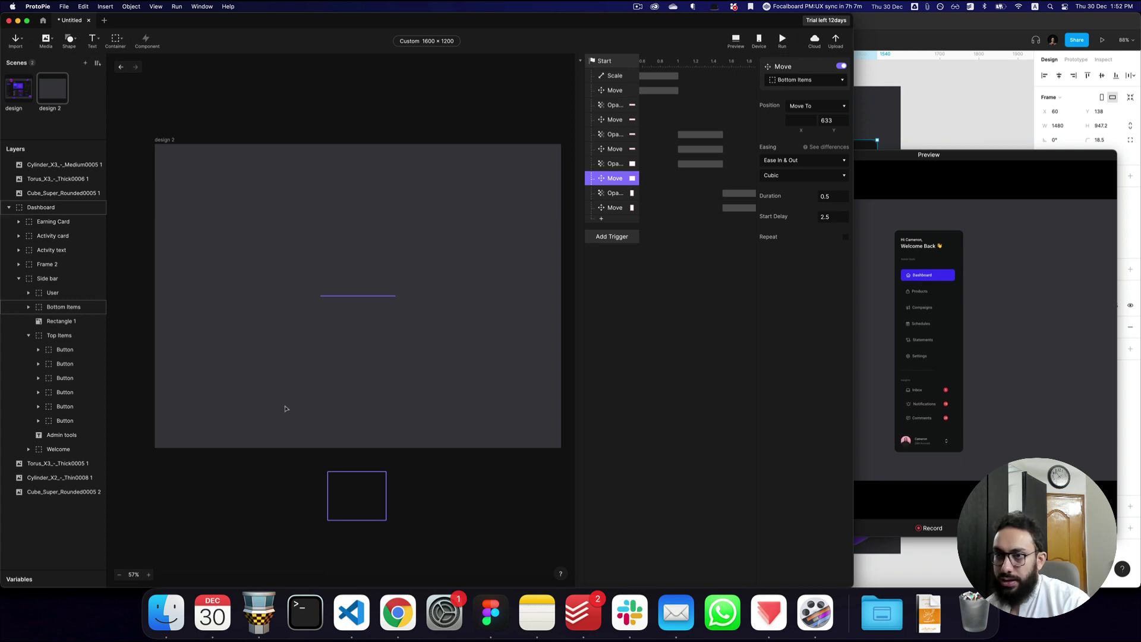
- Set the initial opacity of the Bottom Items layer to 0
left_click(70, 313)
key("0")
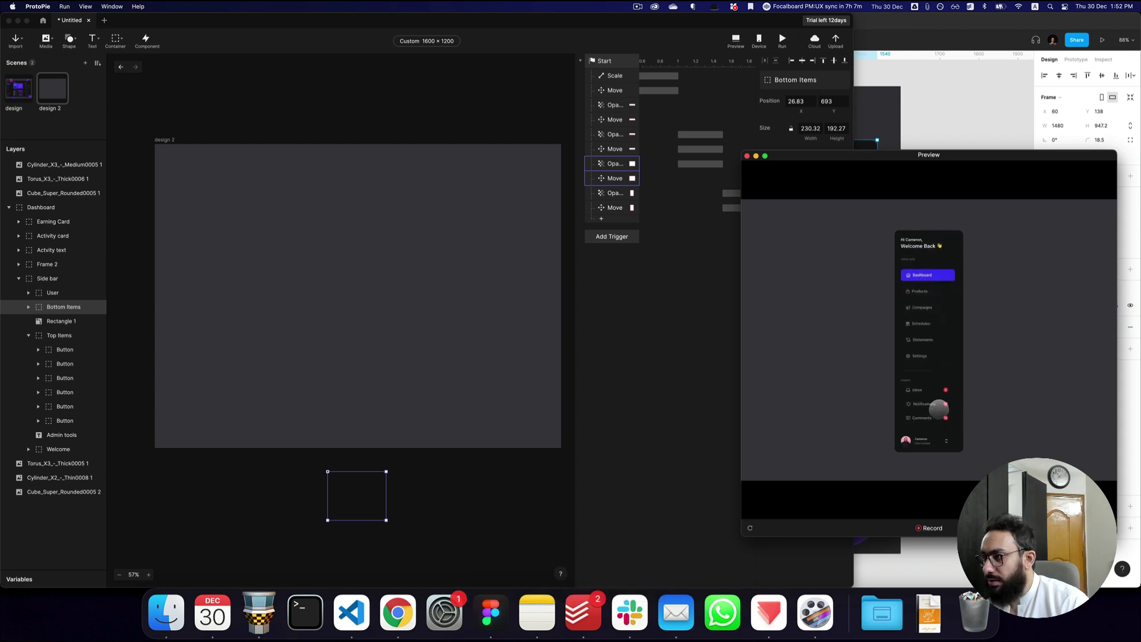
left_click(704, 220)
- Set the start delay of the Bottom Items layer's Opacity response to 2.5 and replay the preview
scroll(673, 180, "left", 3)
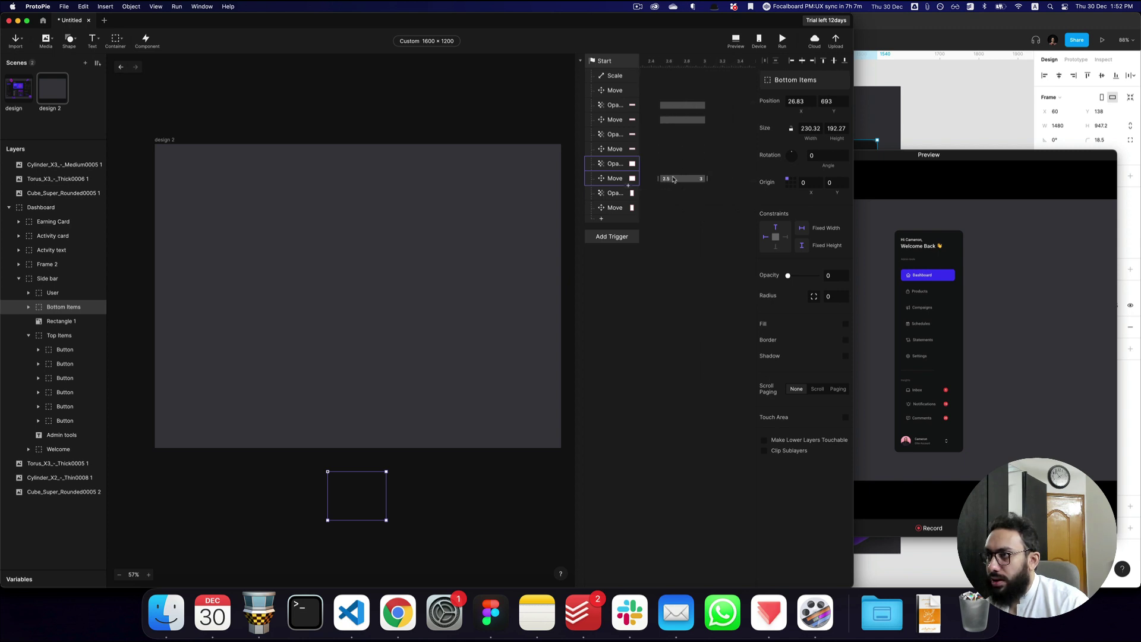
scroll(674, 179, "right", 8)
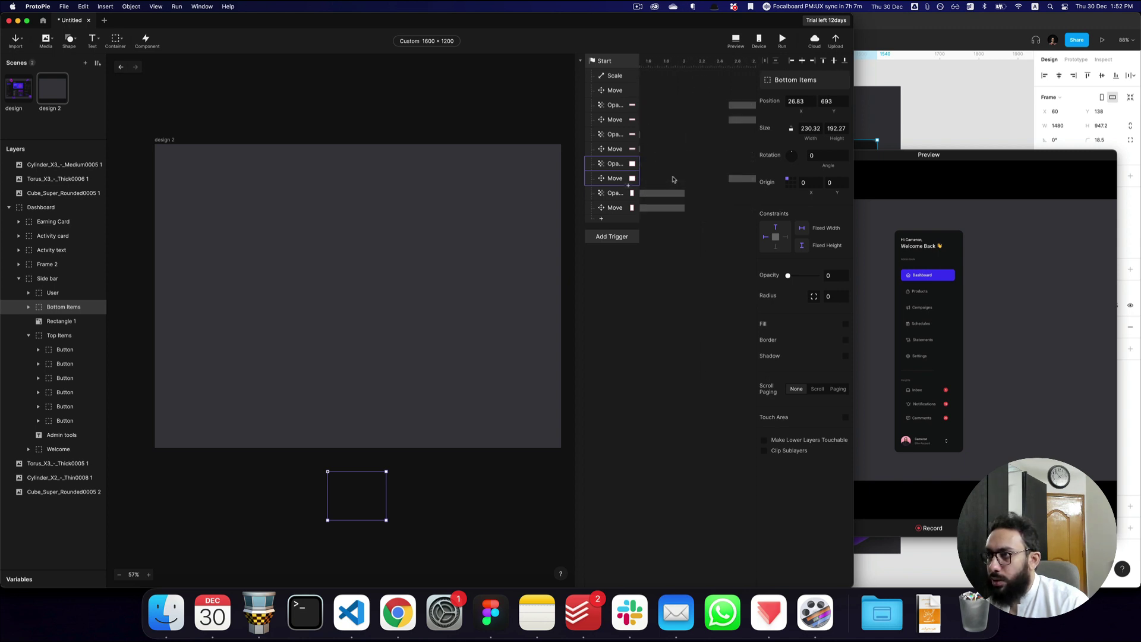
left_click(712, 165)
scroll(715, 186, "left", 4)
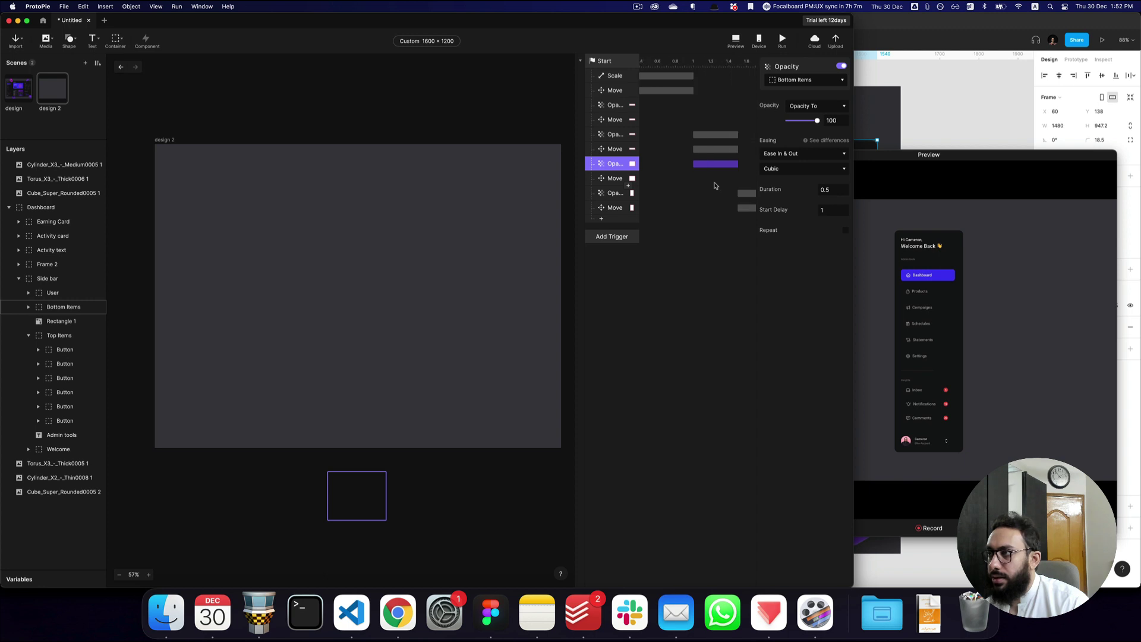
key("super+a")
type("2.5")
key("Return")
scroll(702, 192, "right", 3)
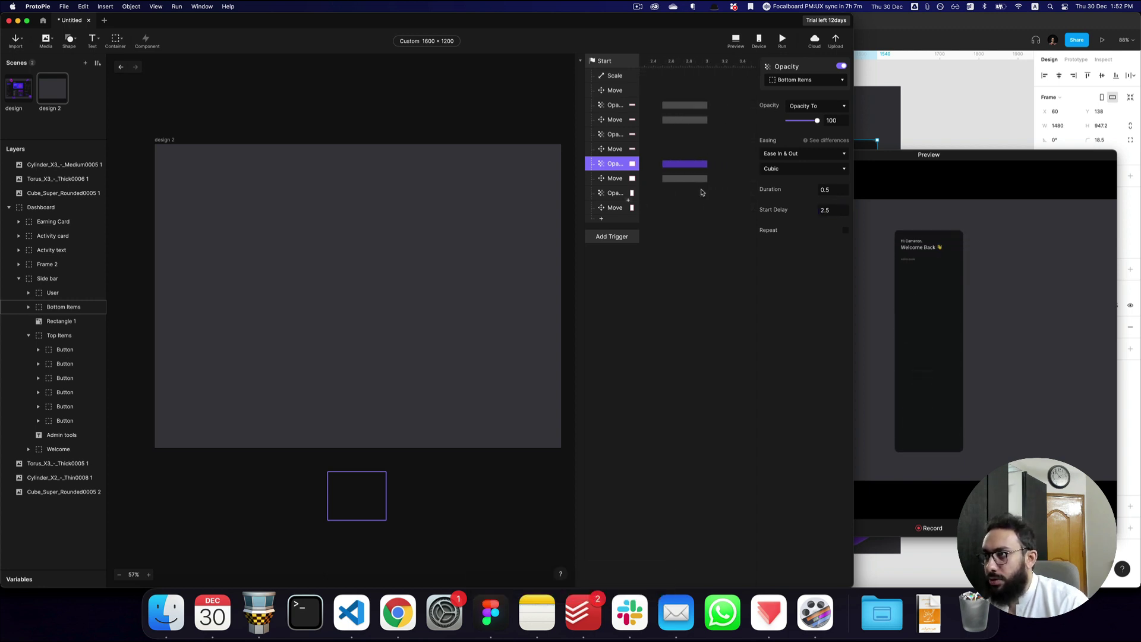
key("shift+super+r")
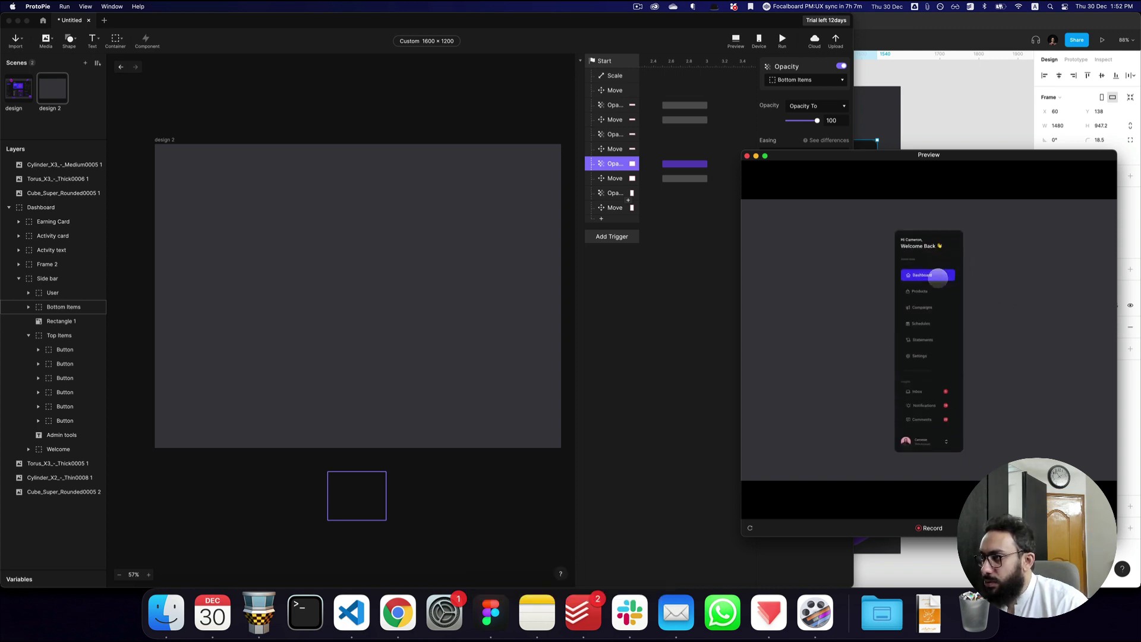
- Set the start delay of both the Opacity and Move responses of Bottom Items to 2, and replay the preview
scroll(720, 166, "left", 3)
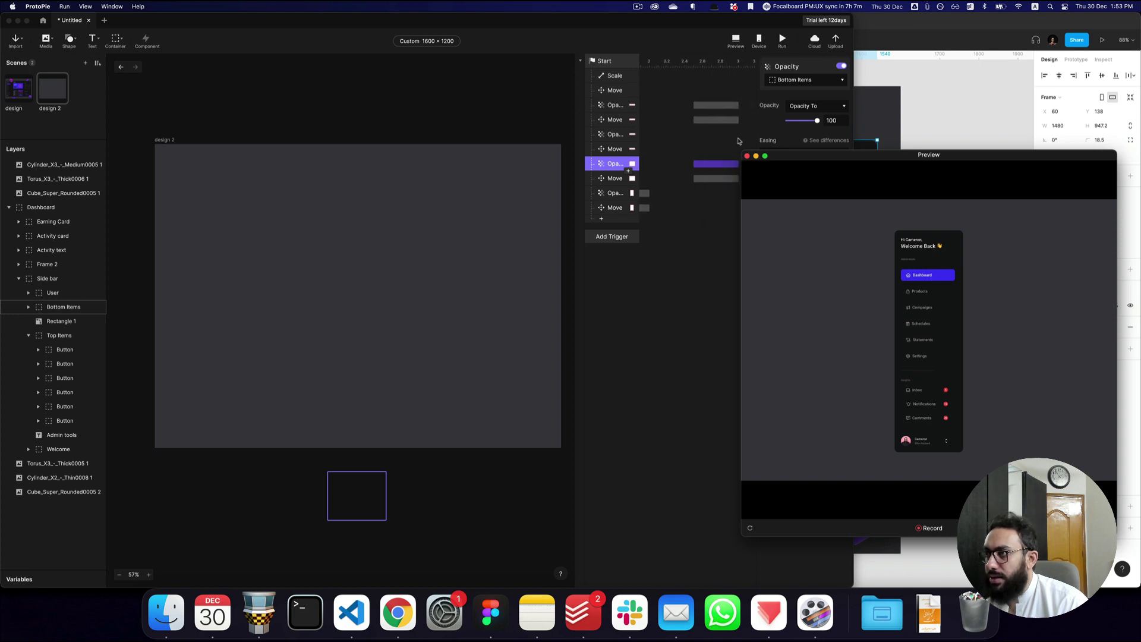
left_click(722, 178)
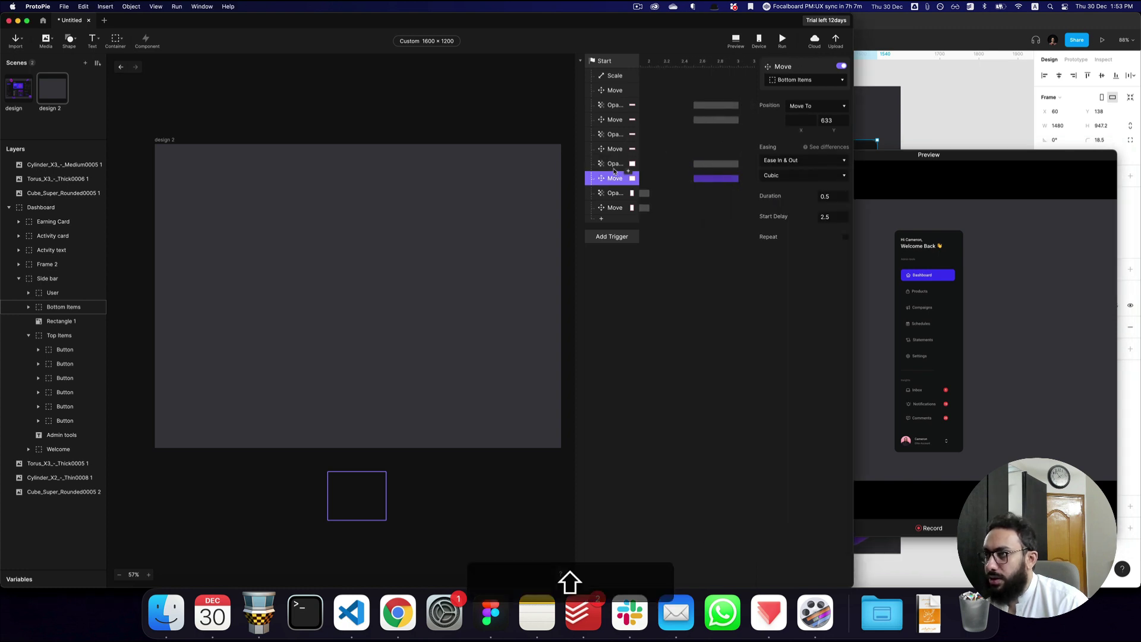
left_click(616, 168, "shift")
key("Return")
key("shift+super+r")
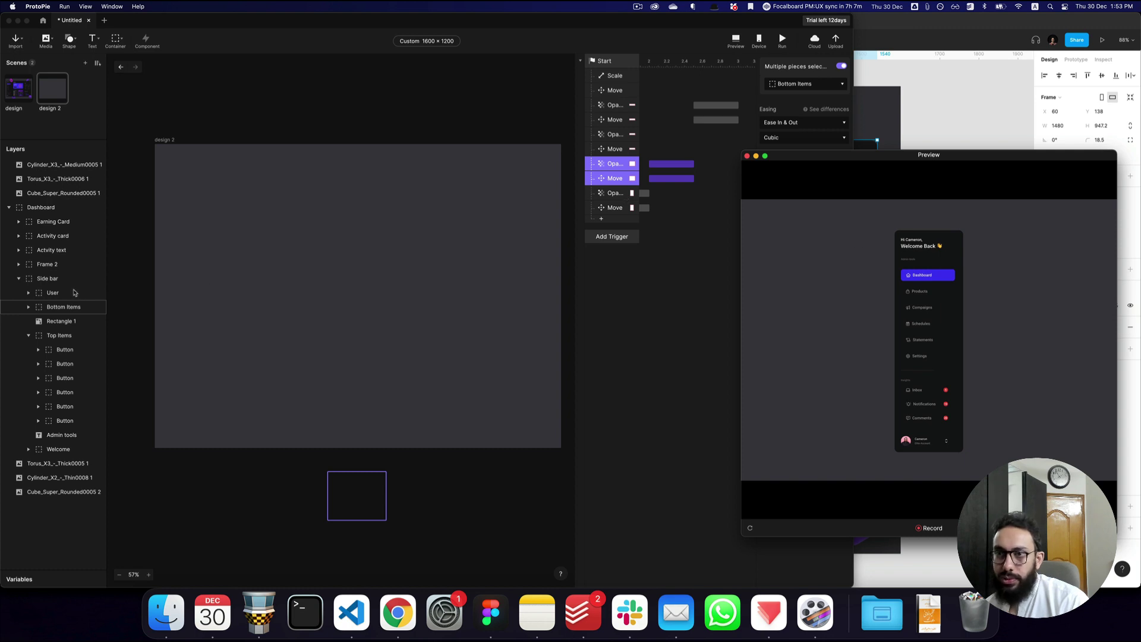
- Inspect the sidebar's Bottom Items, Top Items, Admin tools and Rectangle 1 layers to find which belong with the animated groups
left_click(63, 307)
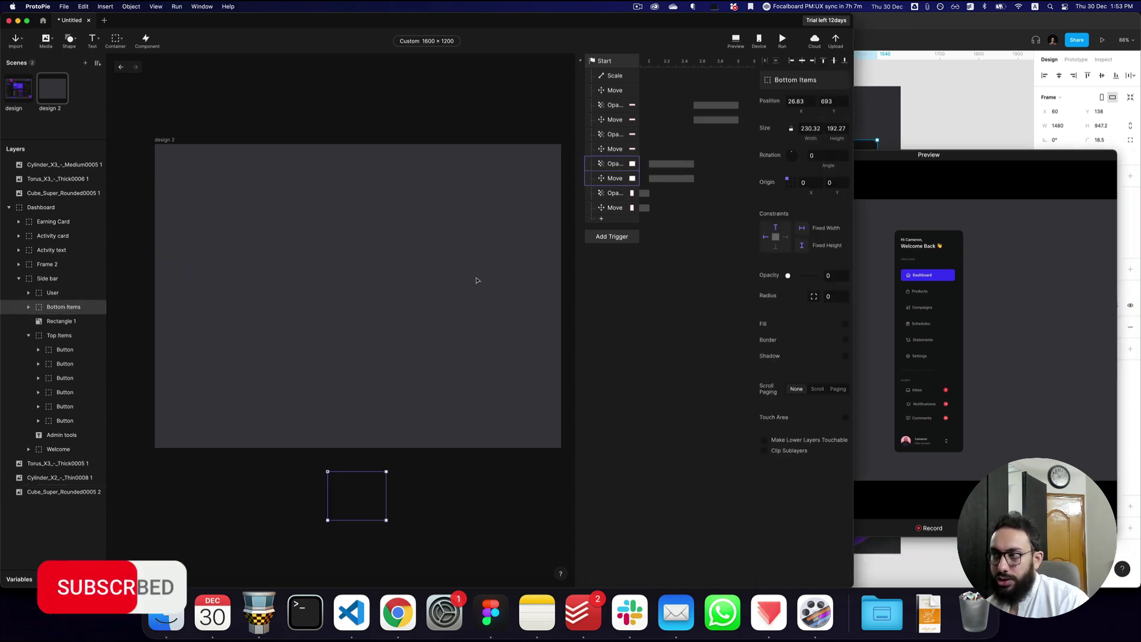
left_click(920, 271)
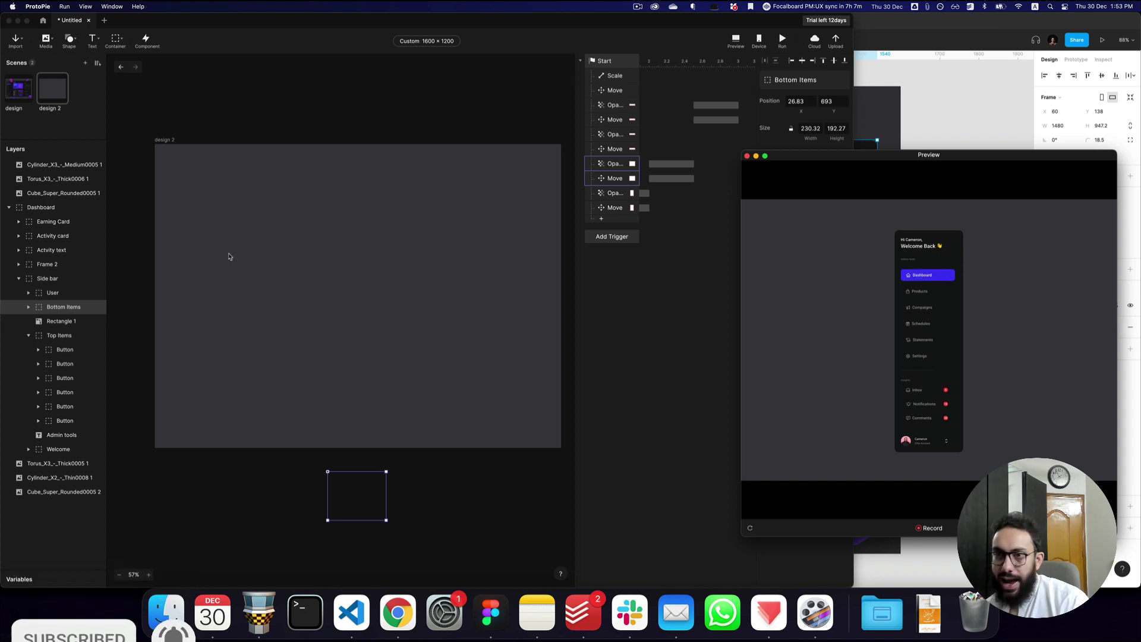
left_click(53, 336)
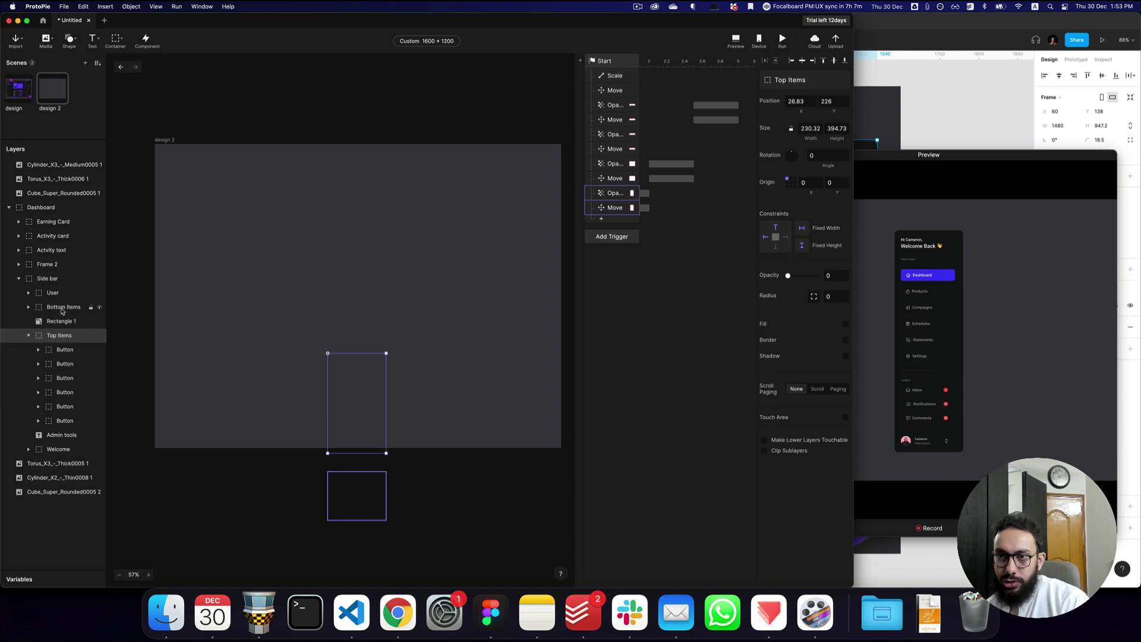
left_click(52, 437)
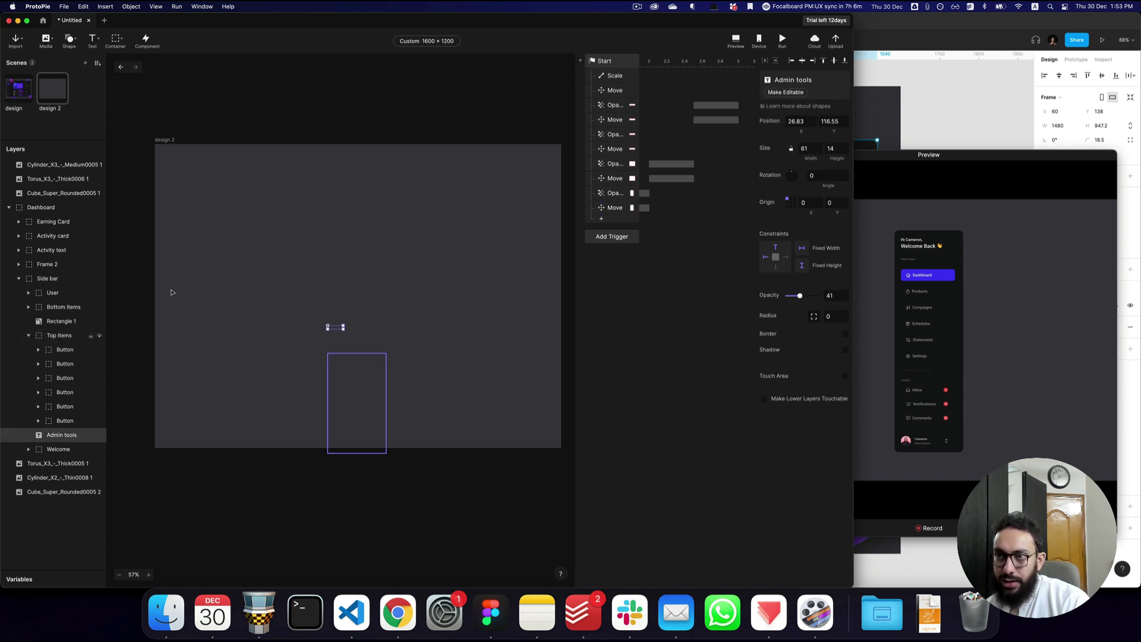
left_click(139, 314)
left_click(59, 319)
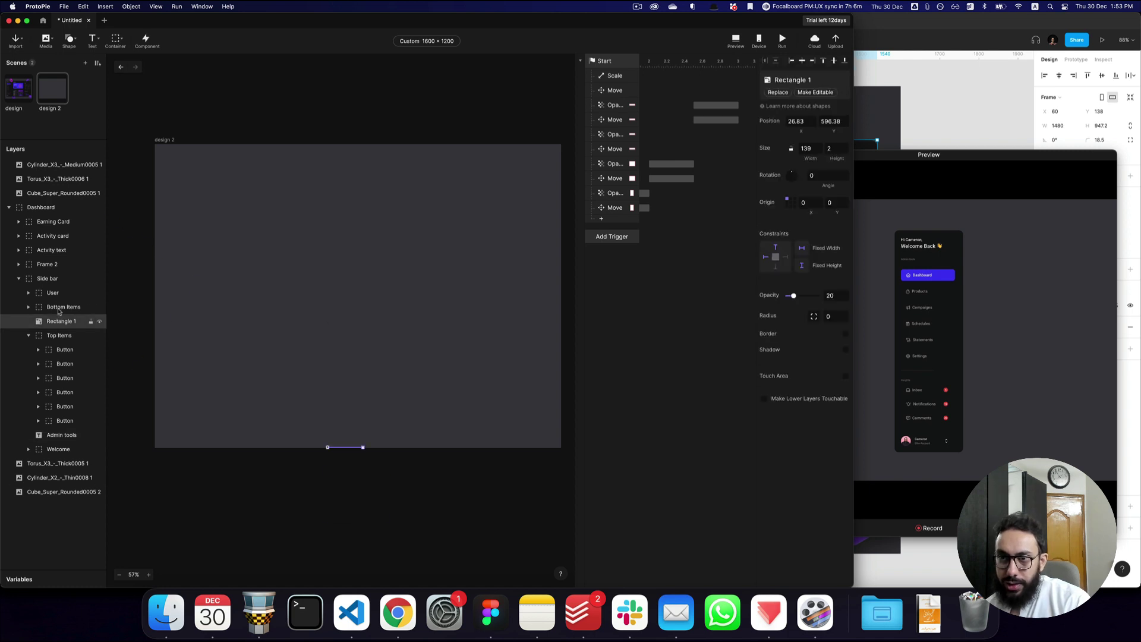
left_click_drag(62, 435, 71, 343)
- Switch to Figma and measure the gap between the sidebar's Admin tools label and the side bar item frame
key("super+Tab")
key("Escape")
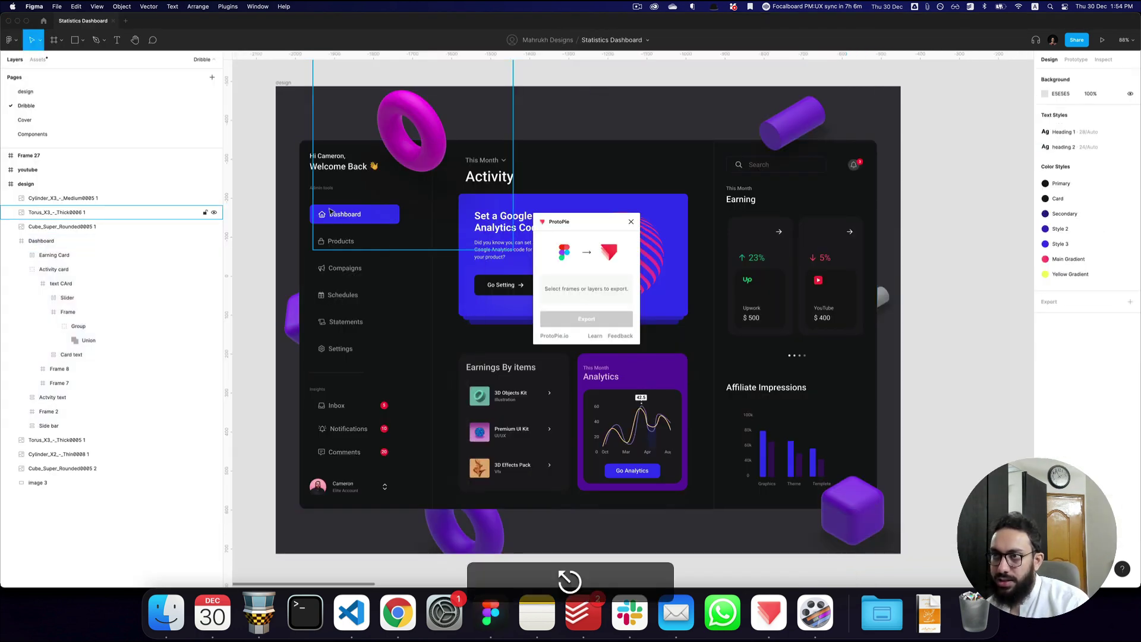
double_click(331, 212)
left_click(320, 294)
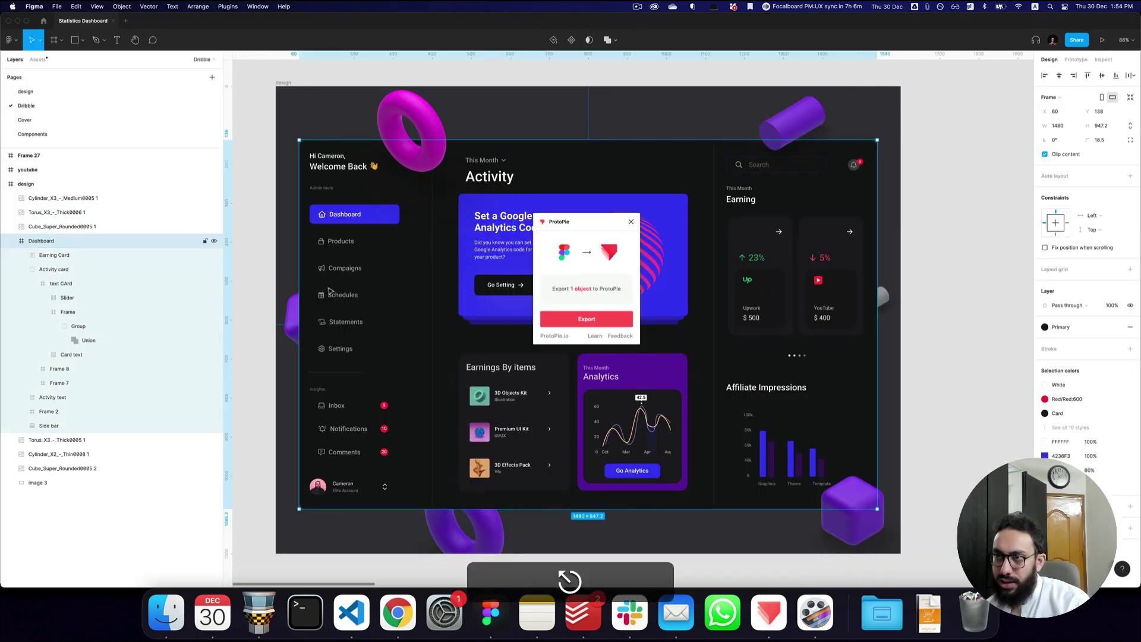
left_click(321, 294)
key("shift+Return")
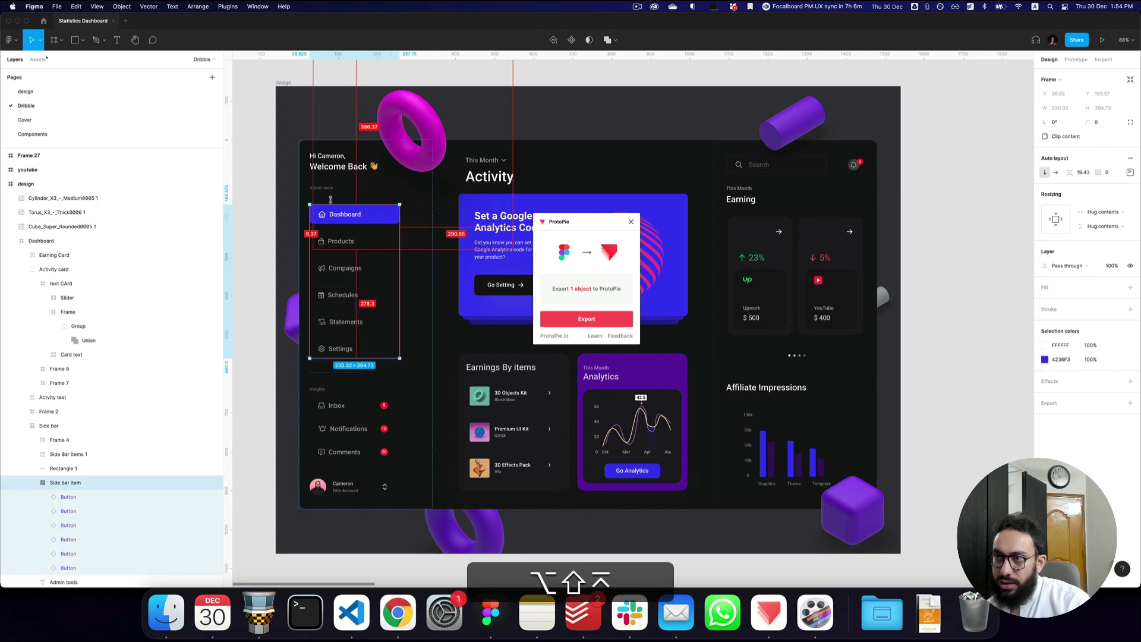
scroll(327, 191, "up", 10)
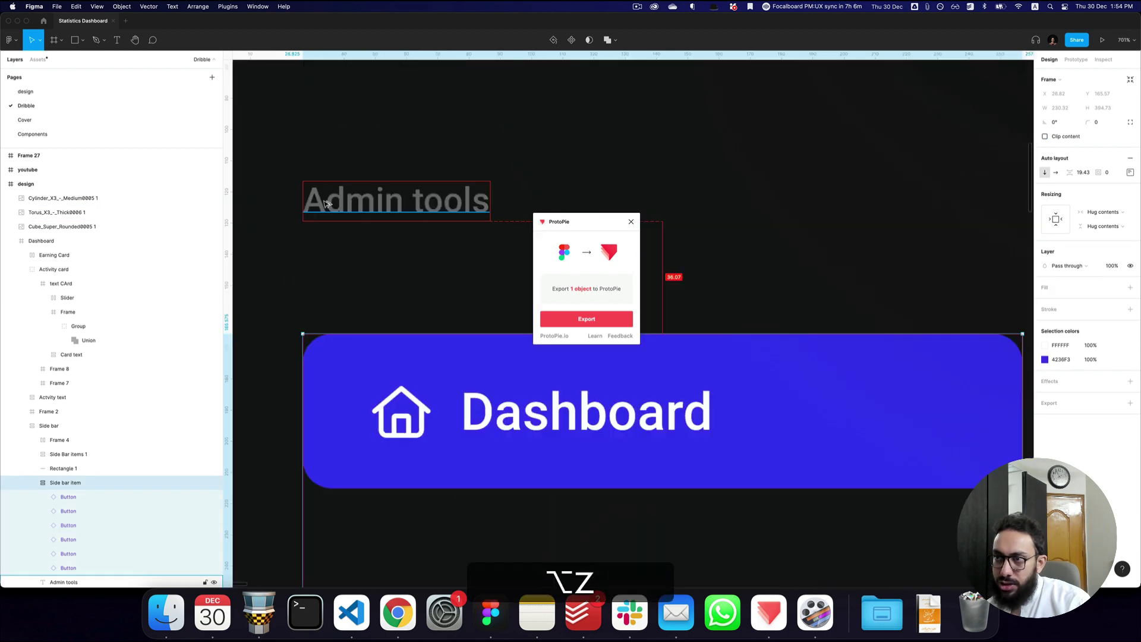
- Switch back to ProtoPie, set the Y position of Admin tools inside Top Items to -36, and check the preview
key("alt+super+Tab")
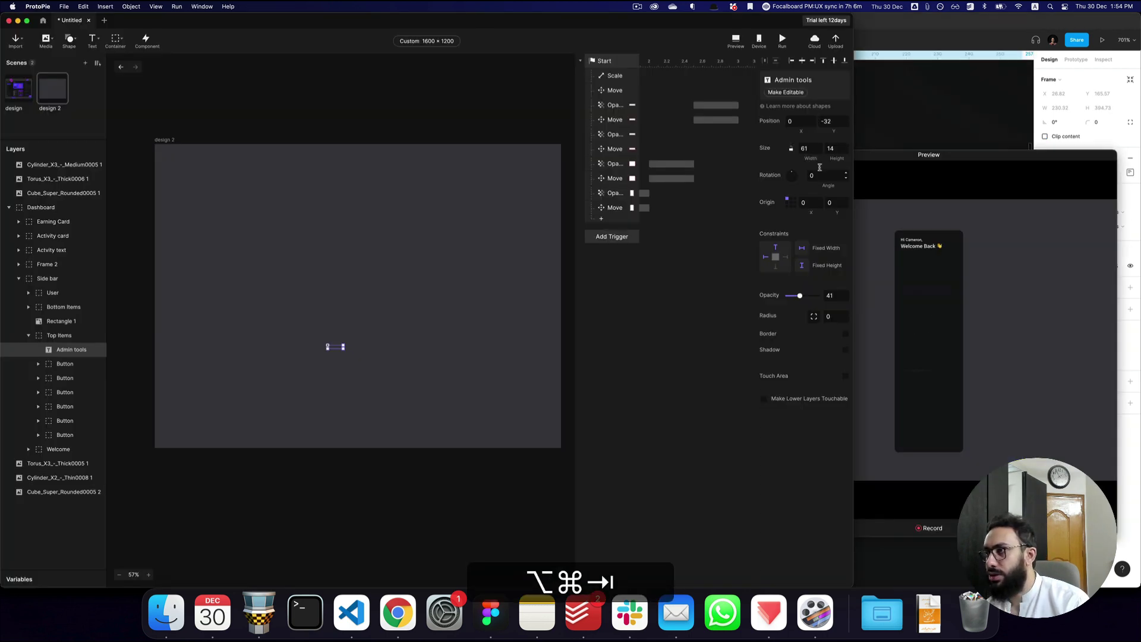
left_click(835, 121)
key("super+a")
key("3")
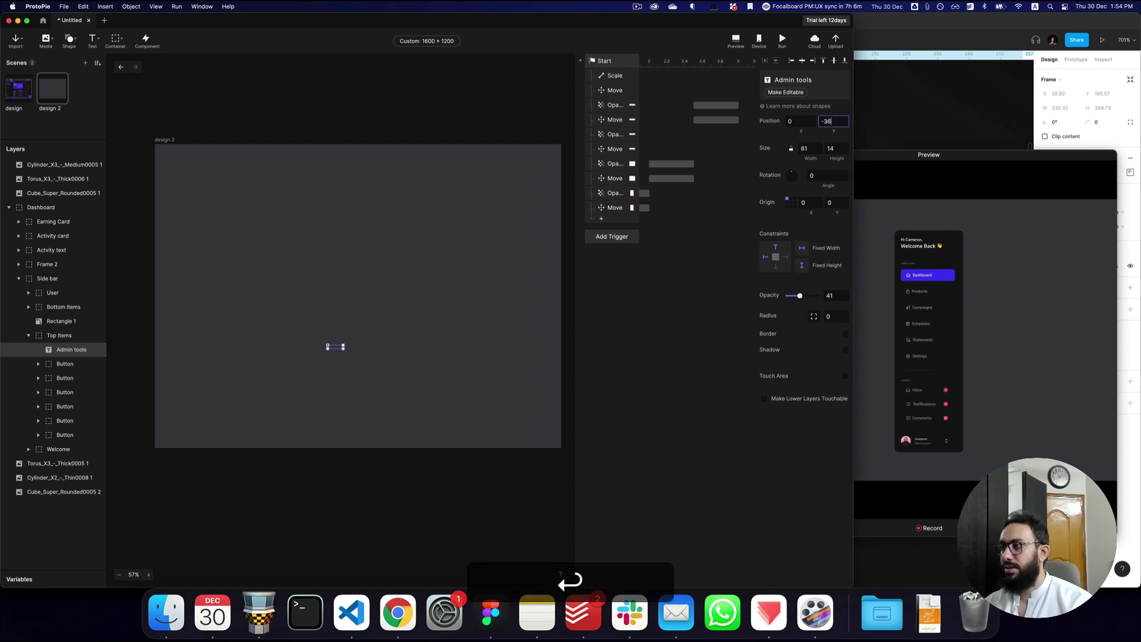
key("Return")
left_click(1016, 277)
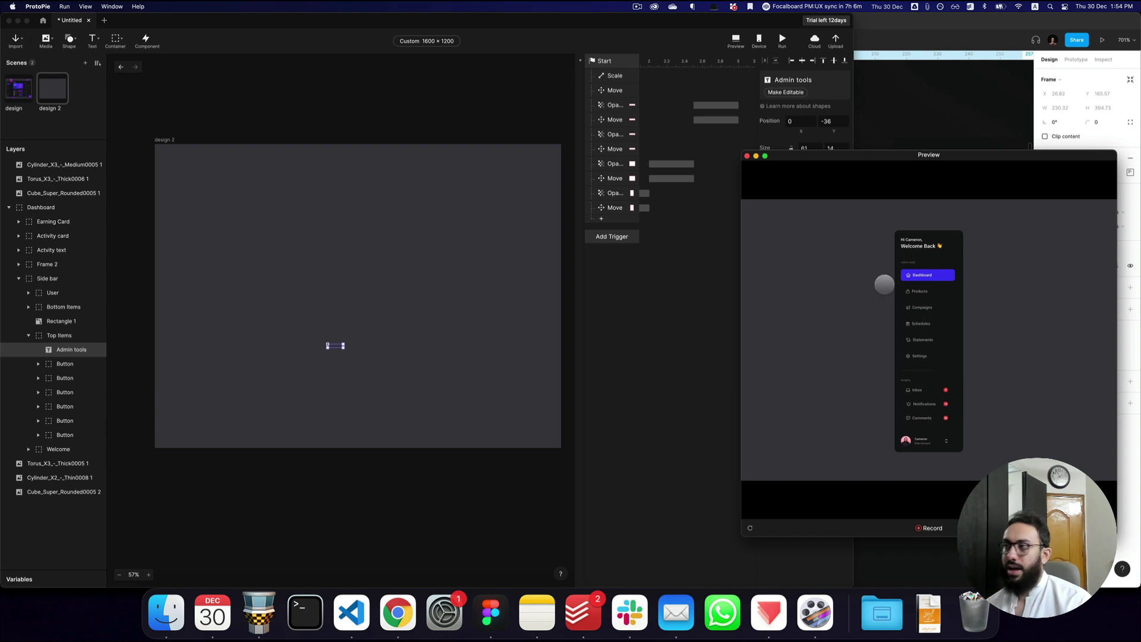
left_click(359, 241)
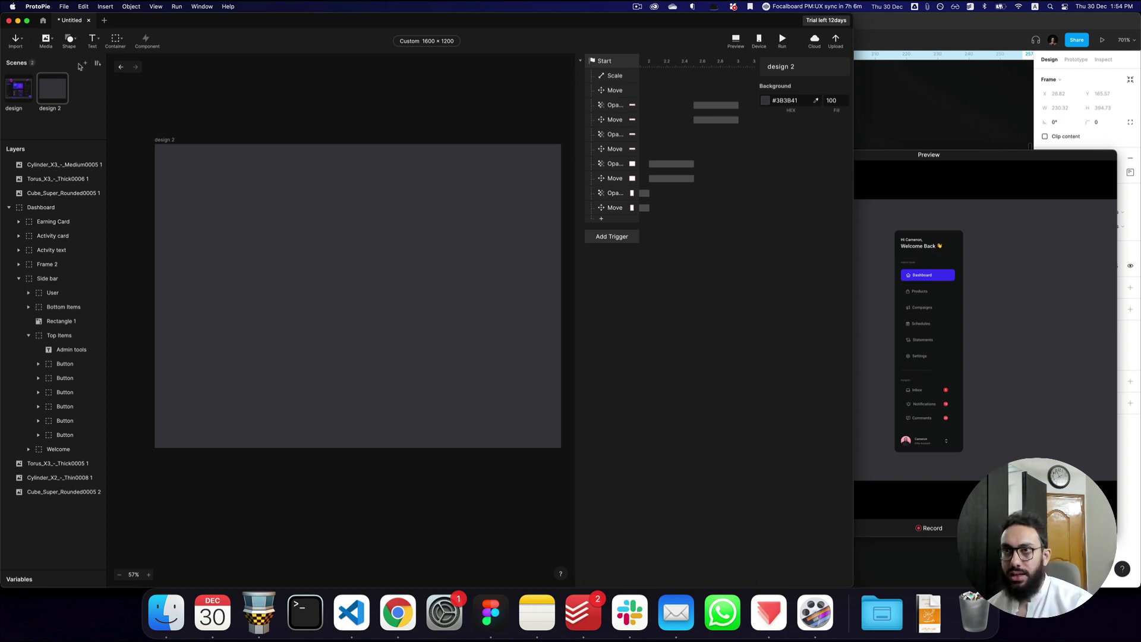
- Duplicate the design 2 scene and select the Dashboard layer in the copy
right_click(57, 90)
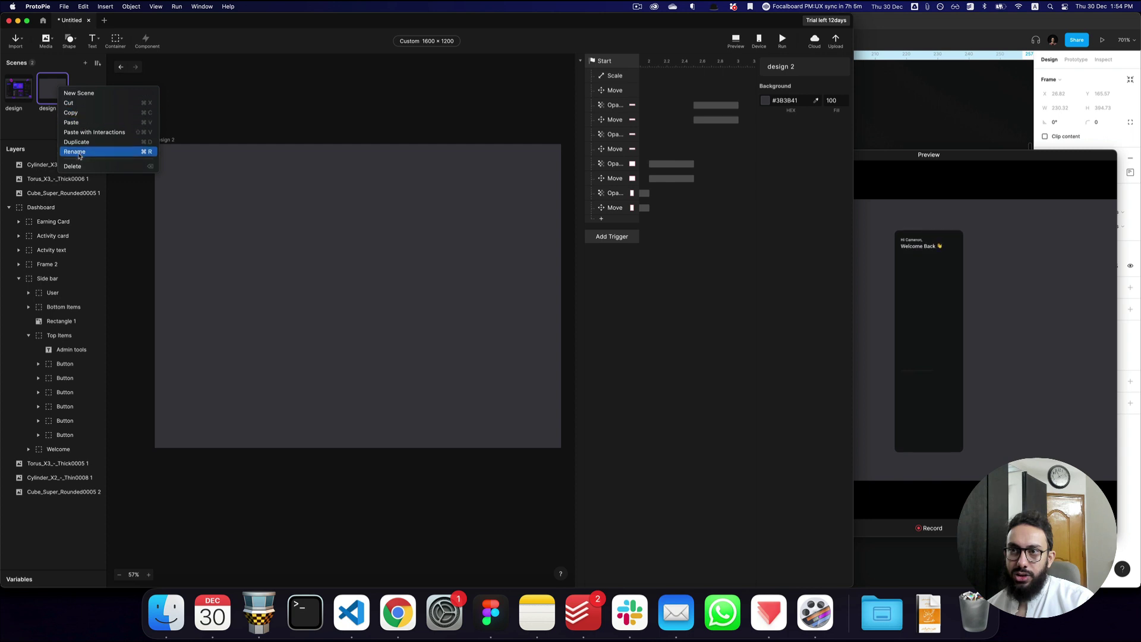
key("Escape")
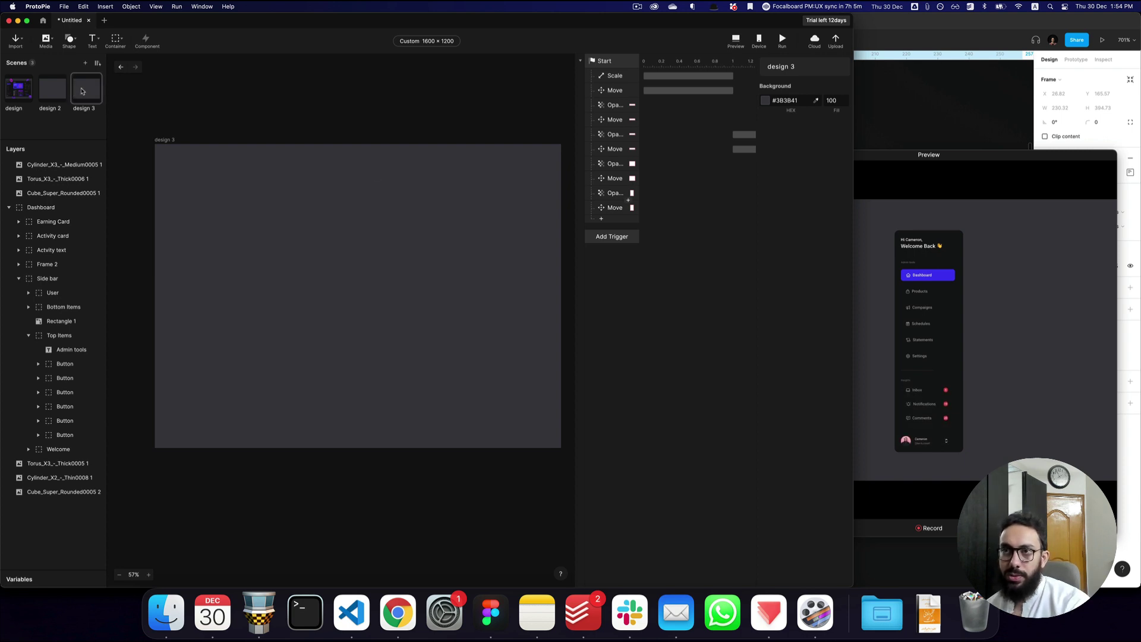
left_click_drag(573, 523, 315, 289)
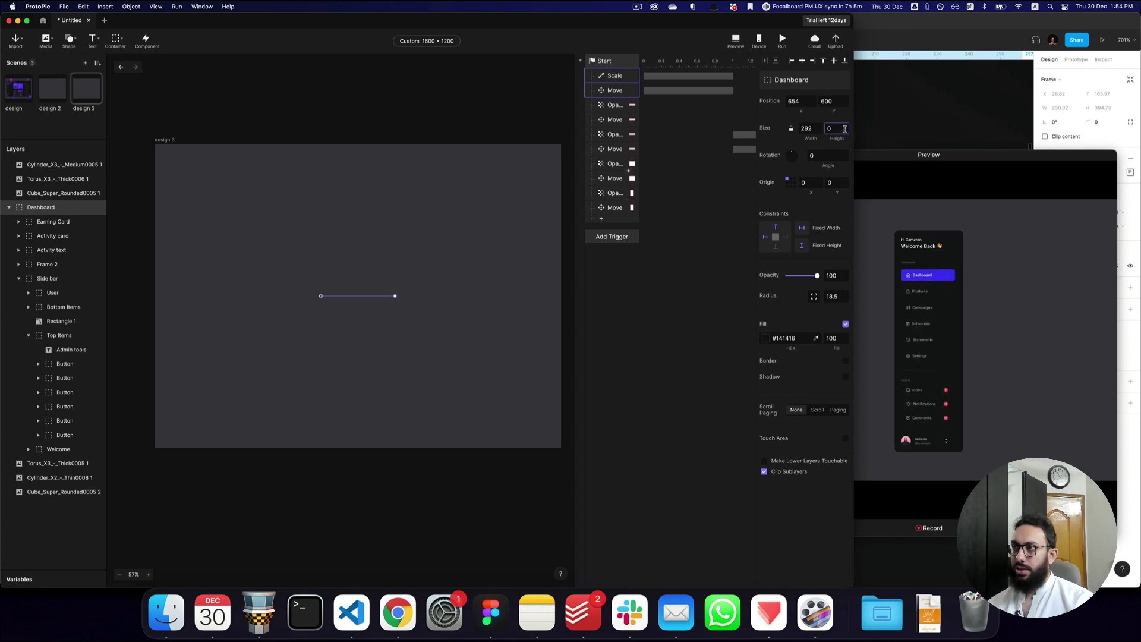
- Copy the target height from the Dashboard's Scale response in the design 2 scene and check its Move response
left_click(53, 98)
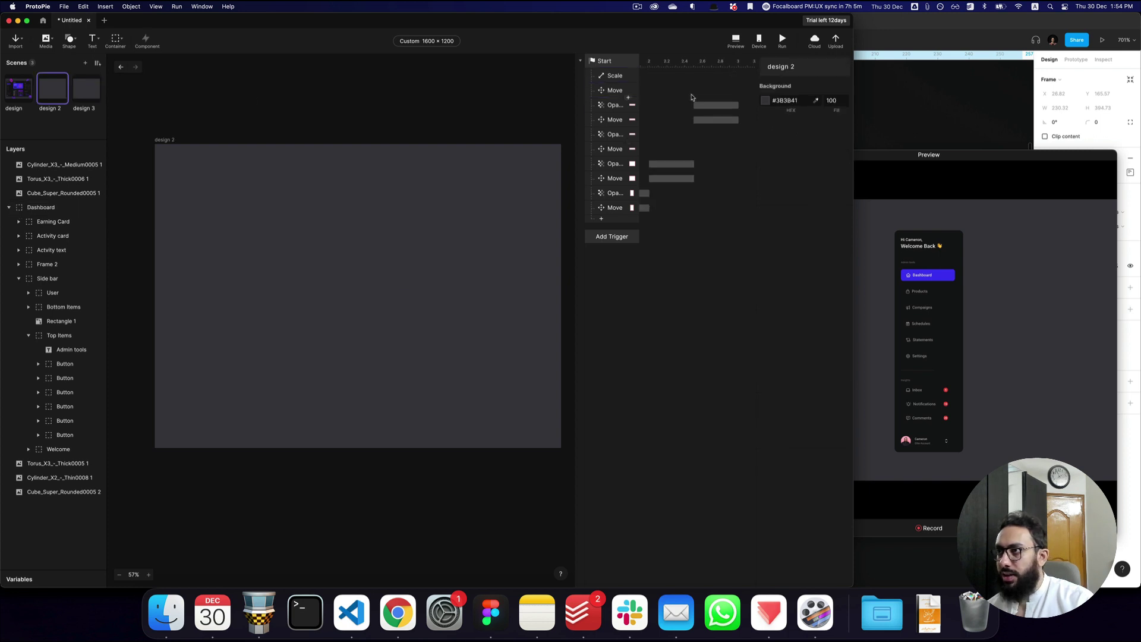
left_click(615, 75)
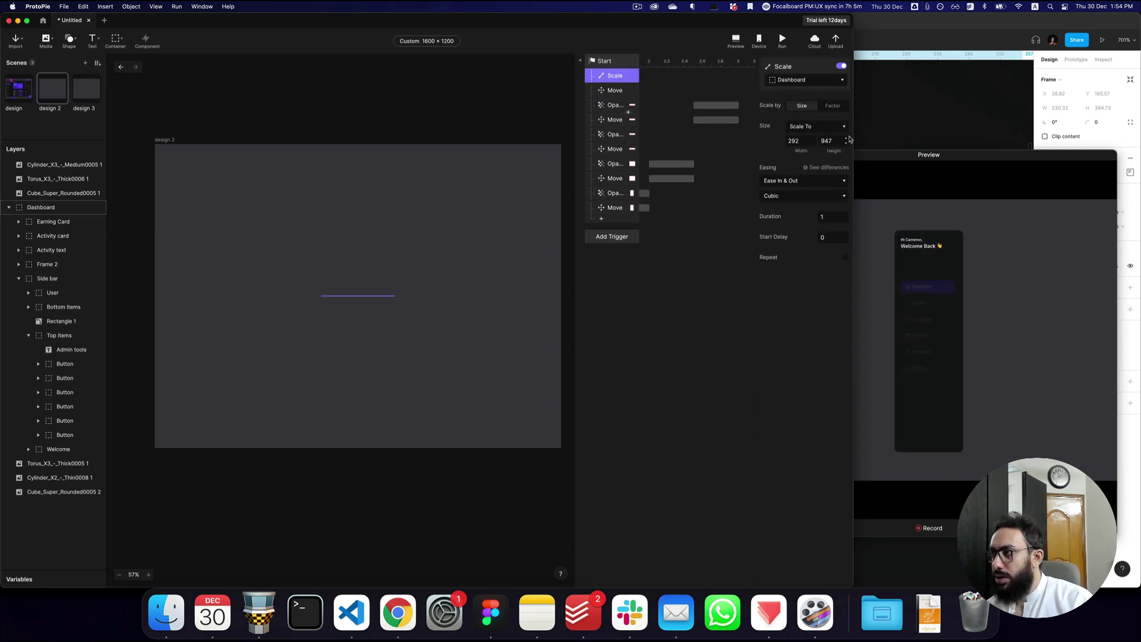
left_click(827, 141)
key("super+a")
key("super+c")
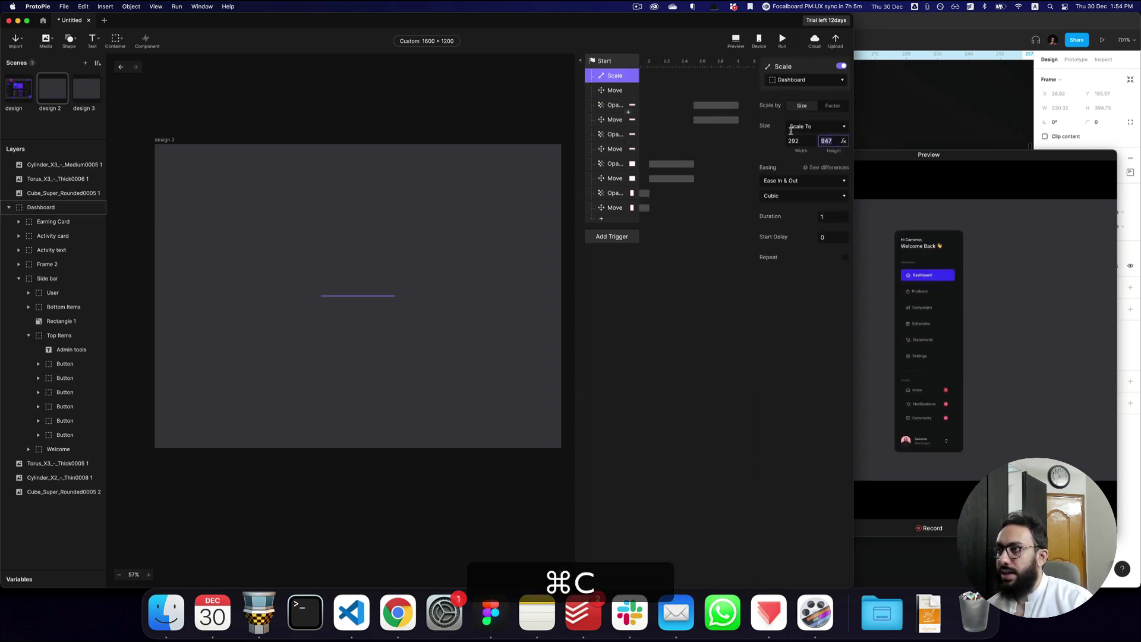
left_click(603, 90)
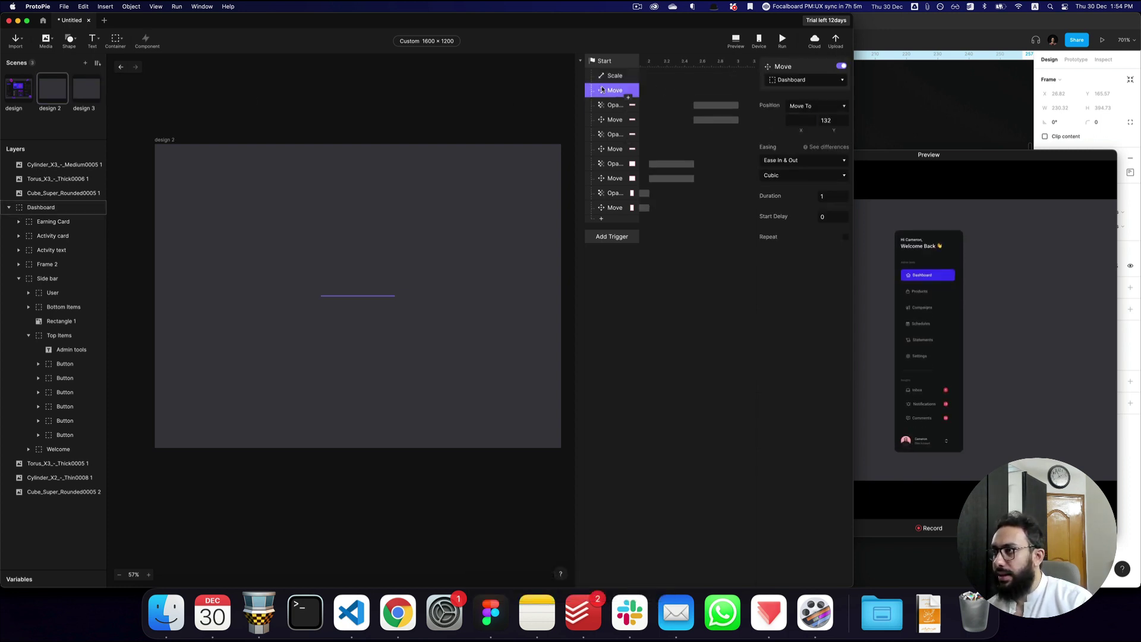
- In the design 3 scene, set the Dashboard layer's height to 947 and its Y position to 142
left_click(86, 94)
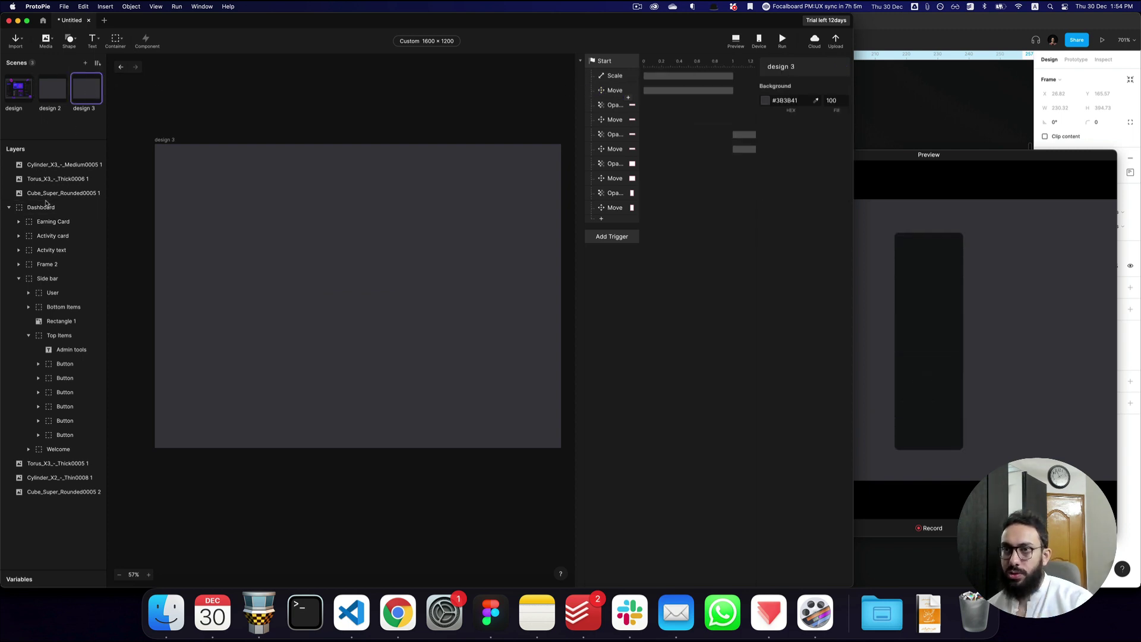
left_click(832, 101)
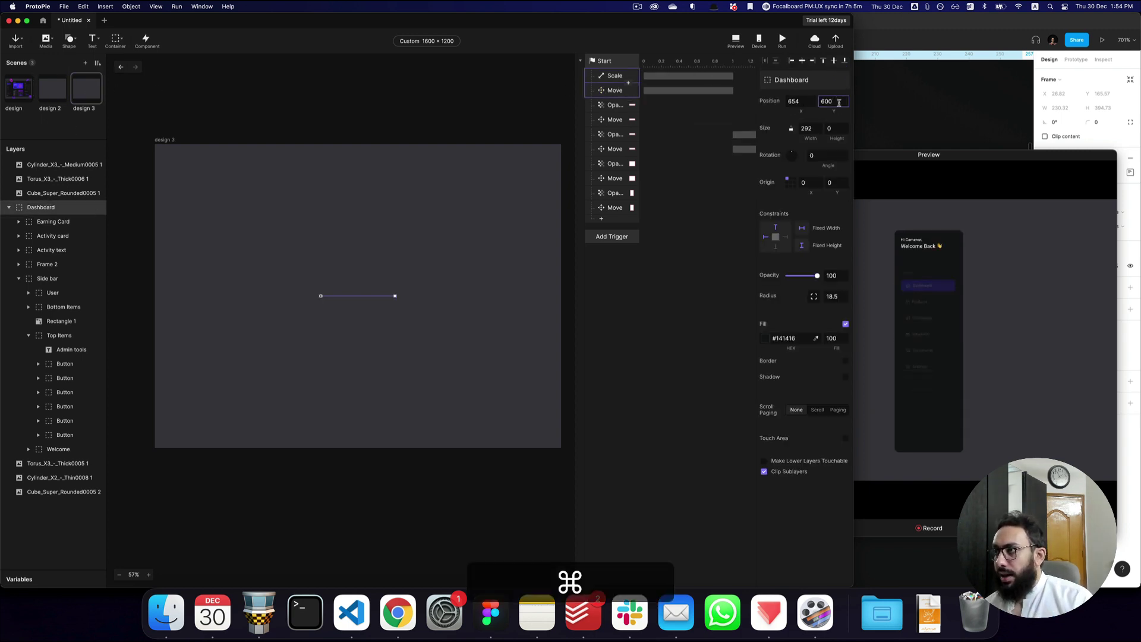
key("super+z")
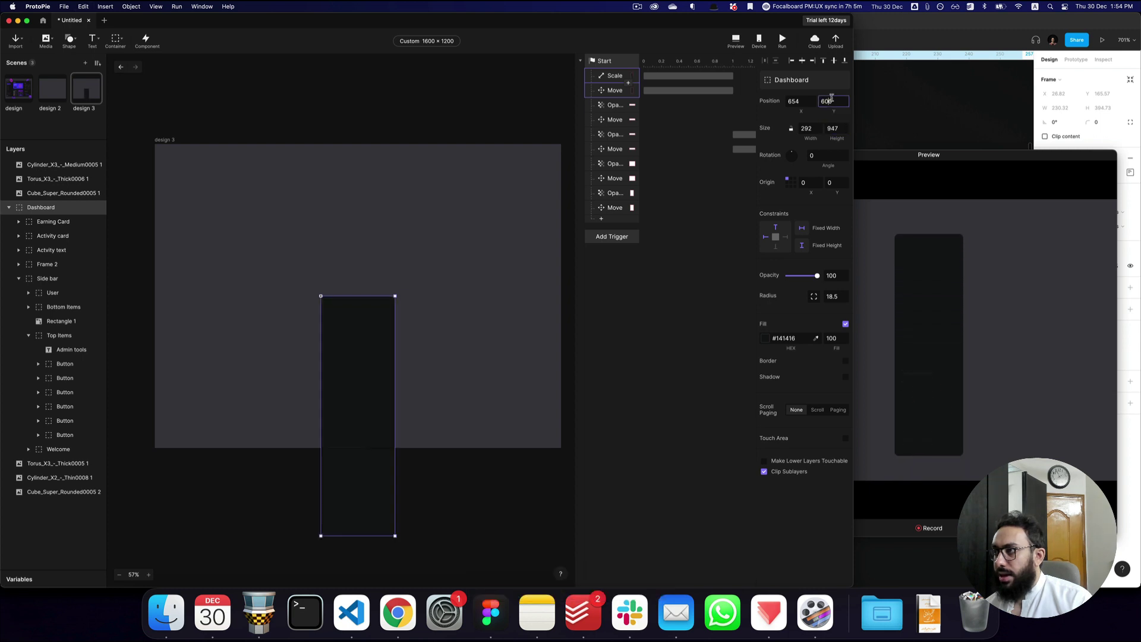
key("super+z")
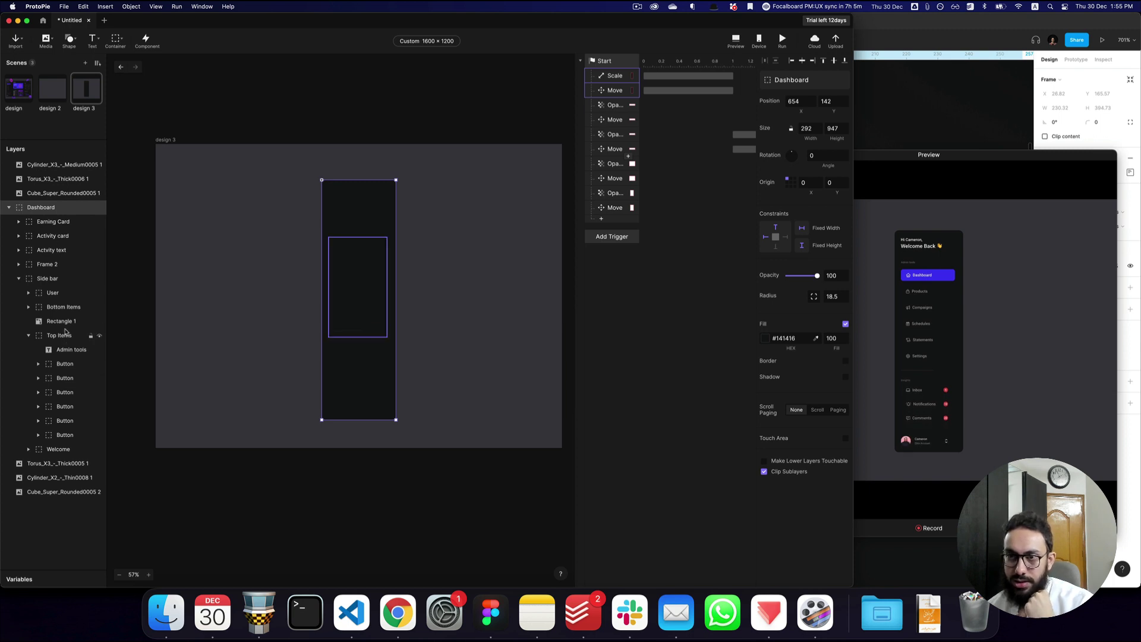
- Set the opacity of the User, Bottom Items, Top Items and Welcome layers in design 3 to 100
left_click(63, 293)
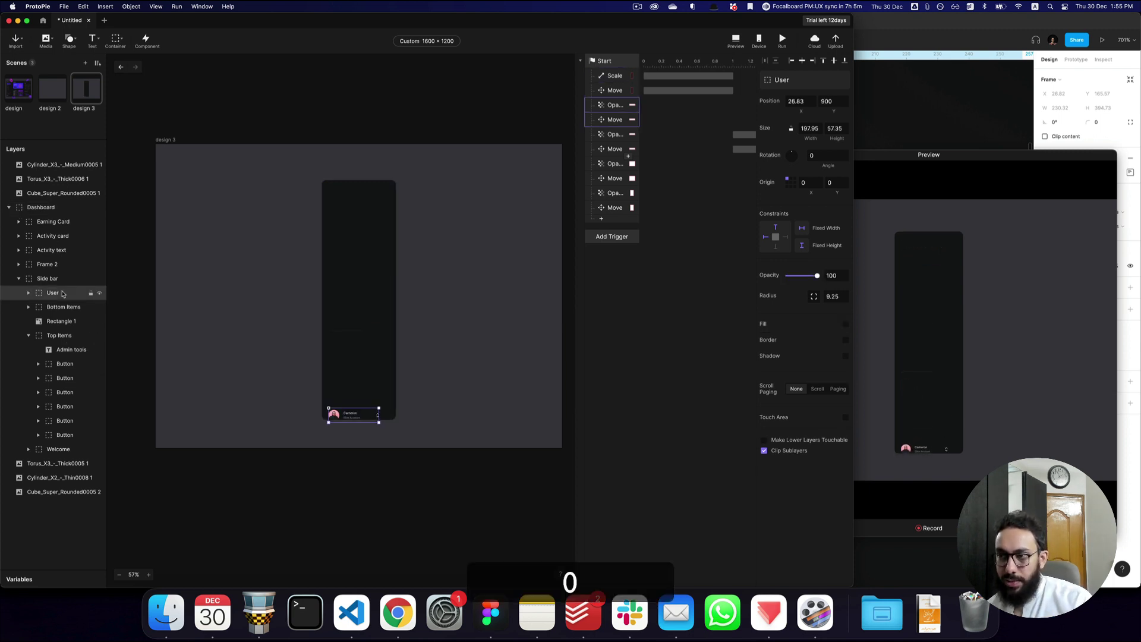
left_click(833, 100)
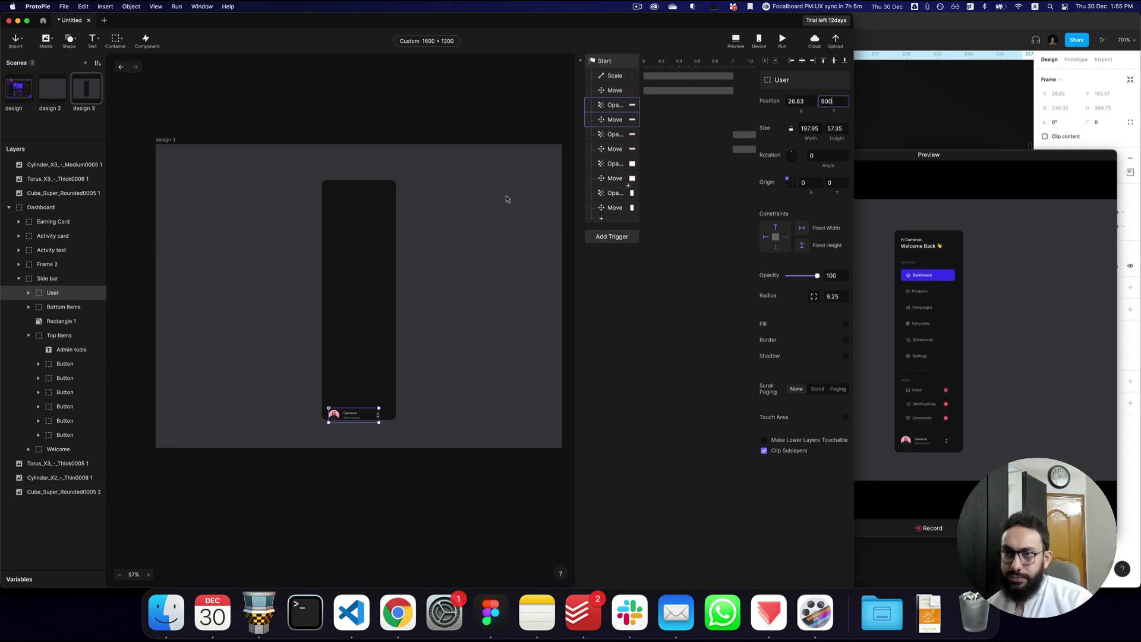
left_click(59, 306)
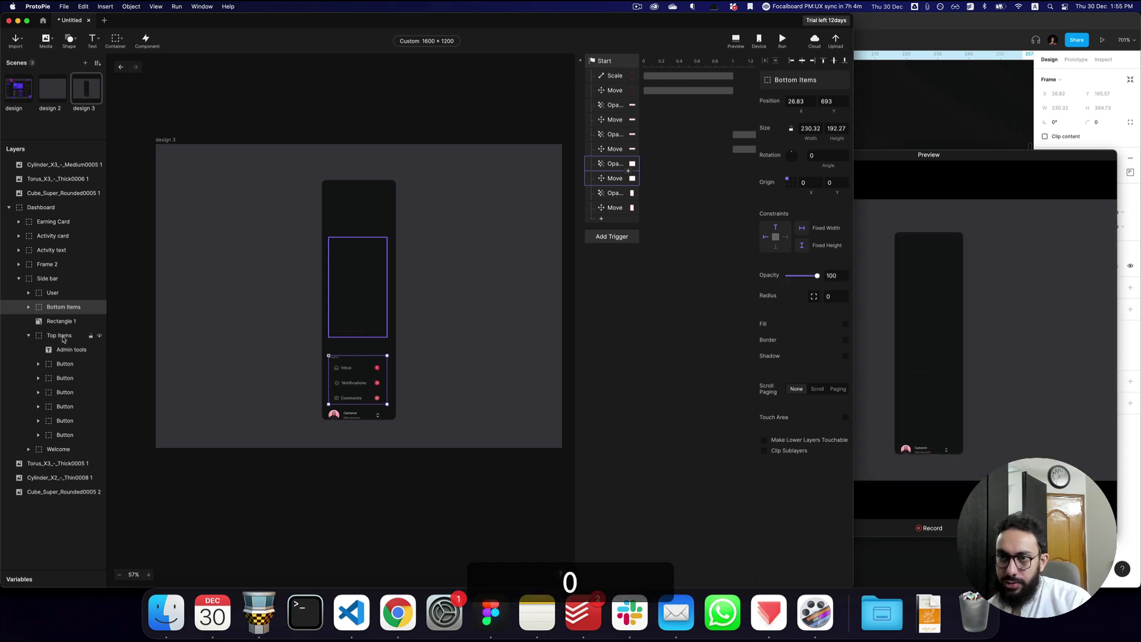
left_click(63, 337)
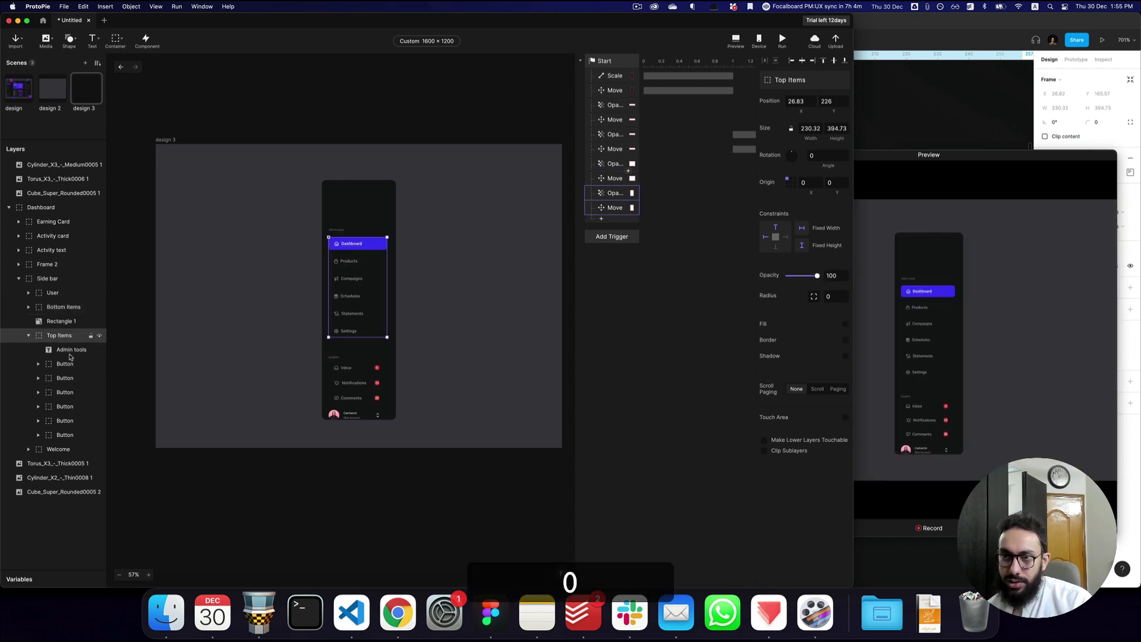
left_click(59, 449)
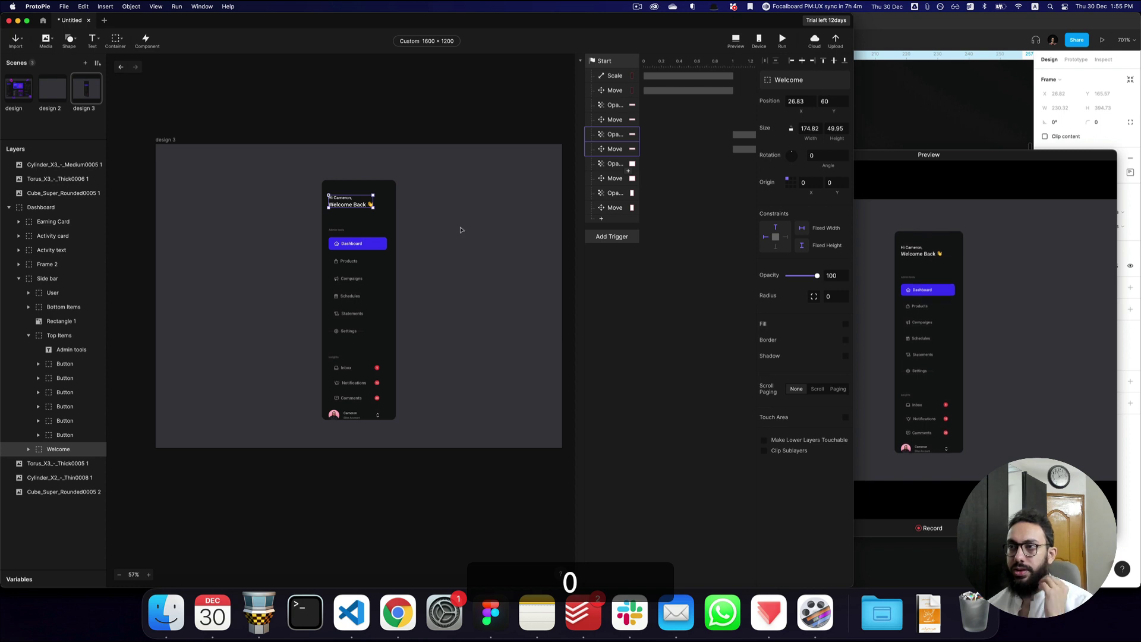
- Set the Welcome layer's Y position in design 3 to 30
left_click(369, 204)
double_click(369, 205)
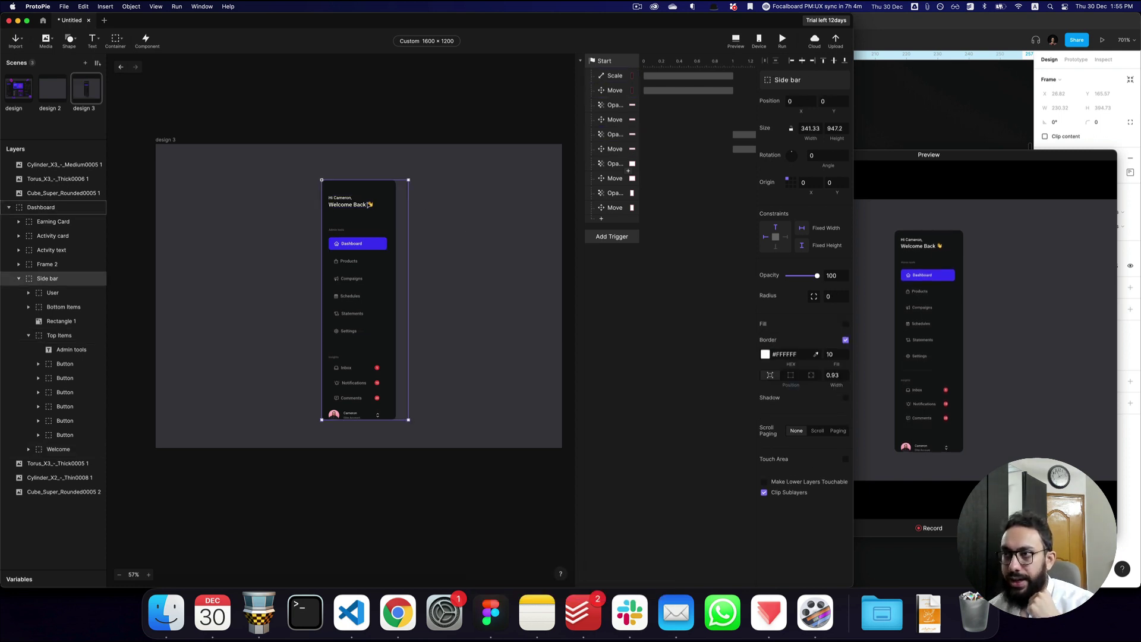
double_click(348, 205)
left_click(834, 101)
type("60")
key("BackSpace")
key("BackSpace")
type("30")
key("Return")
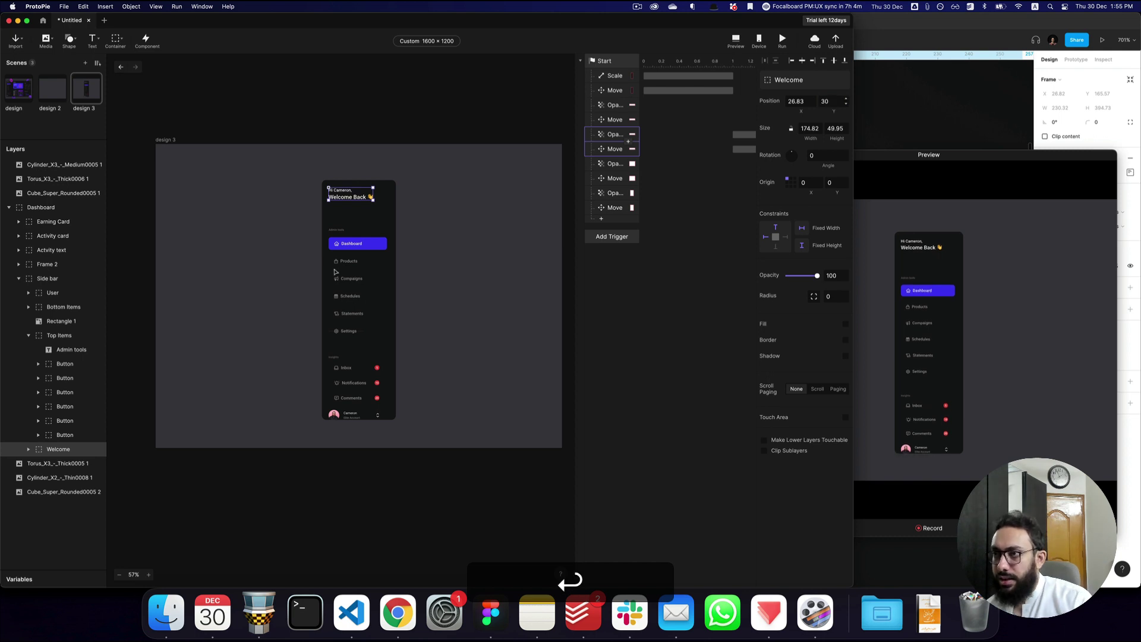
- Shift the Top Items layer up by 30 to a Y position of 196
left_click(355, 256)
left_click(834, 101)
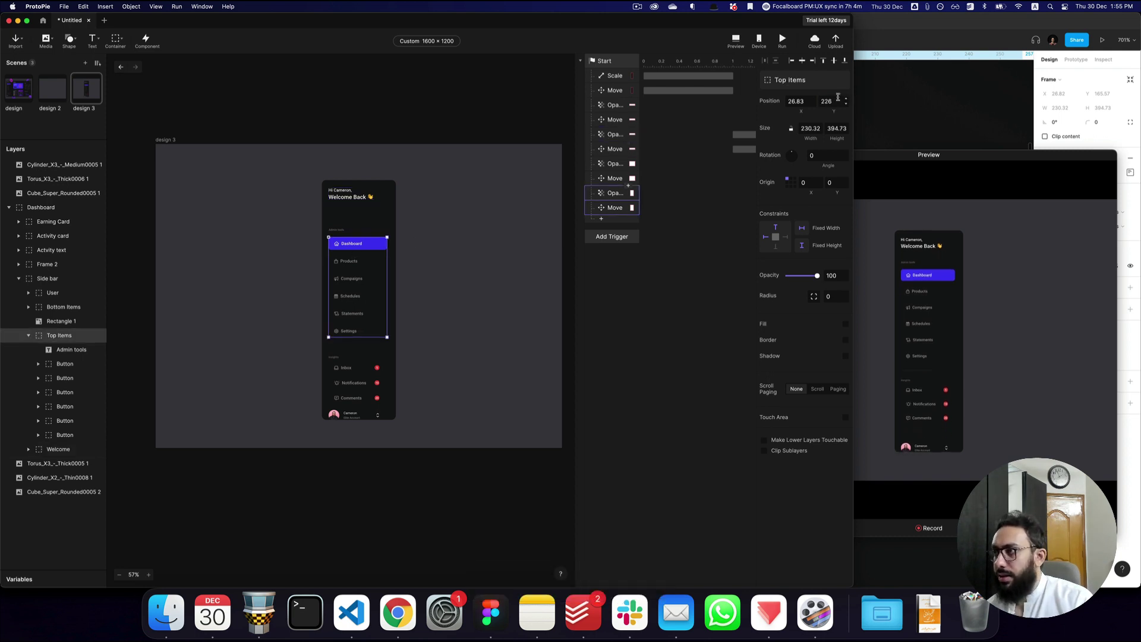
type("-30")
key("Return")
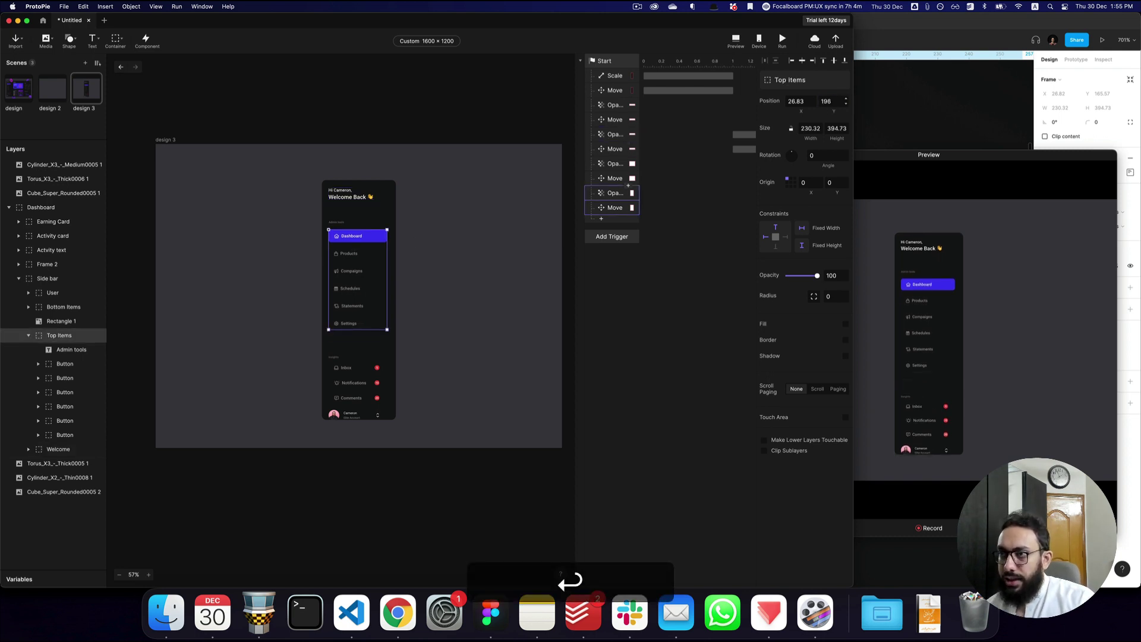
- Select the whole Bottom Items layer and raise it by 30 to a Y position of 663
left_click(339, 371)
key("shift+Return")
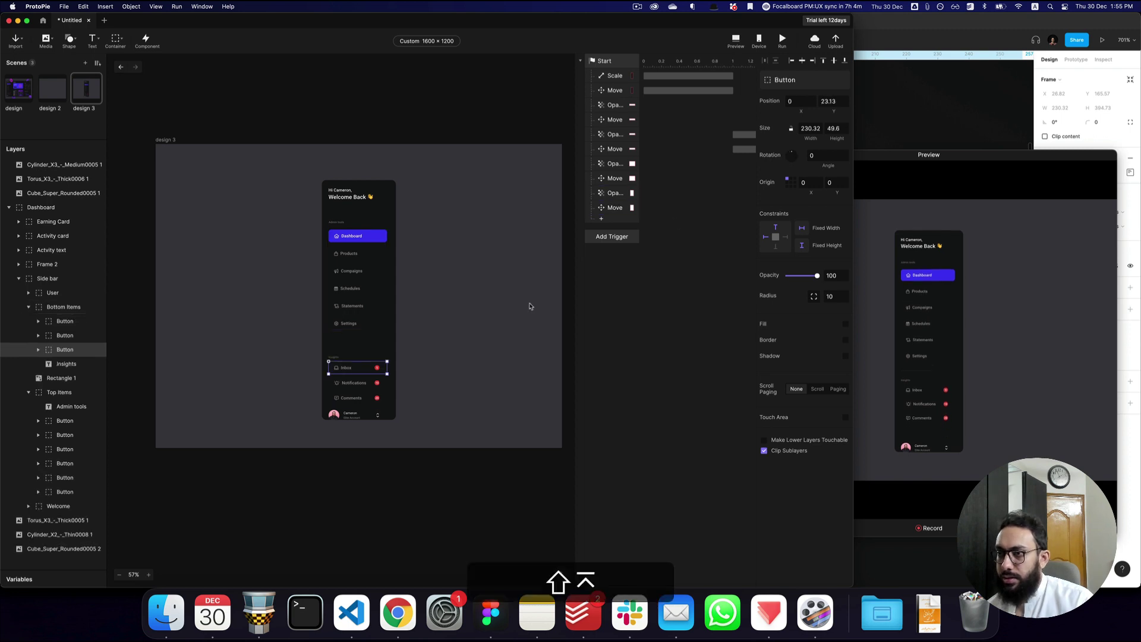
key("Escape")
left_click(350, 366)
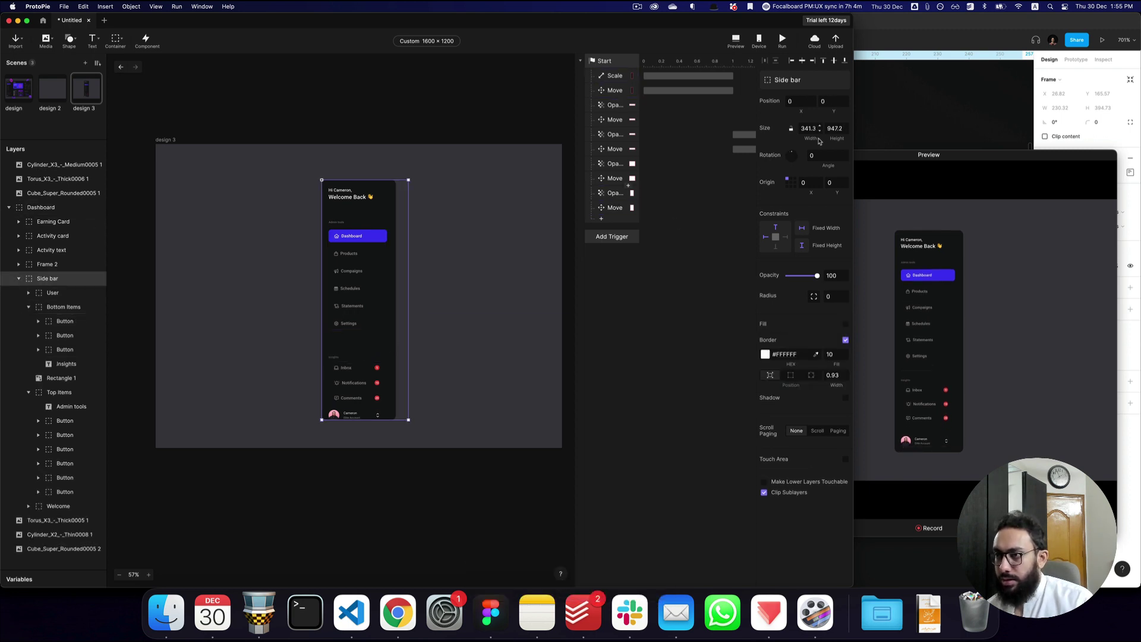
left_click(67, 308)
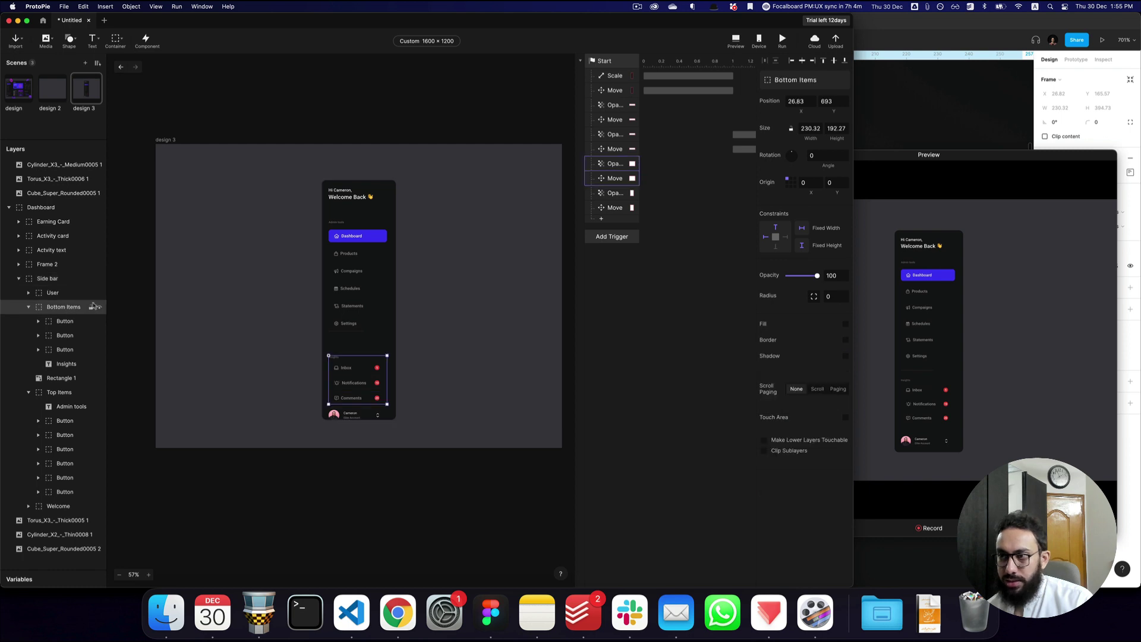
key("Return")
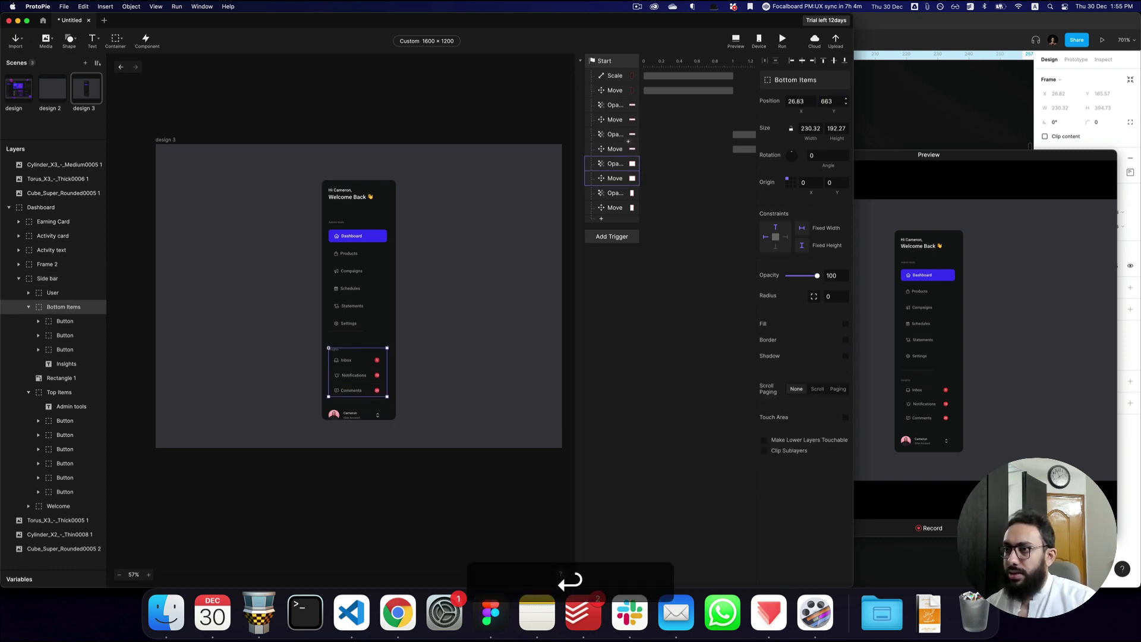
- Try a Y position of 0 for the Welcome layer, then undo it
left_click(60, 392)
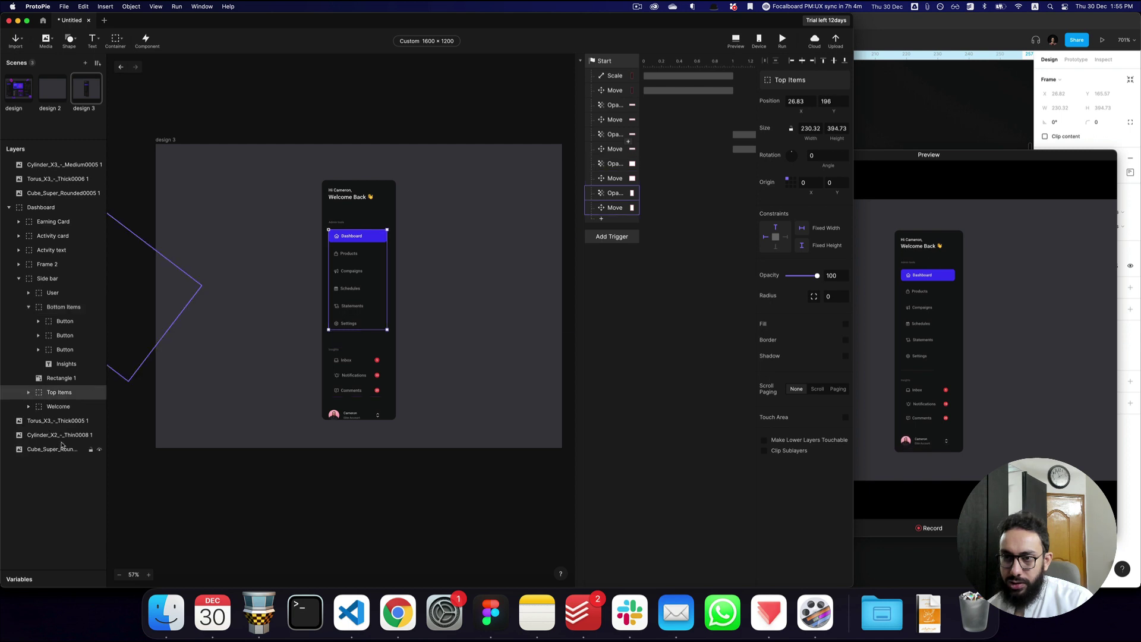
left_click(58, 407)
type("0")
key("Return")
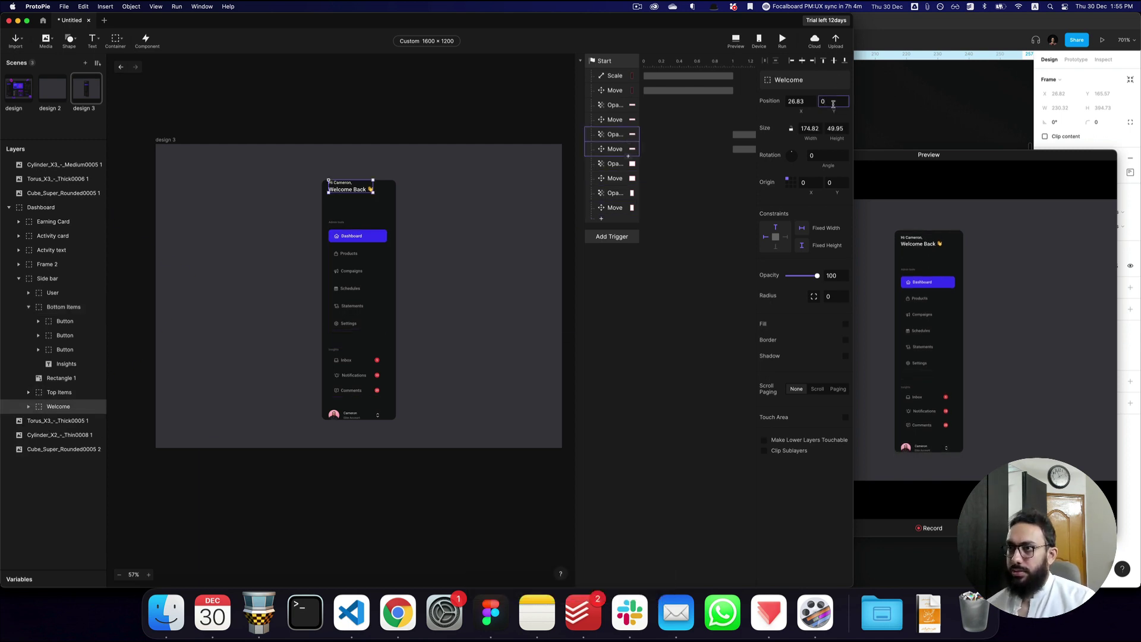
key("super+z")
key("super+z")
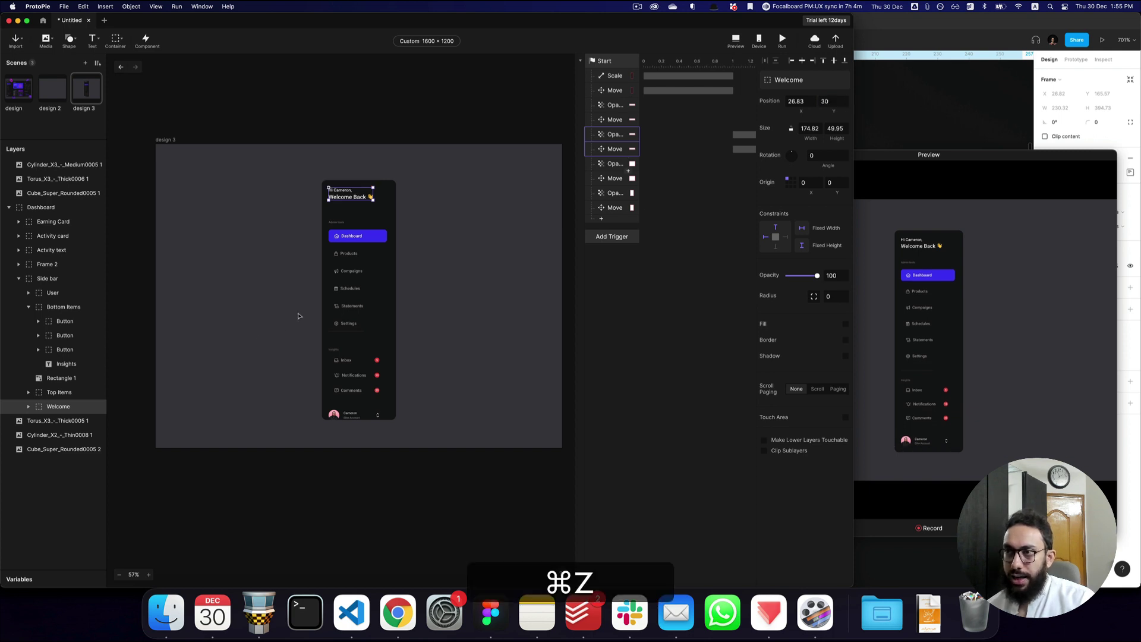
- Set the User layer's Y position in design 3 to 870
left_click(53, 293)
left_click(840, 101)
type("870")
key("Return")
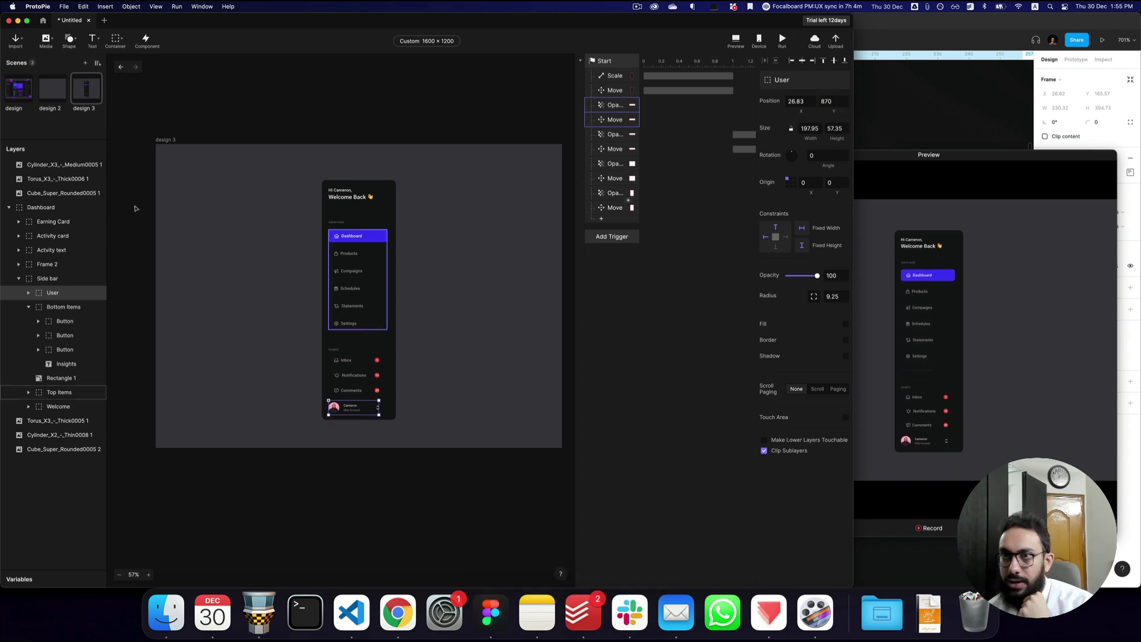
- Check the target Y positions of the User, Welcome, Bottom Items and Top Items Move responses in design 2
left_click(59, 92)
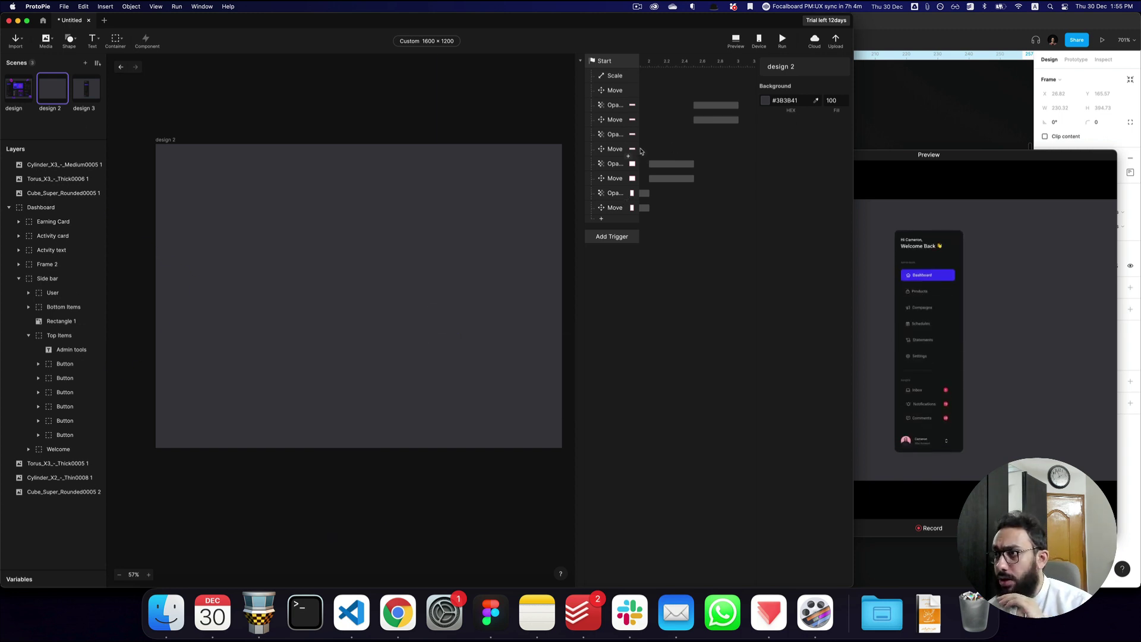
left_click(612, 119)
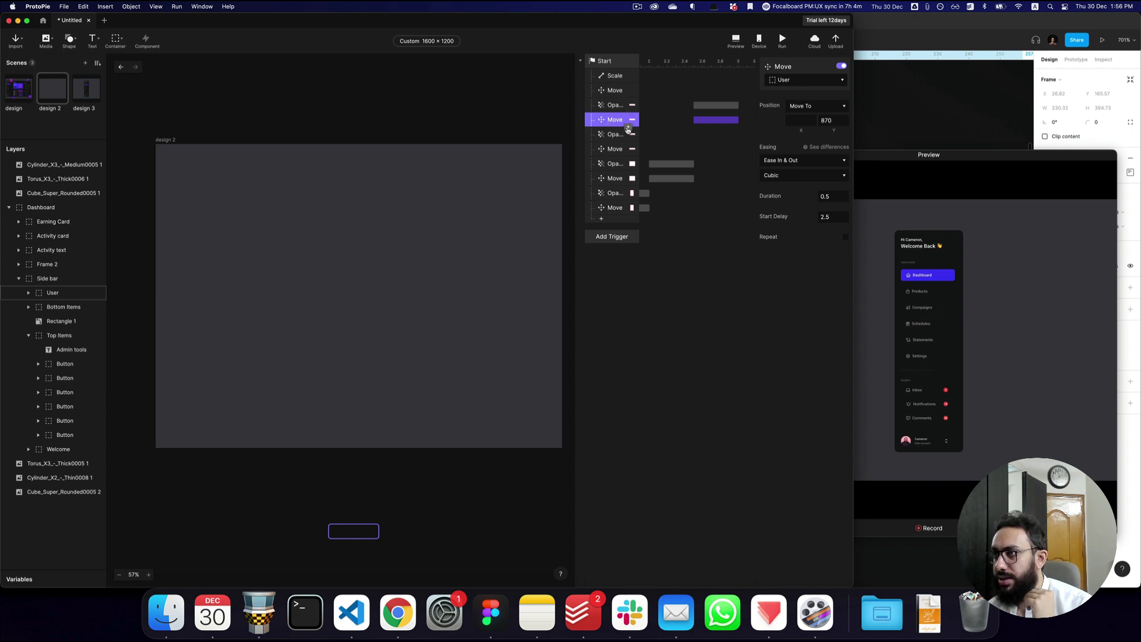
scroll(678, 127, "left", 5)
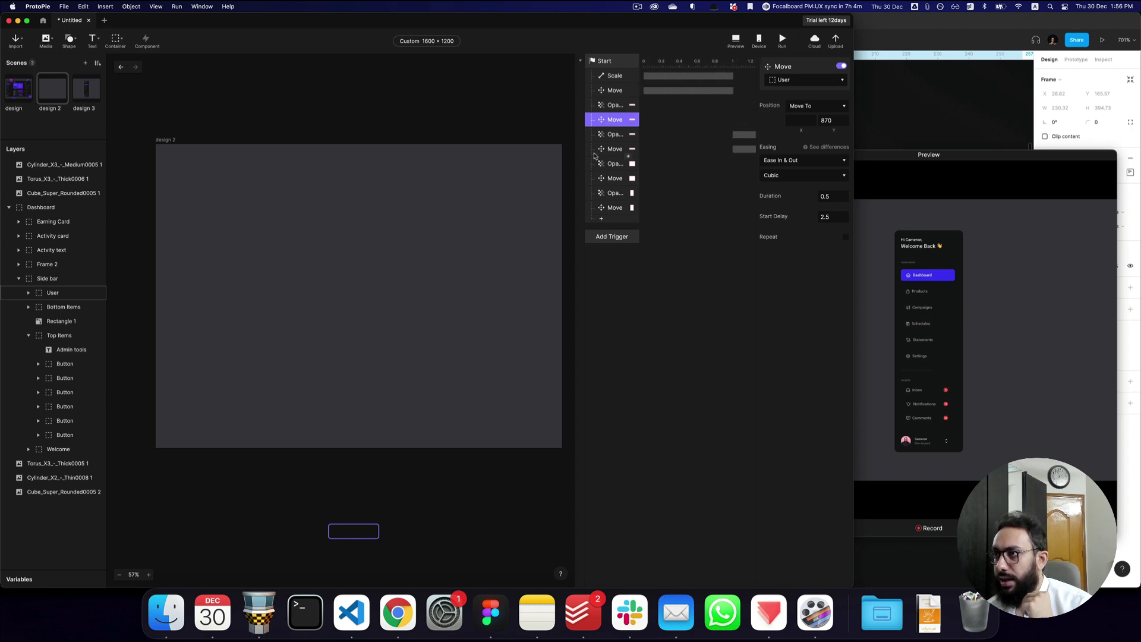
left_click(611, 149)
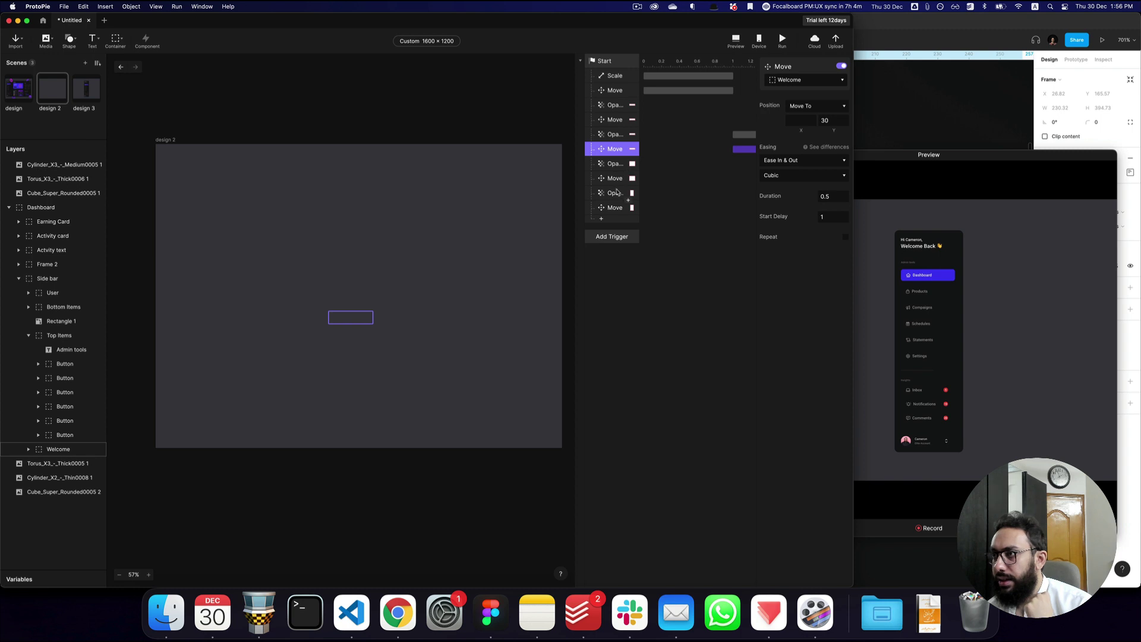
left_click(614, 179)
left_click(615, 208)
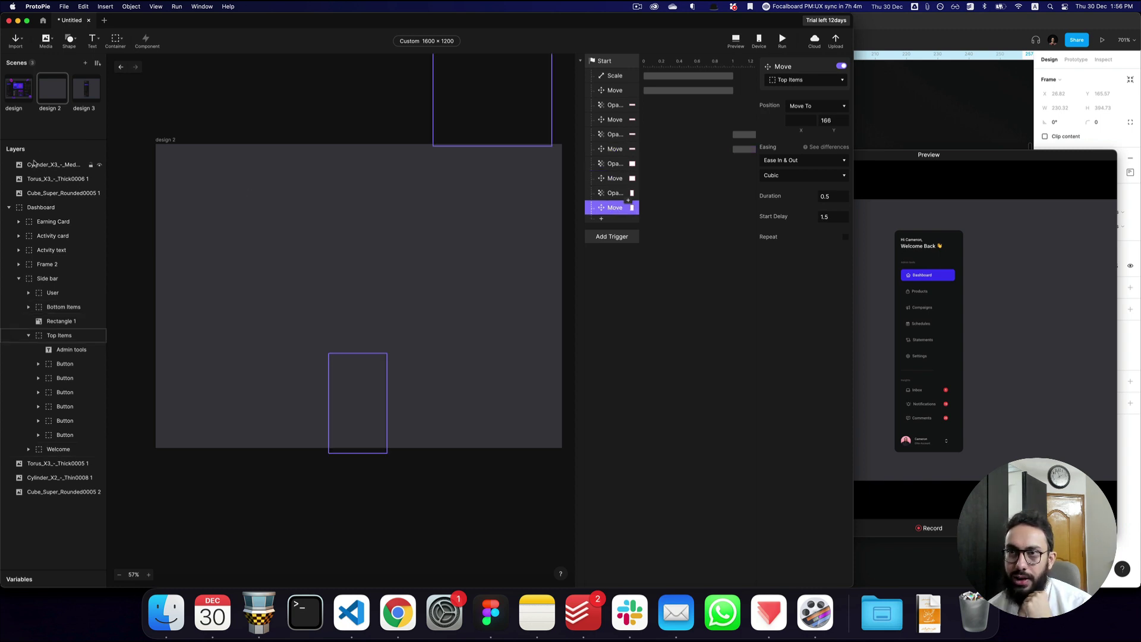
- Select the Top Items layer in design 3, then switch to Figma and check the matching group's offset inside the sidebar
left_click(87, 90)
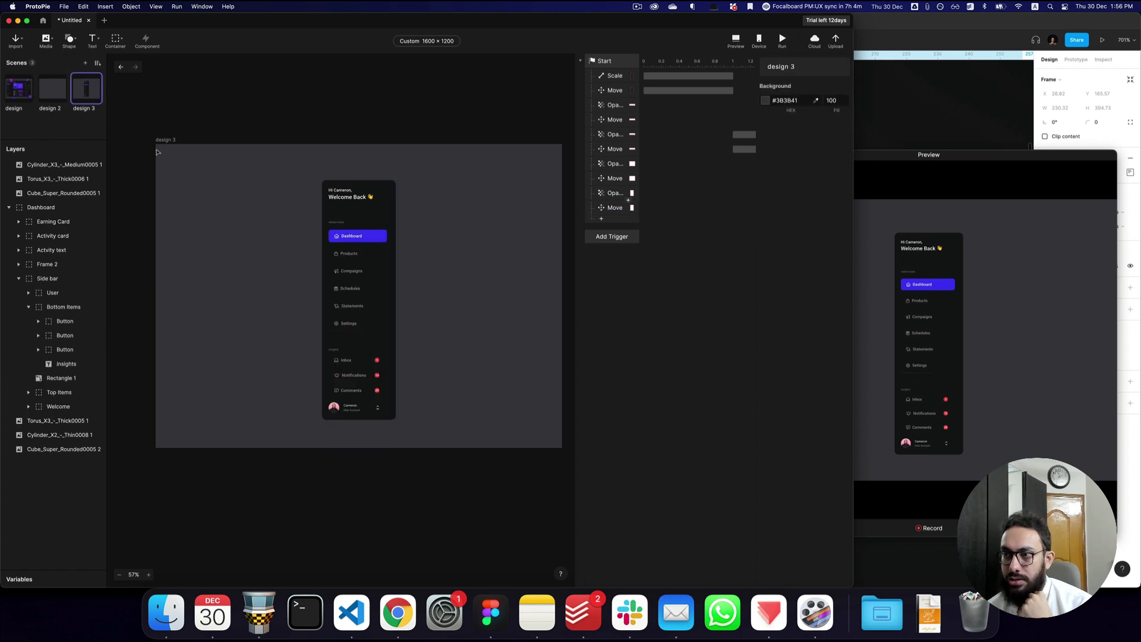
left_click(360, 374)
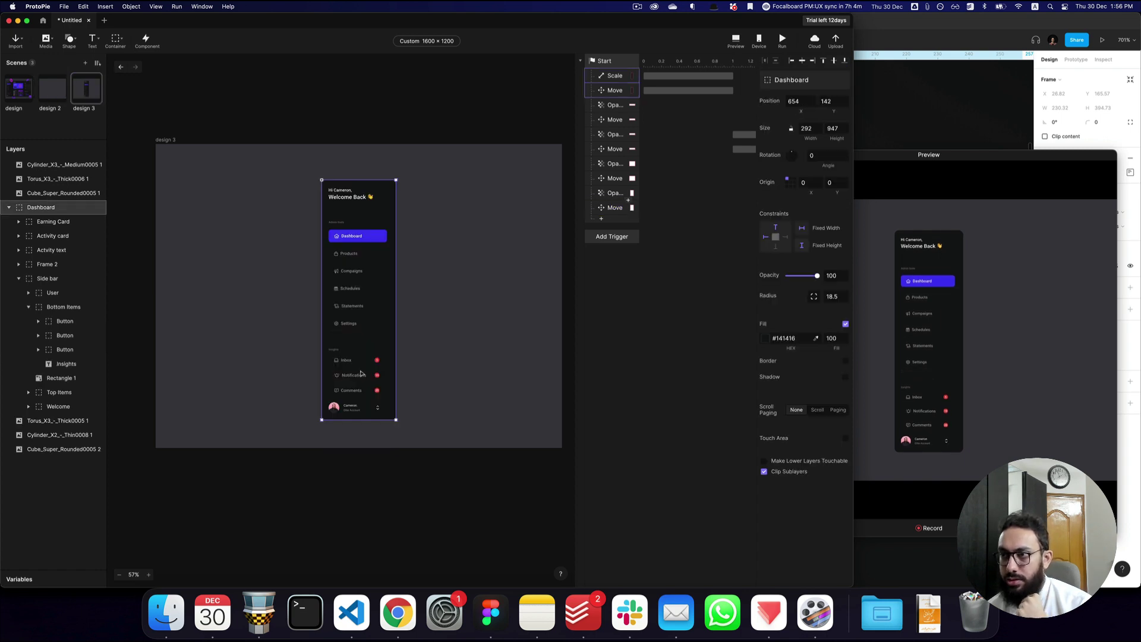
double_click(338, 244)
double_click(338, 245)
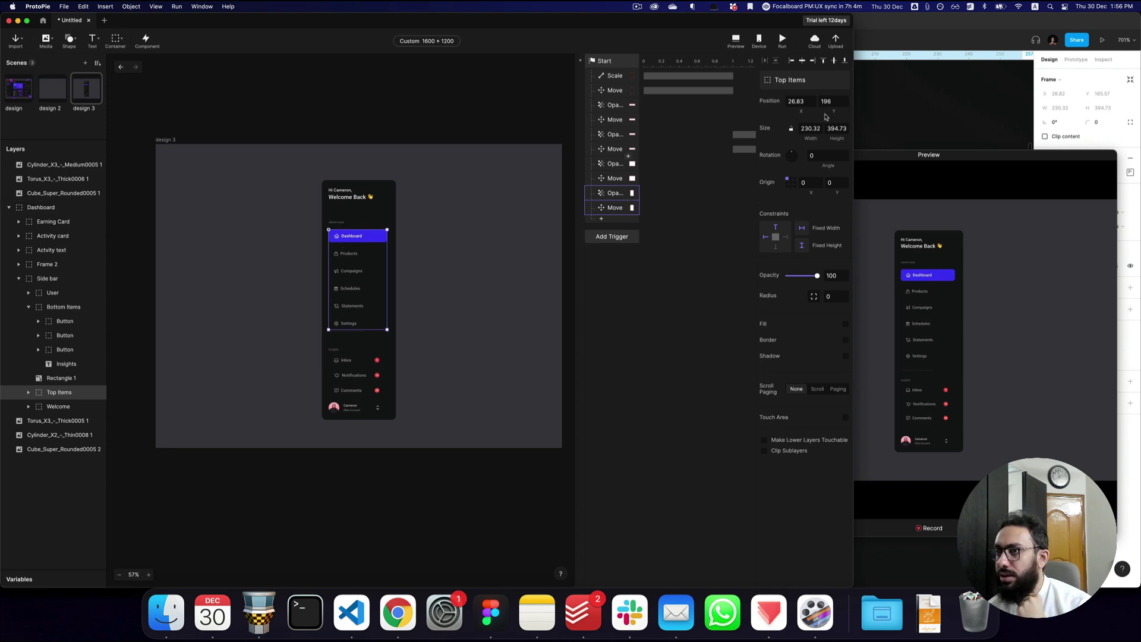
key("super+Tab")
key("z")
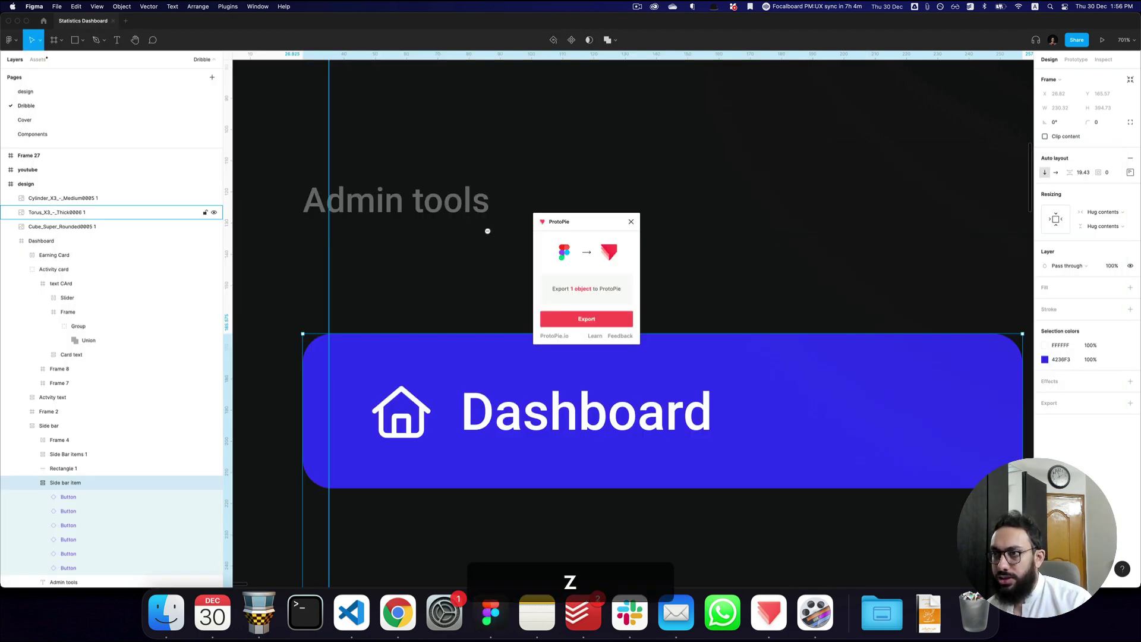
left_click(488, 230, "alt")
left_click(487, 231, "alt")
left_click(380, 220, "alt")
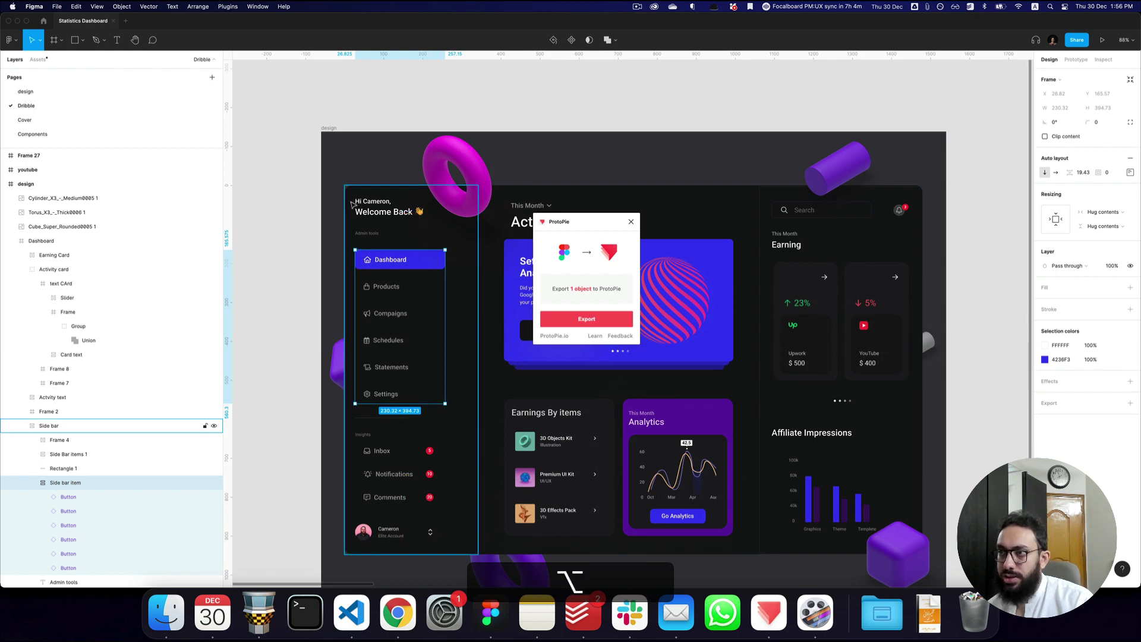
- Switch back to ProtoPie and set the Top Items layer's Y position in design 3 to 166
key("super+Tab")
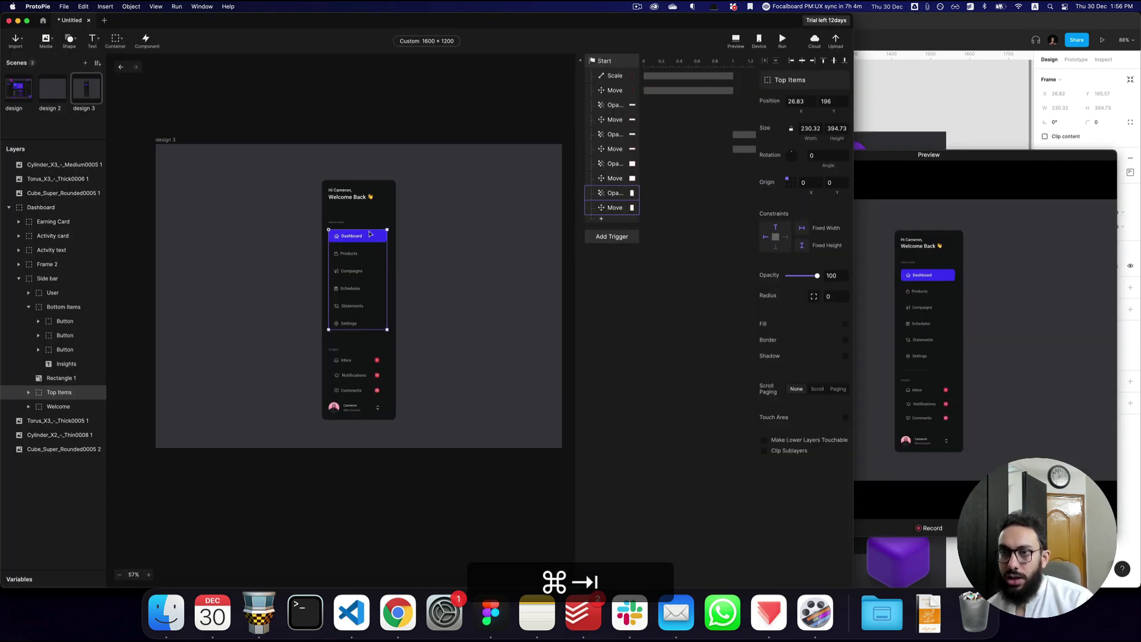
left_click(827, 101)
key("super+a")
type("167")
key("super+a")
type("165")
key("Return")
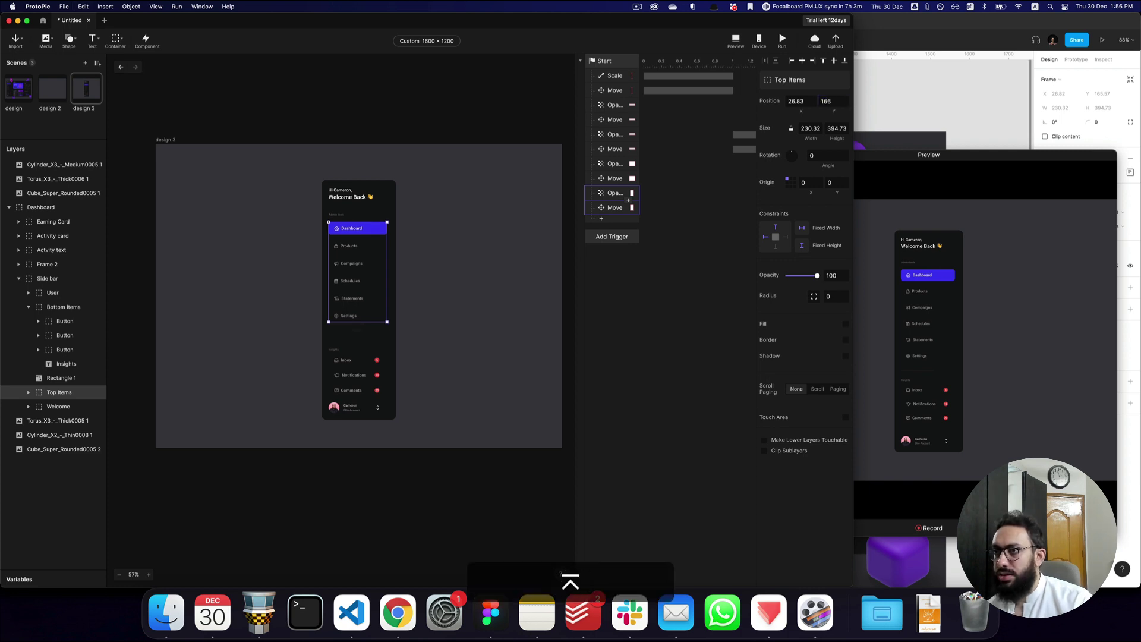
- Measure the Side Bar Items 1 group's offset in Figma and set the Bottom Items layer's Y position in ProtoPie to 633
key("super+Tab")
left_click(386, 464)
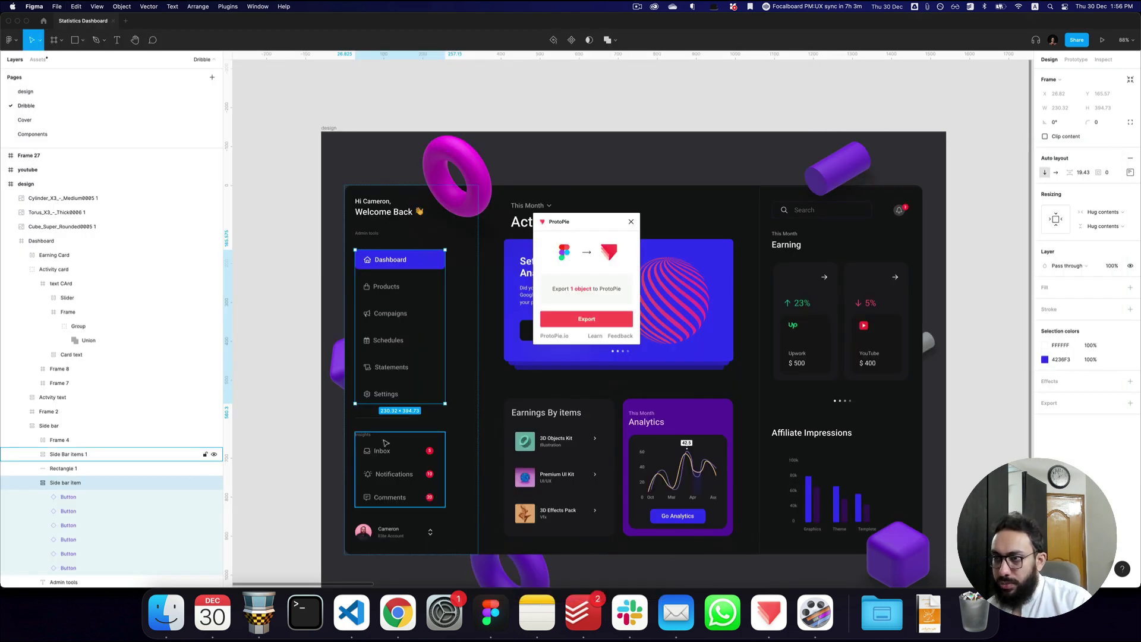
key("alt")
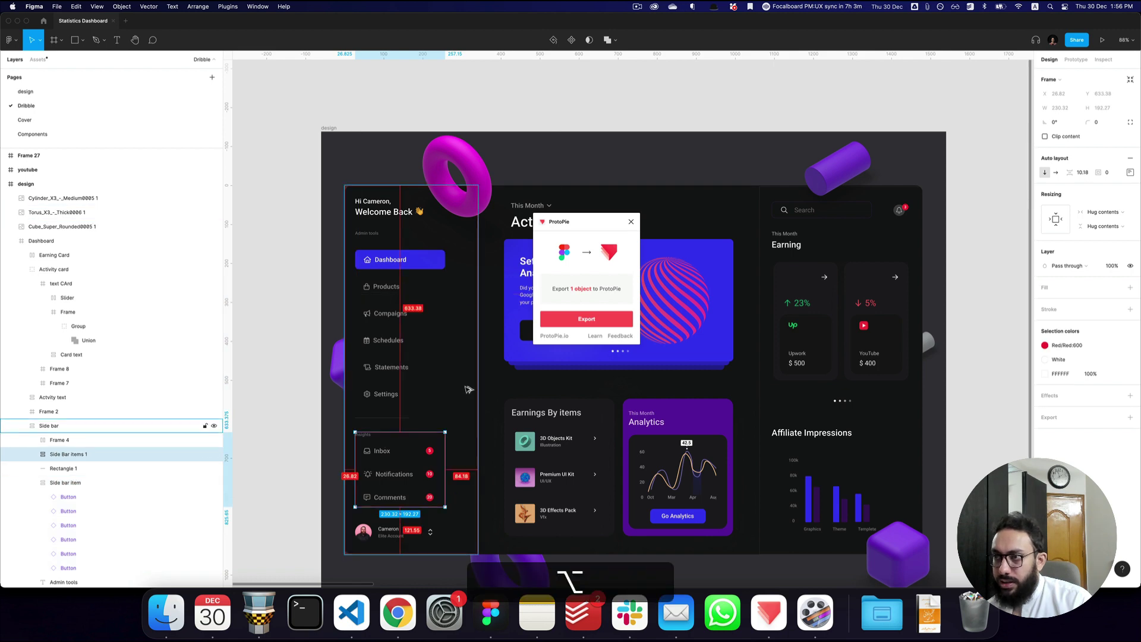
key("super+Tab")
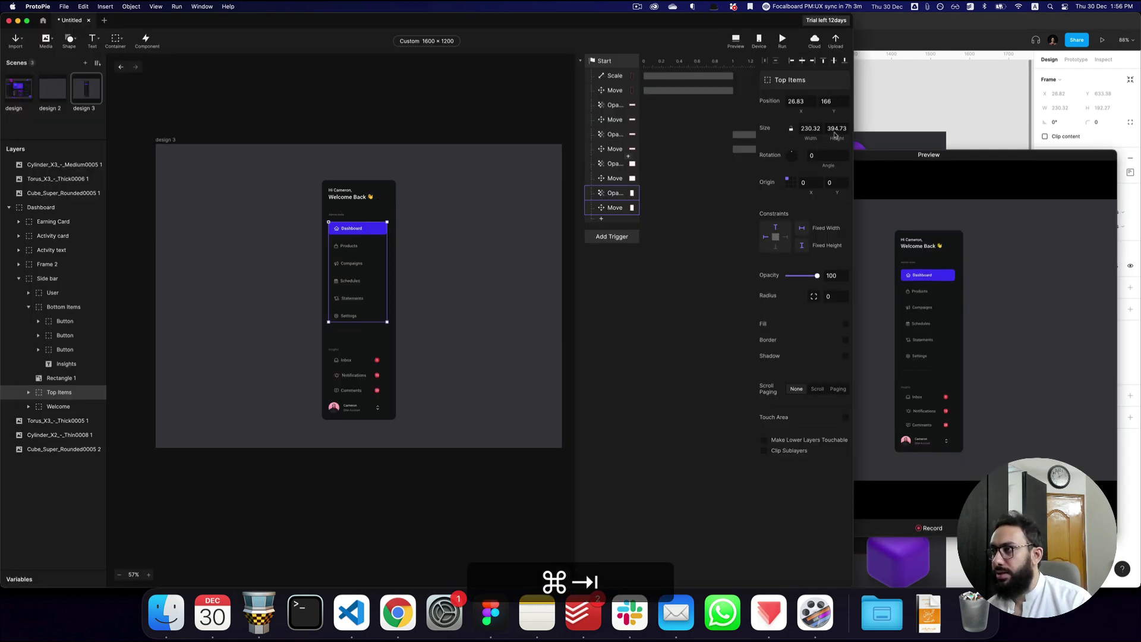
left_click(341, 373)
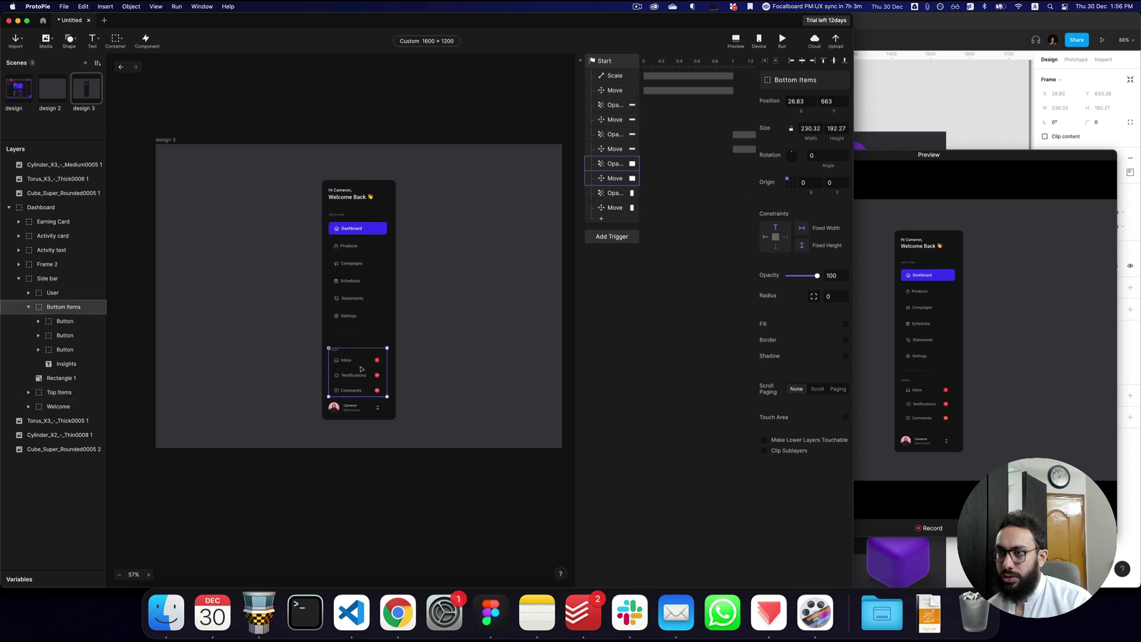
key("super+a")
type("633")
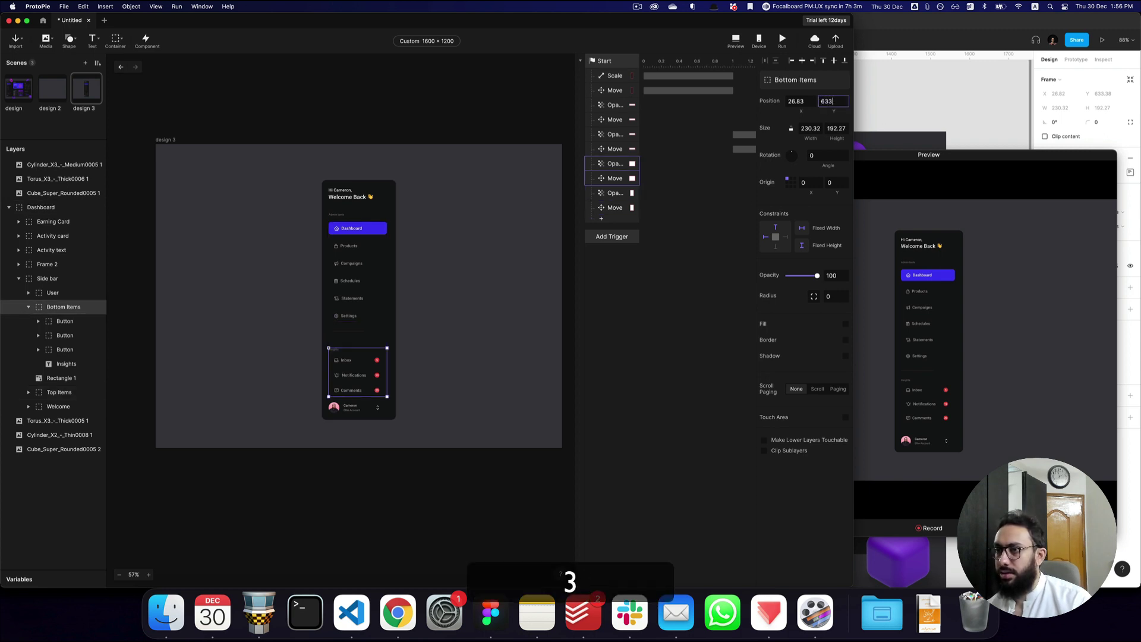
key("Return")
- Measure the user account frame's offset in the Figma sidebar and set the User layer's Y position in ProtoPie to 861
key("super+Tab")
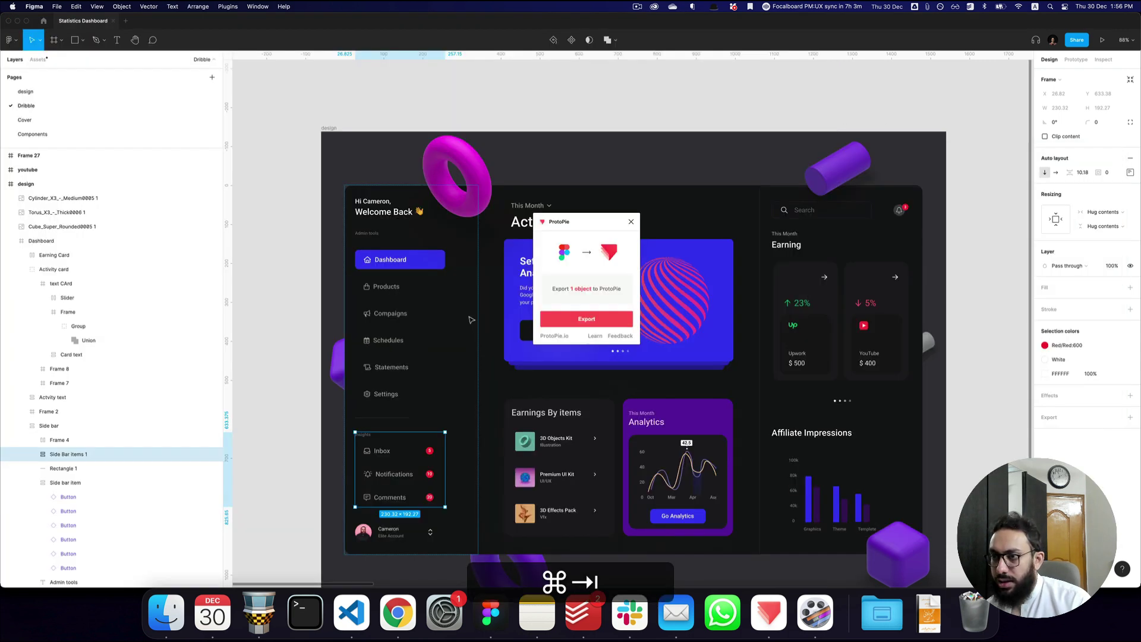
left_click(403, 532)
key("alt")
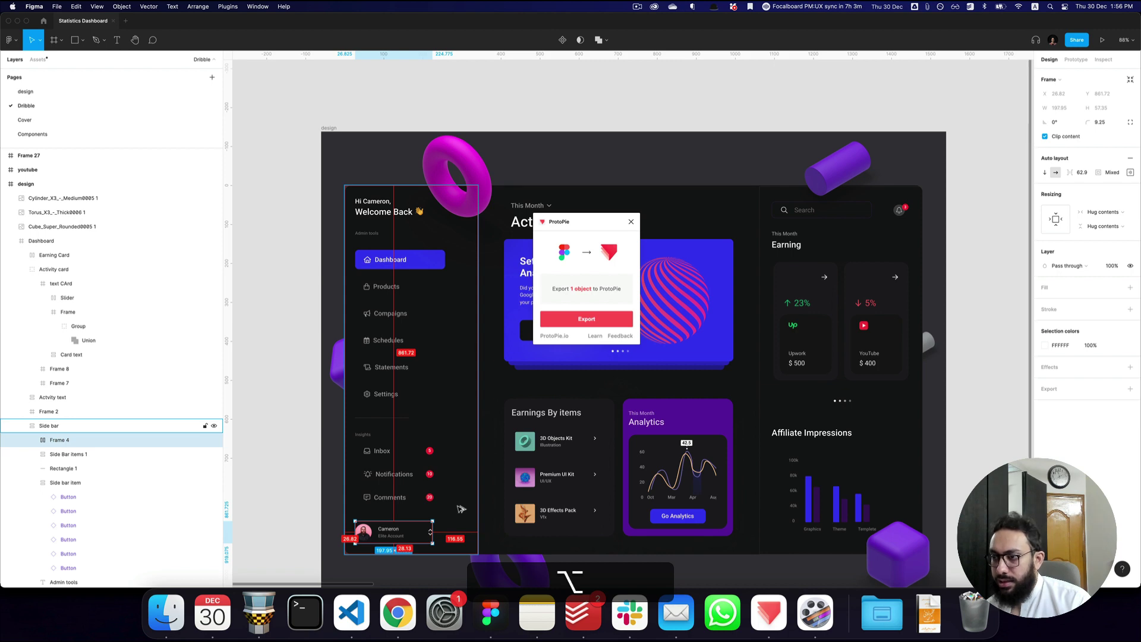
key("super+Tab")
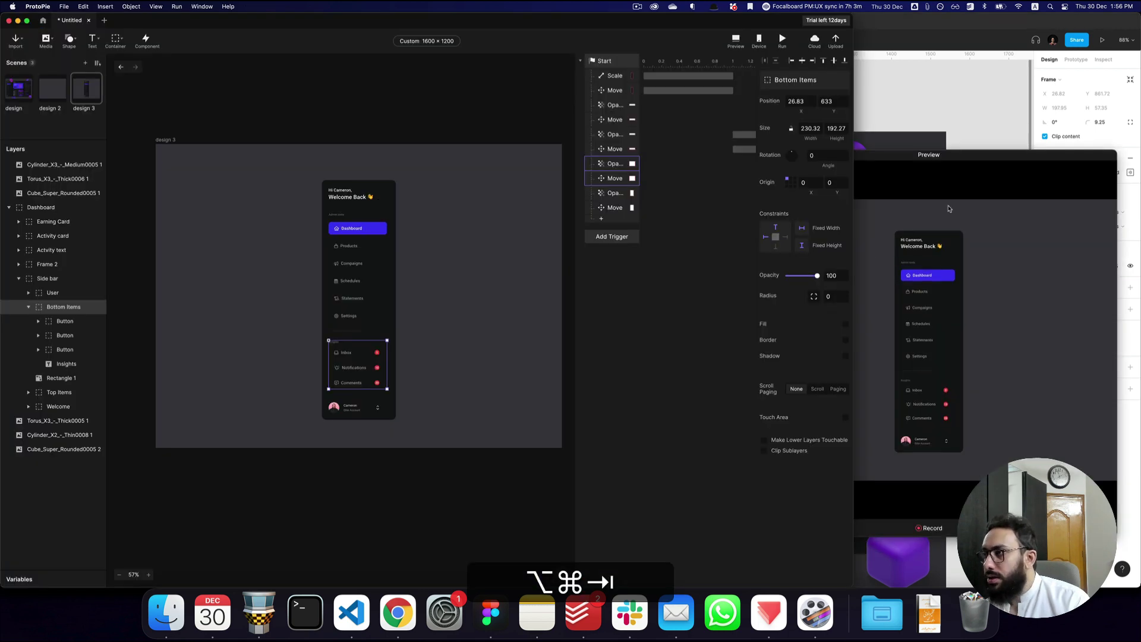
left_click(57, 293)
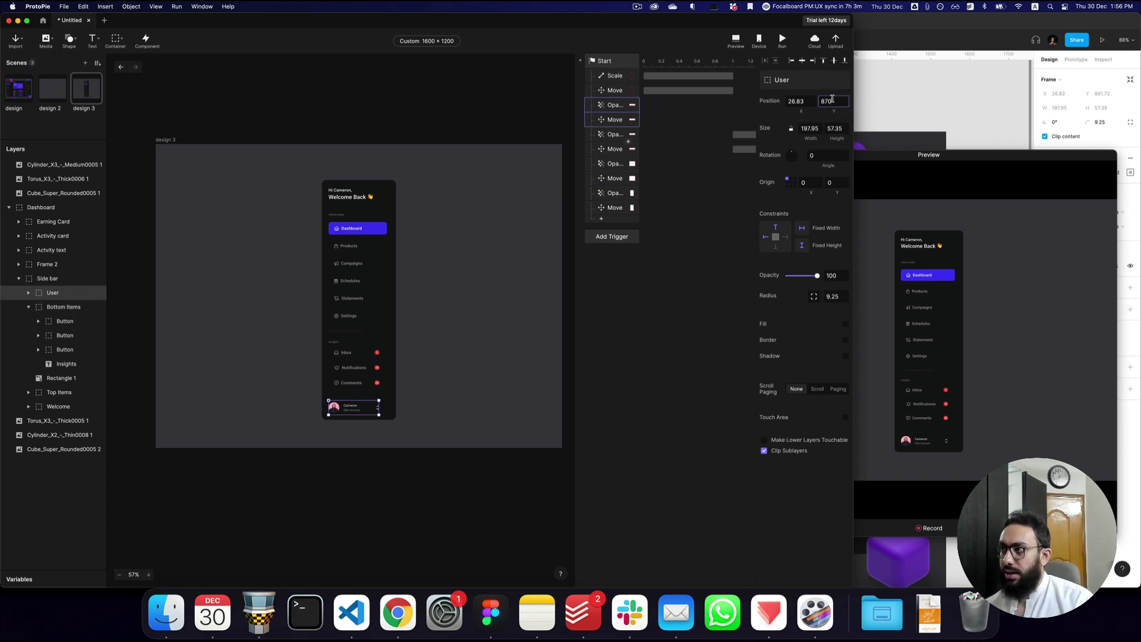
key("super+a")
type("861")
key("Return")
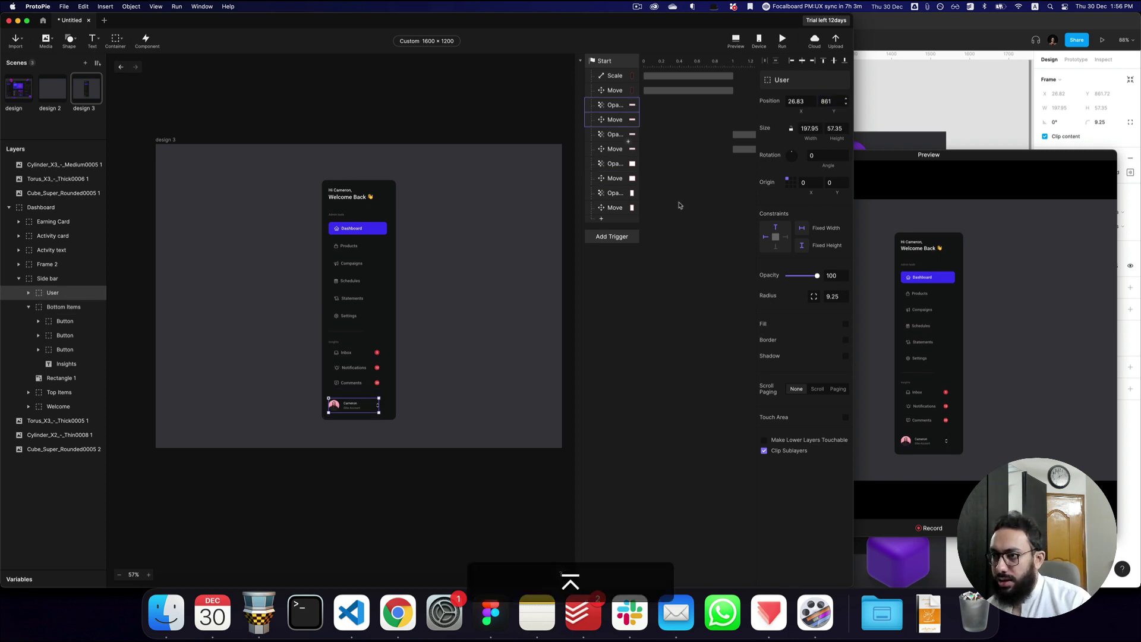
left_click(368, 136)
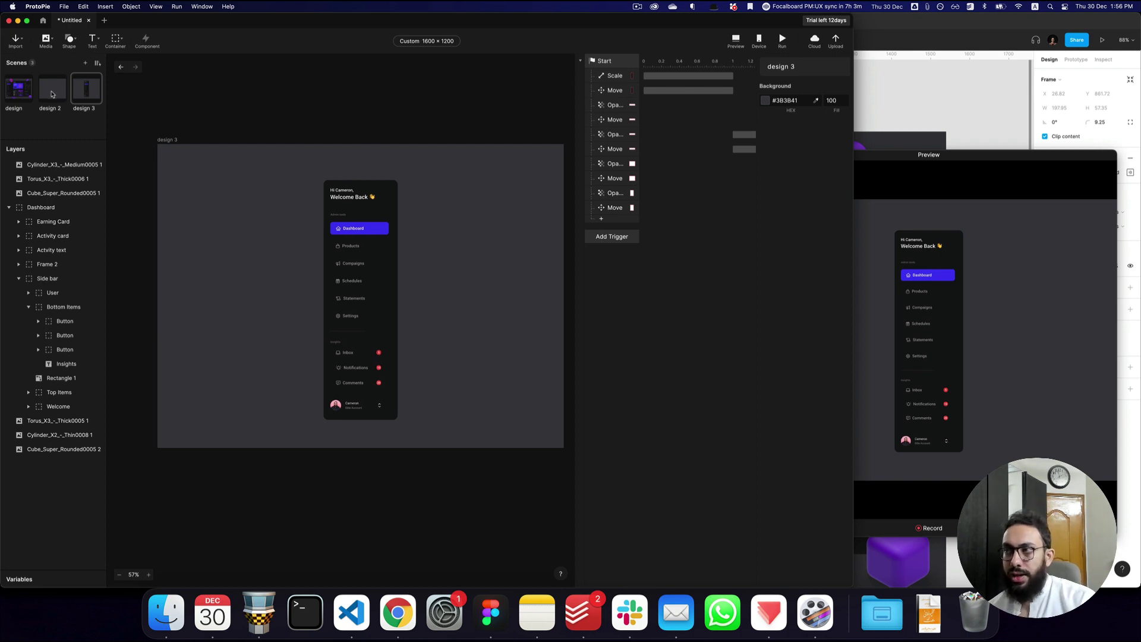
- Add a Jump response to the Start trigger of design 2
left_click(52, 90)
left_click(601, 218)
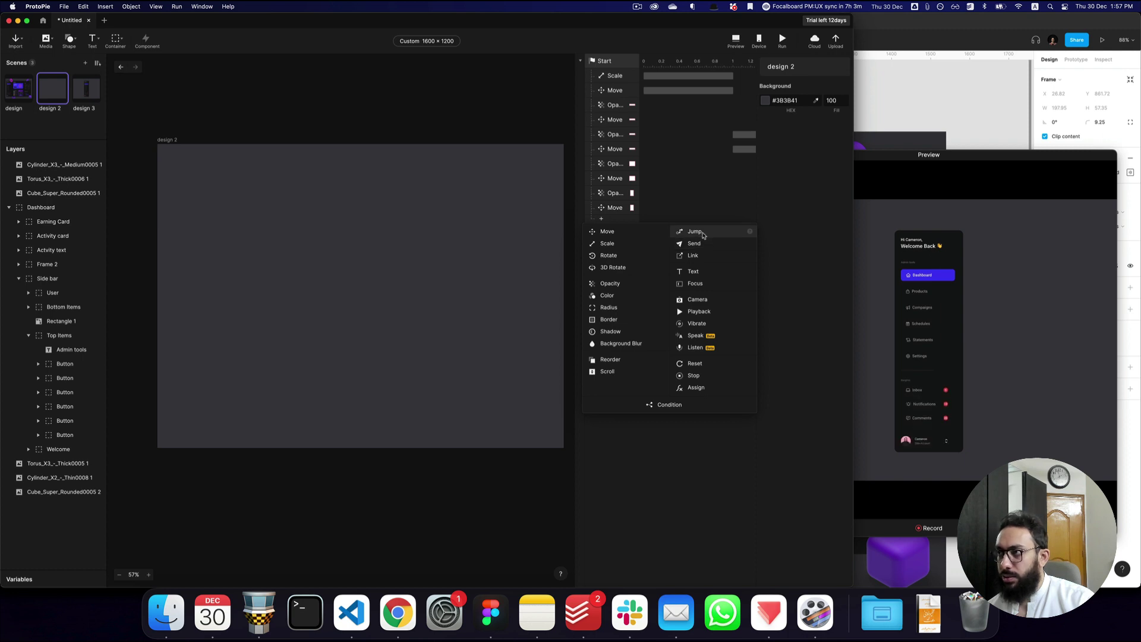
- Add a Jump response to scene design 3 with a start delay of 3 under design 2's Start trigger, and replay the preview
left_click(702, 235)
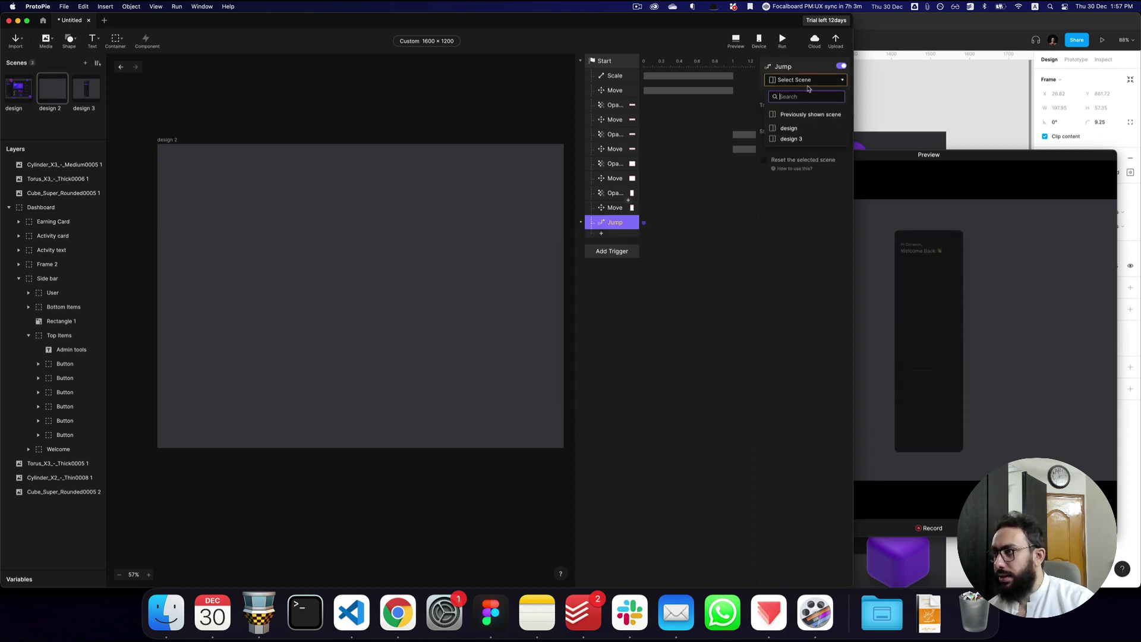
left_click(799, 139)
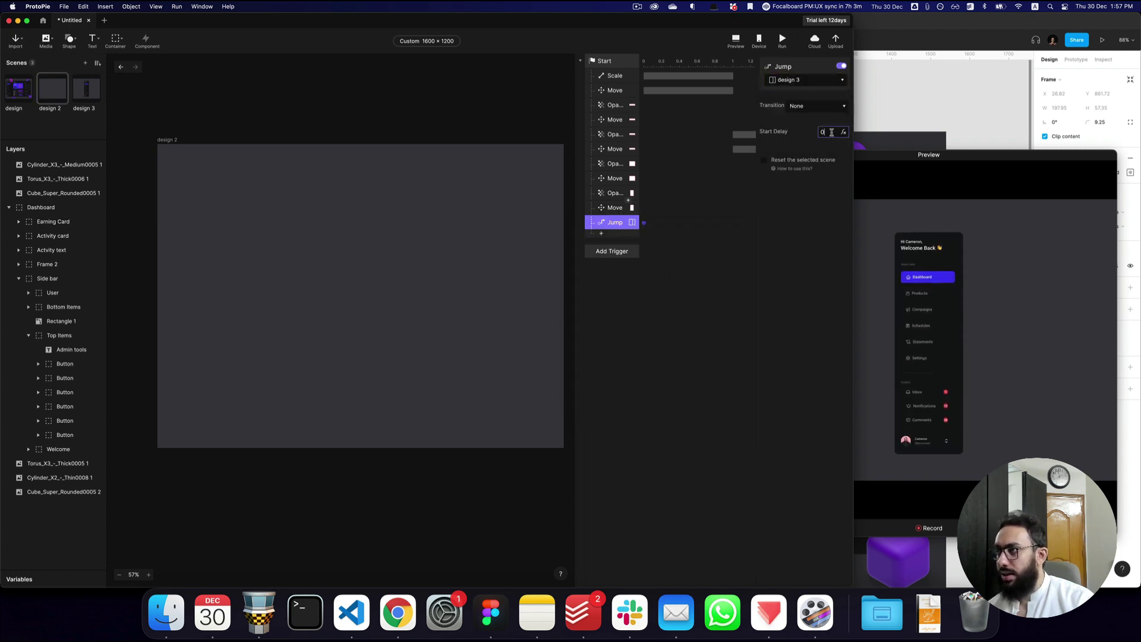
left_click(825, 131)
key("super+a")
type("3")
key("Return")
left_click(1025, 275)
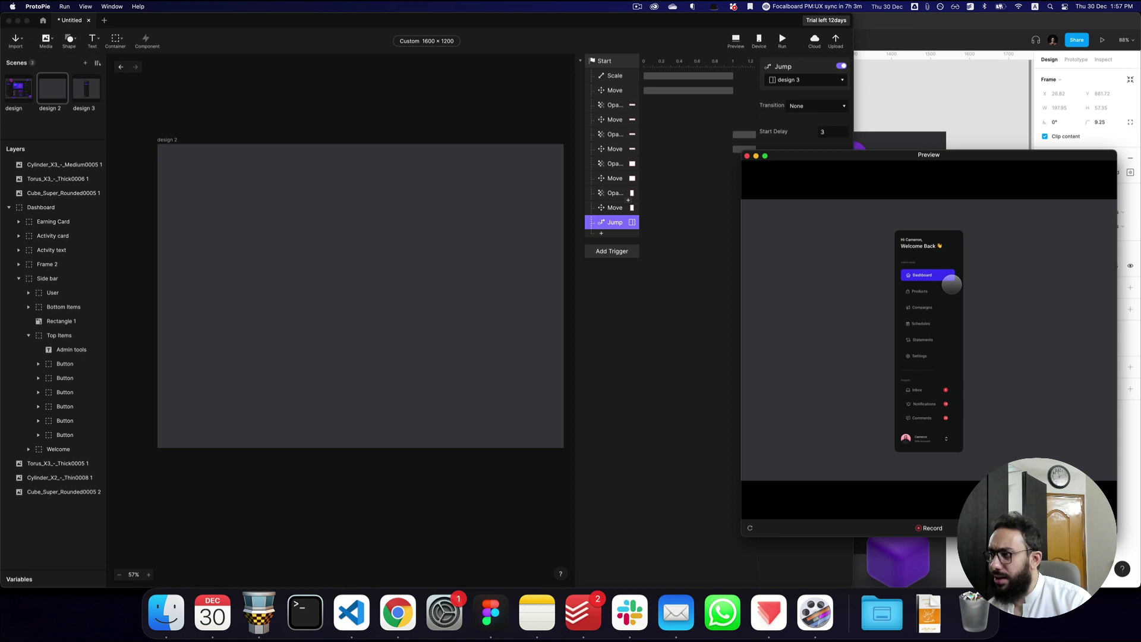
key("super+shift+r")
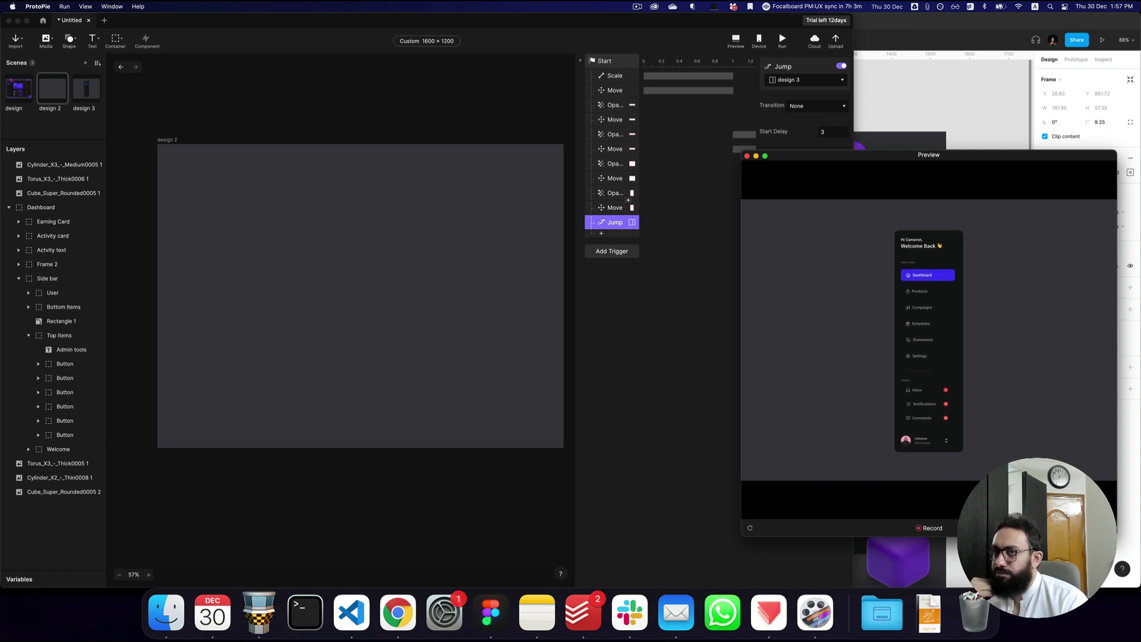
- Delete all responses from the Start trigger in scene design 3 and replay the preview
left_click(80, 96)
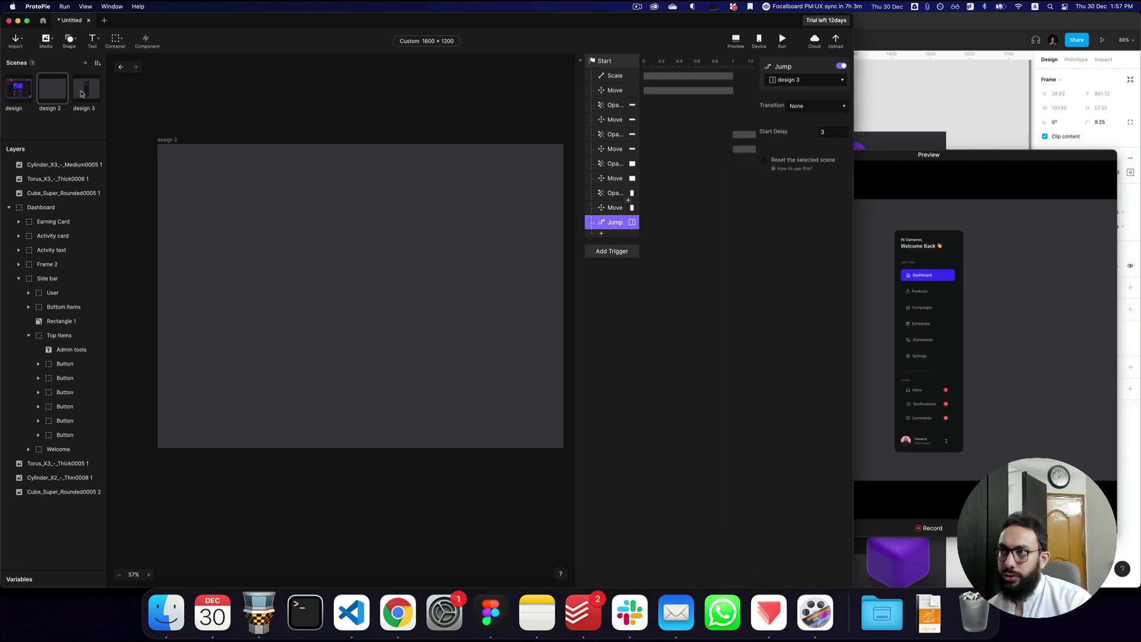
left_click(85, 91)
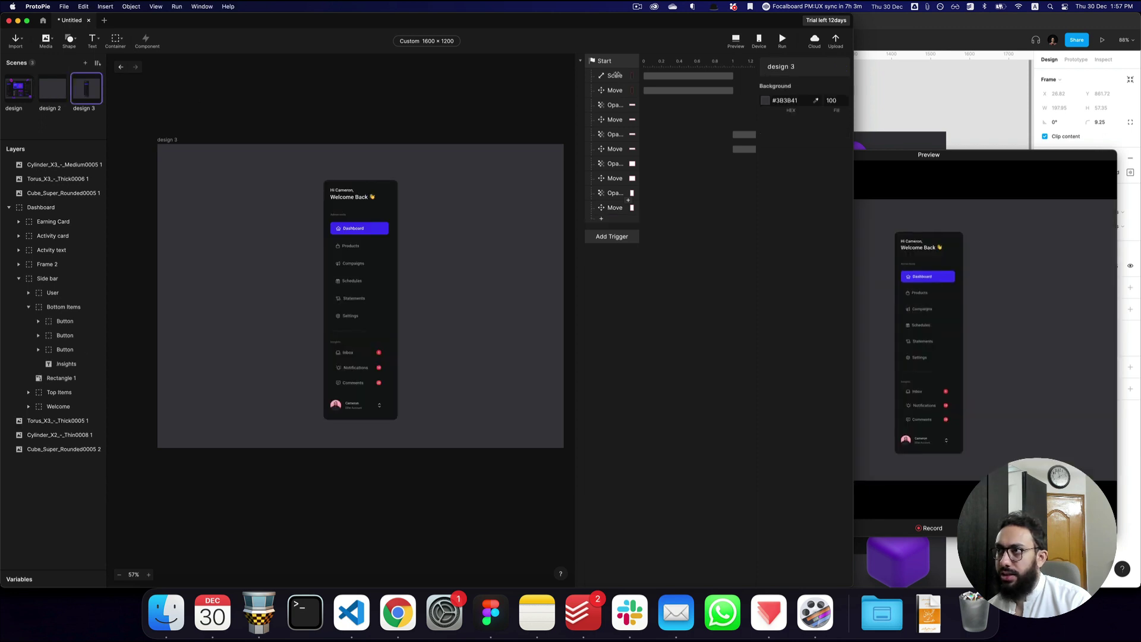
left_click(615, 77)
left_click(611, 210, "shift")
key("Escape")
key("BackSpace")
left_click(1020, 268)
key("super+shift+r")
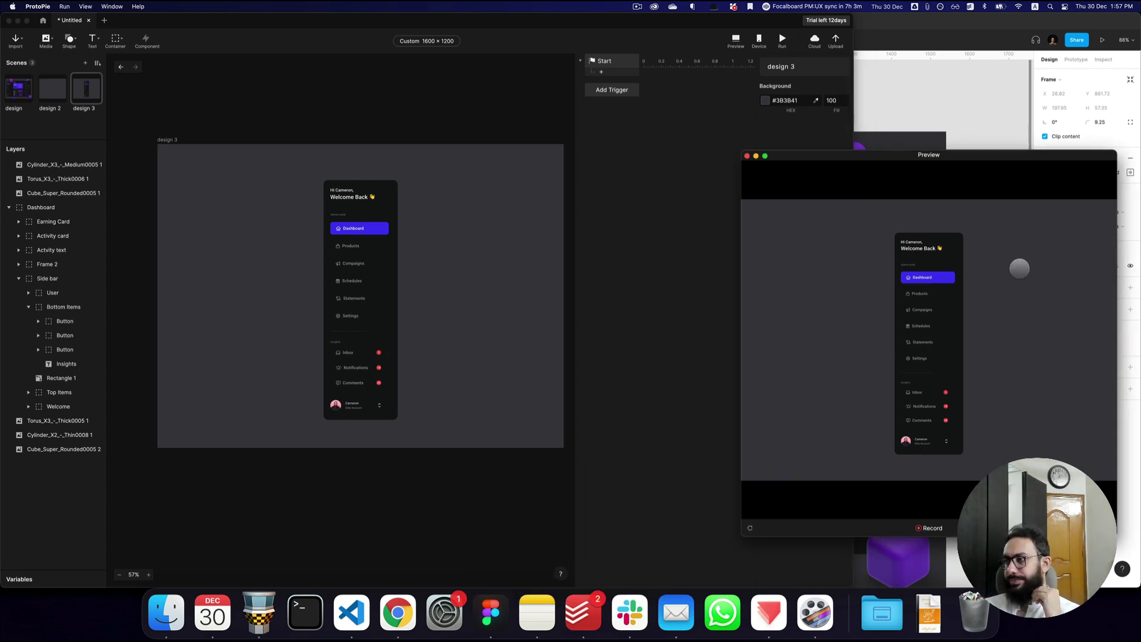
- Open scene design 2 and play its animation in the preview to check the jump into design 3
left_click(58, 83)
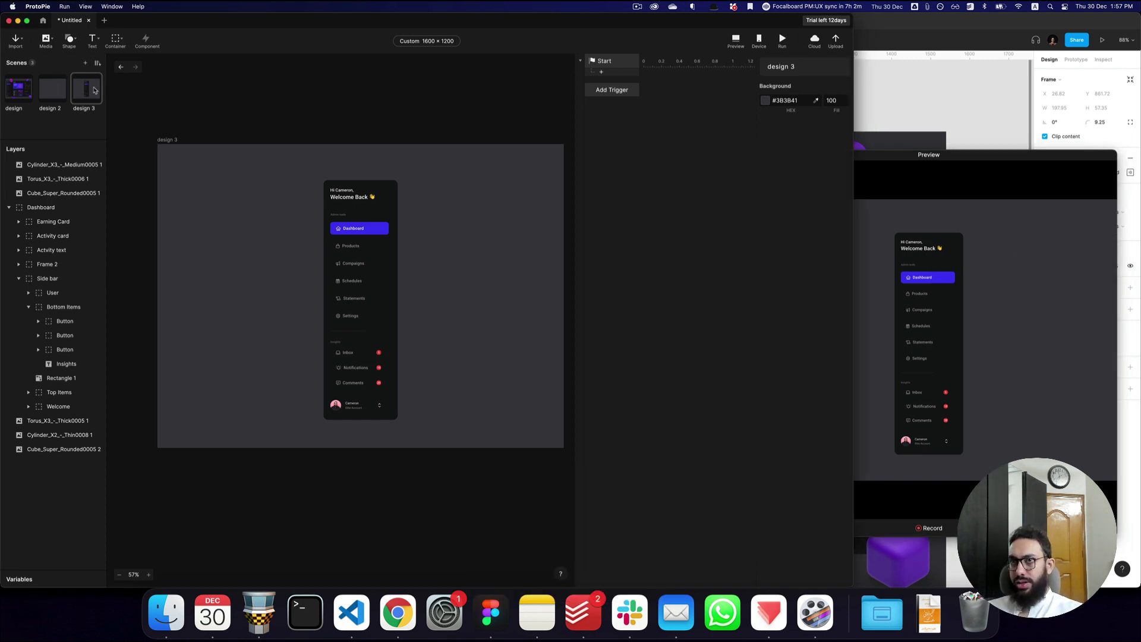
left_click(60, 86)
left_click(1017, 266)
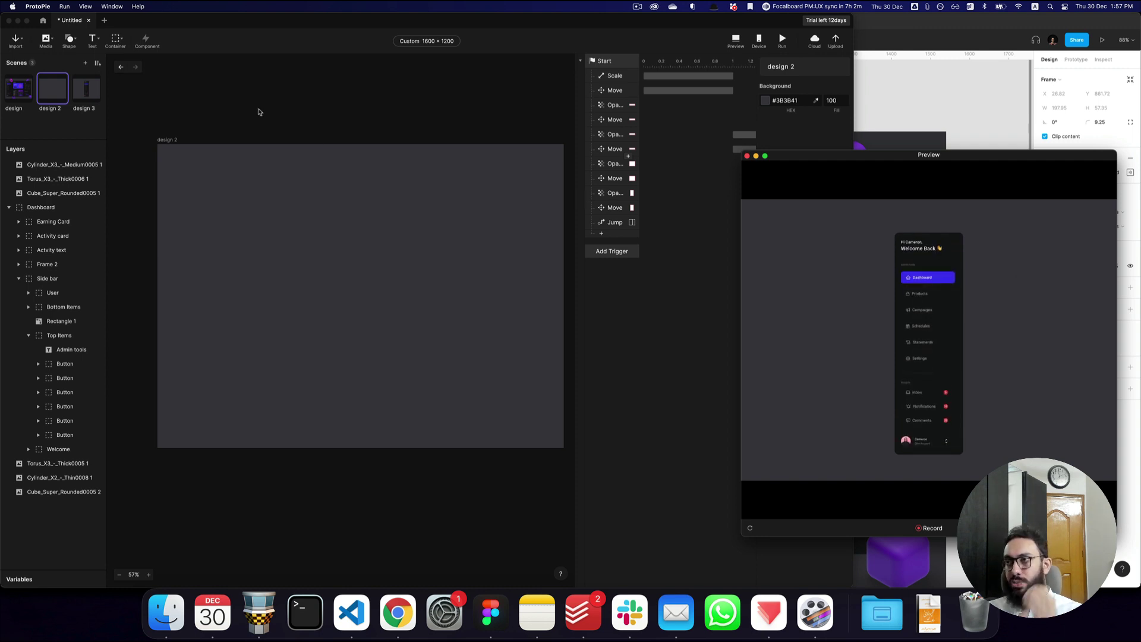
- Copy the Y value 132 from design 2's Dashboard Move response into the Dashboard layer's Y position in design 3
left_click(612, 90)
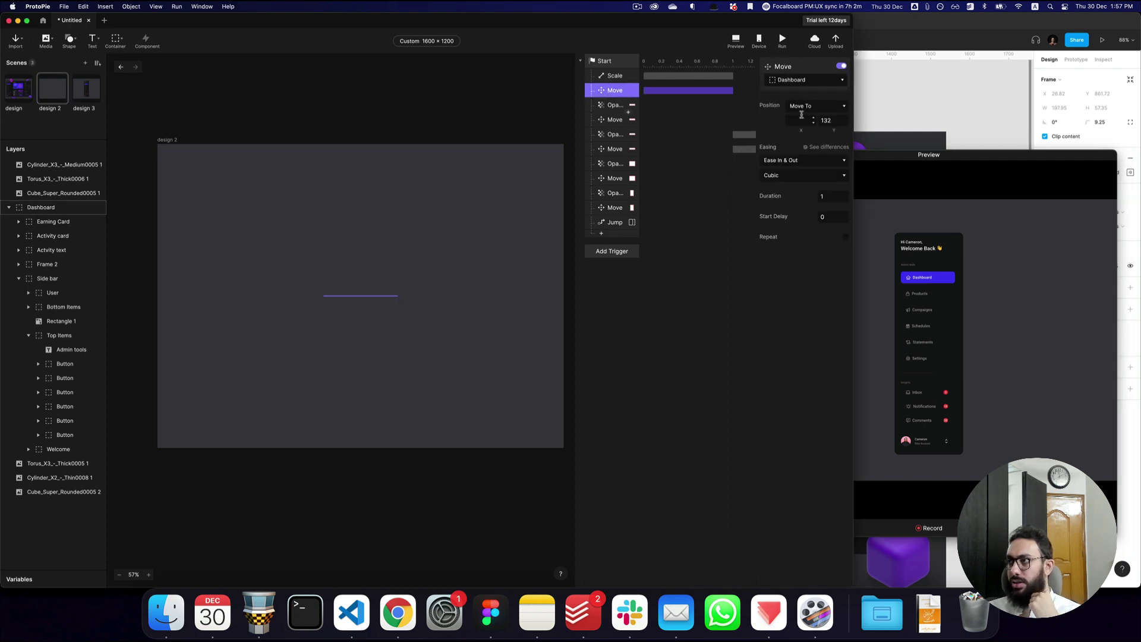
key("super+a")
key("super+c")
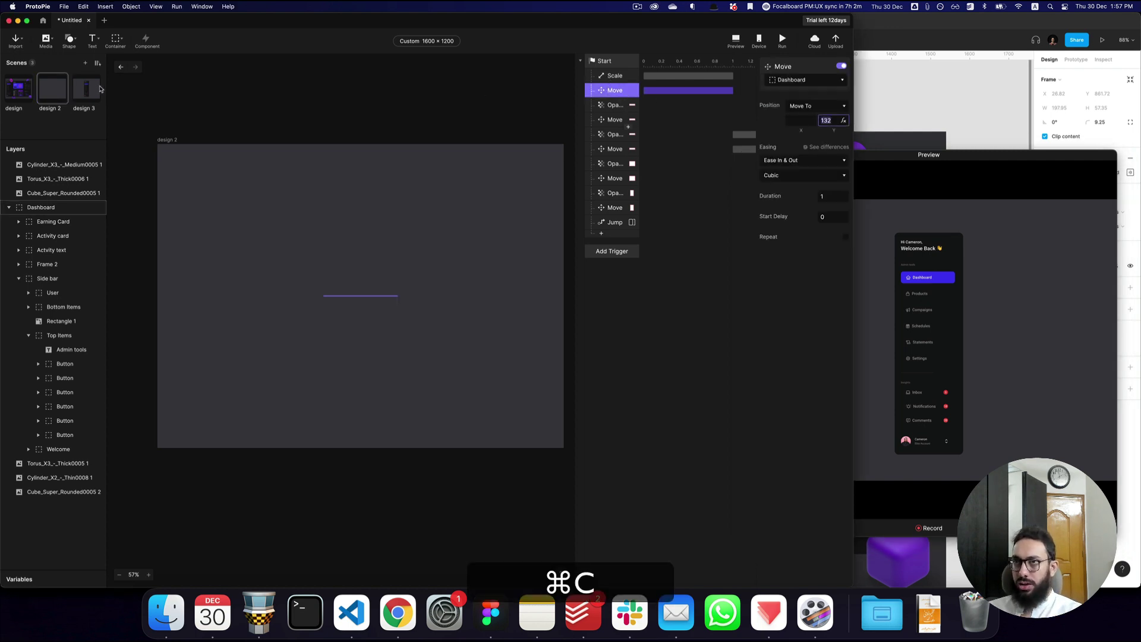
left_click(87, 90)
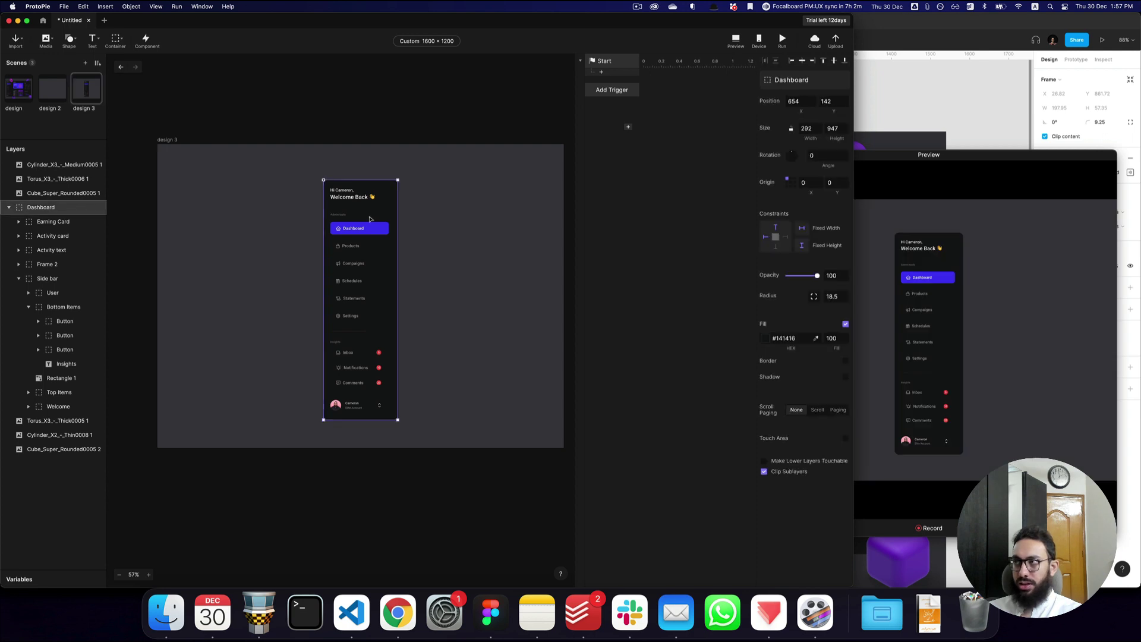
left_click(831, 100)
key("super+v")
key("shift+super+r")
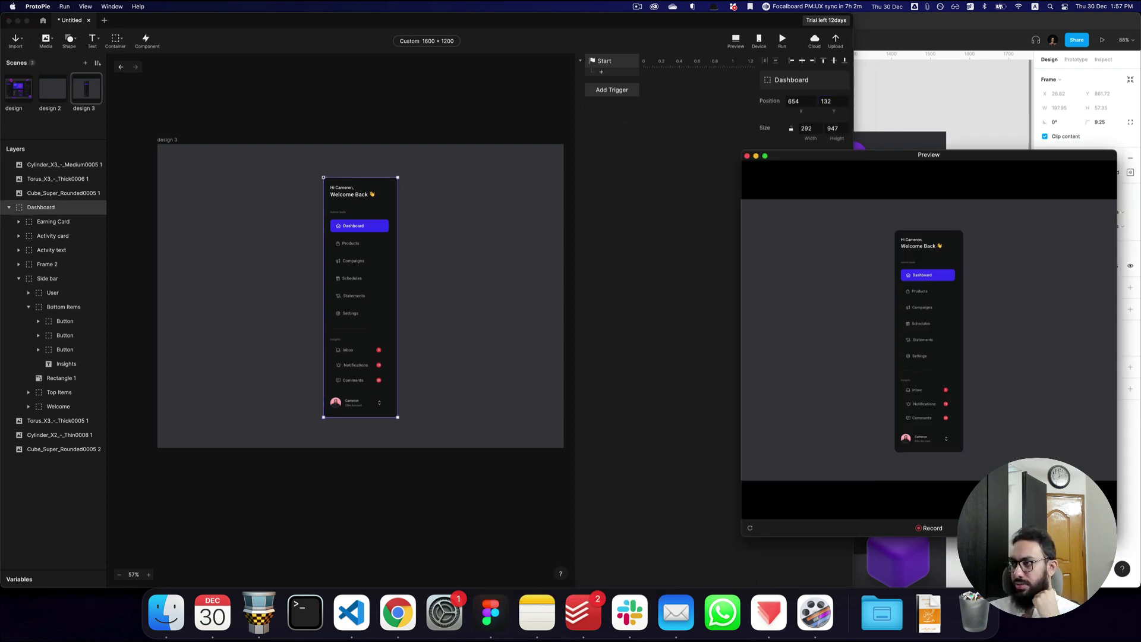
- Replay the preview from scene design 2 to check the Dashboard's alignment across the jump
left_click(57, 95)
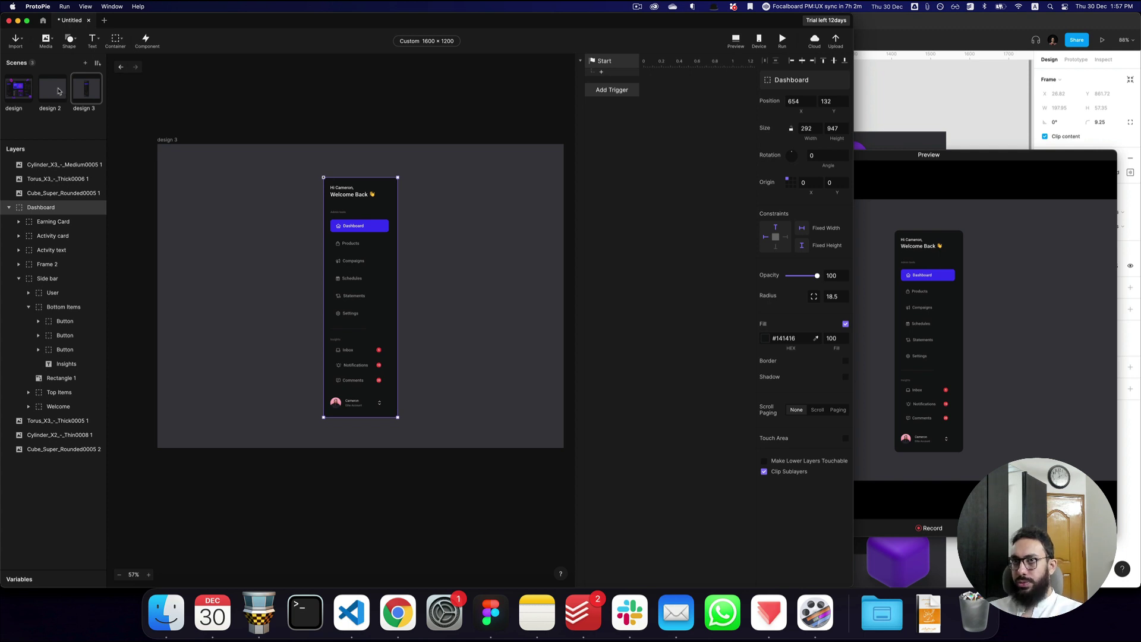
left_click(53, 89)
key("shift+super+r")
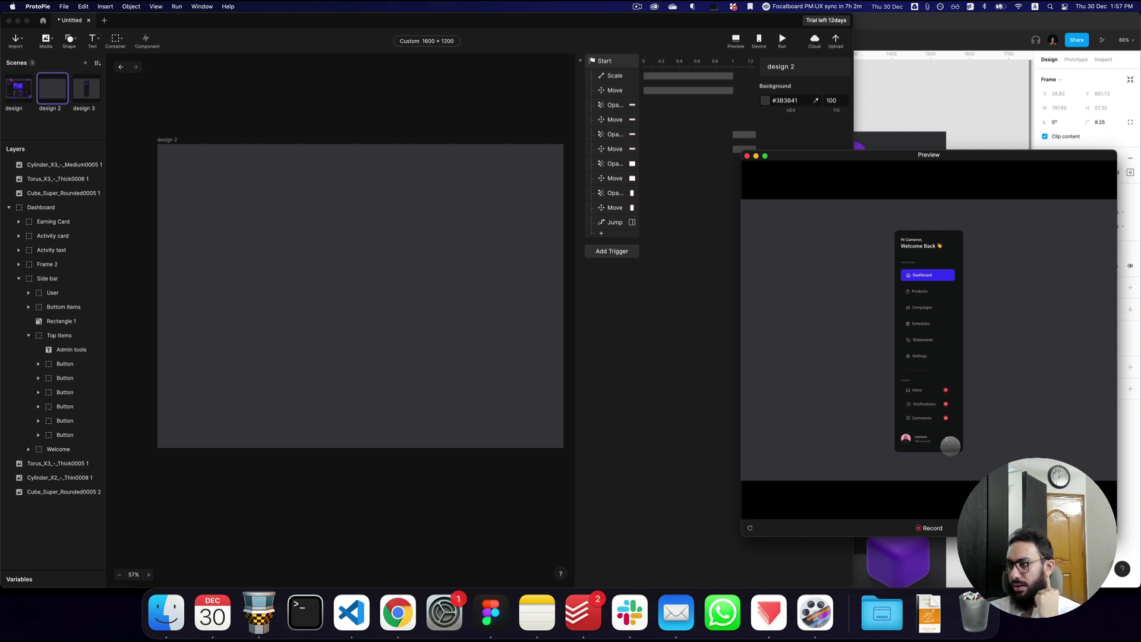
- Copy the Y value 870 from design 2's User Move response into the User layer's Y position in design 3
left_click(653, 248)
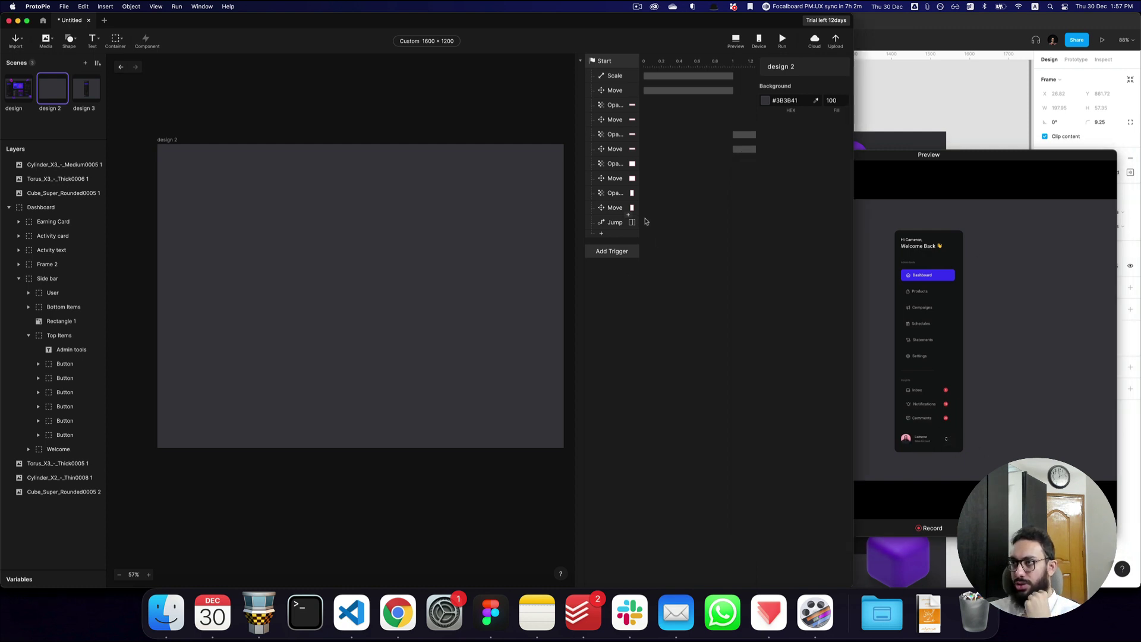
left_click(54, 292)
left_click(611, 120)
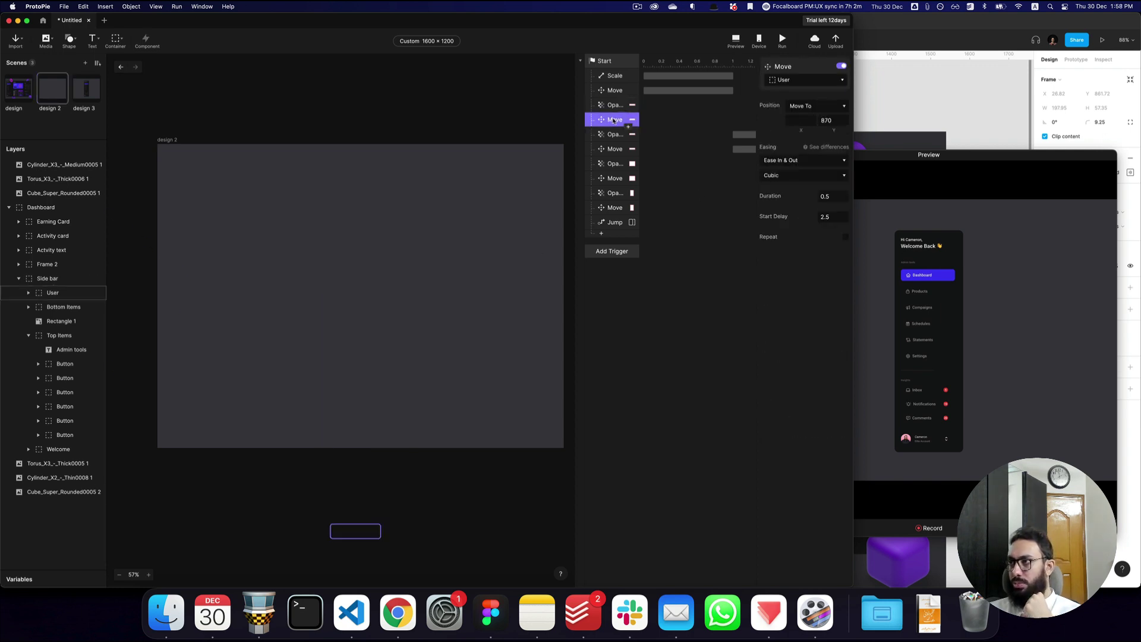
left_click(826, 119)
key("super+c")
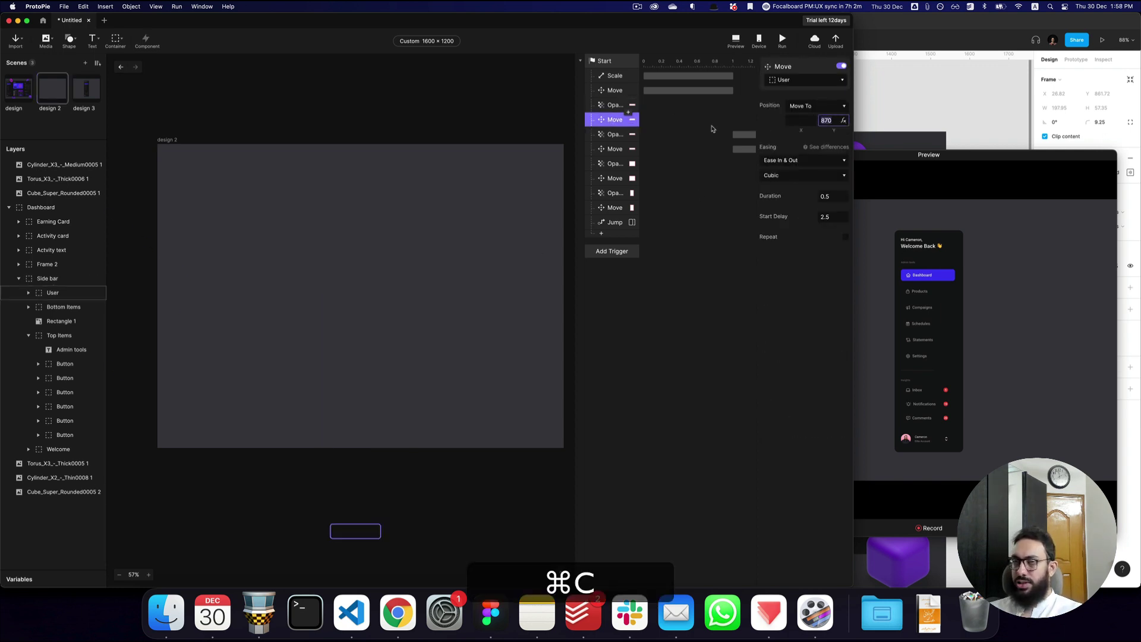
left_click(84, 94)
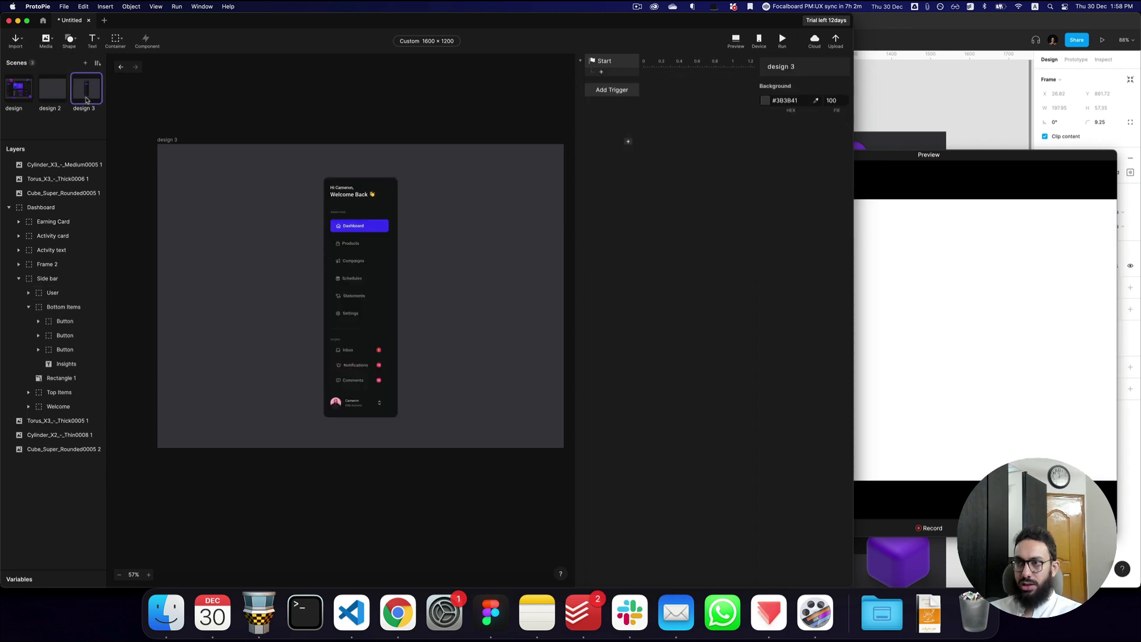
left_click(352, 397)
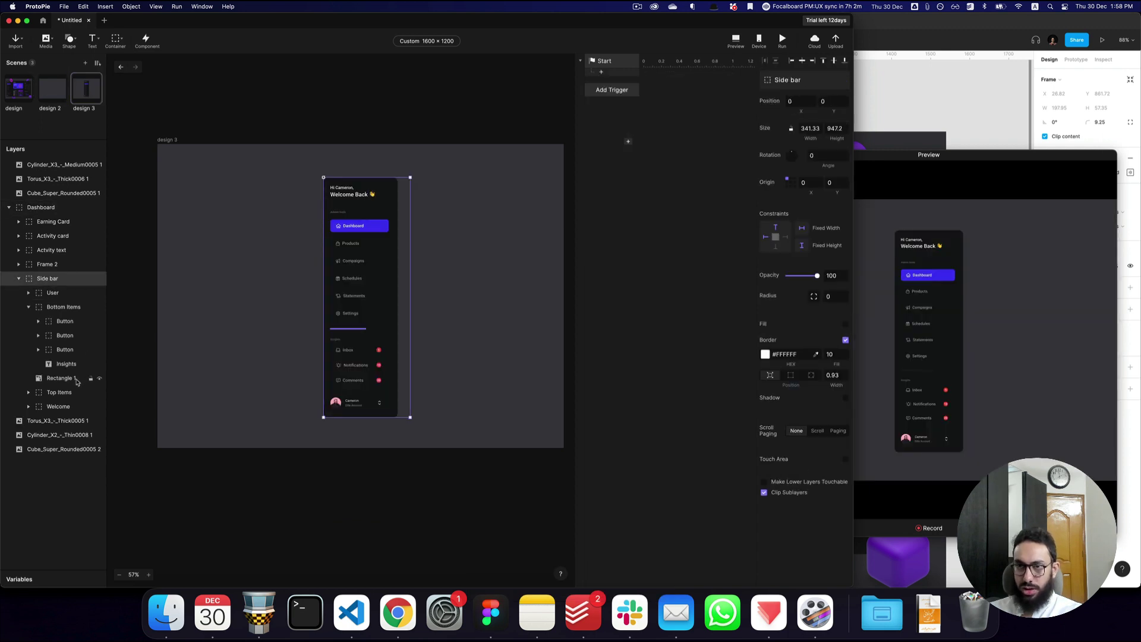
left_click(72, 293)
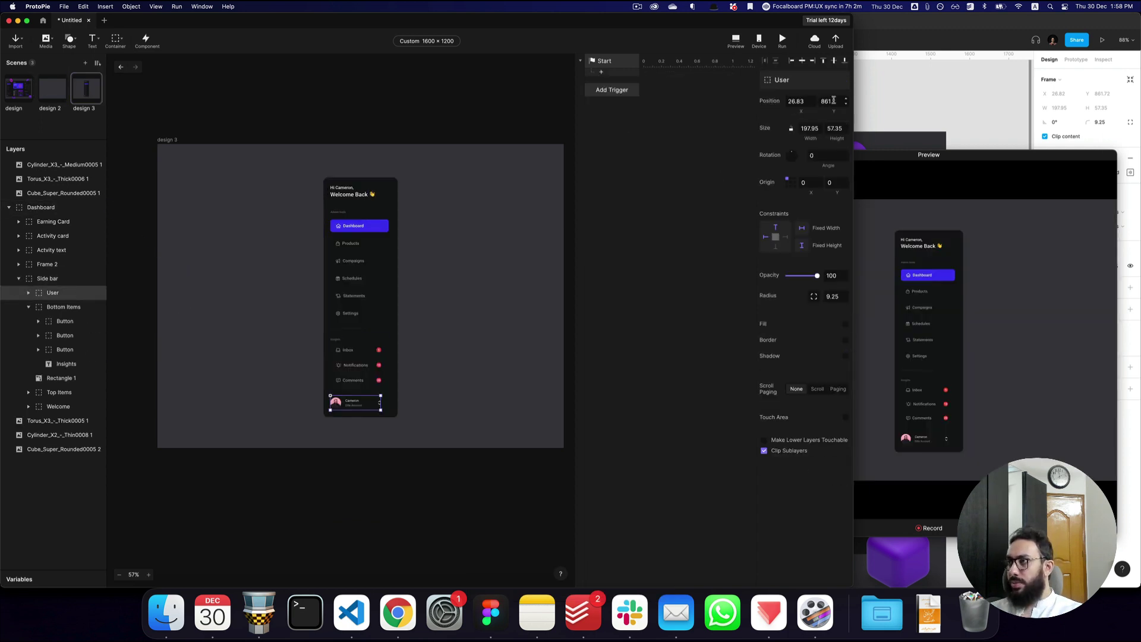
key("super+v")
key("Return")
key("super+shift+r")
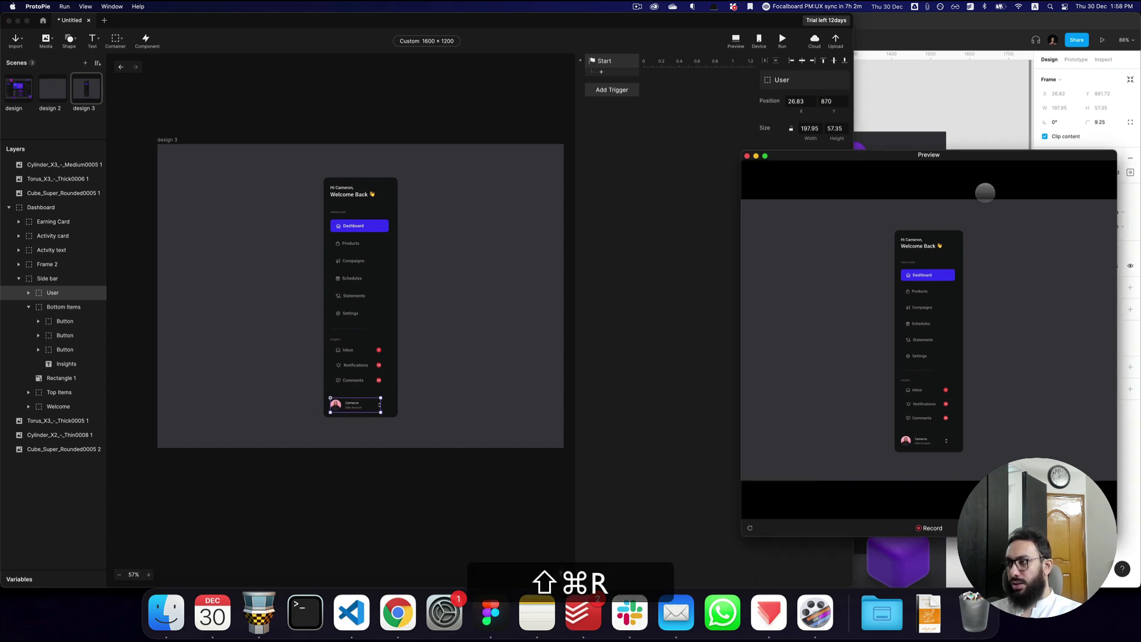
- Replay the preview from scene design 2 to check the User layer's alignment across the jump
left_click(83, 94)
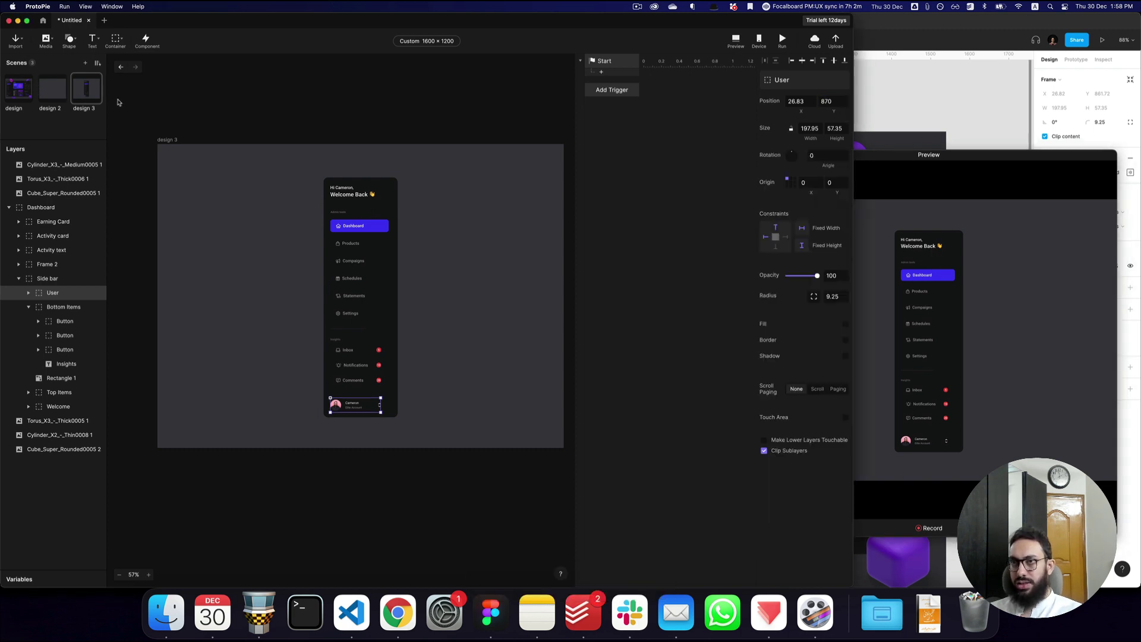
left_click(53, 88)
key("super+shift+r")
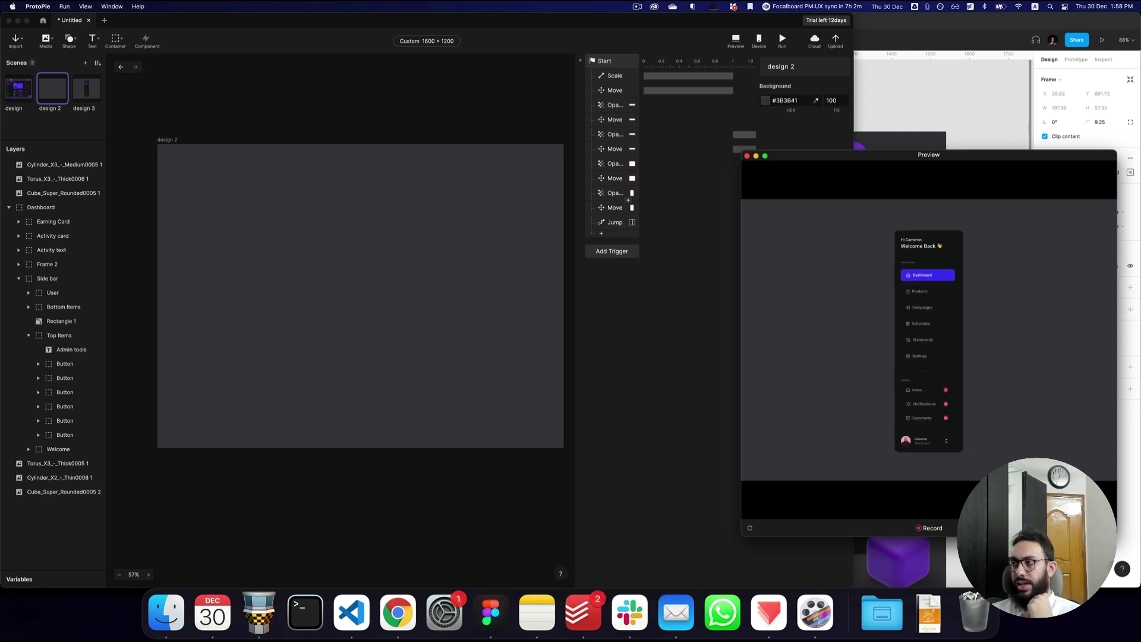
- Select the Dashboard in scene design 3, and in Figma narrow the Dashboard frame to about 1051 wide
left_click(96, 91)
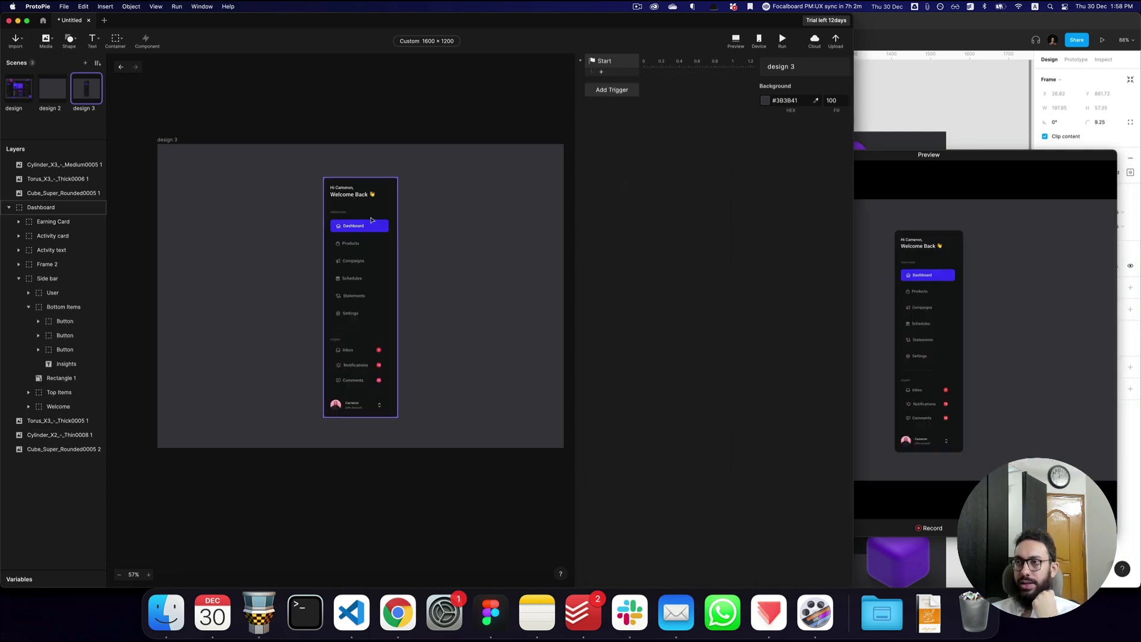
left_click(371, 220)
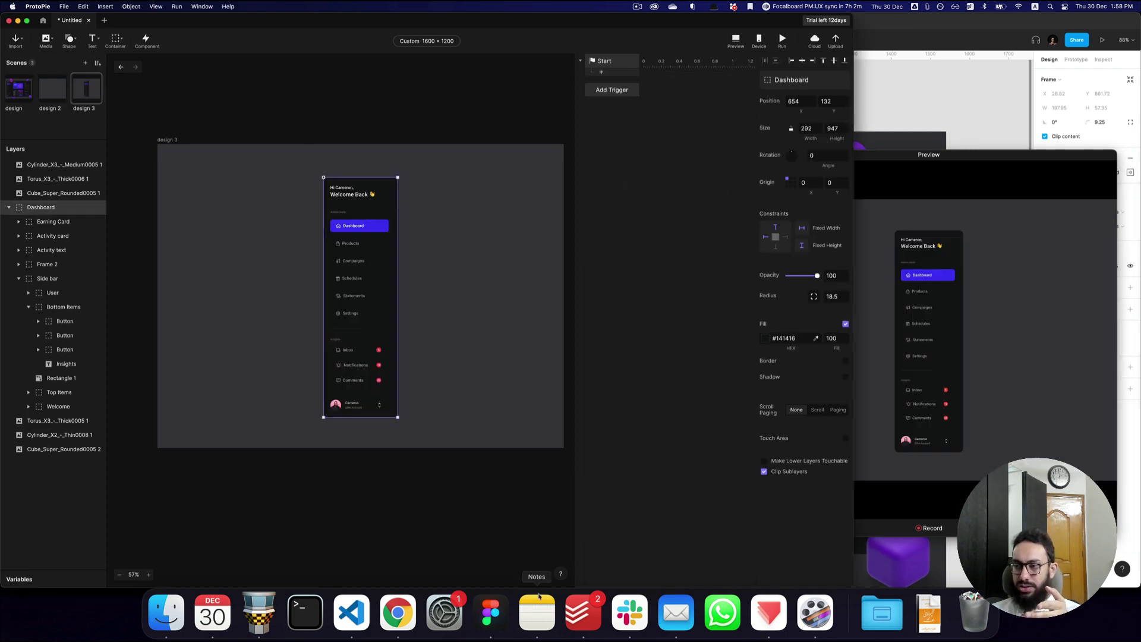
left_click(509, 599)
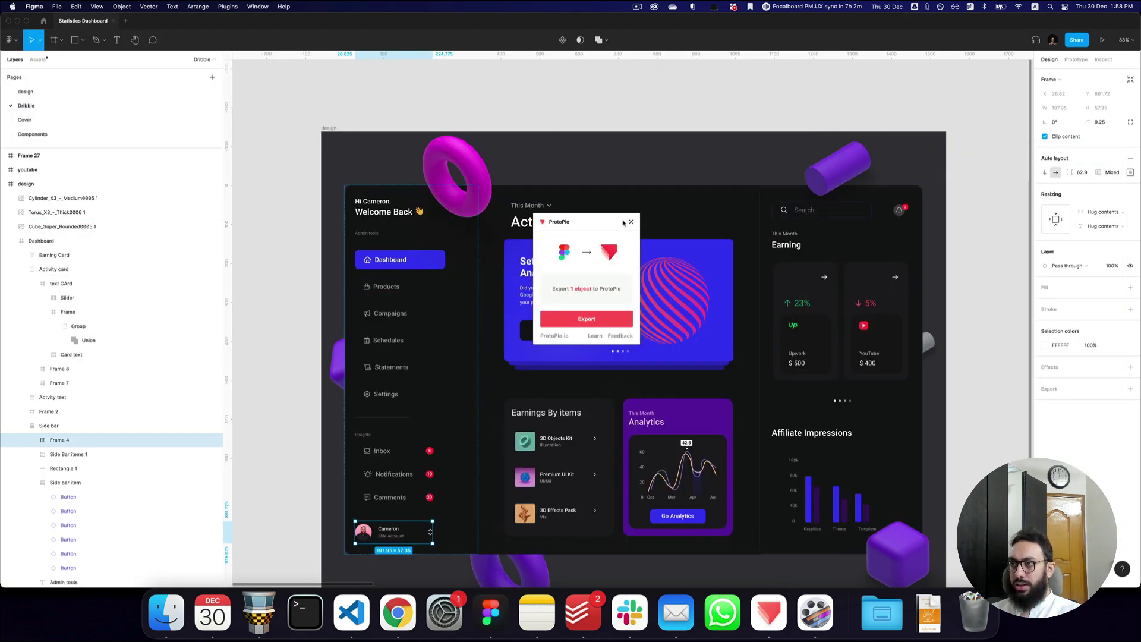
left_click(632, 222)
left_click(922, 324)
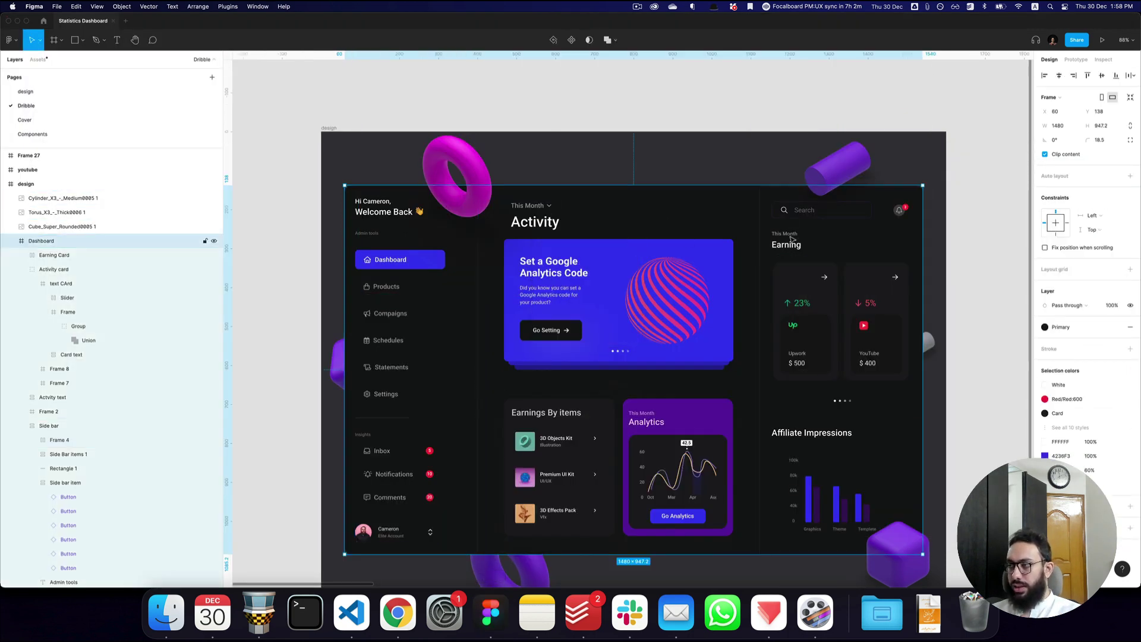
left_click_drag(922, 263, 755, 276)
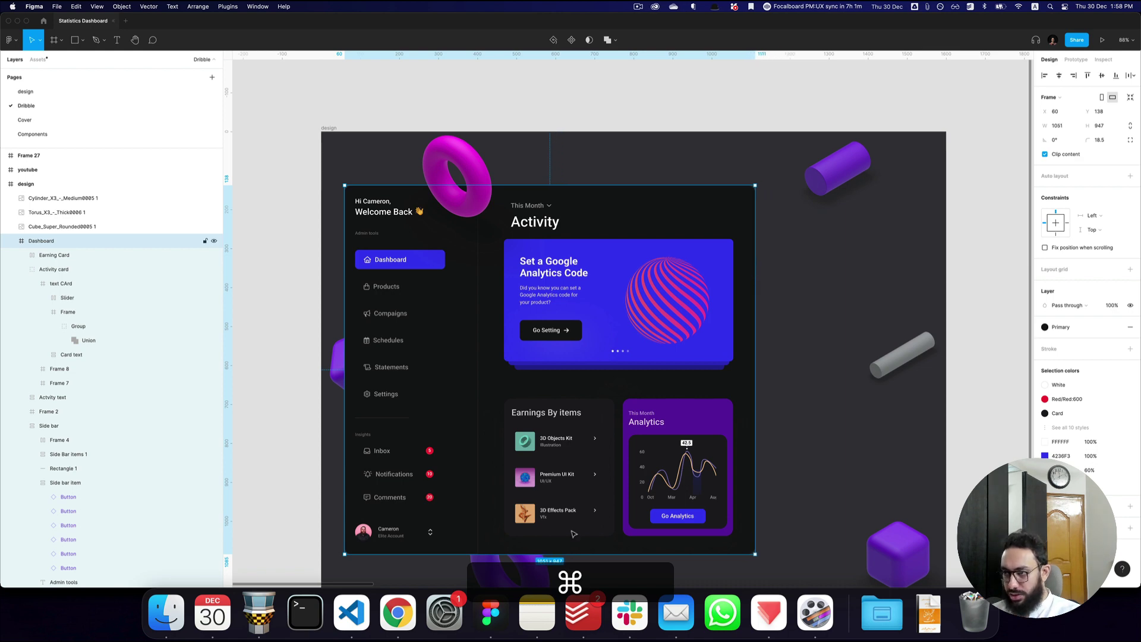
- Centre the narrowed Dashboard frame horizontally to read its X position, undo the alignment, and return to ProtoPie
key("alt+h")
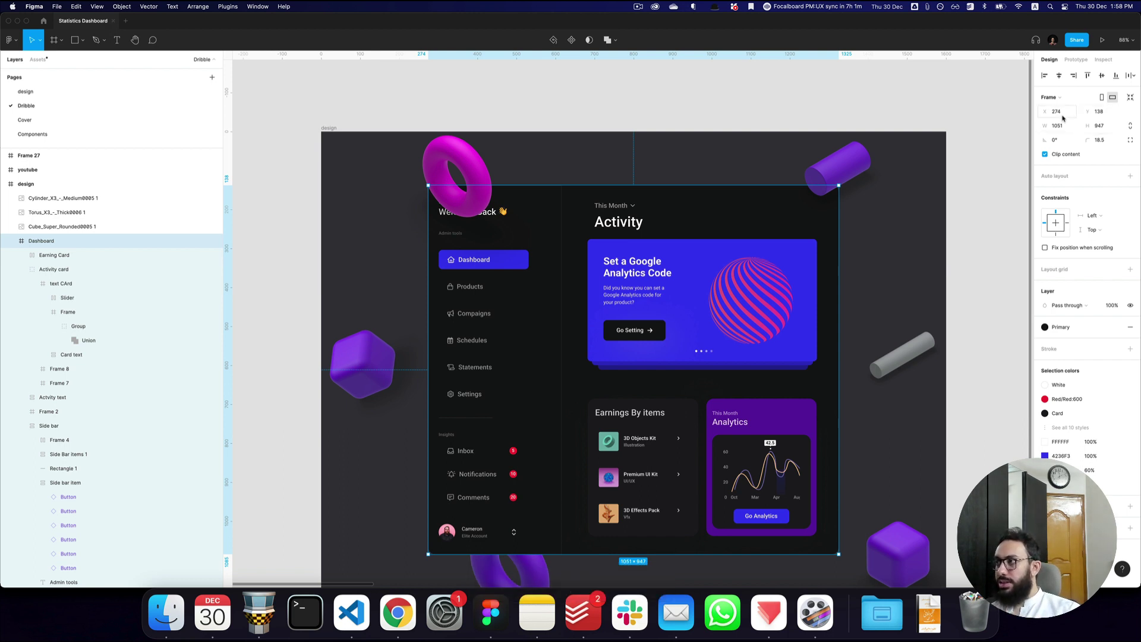
key("super+z")
key("super+Tab")
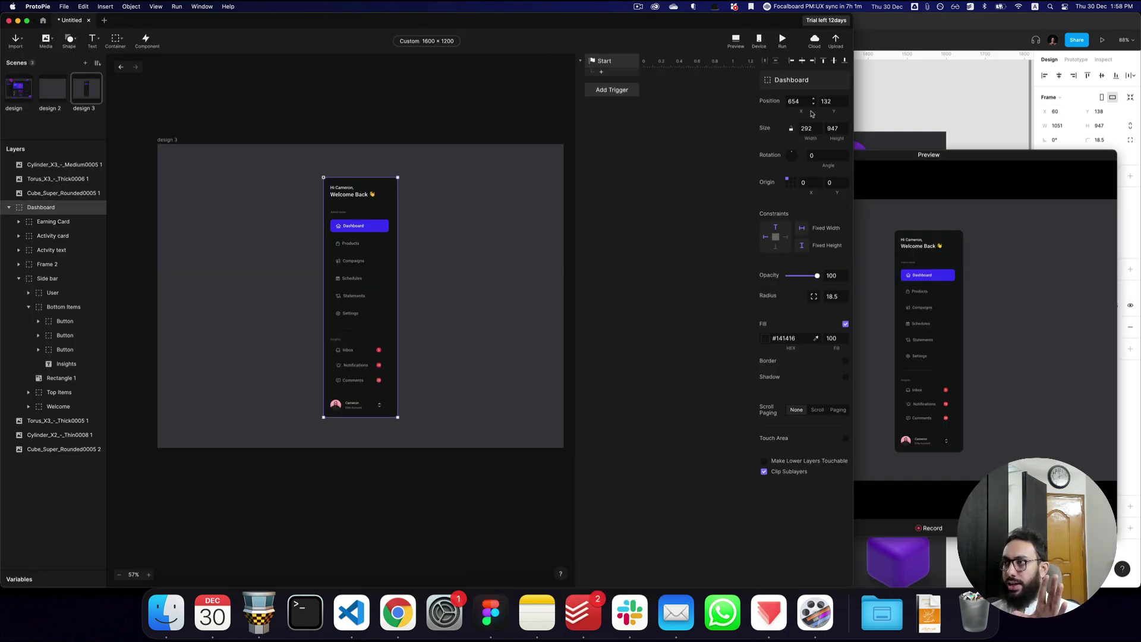
- Add a Move response to design 3's Start trigger that moves the Dashboard to X 274
left_click(618, 73)
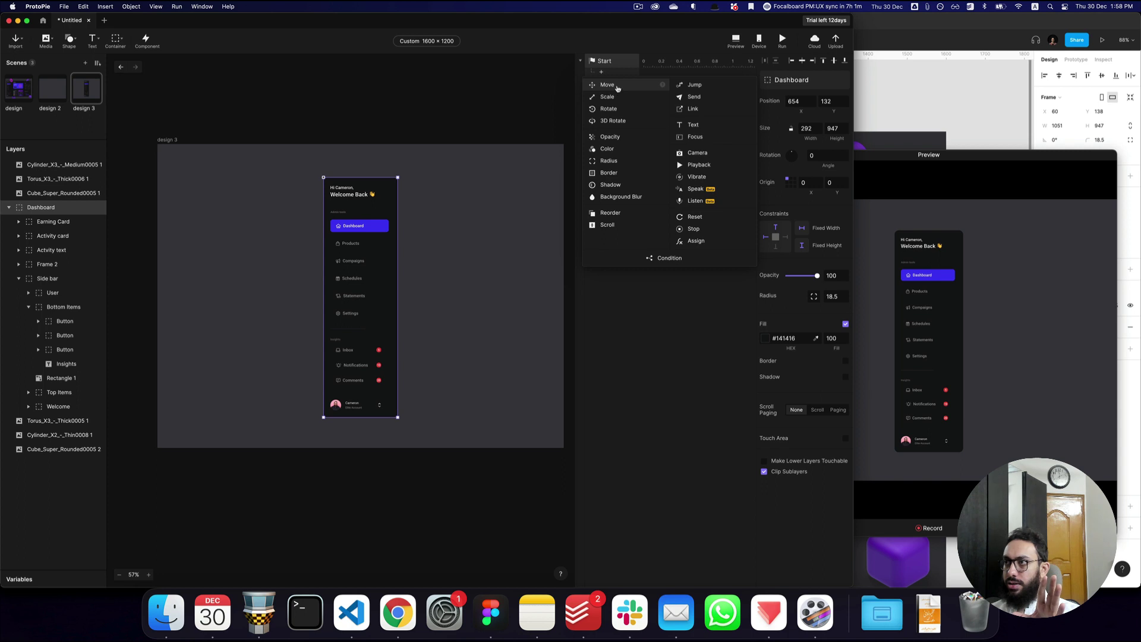
left_click(618, 89)
left_click(790, 120)
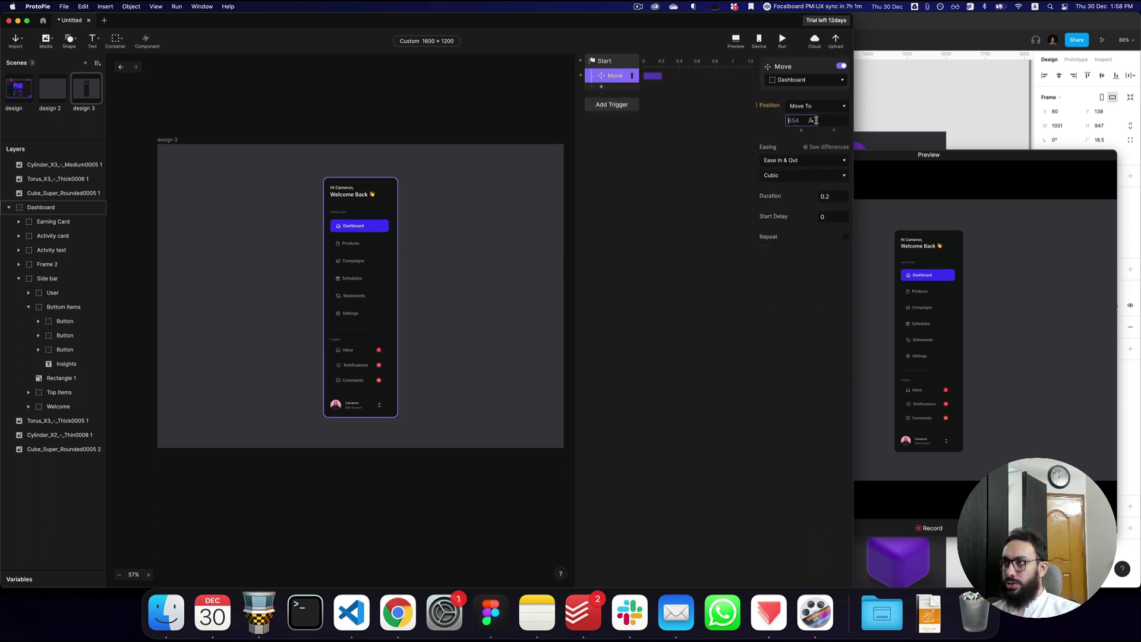
type("274")
key("Return")
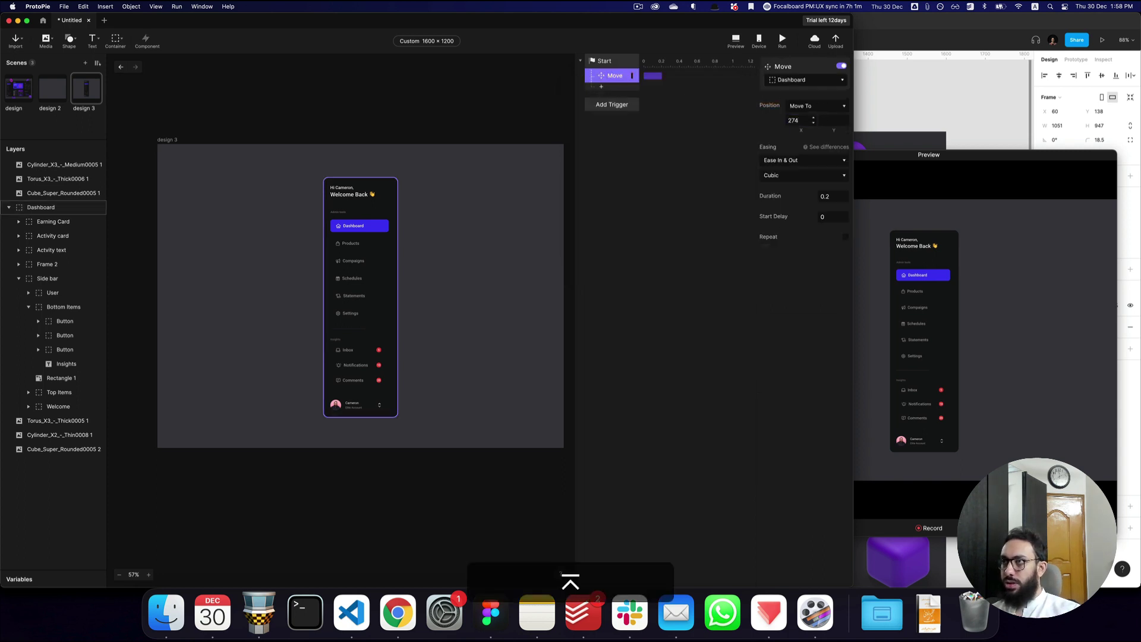
- Add a Scale response to the Start trigger that scales the Dashboard's width to 1051, and replay the preview
left_click(619, 88)
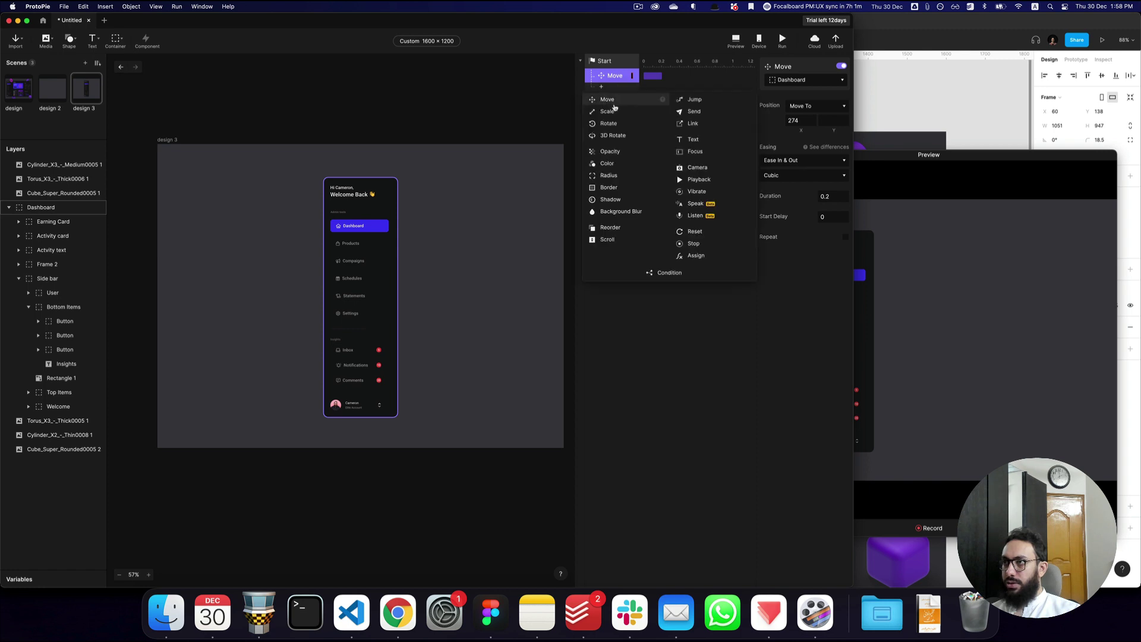
left_click(608, 111)
left_click(818, 141)
type("1051")
key("super+shift+r")
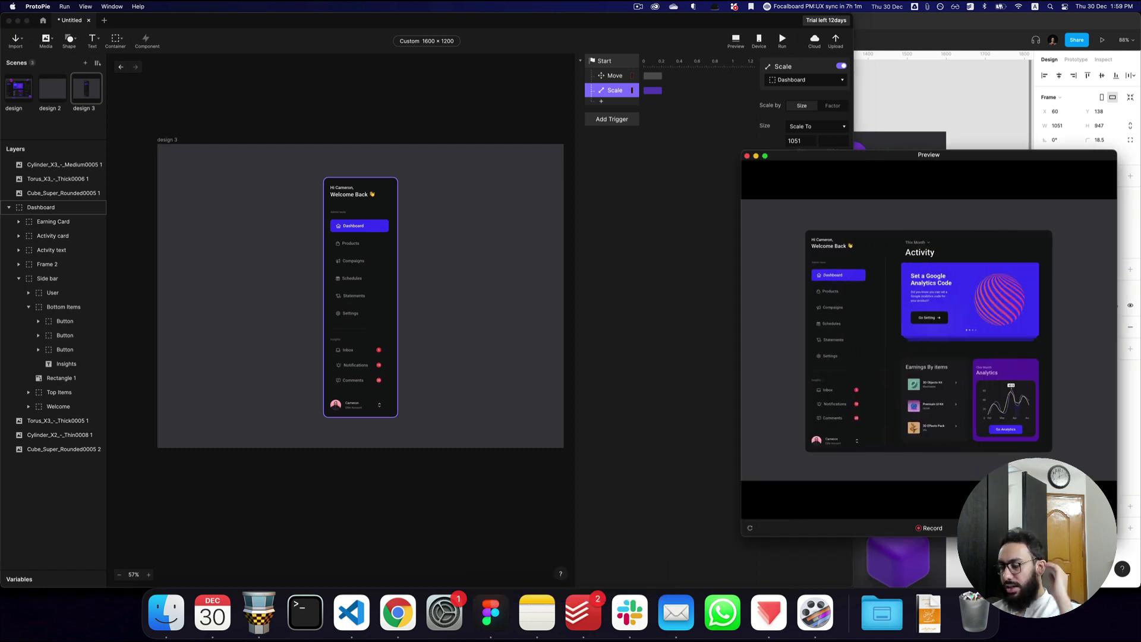
left_click(730, 152)
- Select the Dashboard's Move and Scale responses together
left_click(652, 91)
key("shift")
left_click(607, 78, "shift")
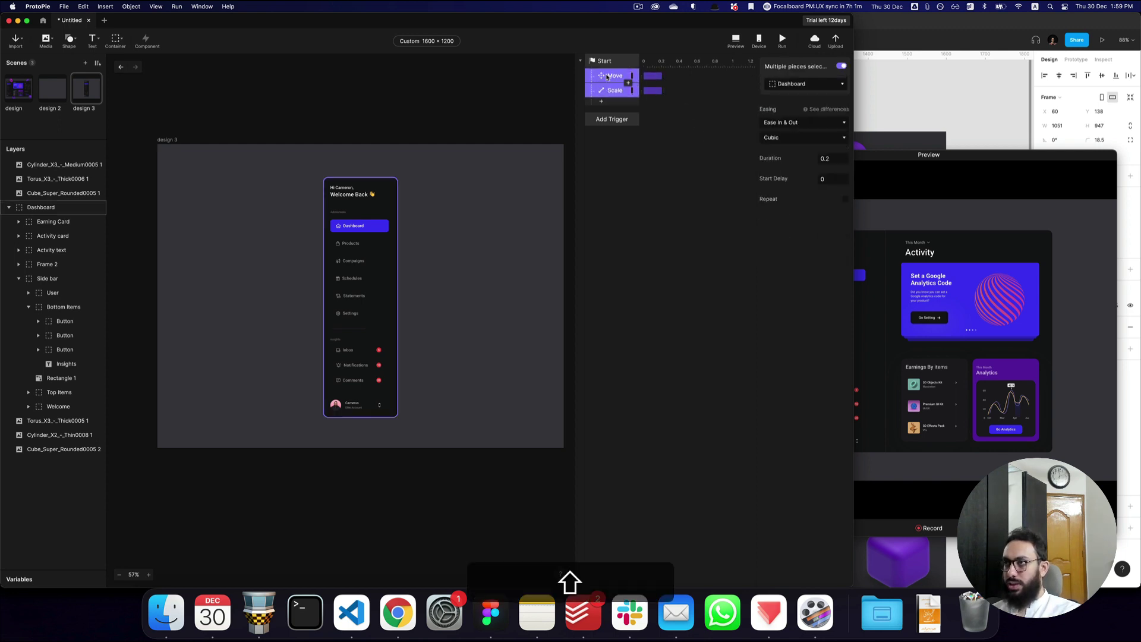
left_click(831, 178)
key("cmd+a")
type("1")
key("Return")
key("cmd+a")
type("0")
key("Return")
- Set the duration of the Dashboard's Move and Scale responses to 1 second
left_click(832, 158)
key("cmd+a")
type("1")
key("Return")
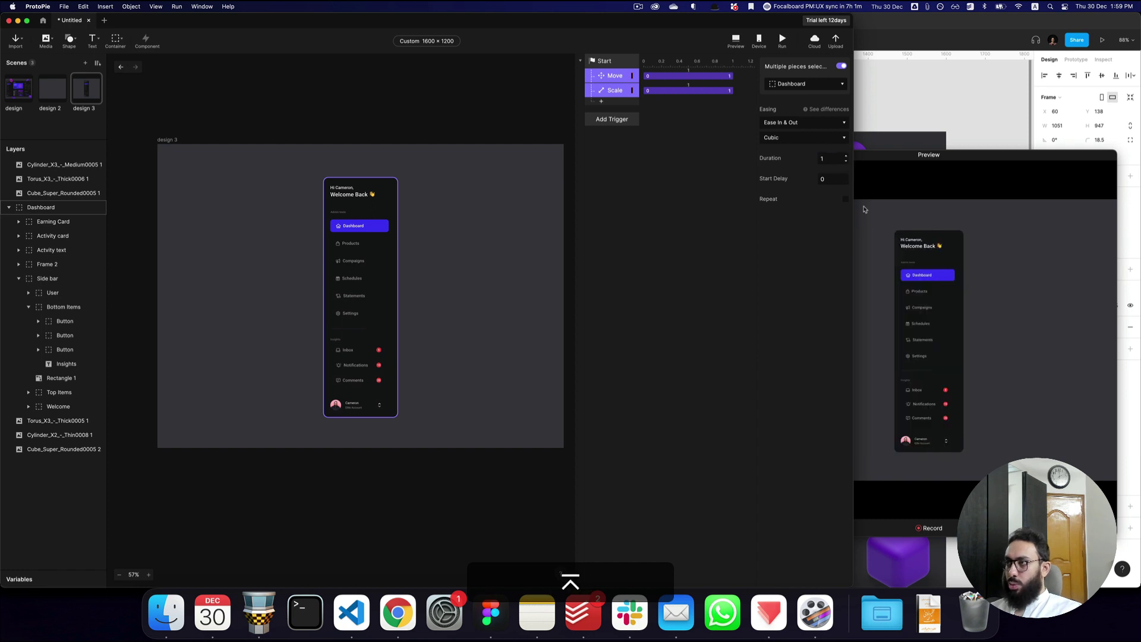
- Replay the preview twice to check the Dashboard's slower move and expansion, and deselect the responses
key("shift+super+r")
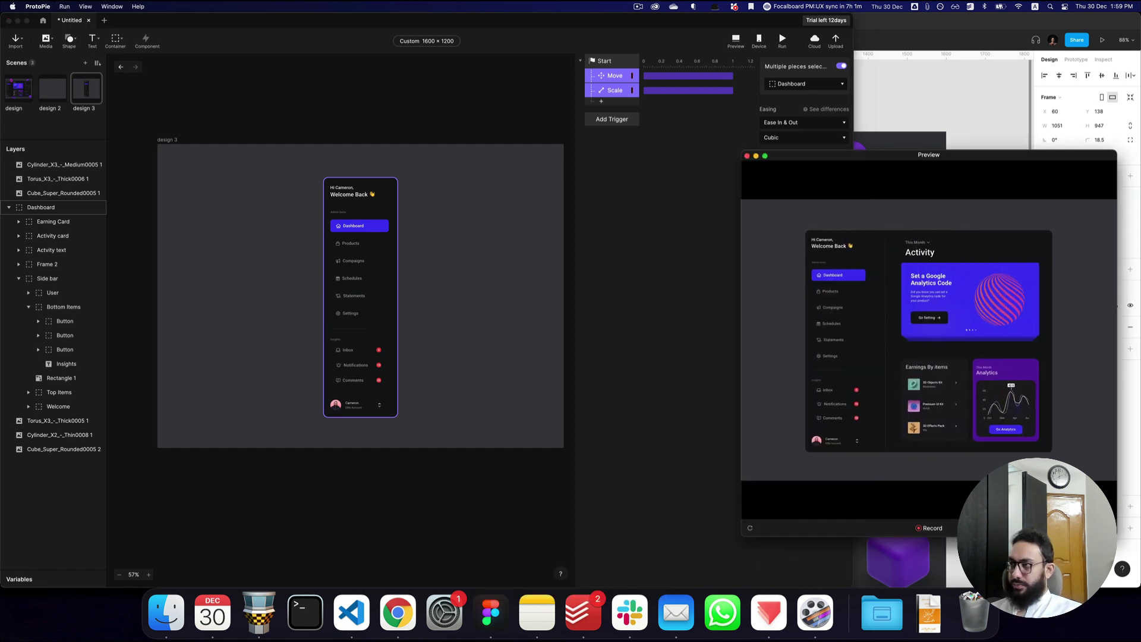
key("shift+super+r")
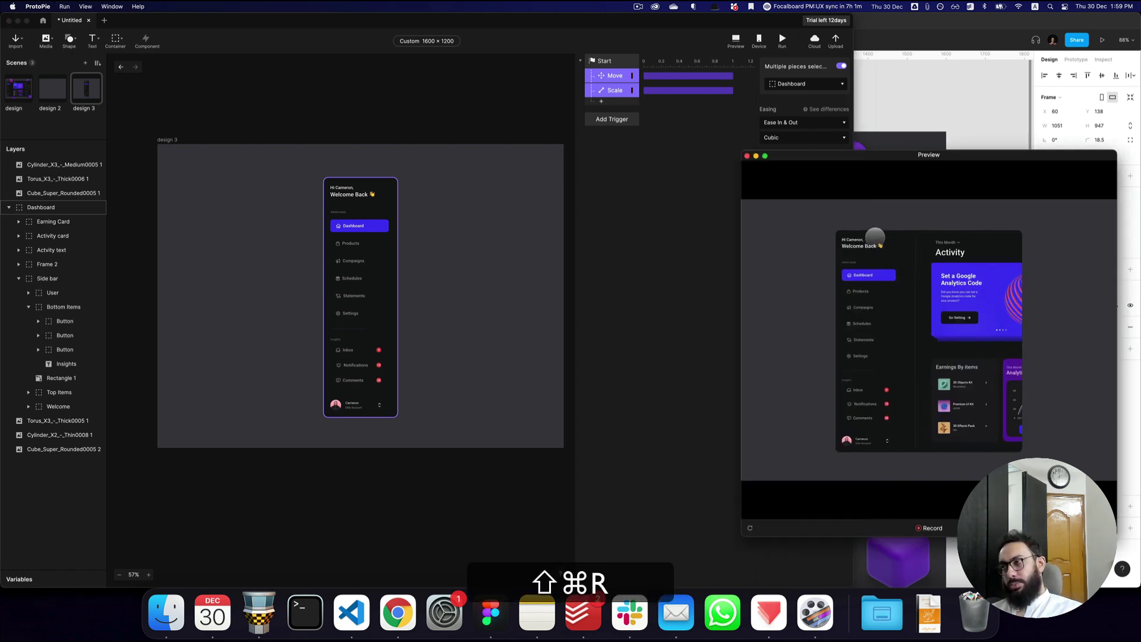
left_click(412, 231)
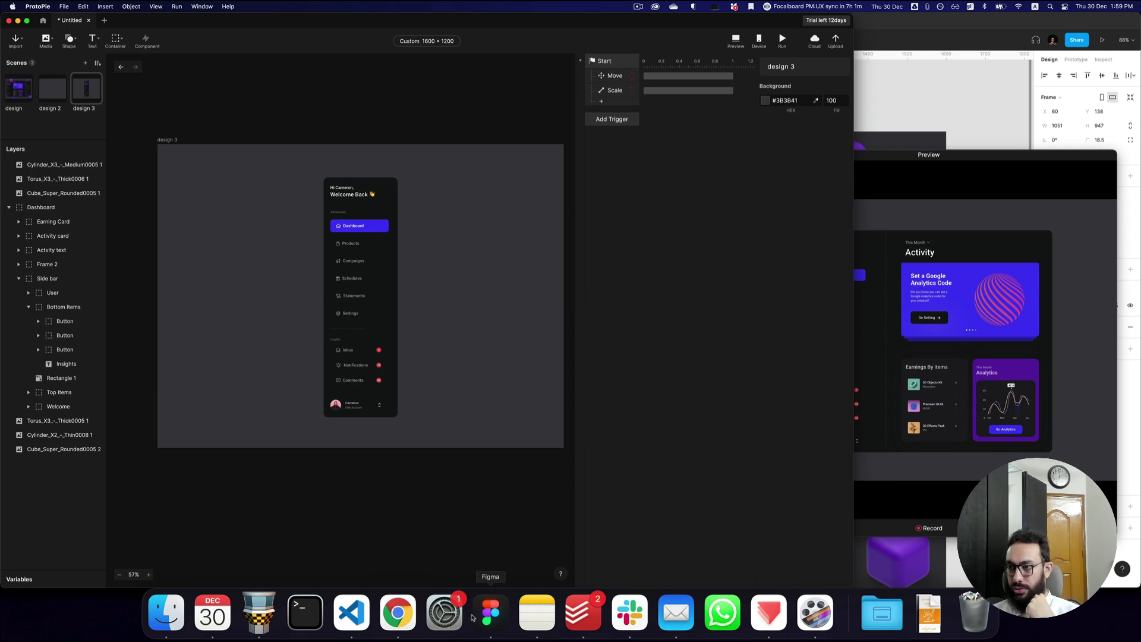
- Switch to Figma and lock the Torus_X3_-_Thick0006 1 image that overlaps the Activity heading
left_click(479, 597)
left_click(569, 254)
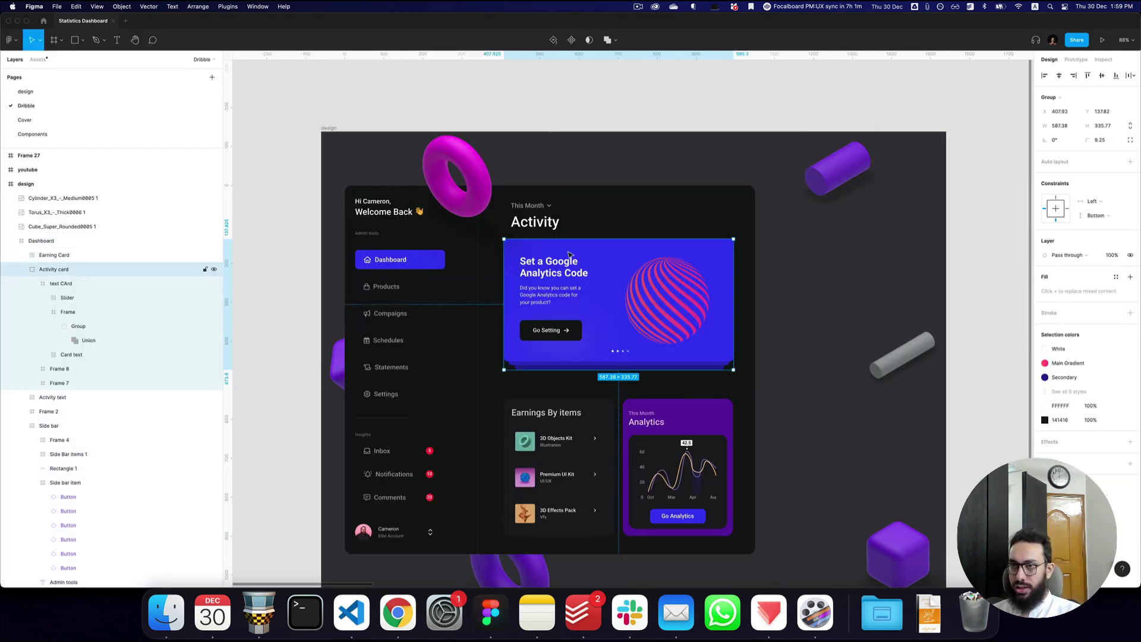
left_click(553, 225, "super")
key("shift+super+l")
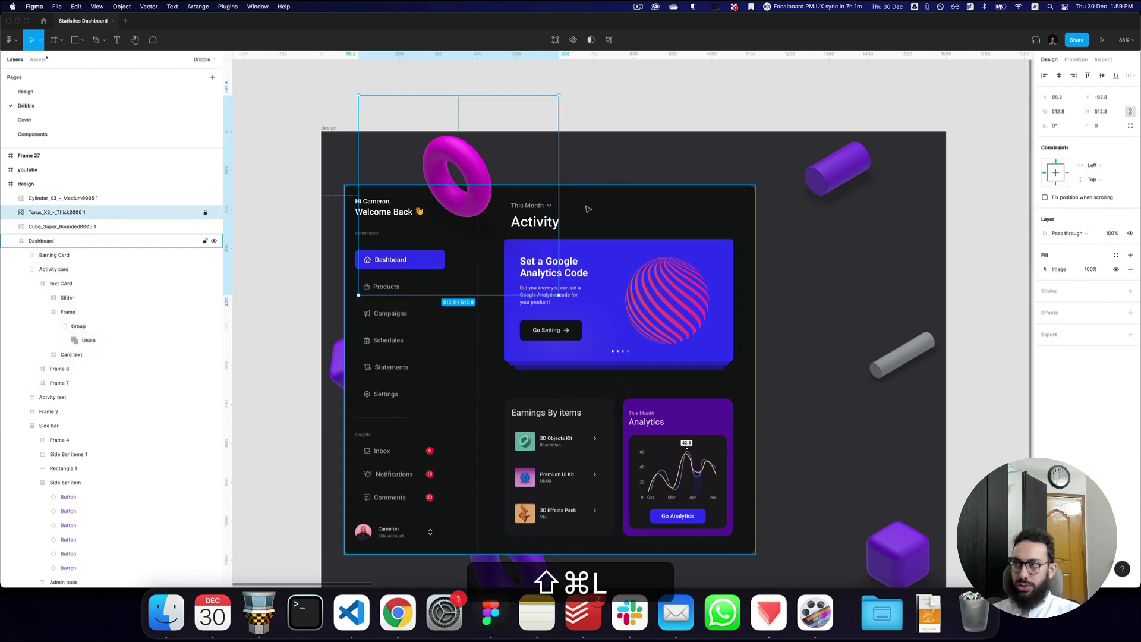
- Select the Activity text and Activity card together in Figma to identify their layers, and return to ProtoPie
left_click(507, 232)
left_click(523, 225)
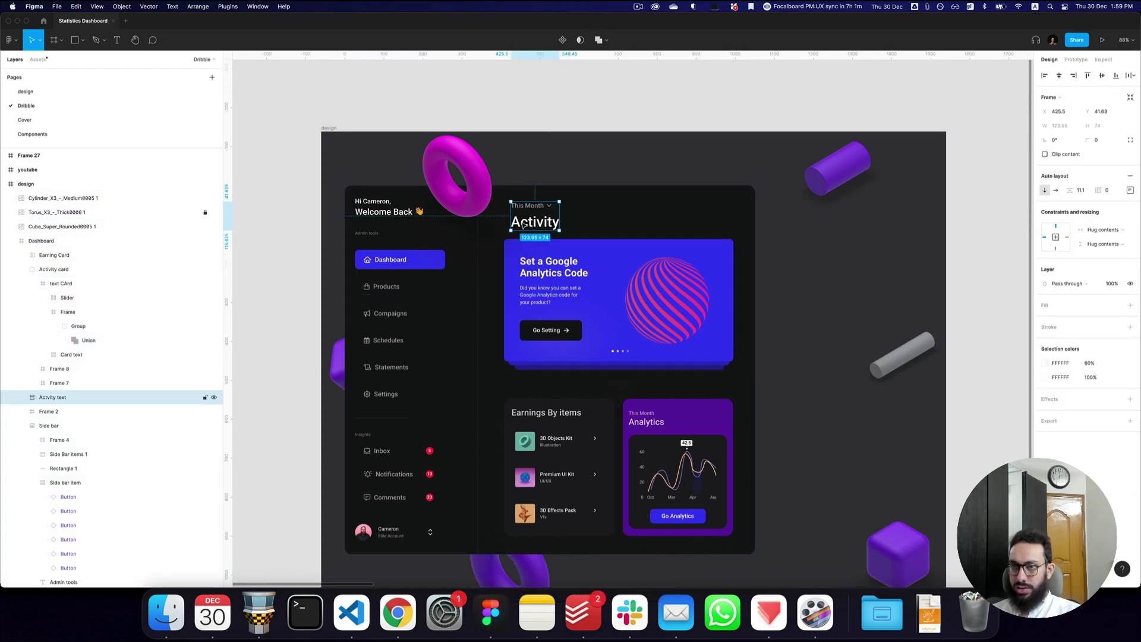
left_click(544, 262, "shift")
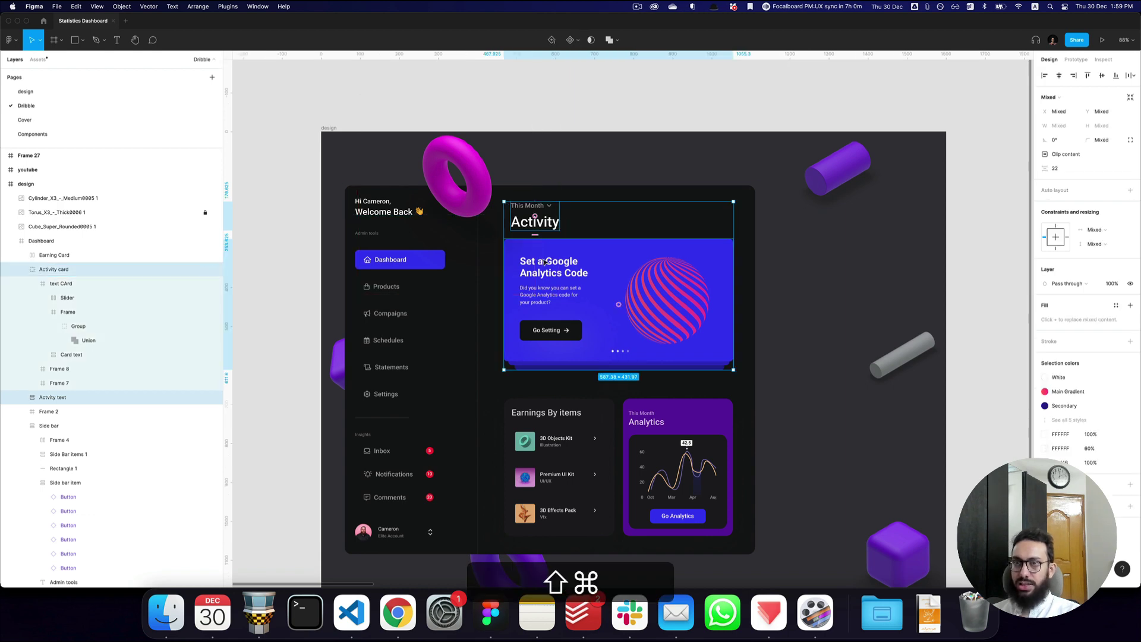
key("super+Tab")
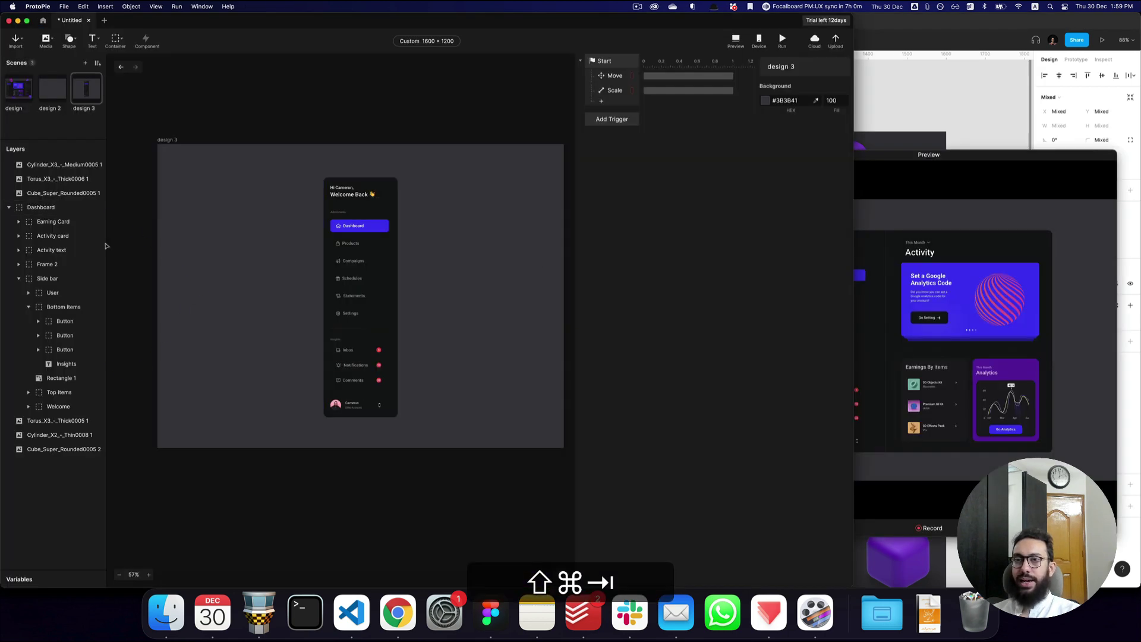
- Set the Activity text layer's opacity to 0 in scene design 3
left_click(63, 242)
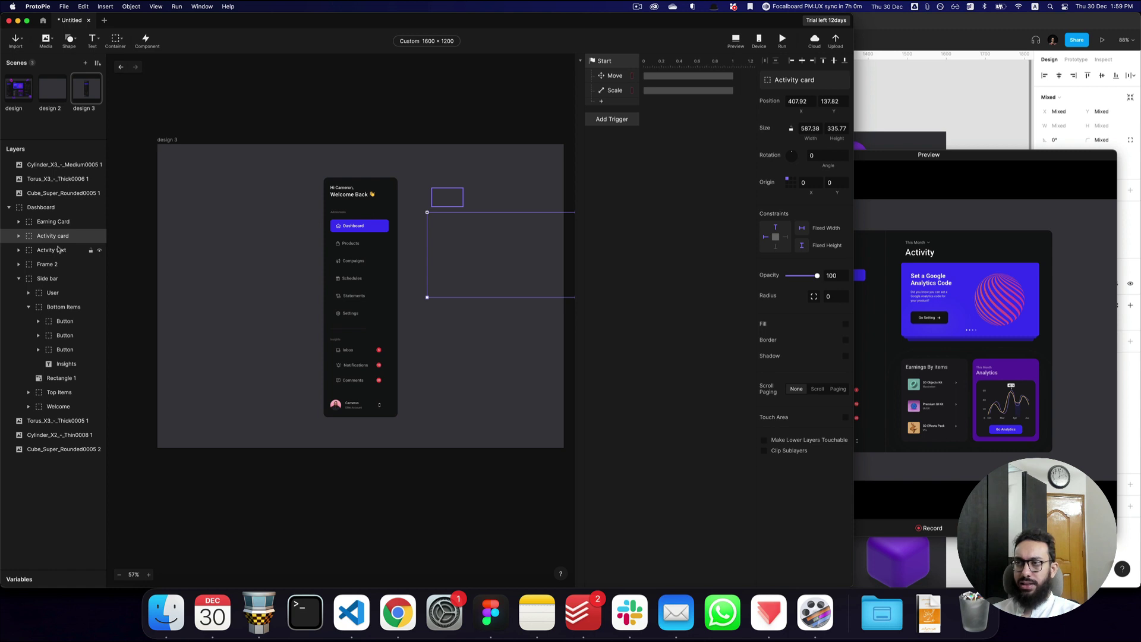
left_click(59, 250)
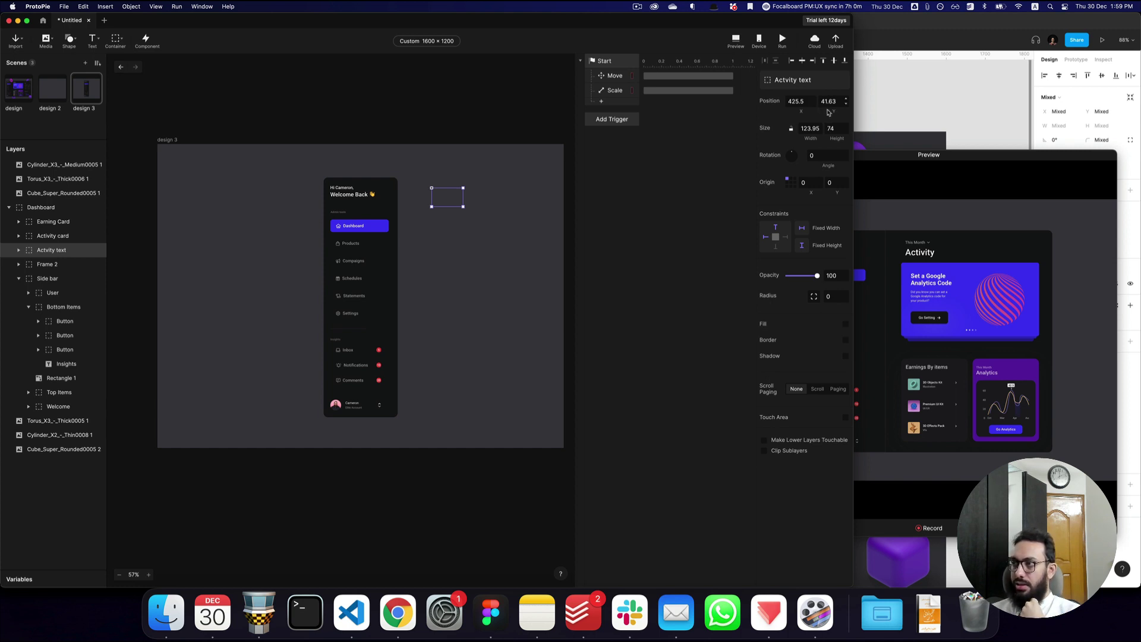
key("0")
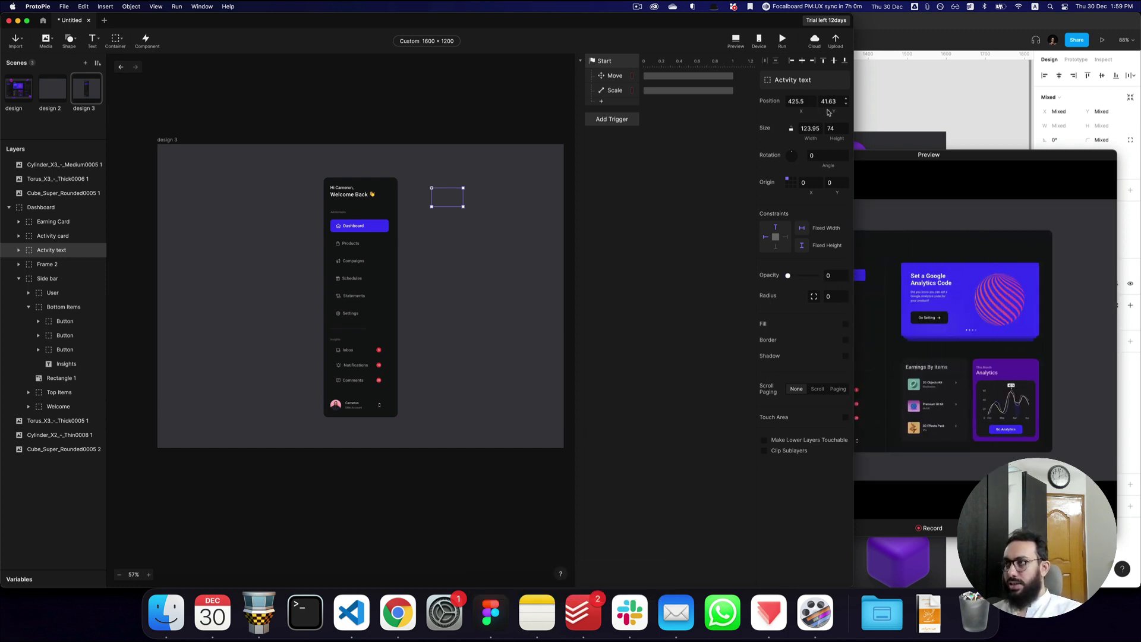
- Set the Activity text's Y position to 42, and offset it by +60 to 102
key("super+a")
type("42")
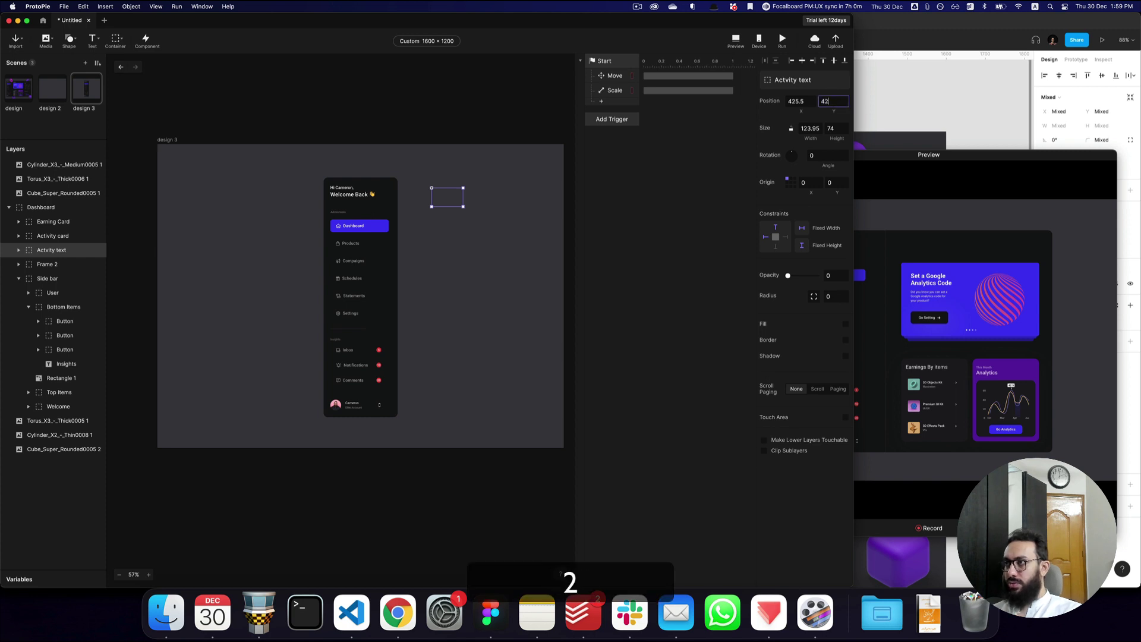
key("Return")
left_click(844, 100)
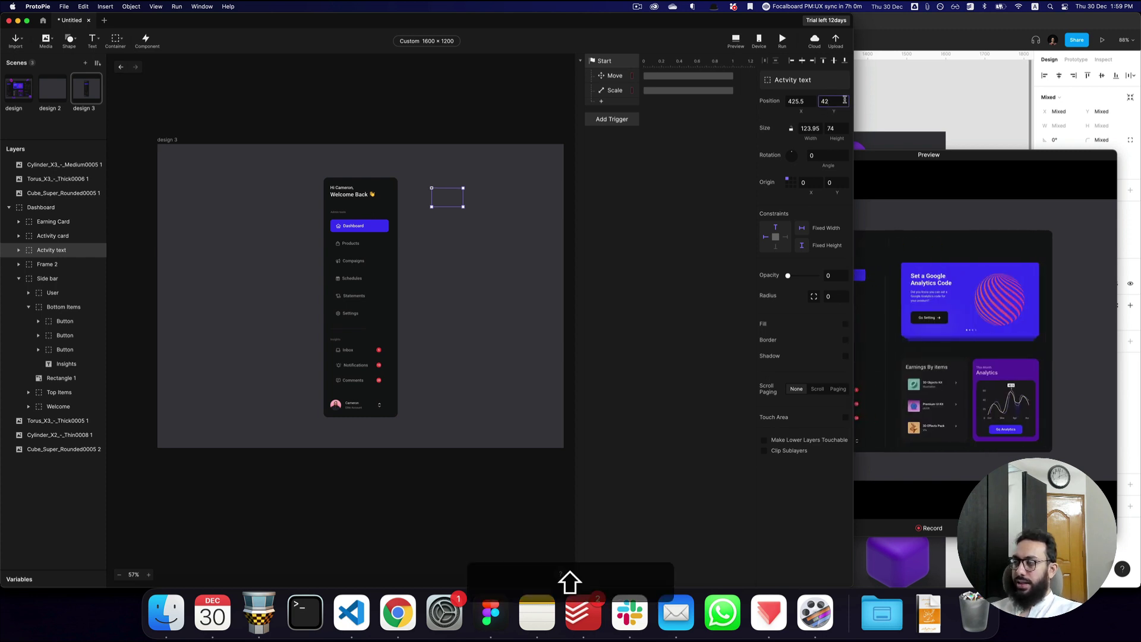
type("+60")
key("Return")
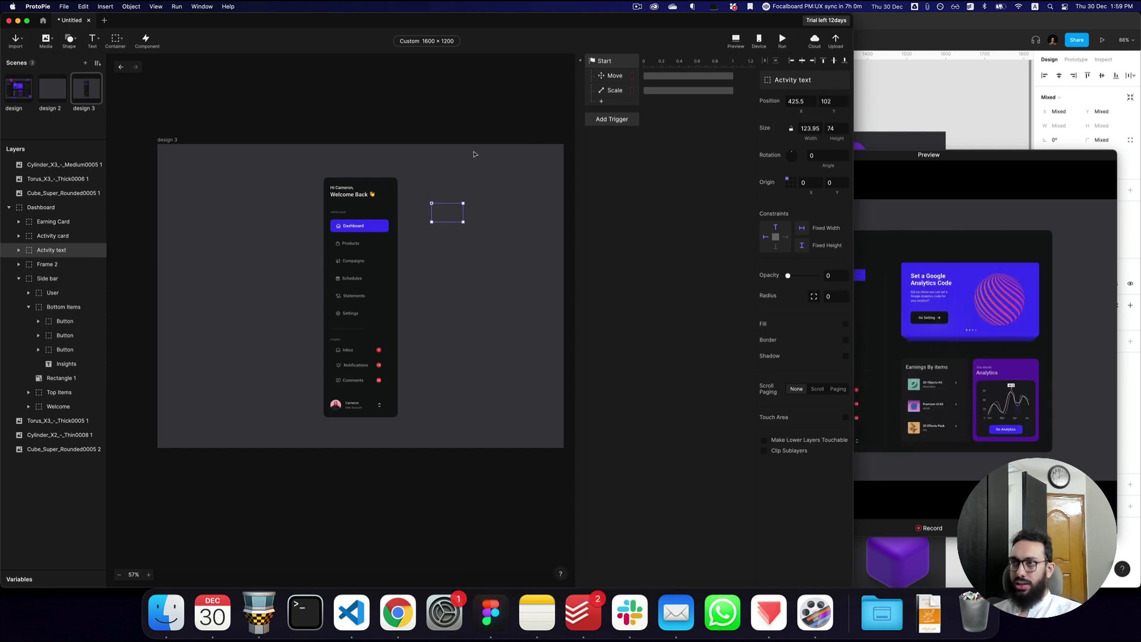
- Add a Move response to the Start trigger that moves the Activity text to Y 42
left_click(601, 101)
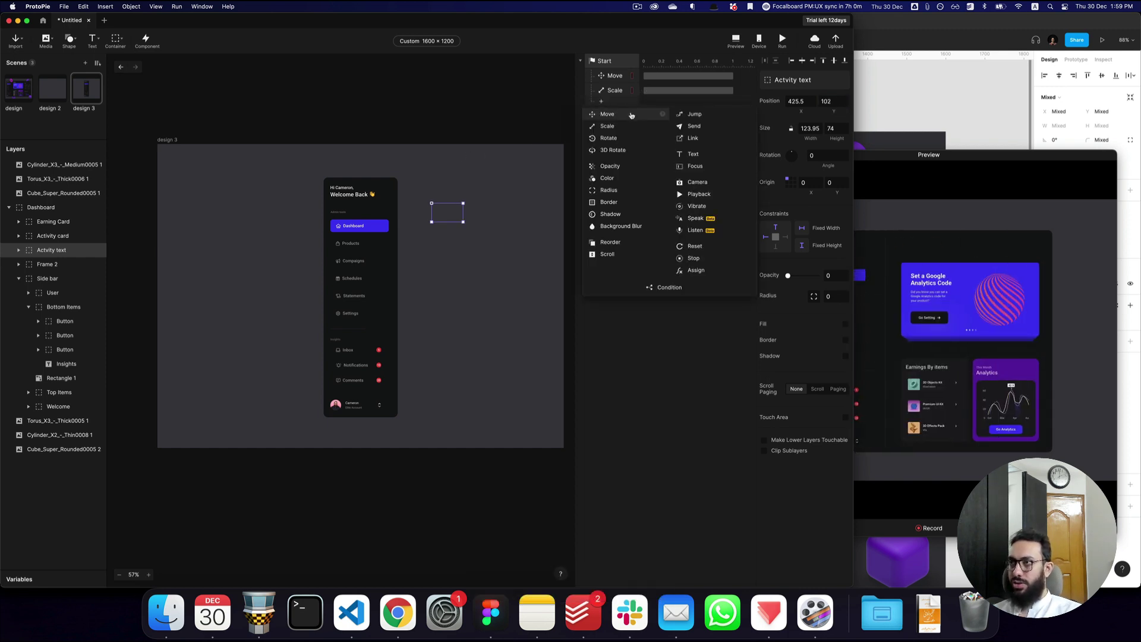
left_click(632, 115)
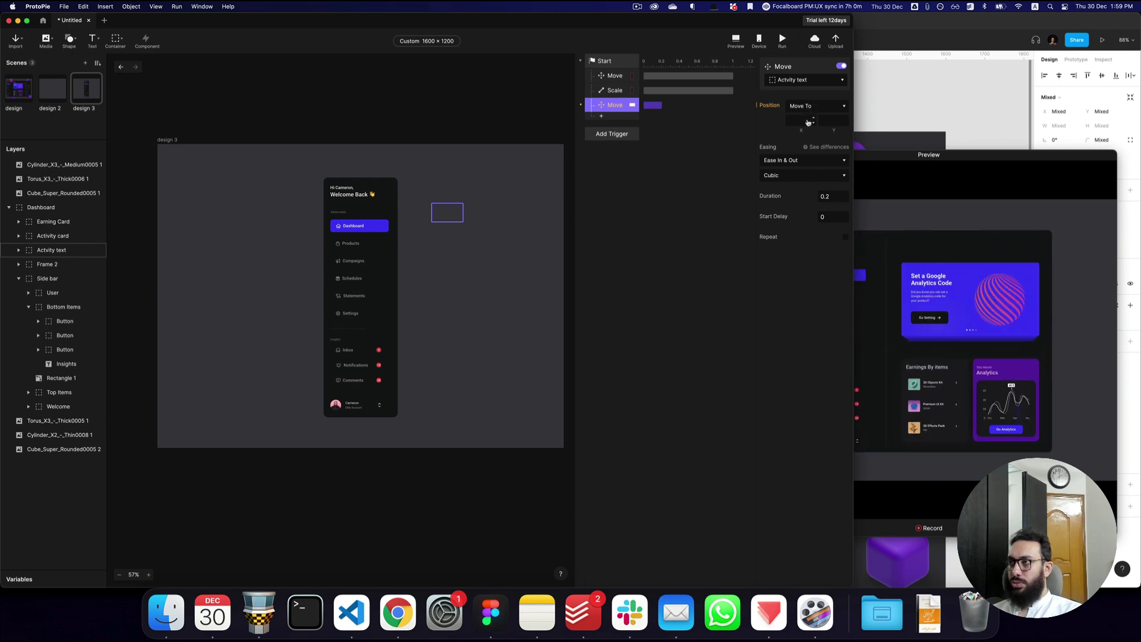
left_click(846, 121)
type("42")
key("Return")
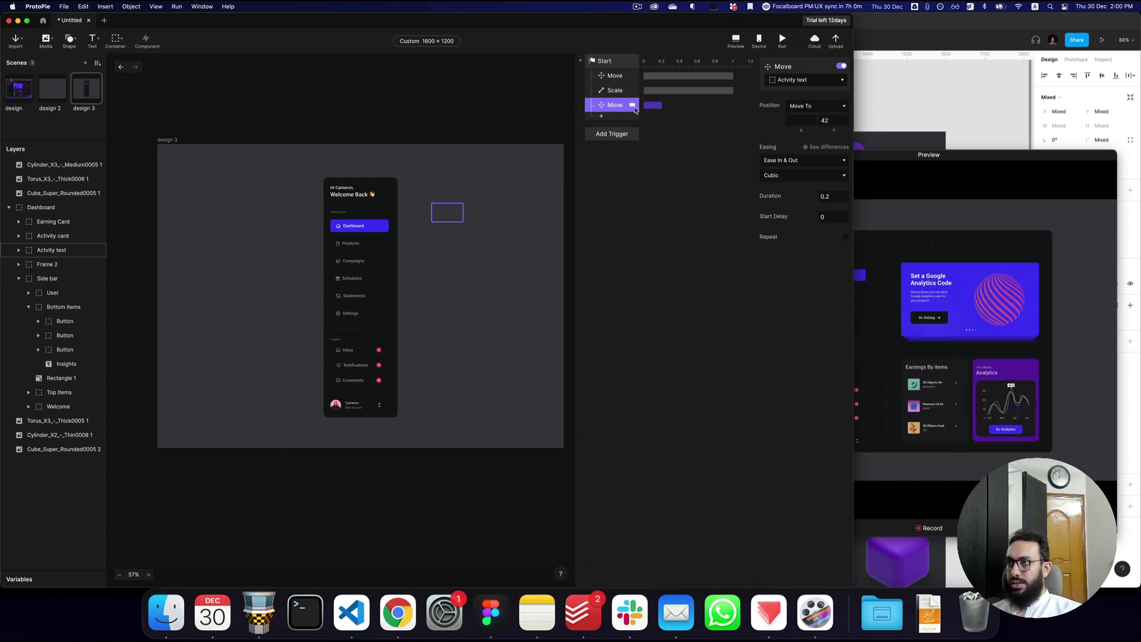
- Add an Opacity response raising the Activity text to 100, with duration 0.5 and start delay 1, and check the preview
left_click(615, 117)
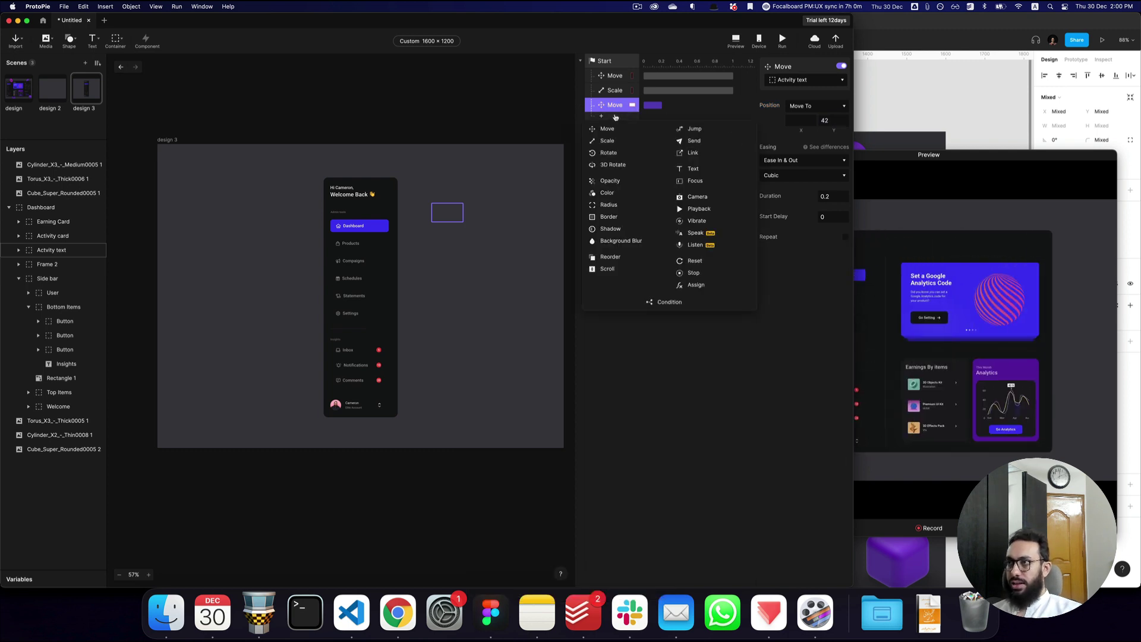
left_click(611, 181)
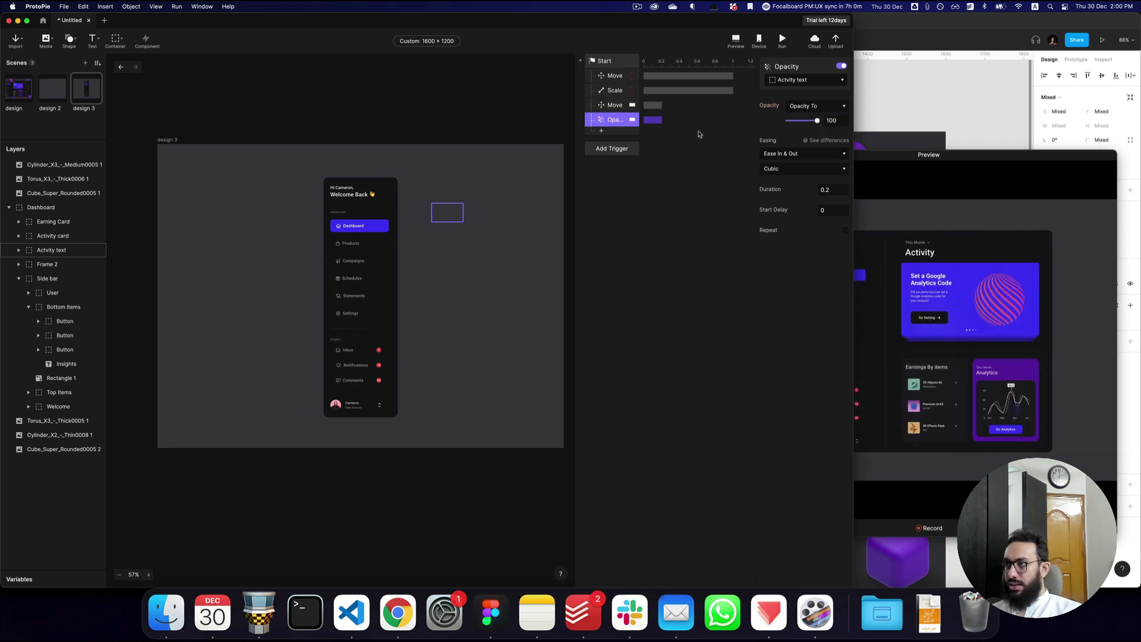
left_click(832, 189)
key("super+shift+a")
type("0.5")
key("Tab")
key("super+a")
type("1")
key("Tab")
left_click(922, 227)
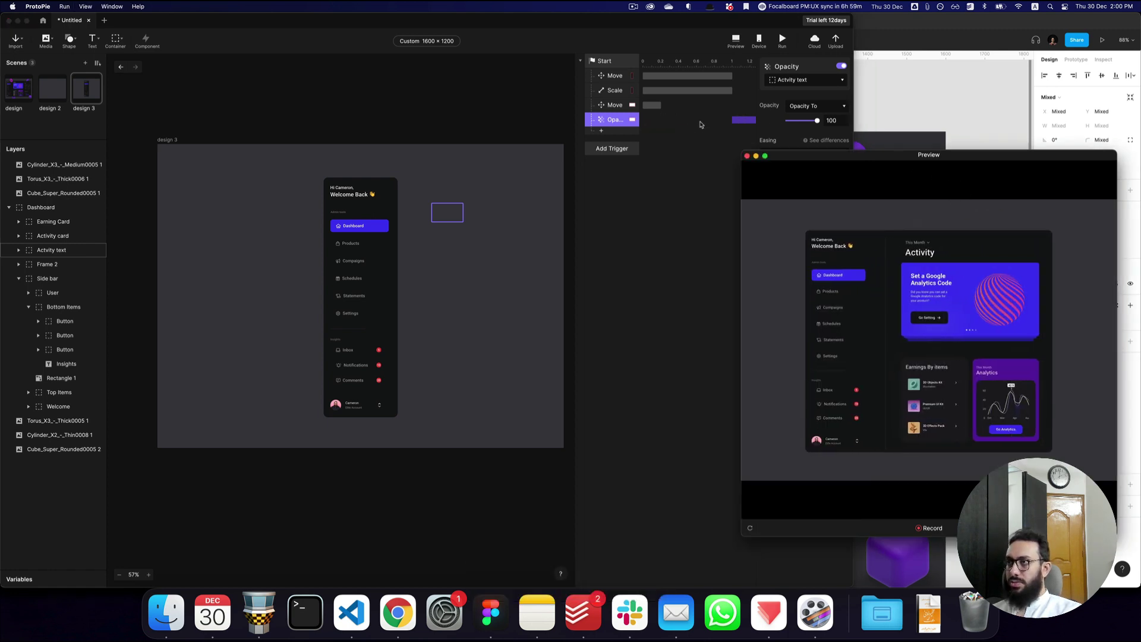
- Set the Activity text's Move response to duration 0.5 and start delay 1
left_click(663, 108)
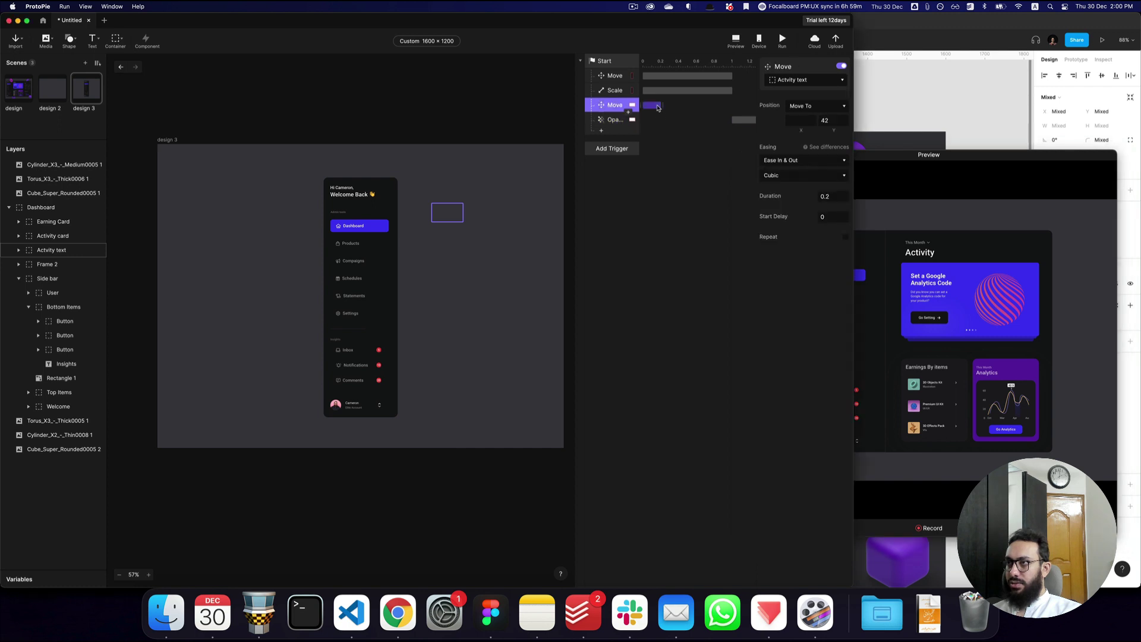
left_click(834, 195)
key("cmd+a")
type("0.5")
left_click(832, 216)
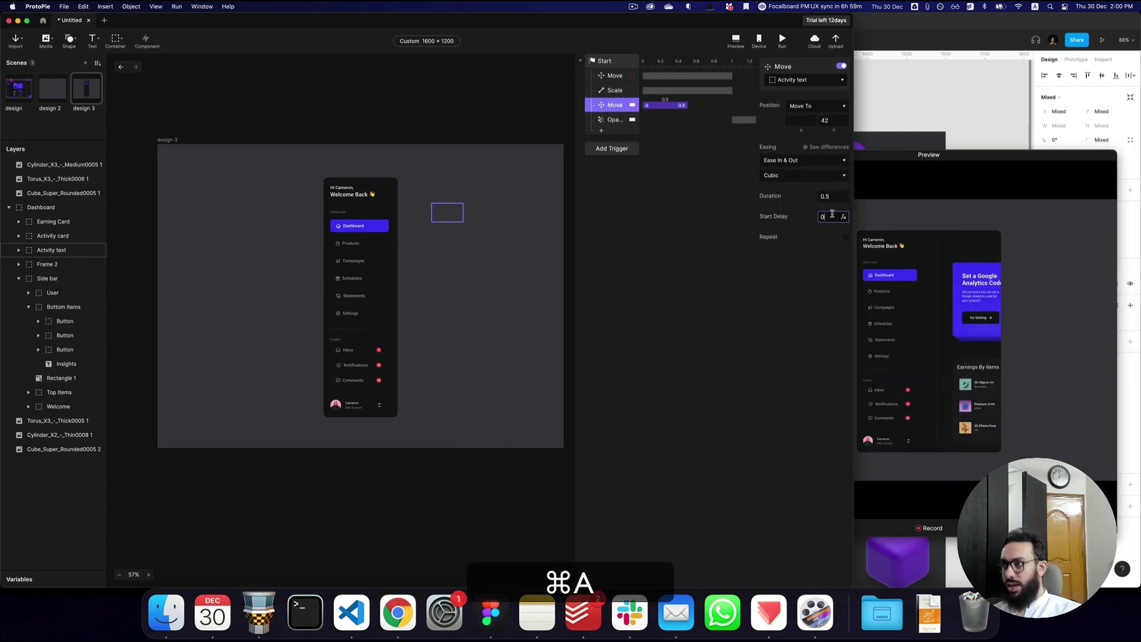
type("1")
key("Return")
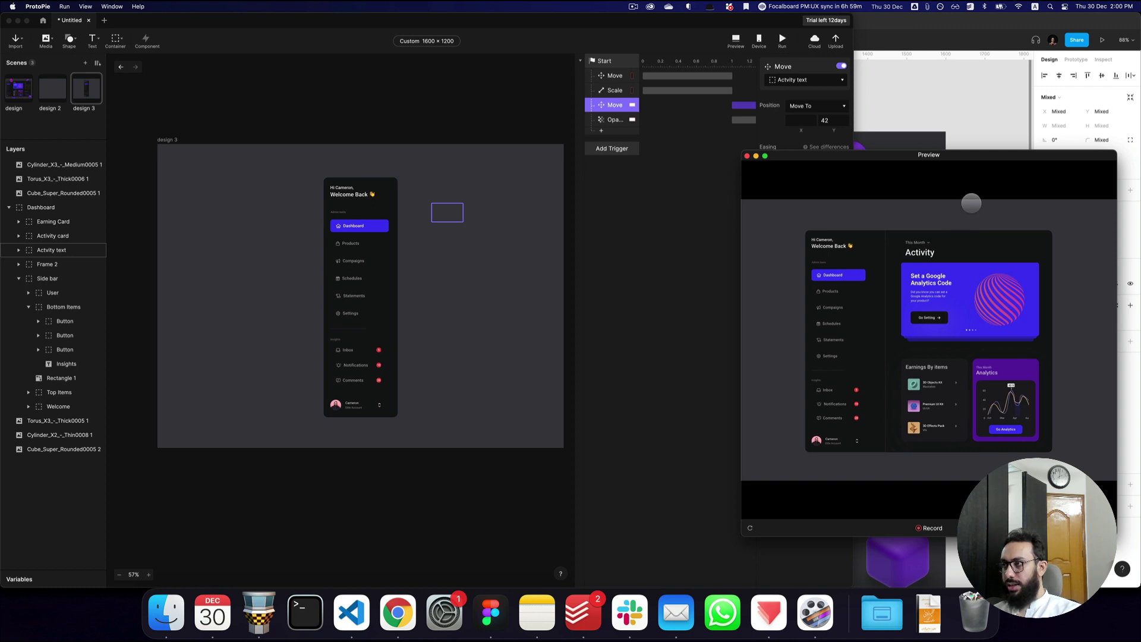
- Duplicate the Activity text's Move and Opacity responses and set the copies' start delay to 1.5
left_click(615, 117)
left_click(615, 109, "shift")
key("shift+super+d")
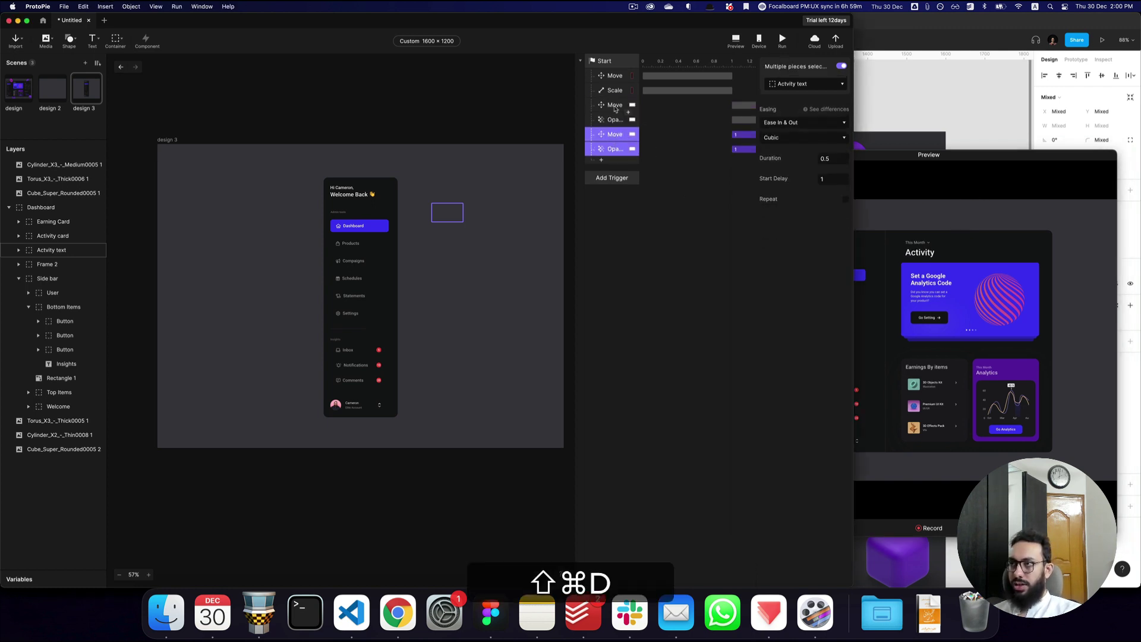
left_click(834, 179)
key("super+a")
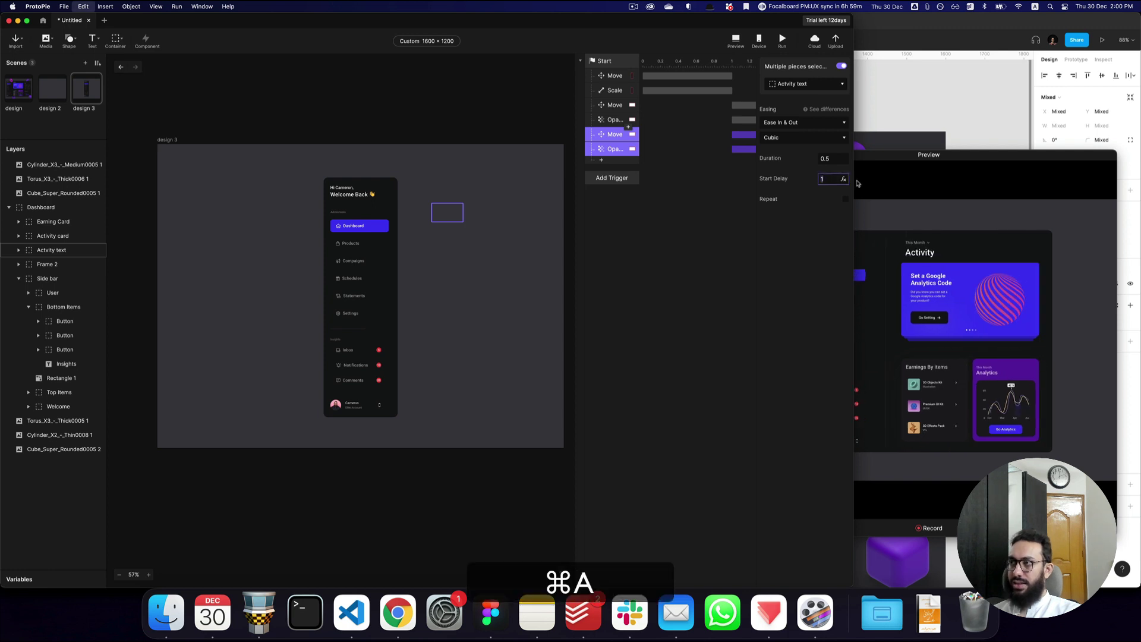
type("1.5")
key("Return")
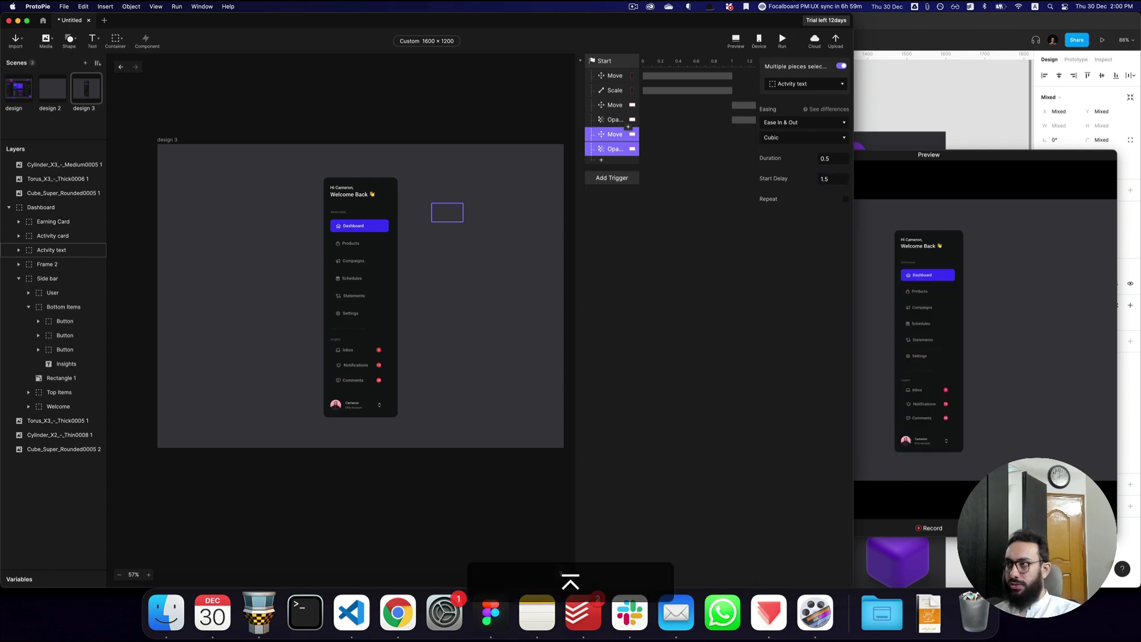
- Retarget the duplicated Move and Opacity responses to the Activity card layer
left_click(807, 85)
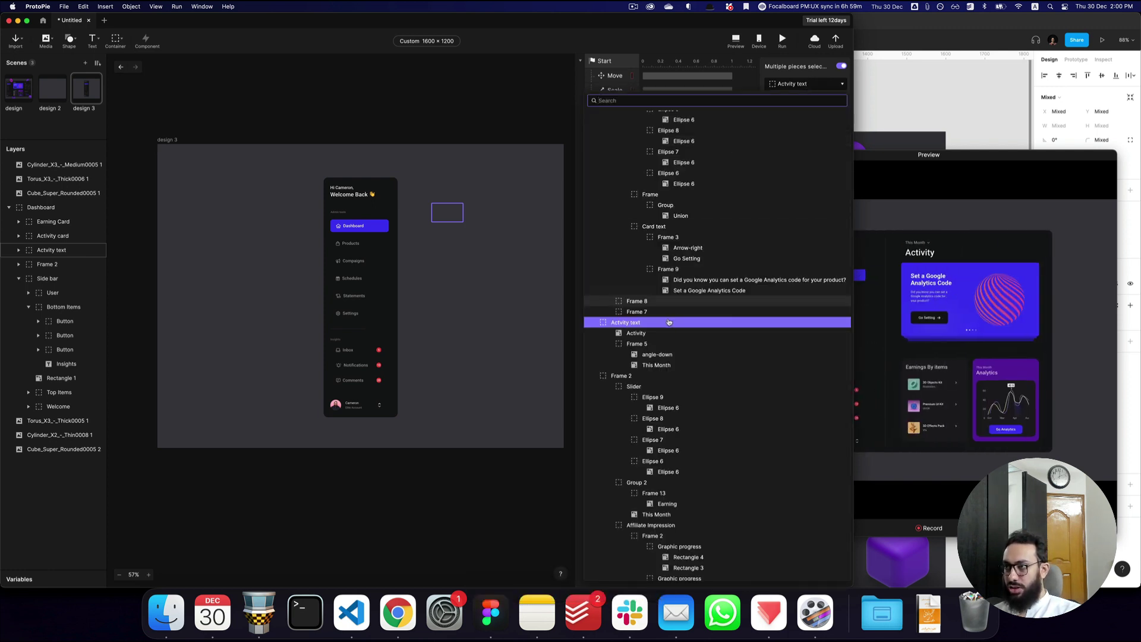
type("acti")
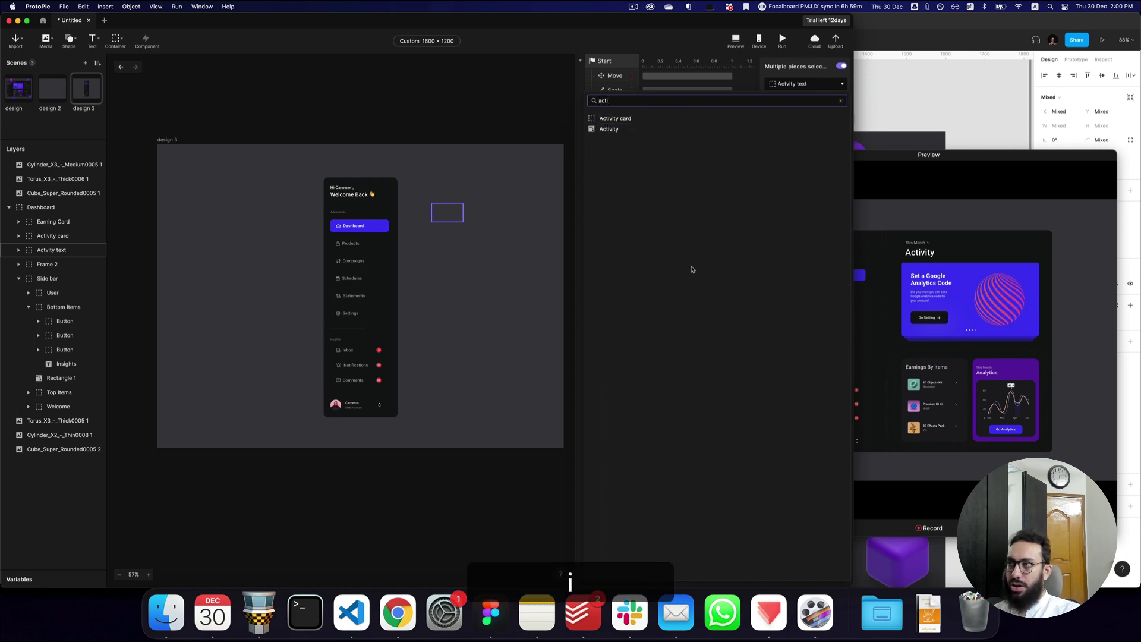
left_click(619, 119)
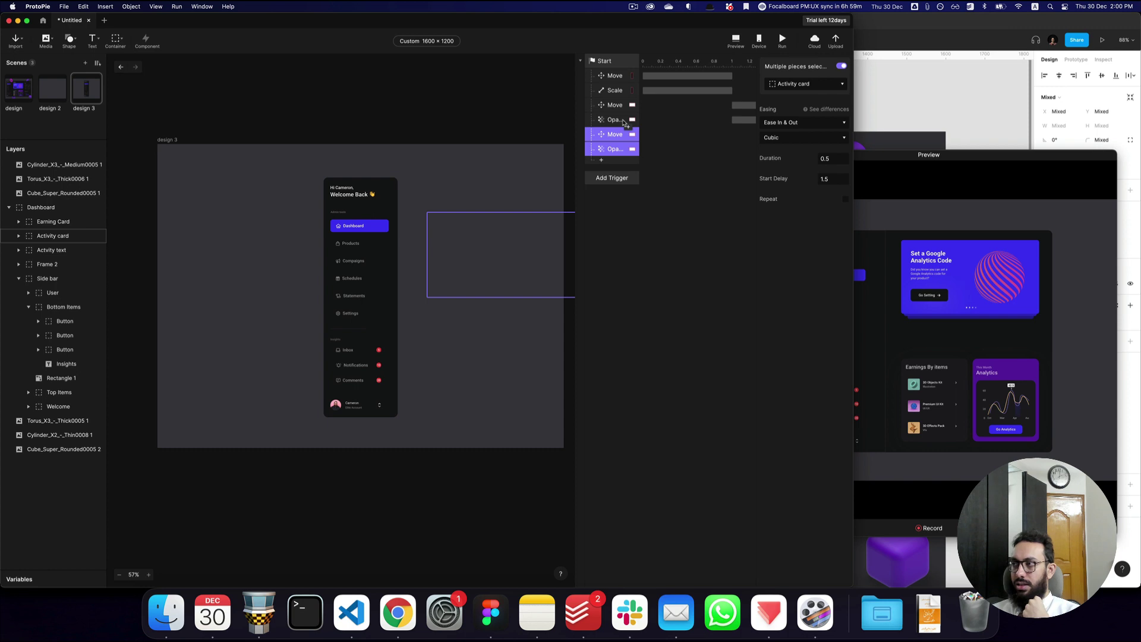
- Set the Activity card's Y position to 198 by adding 60 to 138
left_click(58, 250)
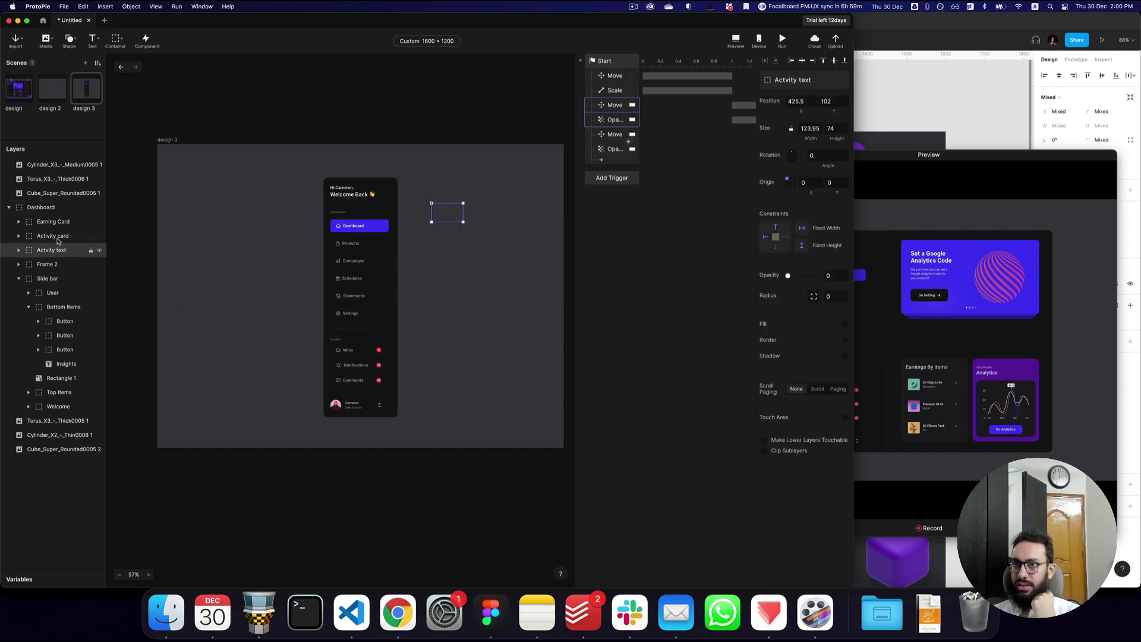
left_click(64, 237)
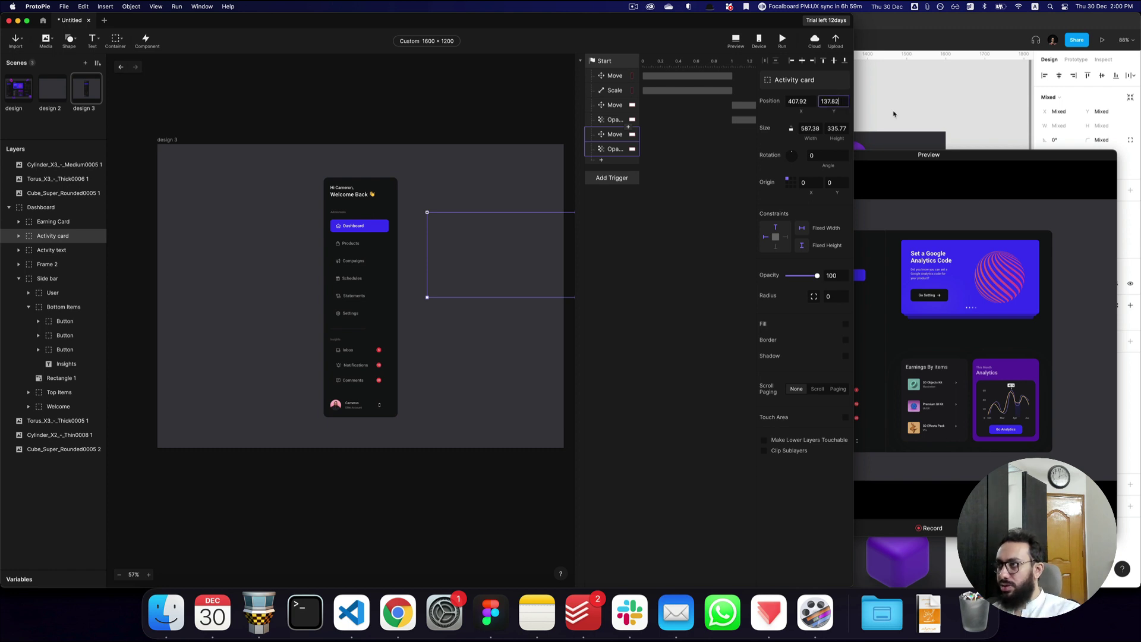
key("super+a")
type("1")
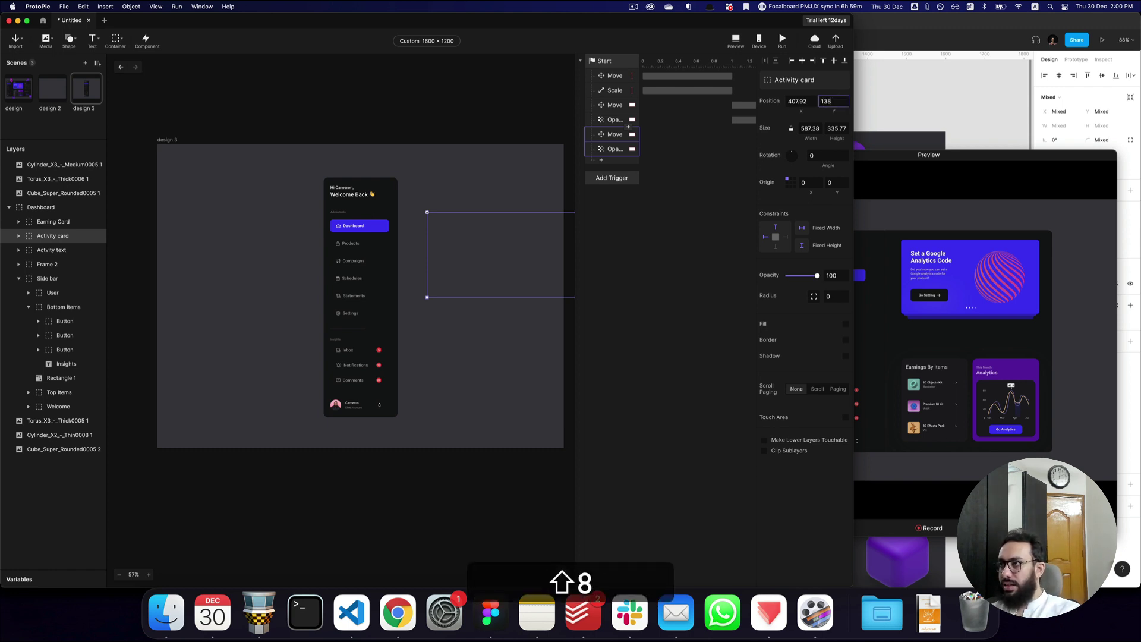
type("38+60")
key("Return")
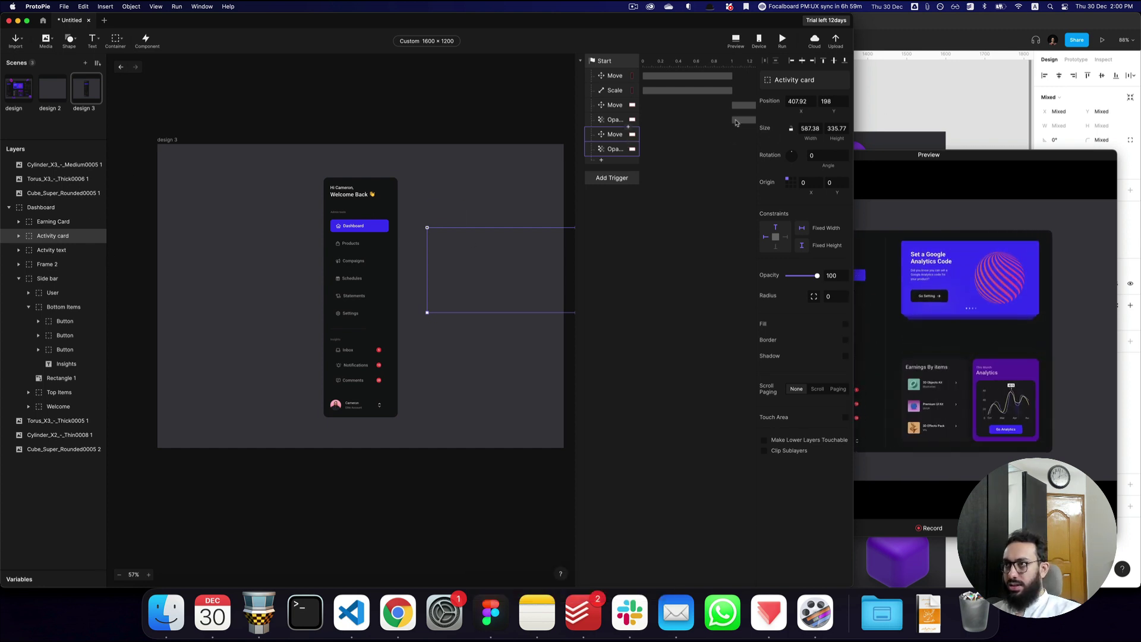
- Set the target Y position of the Activity card's Move response to 138
scroll(643, 146, "right", 5)
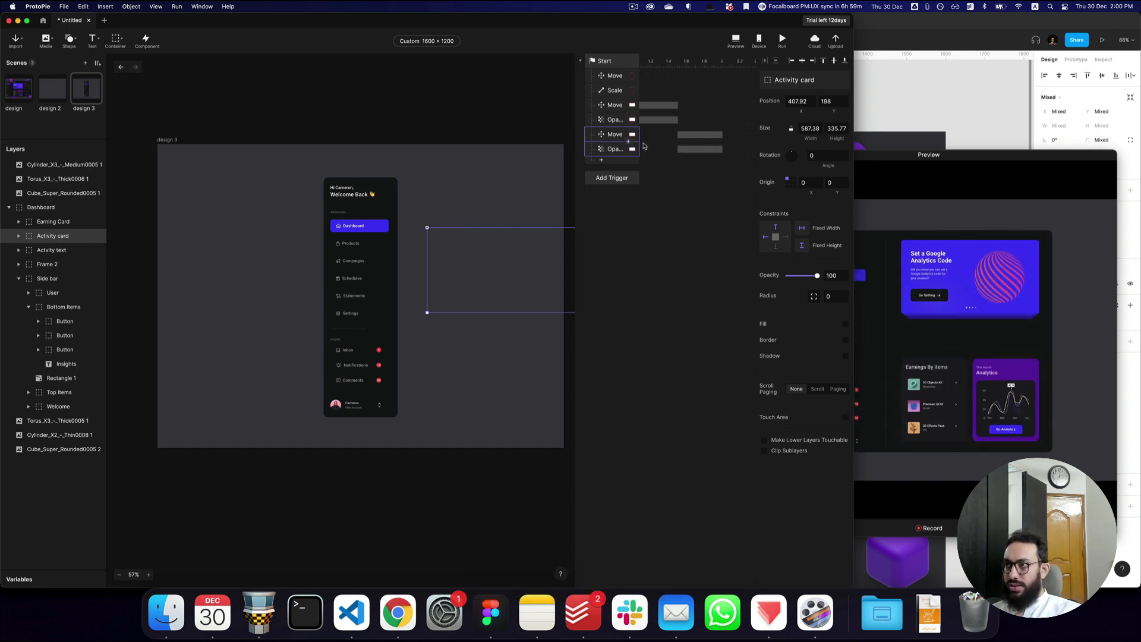
left_click(700, 136)
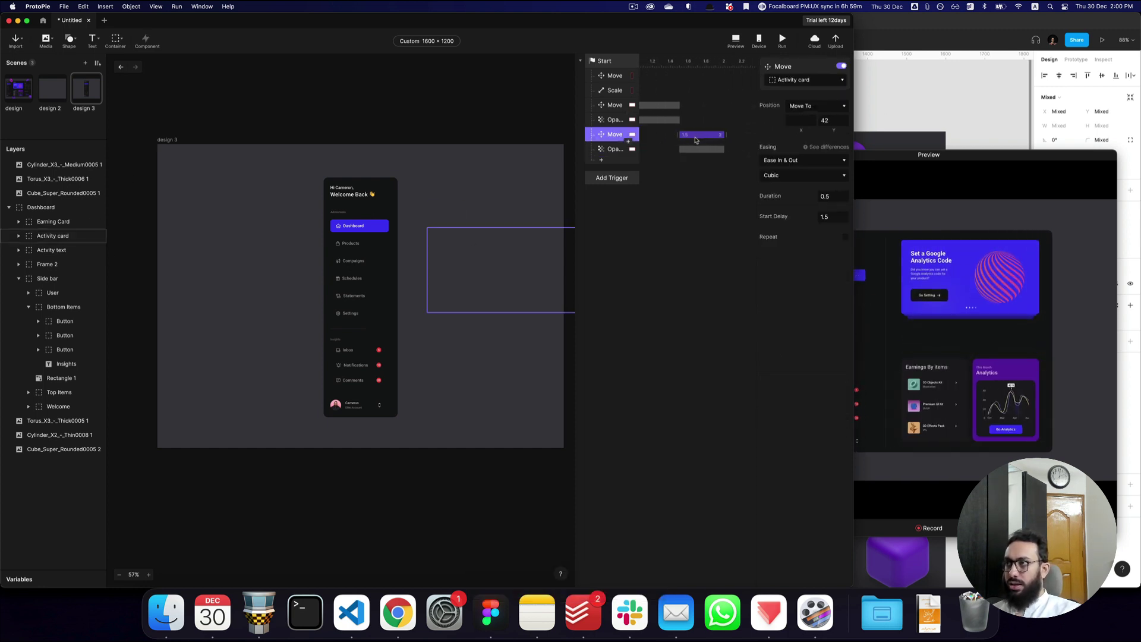
left_click(833, 120)
key("super+BackSpace")
type("198")
key("Return")
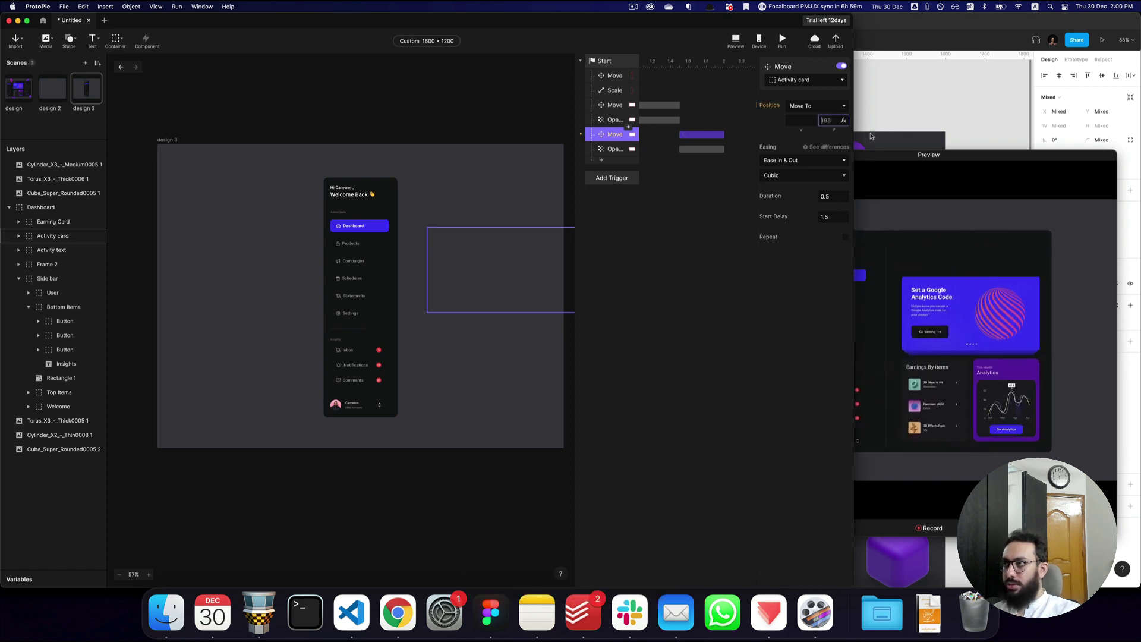
type("1")
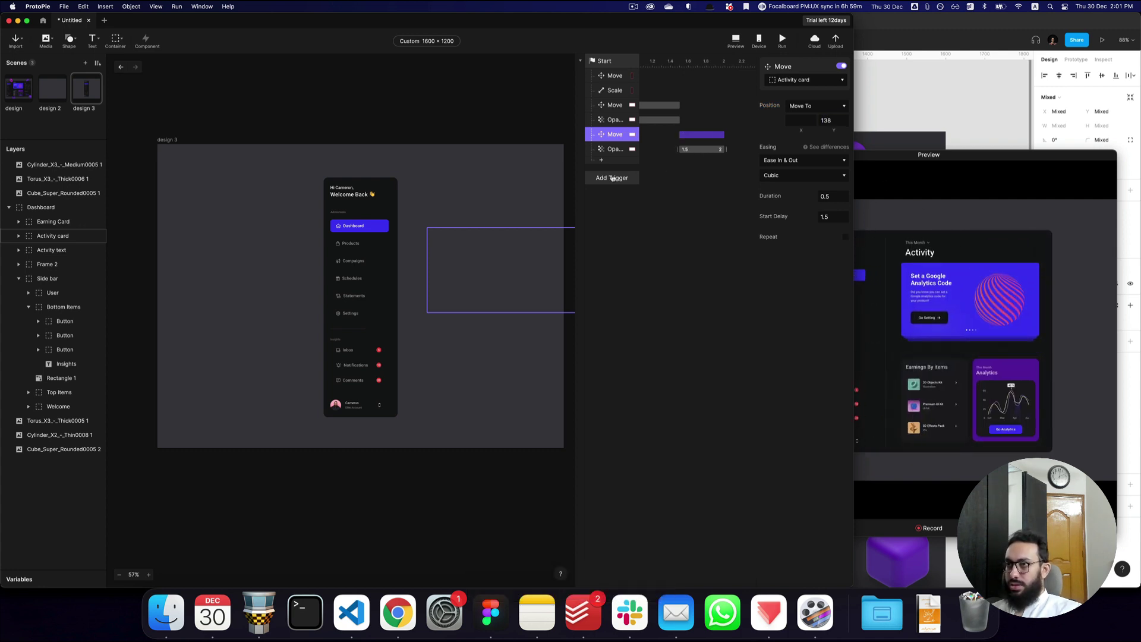
- Set the Activity card layer's opacity to 0 and replay the preview
left_click(68, 240)
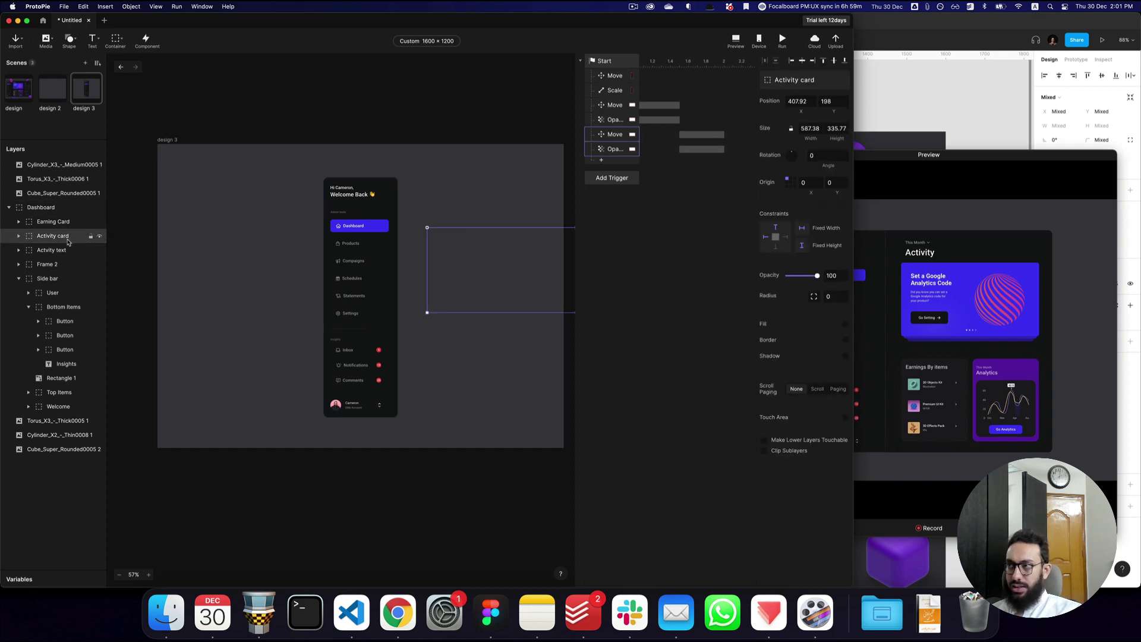
key("0")
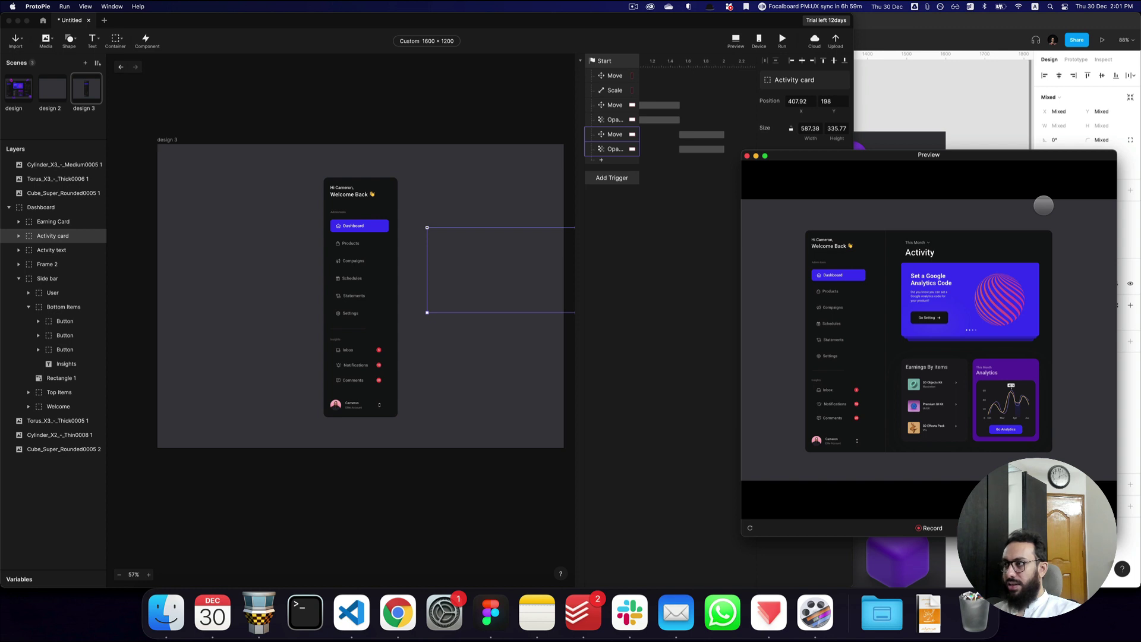
key("shift+super+r")
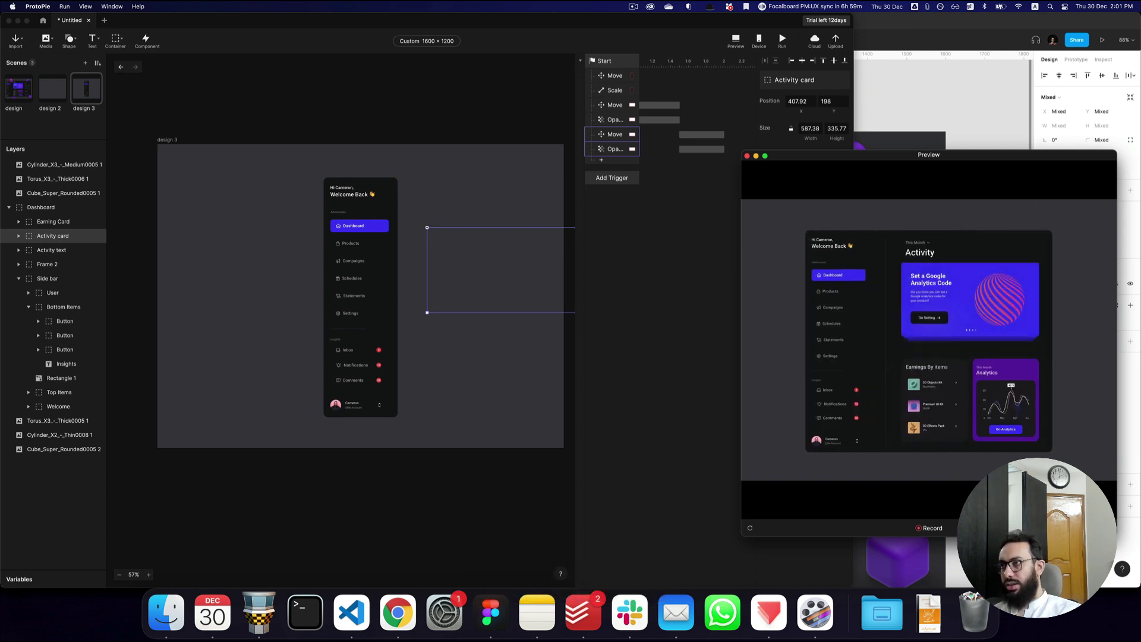
left_click(783, 123)
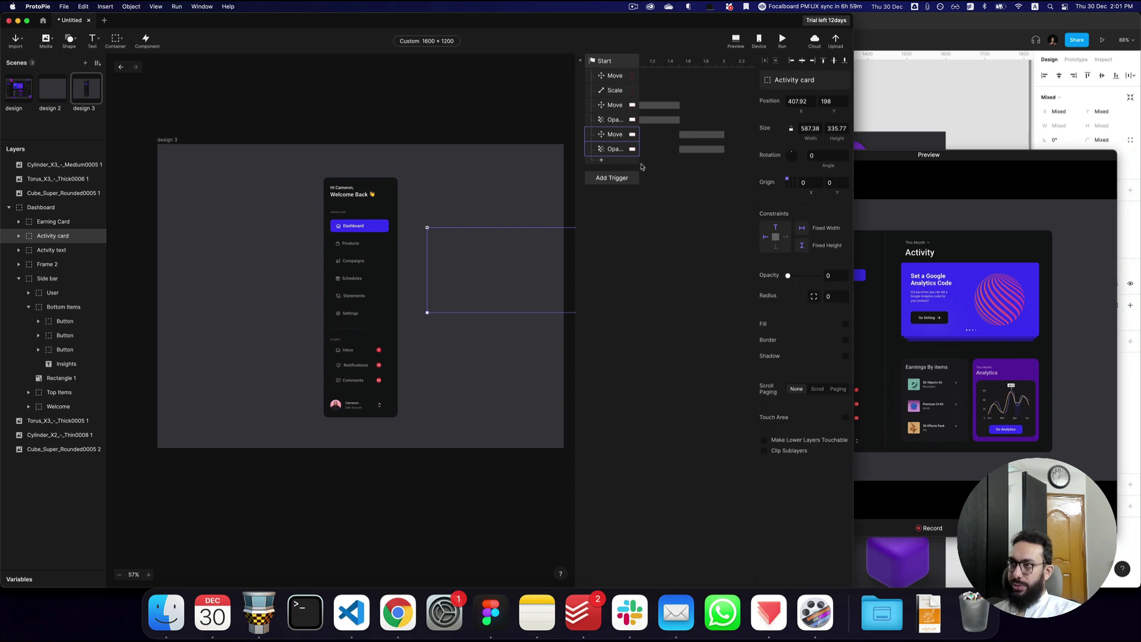
- Duplicate the Activity card's Move and Opacity responses and set the copies' start delay to 2
left_click(612, 134)
left_click(614, 149, "shift")
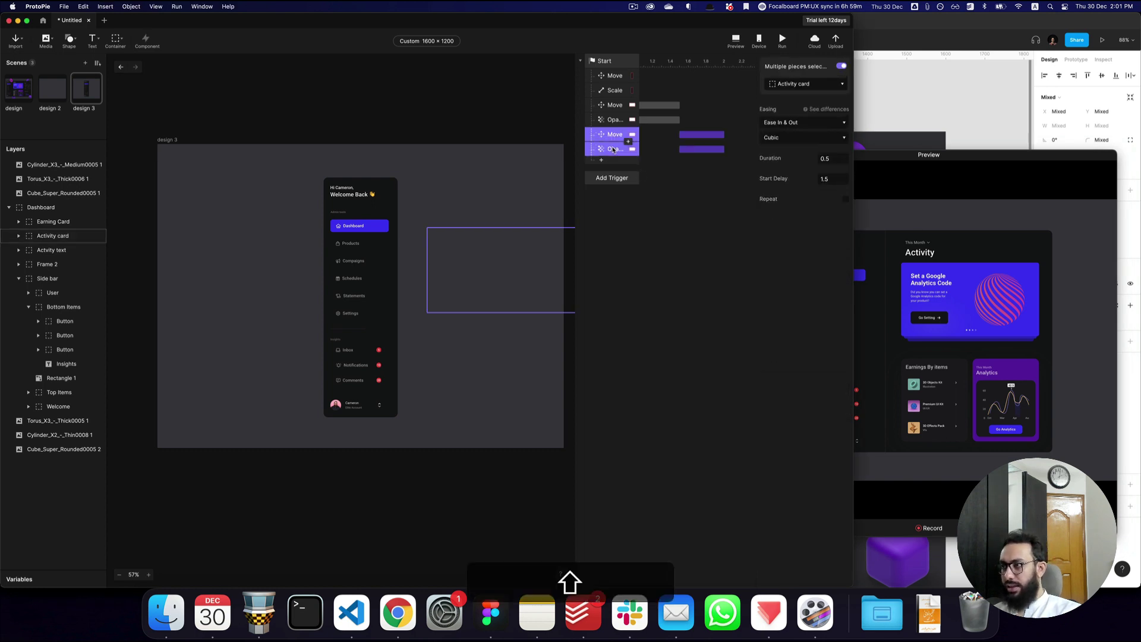
key("shift+super+d")
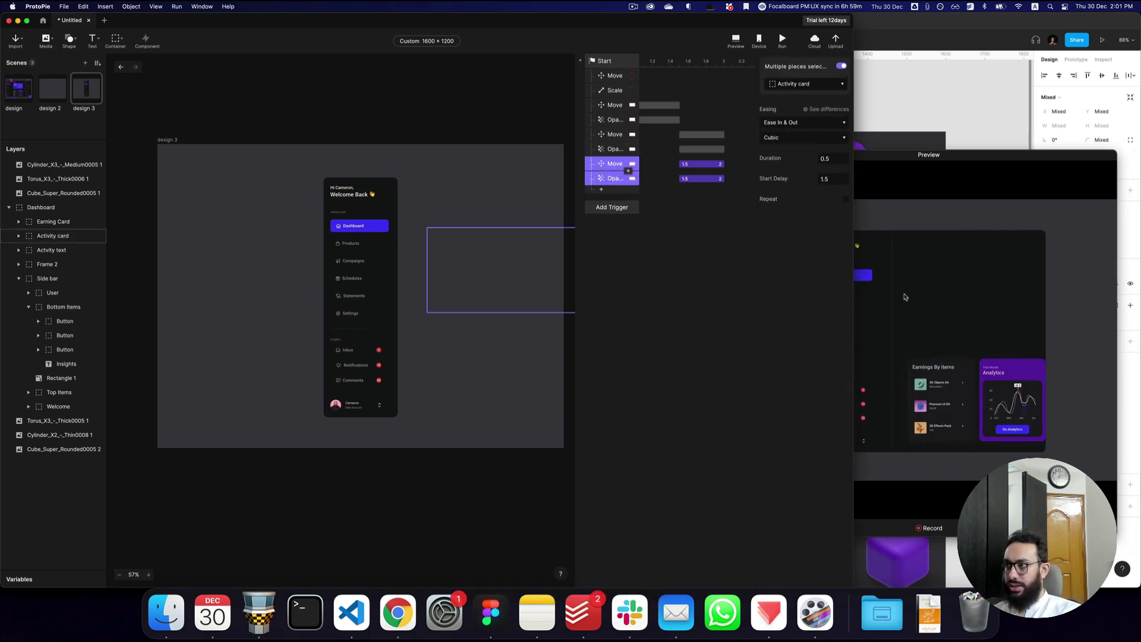
left_click(832, 178)
key("super+a")
type("2")
key("Return")
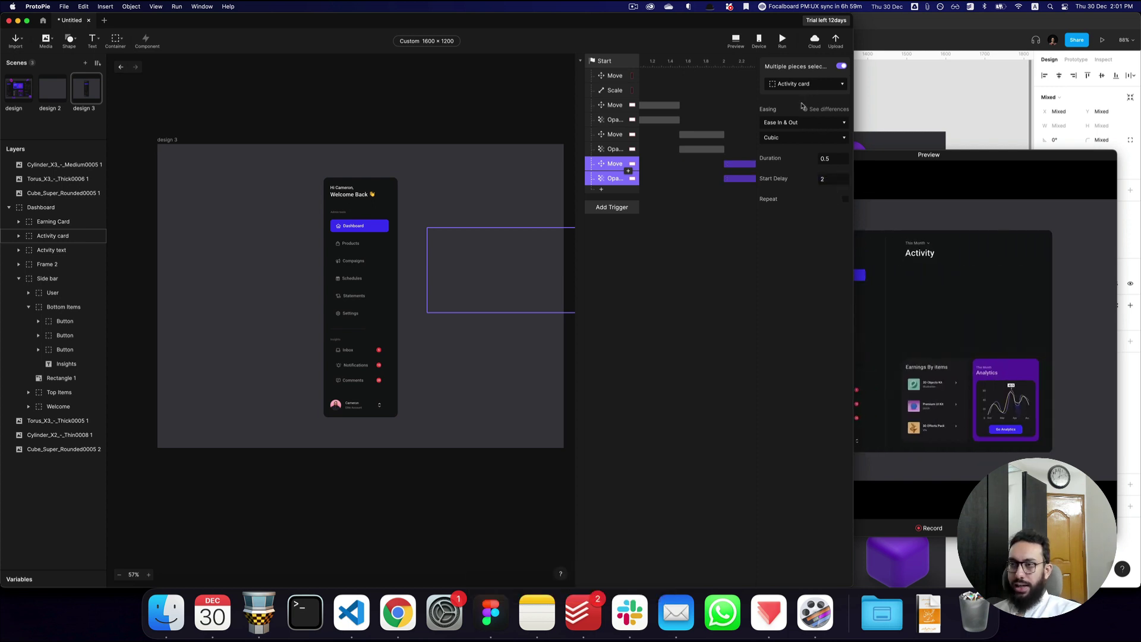
- Check the Earnings By items card's layer in Figma, and retarget the duplicated responses in ProtoPie to the nested Earning Card
left_click(490, 612)
left_click(559, 448)
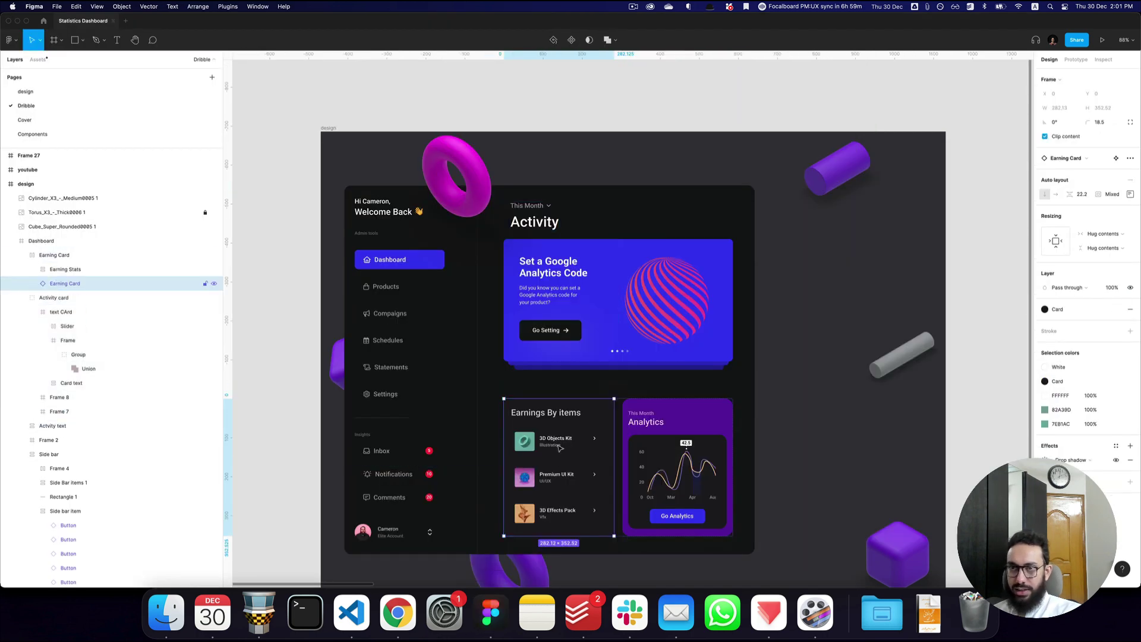
key("super+Tab")
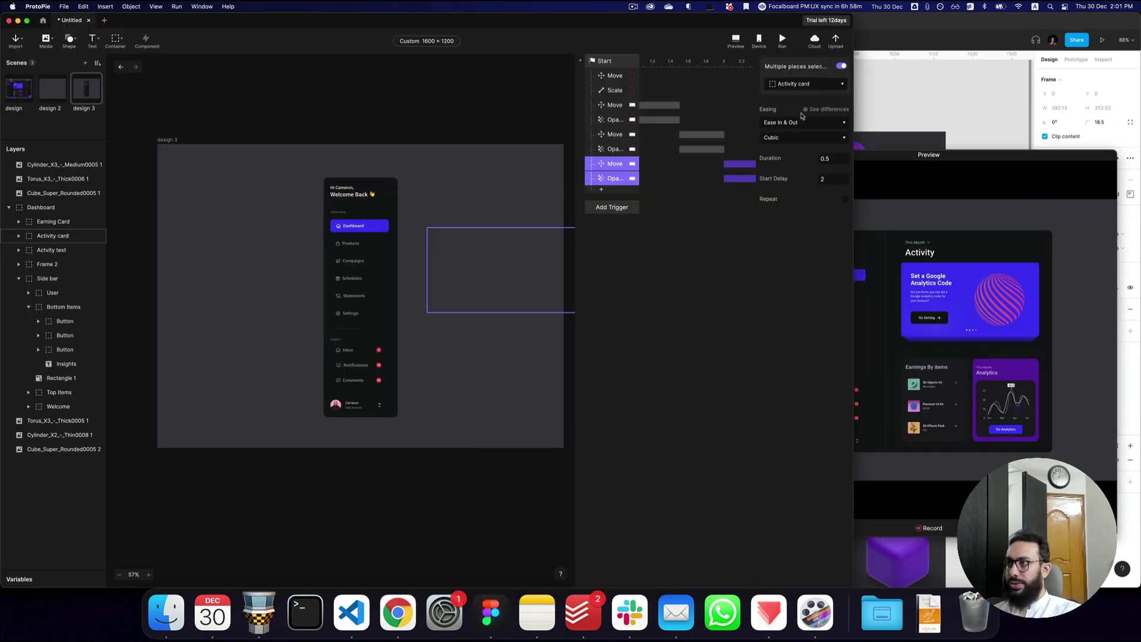
left_click(802, 84)
type("earn")
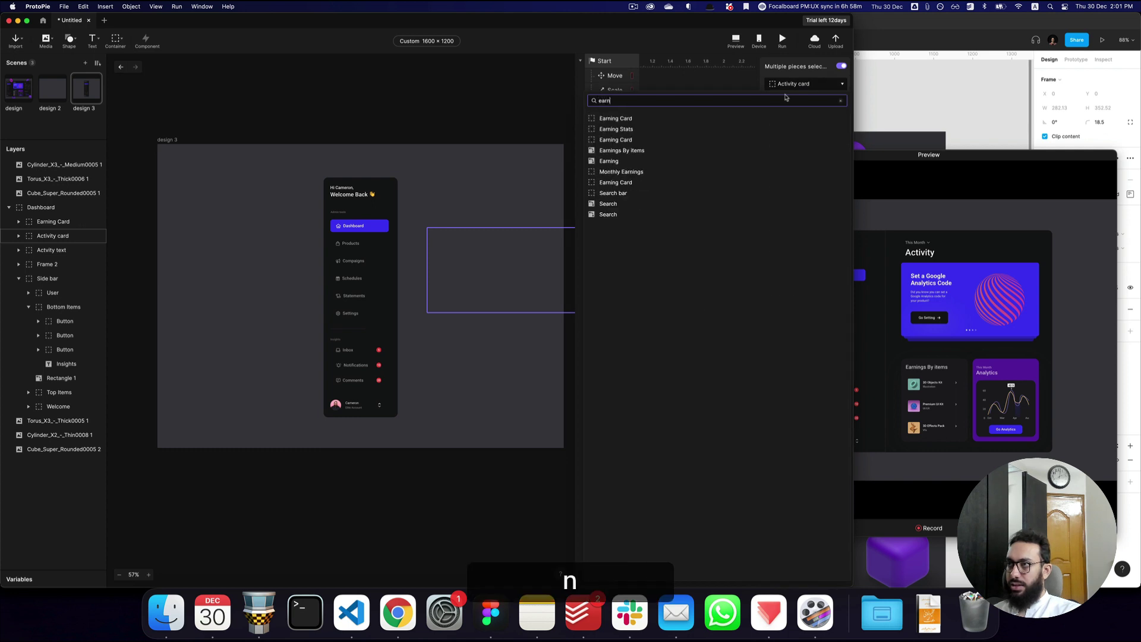
left_click(641, 120)
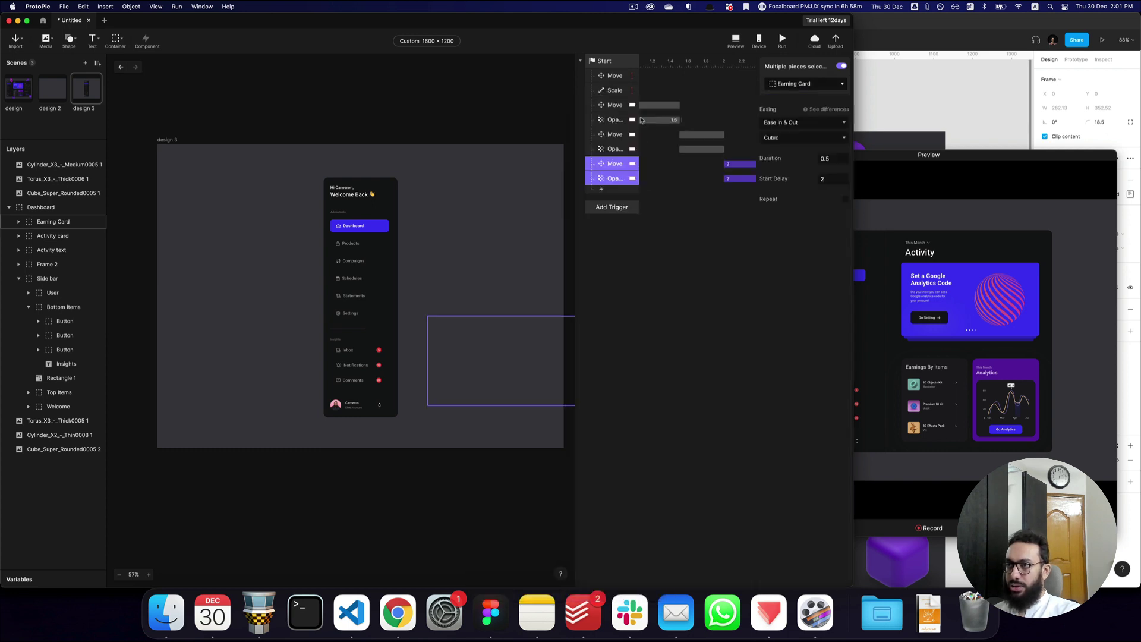
left_click(803, 85)
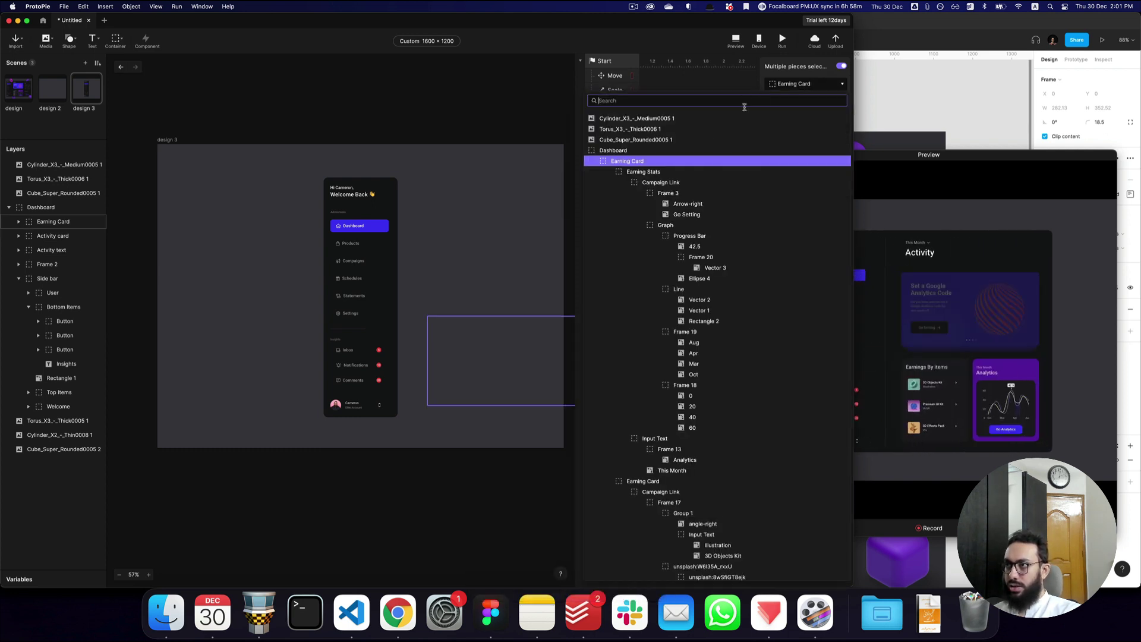
type("ear")
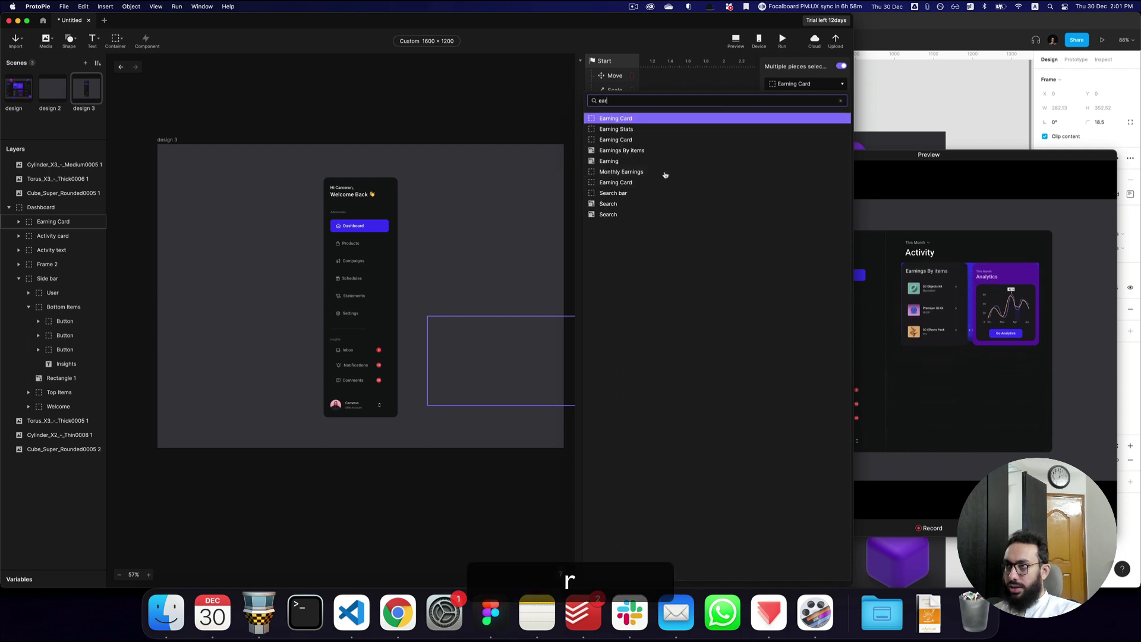
left_click(632, 140)
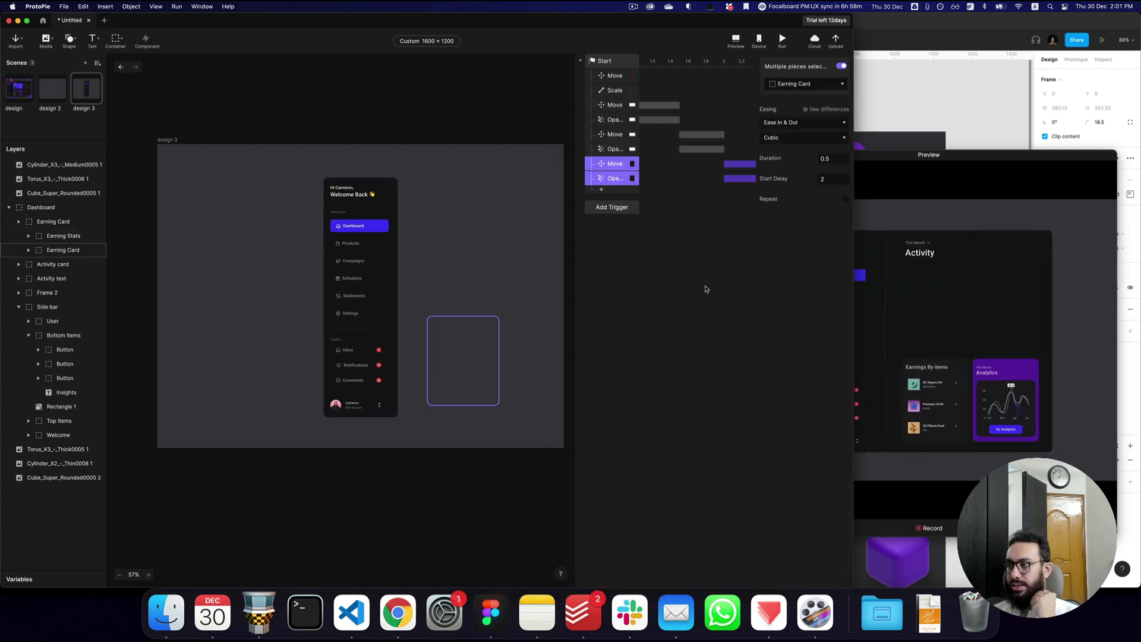
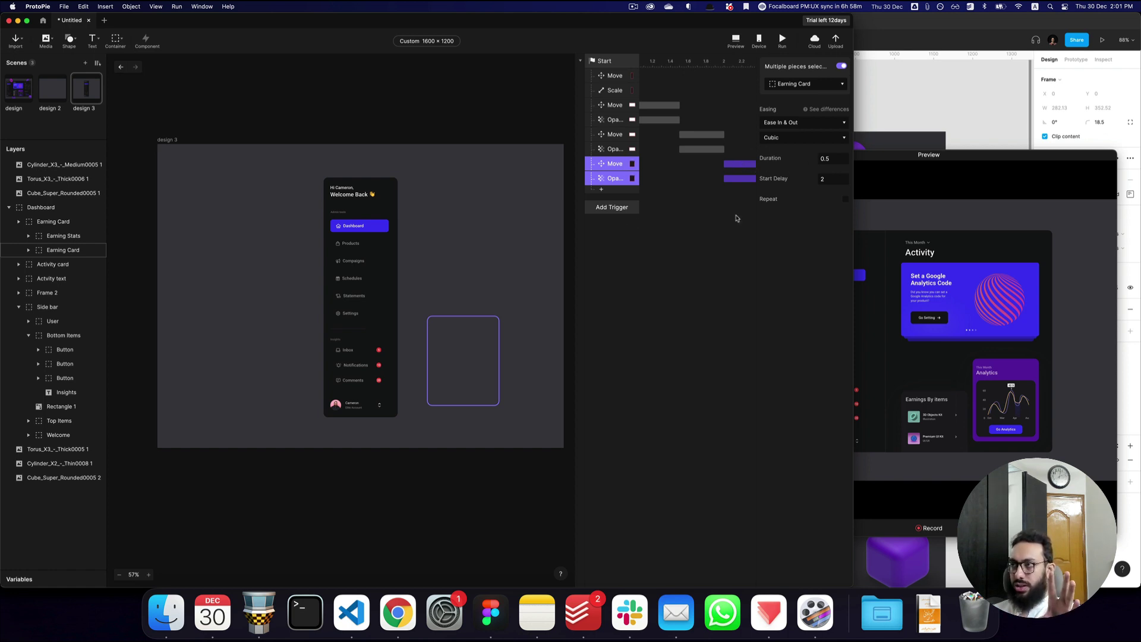
- Set the target Y position of the nested Earning Card's Move response to 0
left_click(741, 166)
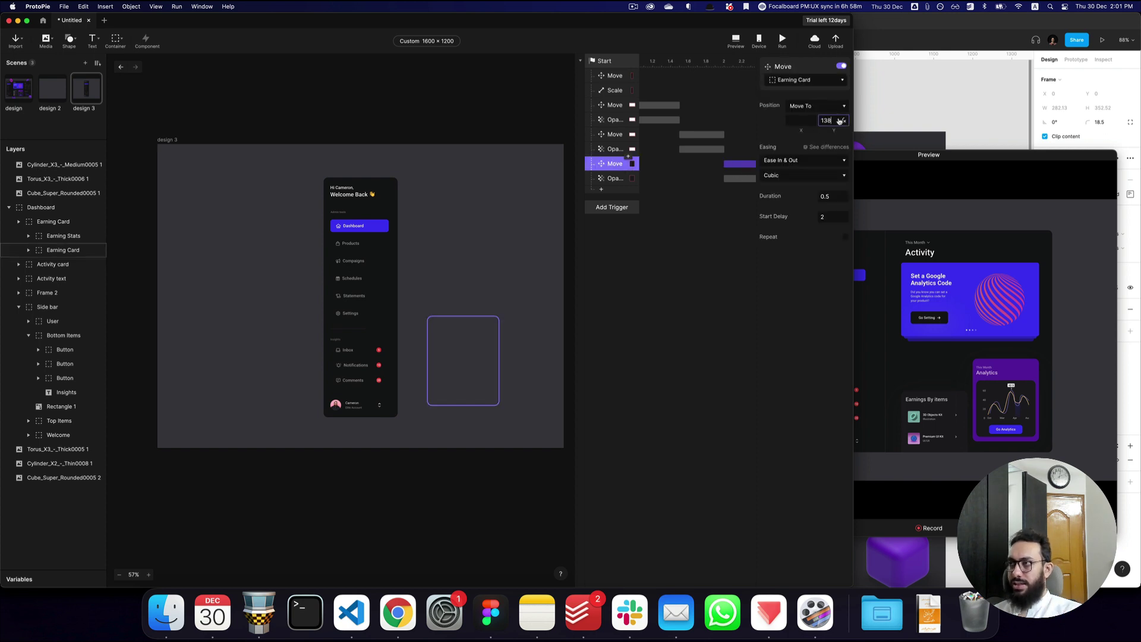
key("super+a")
type("0")
key("Return")
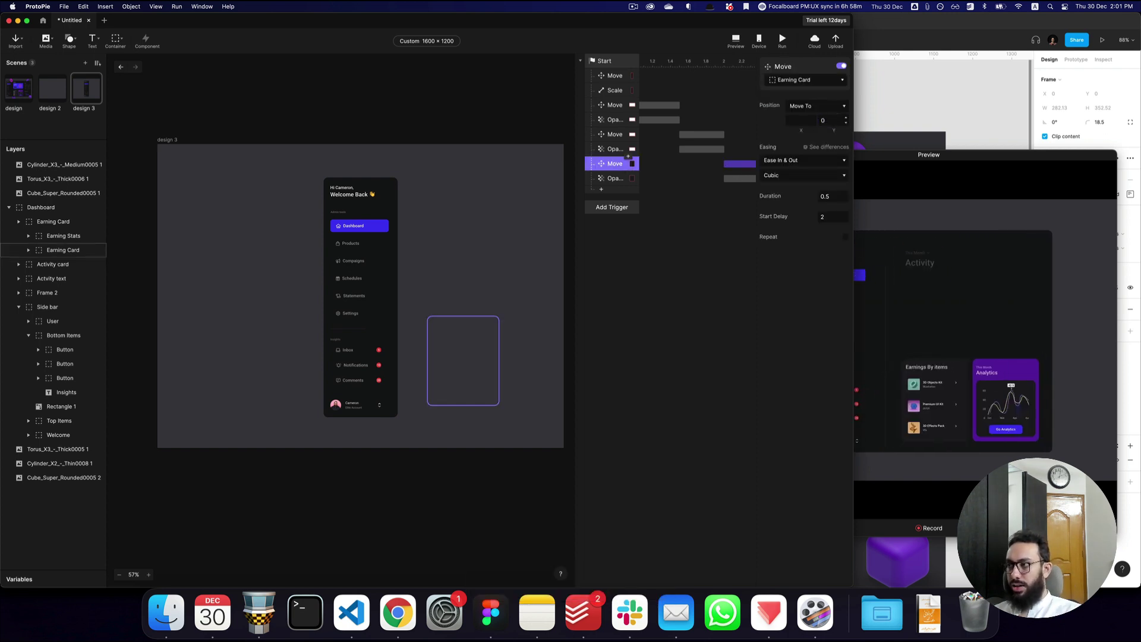
- Set the nested Earning Card layer's opacity to 0 and Y position to 60, and replay the preview
left_click(79, 250)
key("0")
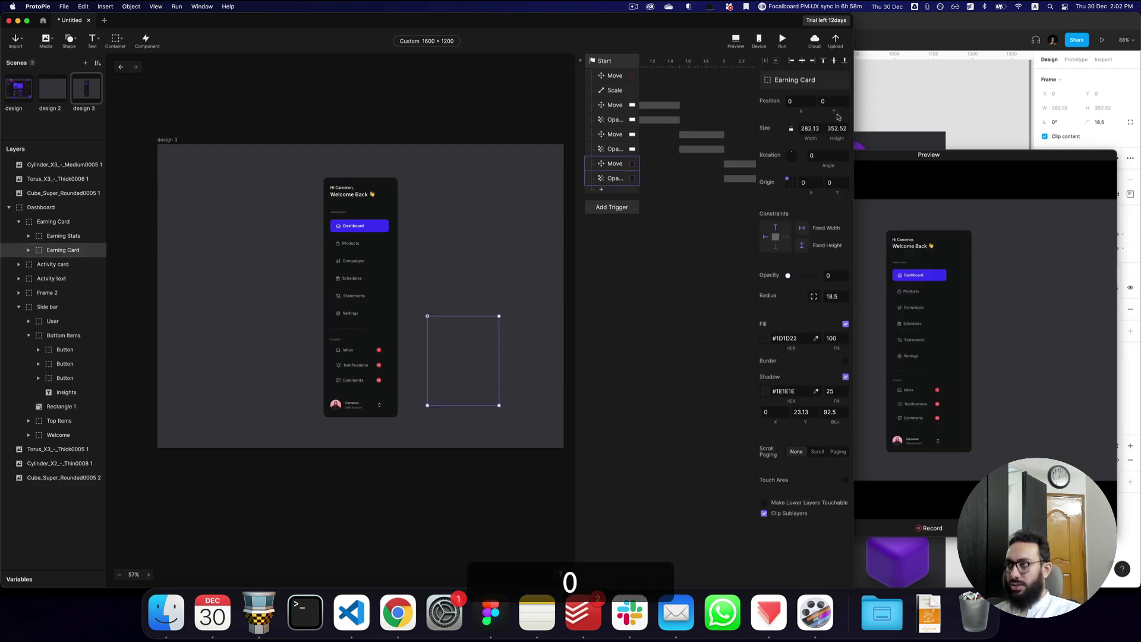
left_click(837, 102)
type("60")
key("Return")
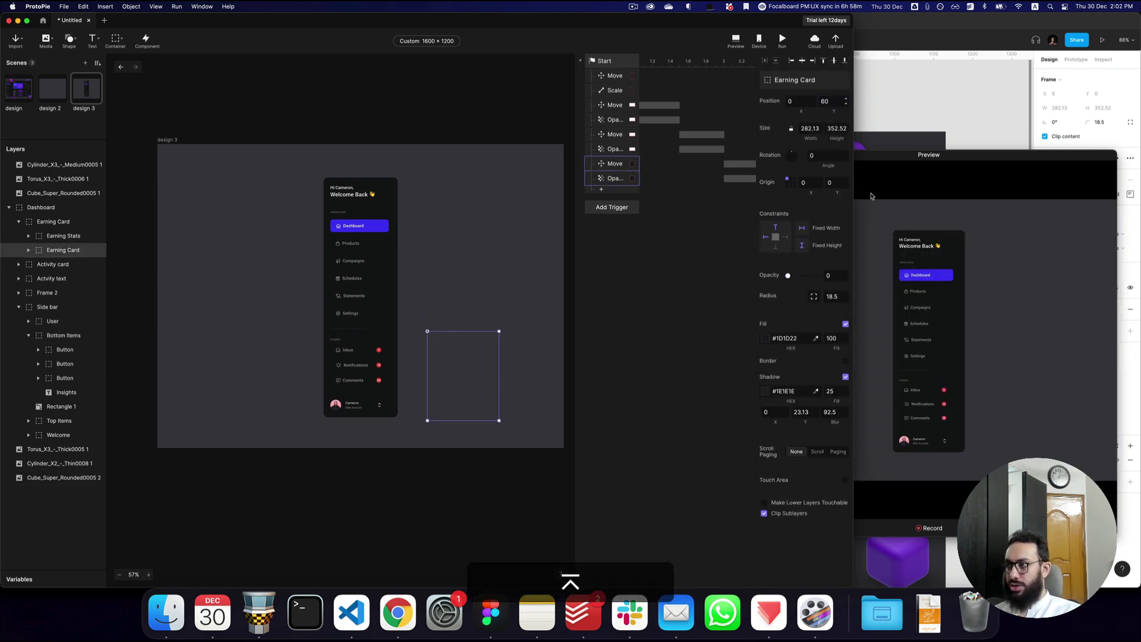
key("shift+cmd+r")
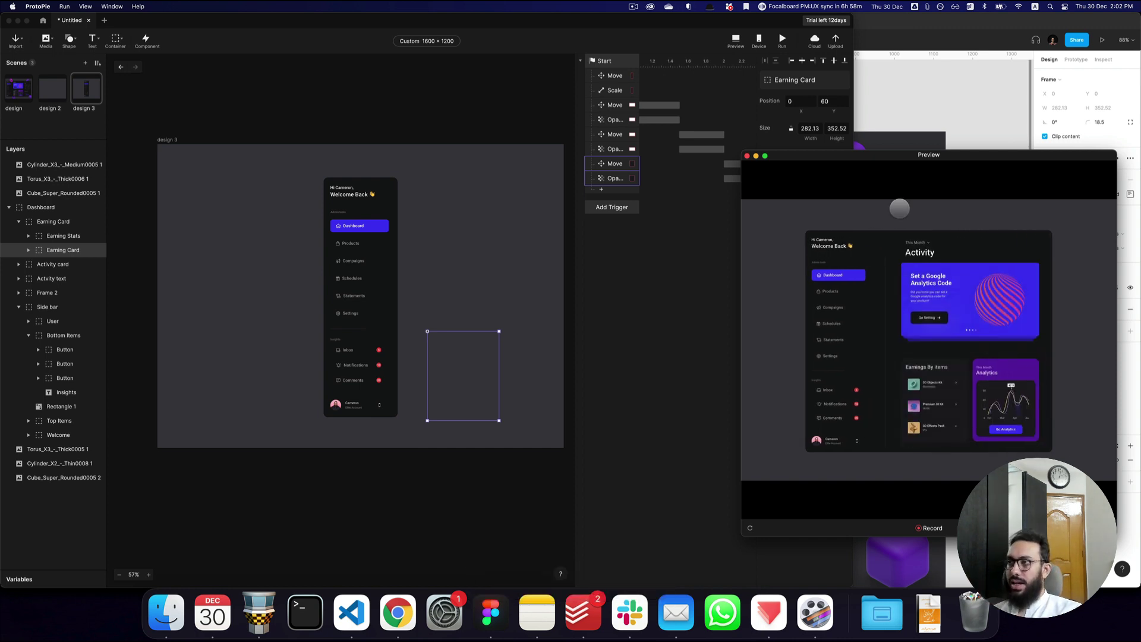
- Duplicate the nested Earning Card's Move and Opacity responses
left_click(696, 194)
left_click(742, 169)
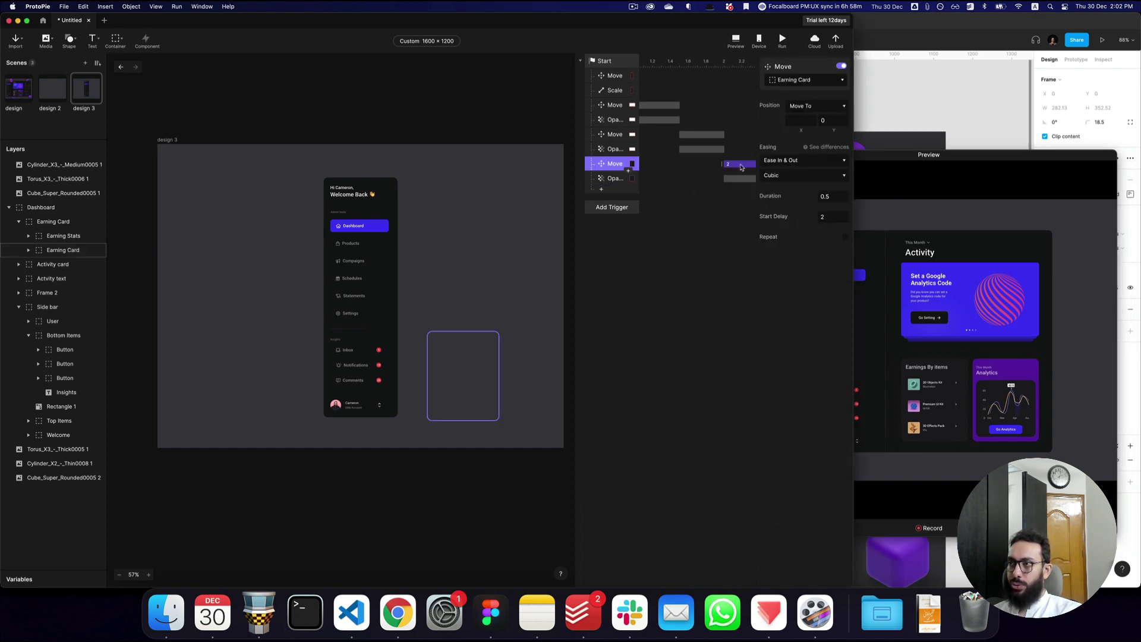
left_click(603, 177, "shift+super")
key("shift+super+d")
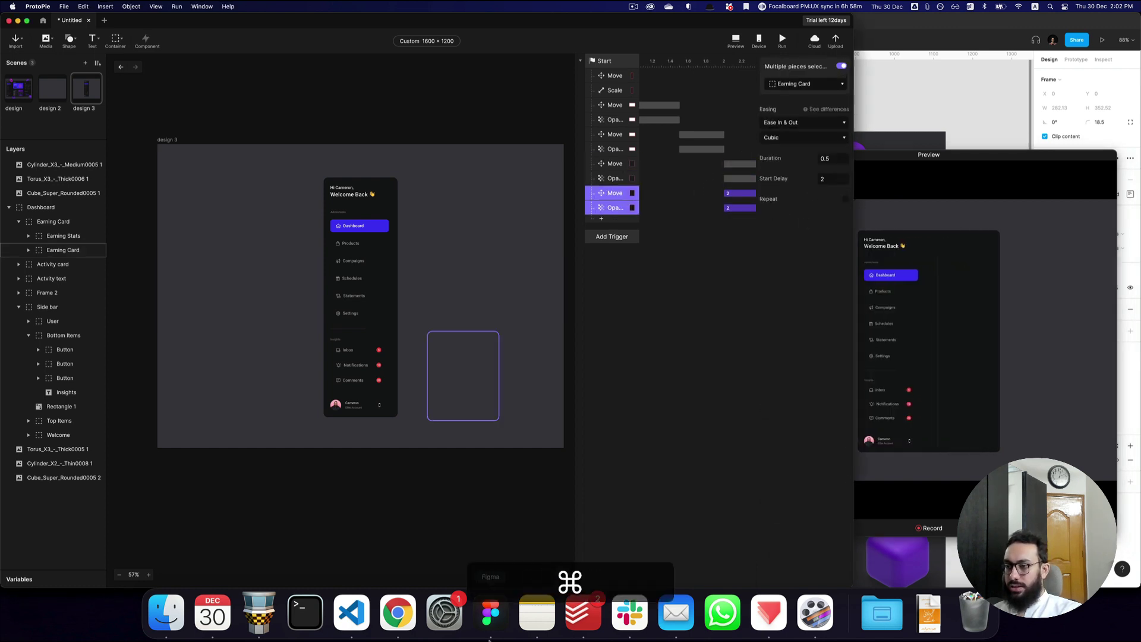
- Check the Analytics card's layer in Figma, and retarget the newly duplicated Move and Opacity responses in ProtoPie to Earning Stats
left_click(500, 629)
left_click(661, 452)
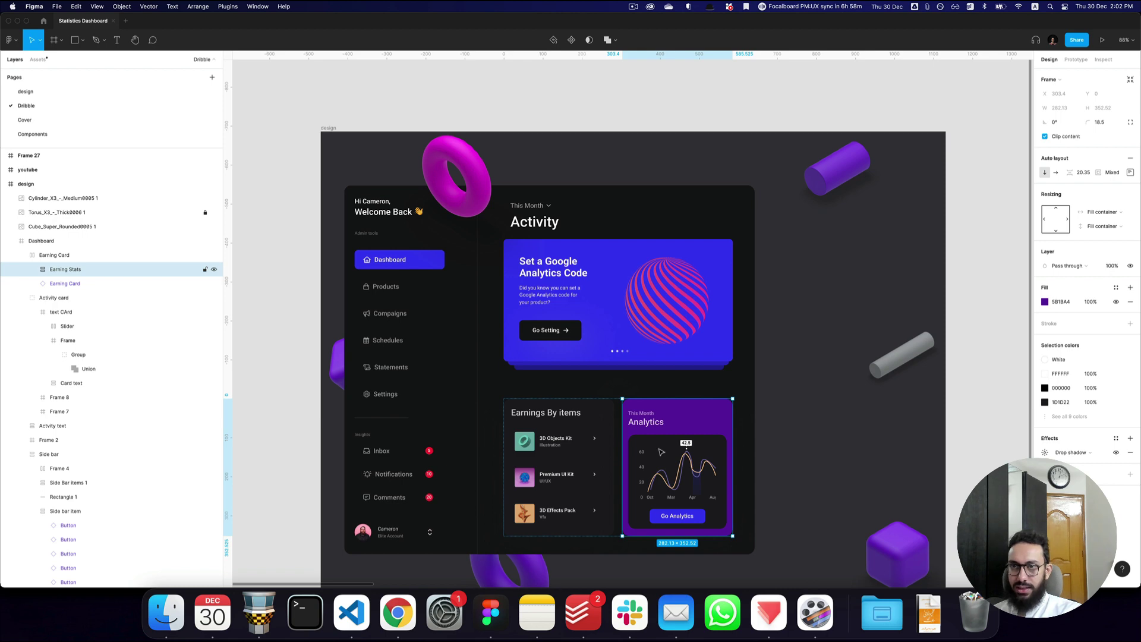
key("super+Tab")
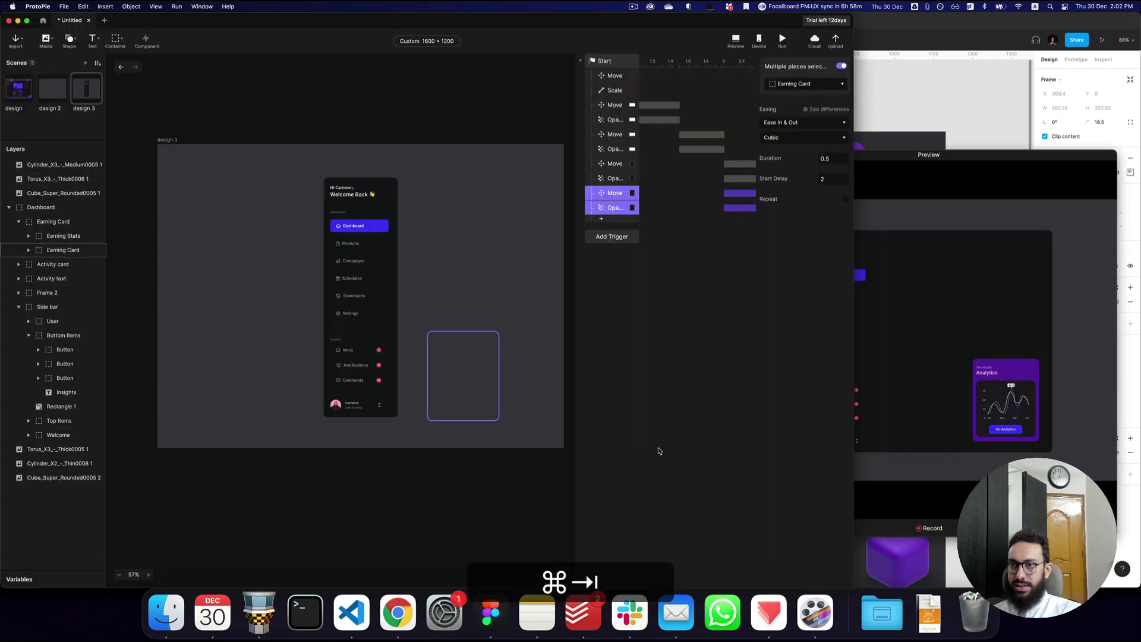
left_click(811, 85)
type("earn")
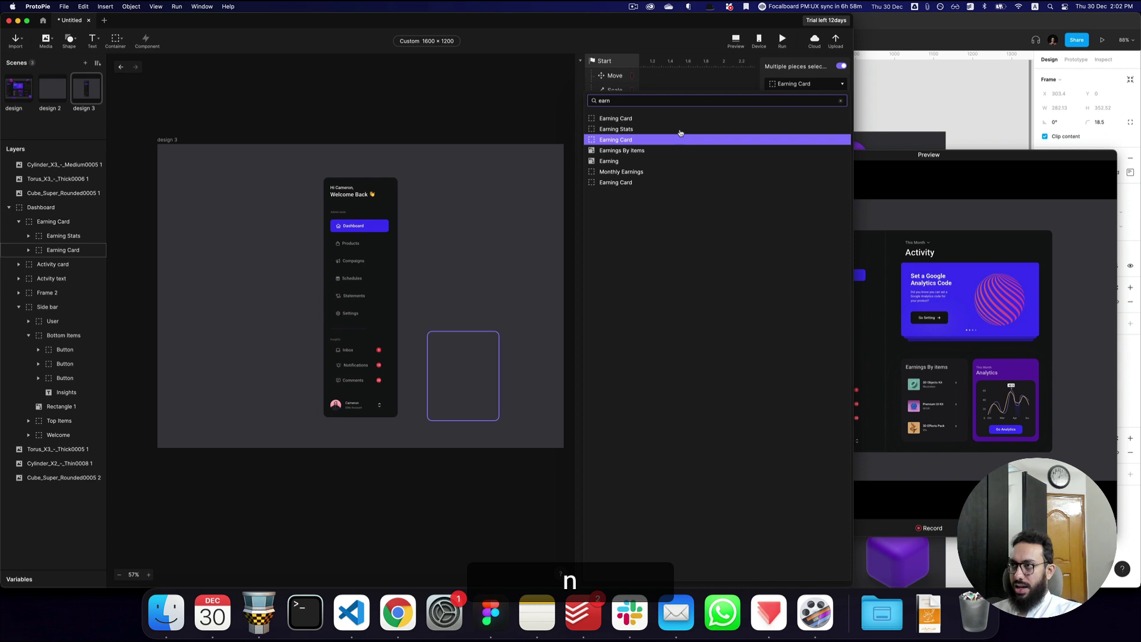
left_click(680, 130)
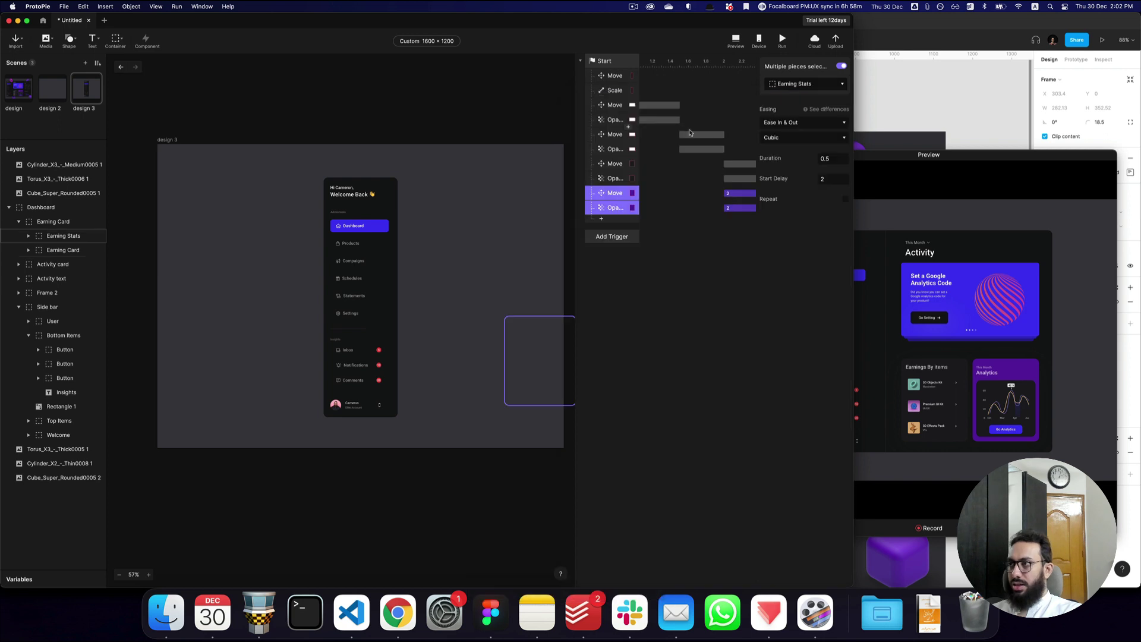
- Set the start delay of the Earning Stats Move and Opacity responses to 2.5, and check each response's settings
left_click(832, 178)
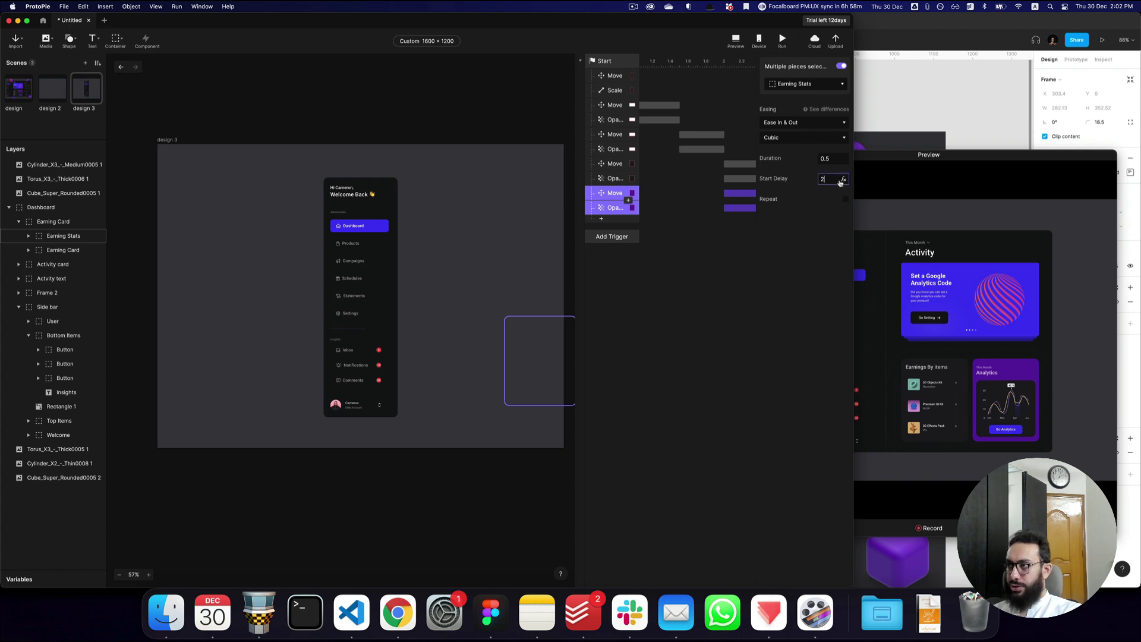
type(".5")
key("Return")
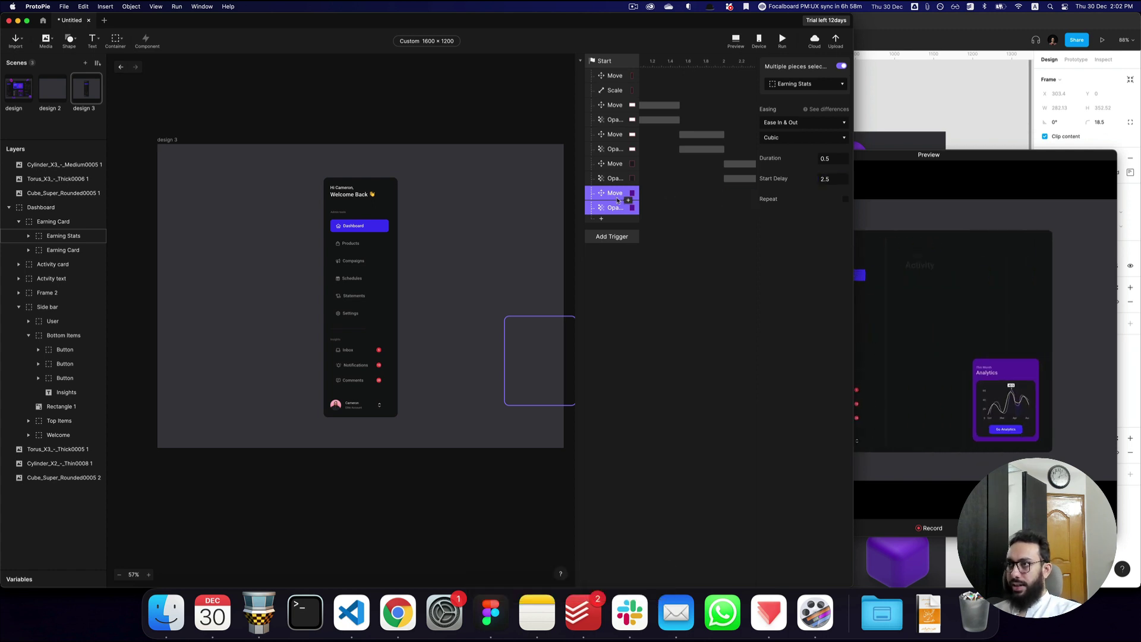
left_click(607, 194)
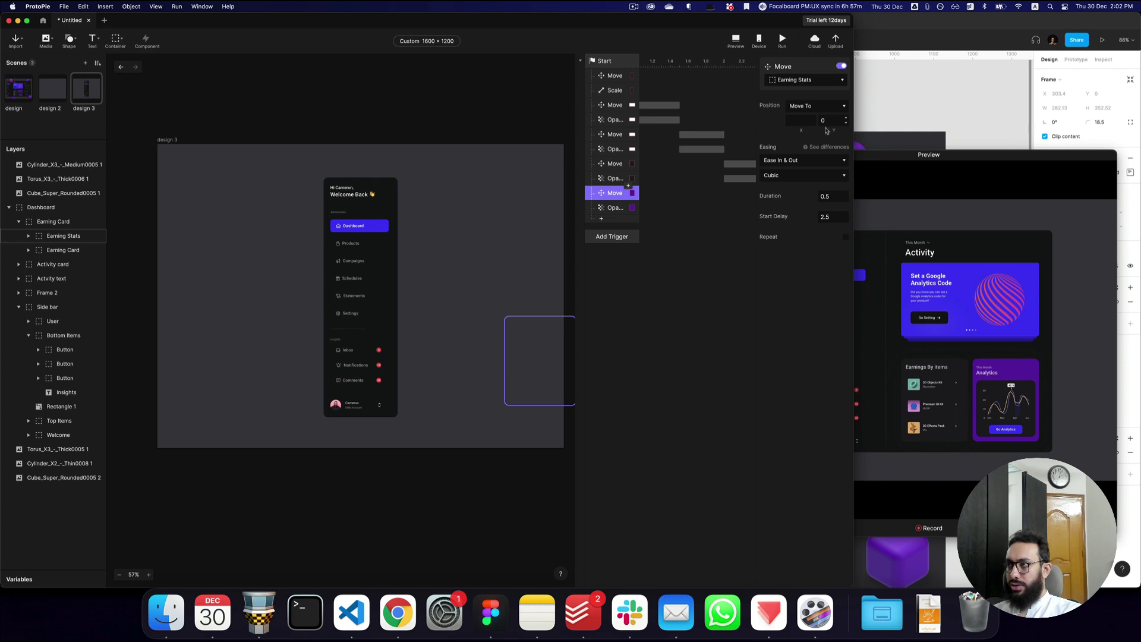
left_click(612, 209)
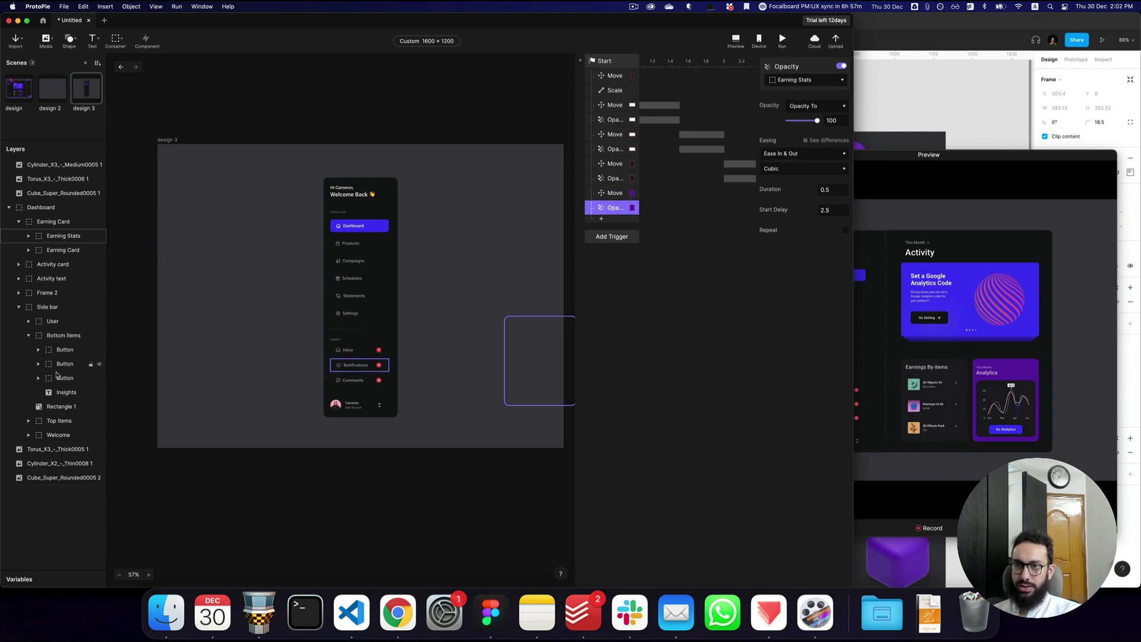
- Set the Earning Stats layer's Y position to 60 and opacity to 0, and replay scene design 3 in a widened preview
left_click(66, 236)
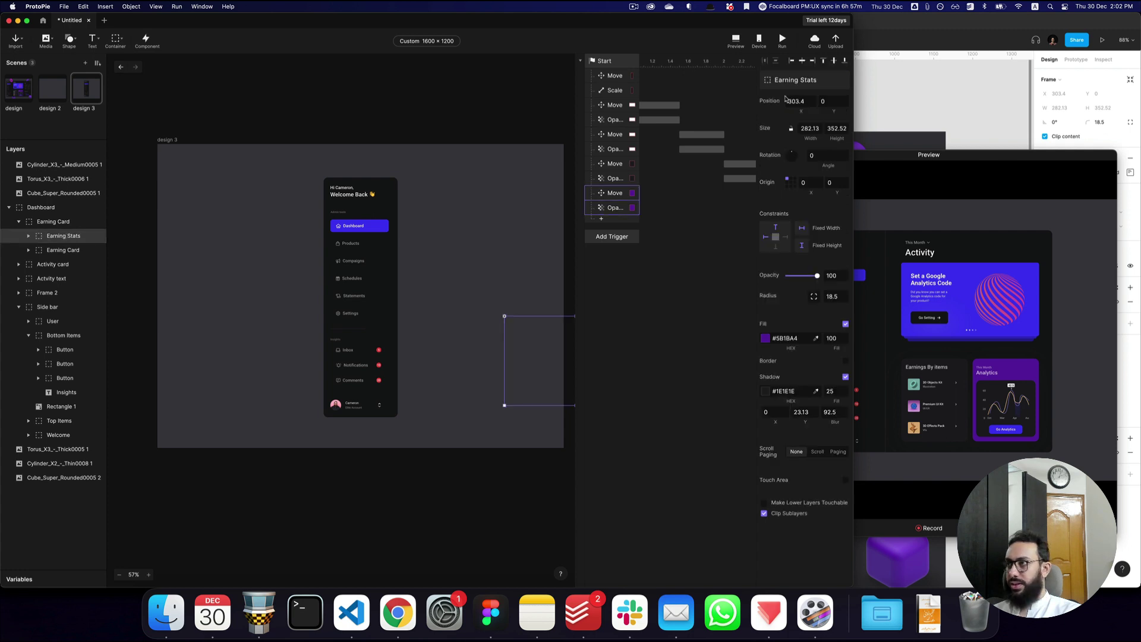
left_click(824, 99)
key("cmd+a")
type("60")
key("Return")
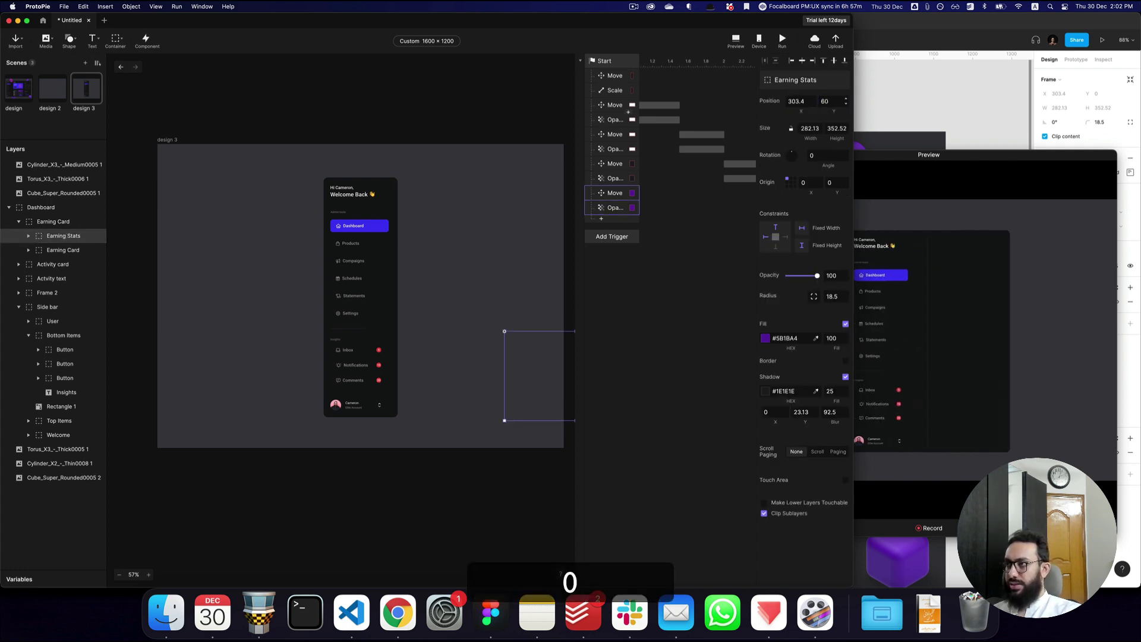
left_click(983, 232)
key("shift+cmd+r")
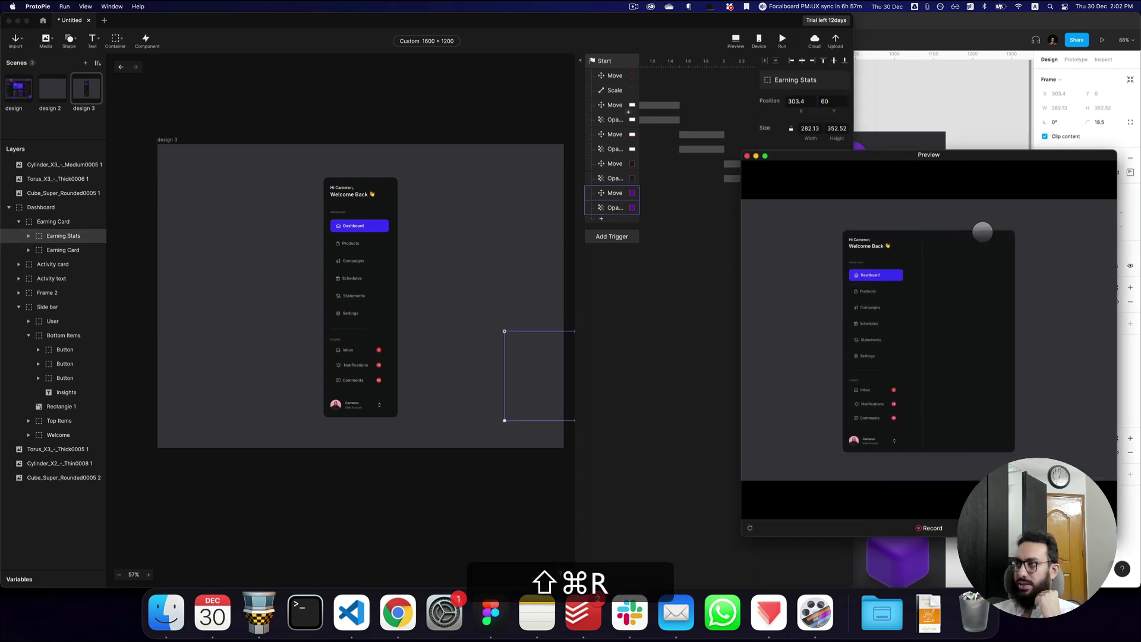
left_click_drag(742, 185, 241, 186)
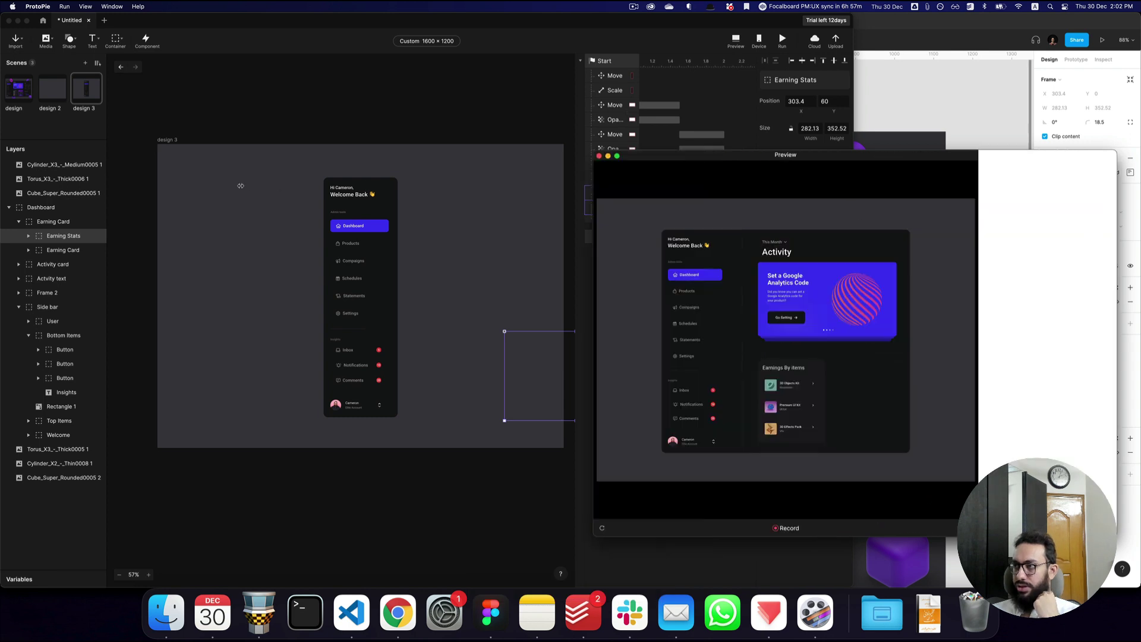
key("shift+super+r")
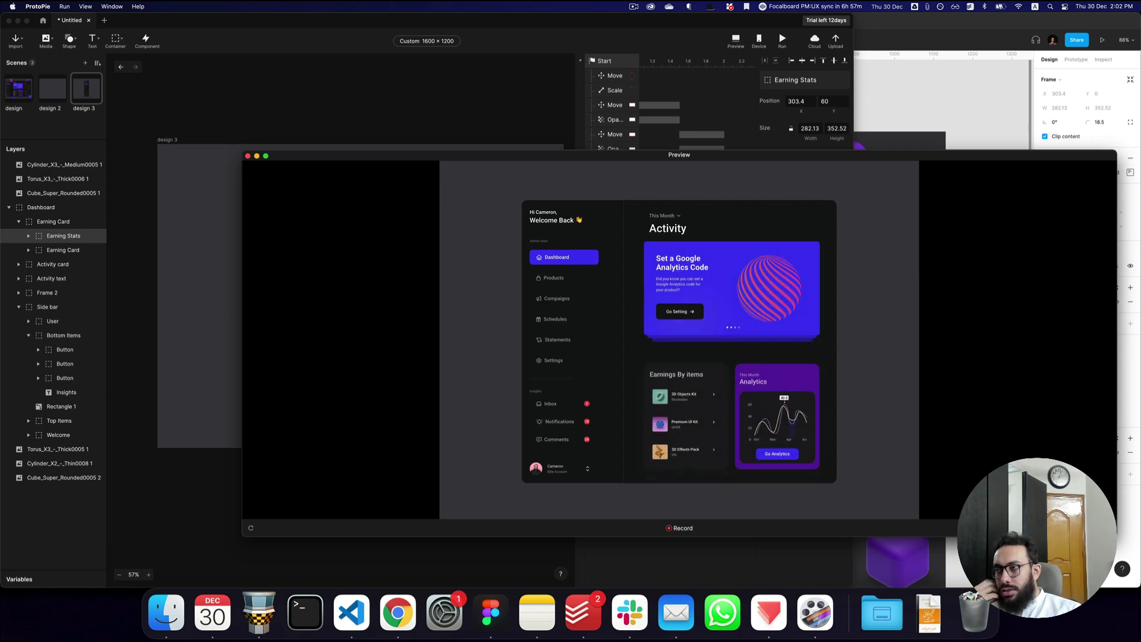
- Set the easing of all Move and Opacity responses below Scale in design 3 to Cubic Bezier, and replay the preview
left_click(708, 95)
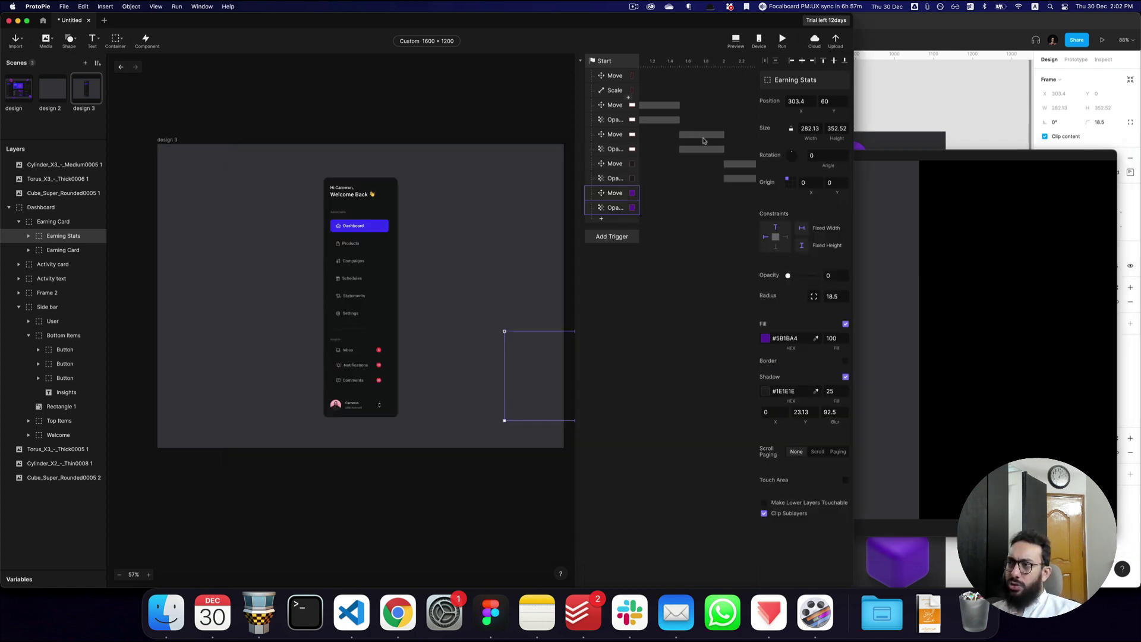
left_click(620, 207)
left_click(607, 108, "shift")
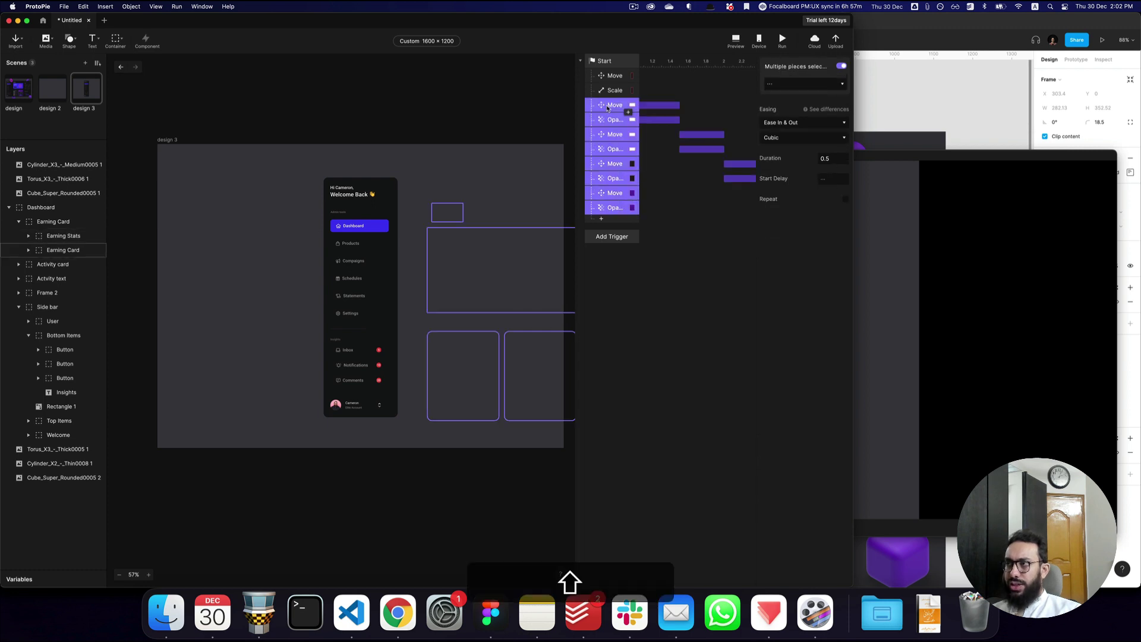
left_click(808, 123)
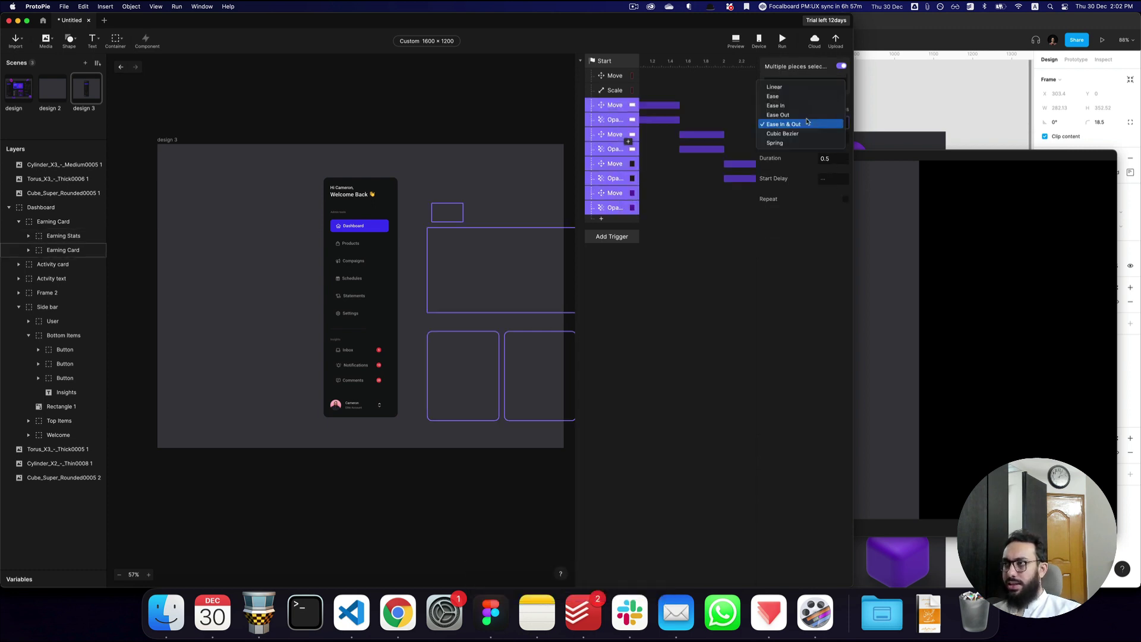
left_click(807, 123)
left_click(808, 123)
left_click(802, 133)
key("shift+super+r")
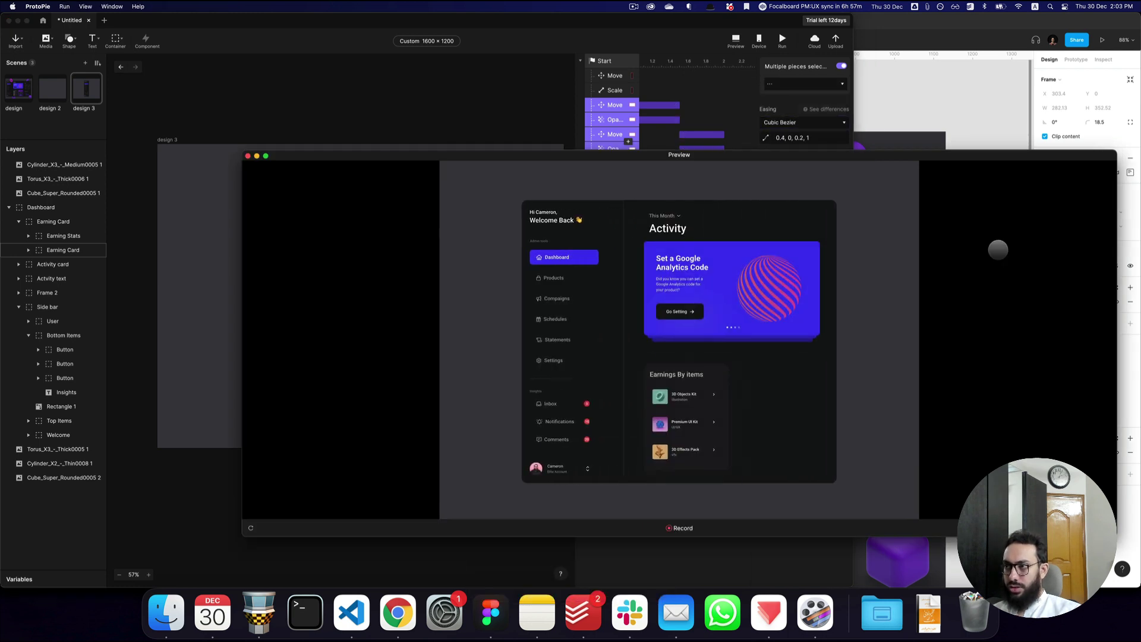
- Try Ease In easing on the selected design 3 responses in the preview, and undo it
left_click(790, 119)
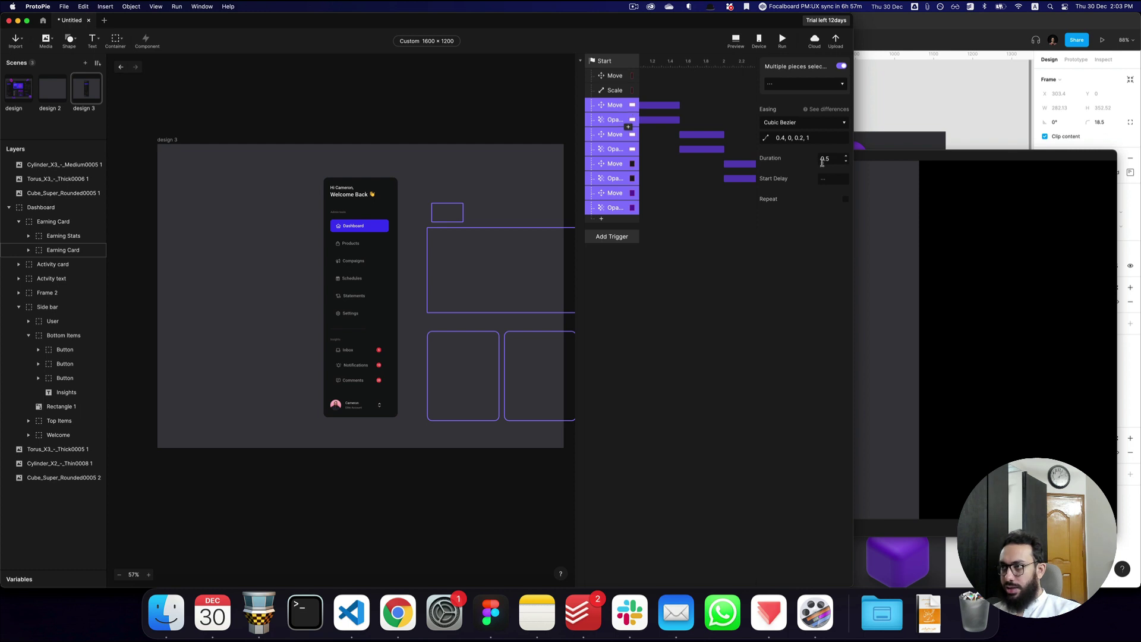
left_click(803, 124)
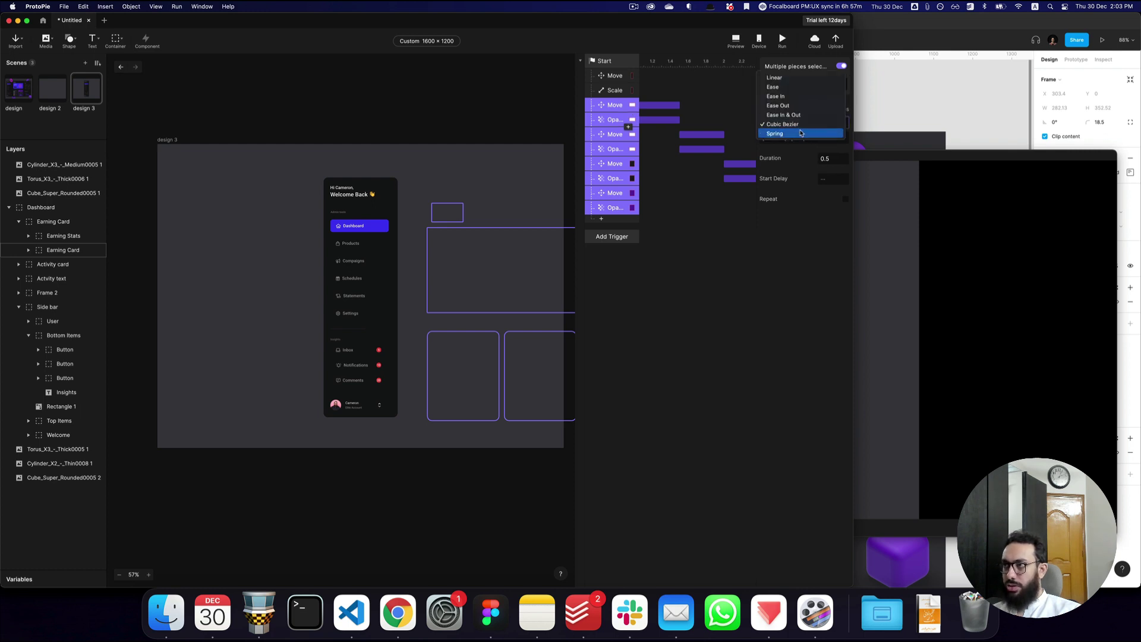
left_click(797, 96)
key("shift+super+r")
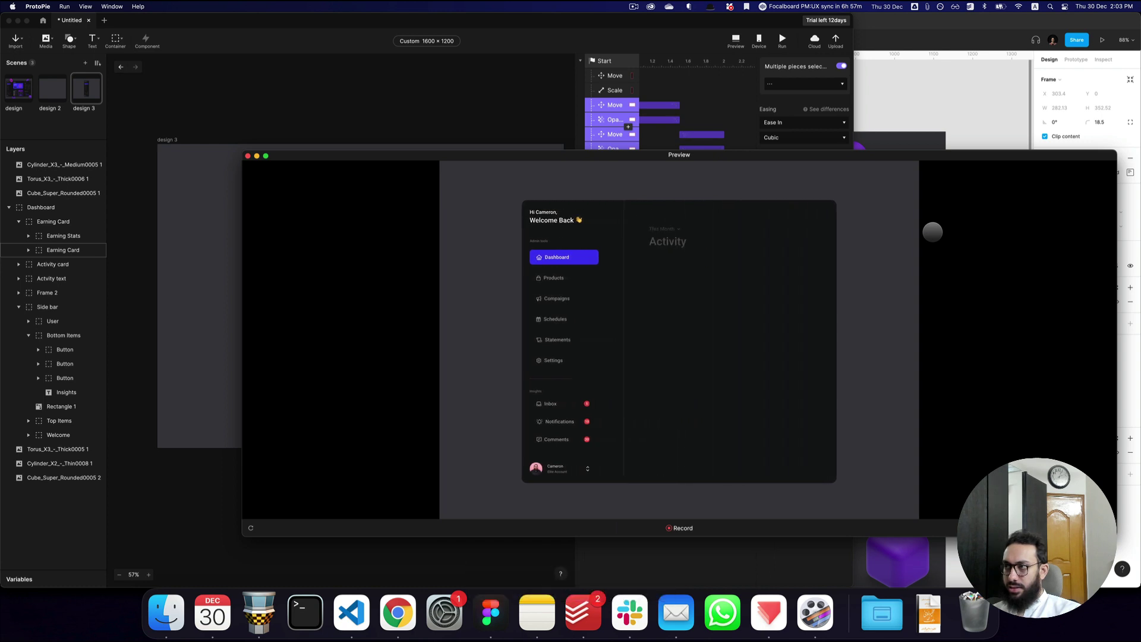
left_click(790, 122)
key("super+z")
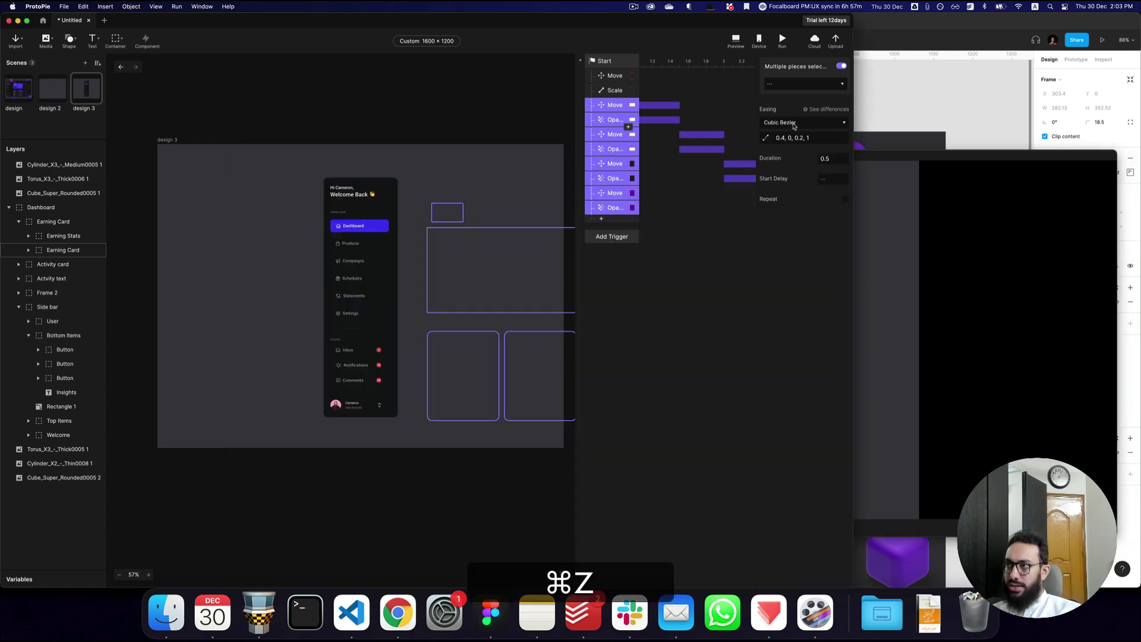
- Try Ease In & Out easing with the Quint curve on the selected responses and replay the preview
left_click(800, 123)
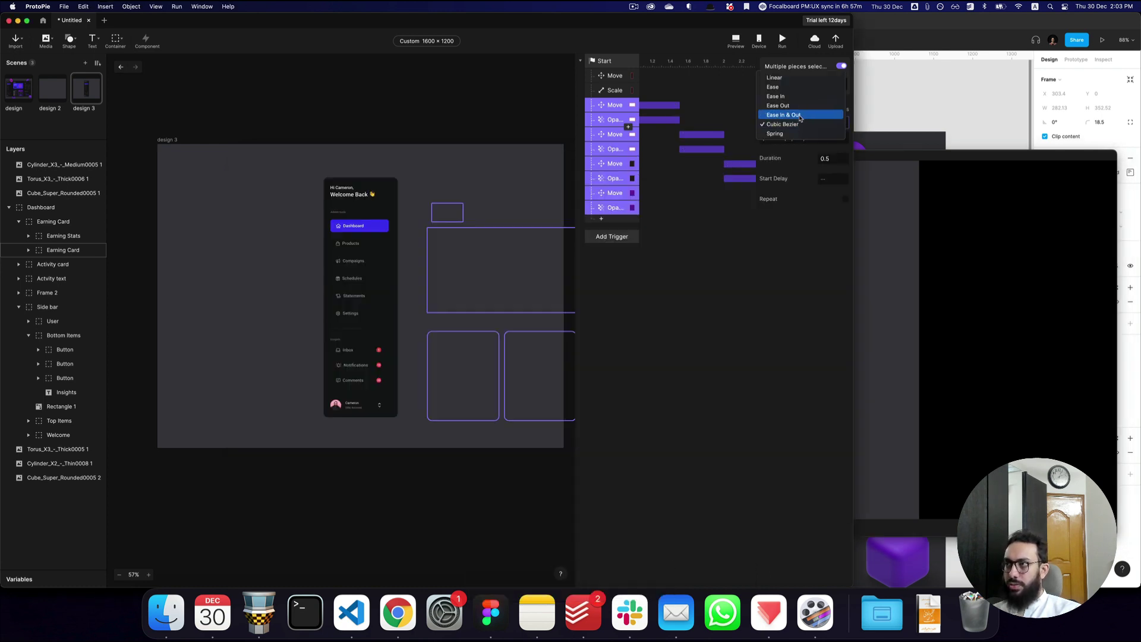
left_click(803, 131)
left_click(803, 136)
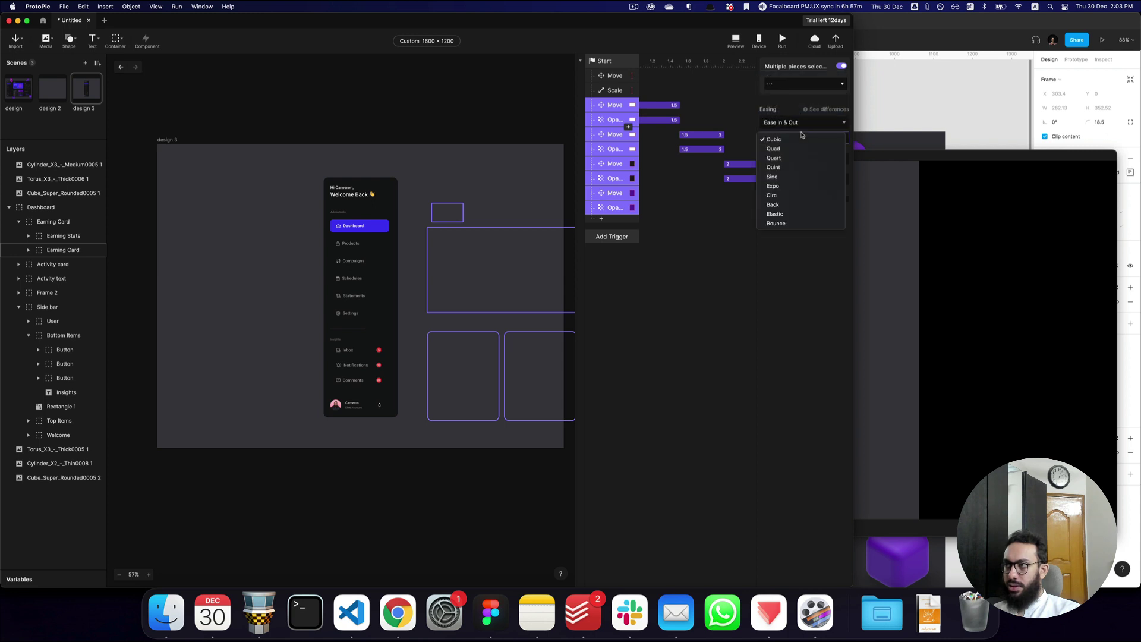
left_click(796, 167)
key("super+shift+r")
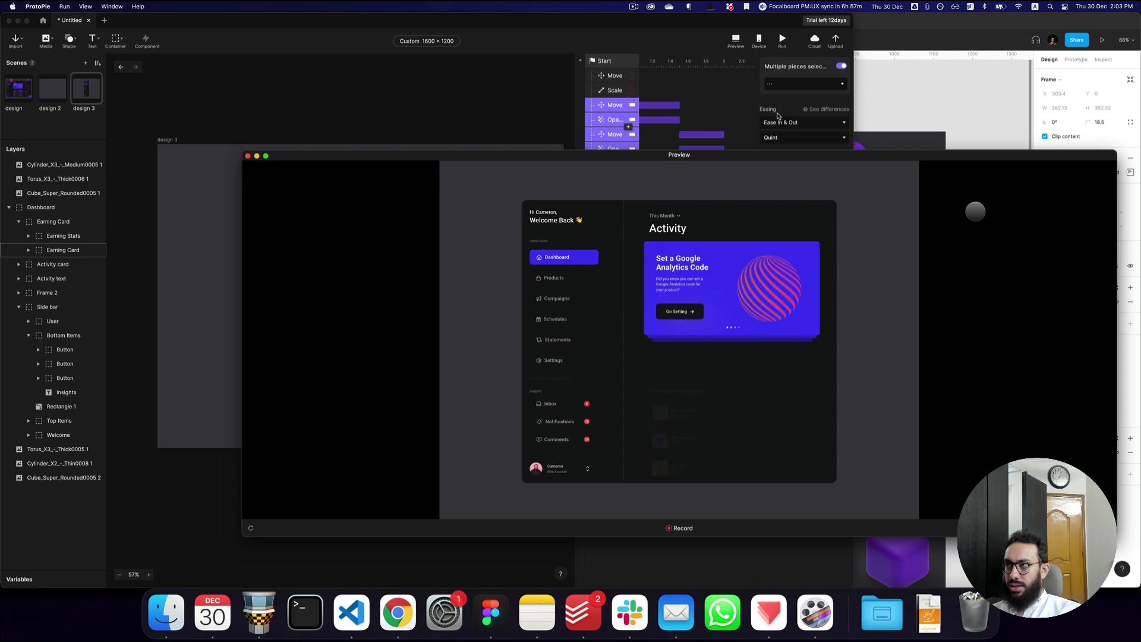
- Try the Sine and Expo curves for the selected responses' Ease In & Out easing, checking the preview
left_click(785, 137)
left_click(787, 136)
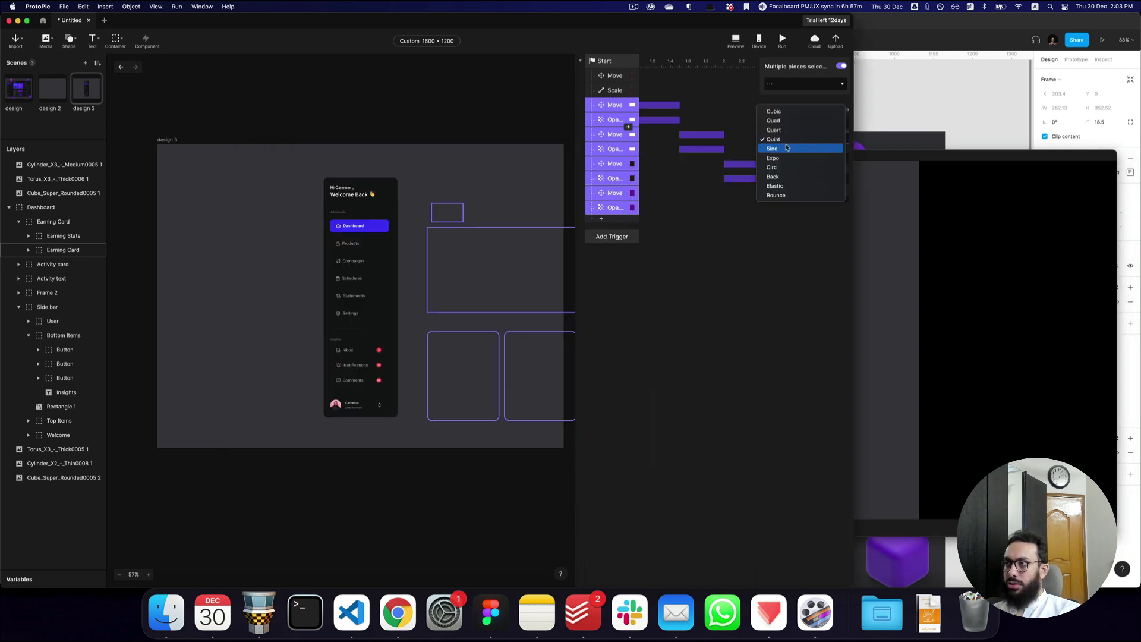
left_click(786, 147)
left_click(788, 140)
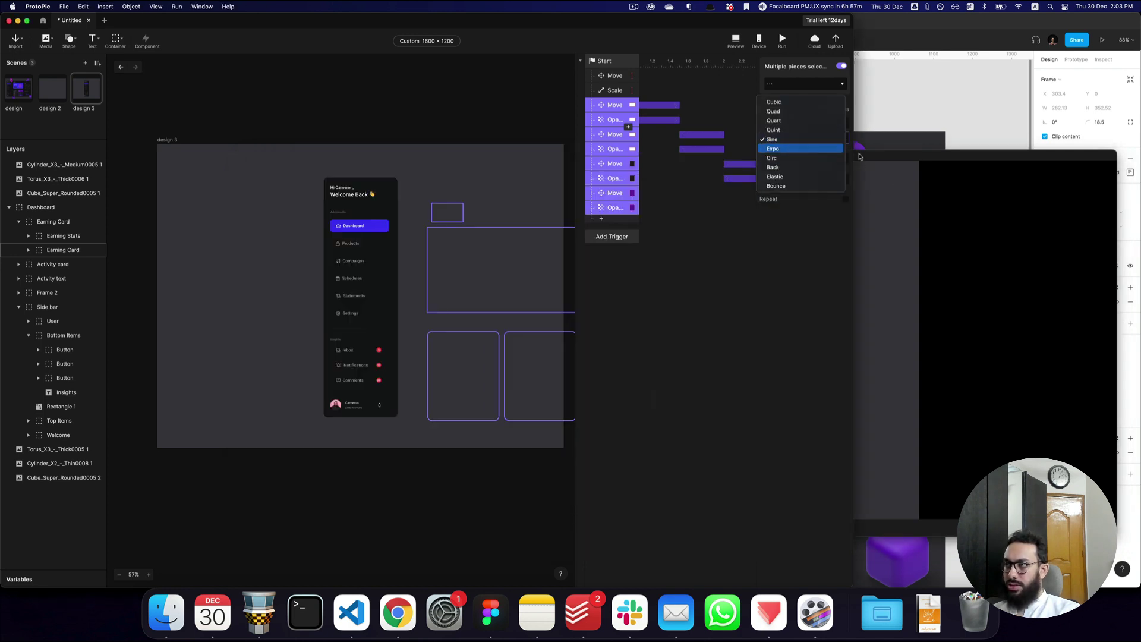
left_click(813, 148)
left_click(931, 157)
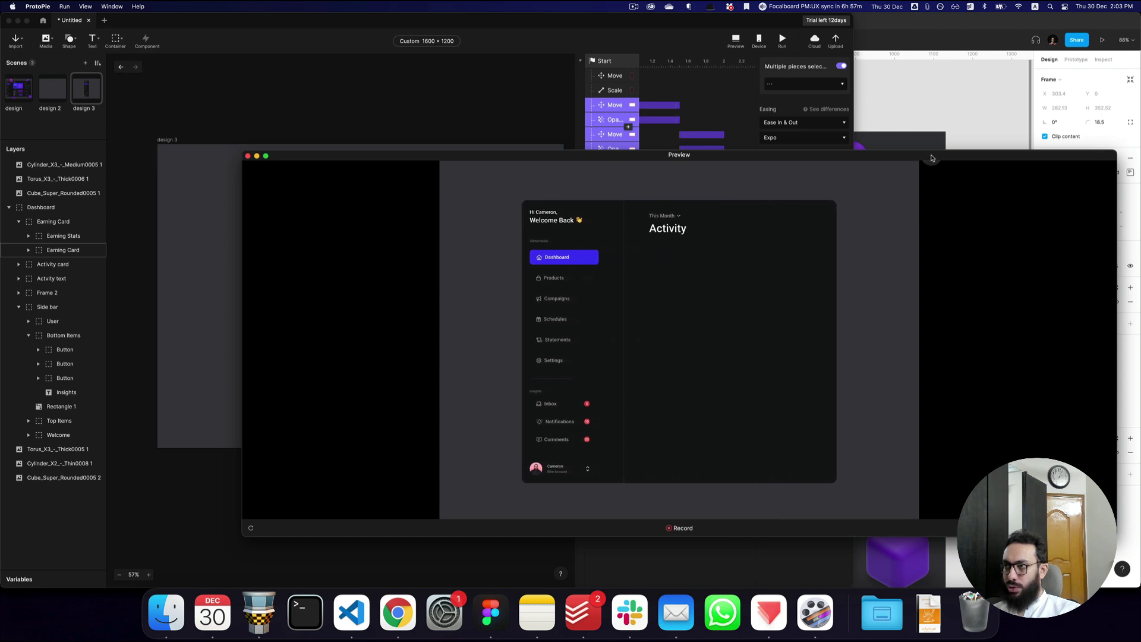
- Set the selected responses' easing back to Cubic Bezier, inspect its curve, and replay the preview
left_click(785, 123)
left_click(782, 133)
left_click(771, 152)
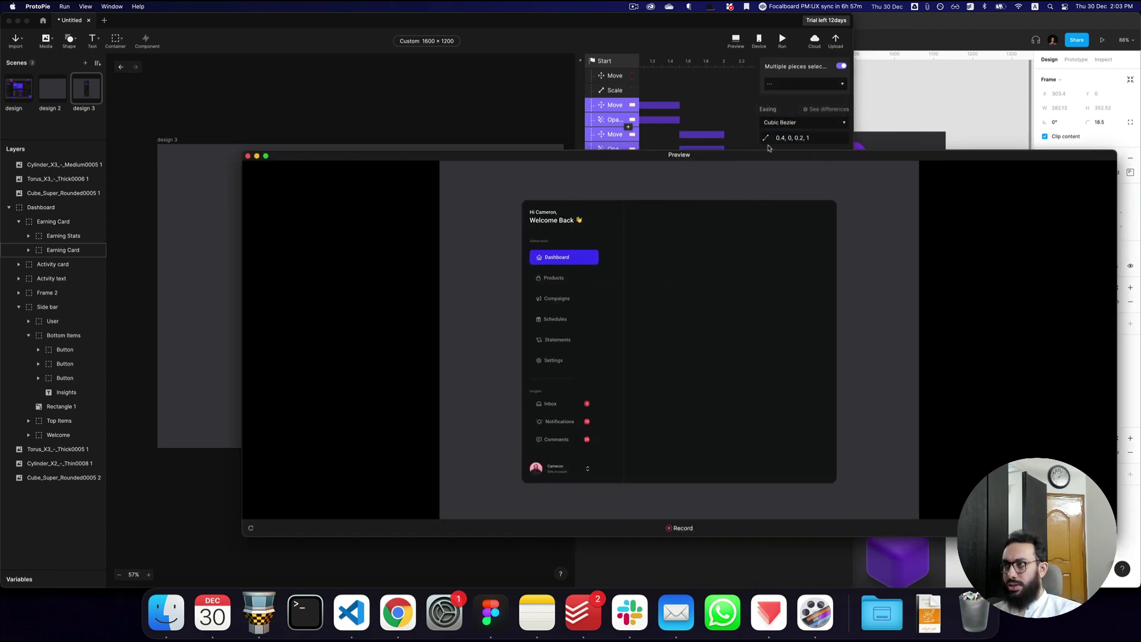
left_click(771, 148)
left_click(766, 139)
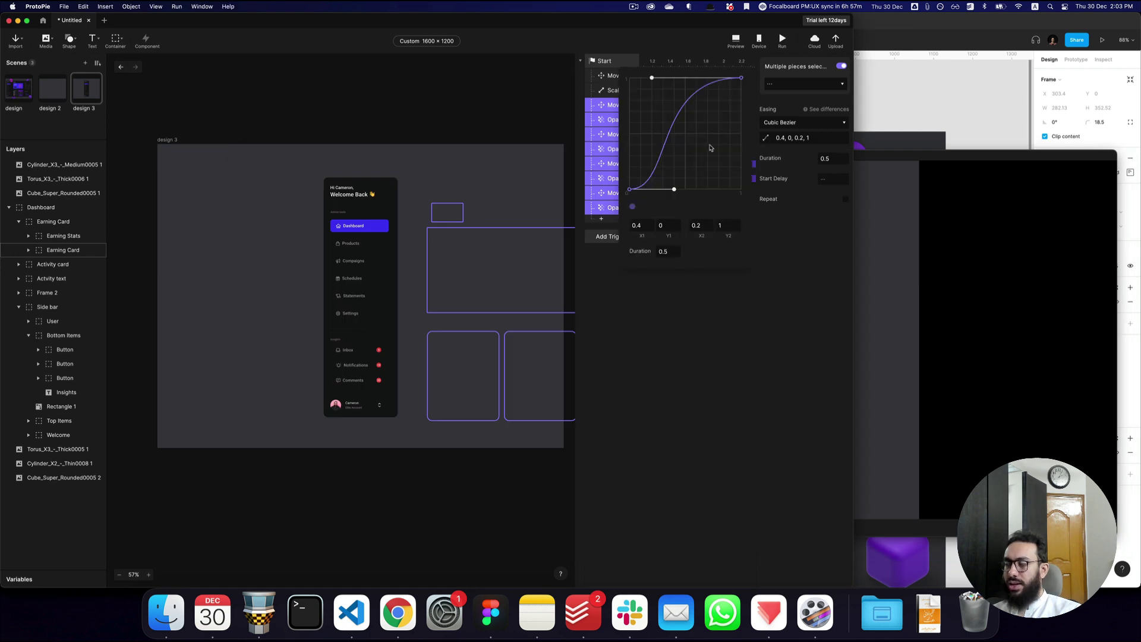
left_click(947, 206)
key("shift+super+r")
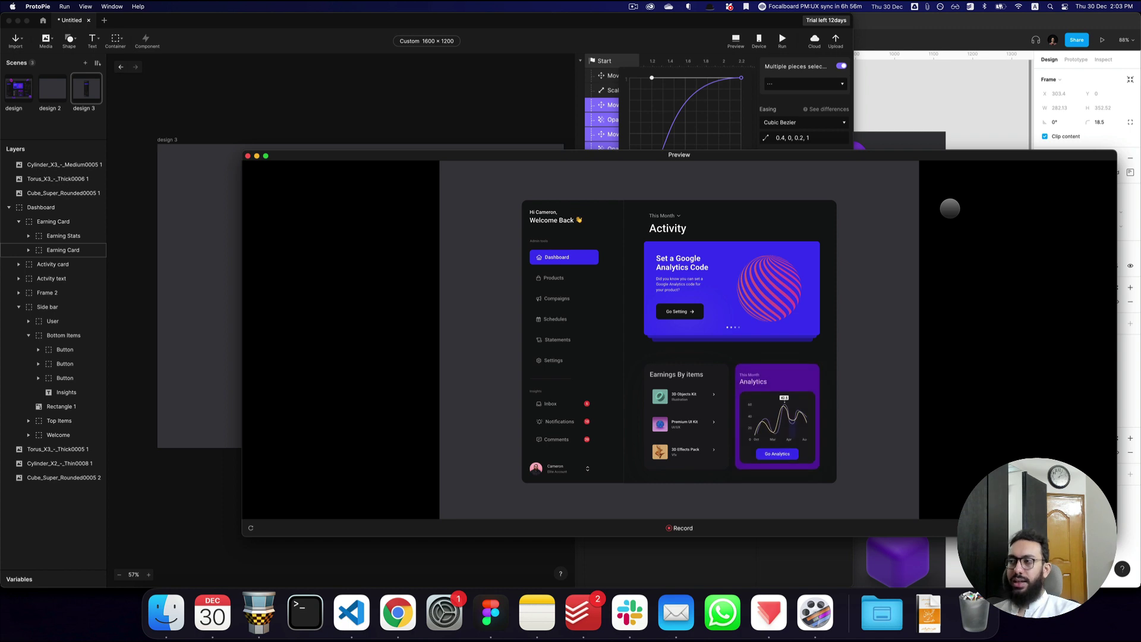
- In scene design 2, set the easing of all Opacity and Move responses between the first Move and Jump to Cubic Bezier, and replay the preview
left_click(510, 122)
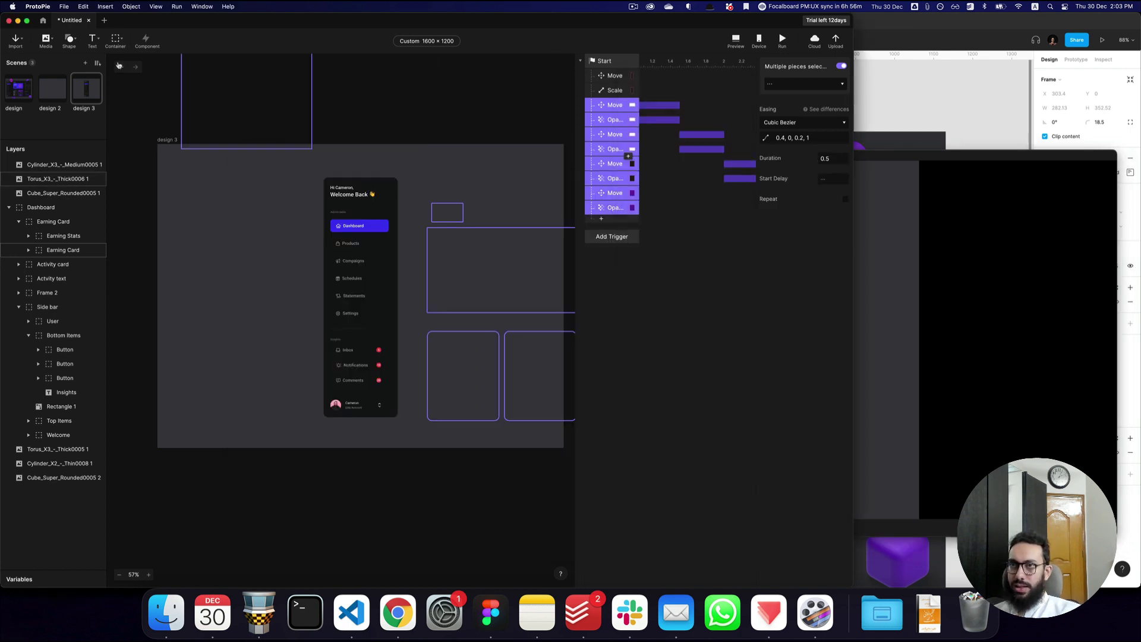
key("Page_Up")
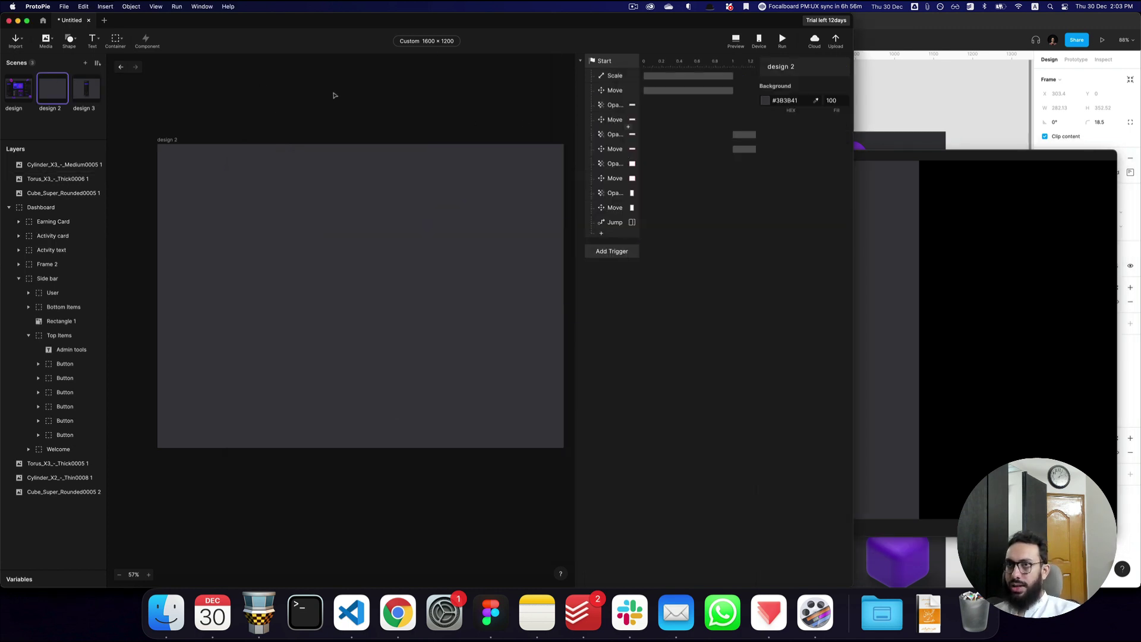
left_click(613, 222)
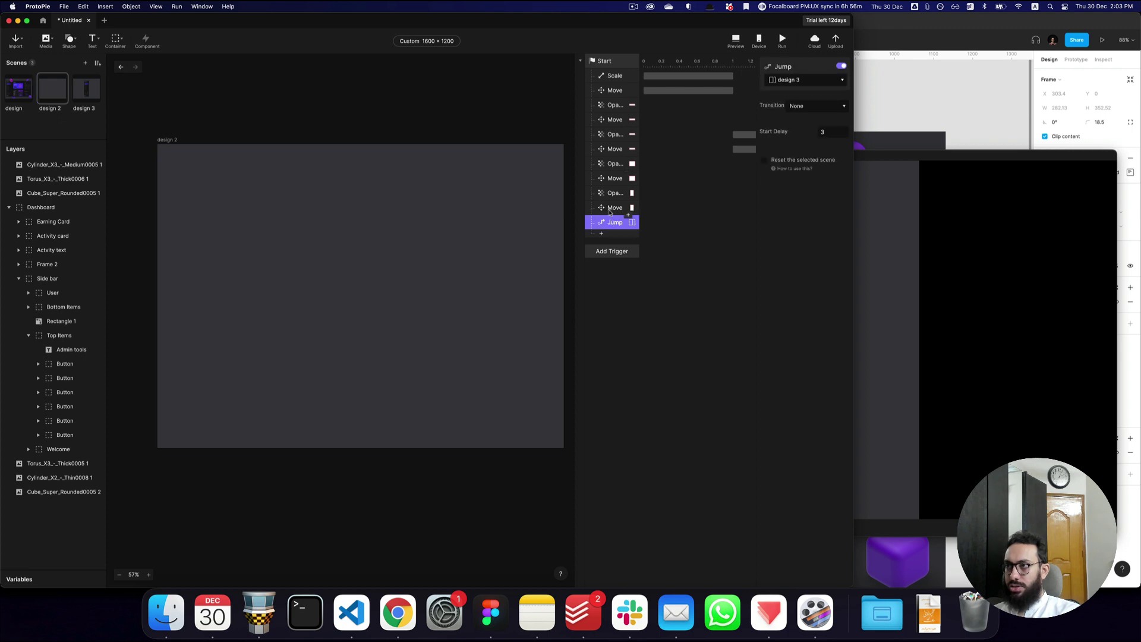
left_click(609, 208)
left_click(610, 105, "shift")
left_click(808, 140)
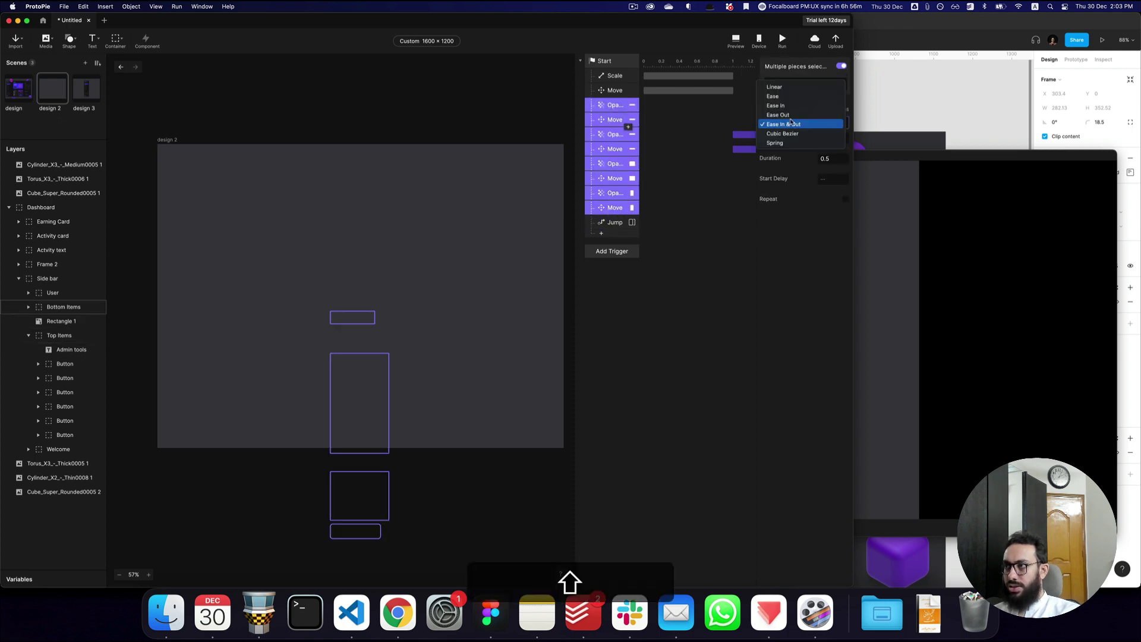
left_click(799, 133)
key("super+shift+r")
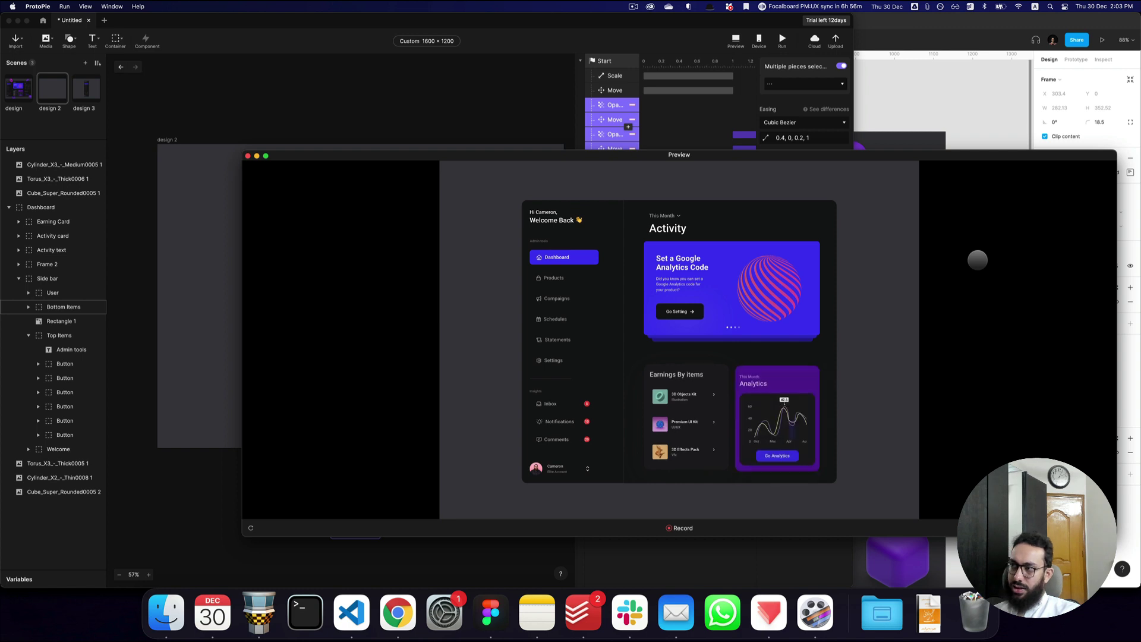
- Play the whole prototype from the first scene, design, and return to scene design 3
left_click(19, 84)
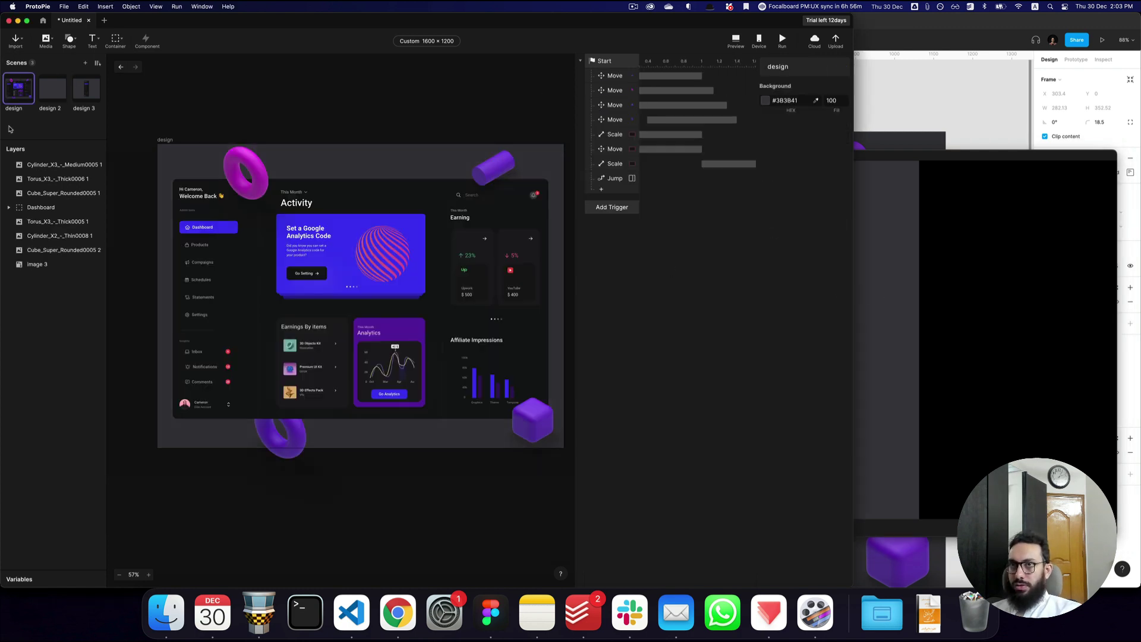
key("shift+super+r")
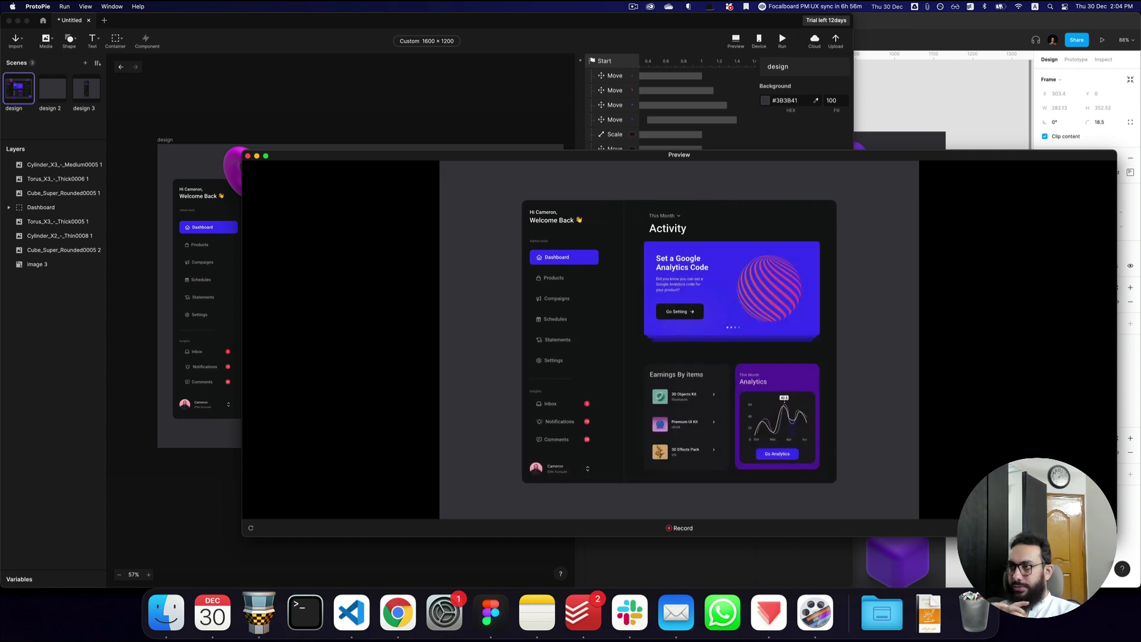
left_click(305, 99)
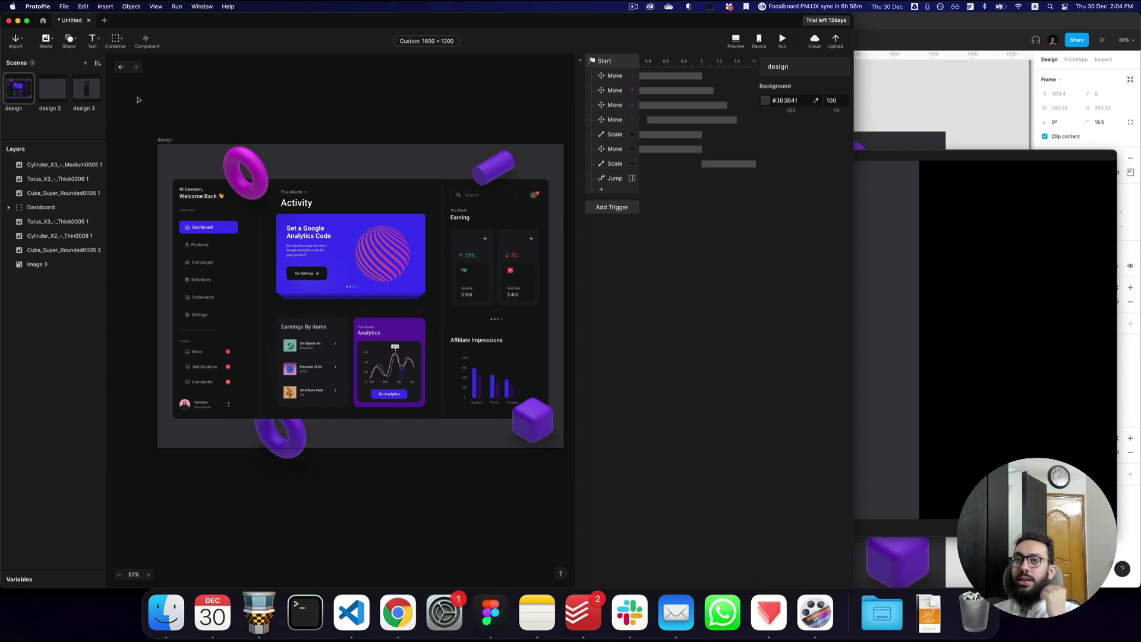
left_click(86, 98)
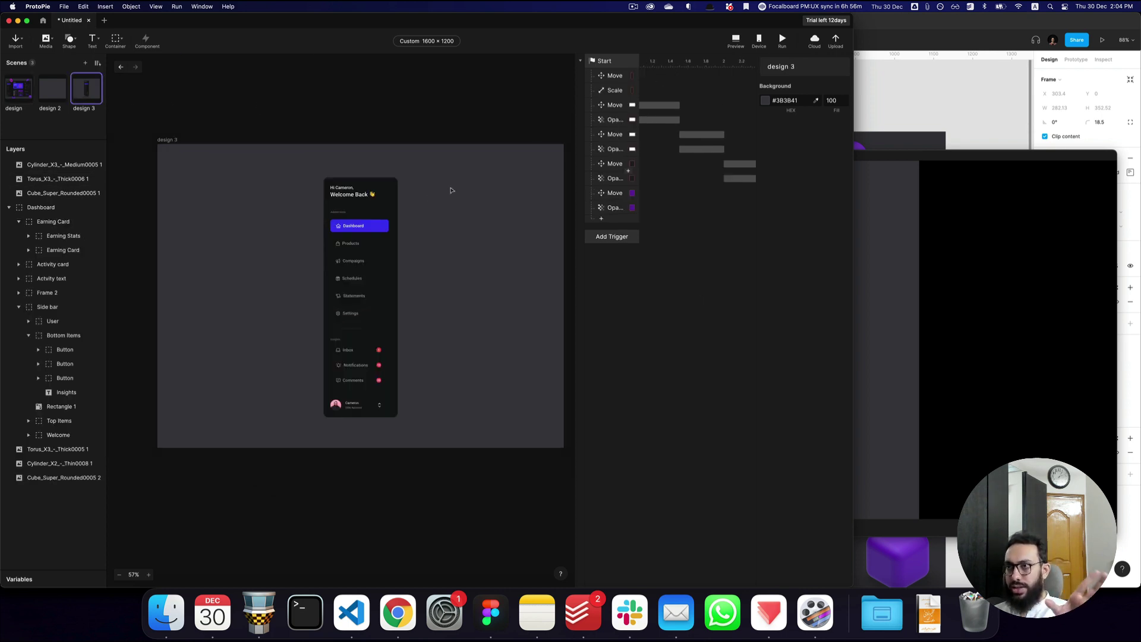
- Switch to Figma and undo the recent edits until the full 1480-wide dashboard frame with its Earning column is restored
scroll(684, 191, "right", 5)
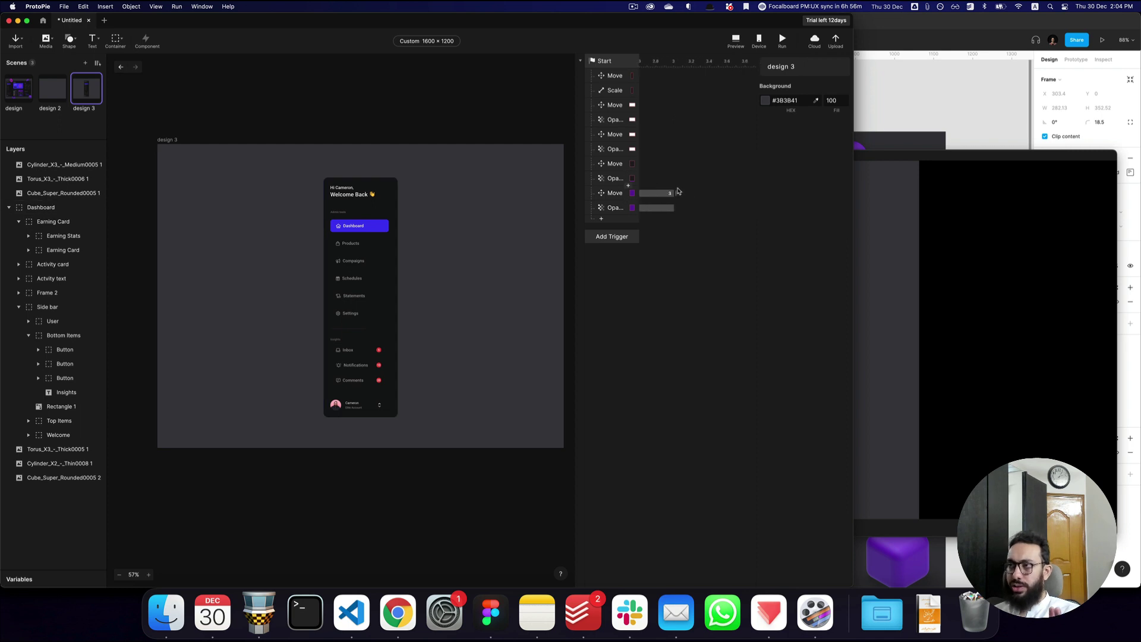
scroll(677, 191, "left", 1)
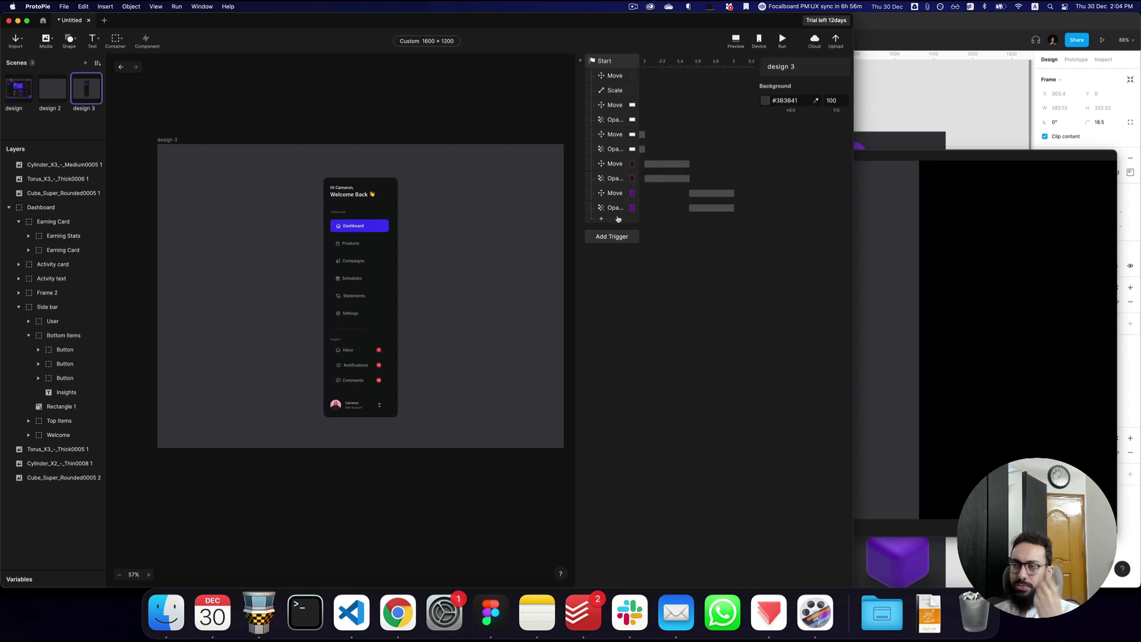
key("super+Tab")
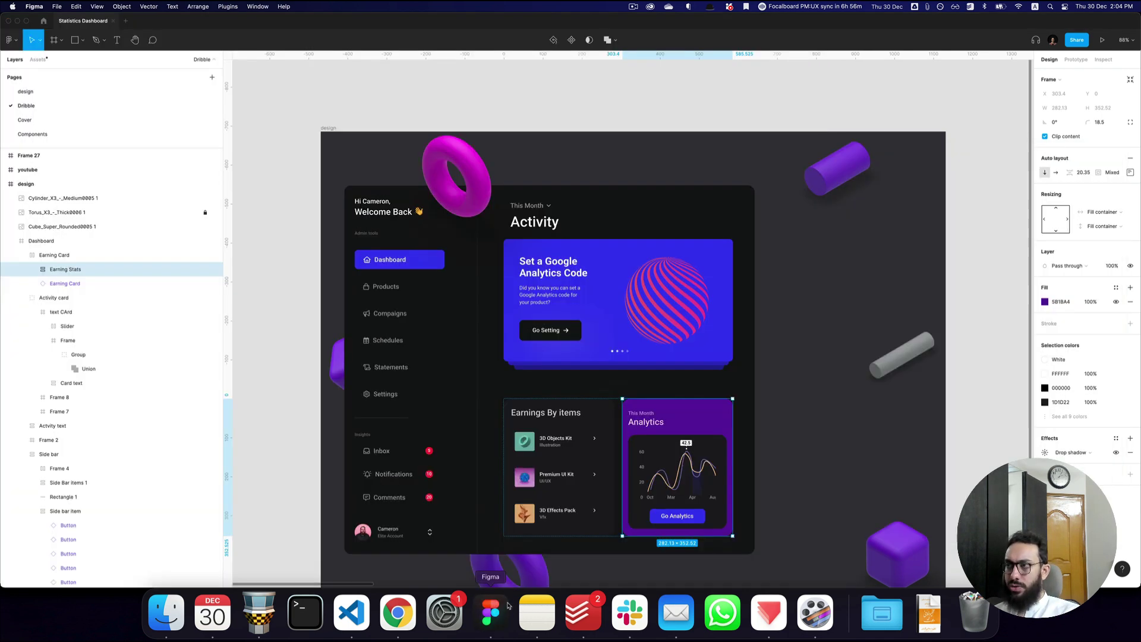
key("super+z")
key("super+z")
key("super+z")
key("super+z")
key("super+z")
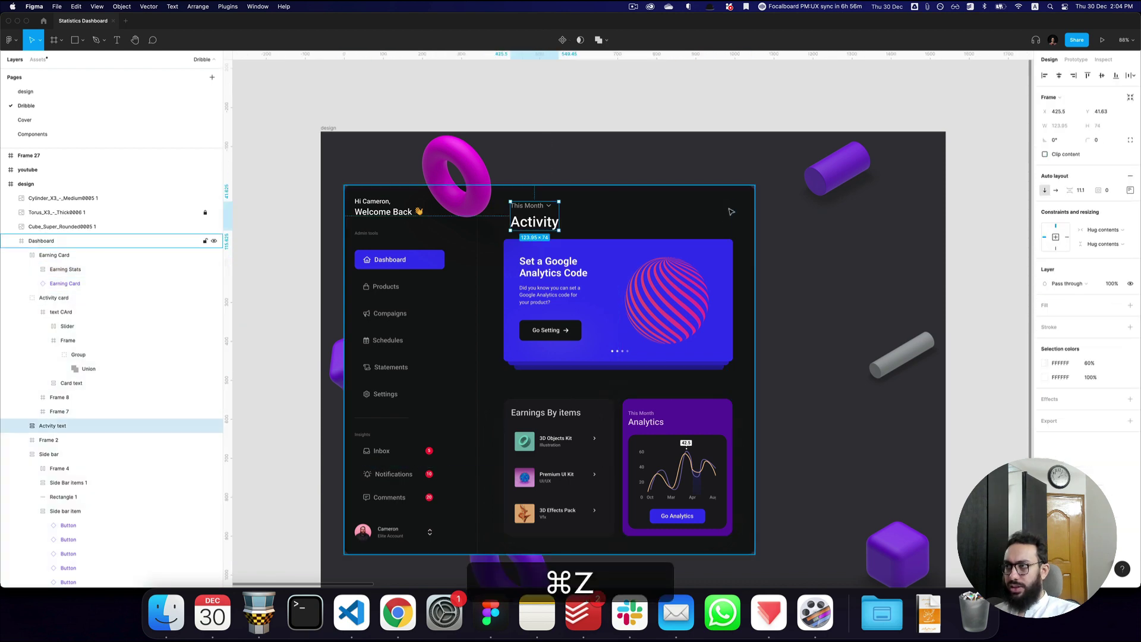
key("super+z")
key("super+z")
key("super+z")
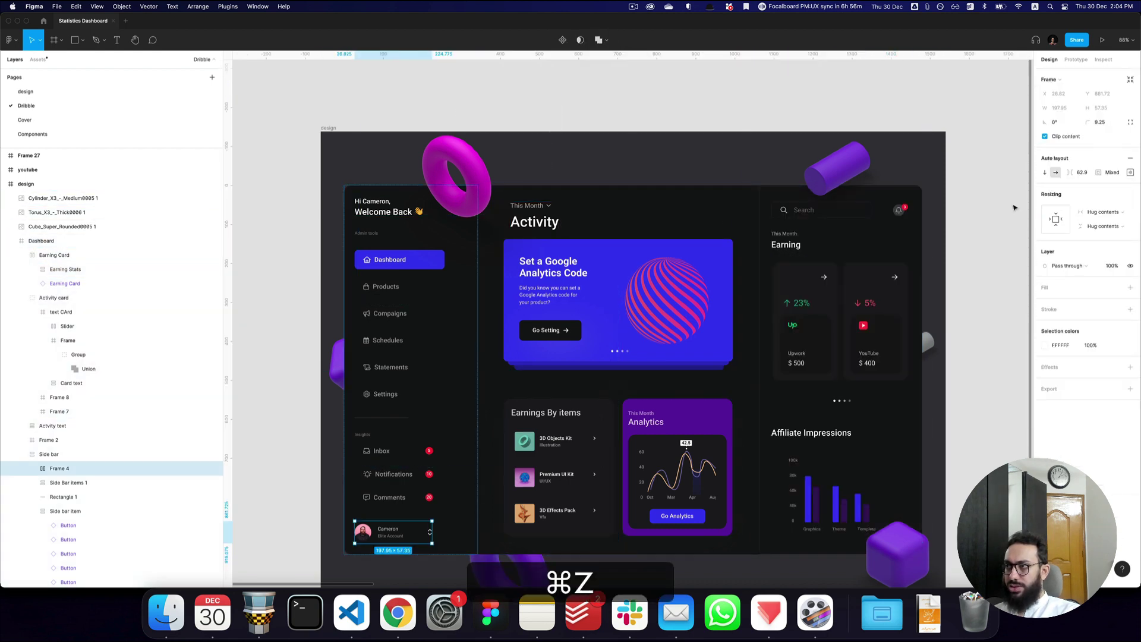
key("super+z")
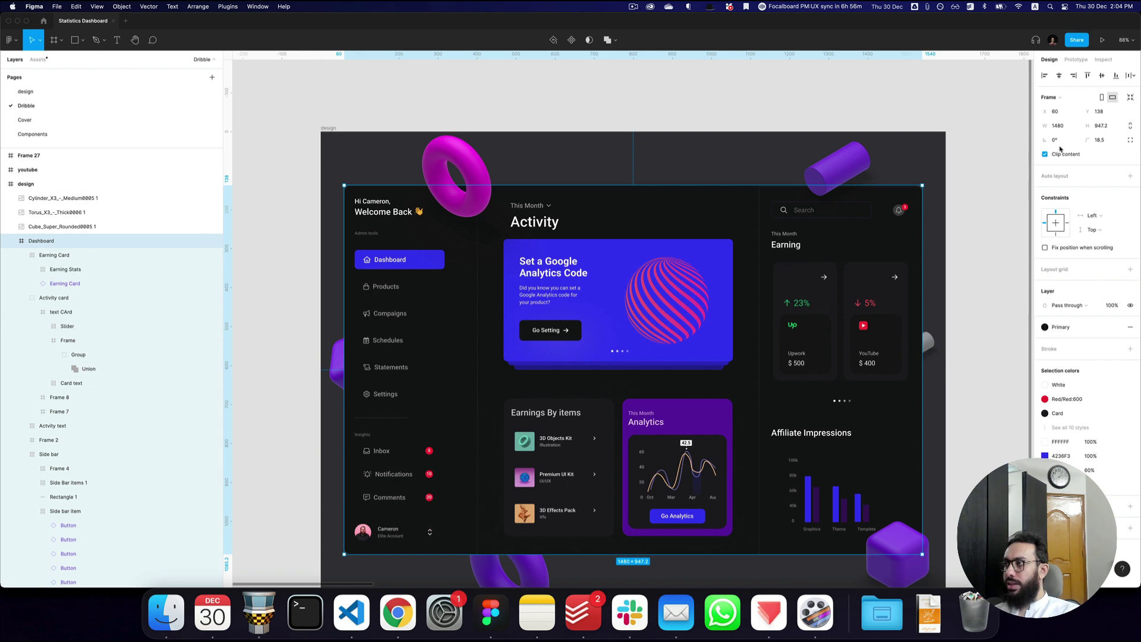
- Return to ProtoPie and duplicate the Dashboard's Move and Scale responses in scene design 3
key("super+Tab")
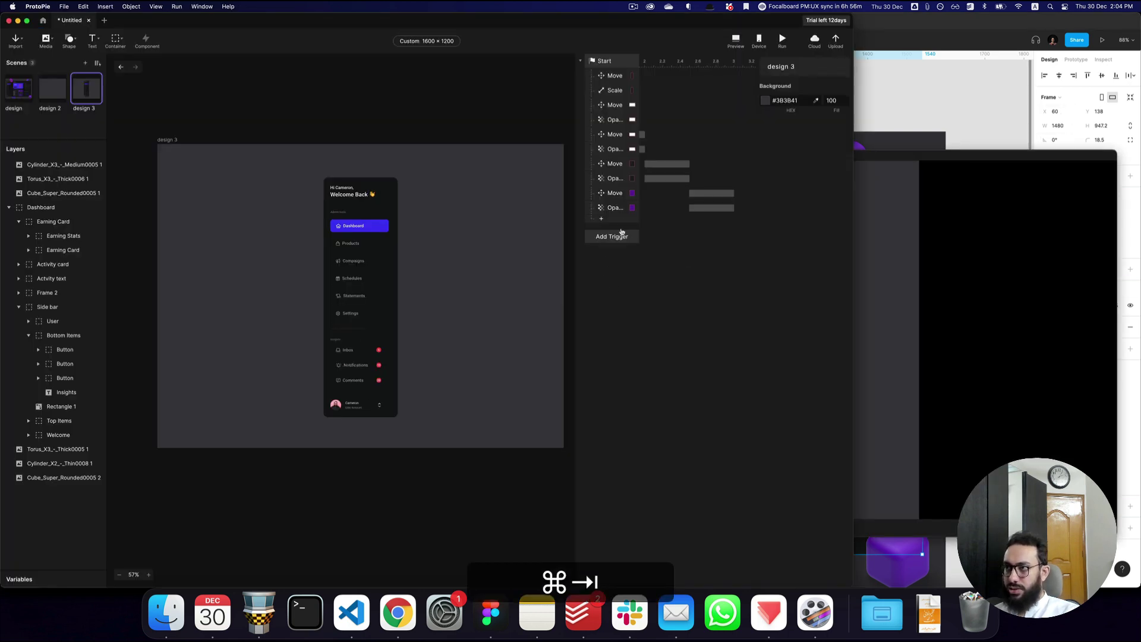
left_click(615, 77)
left_click(615, 91, "shift")
key("shift+super+c")
key("super+d")
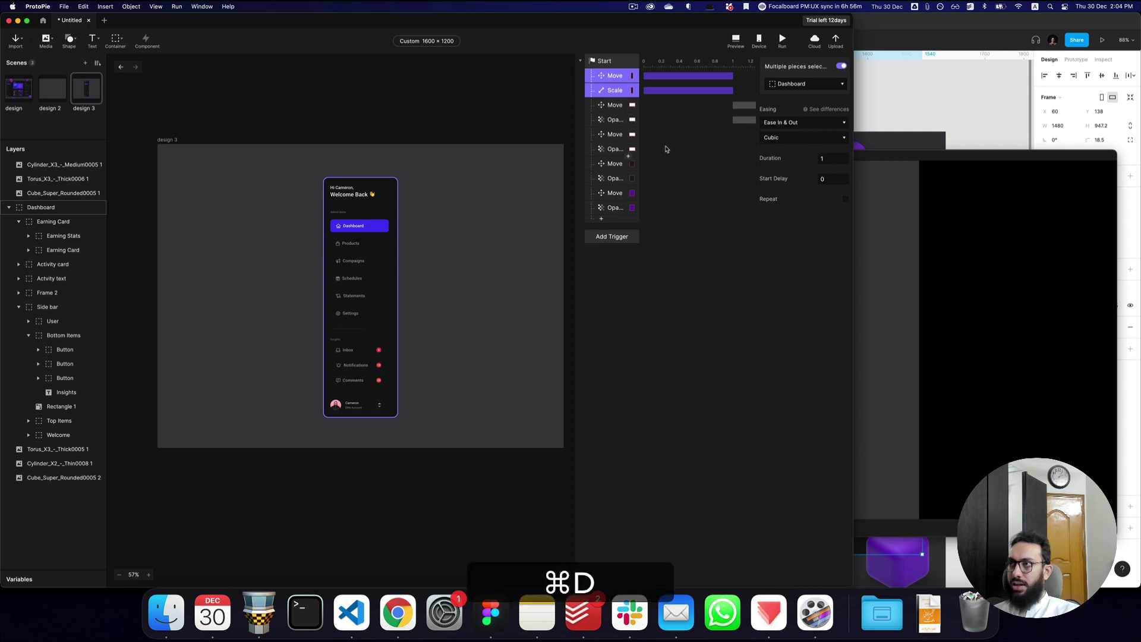
scroll(670, 142, "right", 1)
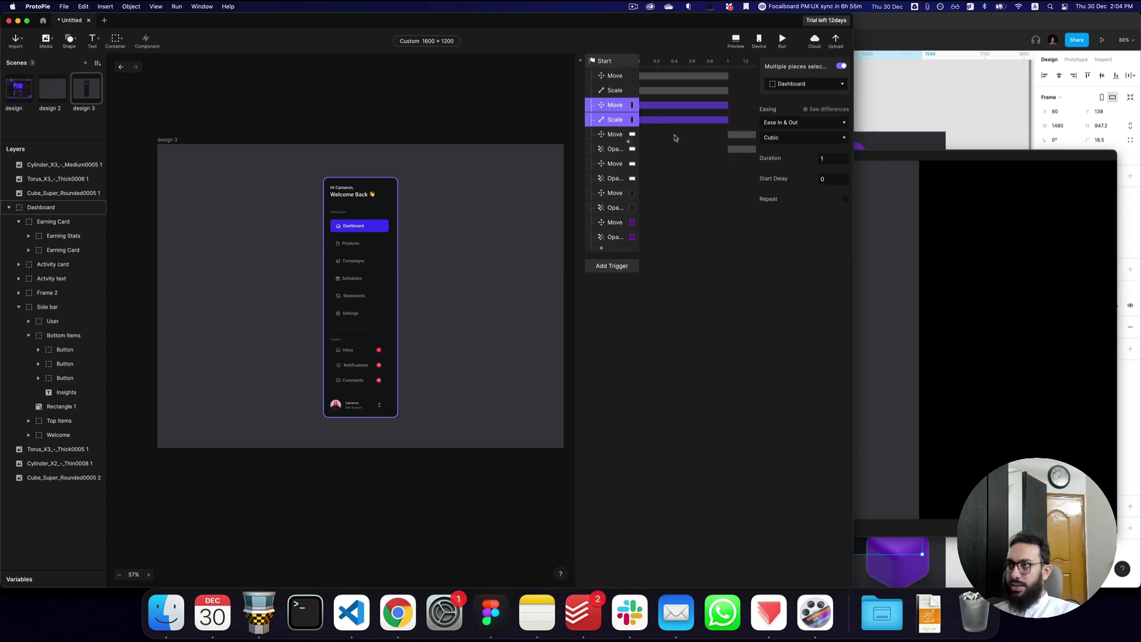
- Try a start delay of 2.5 on the duplicated Dashboard Move and Scale responses
left_click(830, 175)
key("super+a")
type("2")
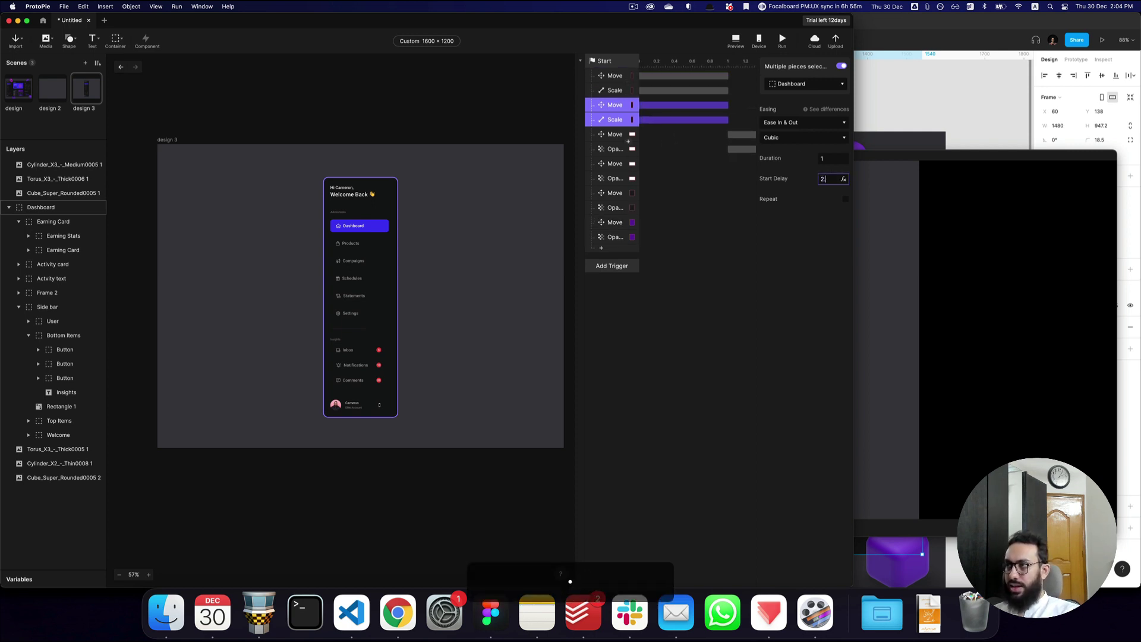
type(".5")
key("Return")
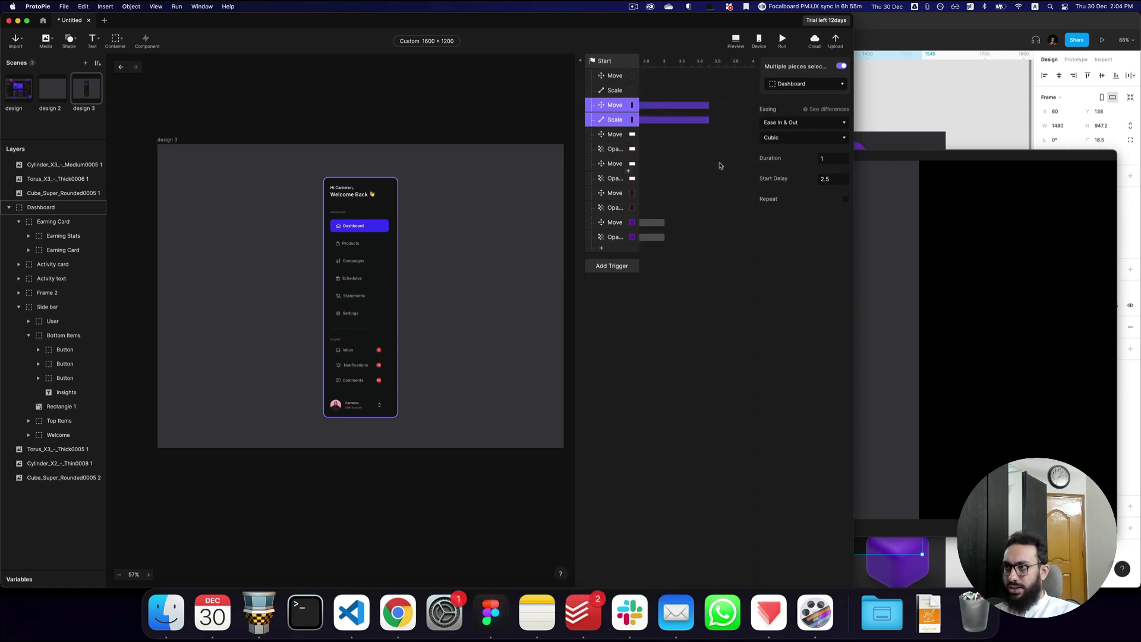
- Set the start delay of the duplicated Dashboard Move and Scale responses to 3
scroll(720, 166, "right", 1)
left_click(832, 179)
key("super+a")
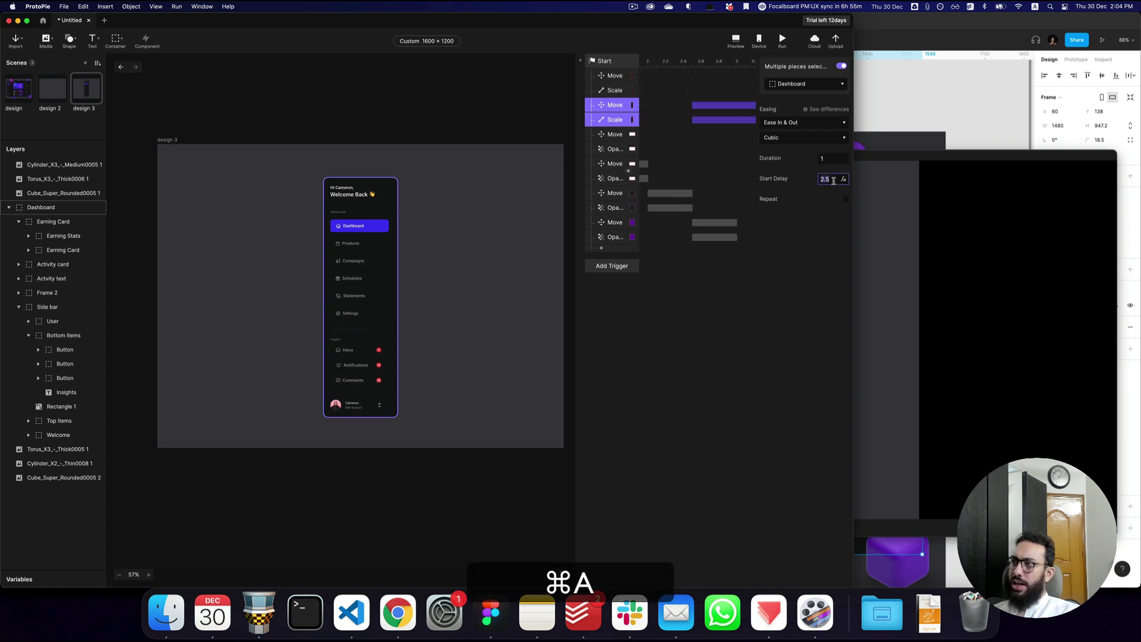
type("3")
key("Return")
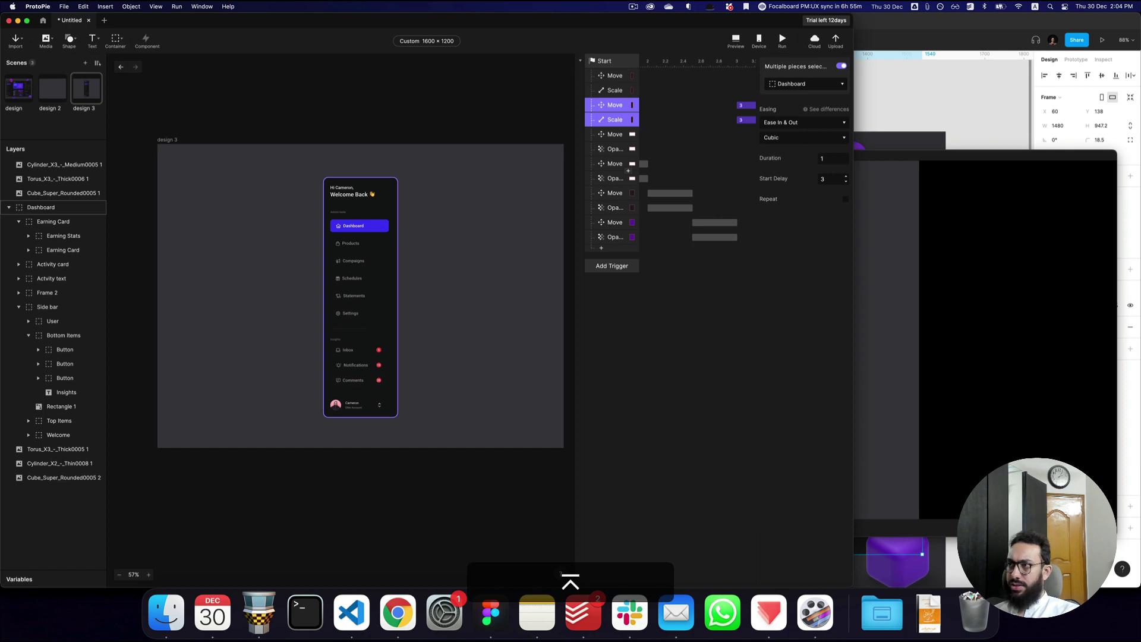
scroll(698, 96, "right", 3)
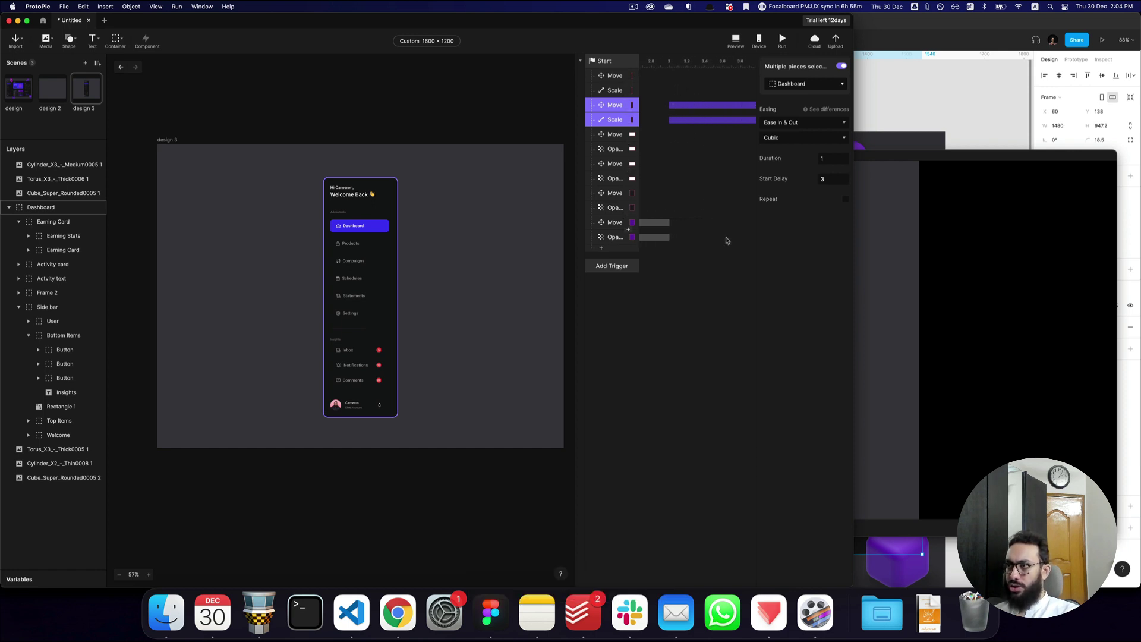
- Check the dashboard frame's offset in Figma and set the duplicated Dashboard Move response's X position to 60
left_click(700, 253)
left_click(615, 106)
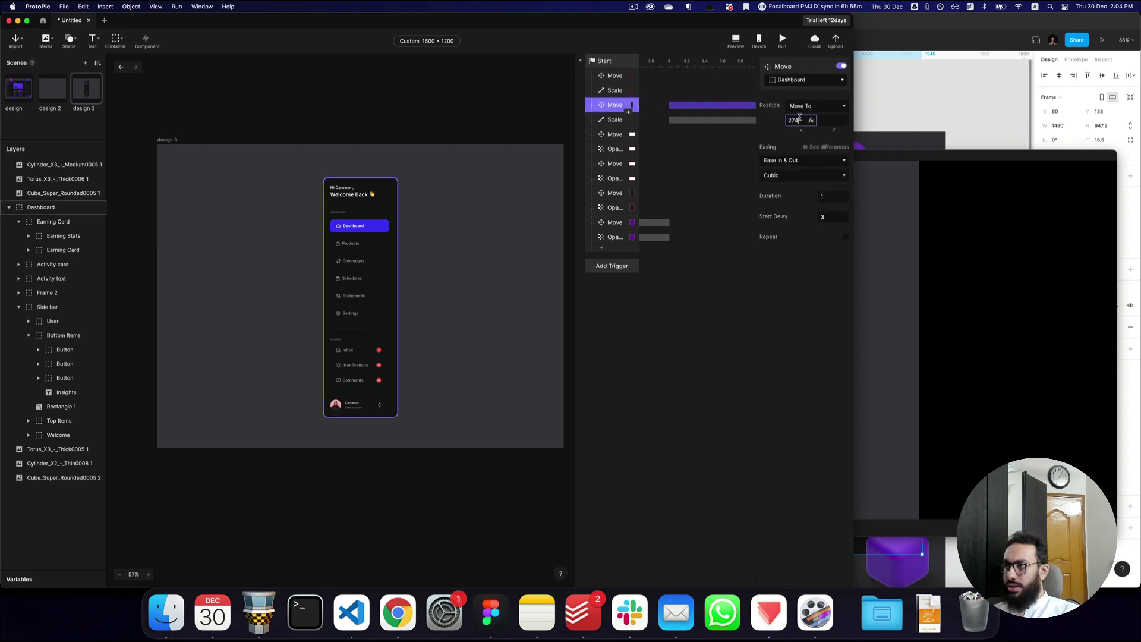
key("super+Tab")
key("alt")
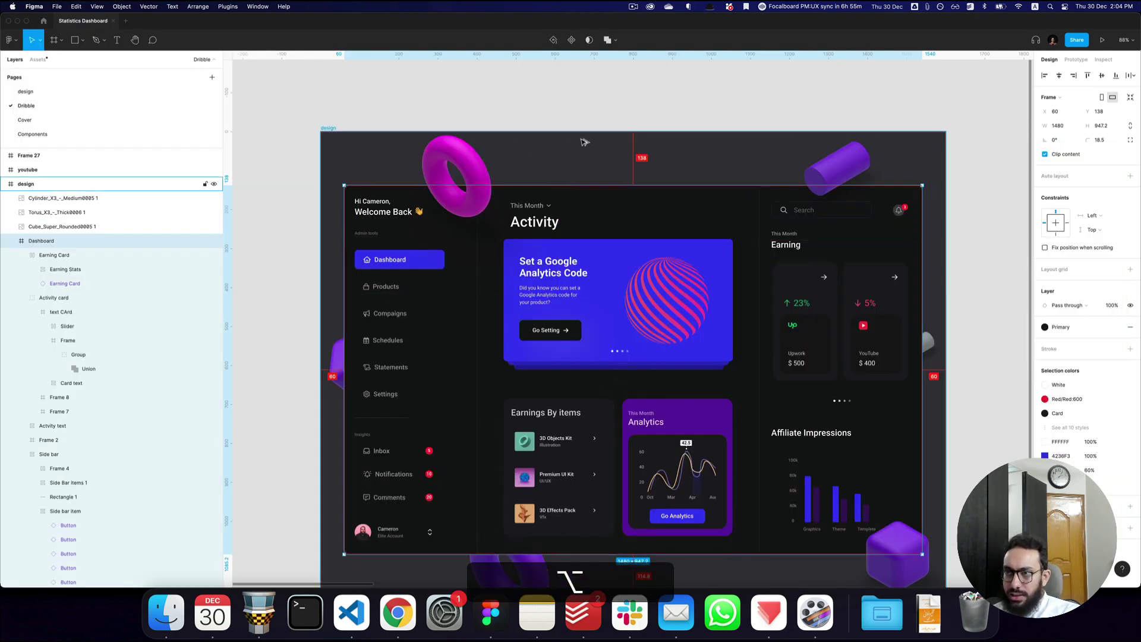
key("alt+super+Tab")
type("060")
key("Return")
- Check the dashboard frame's width in Figma, set the duplicated Scale response's width to 1480, and preview the scene
key("super+Tab")
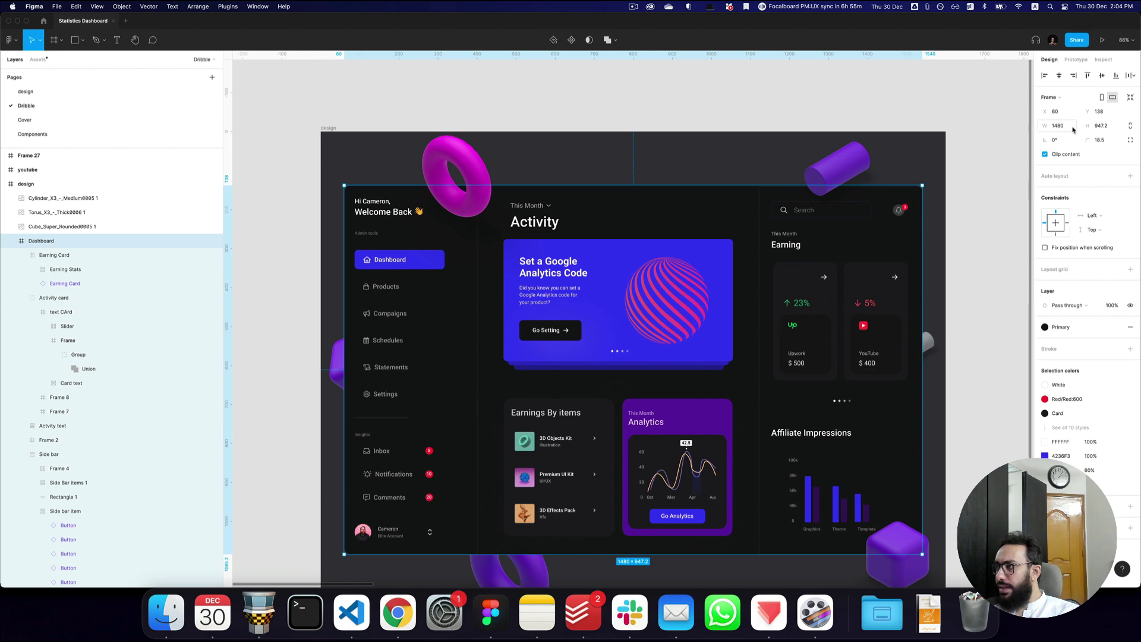
key("super+Tab")
left_click(795, 141)
type("480")
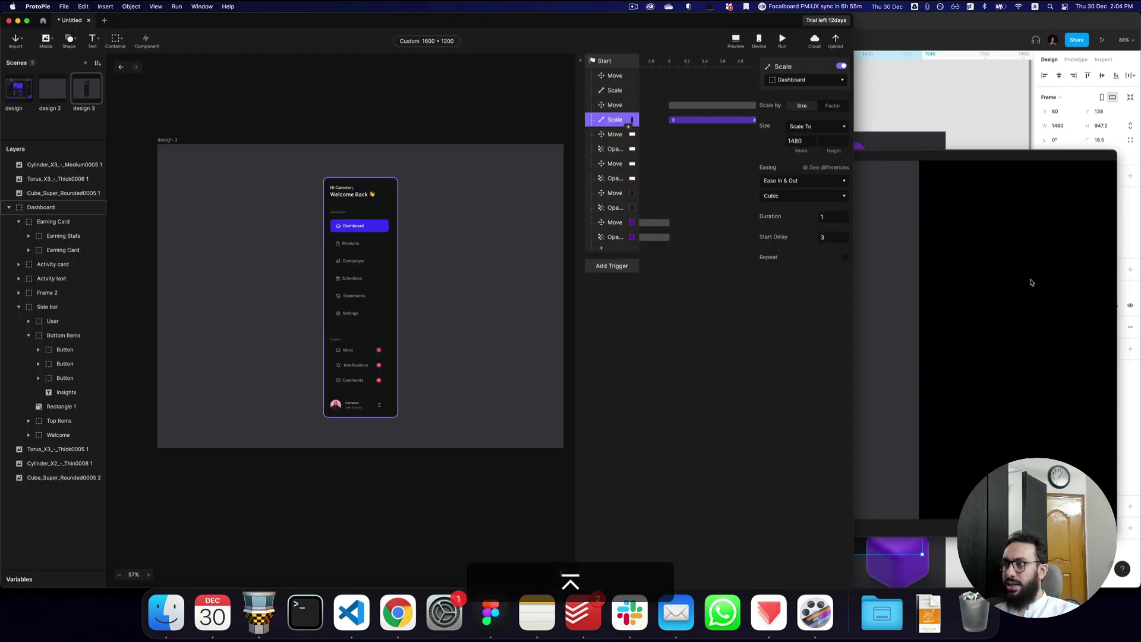
key("super+p")
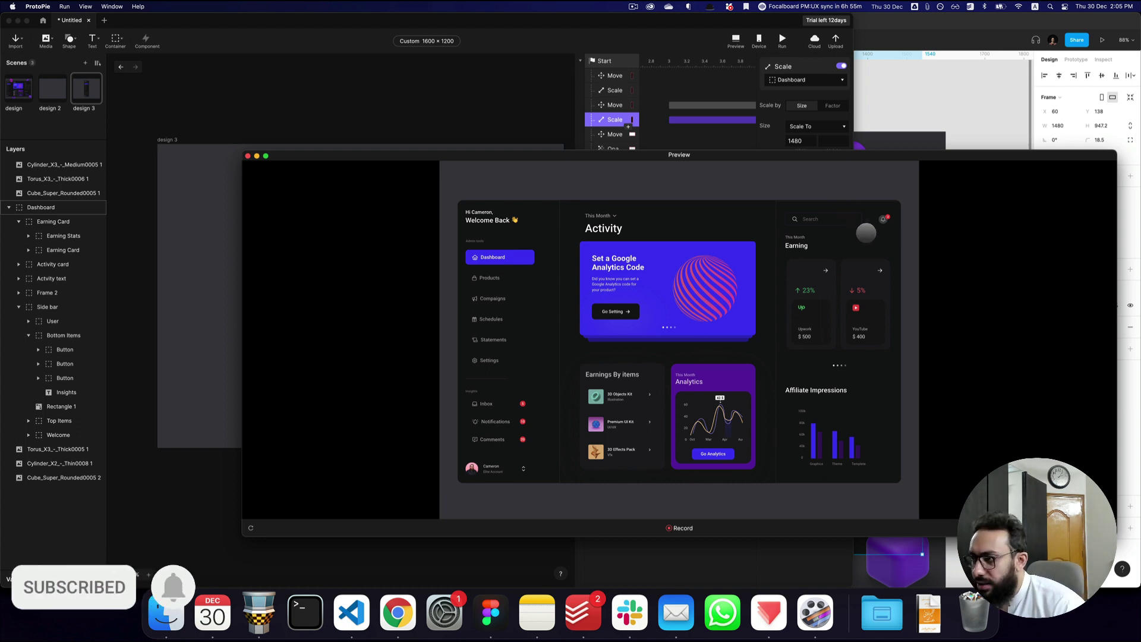
- In Figma, select the purple cylinder image over the dashboard's search header and lock its layer
key("super+Tab")
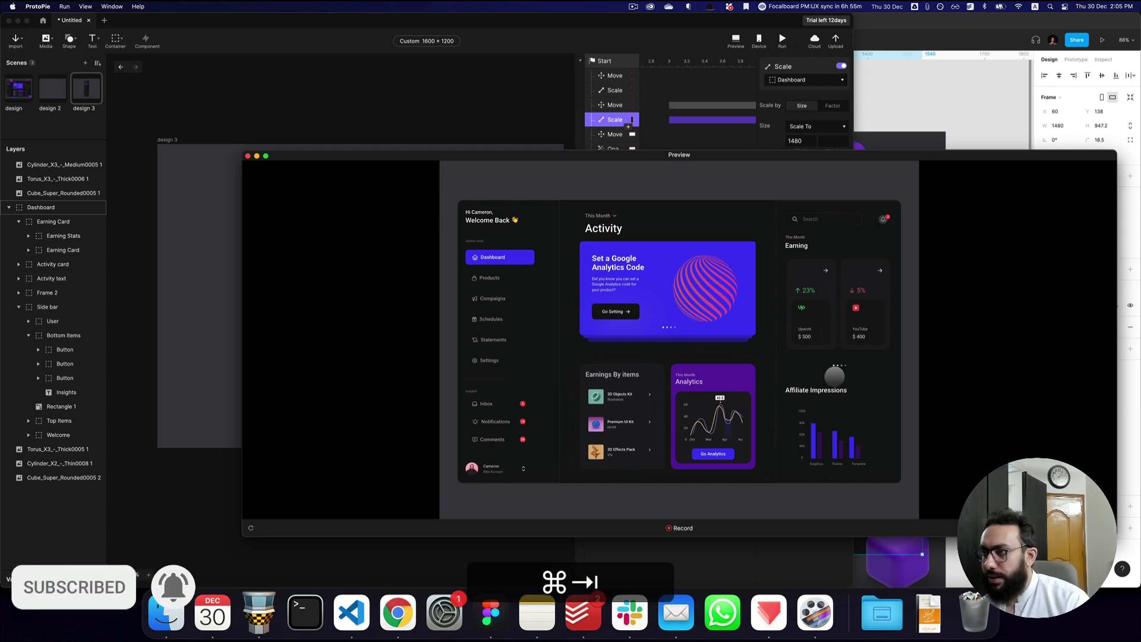
left_click(828, 214)
double_click(827, 214)
scroll(574, 183, "right", 5)
key("Escape")
left_click(575, 183)
key("super+shift+l")
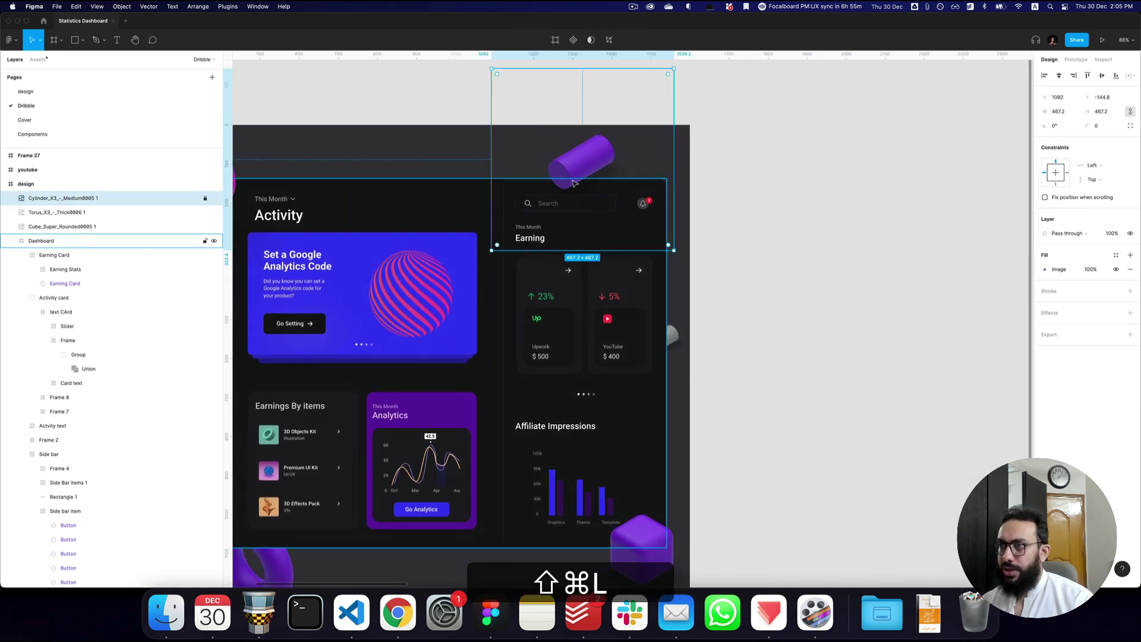
- Identify the search header's layer in Figma and locate its parent, Frame 2, among the ProtoPie layers
key("super+Tab")
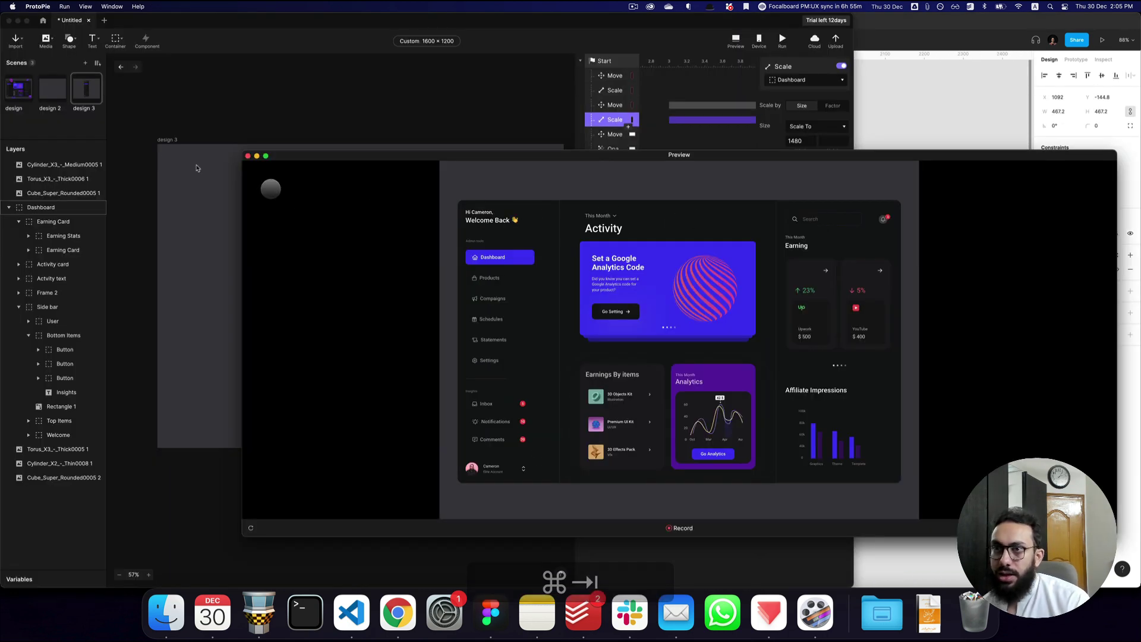
key("super+Tab")
left_click(706, 247)
left_click(553, 209)
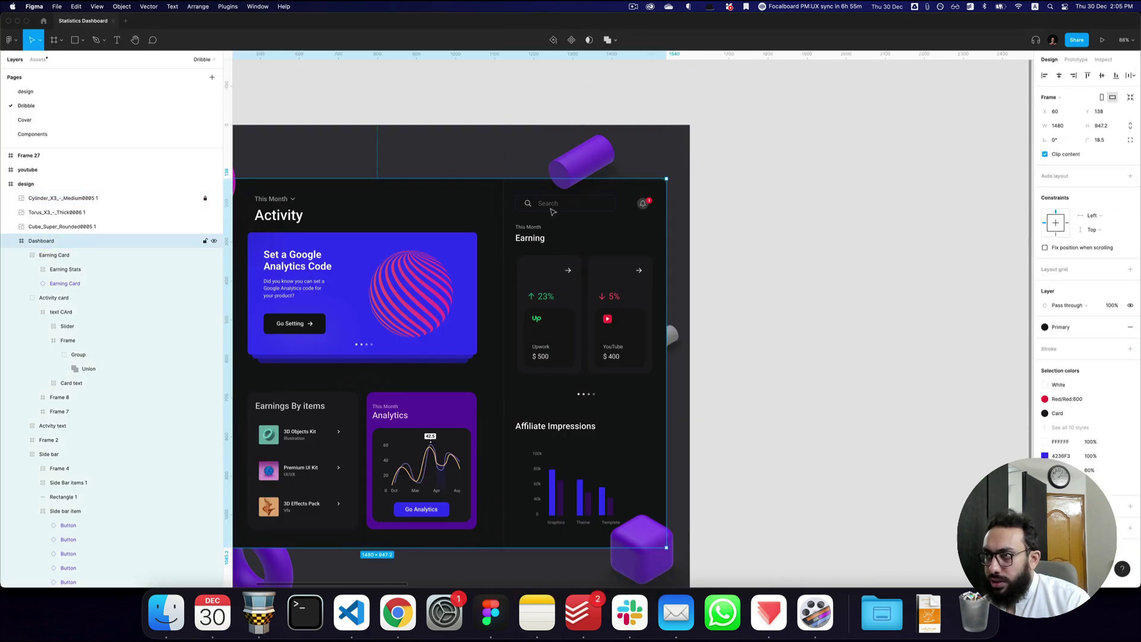
left_click(553, 209)
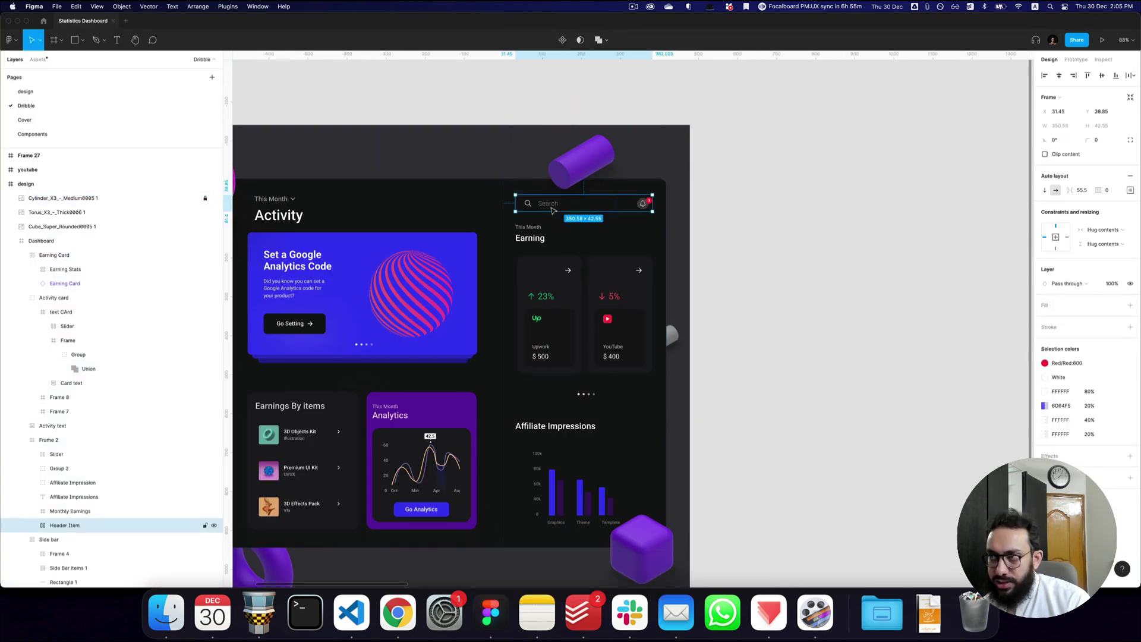
key("super+Tab")
left_click(109, 293)
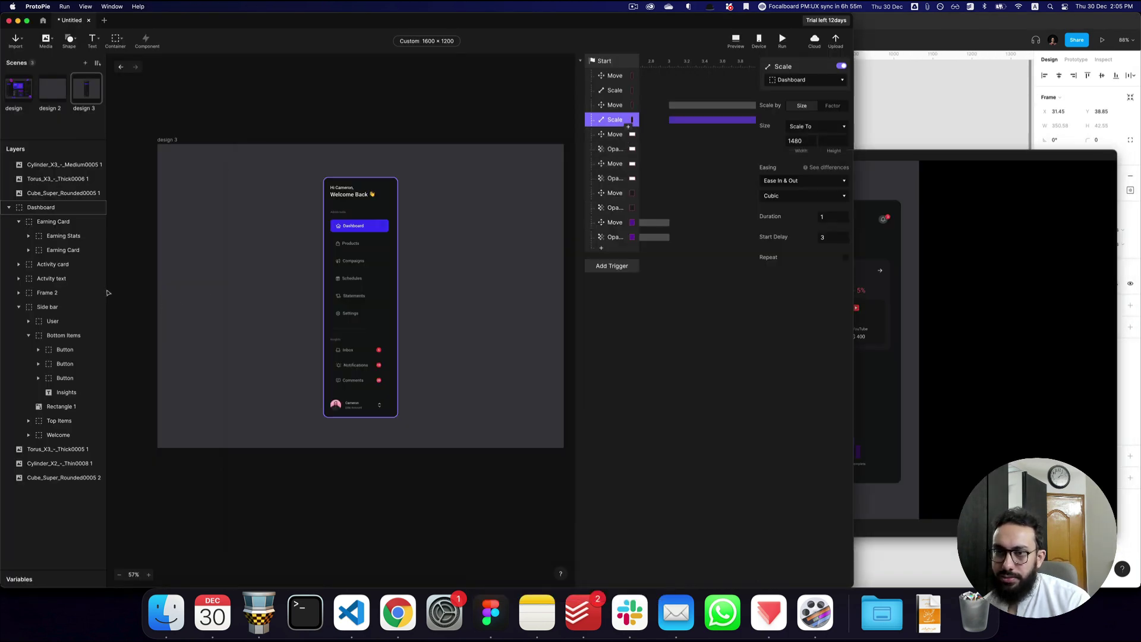
left_click(106, 292)
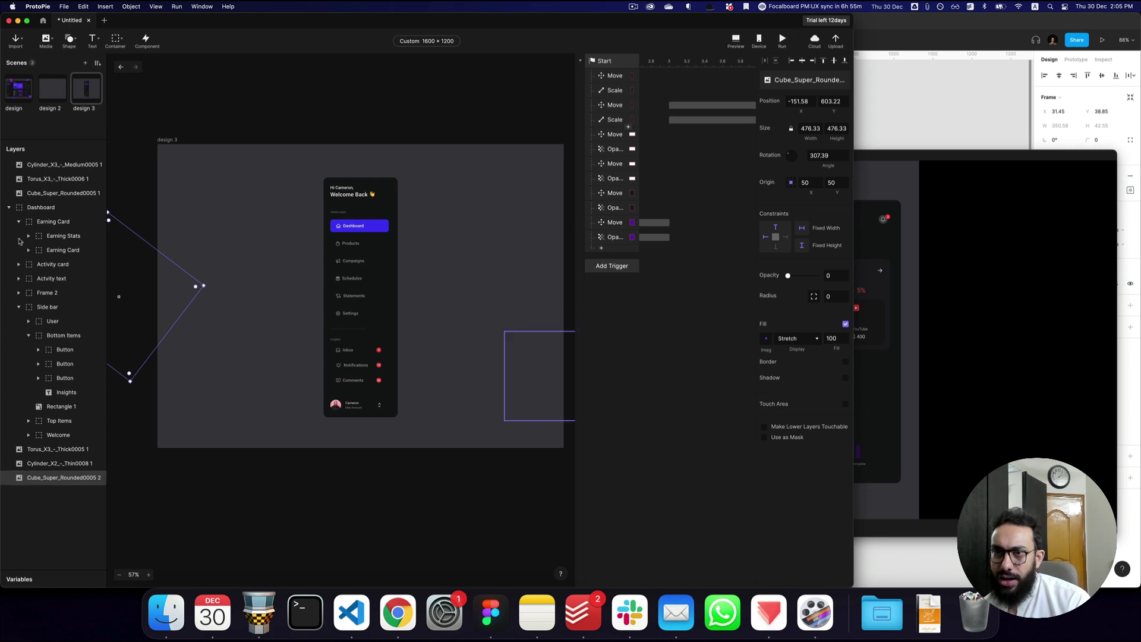
left_click(37, 296)
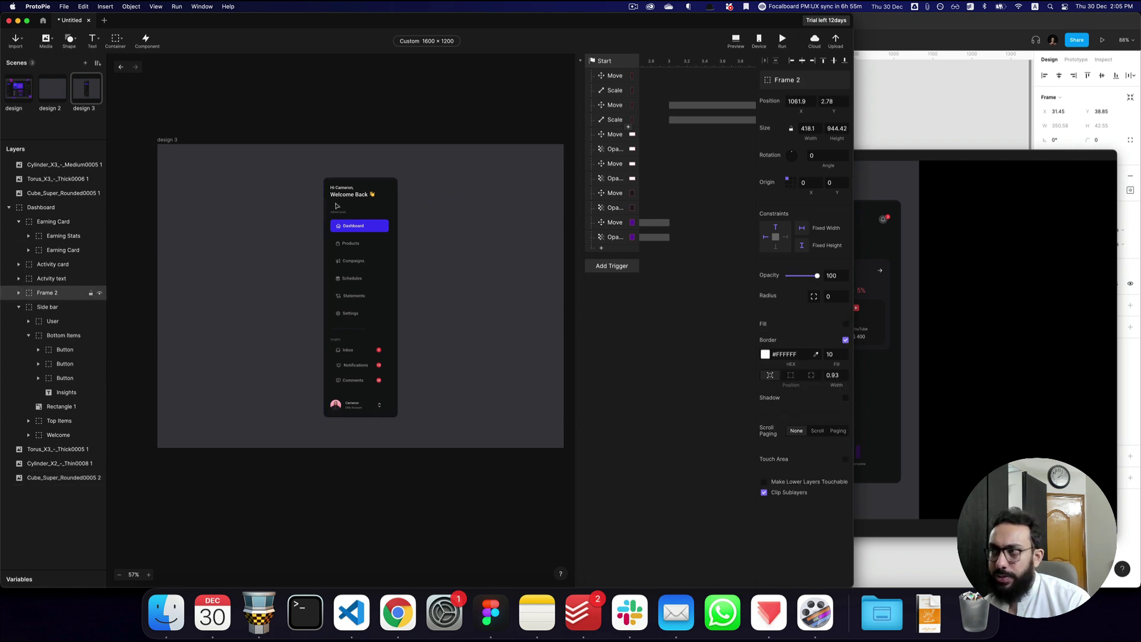
- Check when the second Dashboard Move and Scale end, and duplicate the Earning Stats Move and Opacity responses
left_click(693, 293)
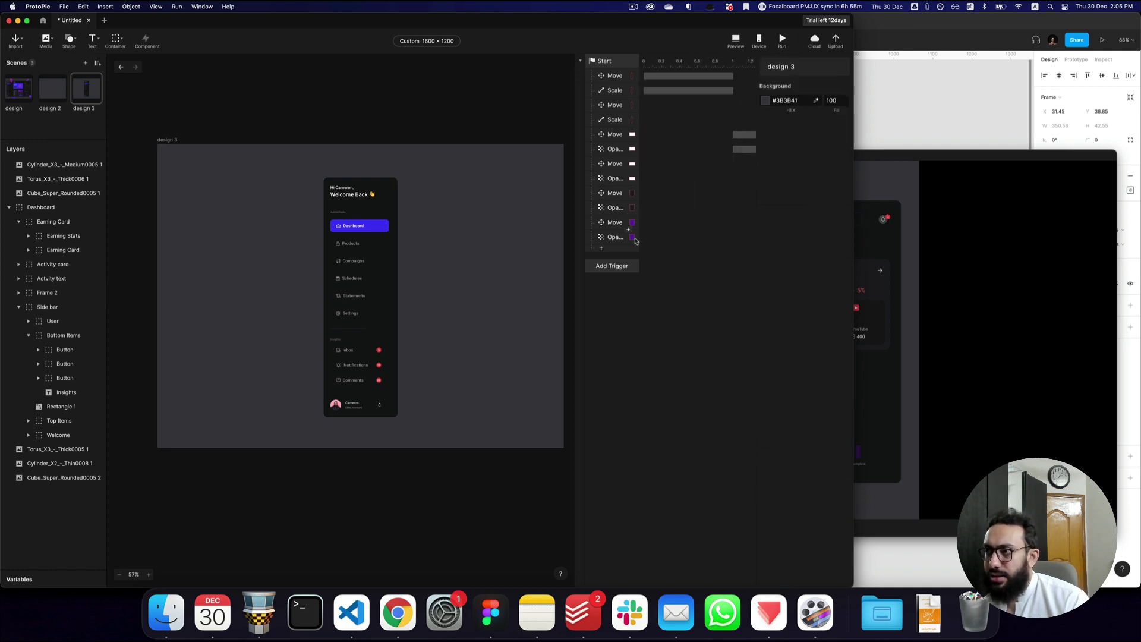
scroll(646, 214, "right", 10)
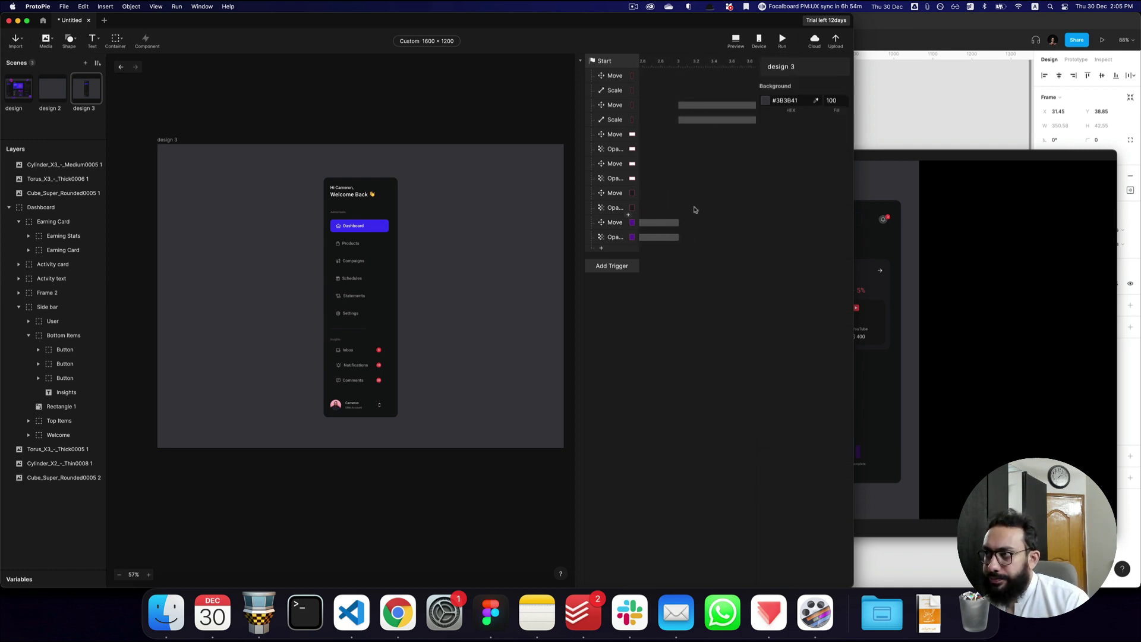
scroll(690, 178, "right", 2)
left_click(670, 109)
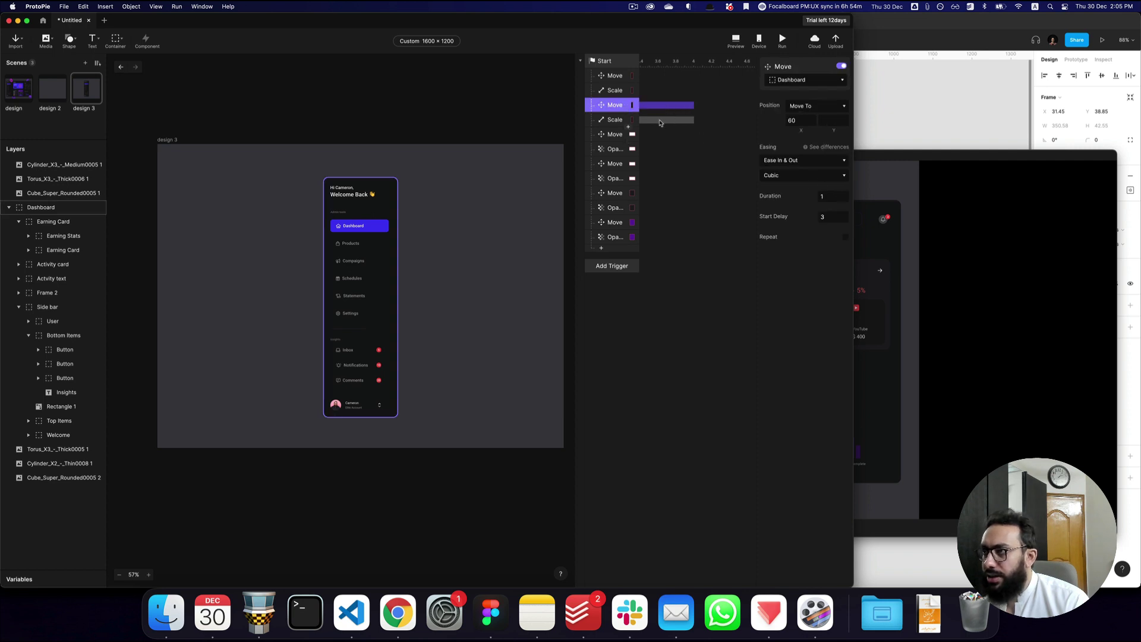
left_click(658, 120)
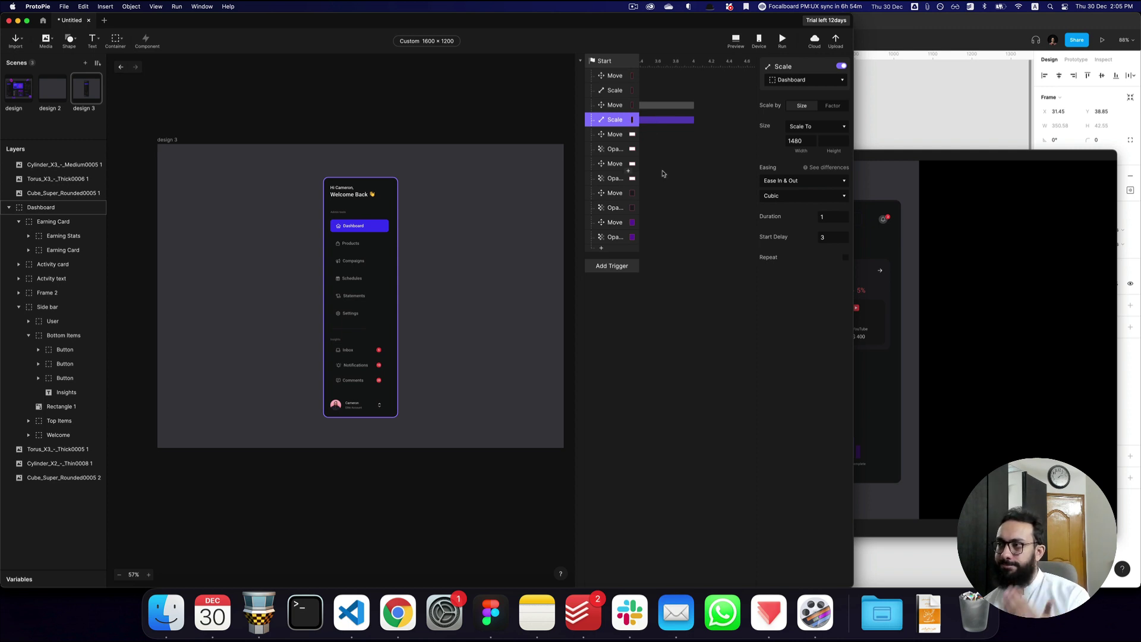
left_click(615, 224)
left_click(613, 237, "shift")
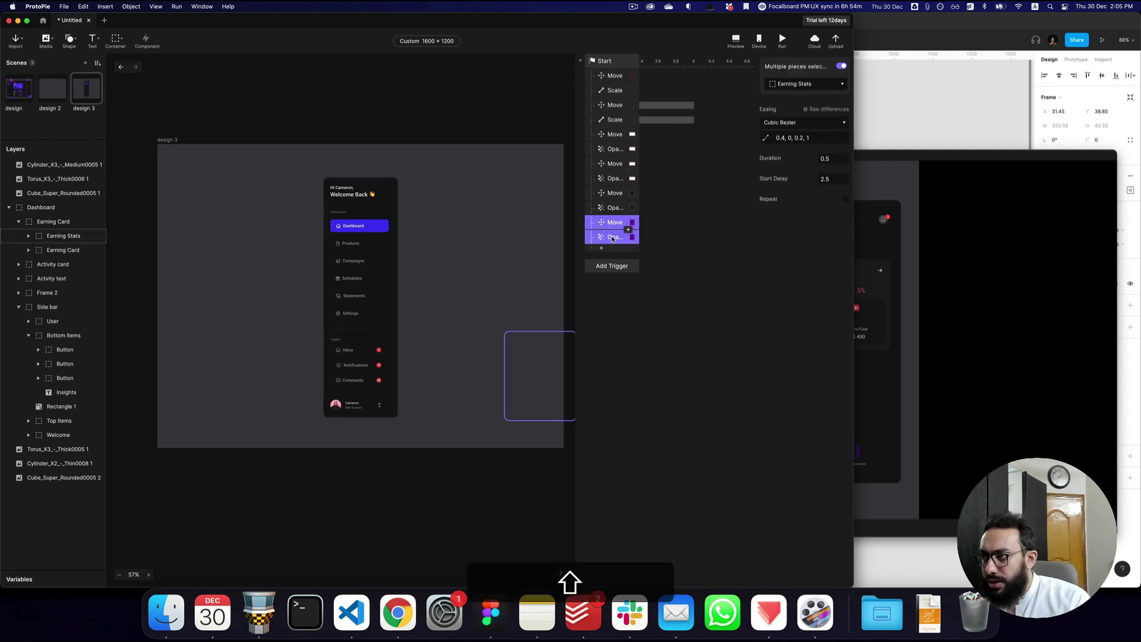
key("super+d")
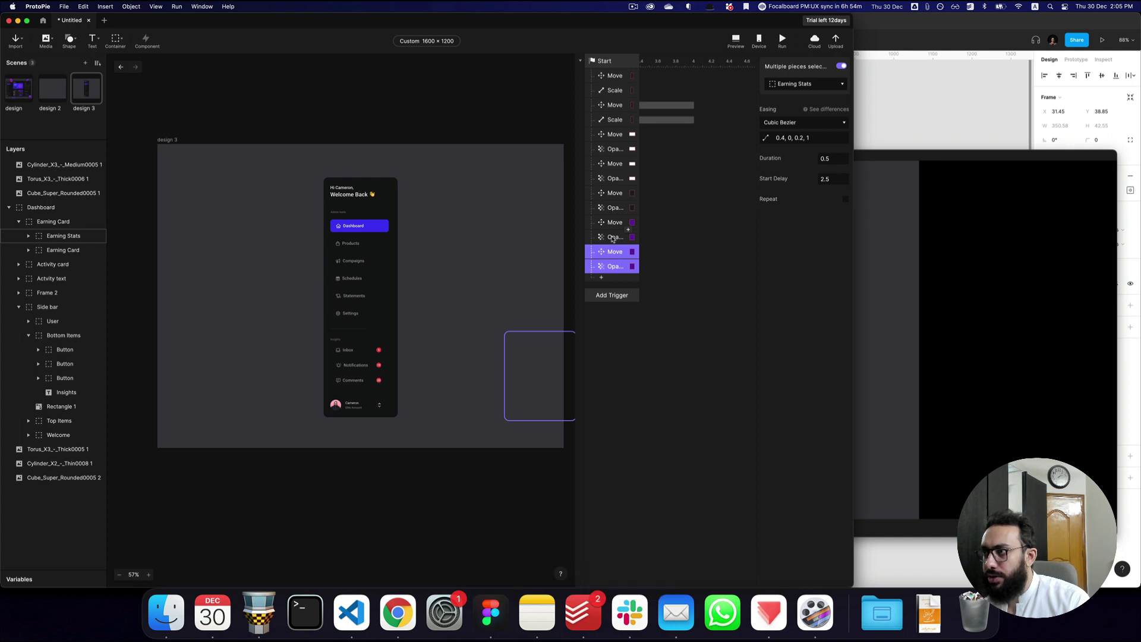
- Set the start delay of the duplicated Earning Stats Move and Opacity responses to 4
key("BackSpace")
key("BackSpace")
key("BackSpace")
type("4")
key("Return")
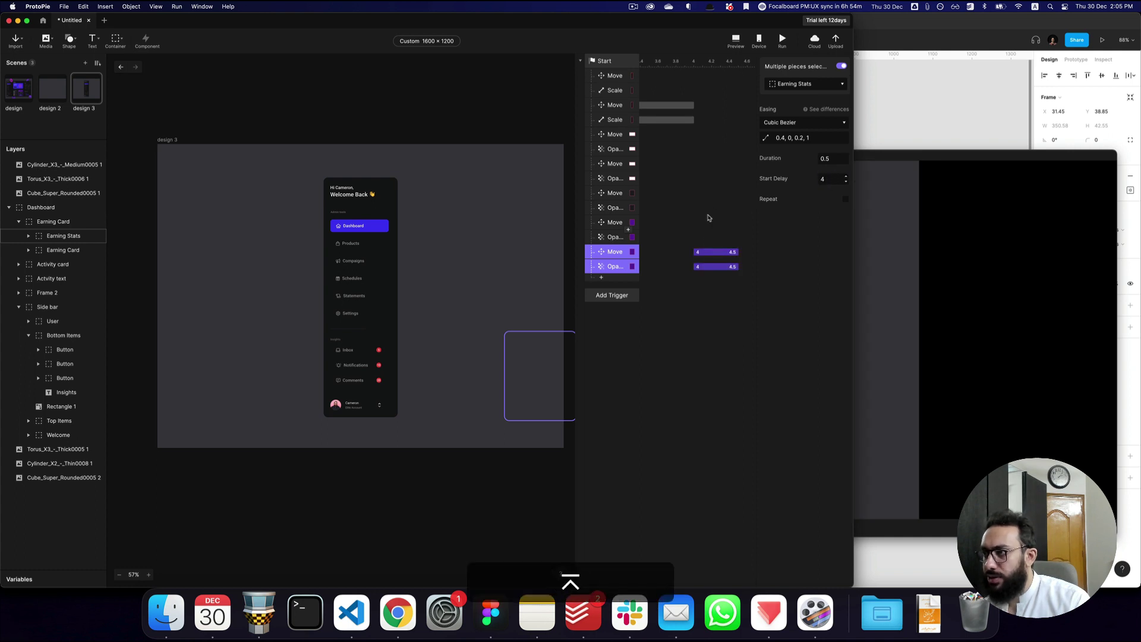
- Assign the duplicated Earning Stats Move and Opacity responses to the Header Item layer
left_click(828, 85)
type("header")
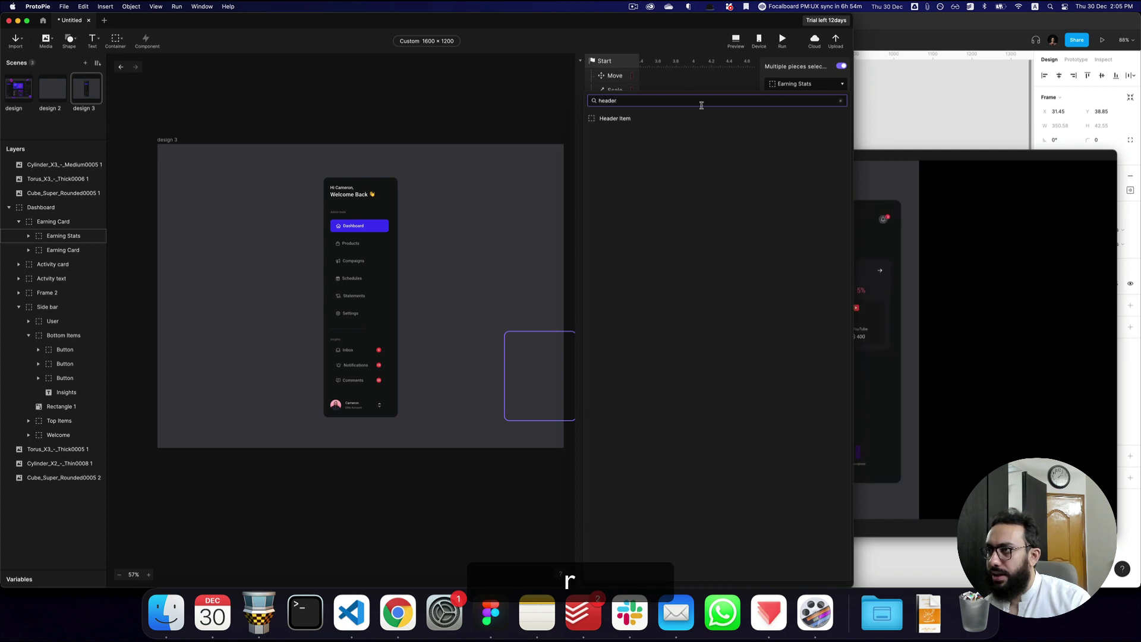
left_click(690, 118)
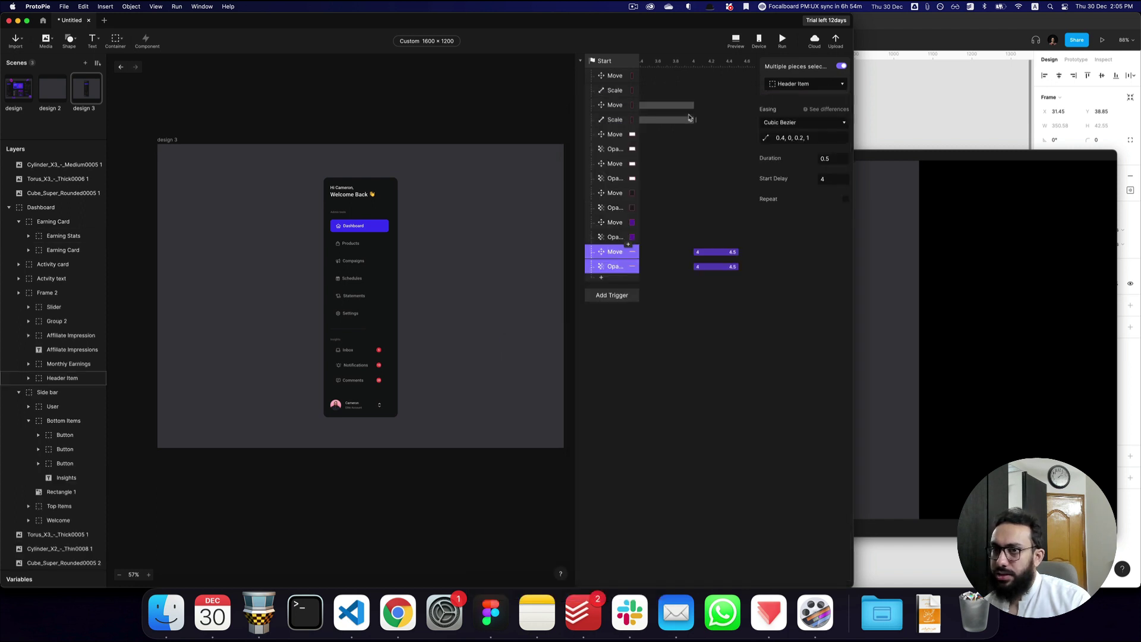
- Rename the Header Item layer in Frame 2 to Search Container
left_click(53, 379)
key("shift+super+r")
type("Search Contai")
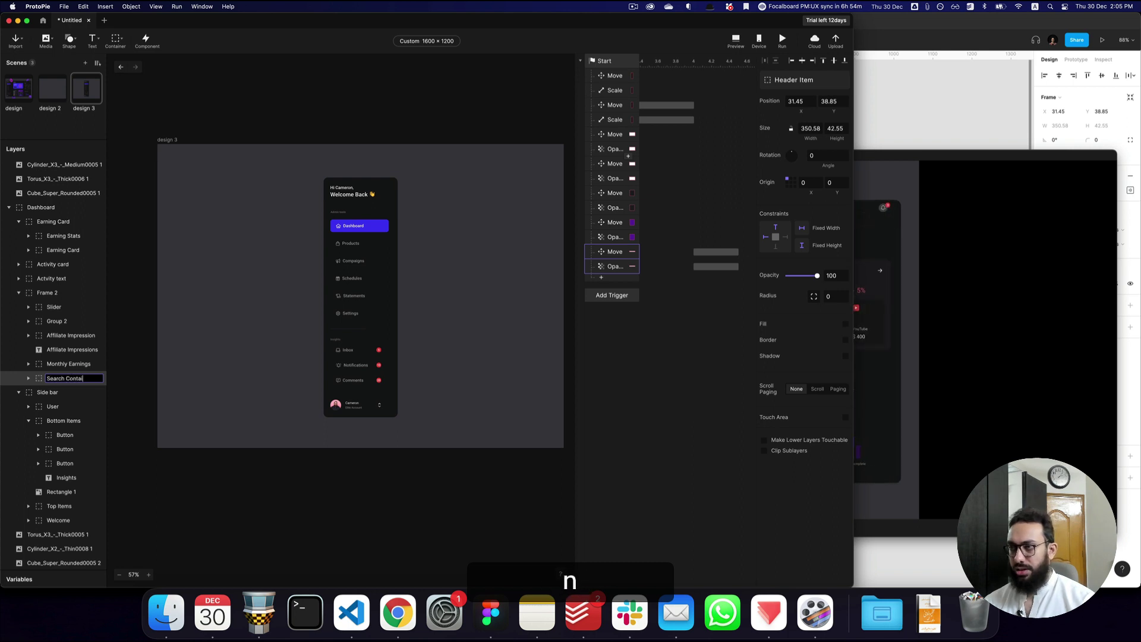
type("ner")
key("Return")
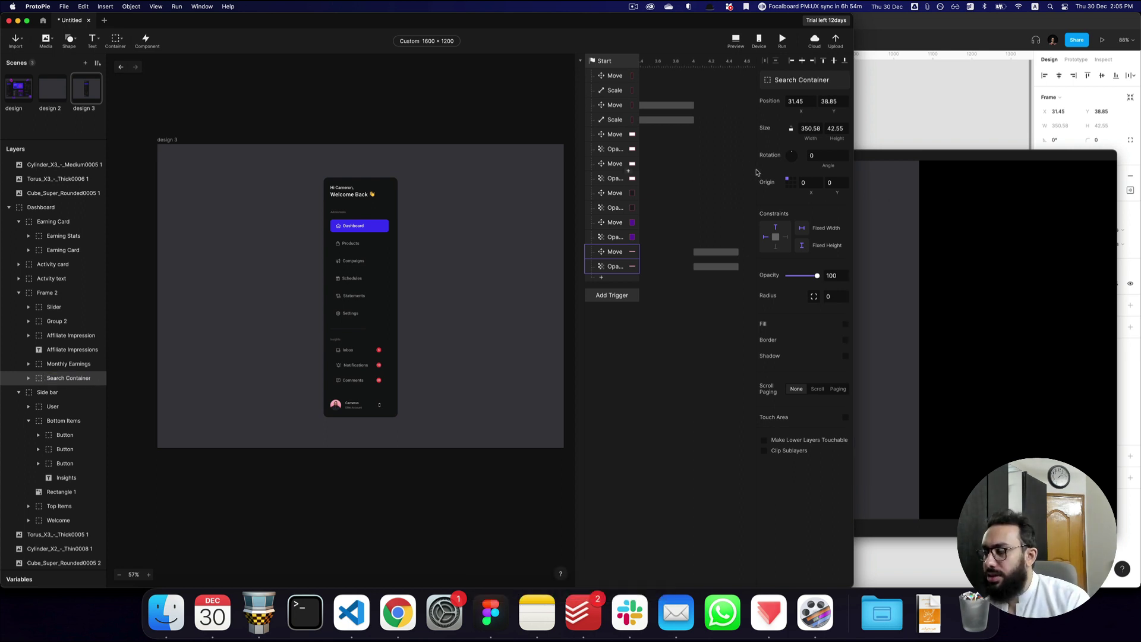
- Set the Search Container's initial opacity to 0 and its Y position to 39+60
key("0")
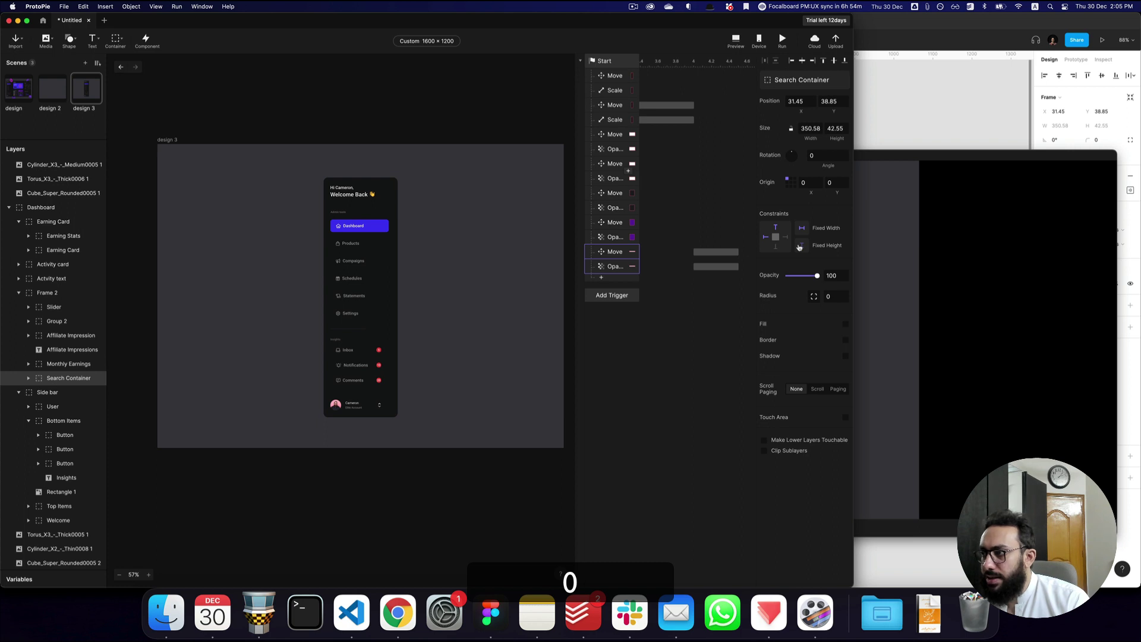
key("0")
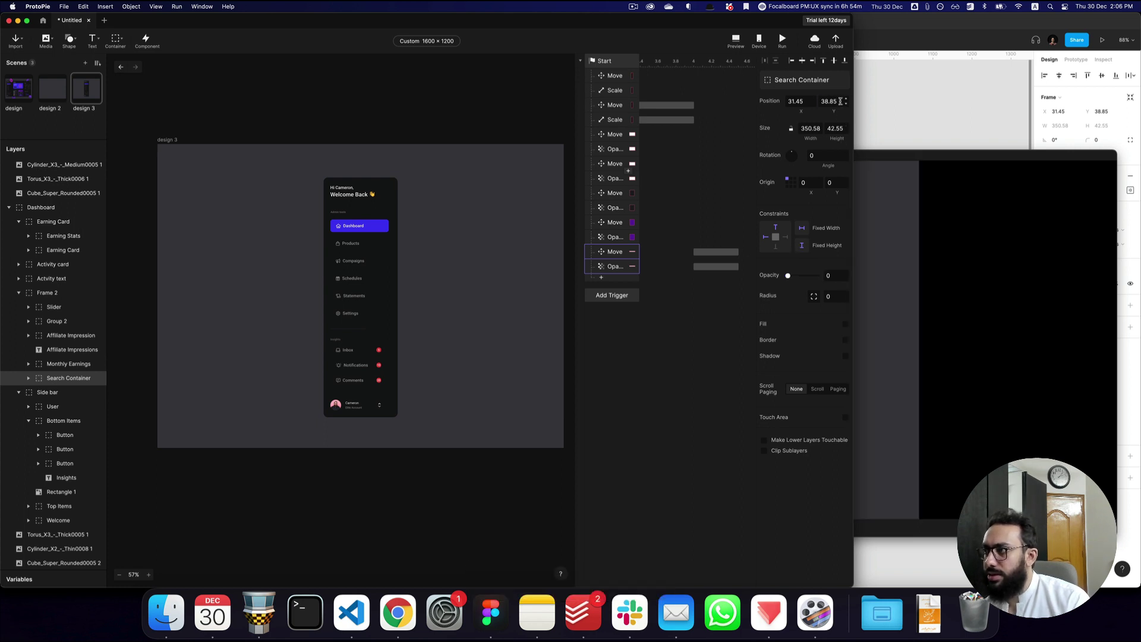
key("super")
key("super+a")
type("39+60")
key("Return")
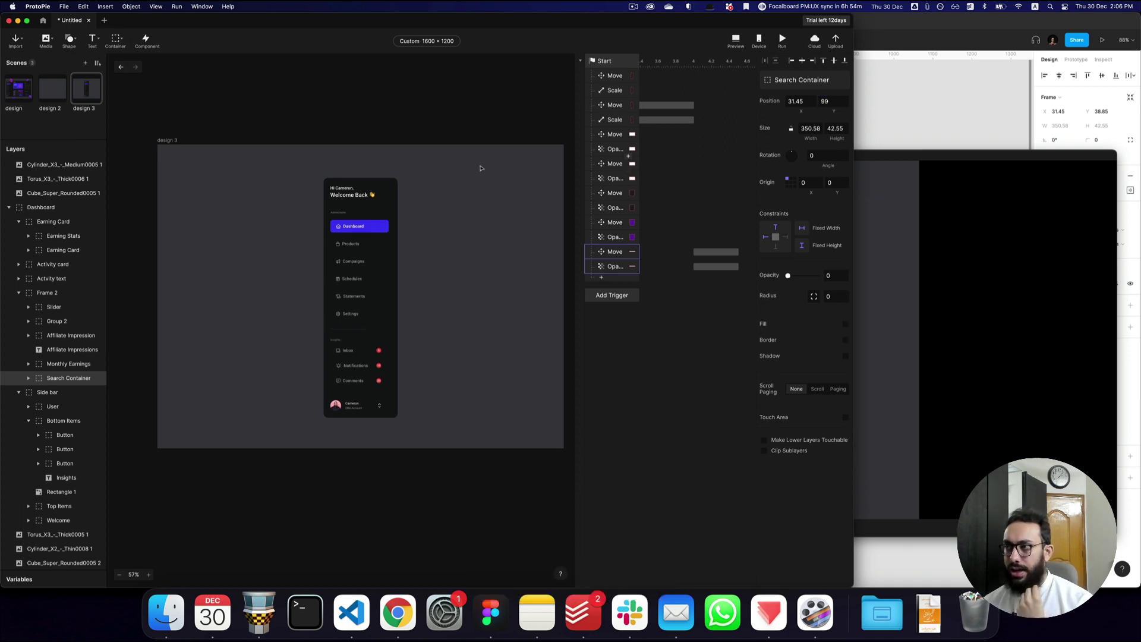
- Set the Search Container Move response's Y target to 39 and check the animation in the preview
left_click(716, 254)
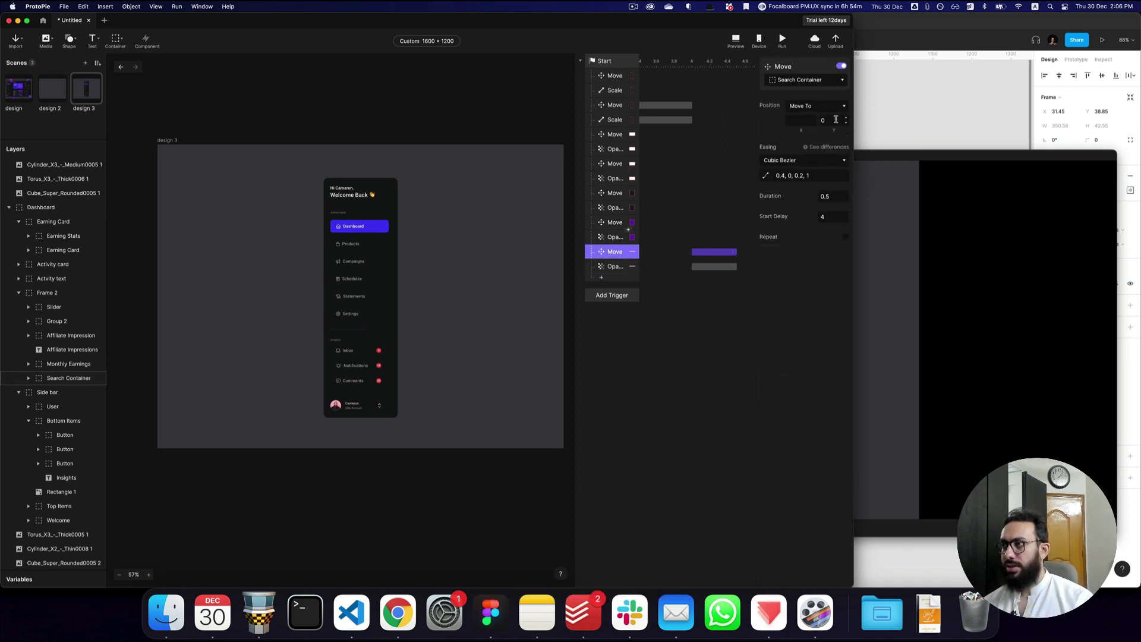
key("super+BackSpace")
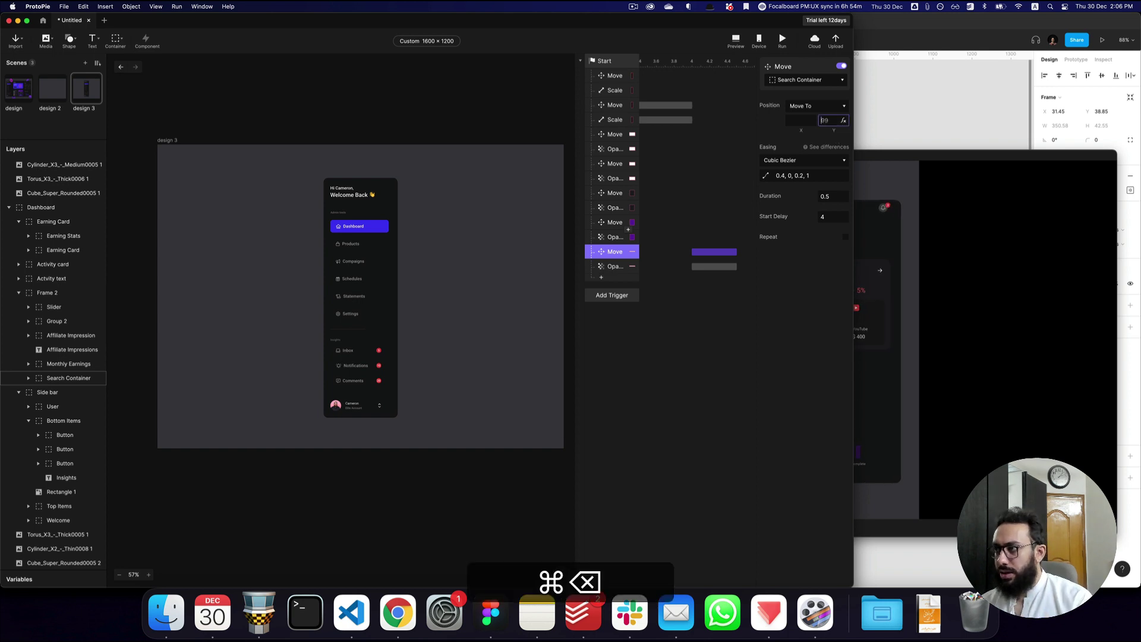
type("9")
key("Return")
left_click(1009, 279)
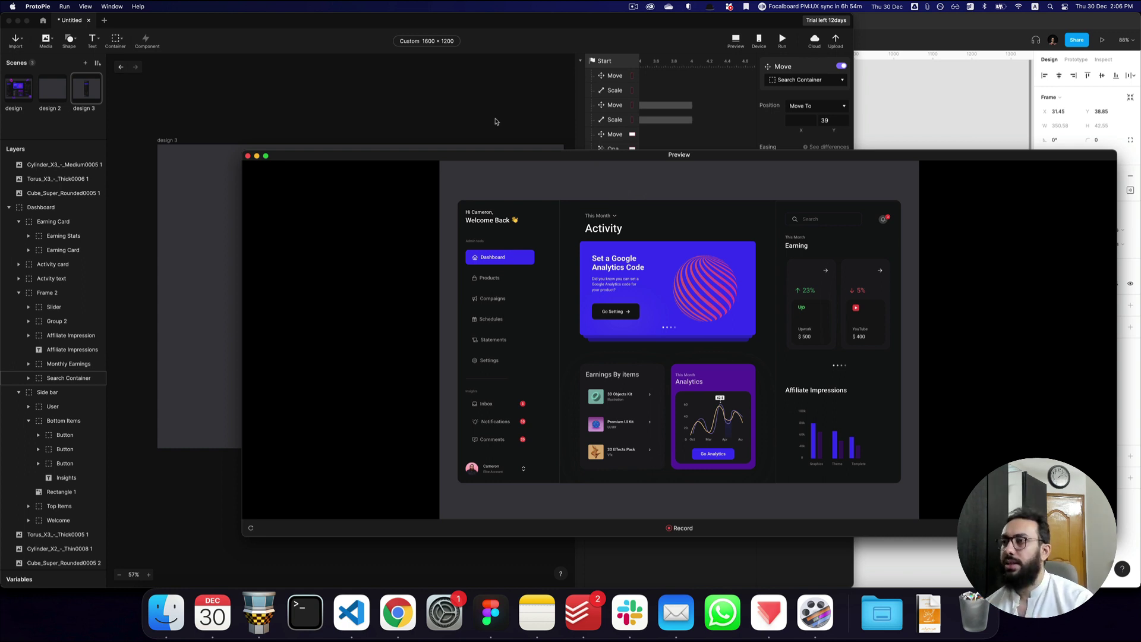
- Identify the Earning heading's layer in Figma and check its spacing above the monthly earnings cards
left_click(68, 363)
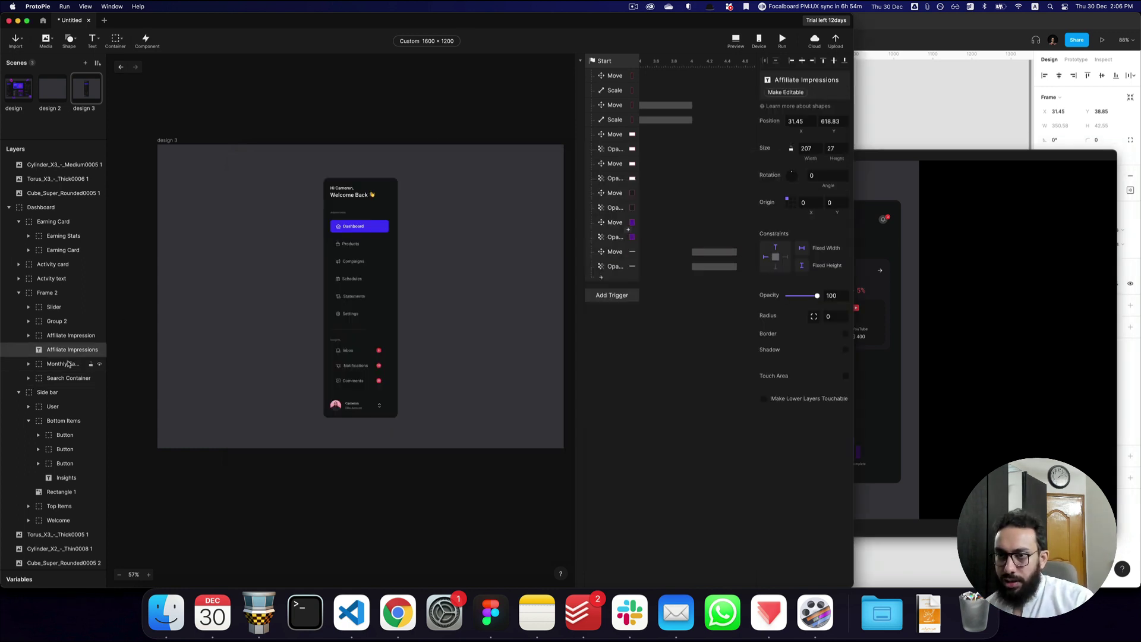
left_click(67, 364)
key("super+Tab")
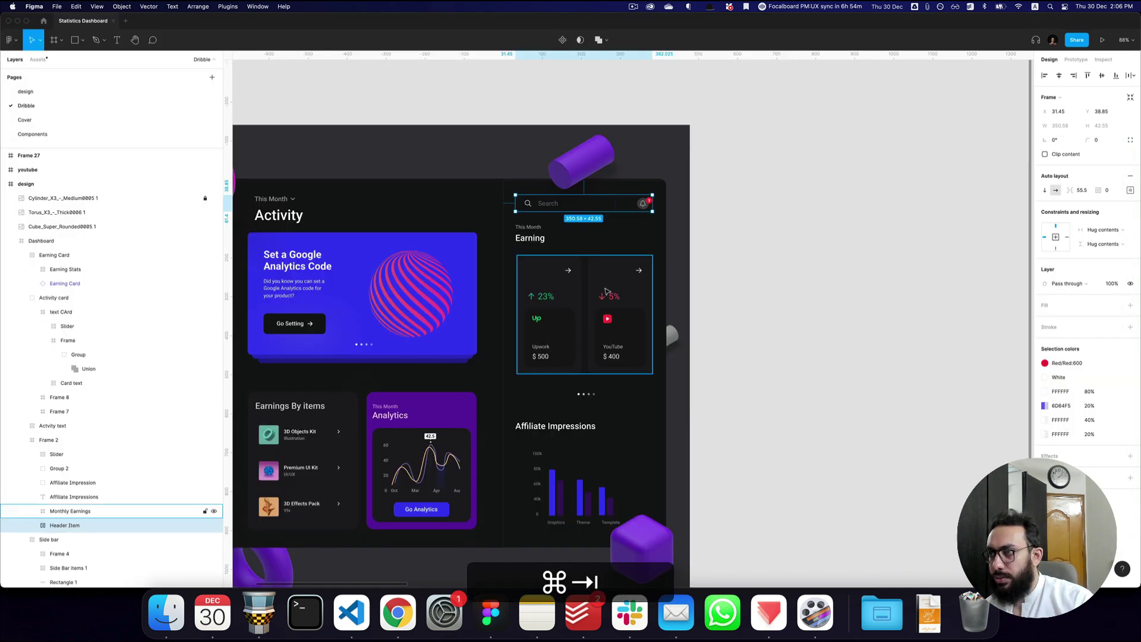
left_click(538, 239)
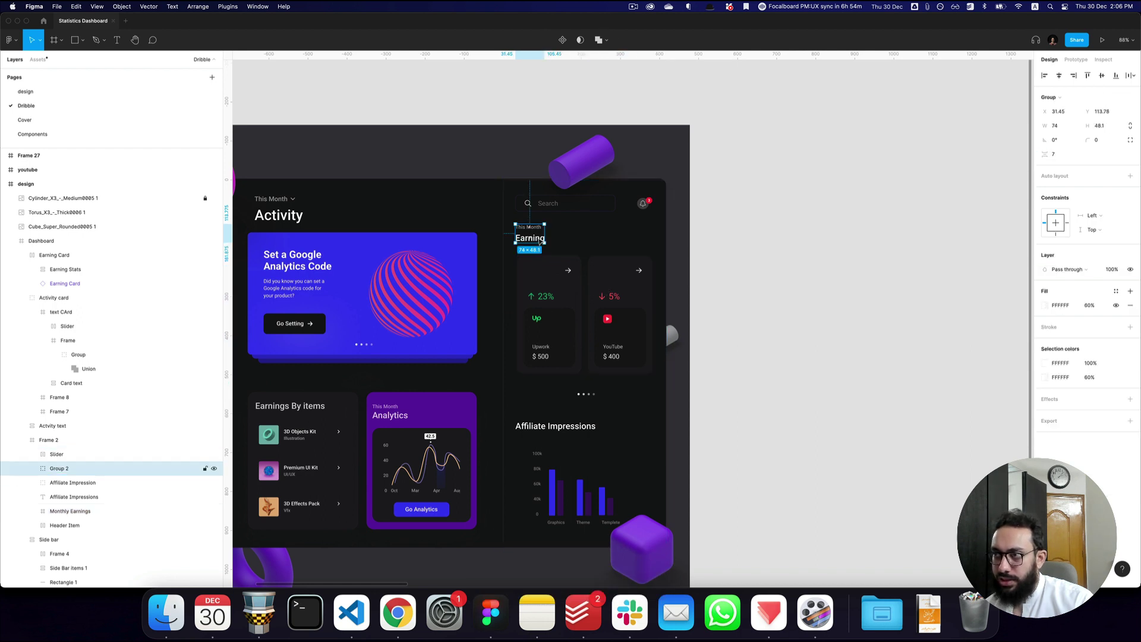
key("shift")
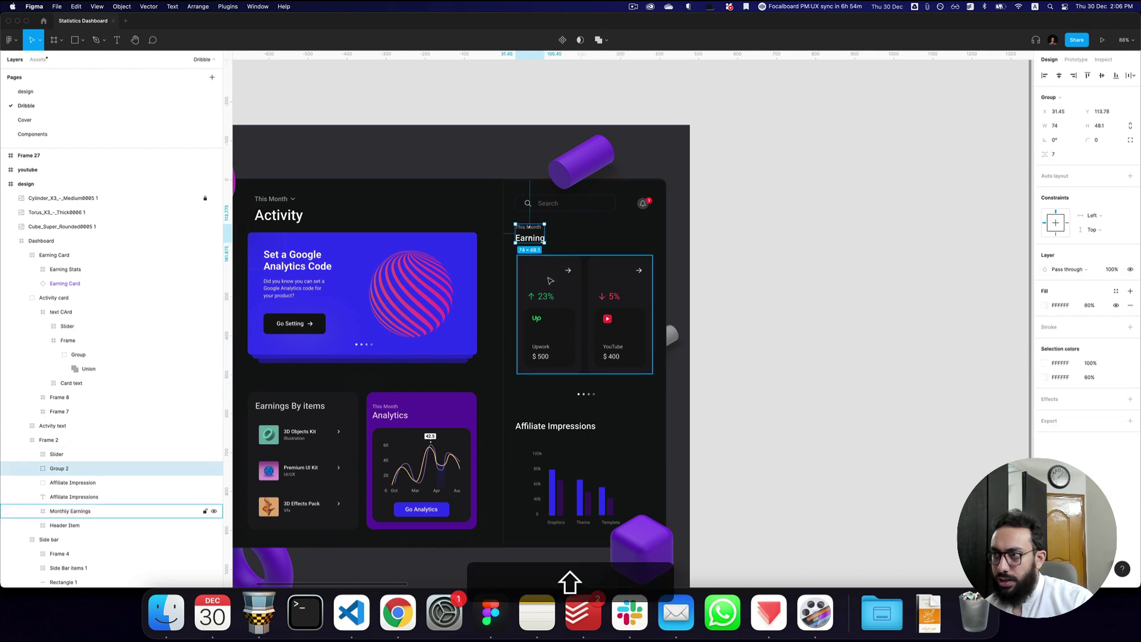
key("alt")
key("alt+super+Tab")
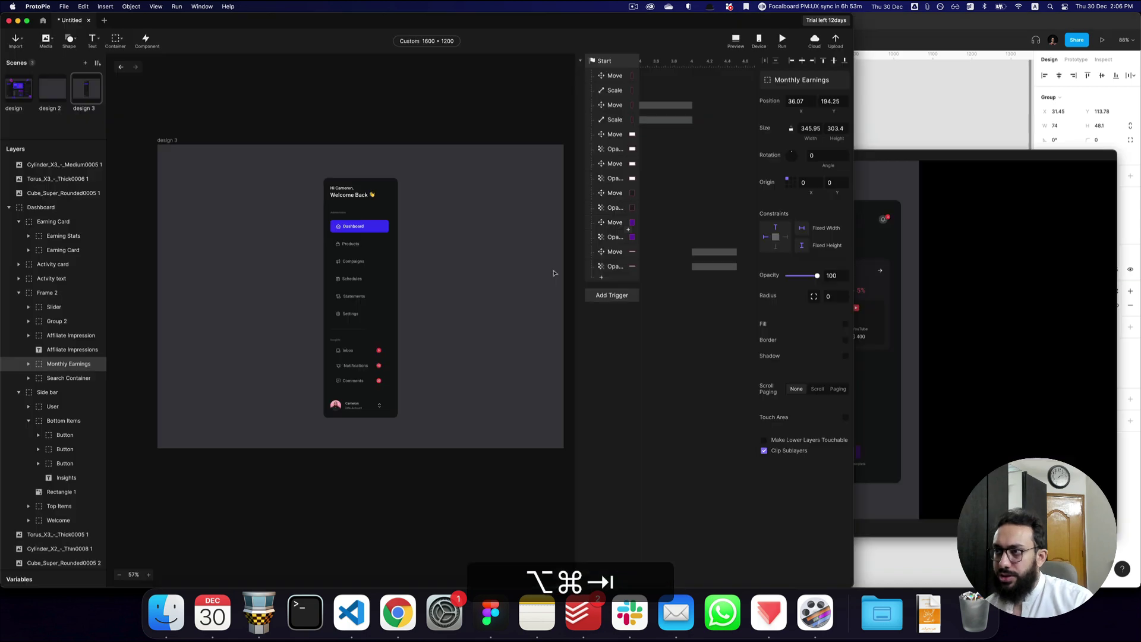
- Move the Earning heading's Group 2 layer into the Monthly Earnings container in ProtoPie
left_click(28, 365)
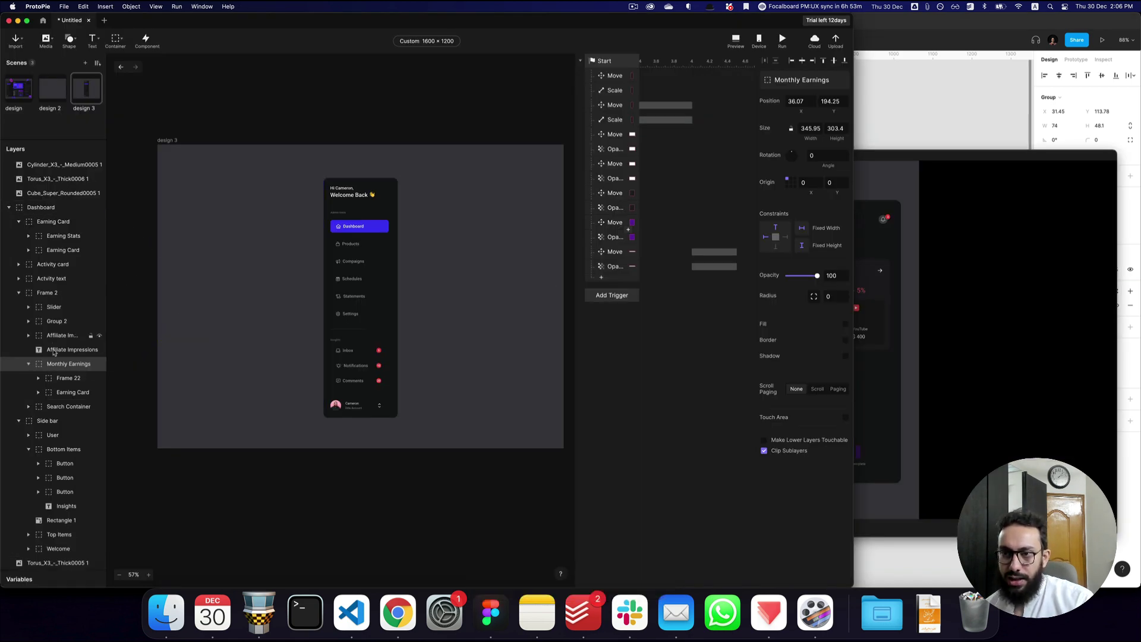
key("super+Tab")
key("super+Tab")
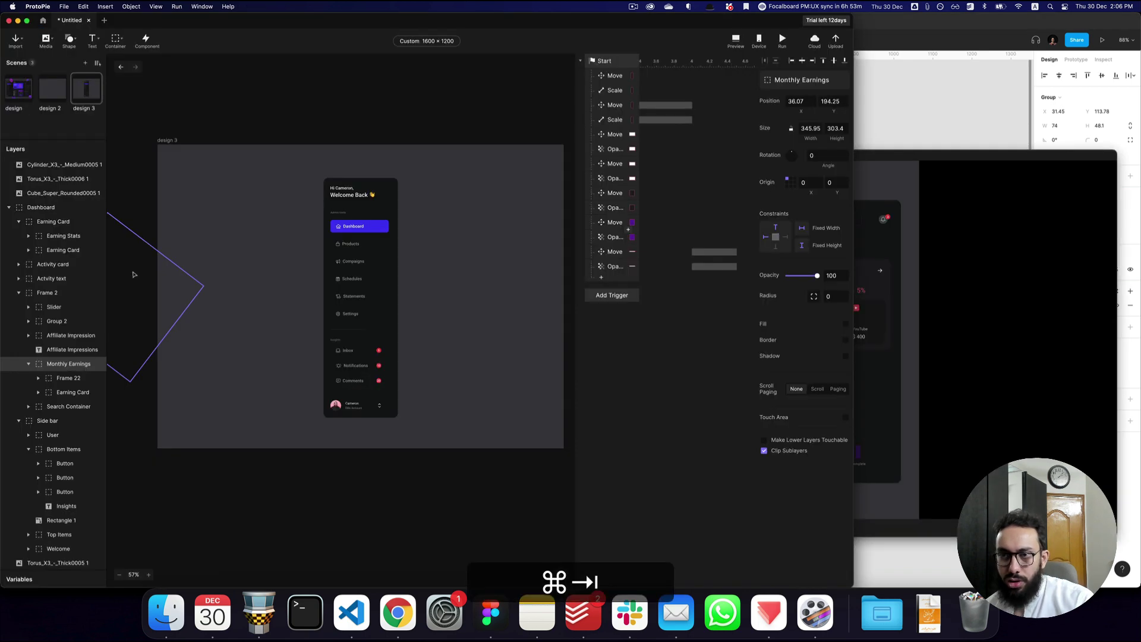
left_click(48, 322)
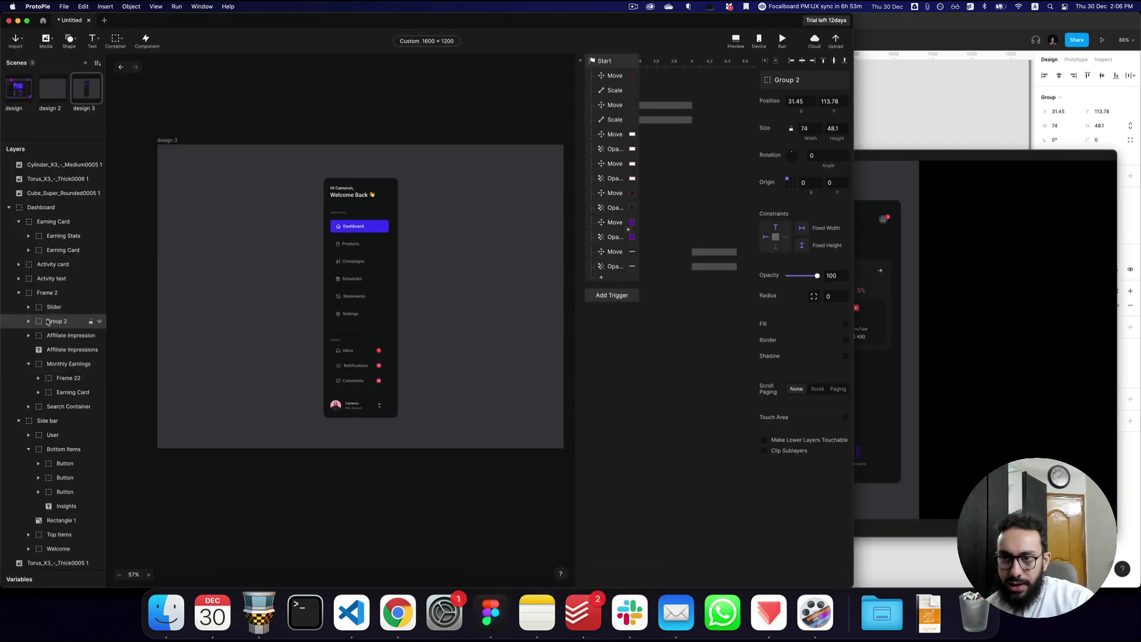
left_click(73, 364)
- Measure the gap between heading and cards in Figma, and try a Y position of -32 for Group 2 in ProtoPie
key("super+Tab")
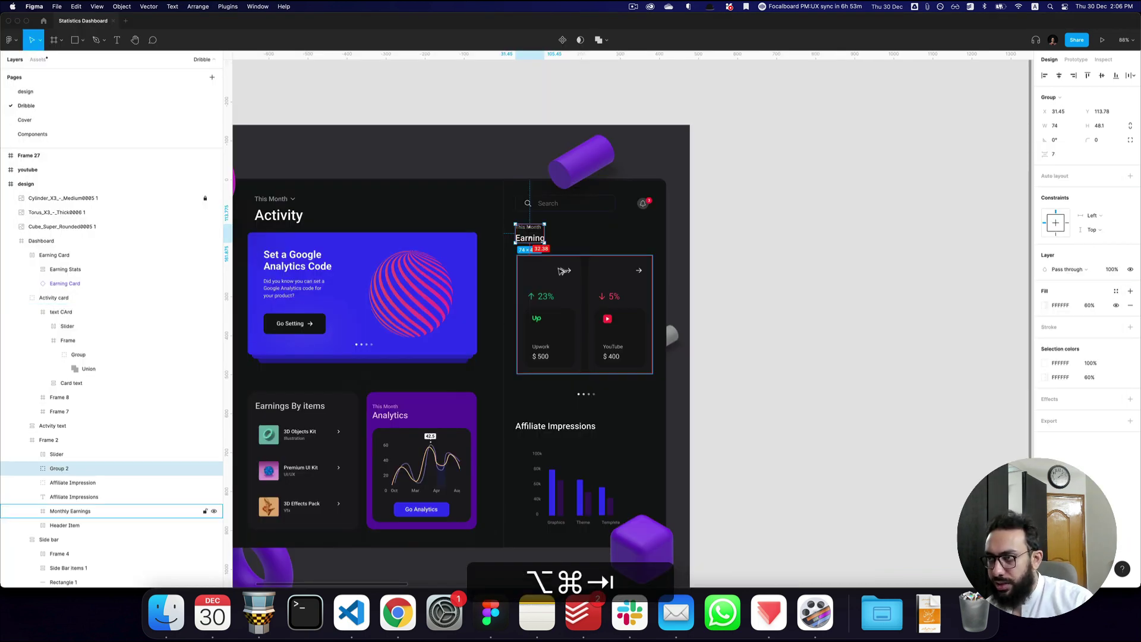
key("super+Tab")
left_click(832, 101)
key("super+a")
key("Return")
left_click(976, 239)
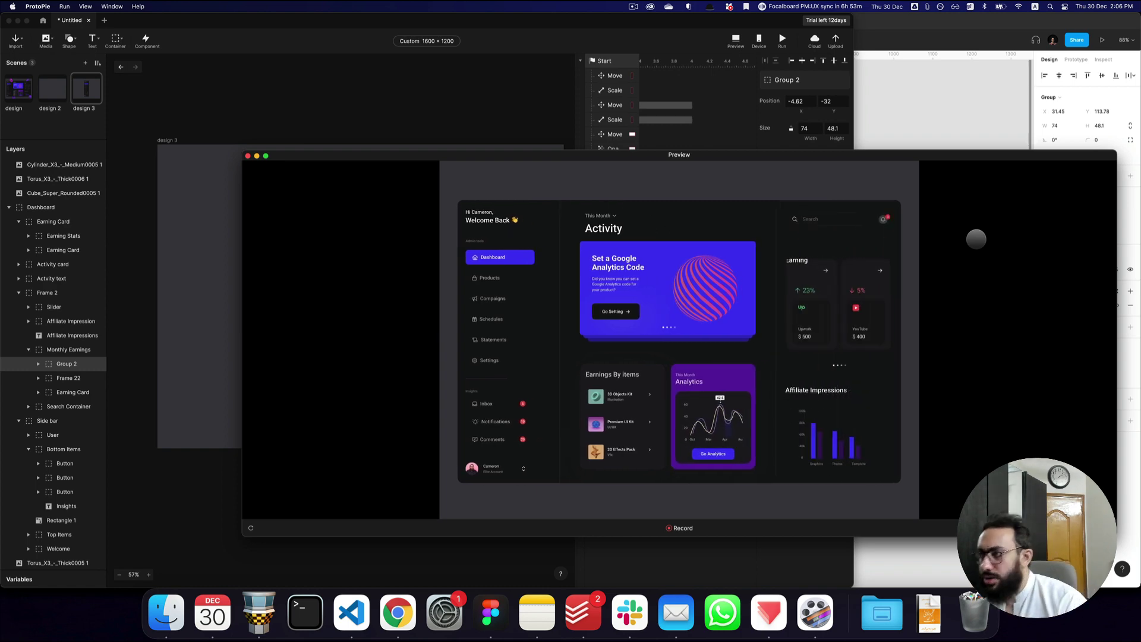
- Turn off clipping of sublayers for the Monthly Earnings container and check the heading in the preview
key("super+Tab")
key("super+Tab")
key("super+Tab")
left_click(769, 613)
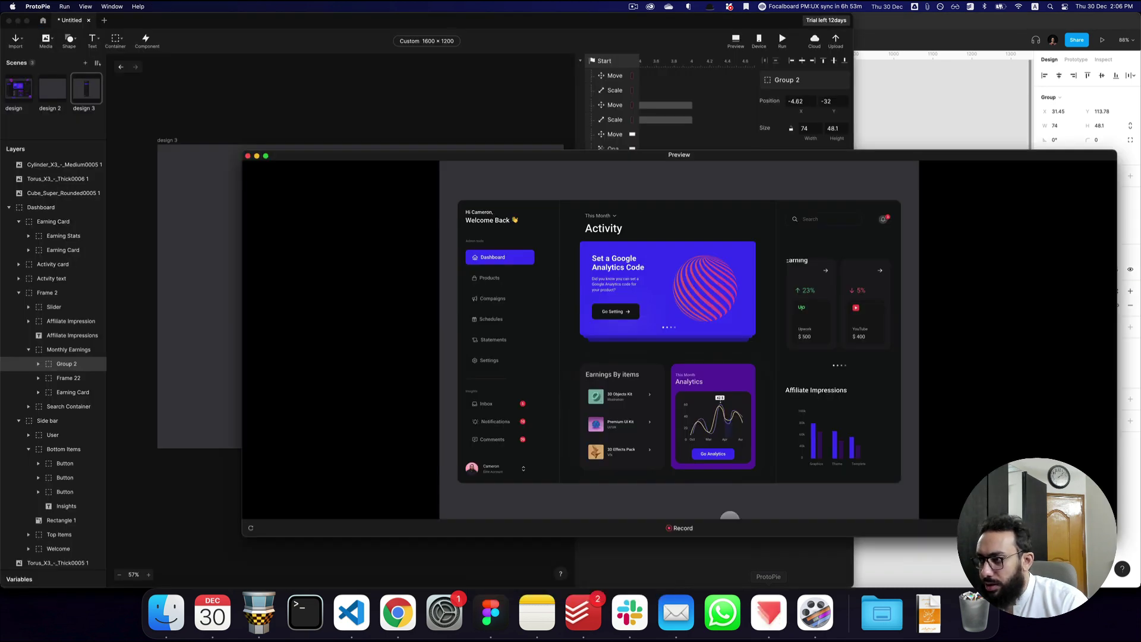
left_click(147, 265)
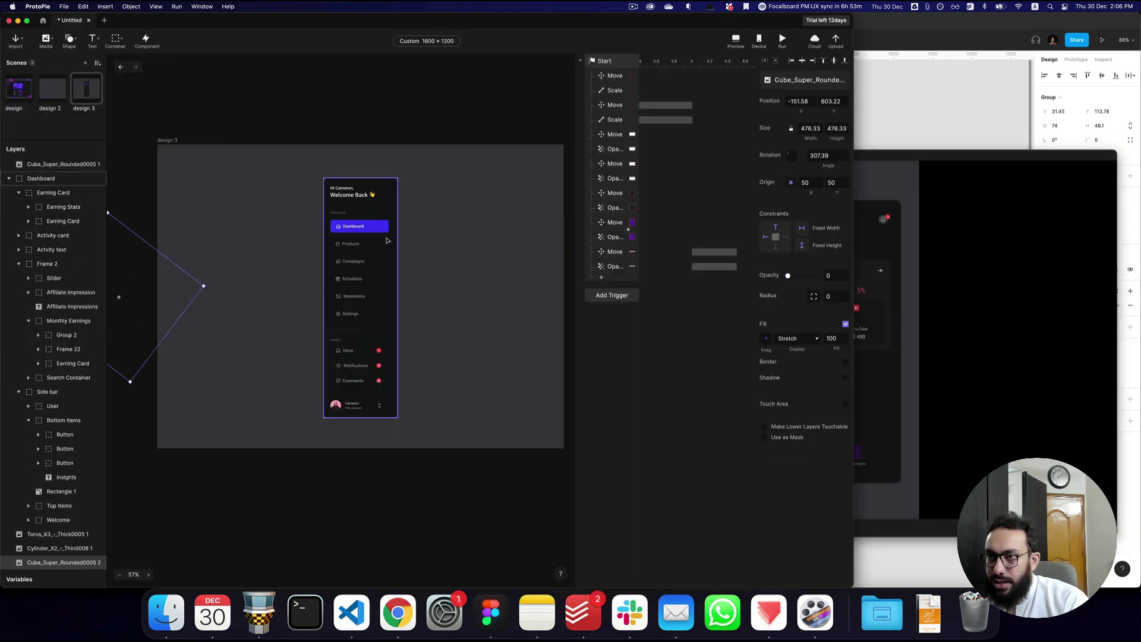
left_click(65, 321)
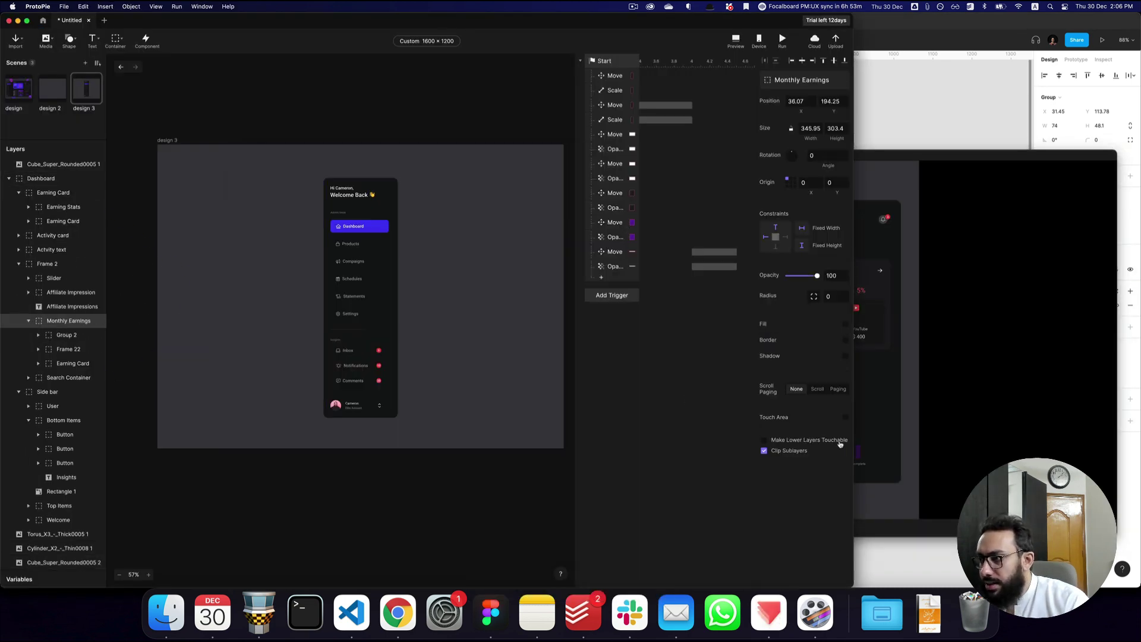
left_click(936, 397)
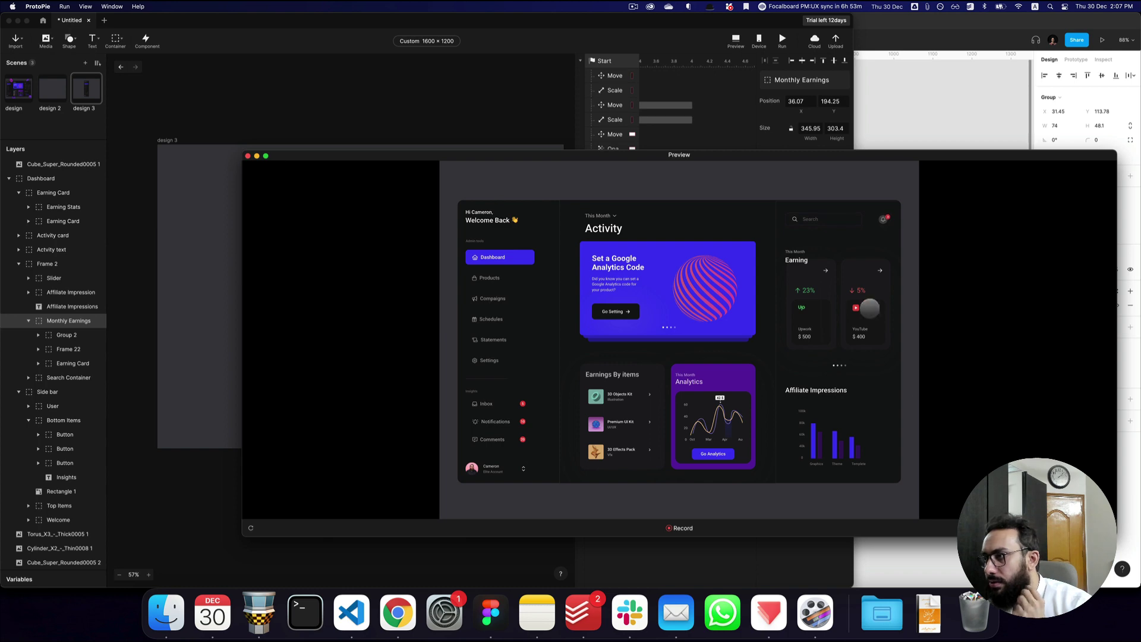
- Set Group 2's Y position inside Monthly Earnings to -80 and check the heading's placement in the preview
key("super+Tab")
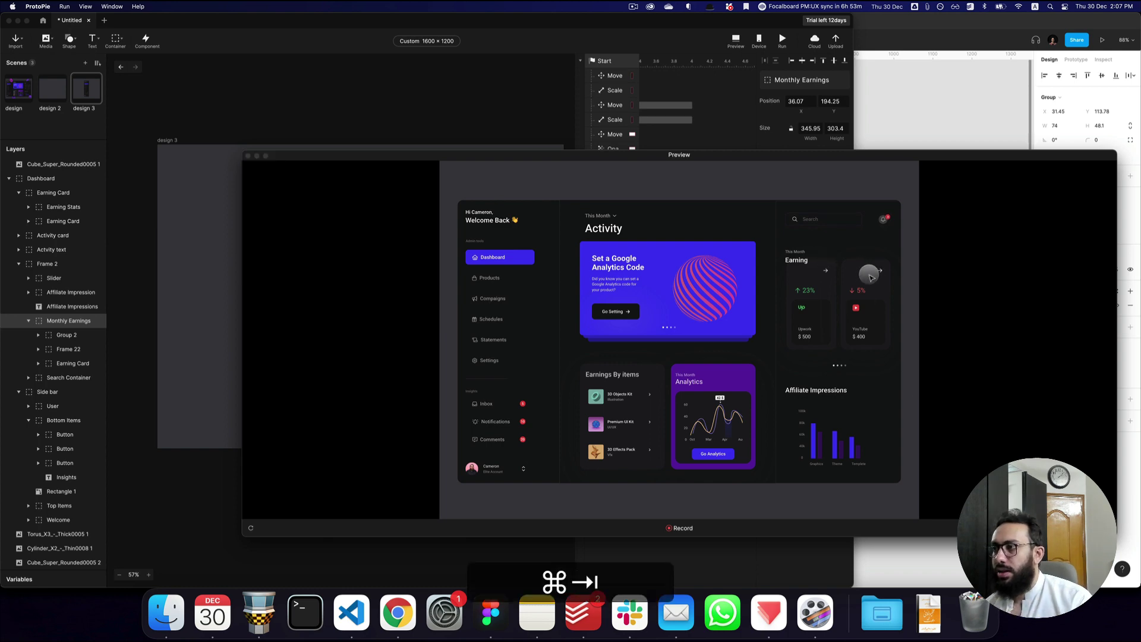
key("super+Tab")
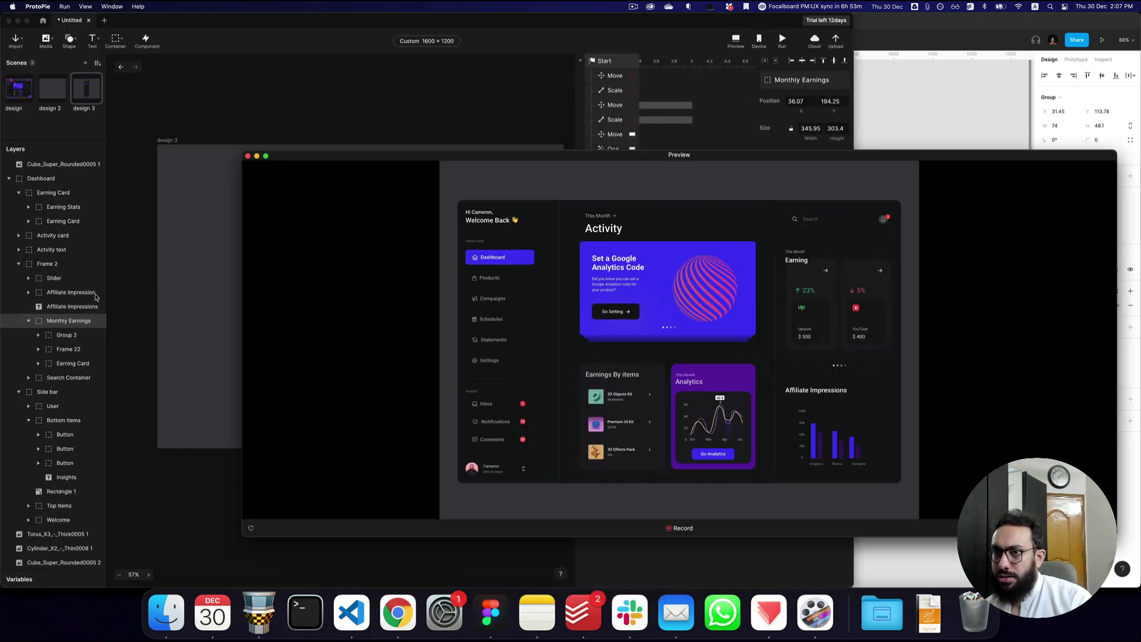
left_click(70, 334)
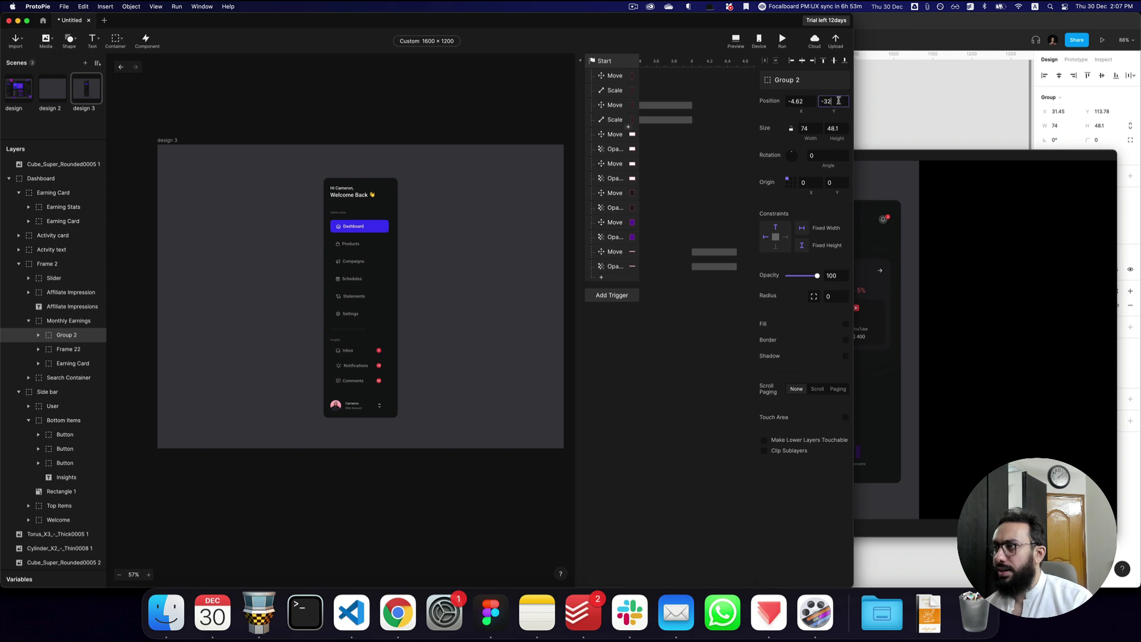
key("super+a")
type("-80")
key("Return")
left_click(998, 224)
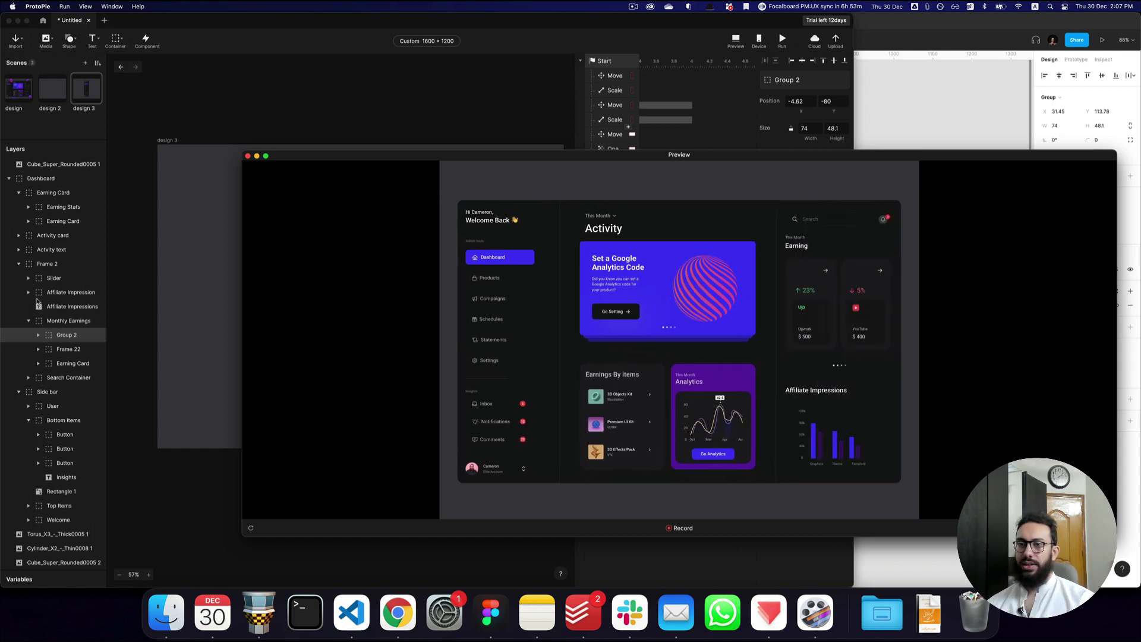
- Duplicate the Search Container's Move and Opacity responses and set the copies' start delay to 4.5
left_click(64, 334)
left_click(70, 322)
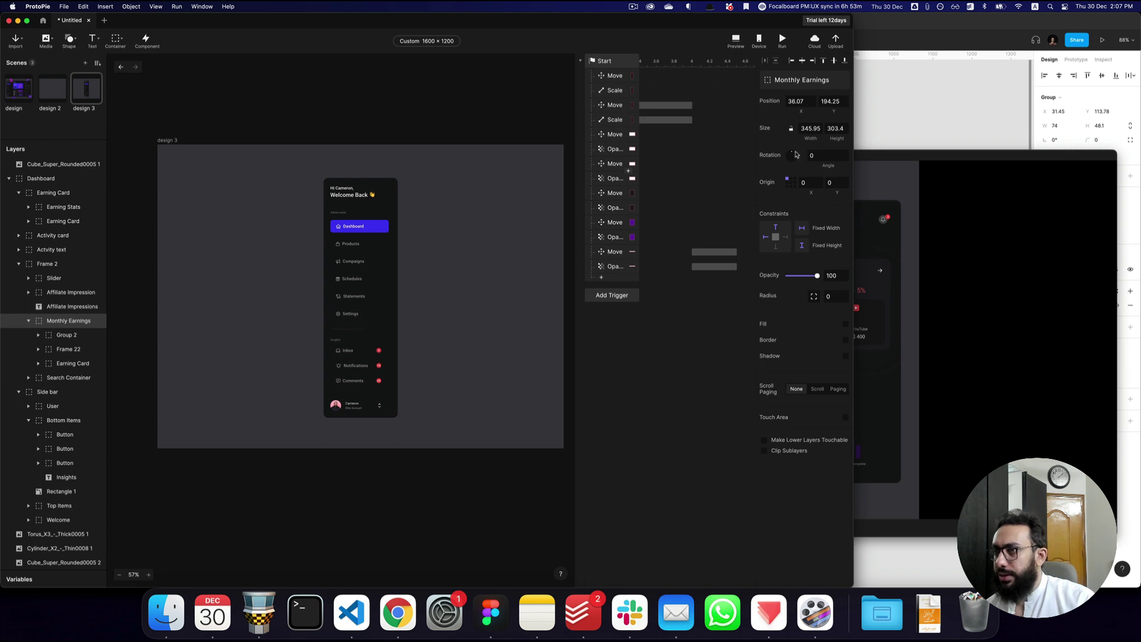
scroll(723, 251, "right", 2)
left_click(706, 266)
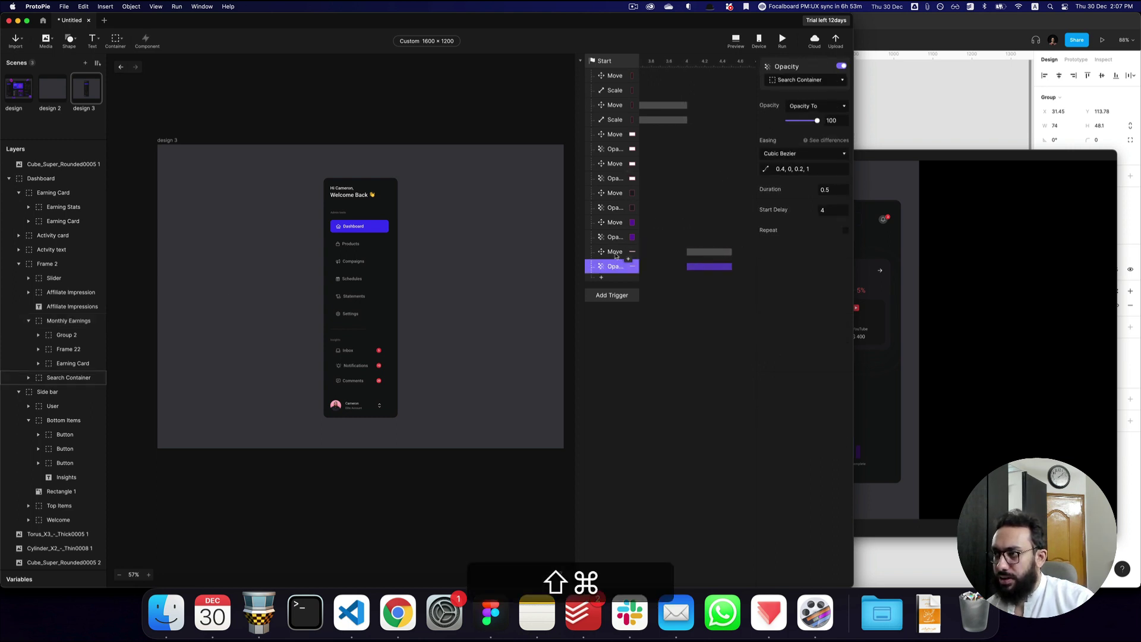
left_click(616, 256, "shift+super")
key("shift+super+d")
key("super+d")
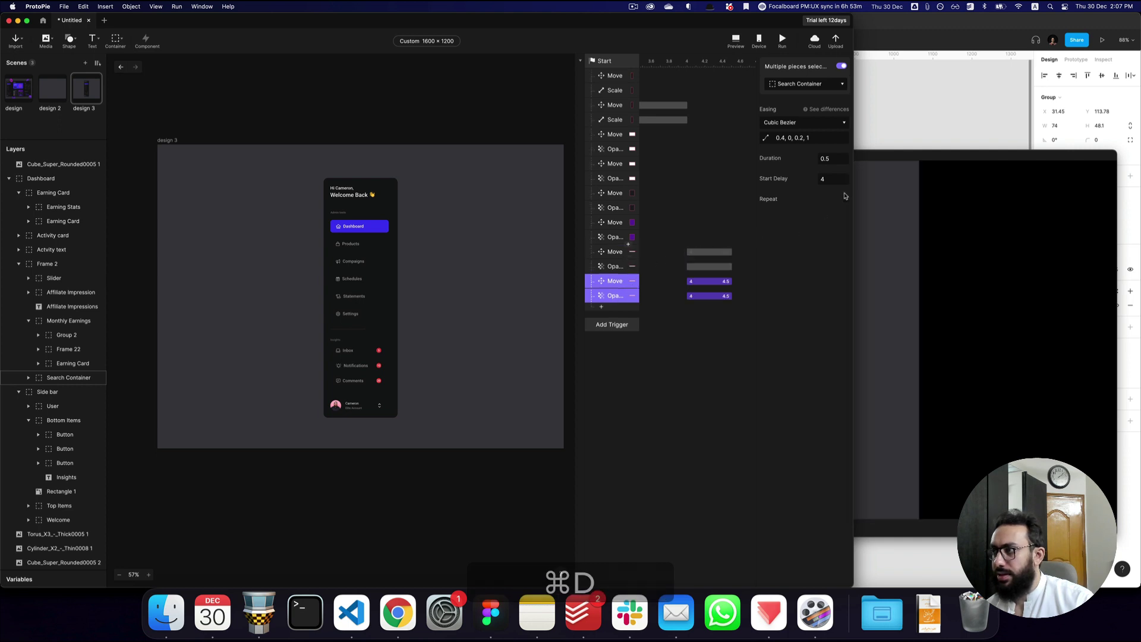
type(".5")
key("Return")
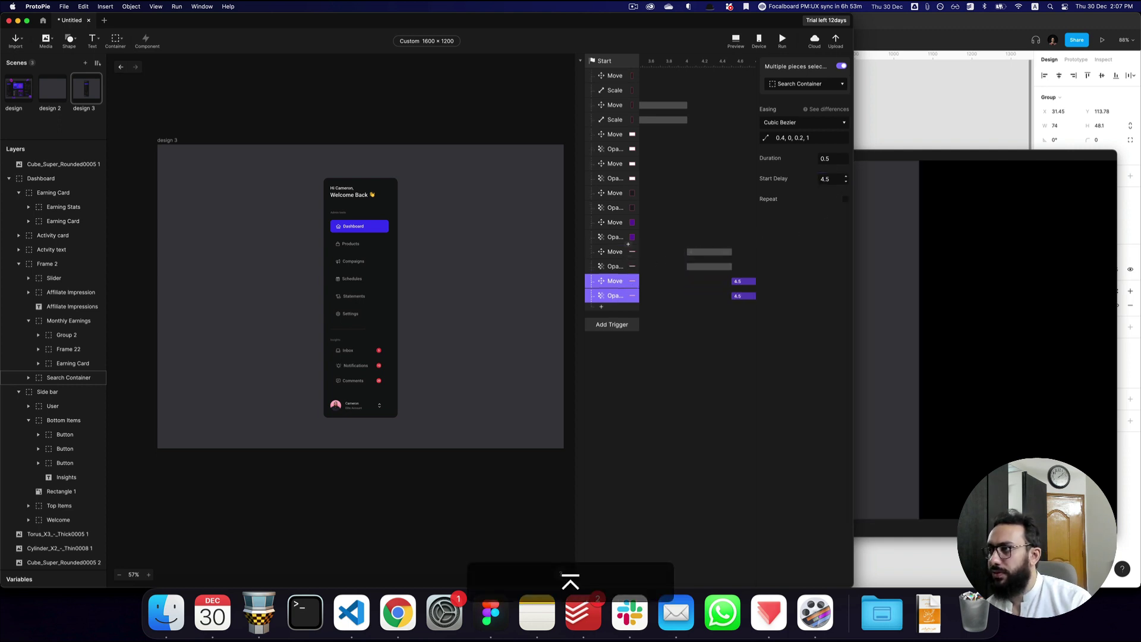
- Retarget the duplicated Move and Opacity responses with the 4.5 start delay to the Monthly Earnings layer
scroll(670, 206, "right", 3)
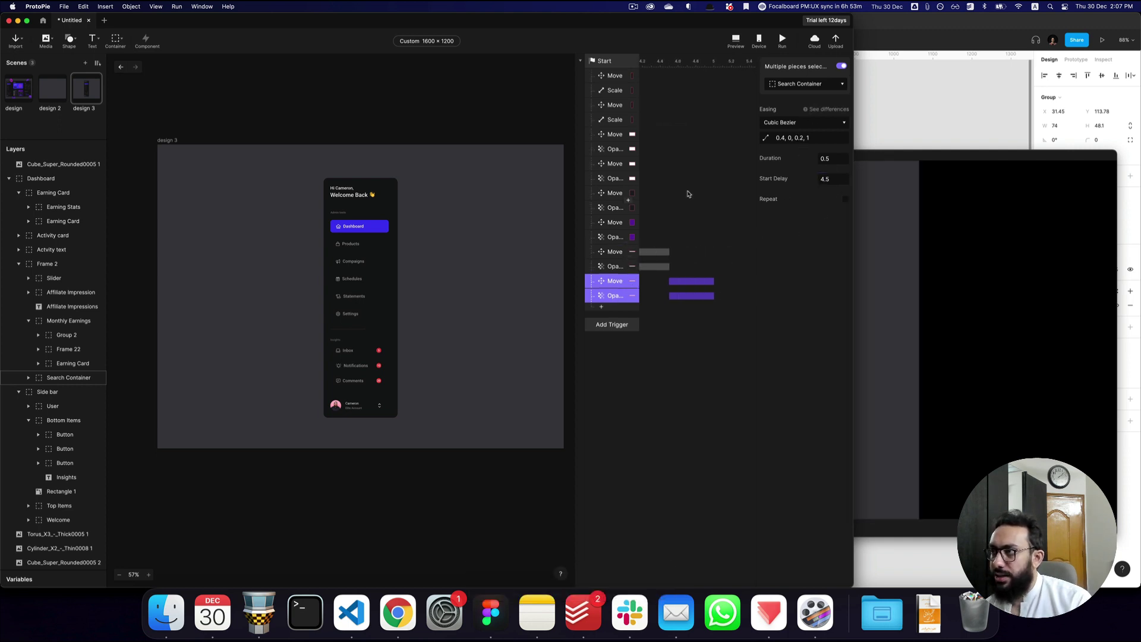
left_click(819, 88)
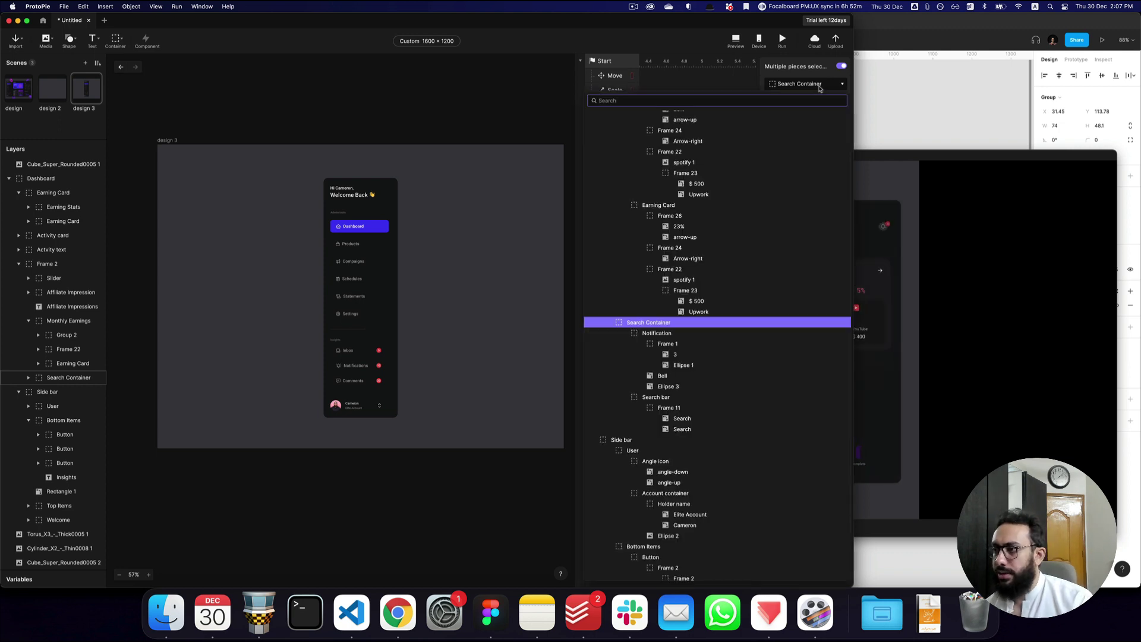
type("mon")
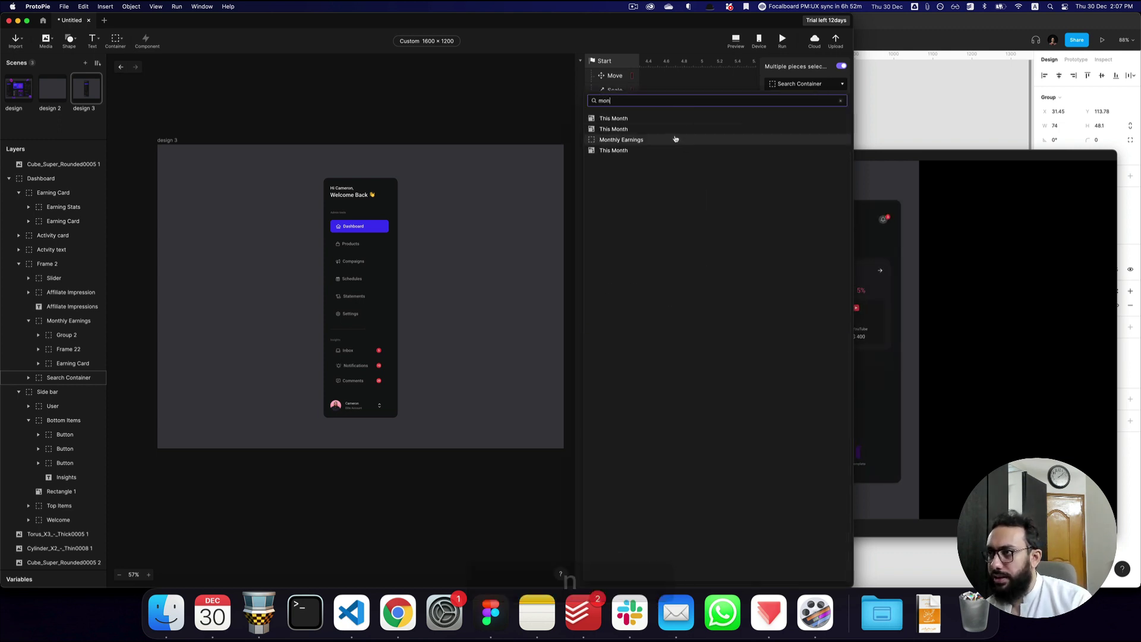
left_click(683, 139)
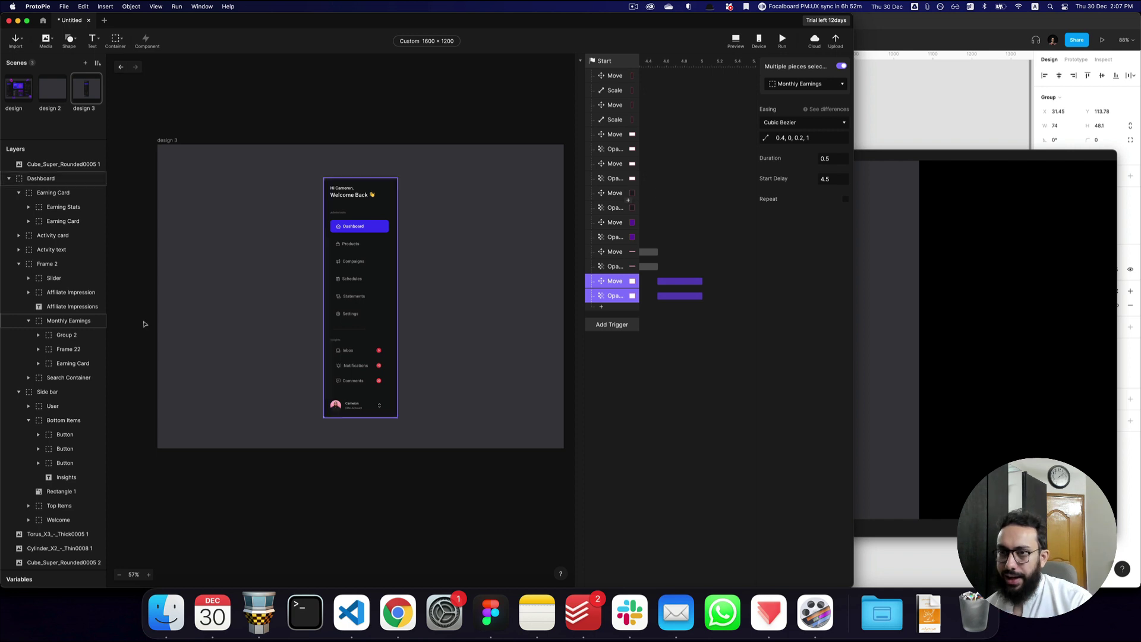
- Set the Monthly Earnings layer's opacity to 0 and its Y position to 195+60
left_click(70, 321)
key("0")
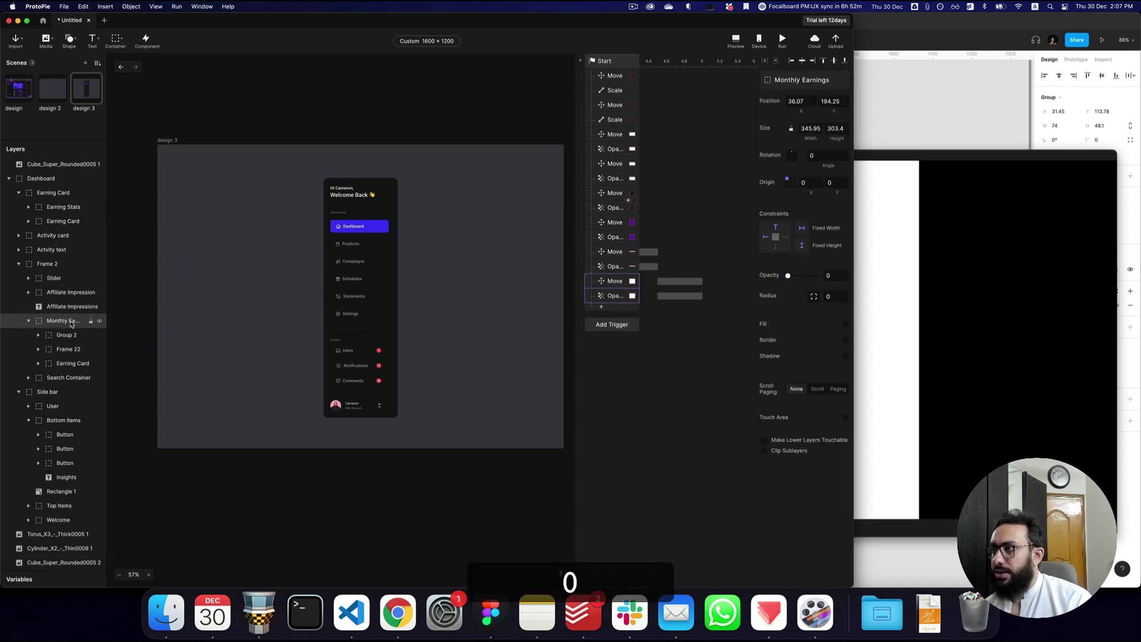
left_click(840, 102)
key("super+a")
type("195+60")
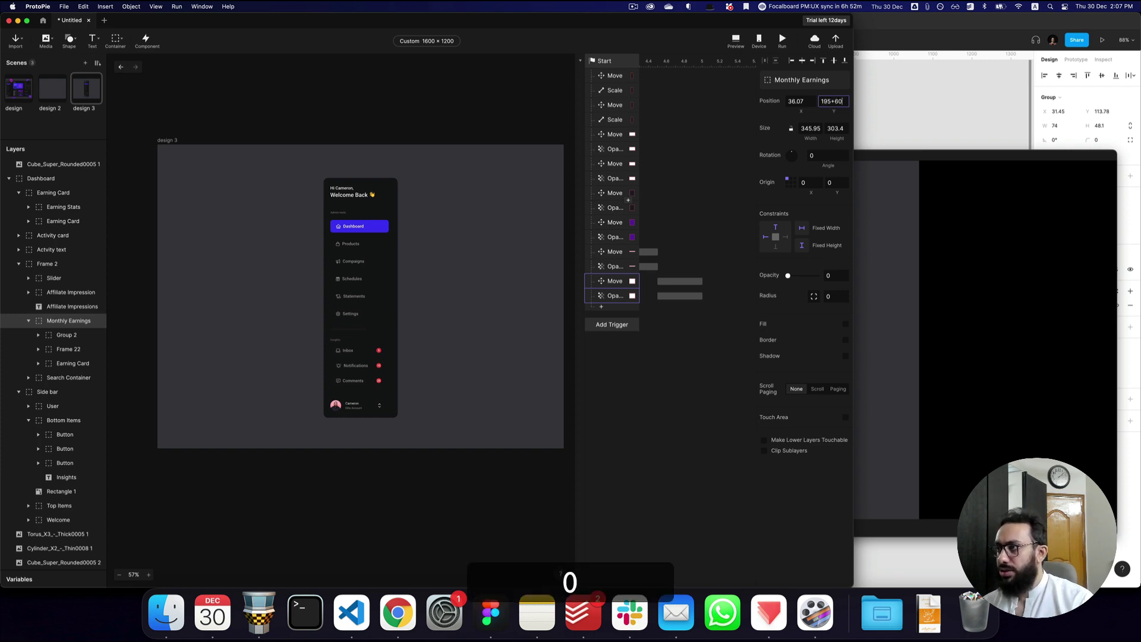
key("Return")
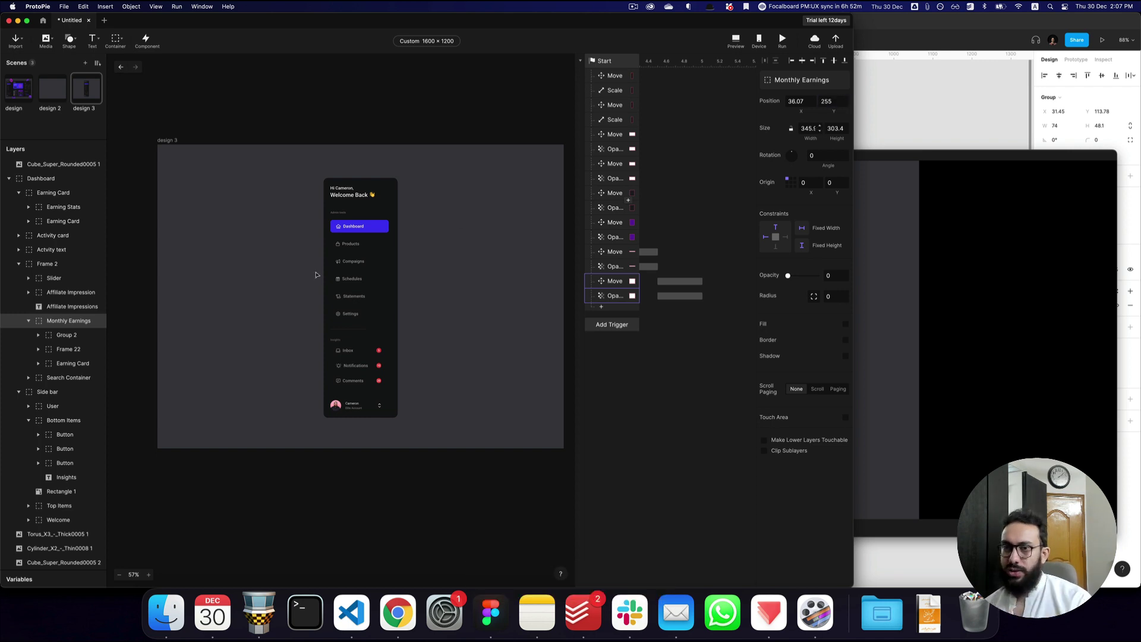
- Set the Monthly Earnings Move response's target Y to 255-60 and check the reveal in the preview
left_click(686, 284)
left_click(835, 119)
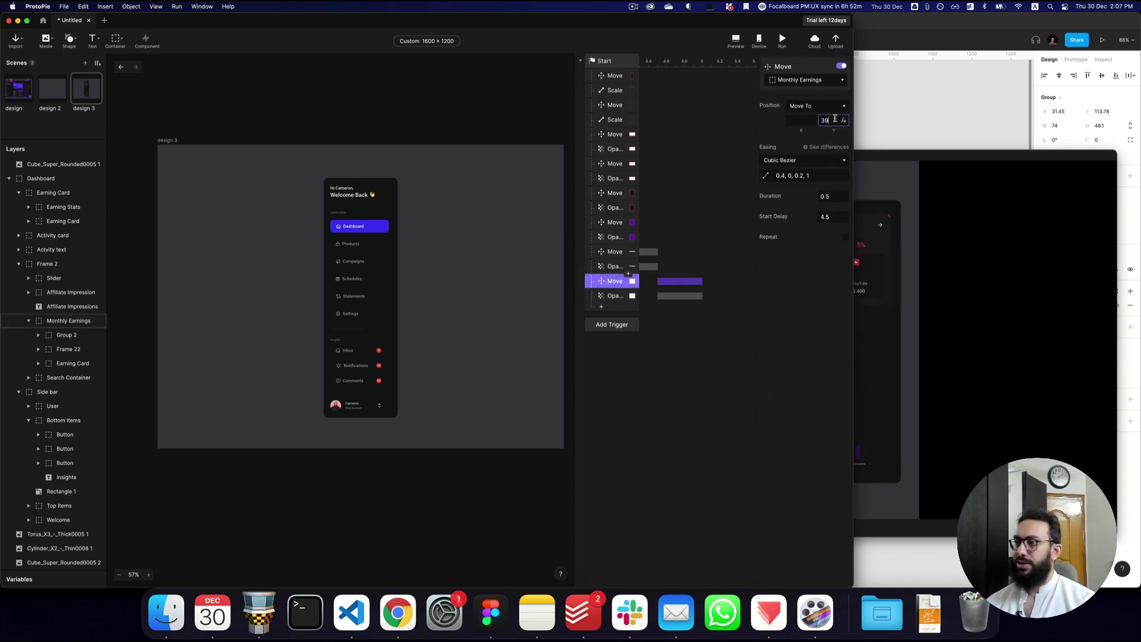
key("super+a")
key("super+BackSpace")
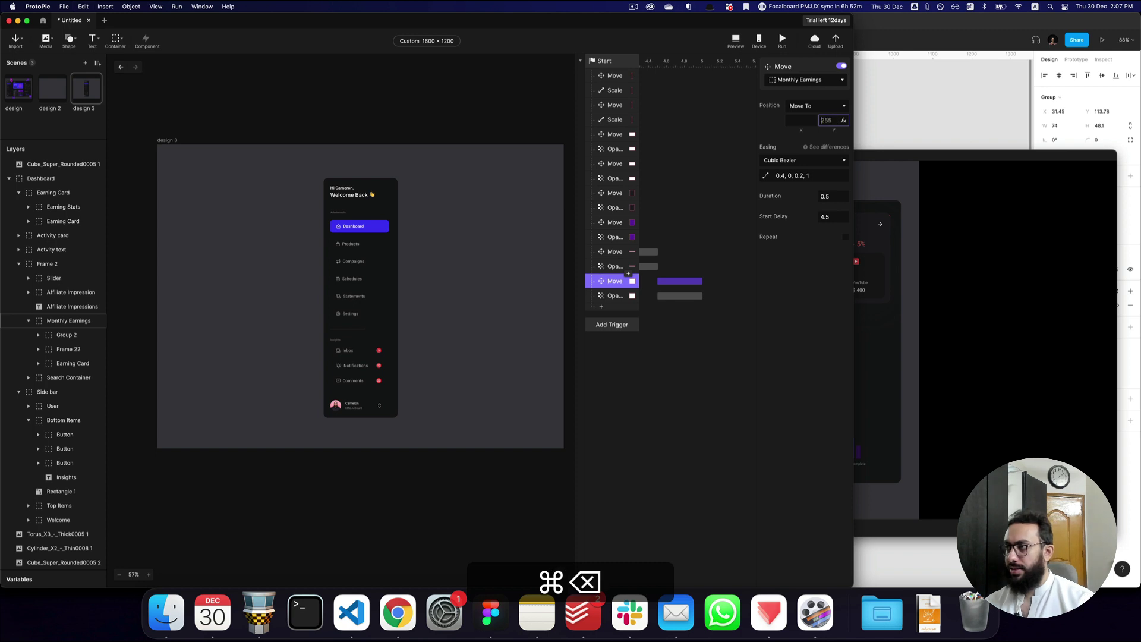
key("shift+BackSpace")
type("255-60")
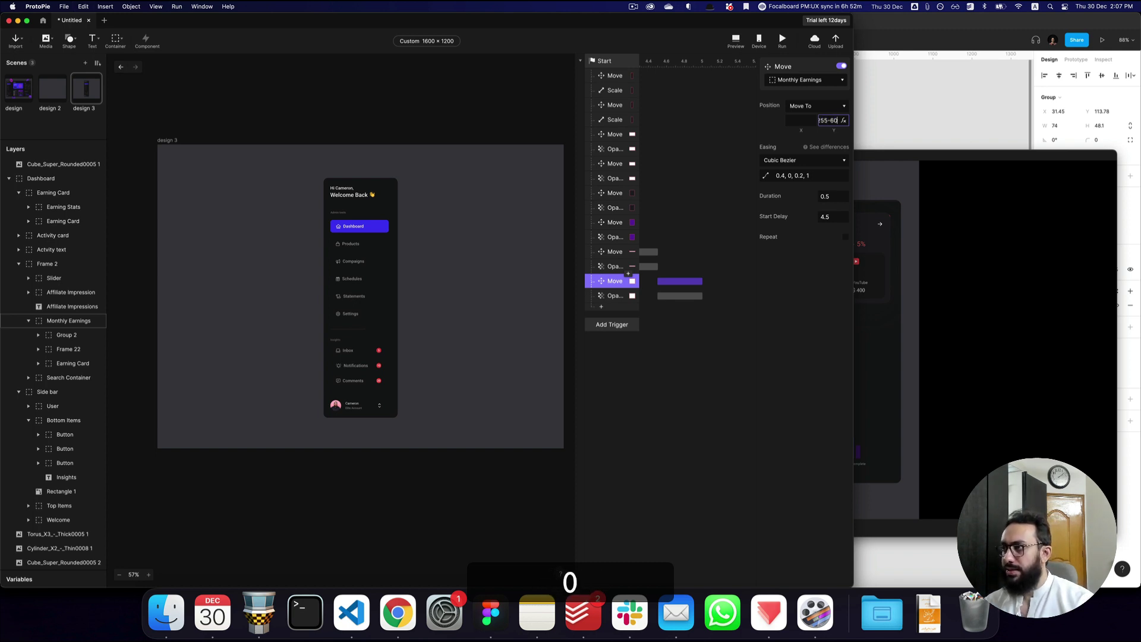
key("Return")
left_click(1086, 297)
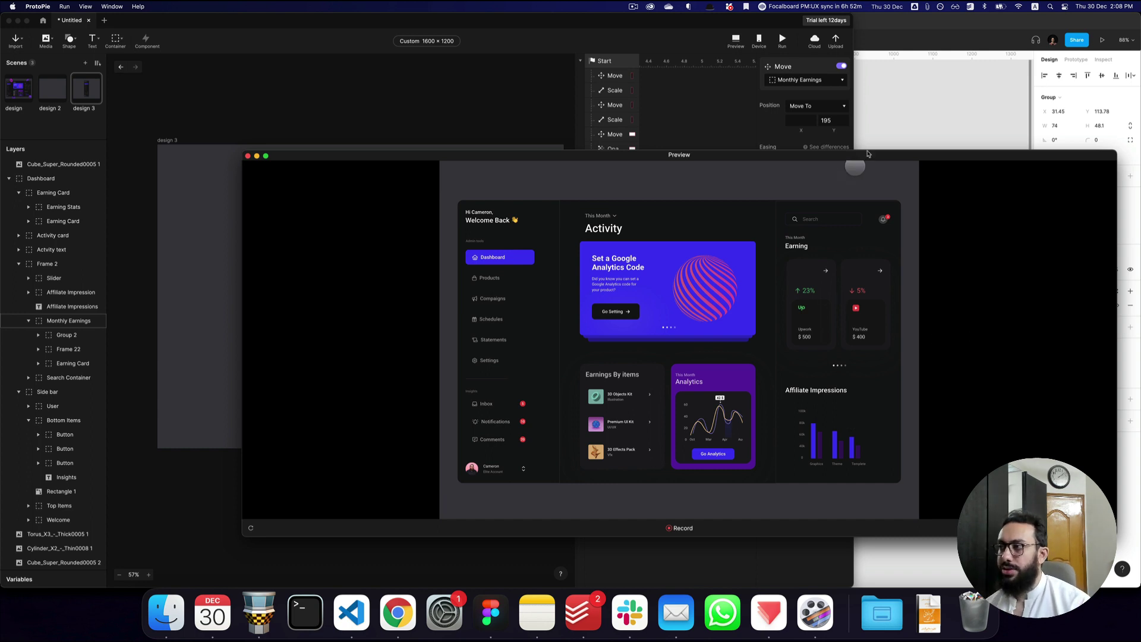
- Switch to Figma and lock the purple cube image overlapping the Affiliate Impressions chart
key("super+Tab")
left_click(624, 421)
double_click(557, 470)
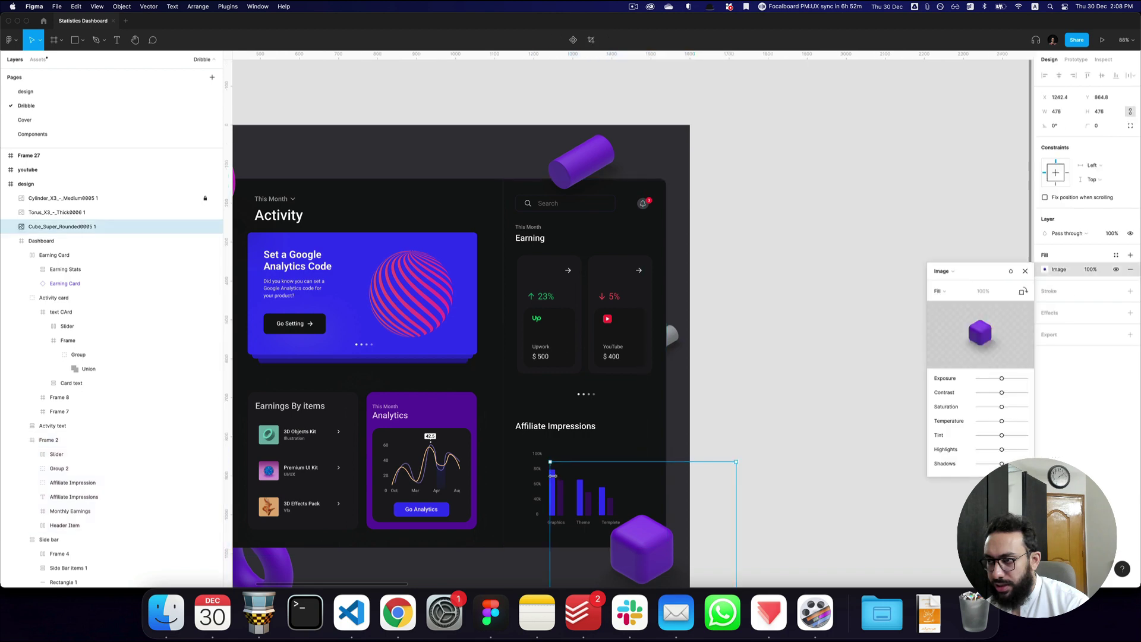
key("shift+super+l")
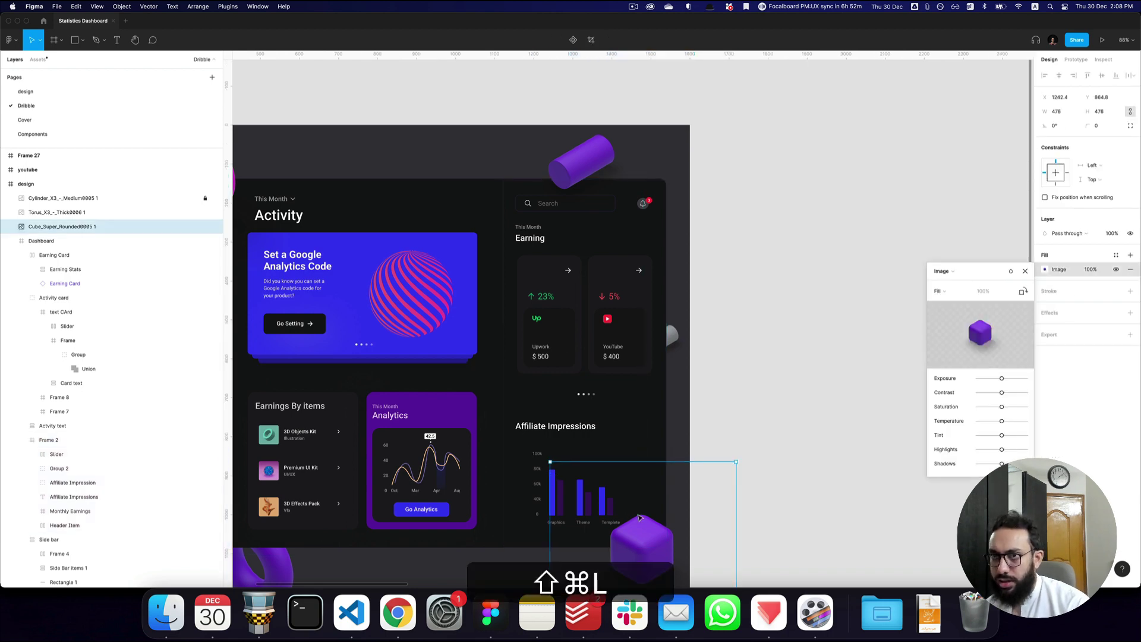
key("shift+super+l")
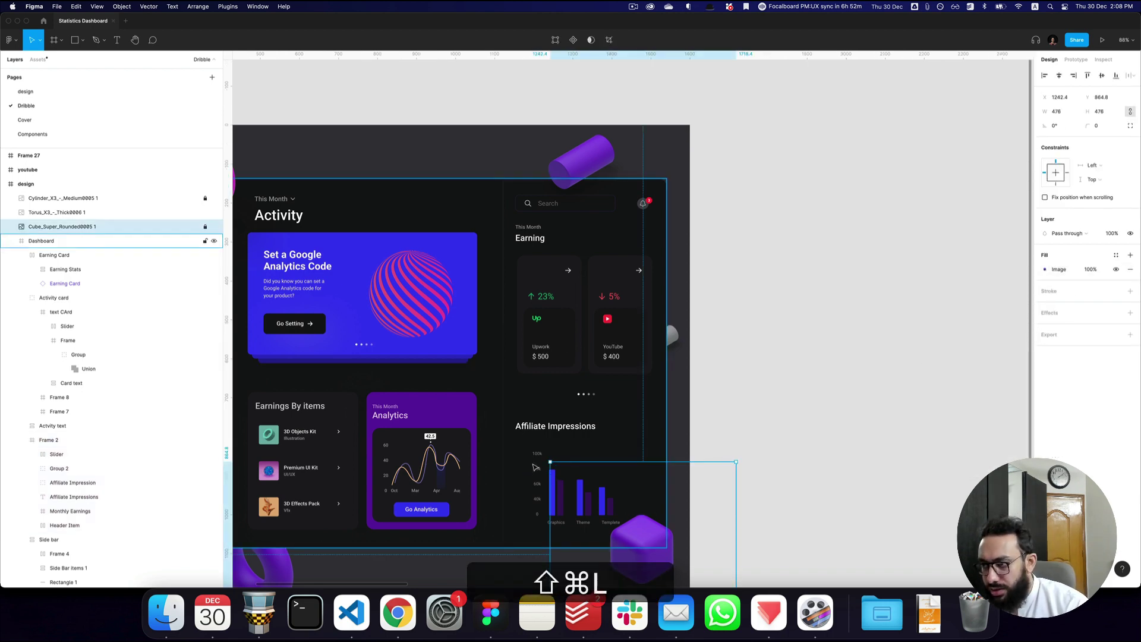
- Examine the Affiliate Impressions chart and heading layers together in Figma, and return to ProtoPie
left_click(535, 468)
double_click(557, 495)
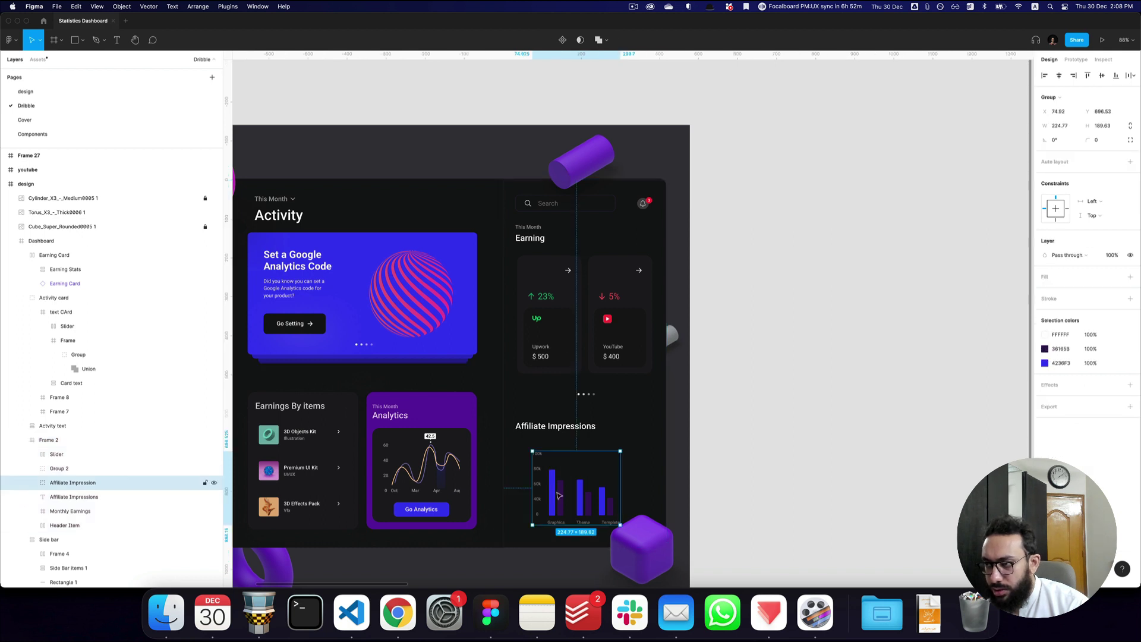
left_click(552, 427, "alt")
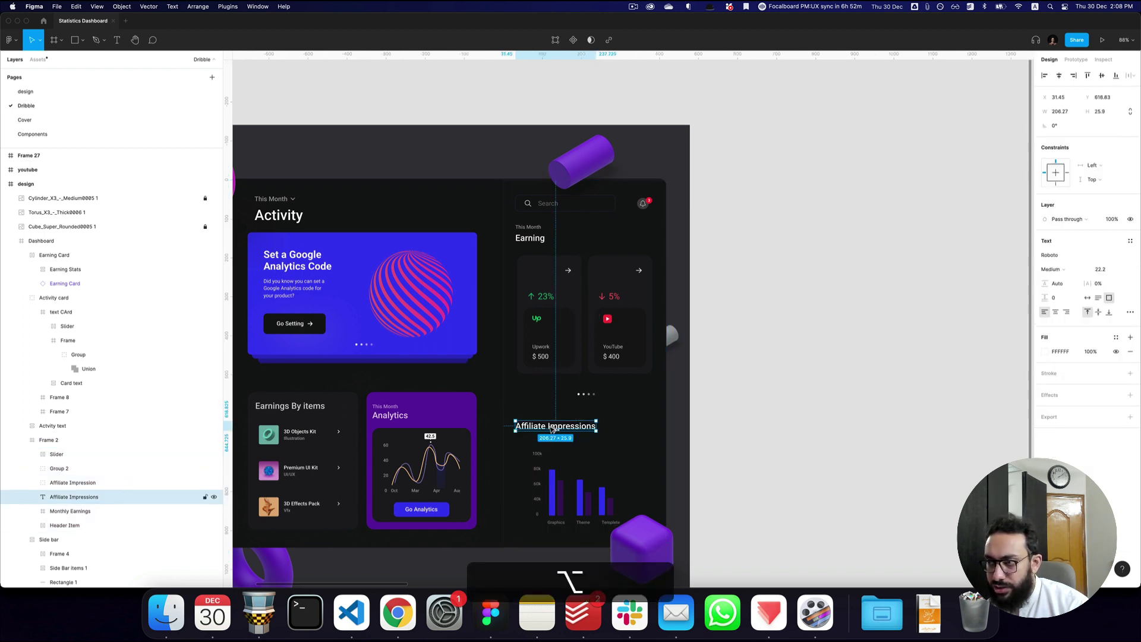
left_click(557, 475, "shift")
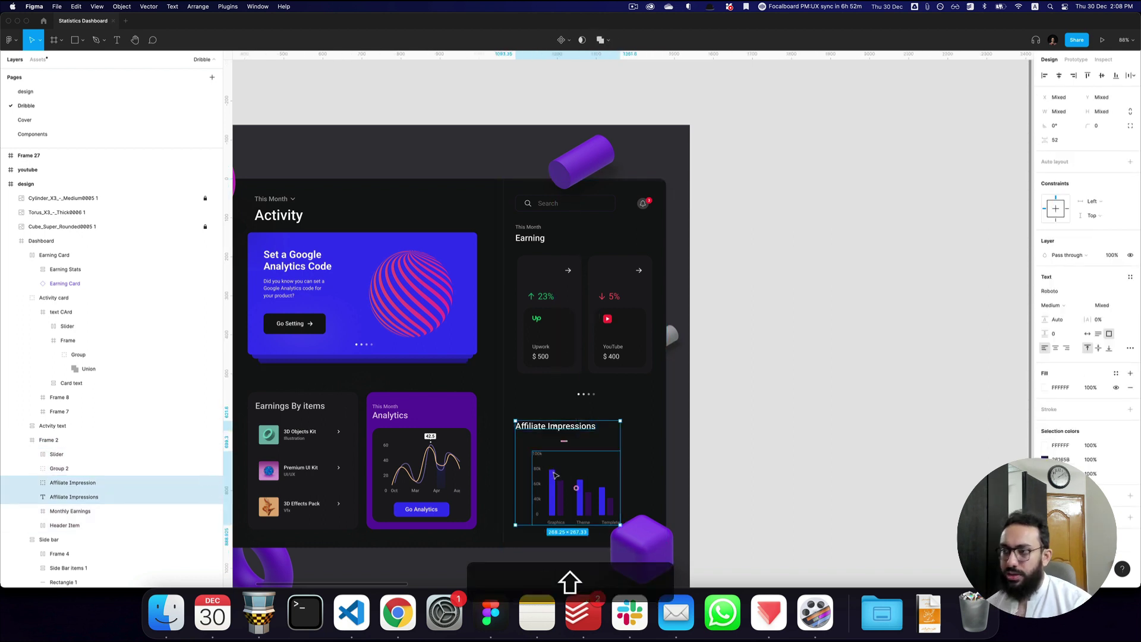
key("super+shift+Tab")
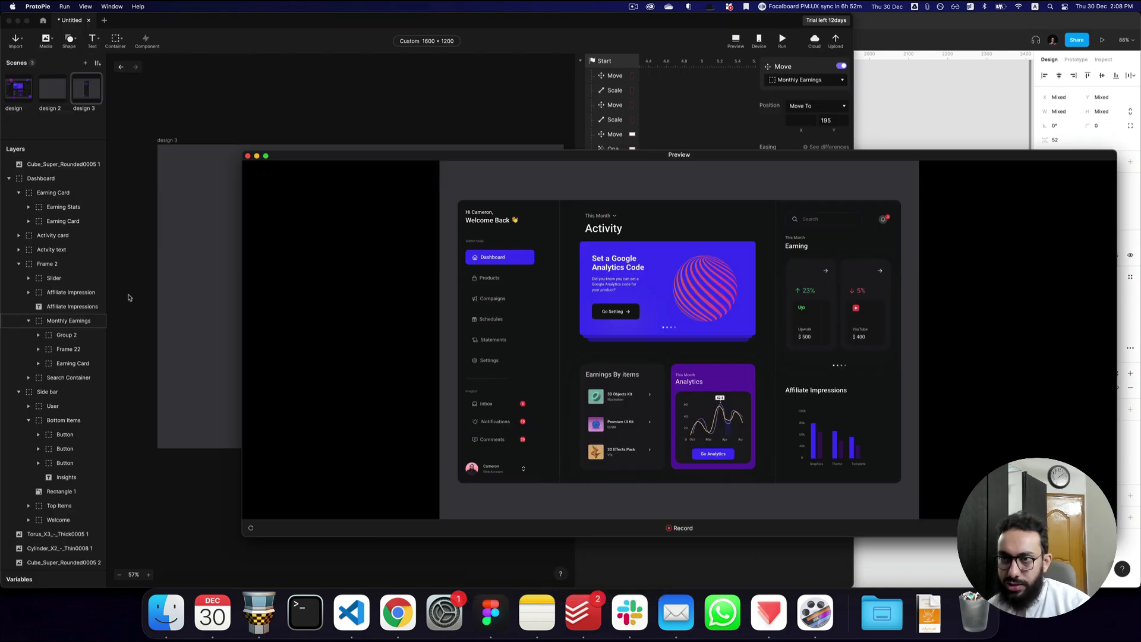
key("super+Tab")
key("super+Tab")
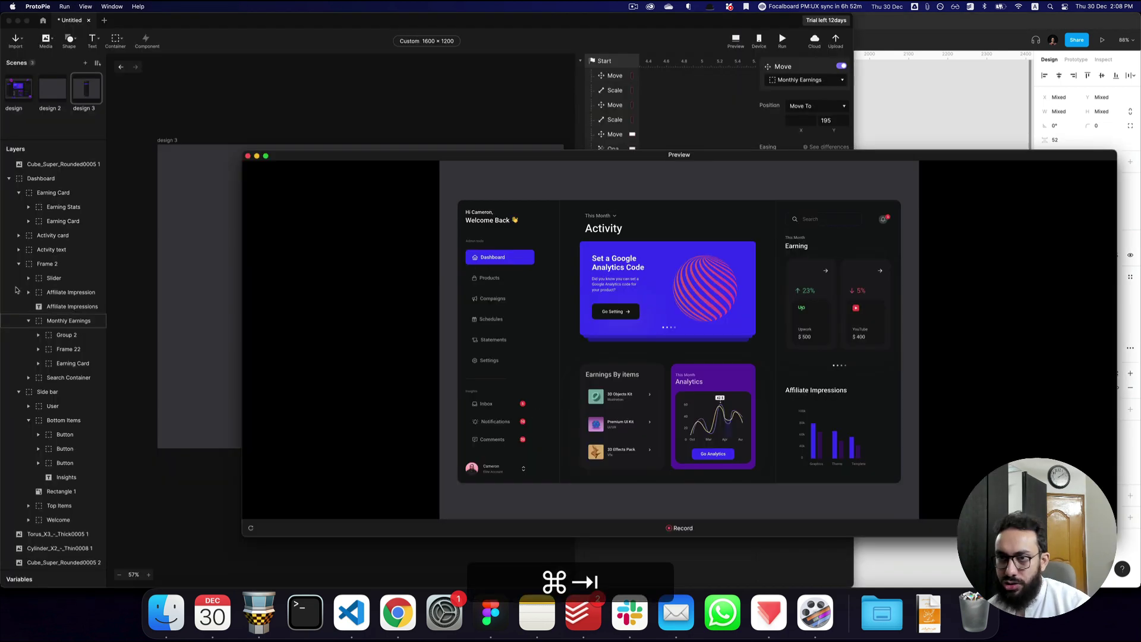
key("super+Tab")
- Group the Affiliate Impression chart and Affiliate Impressions heading into a container named Affiliate Container
left_click(50, 293)
left_click(63, 307, "shift")
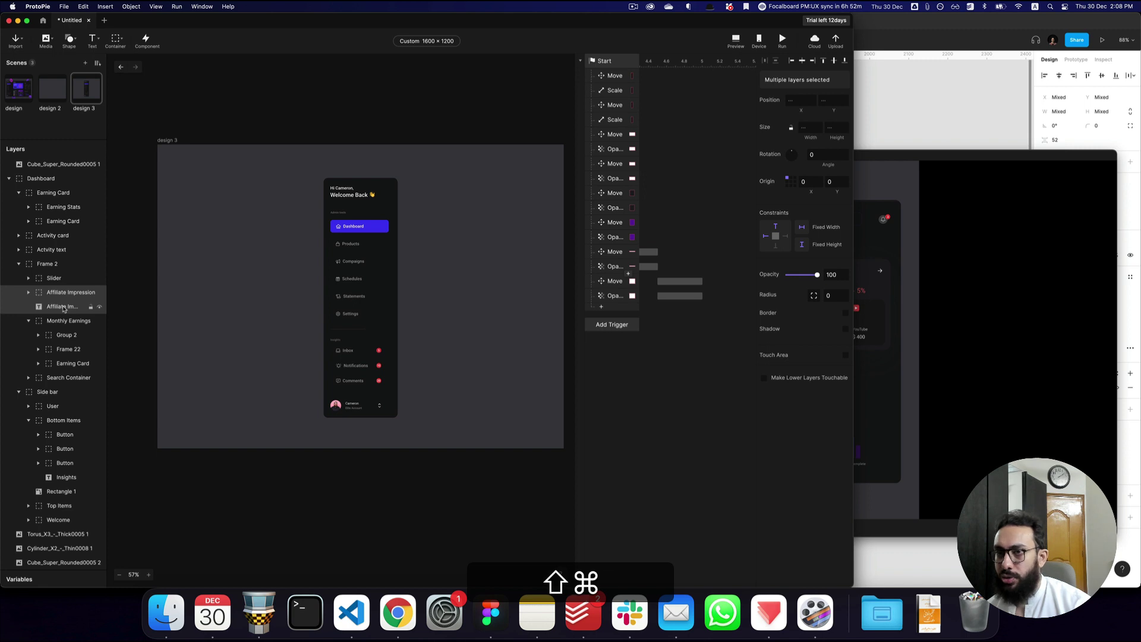
key("shift+super+g")
double_click(67, 319)
type("A")
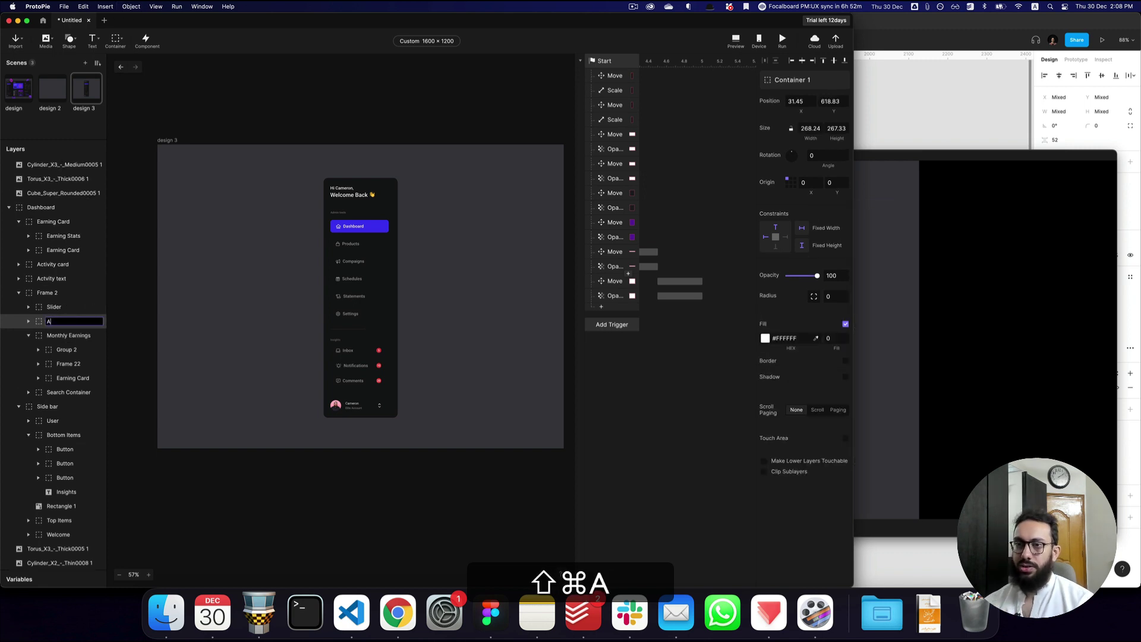
type("ffiliate Container")
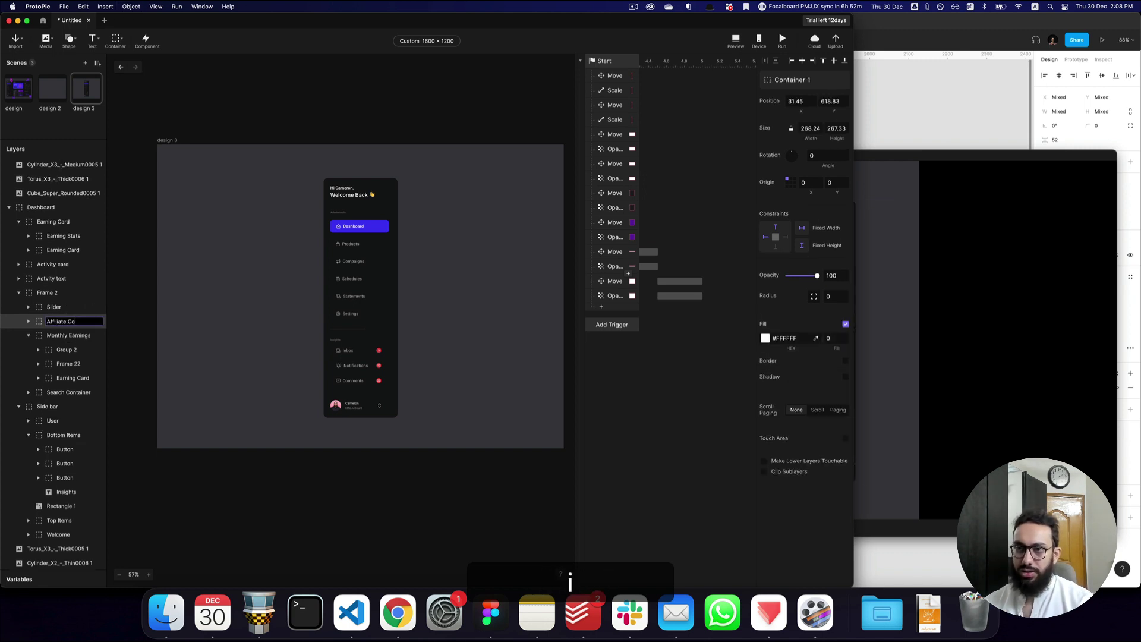
key("Return")
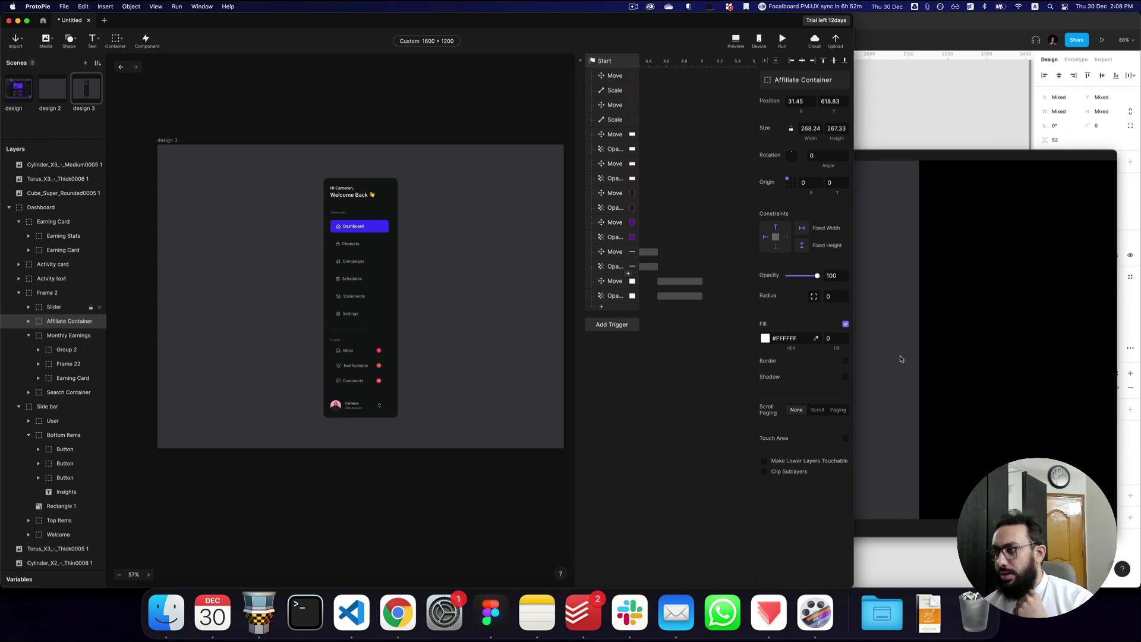
- Replay the preview to check the Monthly Earnings reveal and compare it with the Figma design
left_click(892, 360)
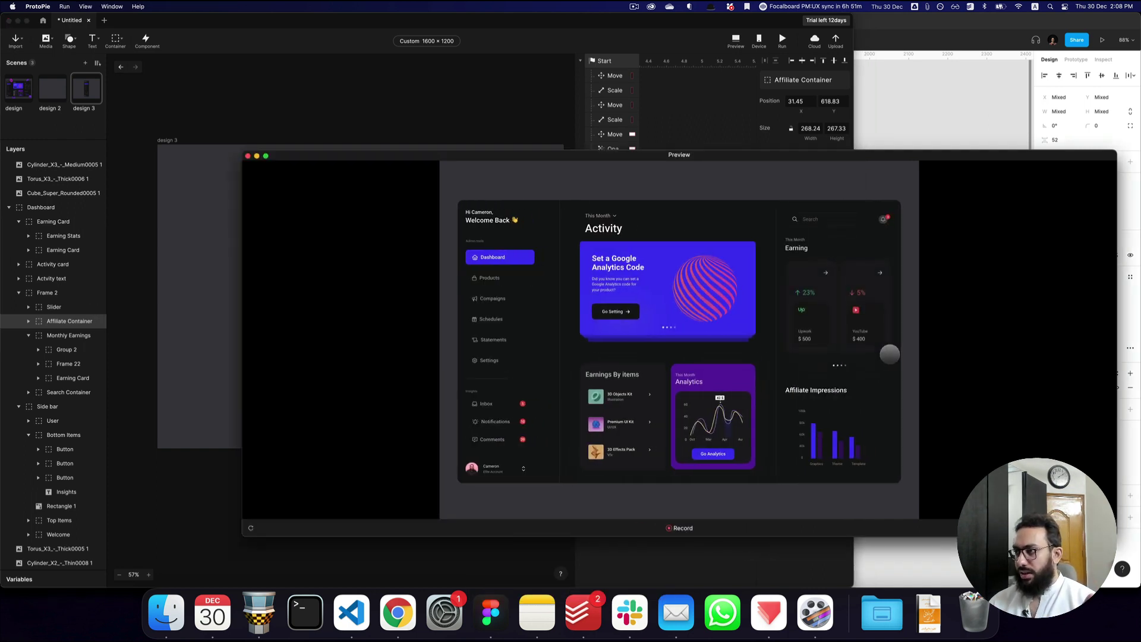
key("super+Tab")
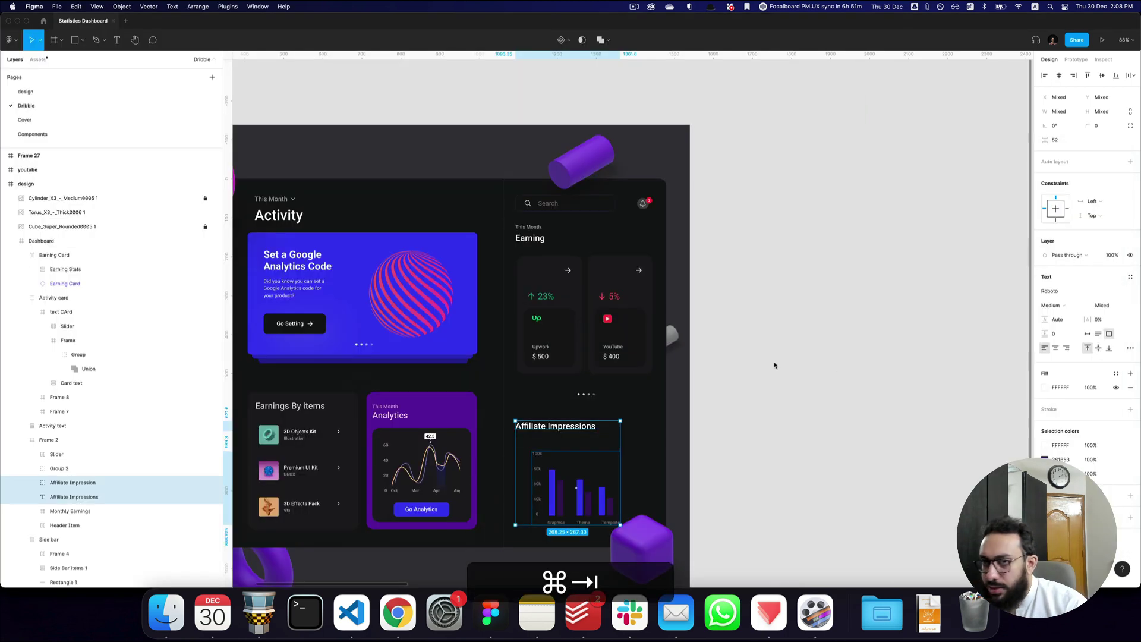
key("super+Tab")
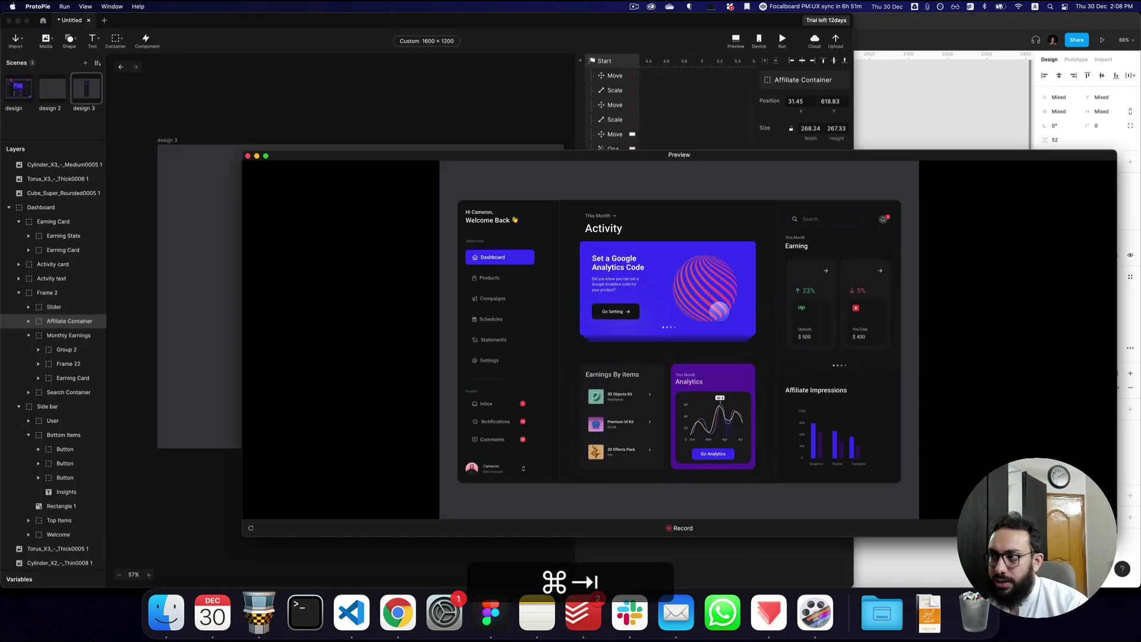
- Select the Slider layer in Frame 2 and identify the matching dots below the earning cards in Figma
left_click(54, 394)
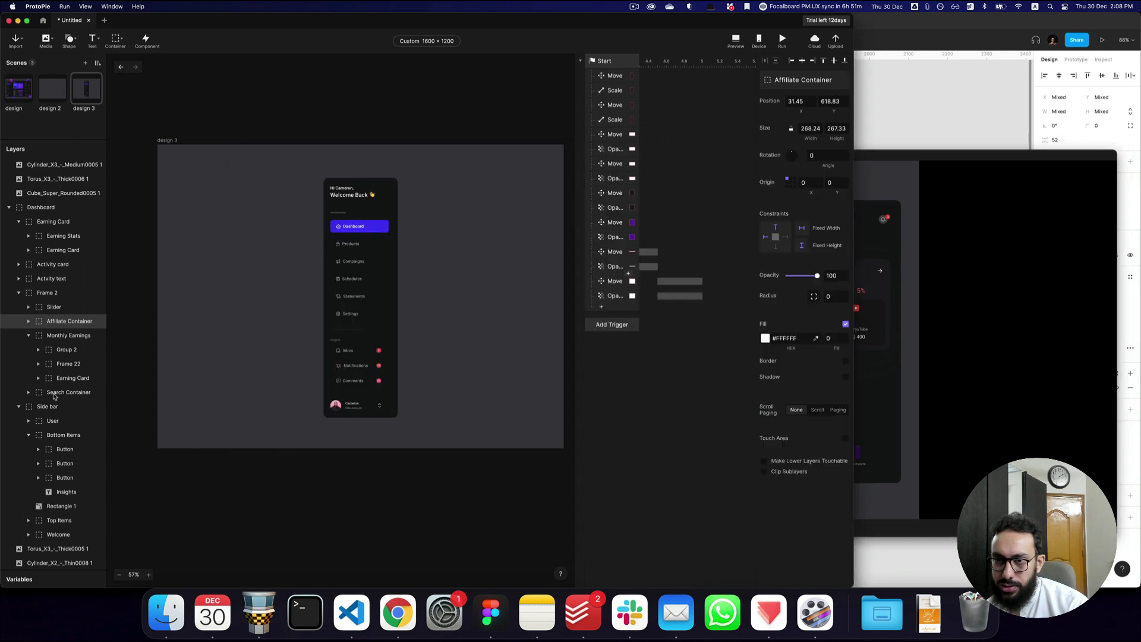
left_click(28, 337)
left_click(54, 307)
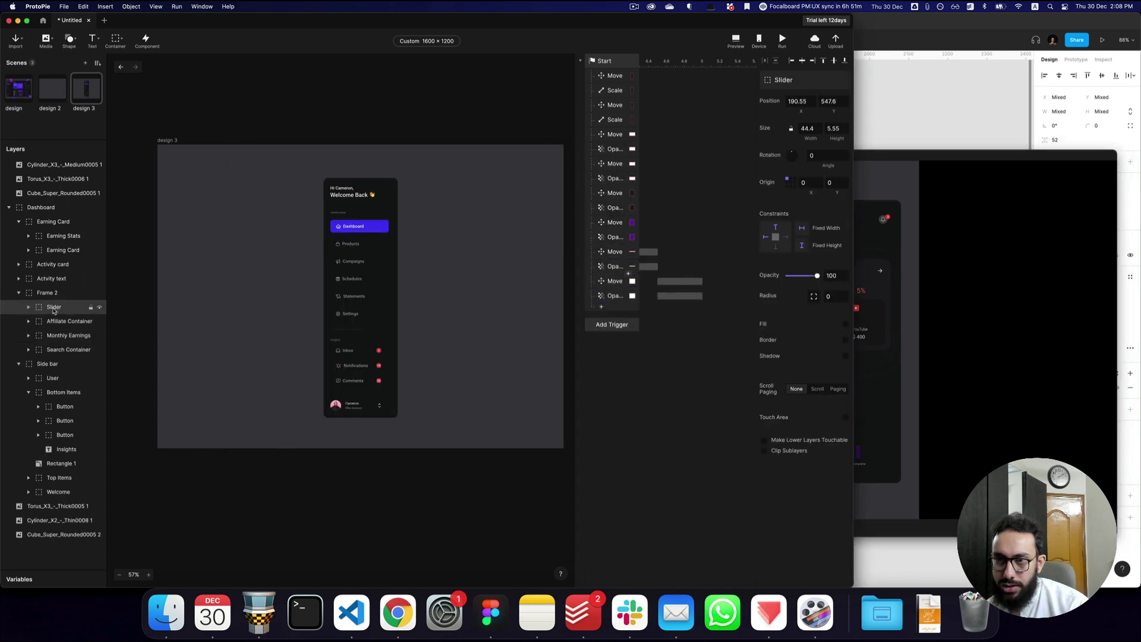
left_click(491, 612)
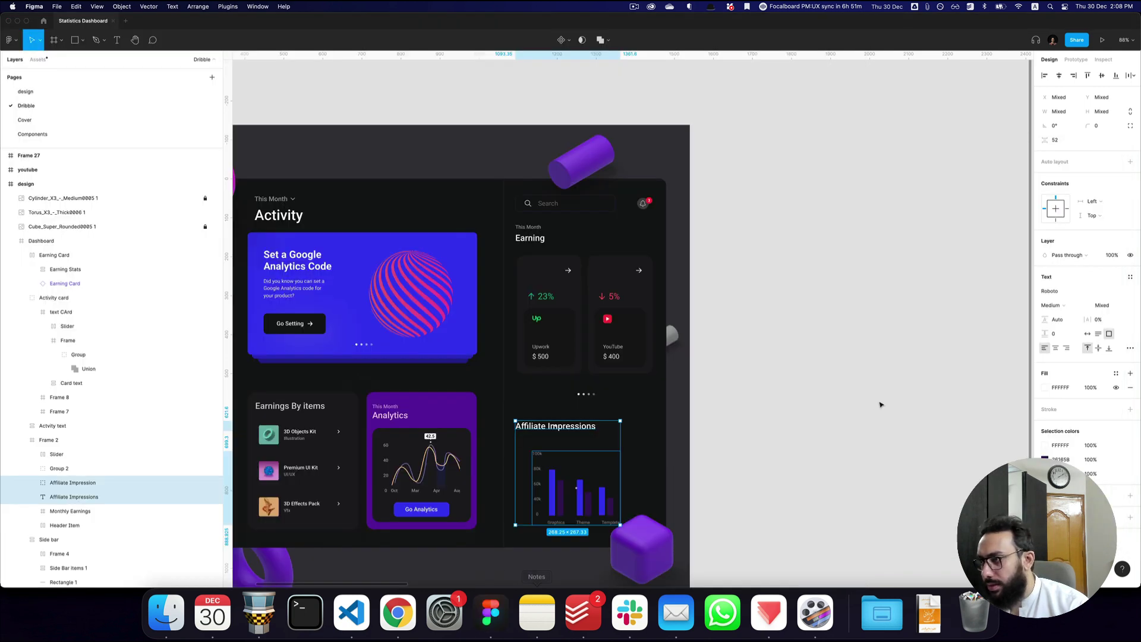
left_click(585, 394)
double_click(585, 396)
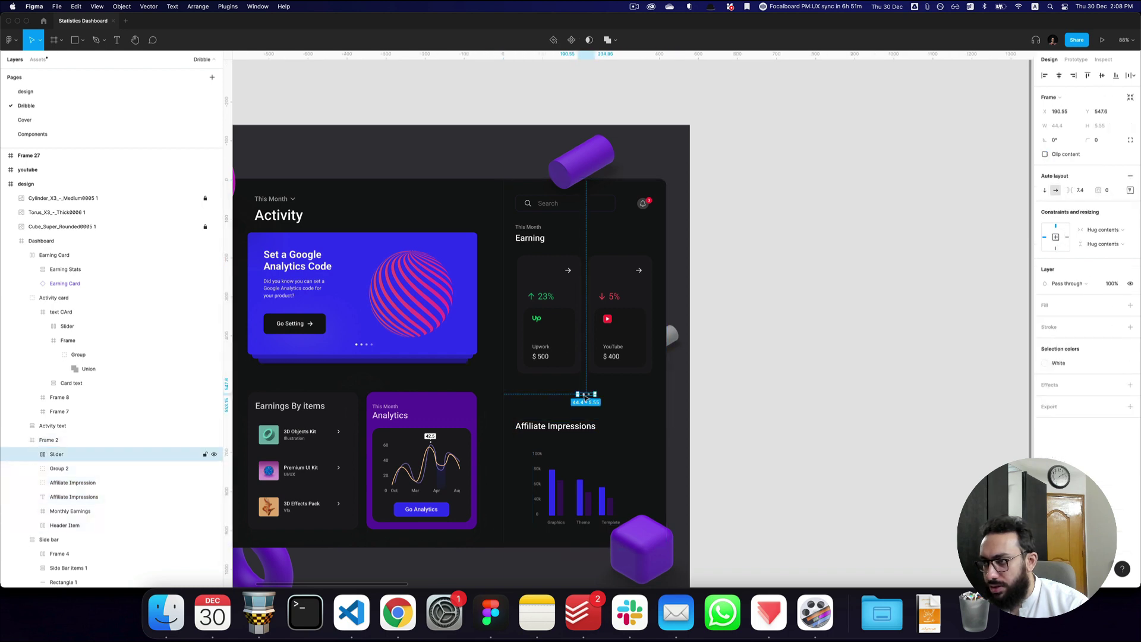
key("super+Tab")
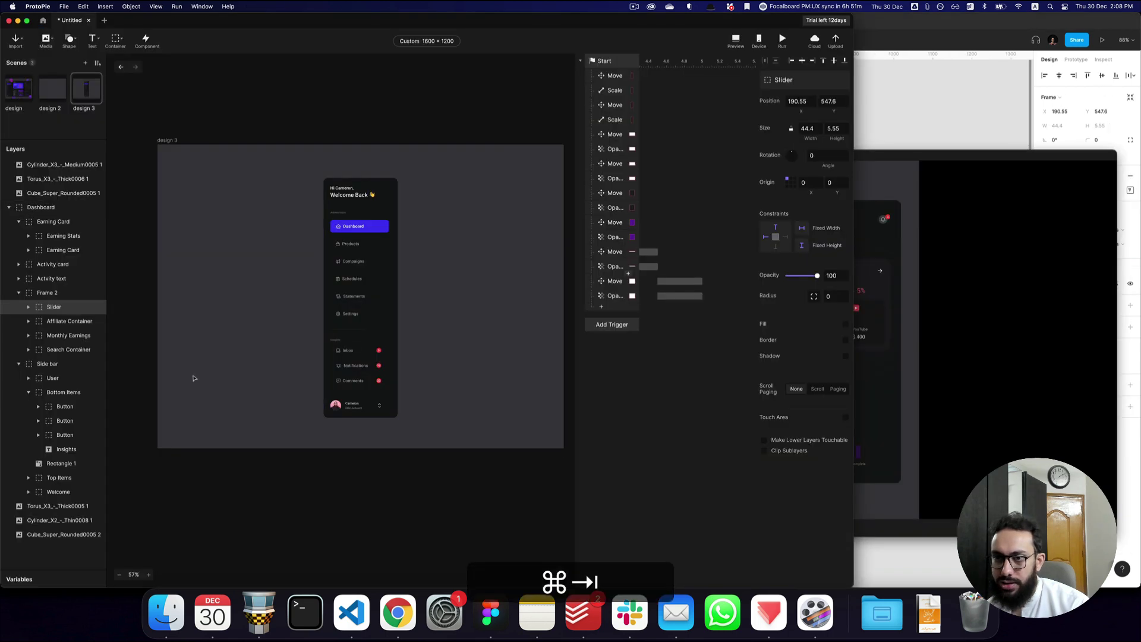
- Move the Slider layer into the Monthly Earnings container and check the animation in the preview
left_click(27, 352)
left_click(51, 337)
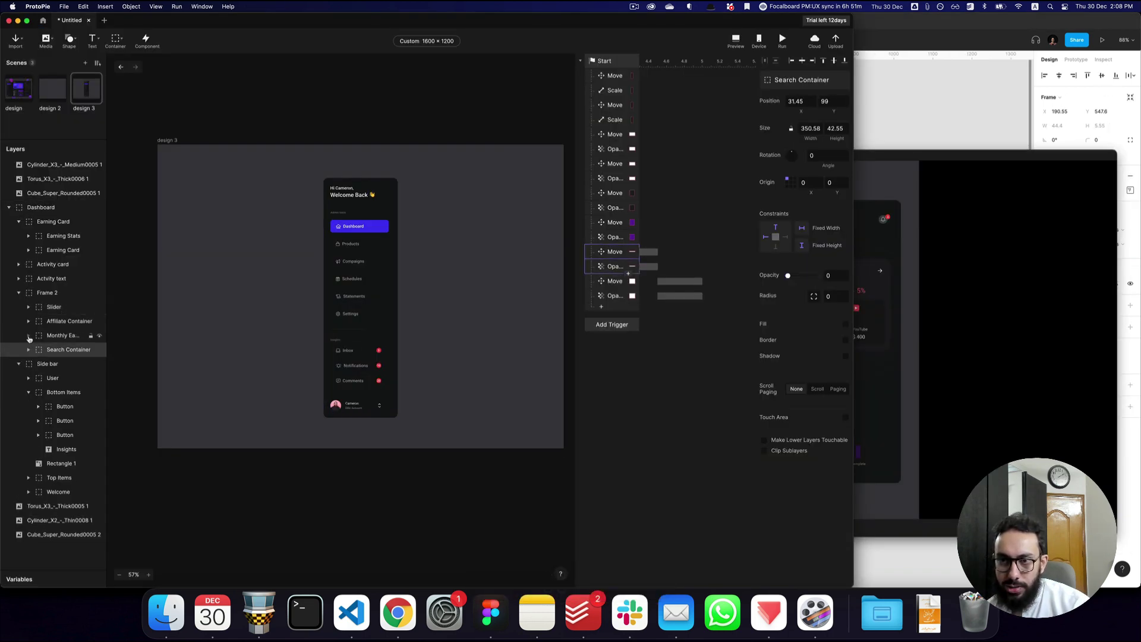
left_click(52, 307)
mouse_move(63, 333)
left_mouse_down()
mouse_move(68, 359)
mouse_move(71, 342)
left_mouse_up()
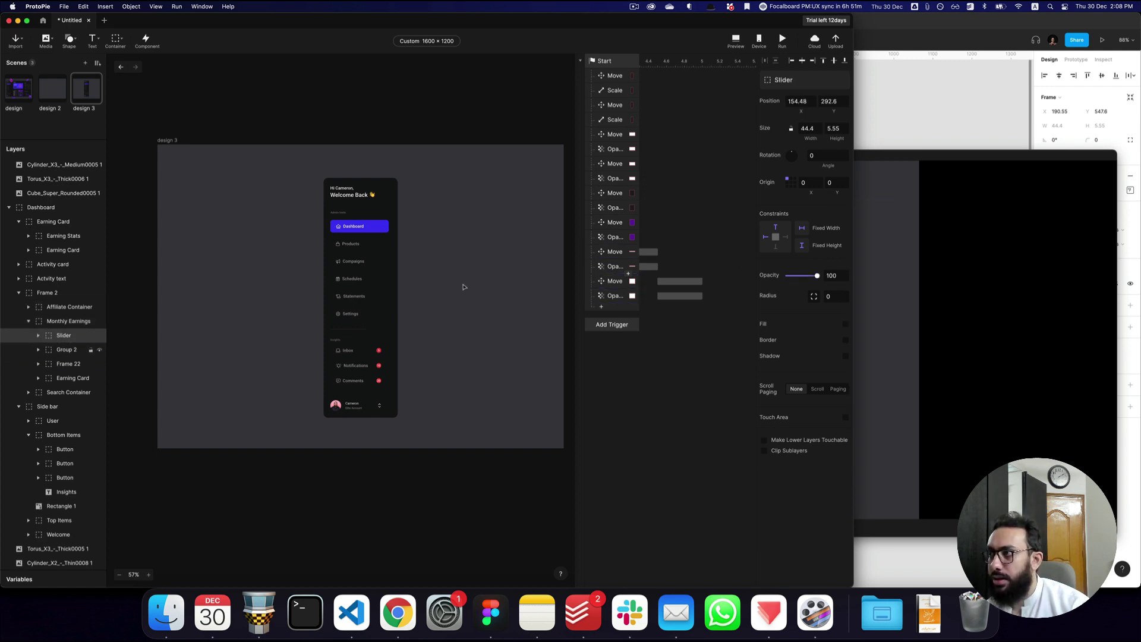
key("super+p")
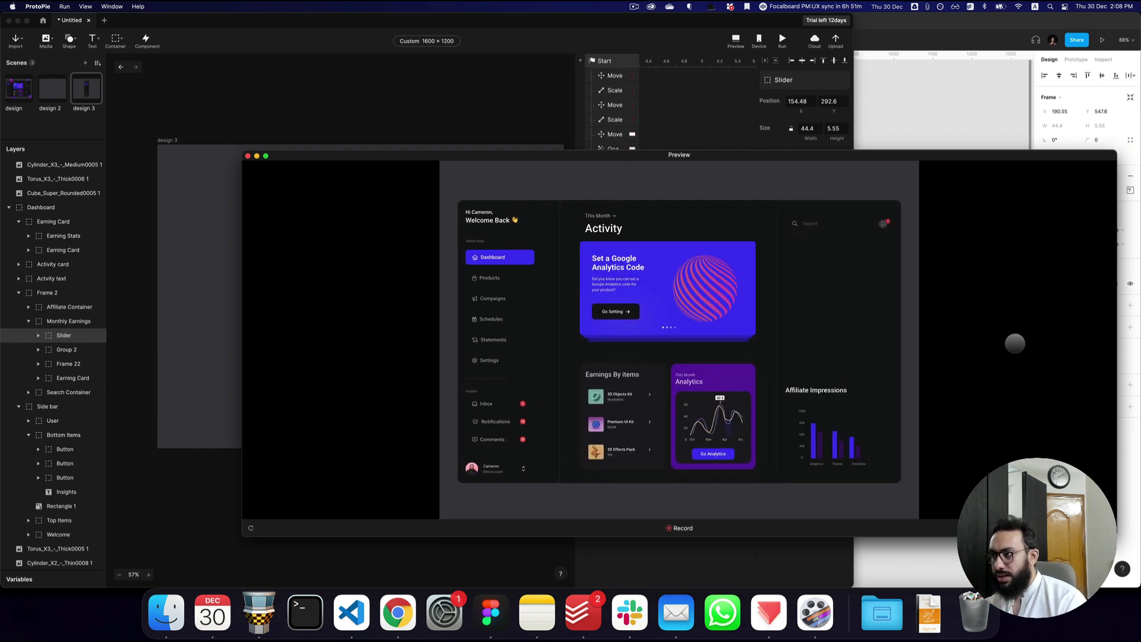
- Set the Slider's Y position inside Monthly Earnings to 320
key("super+Tab")
key("super+Tab")
key("super+Tab")
key("super+Tab")
left_click(838, 100)
key("super+a")
type("320")
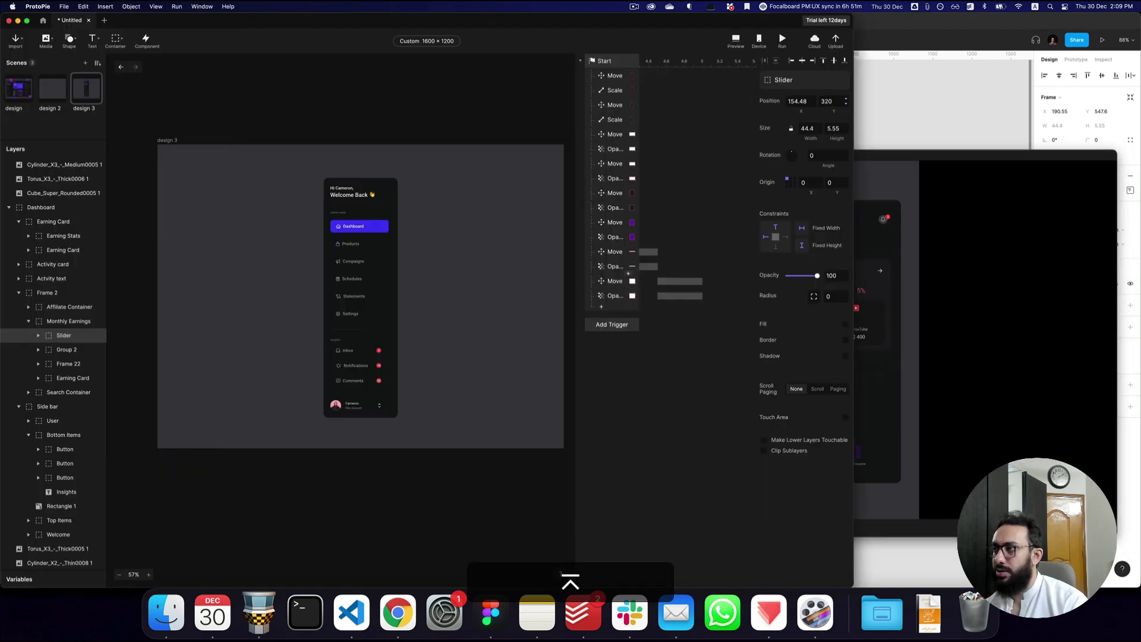
- Set the Slider's Y position inside Monthly Earnings to 350 and check its placement in the preview
key("Return")
left_click(938, 226)
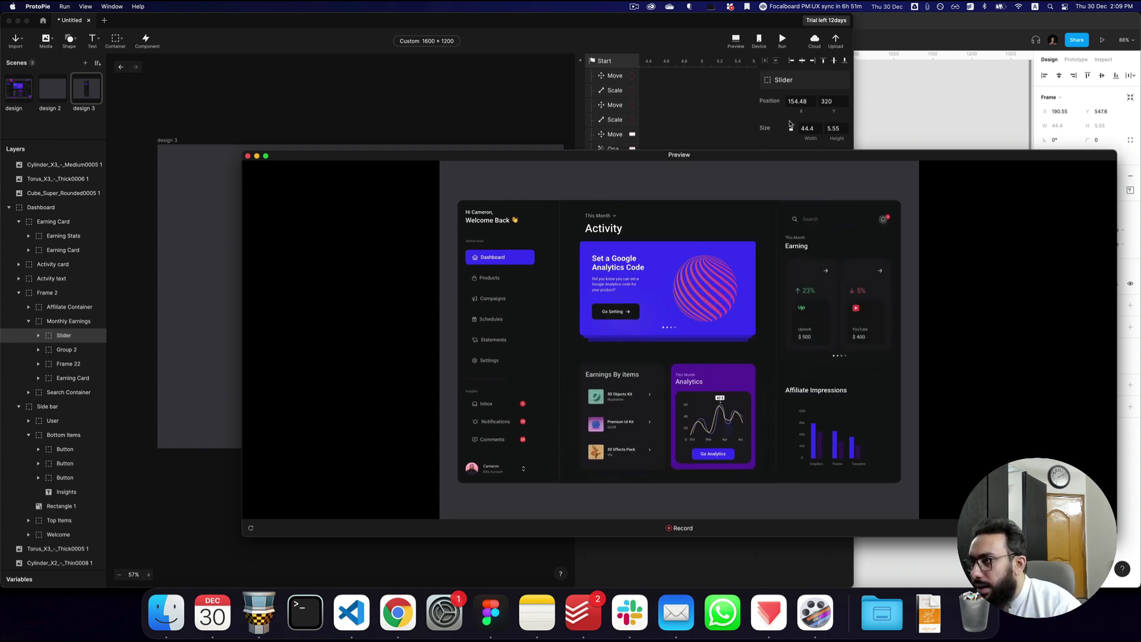
left_click(826, 102)
type("5")
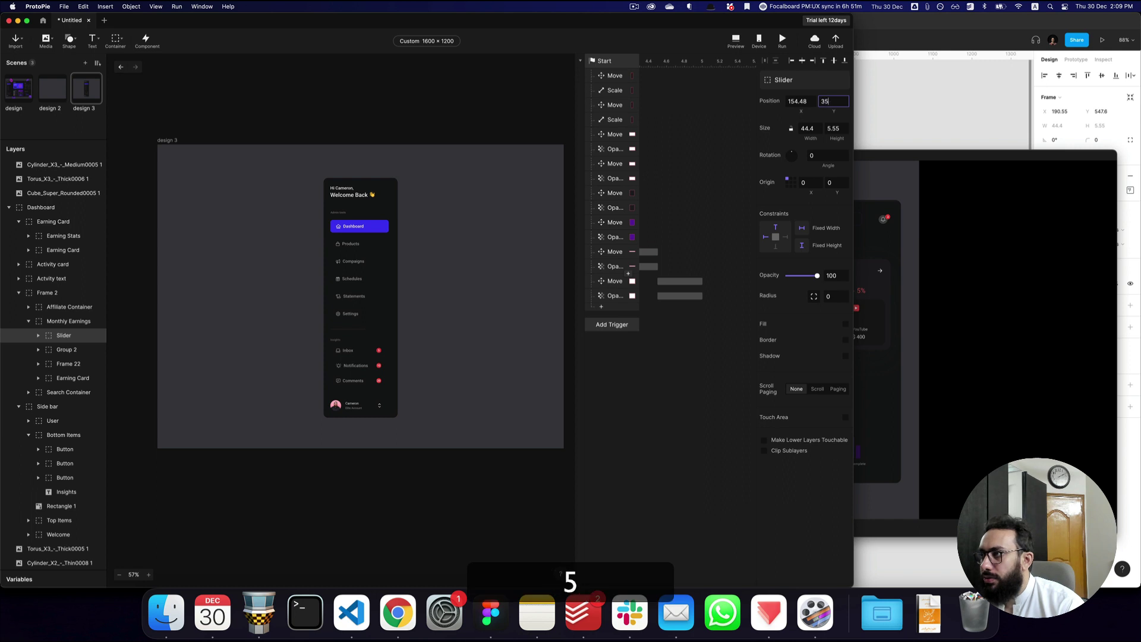
key("super+p")
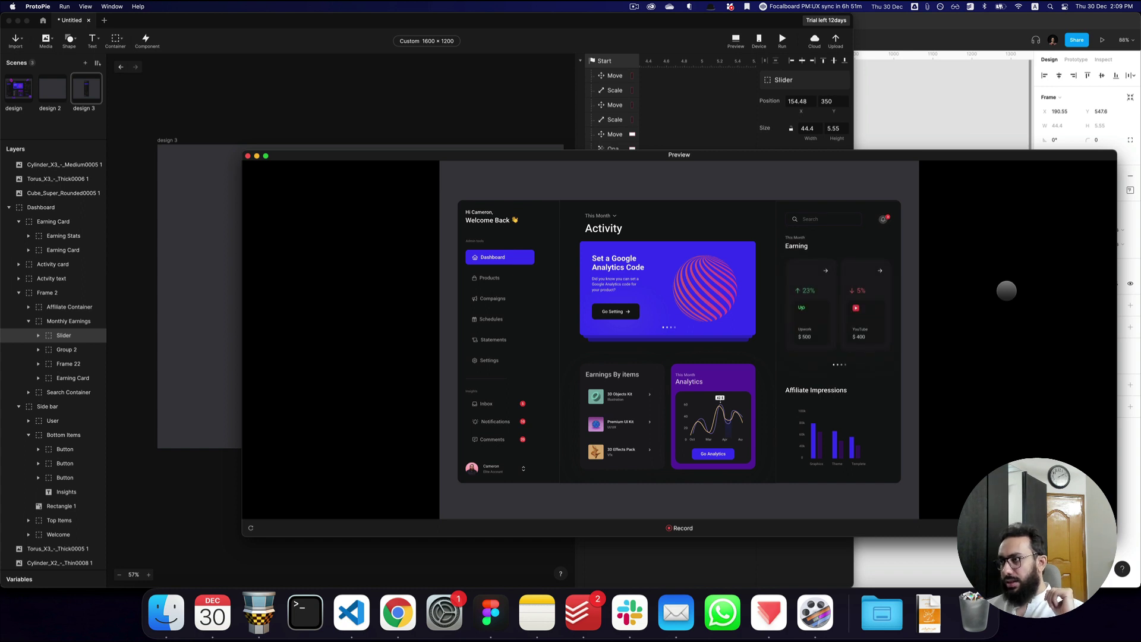
left_click(404, 101)
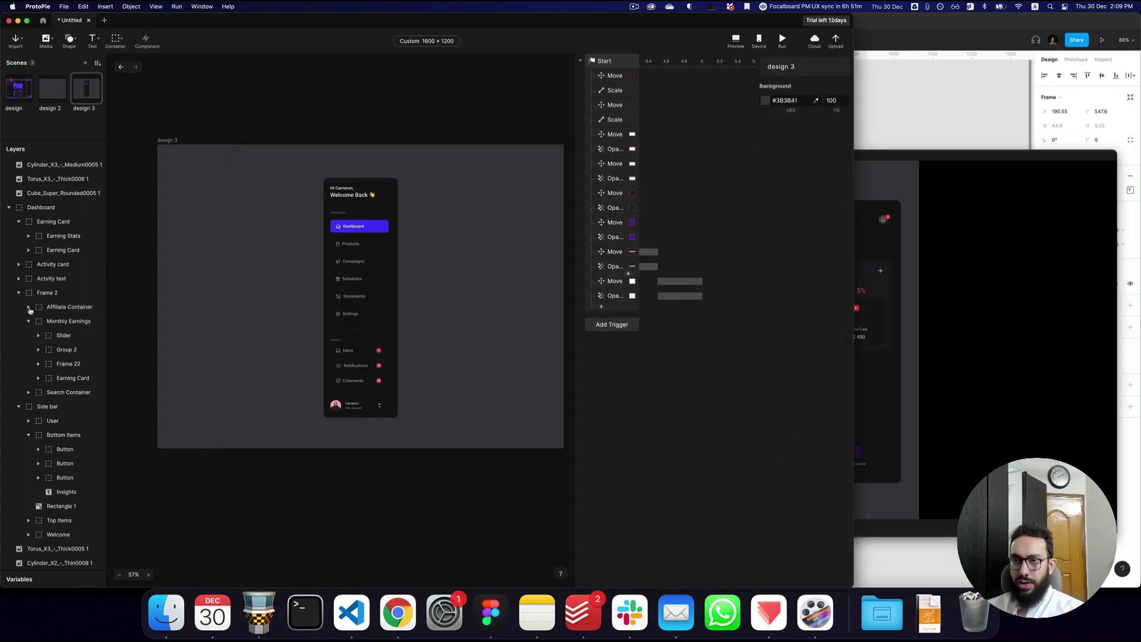
- Duplicate the Monthly Earnings Move and Opacity responses and set the copies' start delay to 5
left_click(682, 296)
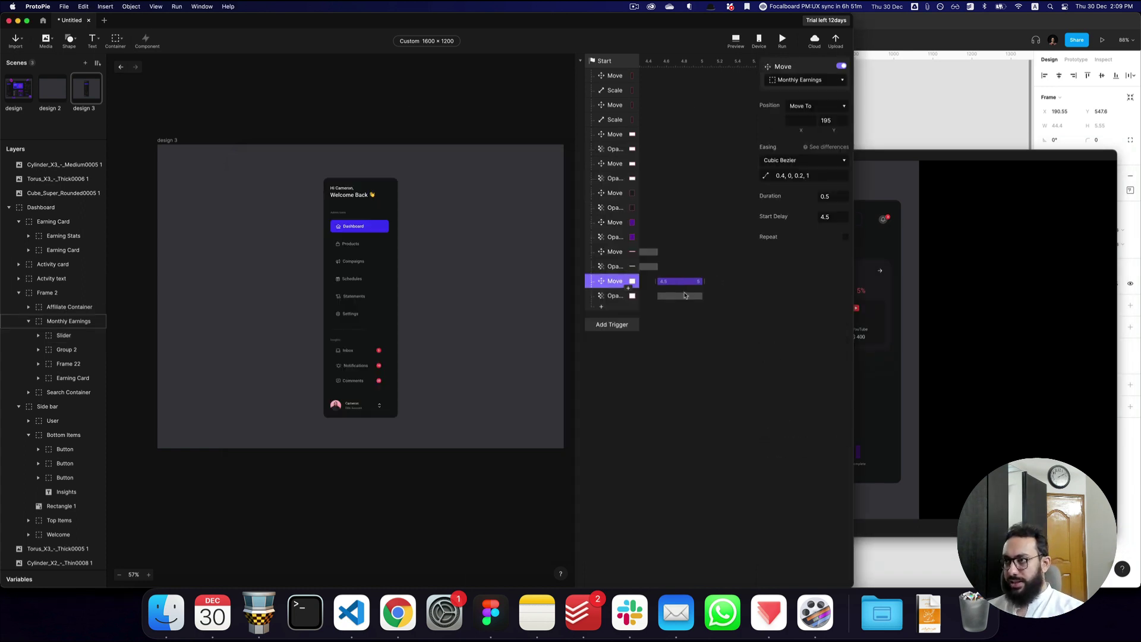
key("shift")
left_click(610, 281, "shift")
key("shift+super+d")
left_click(831, 178)
type("5")
key("Return")
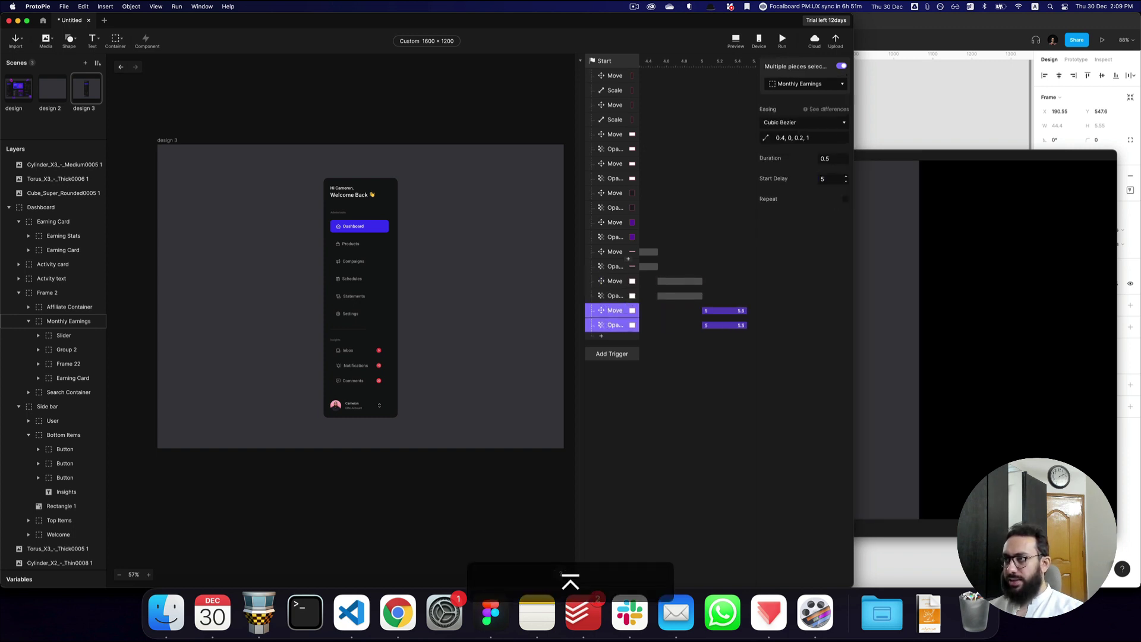
- Assign the duplicated Move and Opacity responses to the Affiliate Container layer
left_click(809, 84)
type("aff")
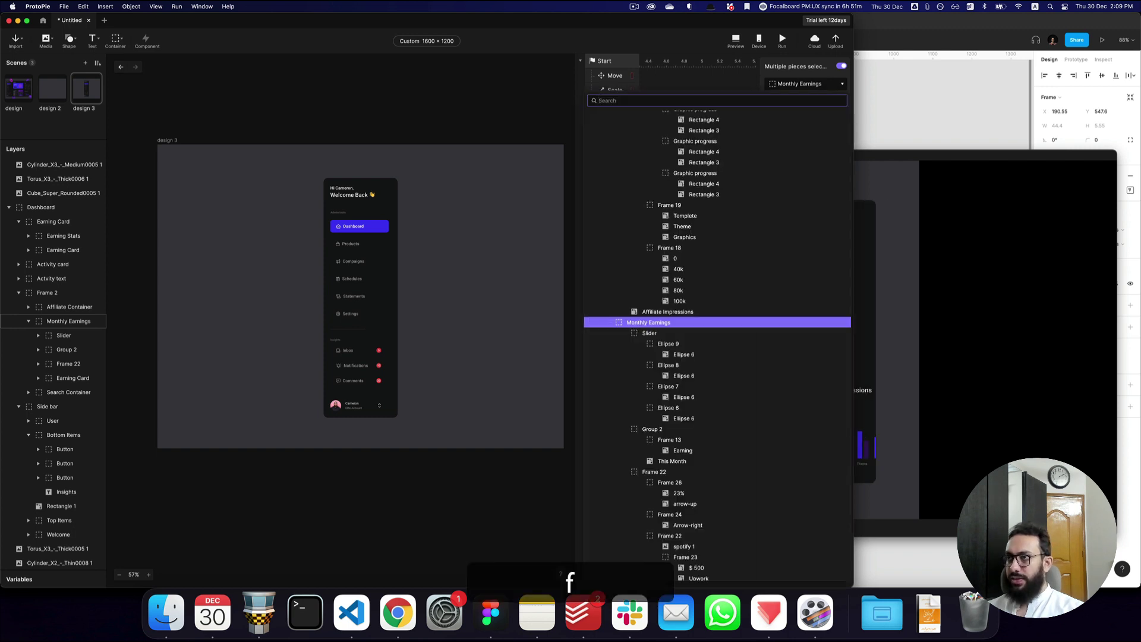
left_click(720, 119)
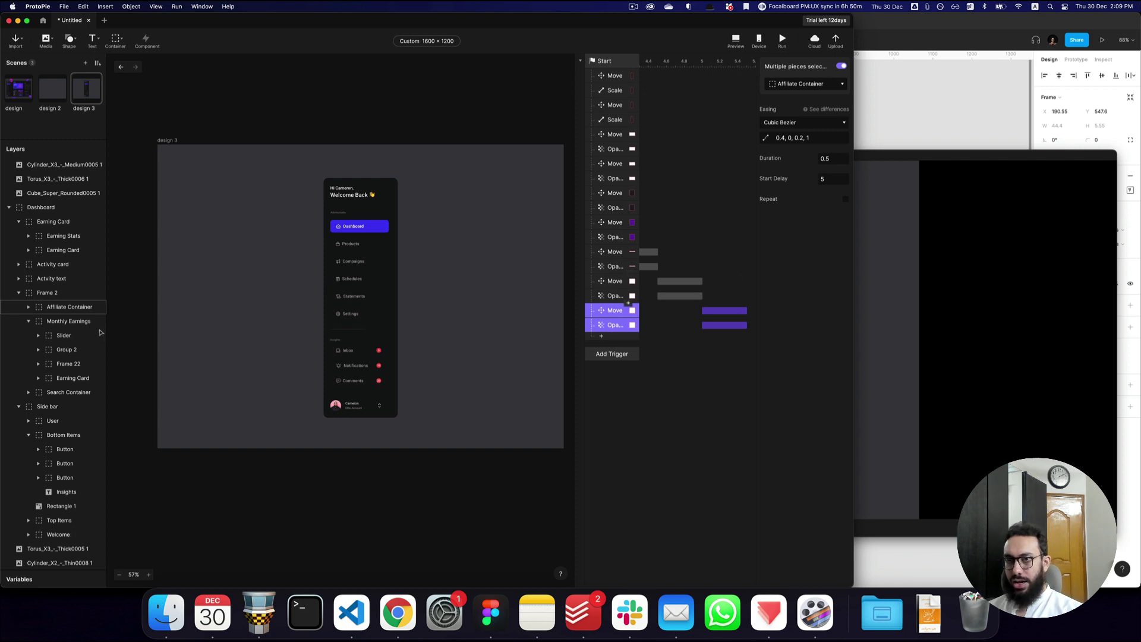
- Set the Affiliate Container layer's initial Y position to 678 and its opacity to 0
left_click(80, 307)
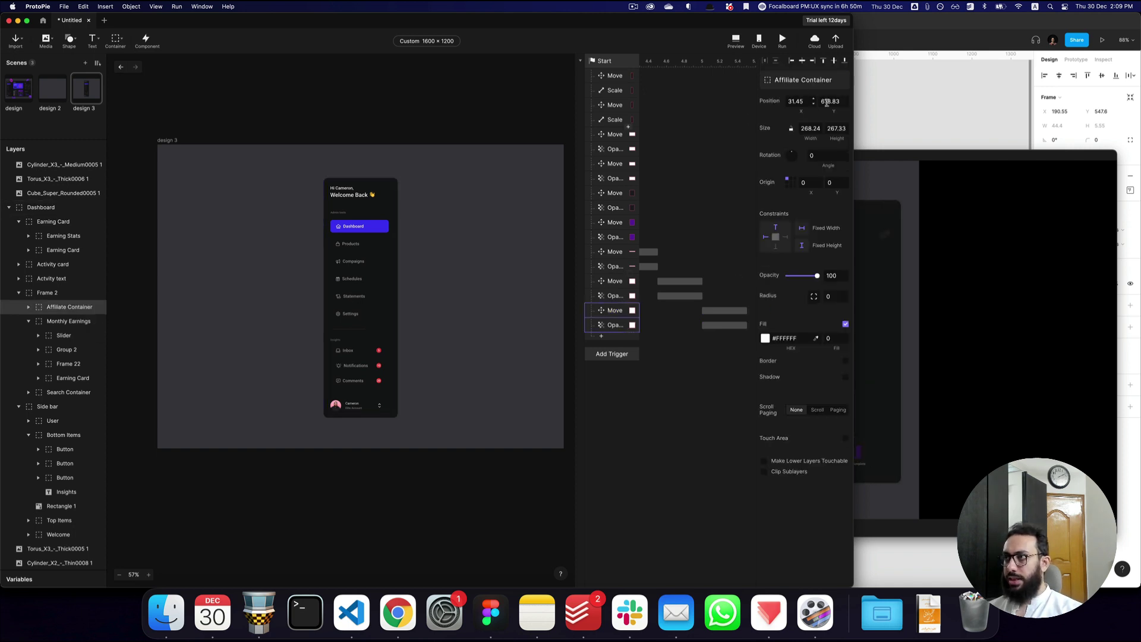
key("super+a")
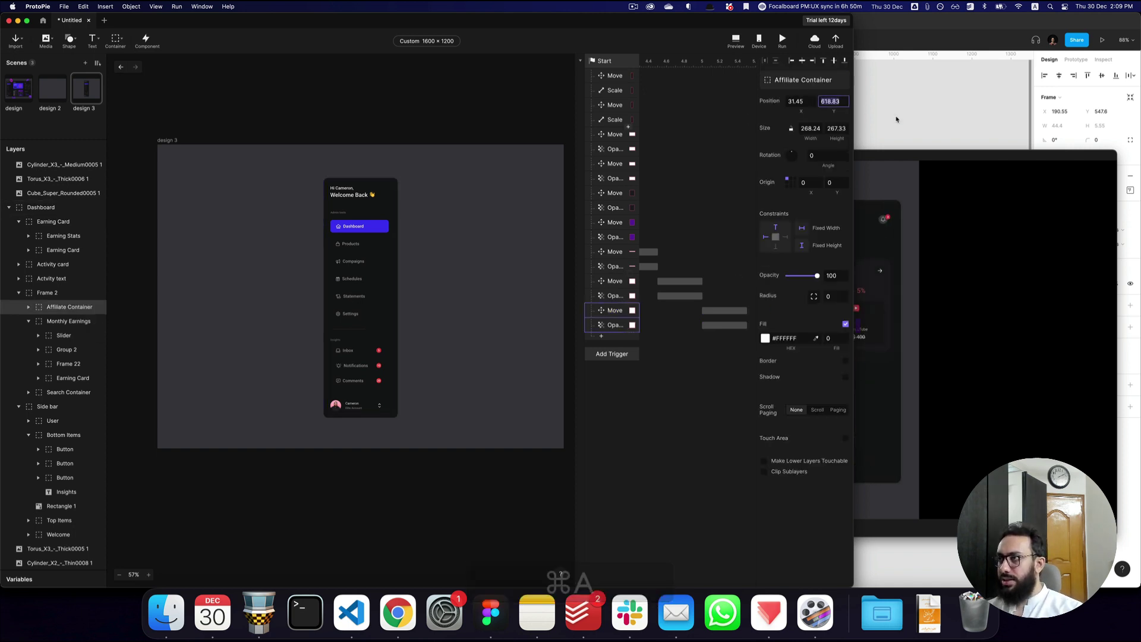
type("6")
type("78")
key("Return")
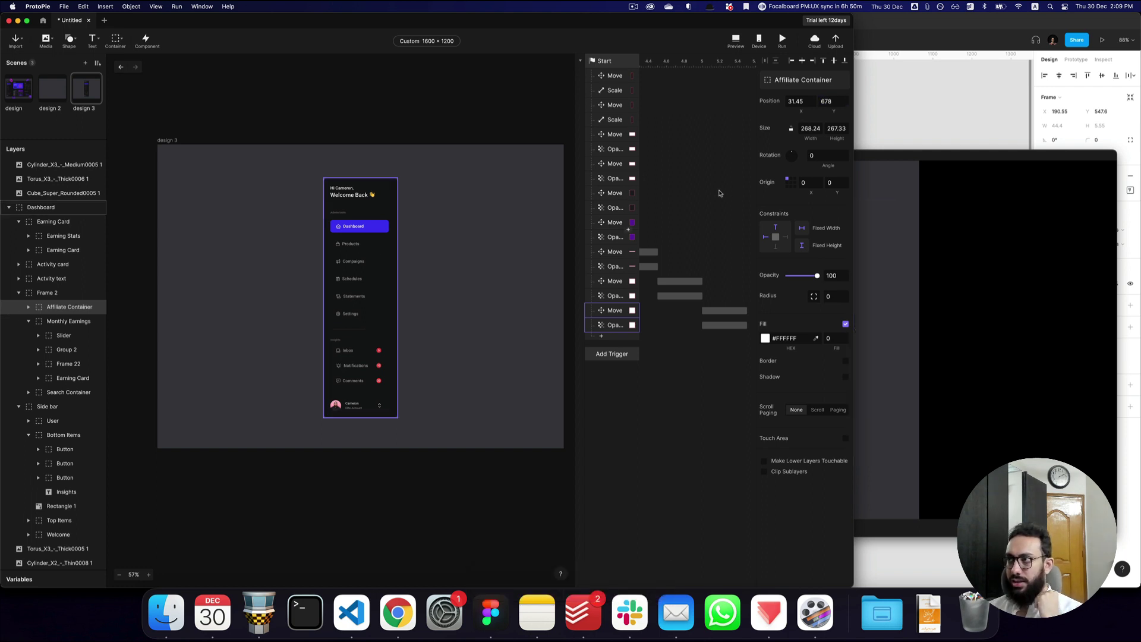
key("0")
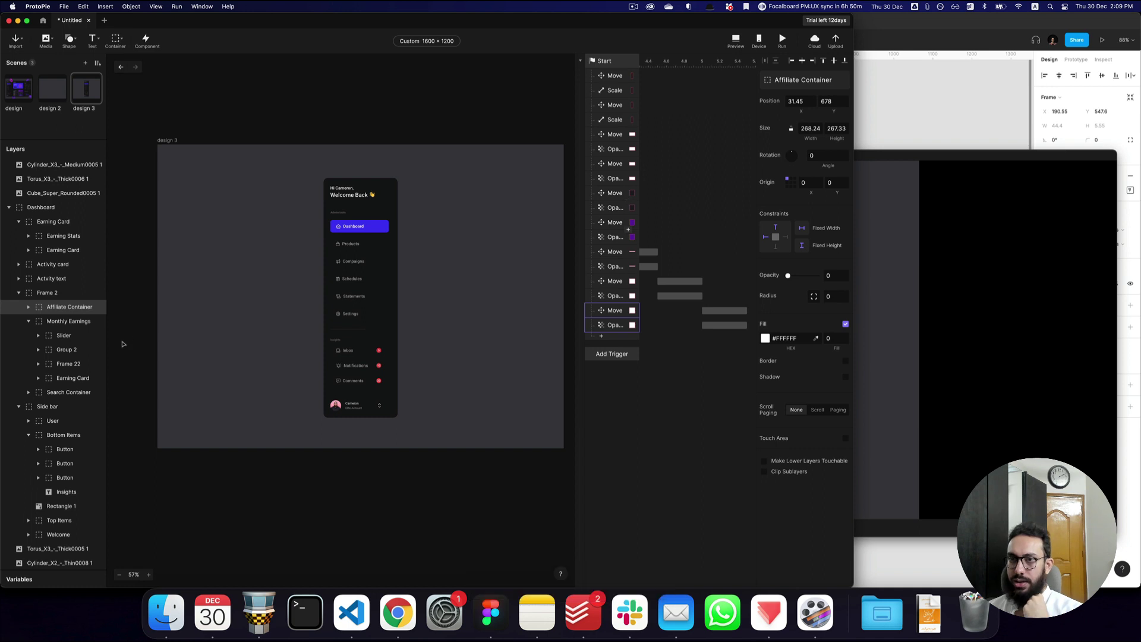
- Set the Affiliate Container Move response's target Y to 618 and play the preview
left_click(736, 311)
left_click(836, 117)
key("super+a")
key("super+BackSpace")
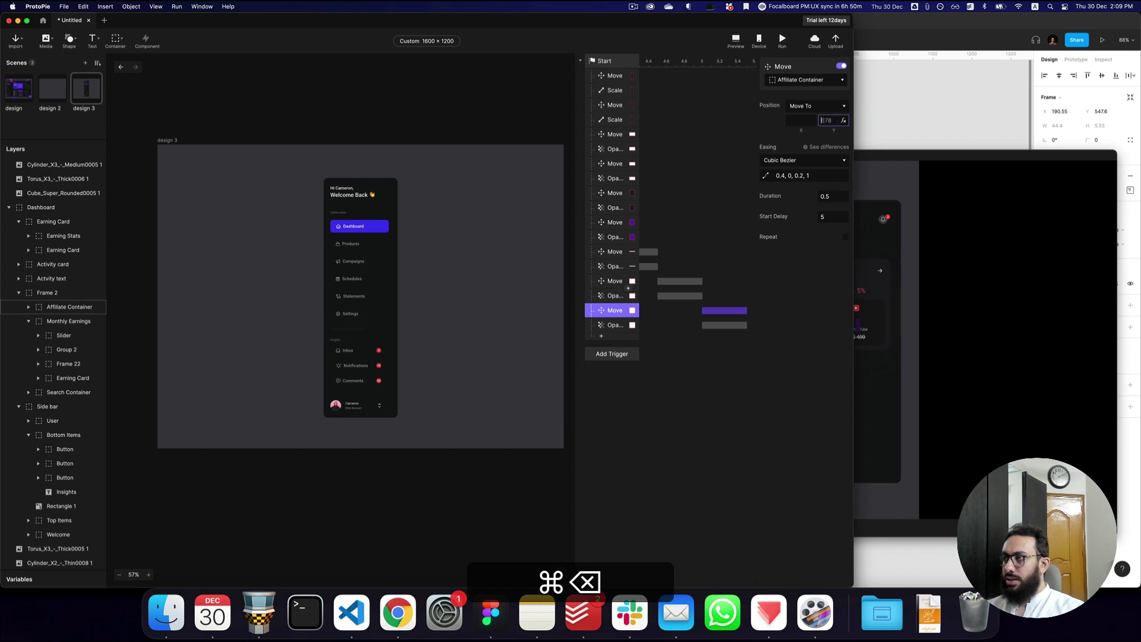
type("678")
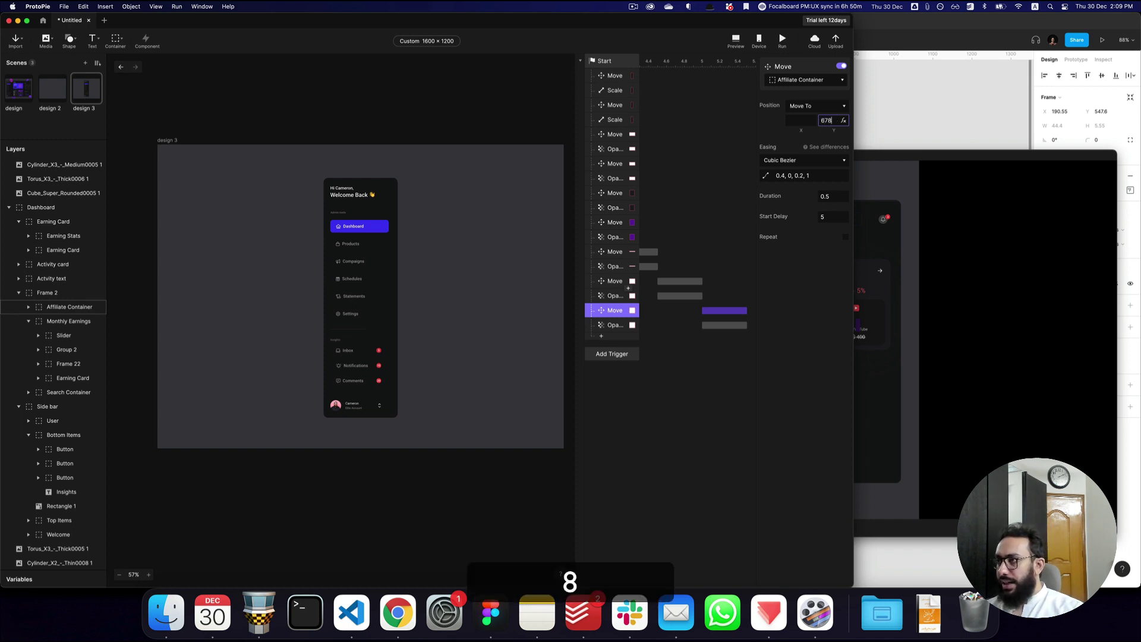
type("18")
key("Return")
key("super+p")
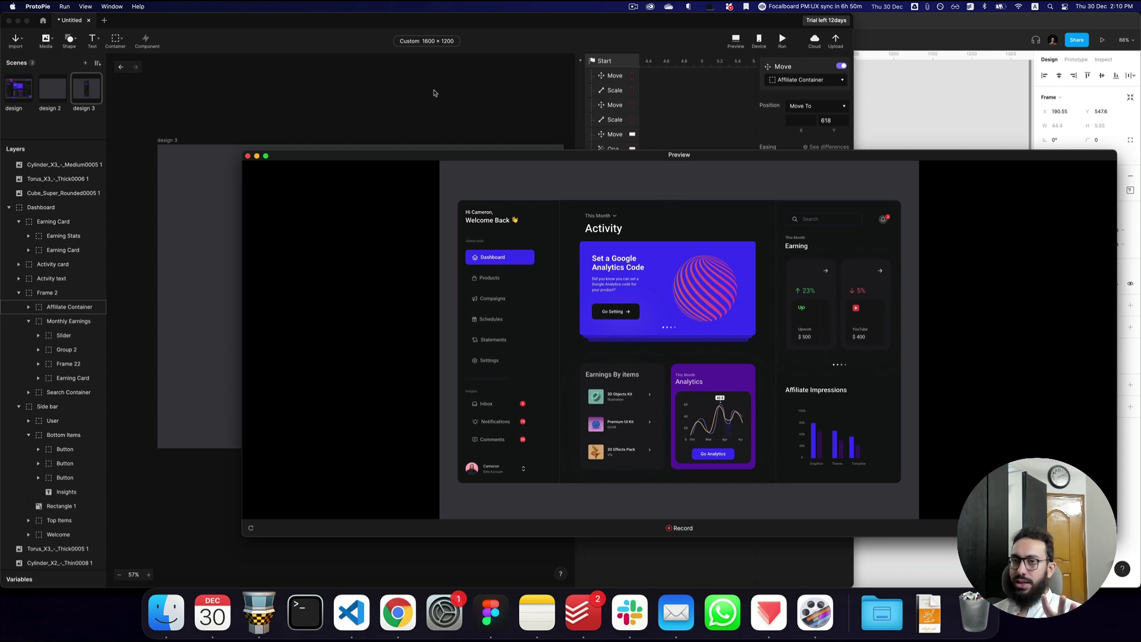
- Inspect the layers nested in Affiliate Container and review the opening design scene, returning to design 3
left_click(53, 307)
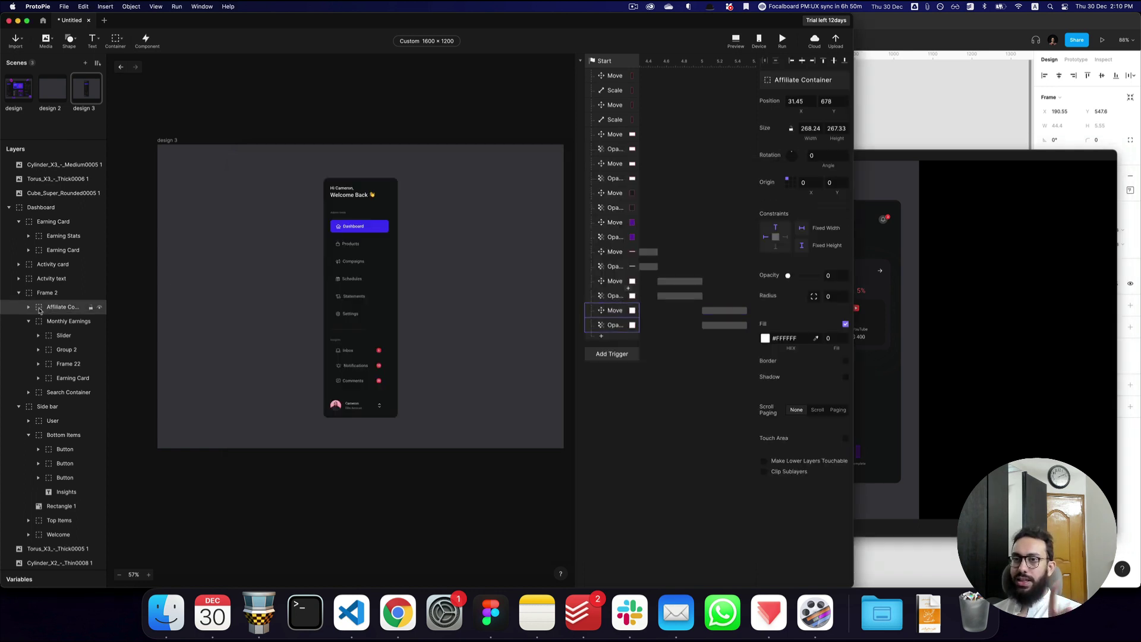
left_click(29, 308)
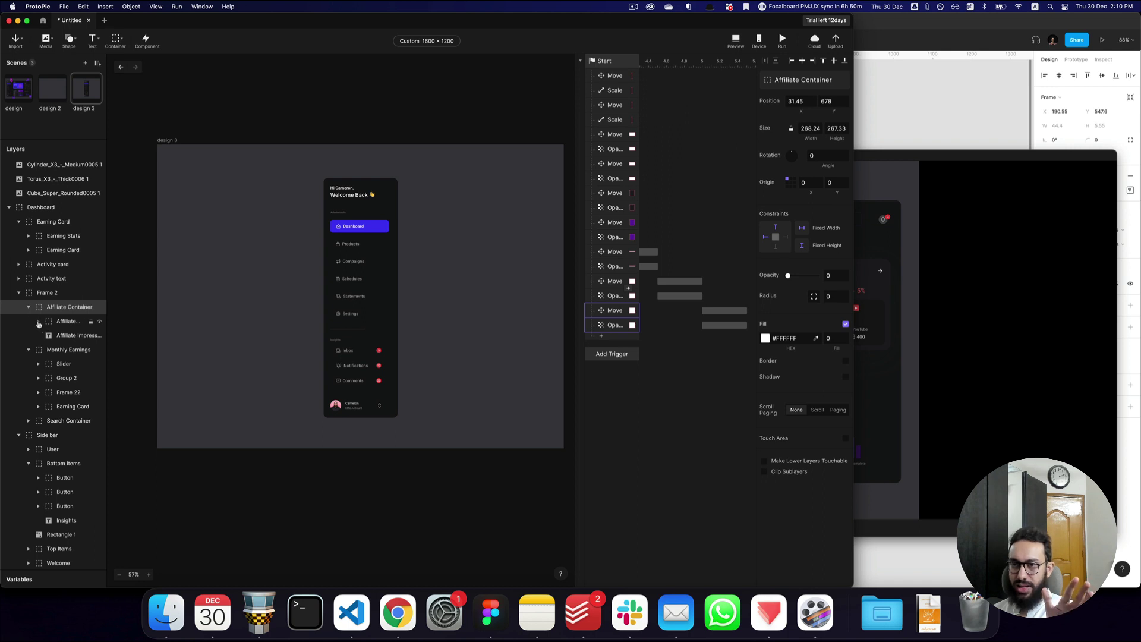
left_click(38, 322)
left_click(69, 337)
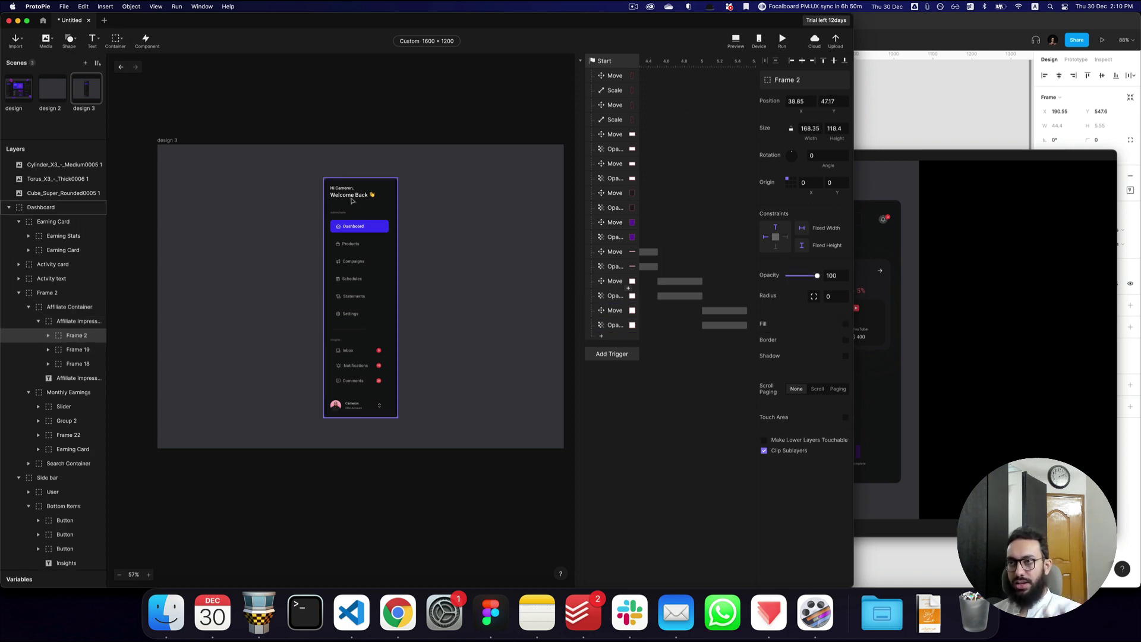
left_click(342, 120)
left_click_drag(314, 149, 153, 111)
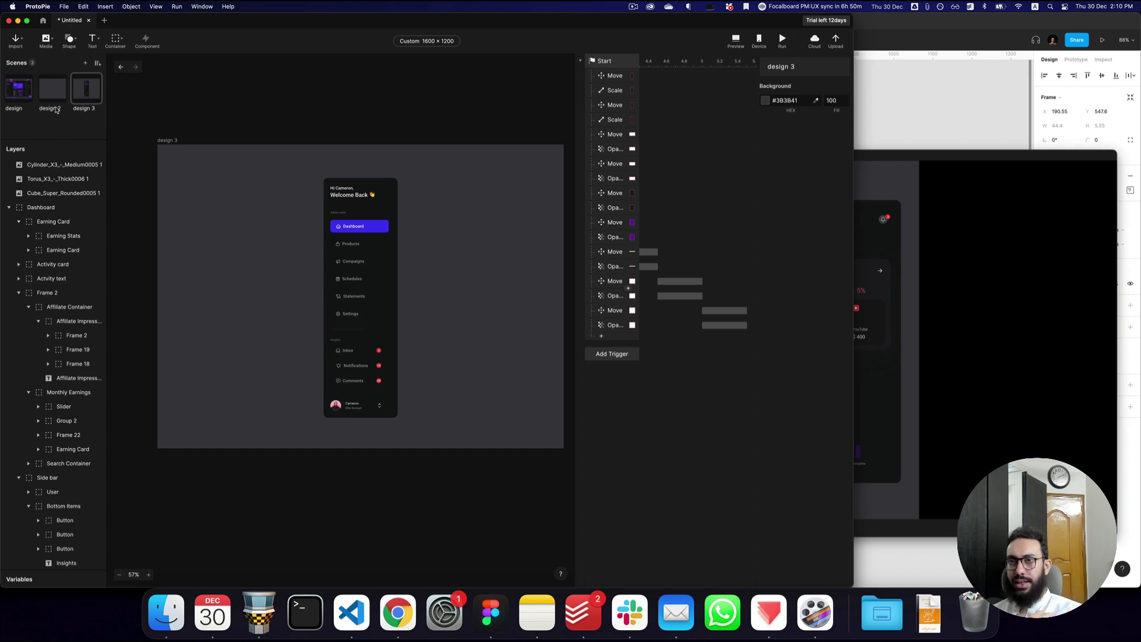
left_click(19, 95)
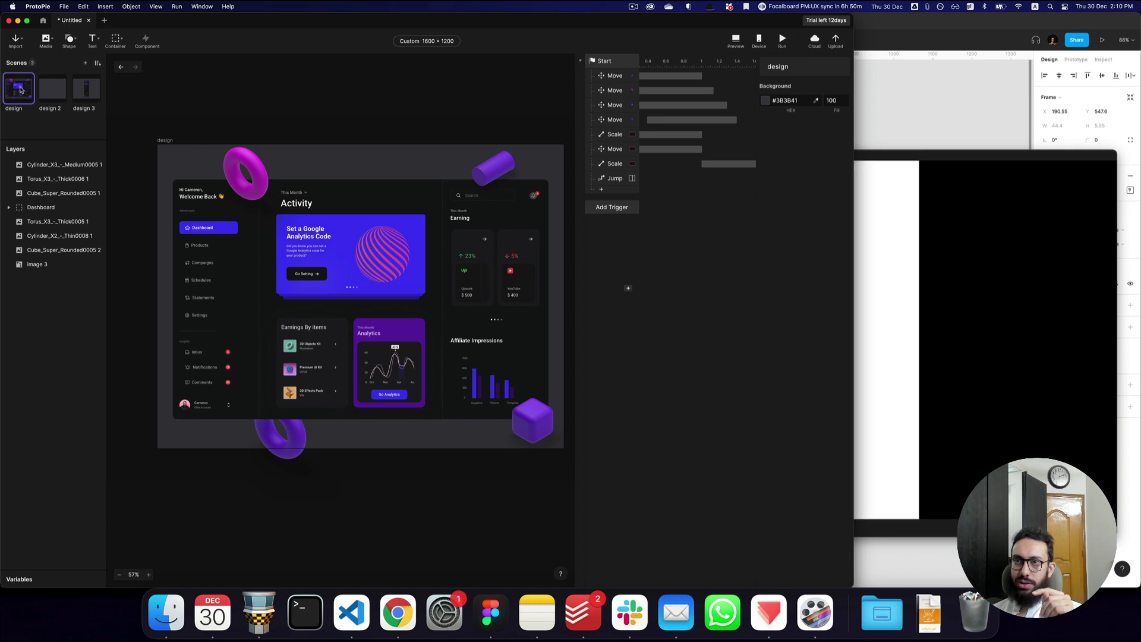
right_click(21, 89)
left_click(146, 89)
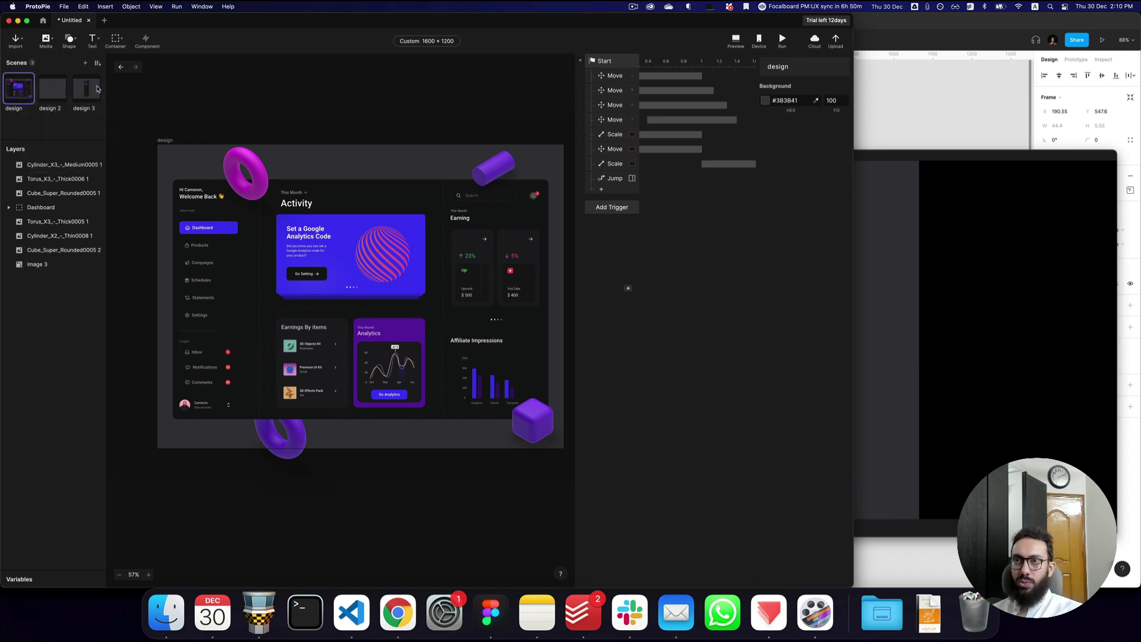
left_click(90, 90)
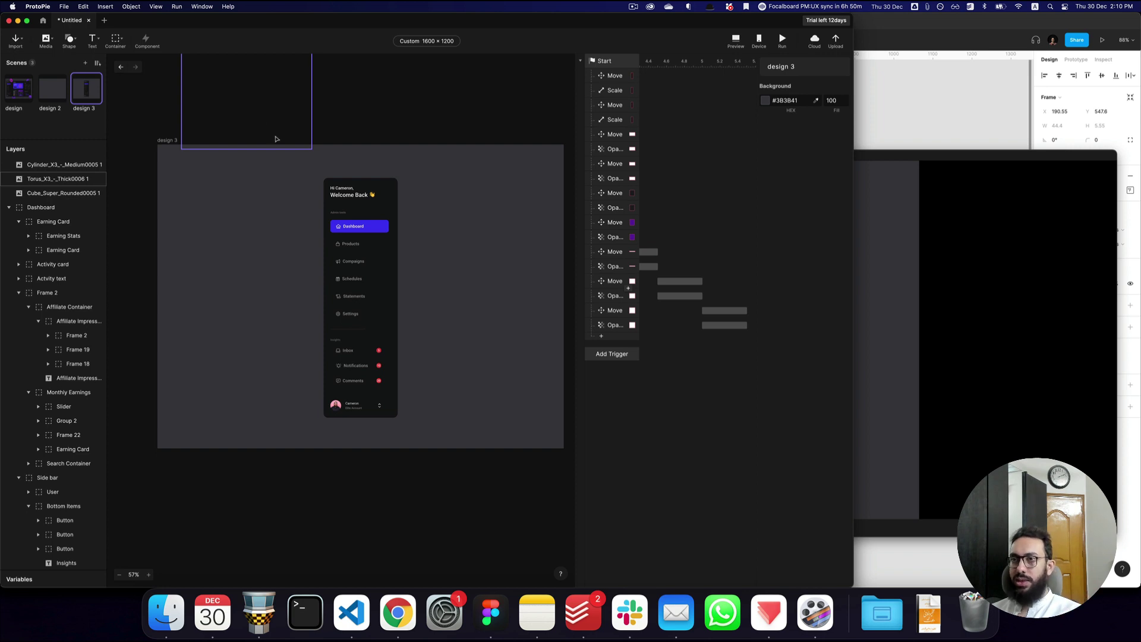
left_click(75, 167)
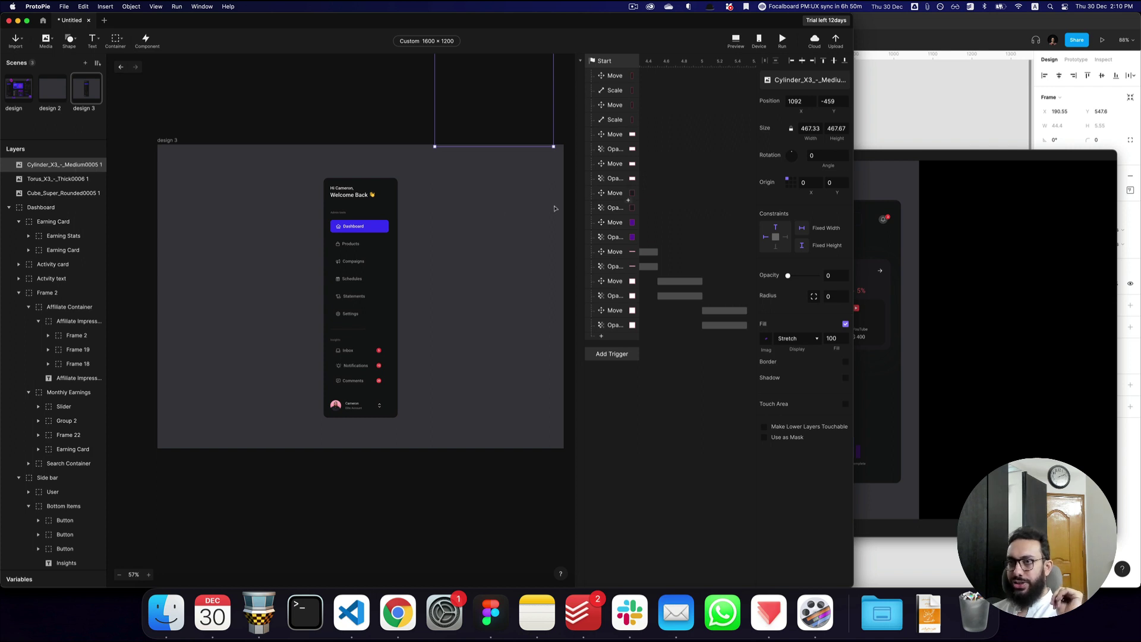
scroll(688, 325, "right", 3)
left_click(602, 336)
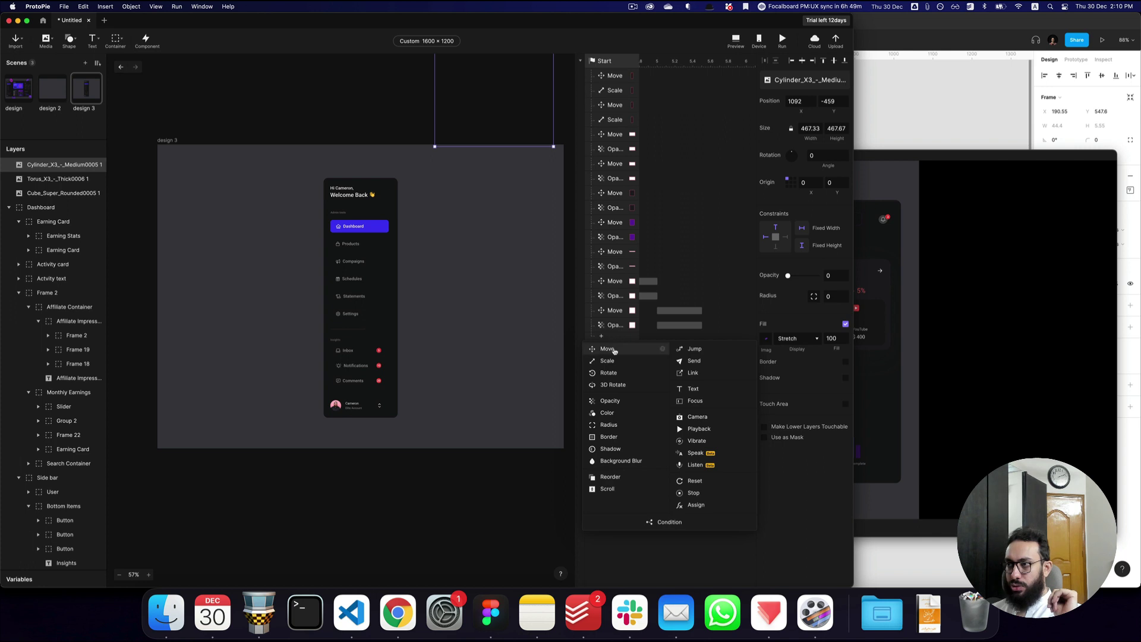
key("Escape")
- Duplicate the Affiliate Container Move and Opacity responses, set the copies' start delay to 5.5, and run the preview
left_click(683, 325, "shift")
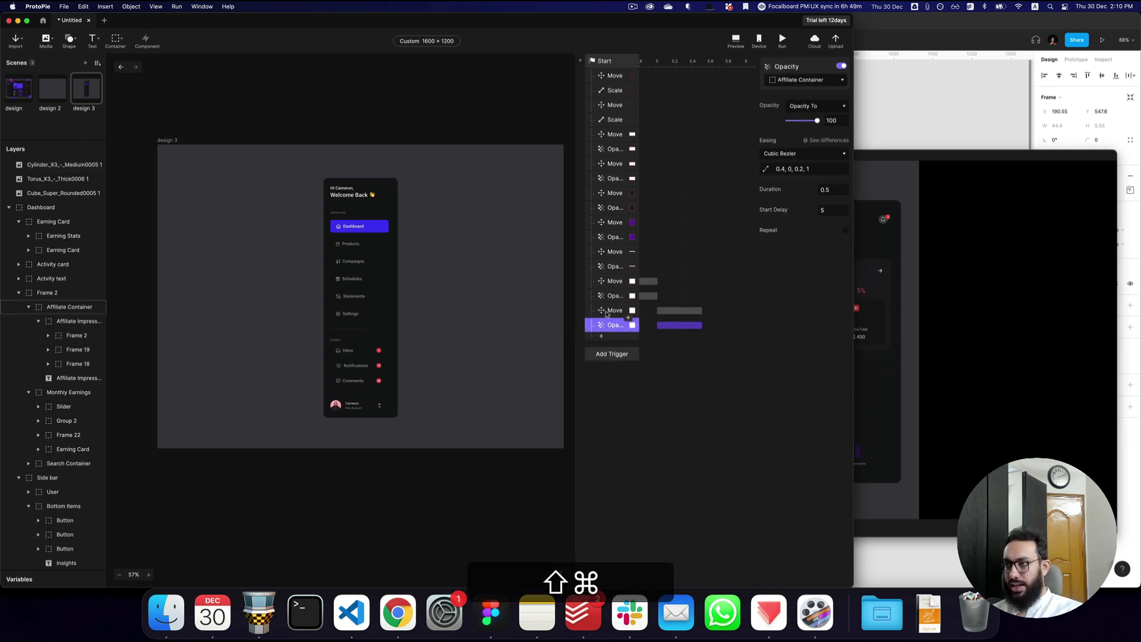
left_click(606, 313, "shift+super")
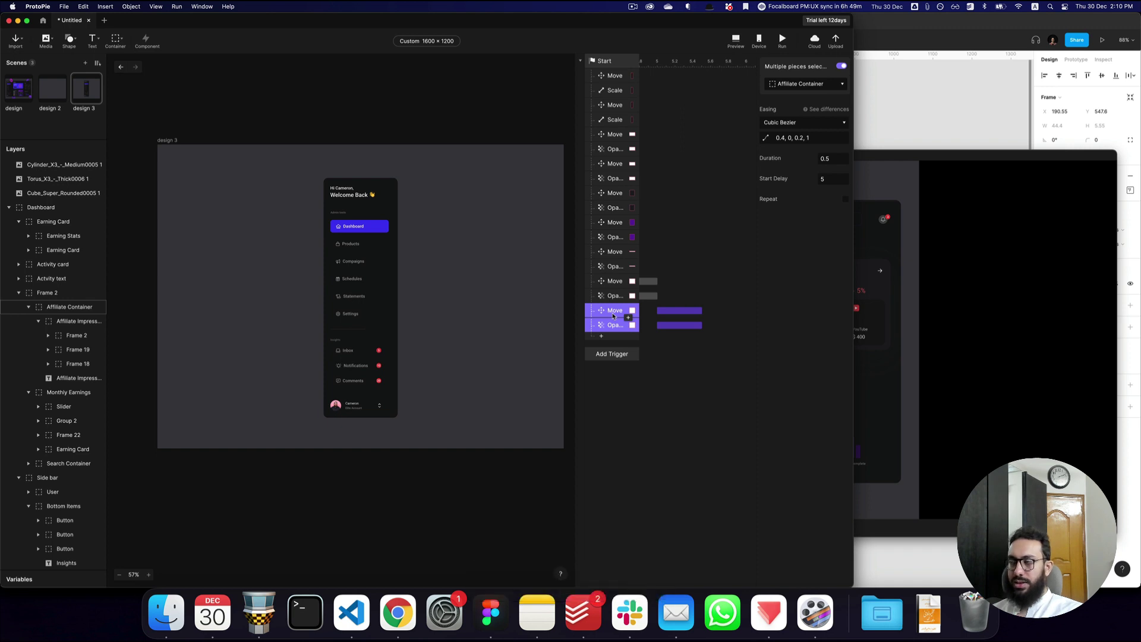
key("super+d")
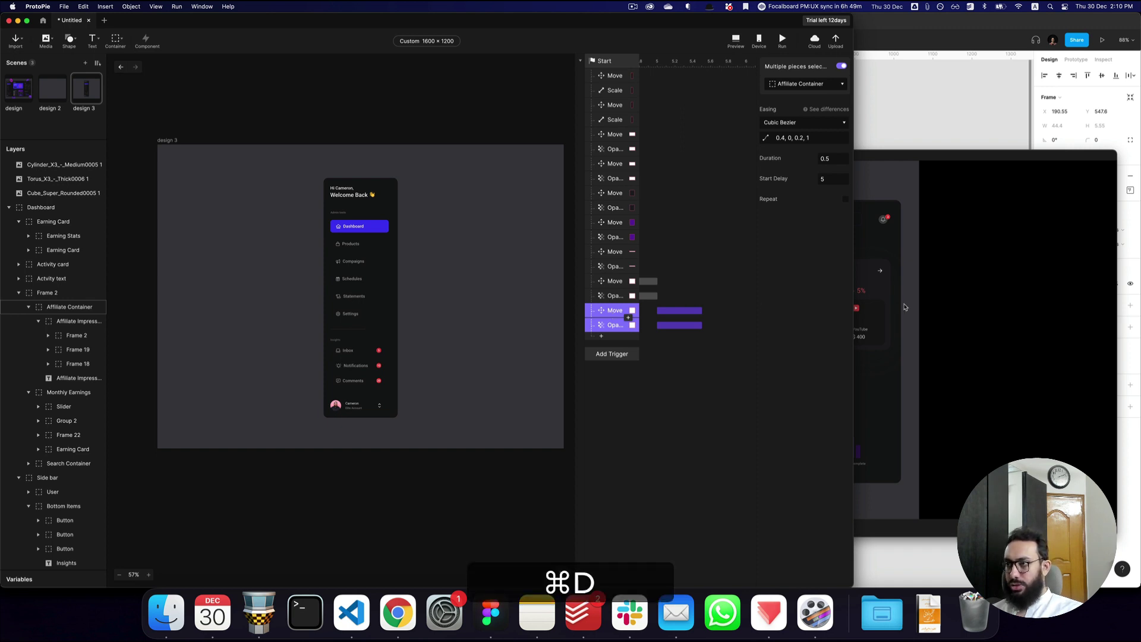
left_click(829, 179)
key("super+a")
type("5.5")
key("Return")
key("super+p")
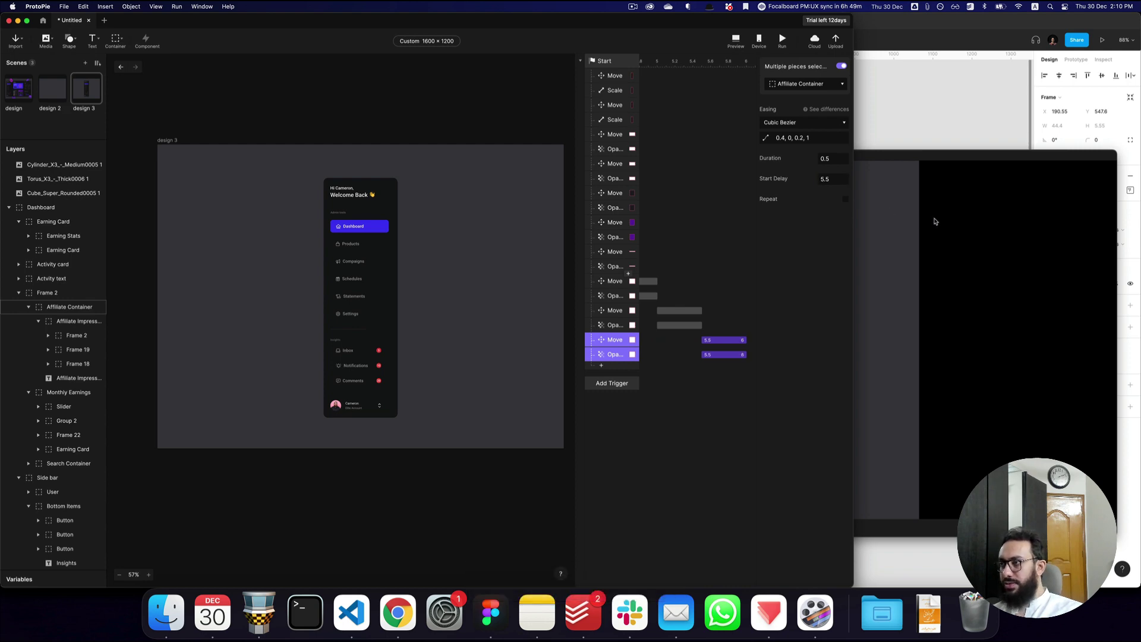
- Switch to Figma, look up the position of the upper purple cylinder in the design frame, and return to ProtoPie
key("super+Tab")
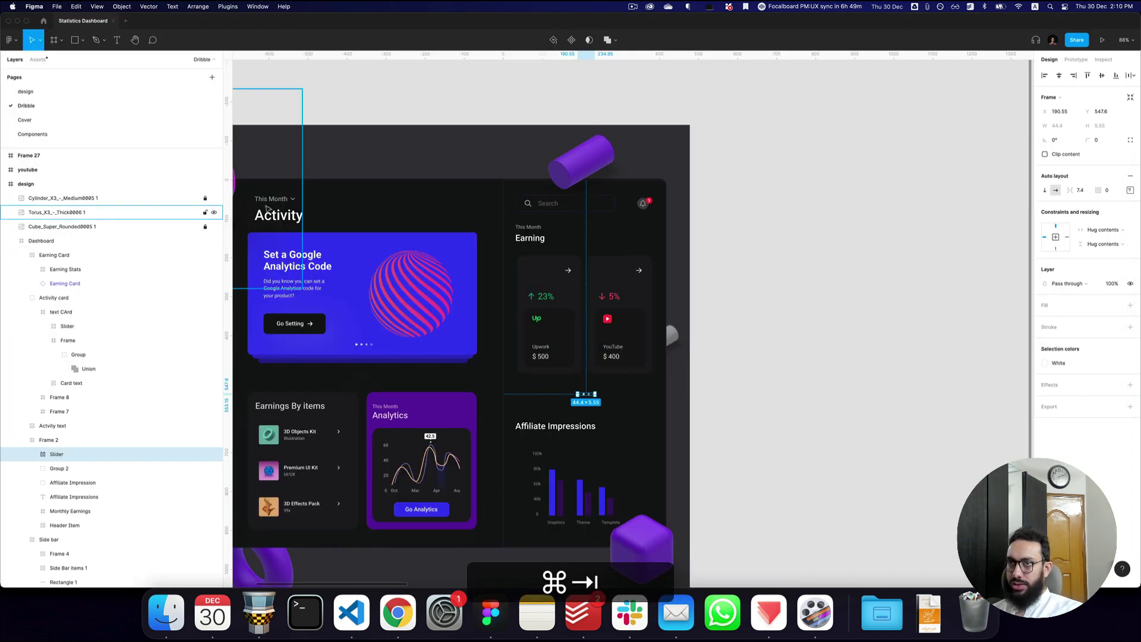
key("super+Tab")
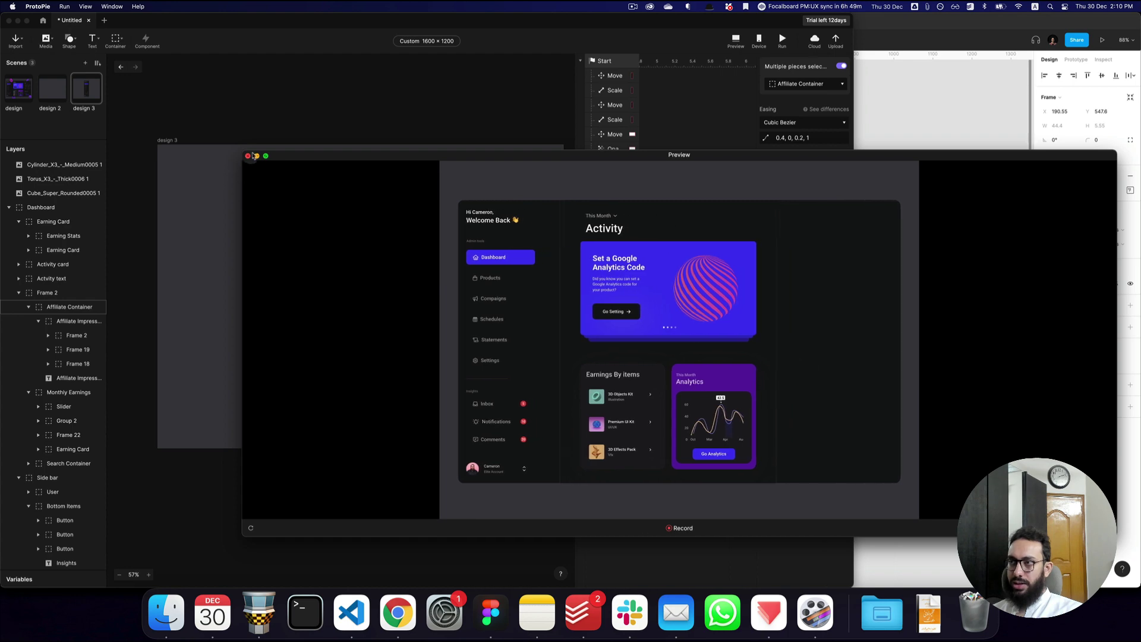
left_click(490, 612)
left_click(585, 161)
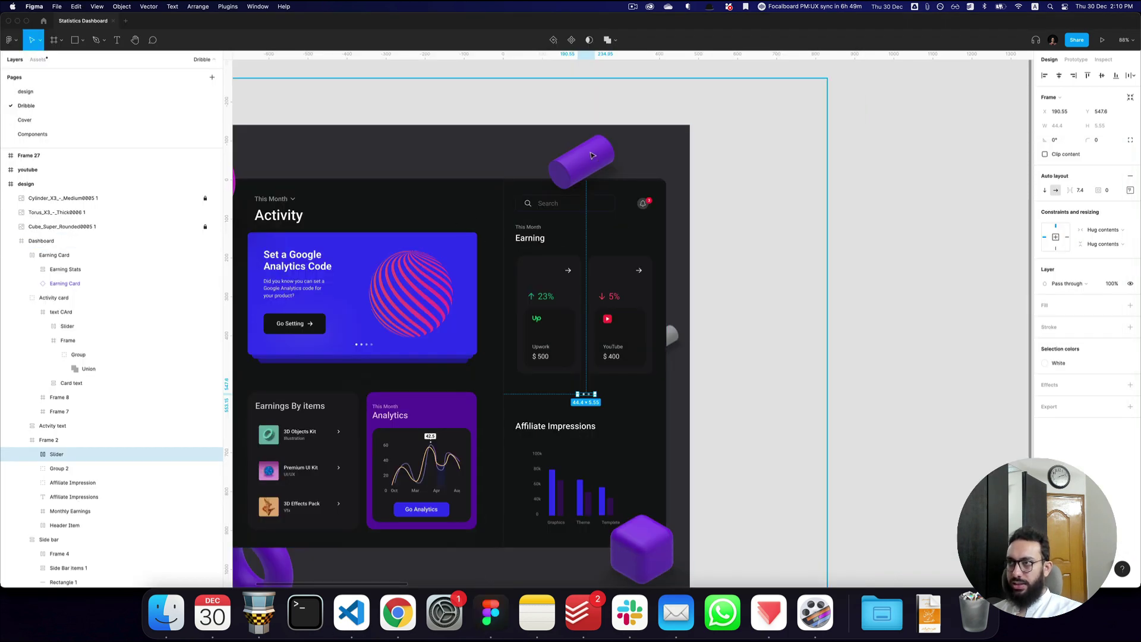
double_click(585, 159)
key("Escape")
scroll(168, 228, "up", 5)
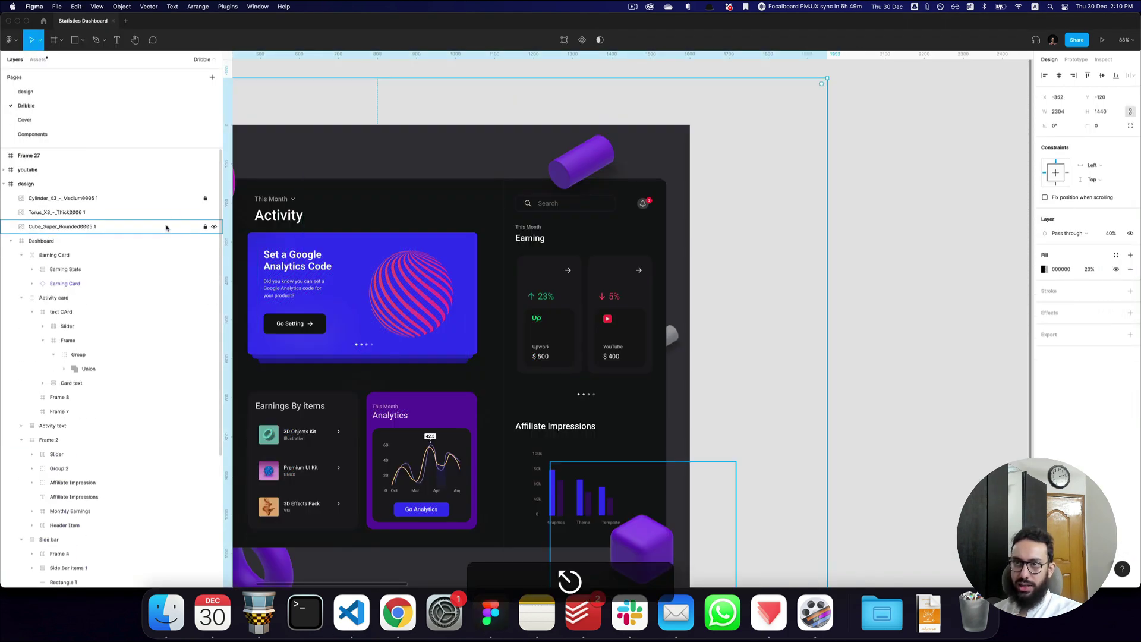
left_click(575, 153, "super")
key("super+Tab")
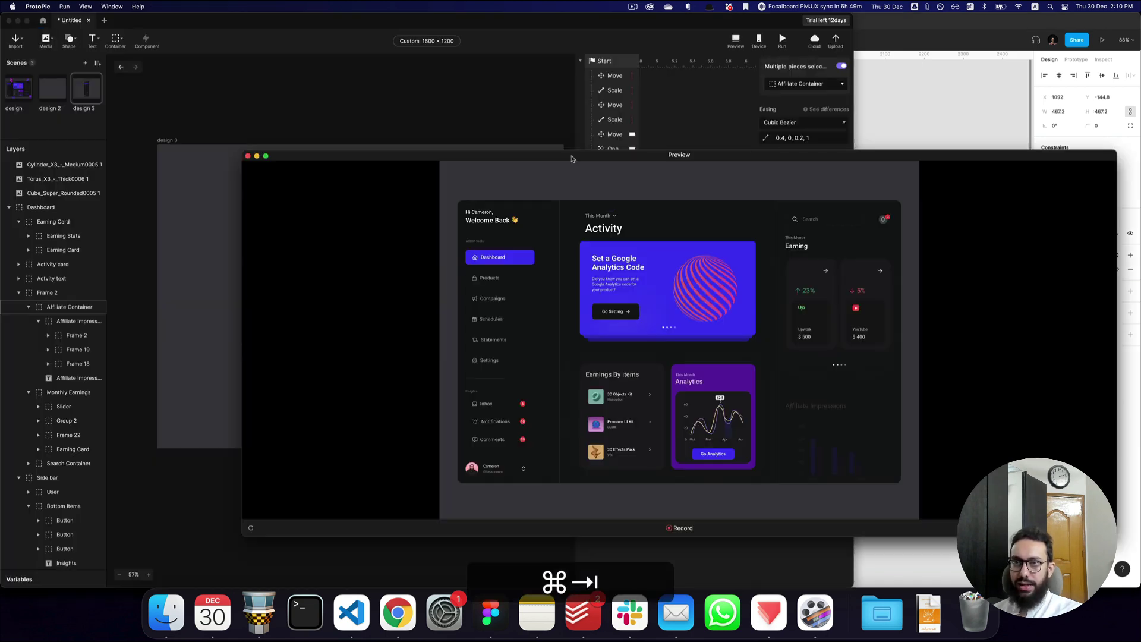
- Retarget the duplicated Move and Opacity responses from Affiliate Container to the Cylinder_X3_-_Medium0005 1 layer
left_click(713, 127)
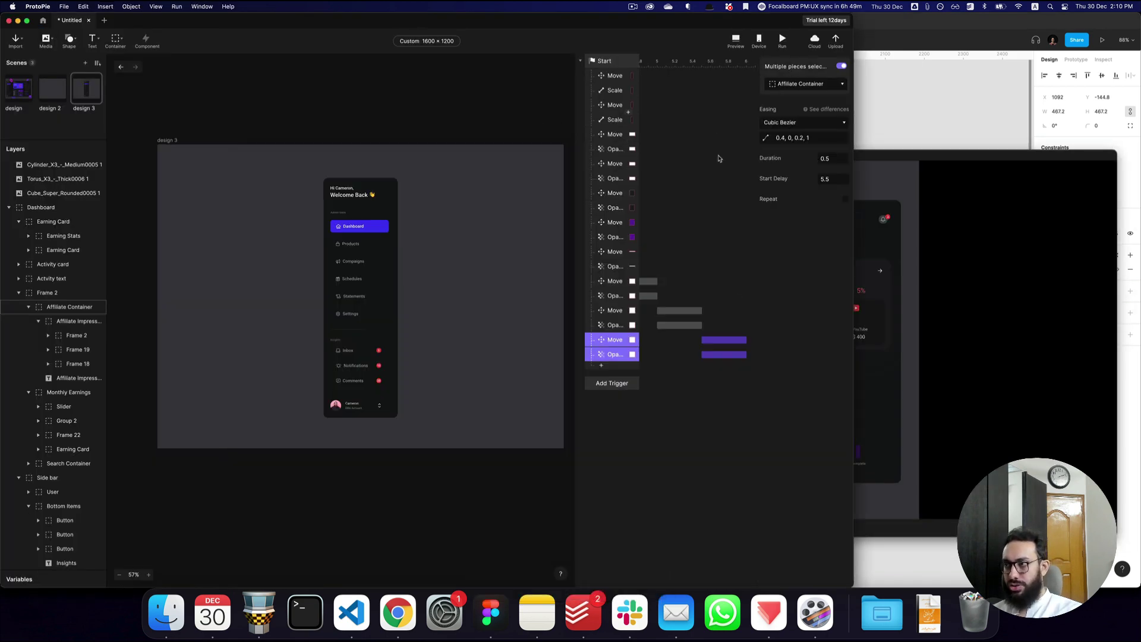
left_click(825, 85)
type("cy")
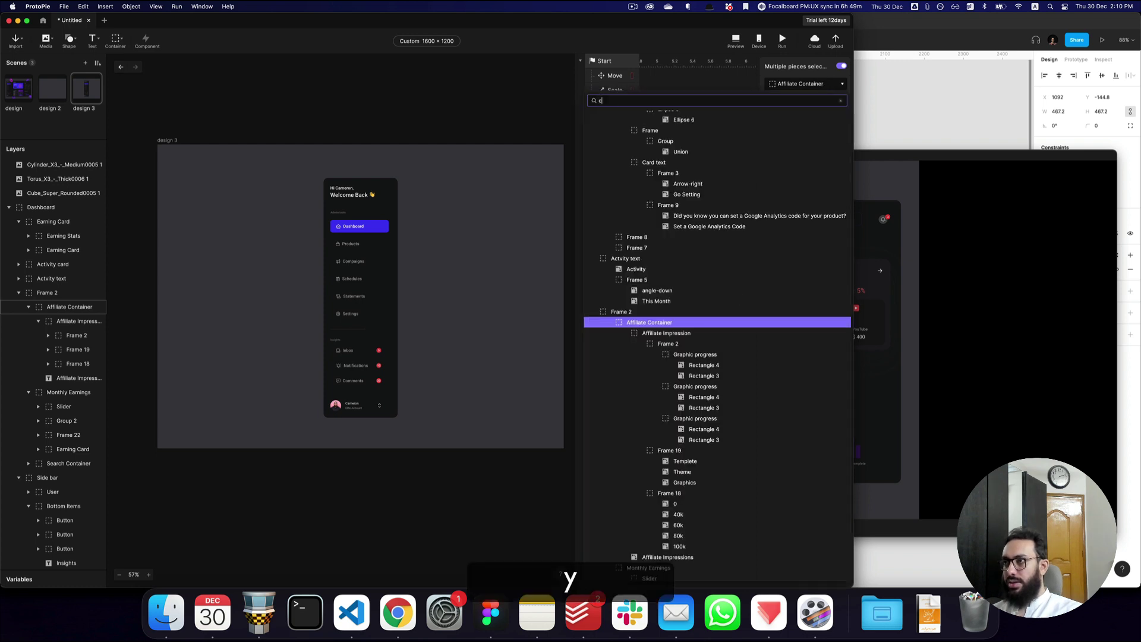
left_click(689, 118)
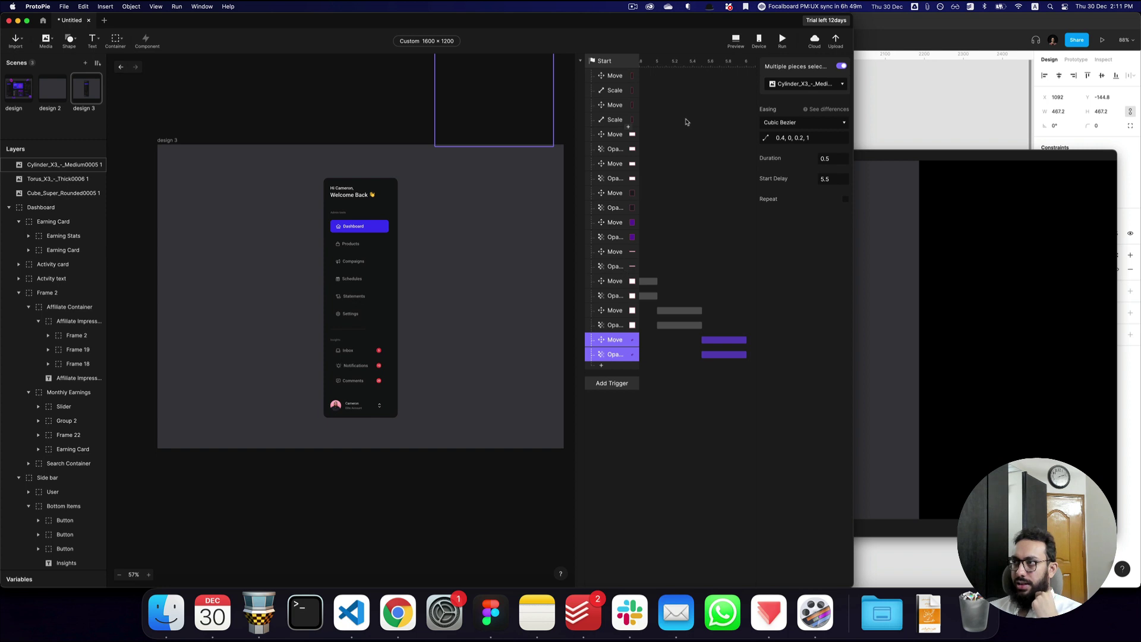
- Copy the Y position of the upper purple cylinder from the opening design scene
left_click(19, 88)
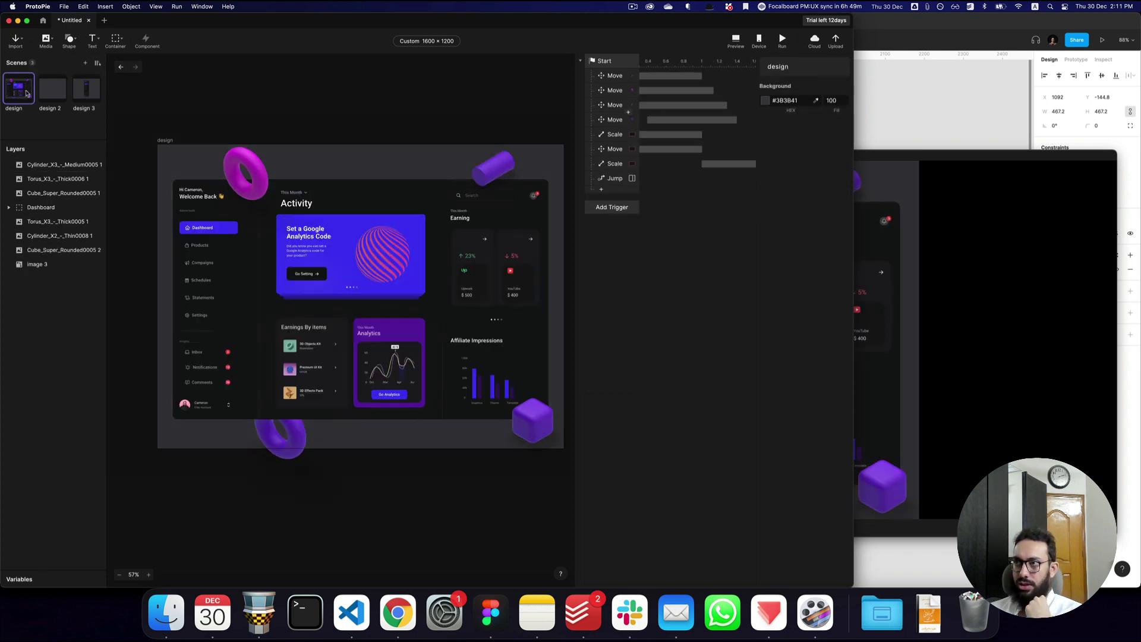
left_click(488, 169)
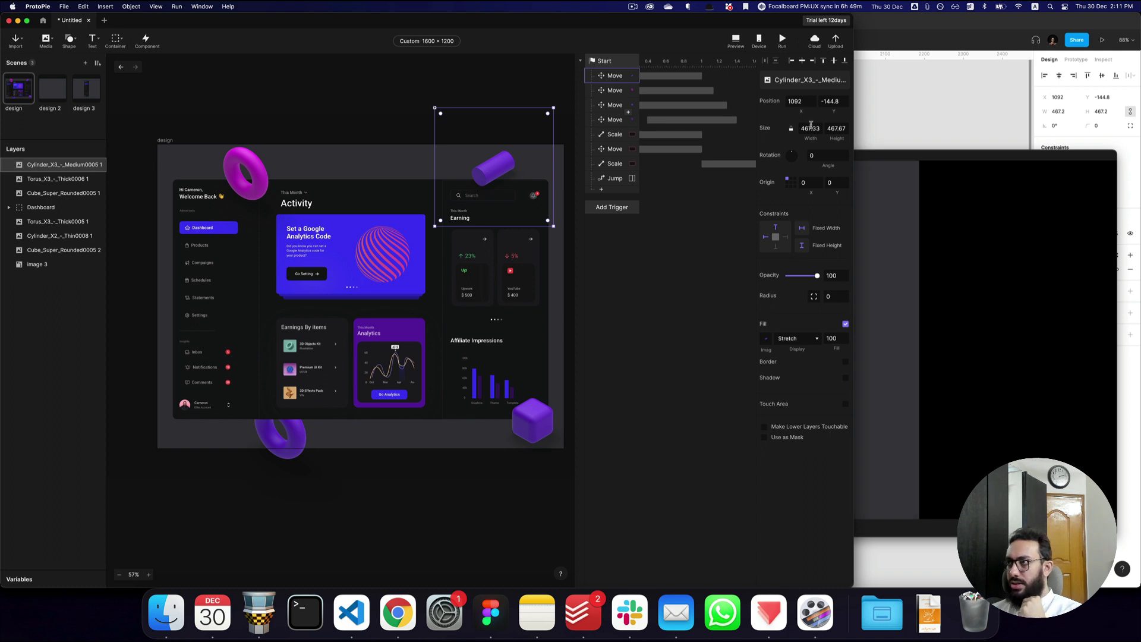
left_click(834, 101)
key("super+a")
key("super+c")
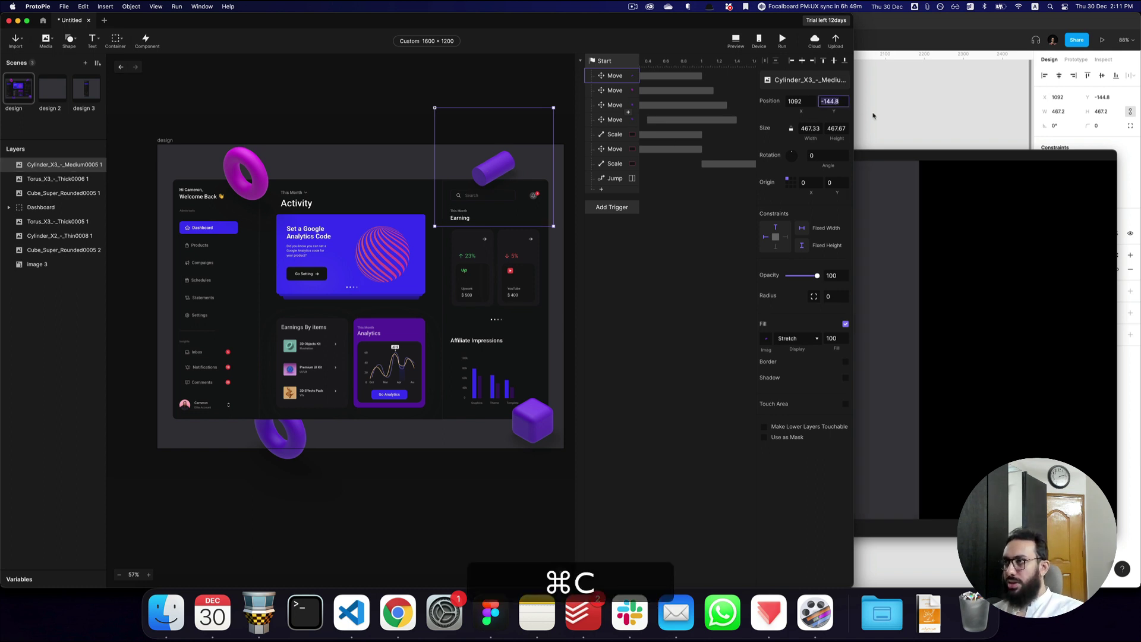
- In design 3, set the cylinder Move response's target Y to -144.8, check its Opacity response, and play the preview
left_click(94, 94)
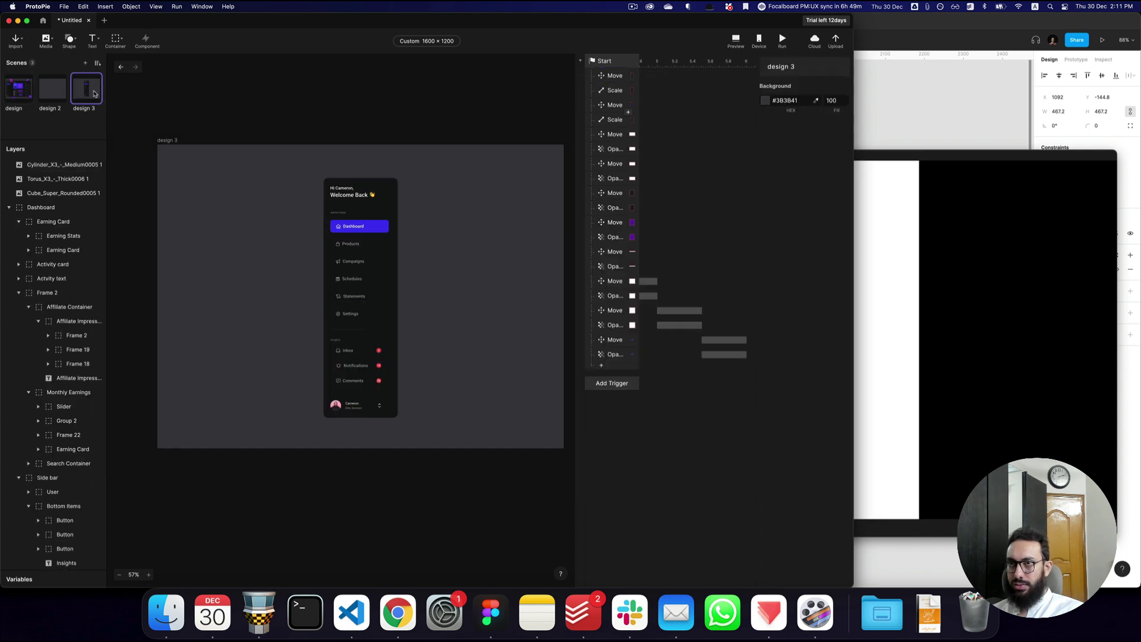
left_click(724, 340)
left_click(837, 120)
key("super+a")
key("super+v")
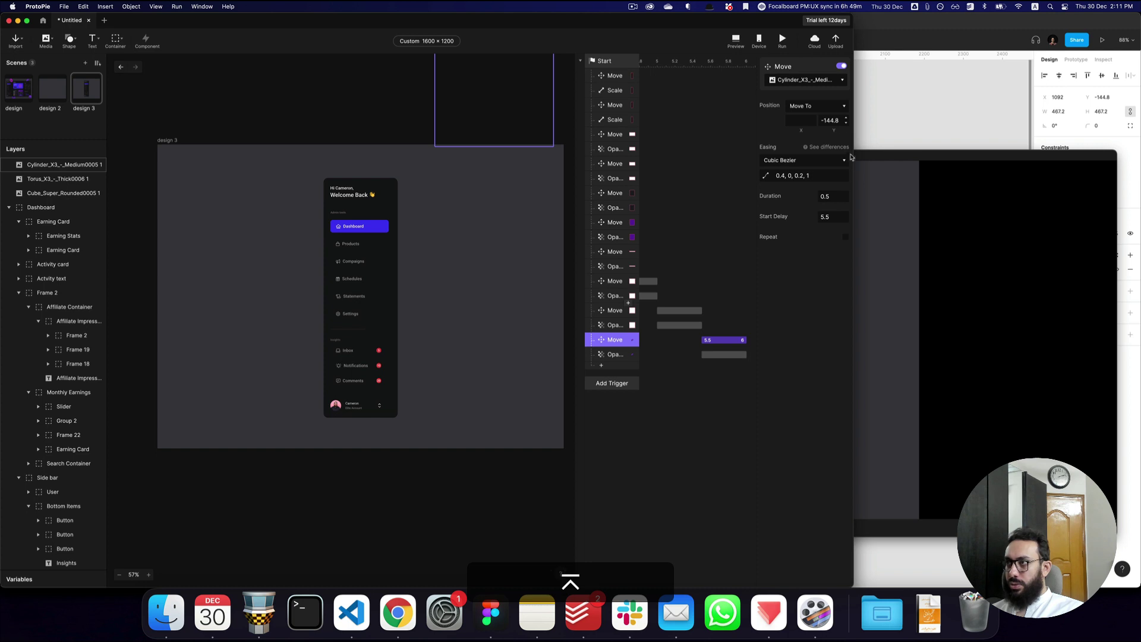
left_click(833, 197)
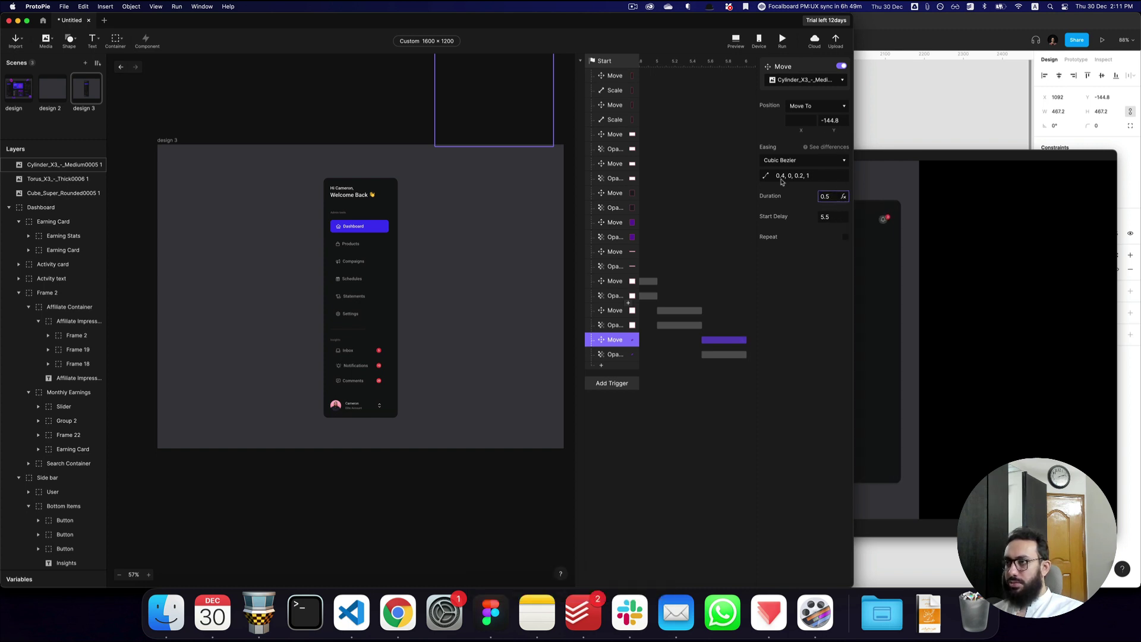
left_click(724, 354)
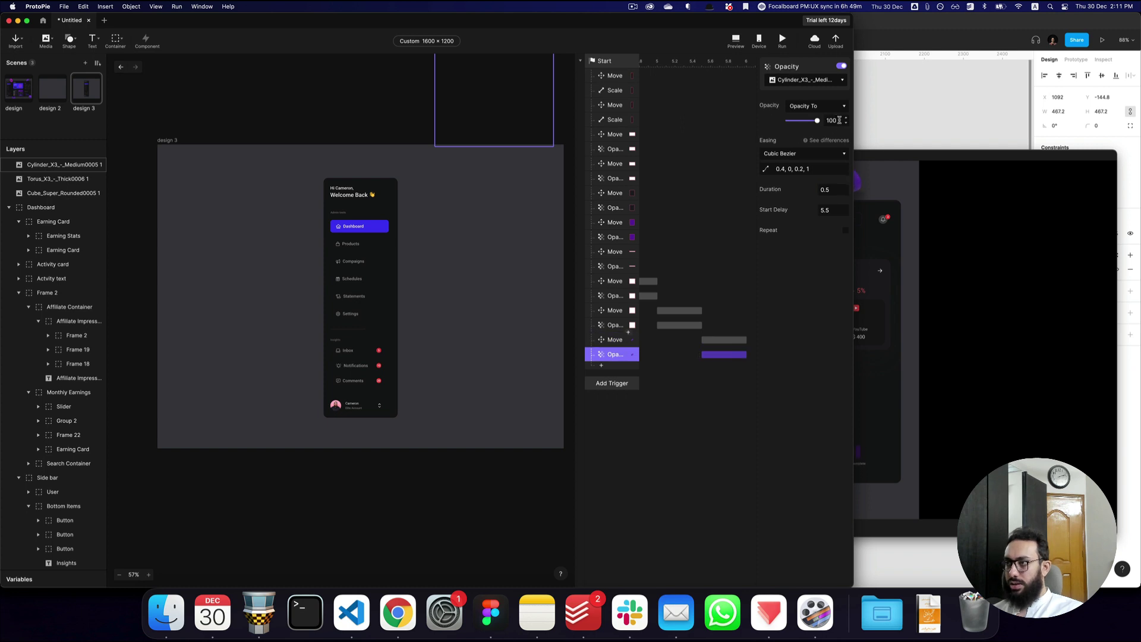
left_click(944, 196)
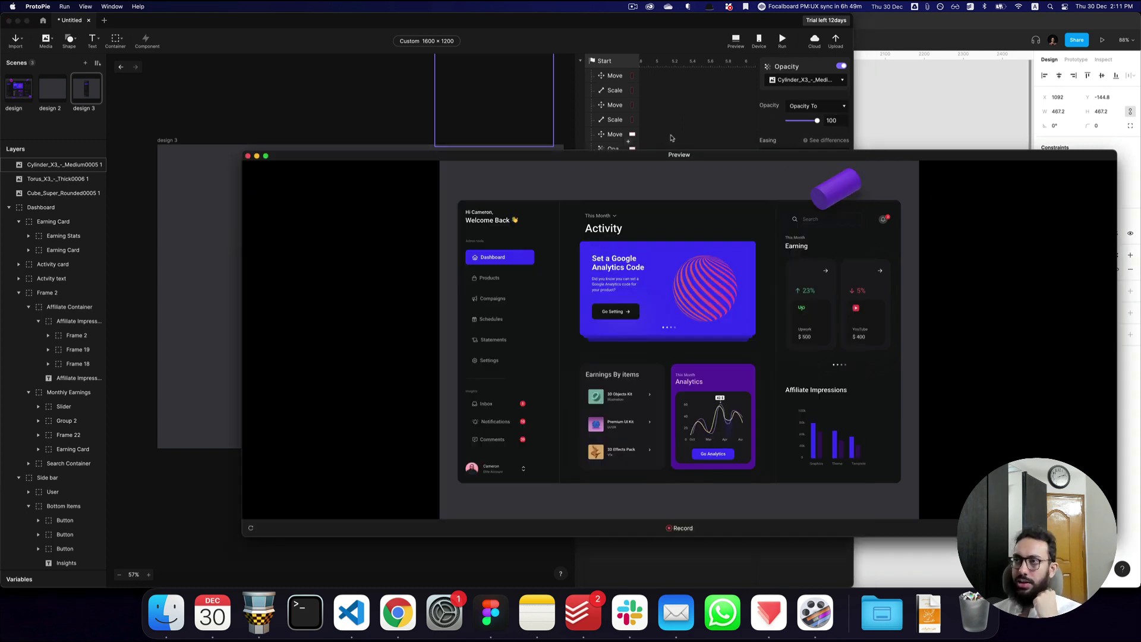
- Copy the Y position of the magenta torus from the opening design scene
left_click(24, 94)
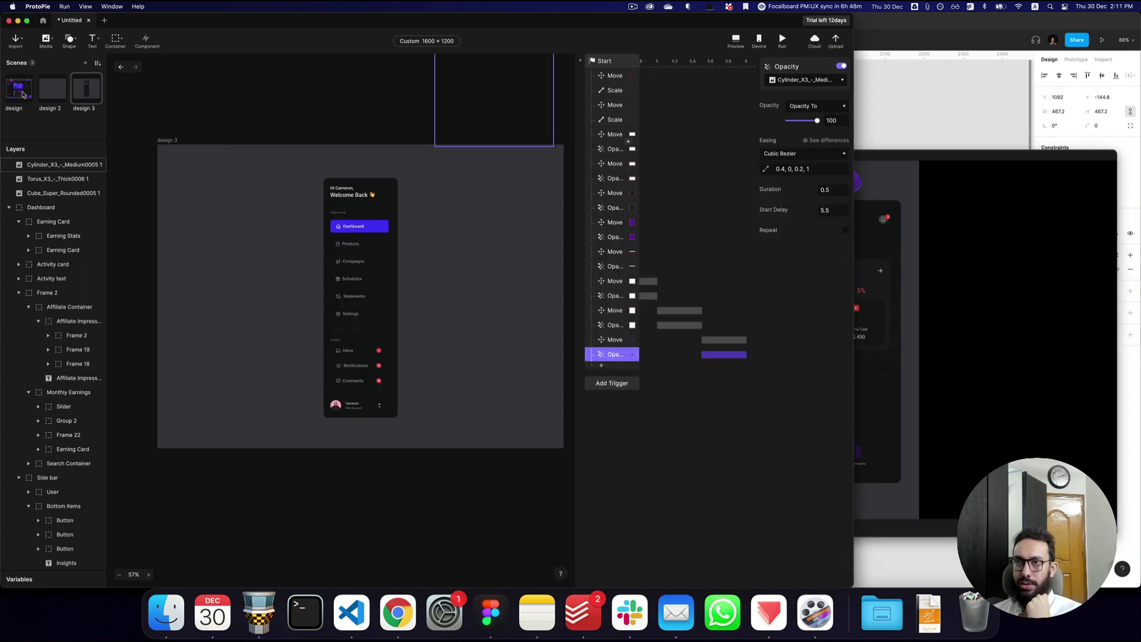
left_click(24, 94)
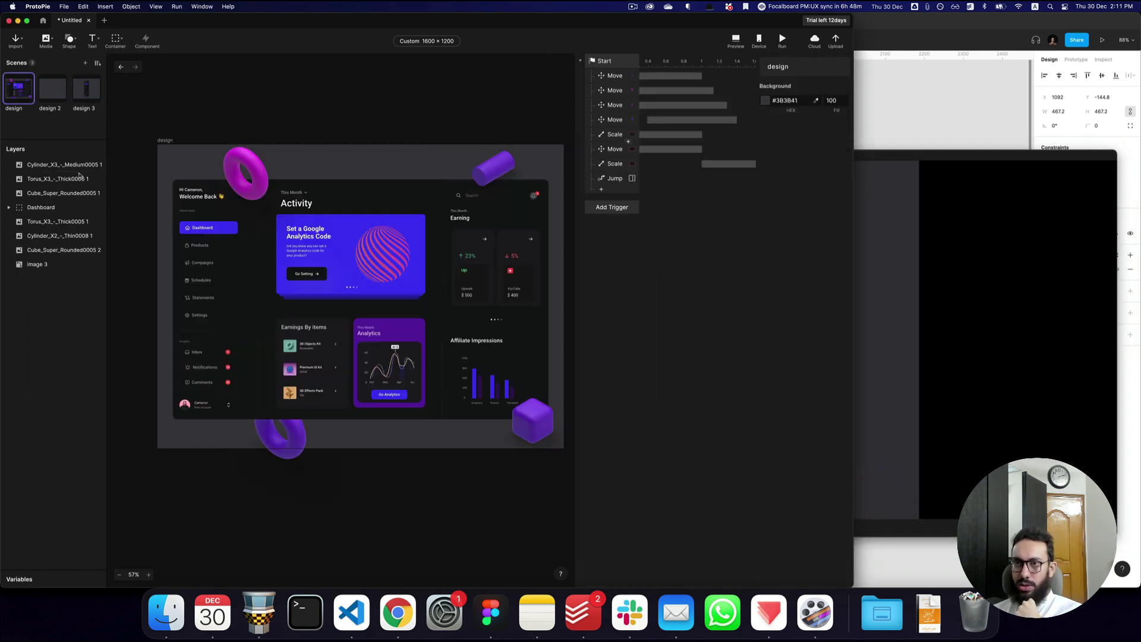
left_click(240, 159)
left_click(833, 101)
key("super+c")
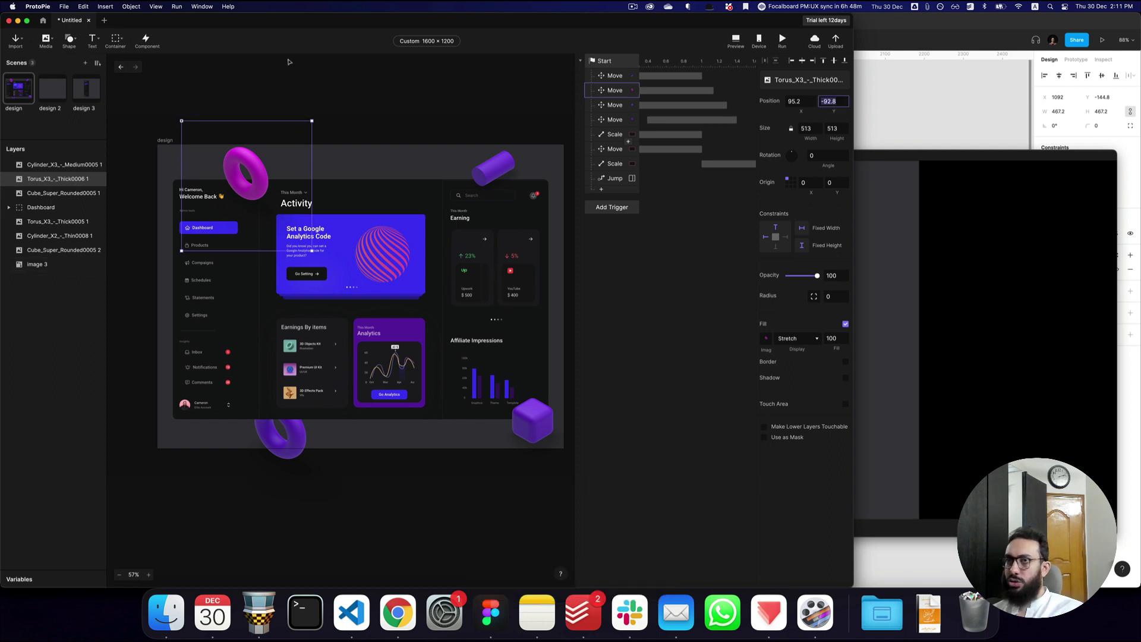
- In design 3, duplicate the cylinder's Move and Opacity responses and set the copies' start delay to 6
left_click(86, 89)
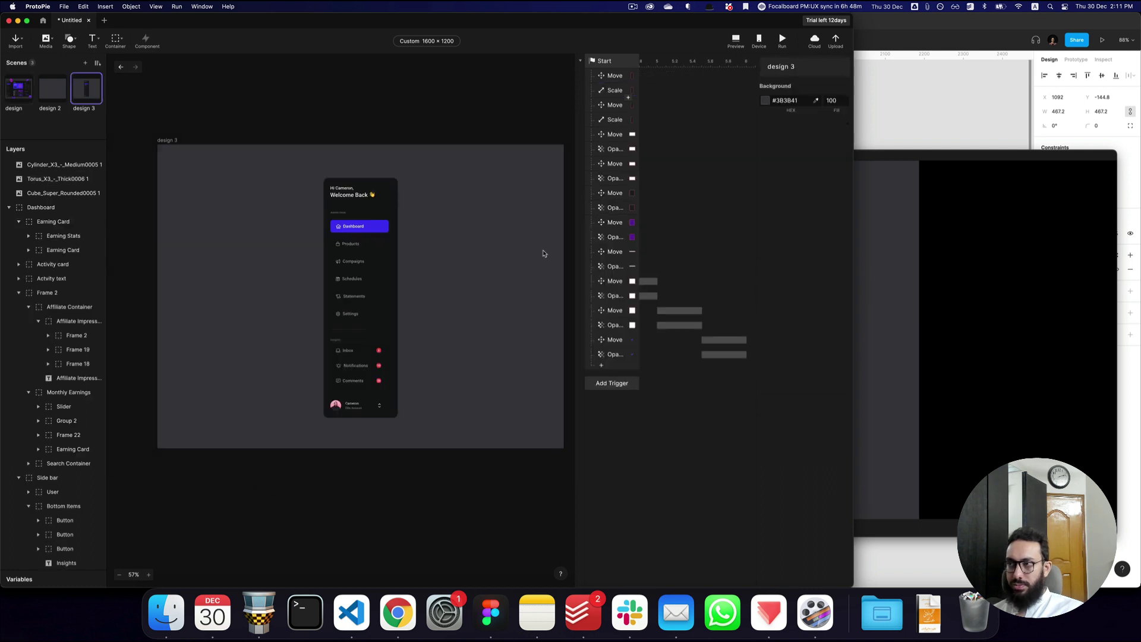
left_click(612, 342, "shift")
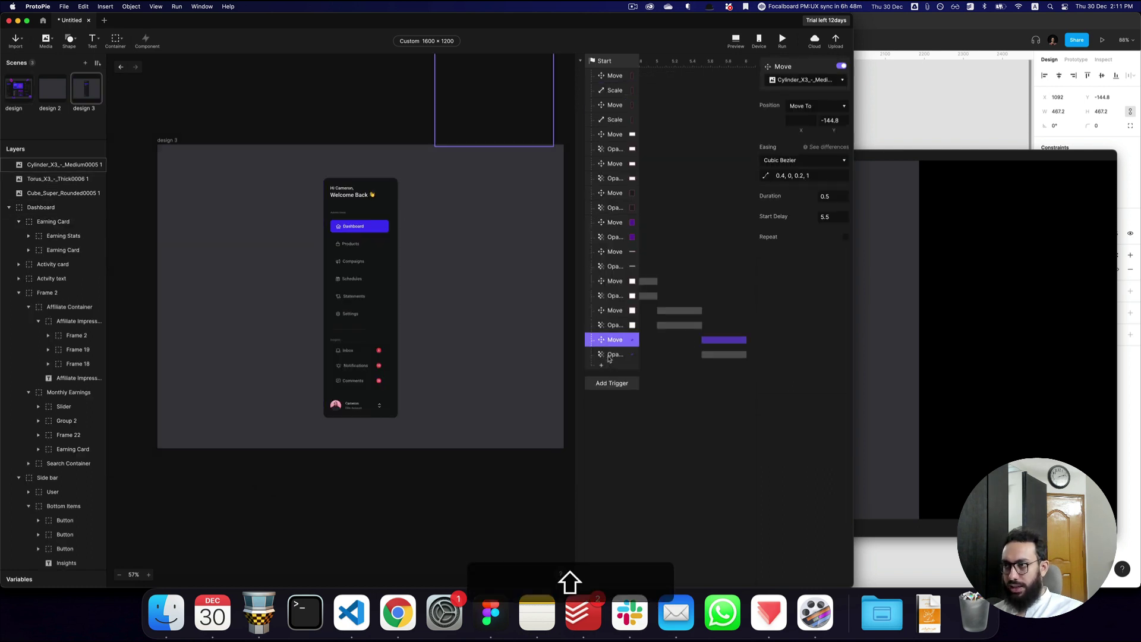
left_click(613, 355, "shift")
key("super+shift+d")
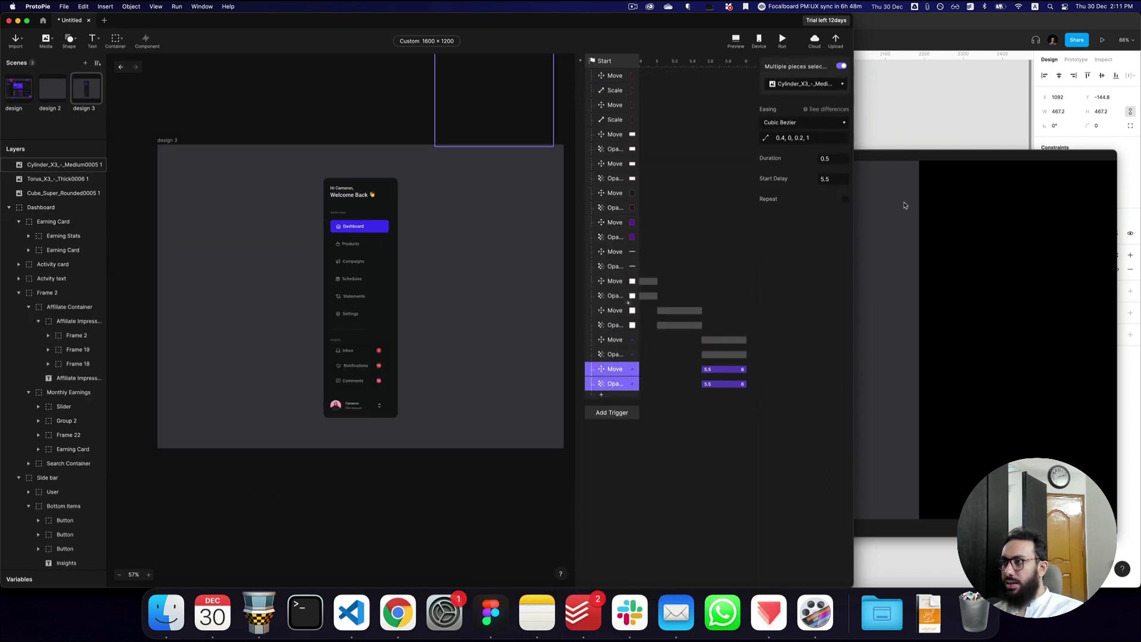
key("super+a")
type("6")
key("Return")
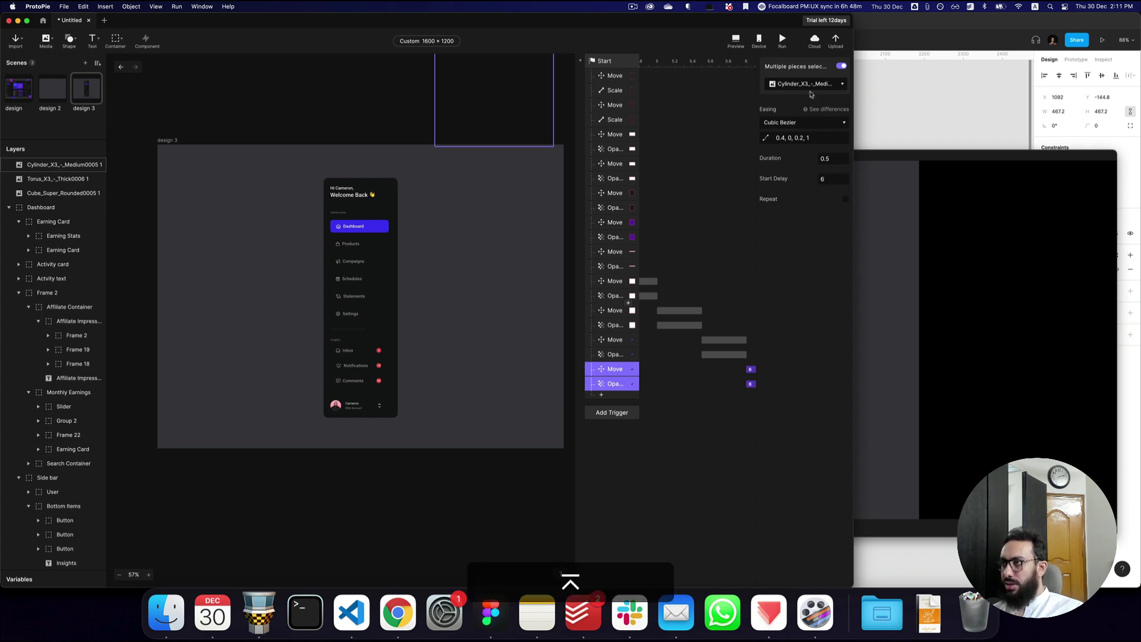
- Retarget the copied cylinder responses to the Torus_X3_-_Thick0006 1 layer
left_click(809, 87)
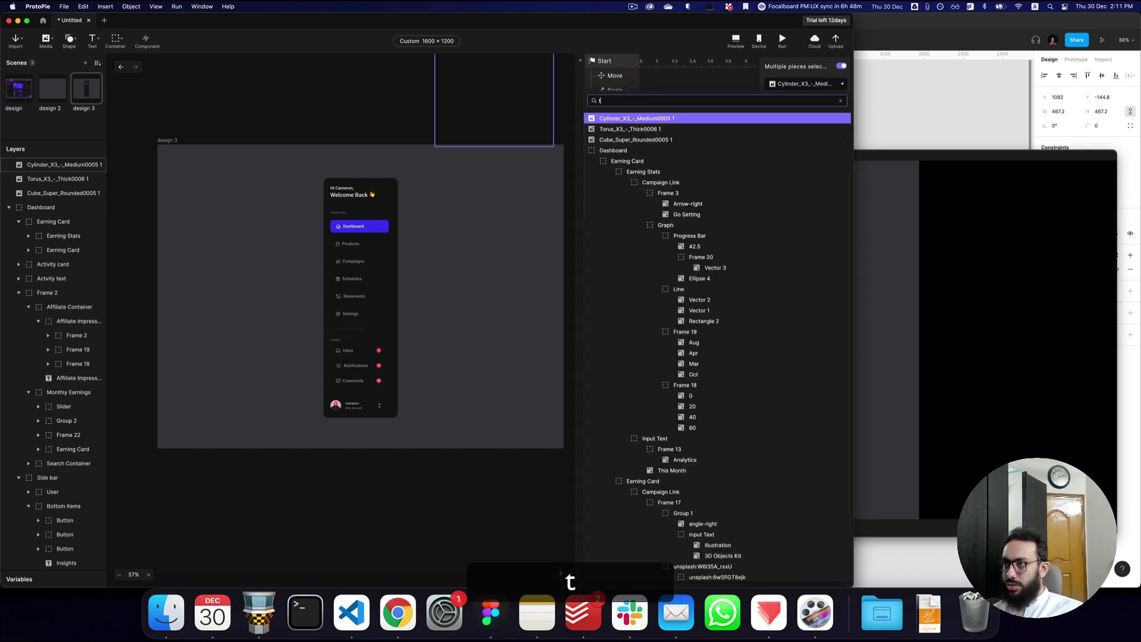
type("t")
left_click(748, 117)
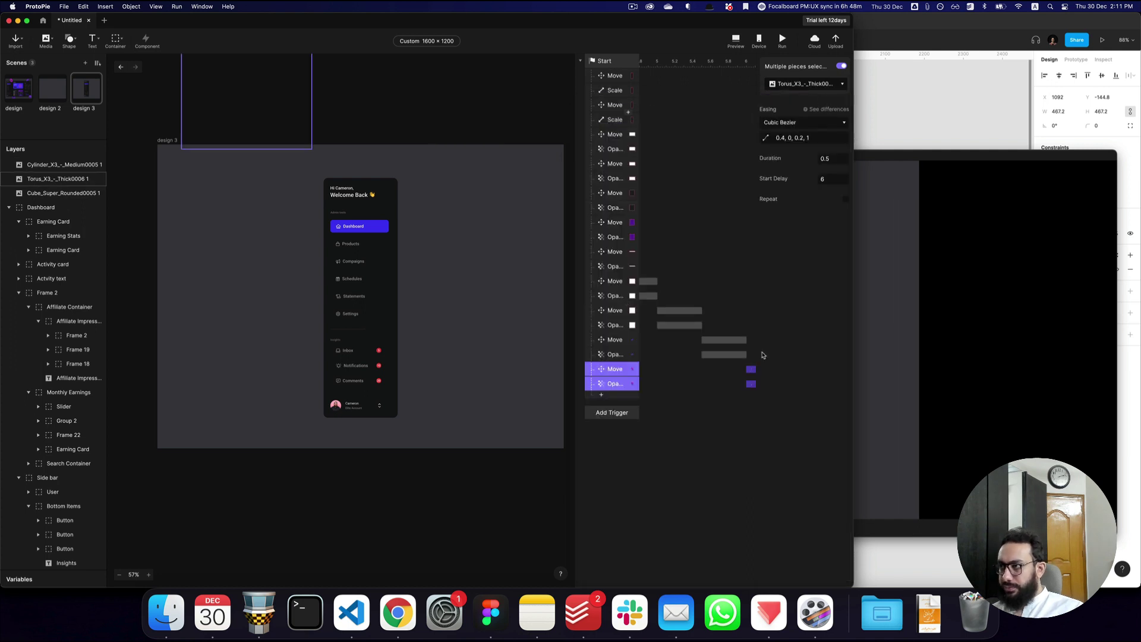
- Set the torus Move response's target Y to -92.8 and play the preview
scroll(731, 375, "right", 5)
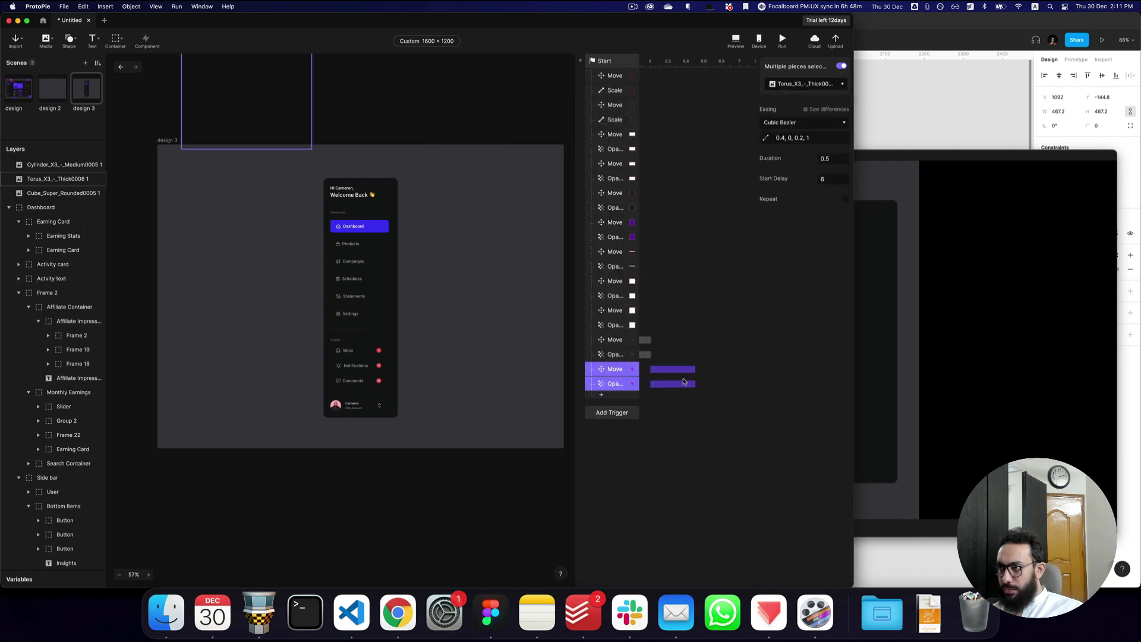
left_click(673, 369)
left_click(830, 120)
key("super+v")
key("Return")
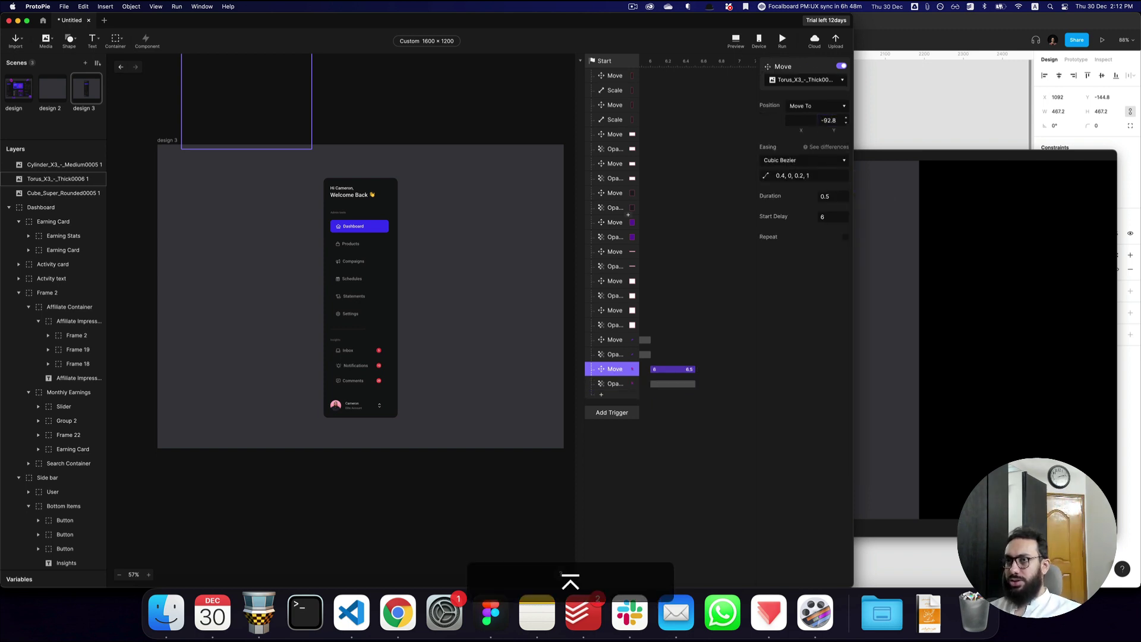
left_click(1024, 223)
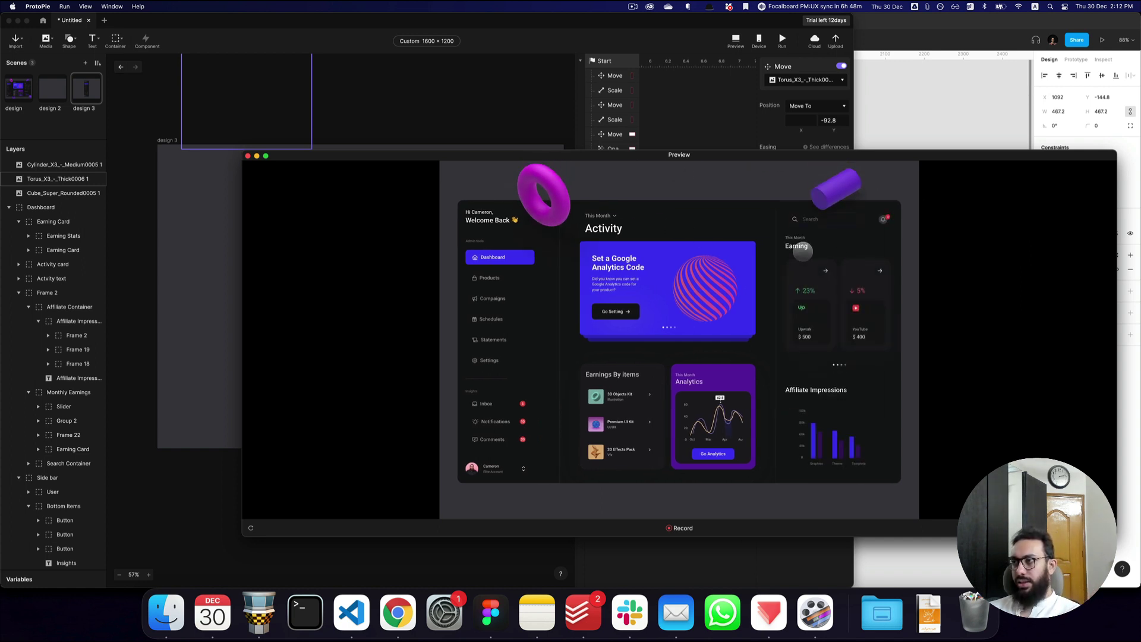
- Inspect the cylinder in design 3 and the cube, lower torus and cylinder in the opening design scene, then return to design 3
left_click(509, 109)
left_click(64, 164)
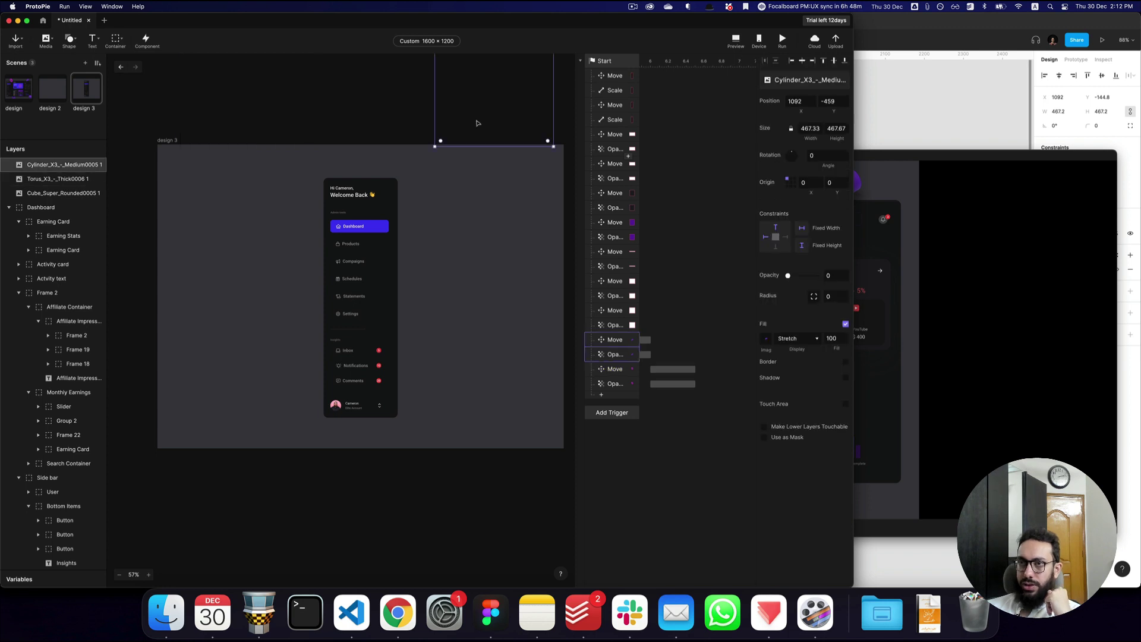
left_click(23, 89)
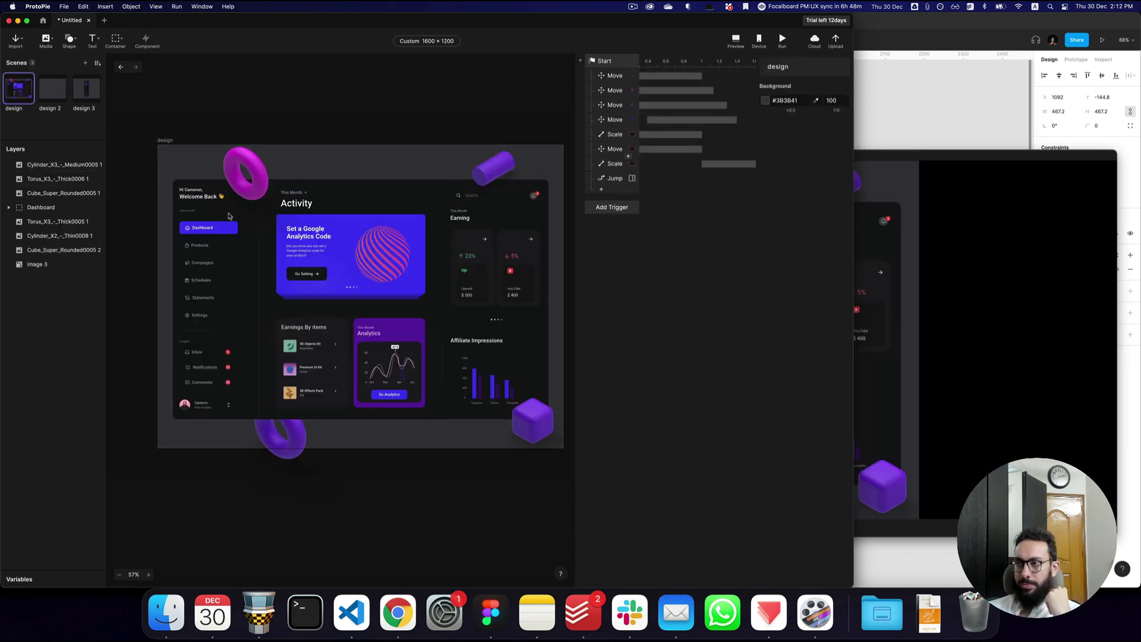
left_click(533, 420)
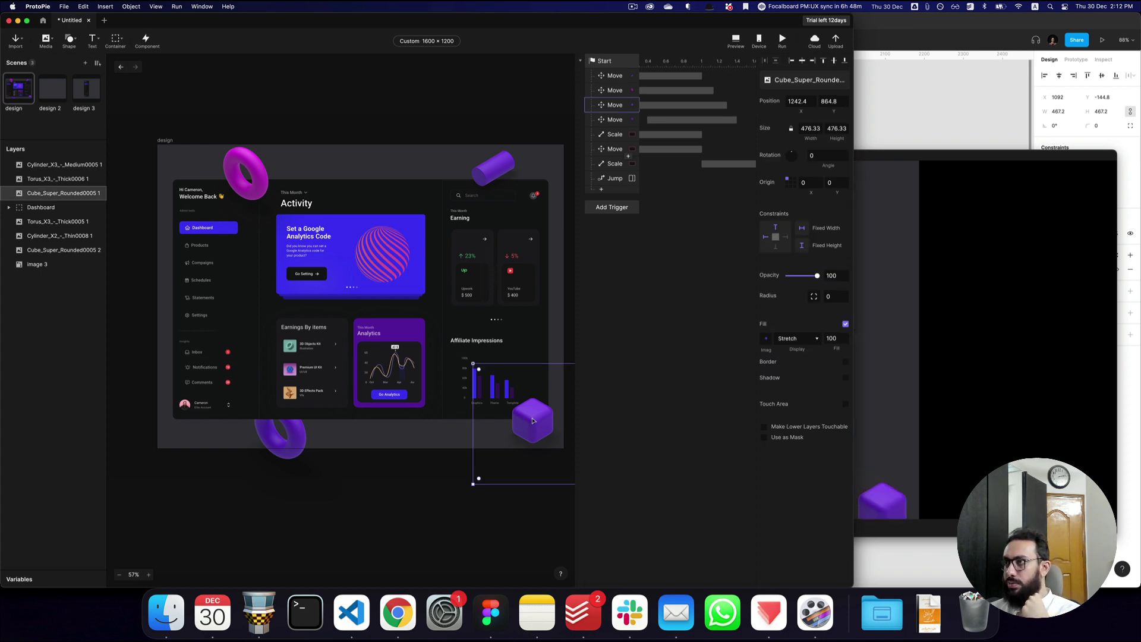
left_click(285, 447)
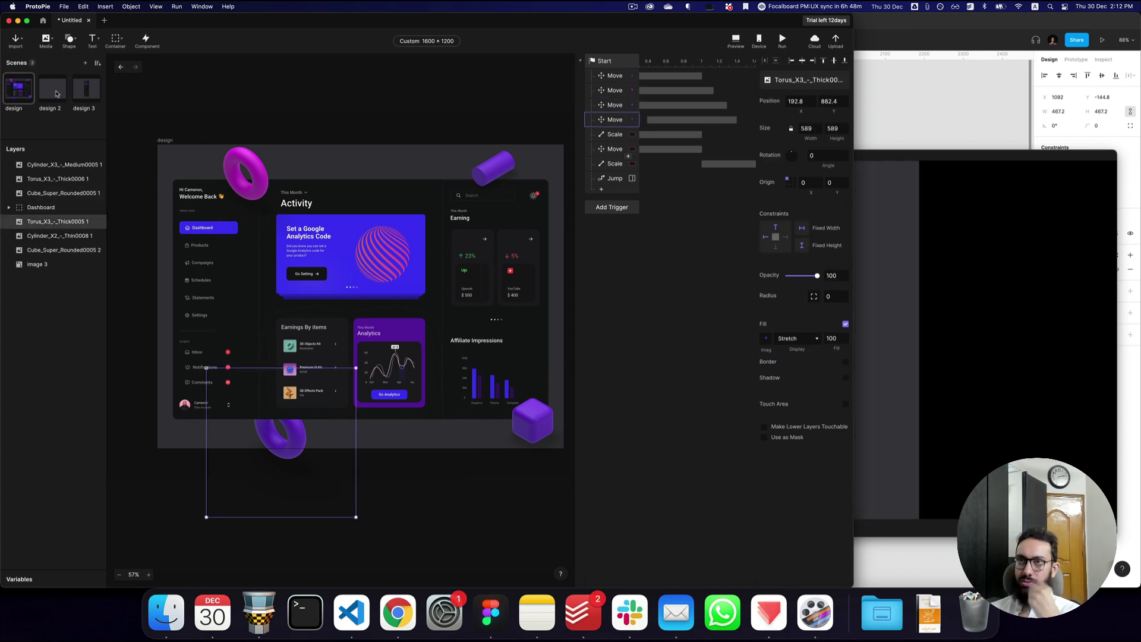
left_click(62, 164)
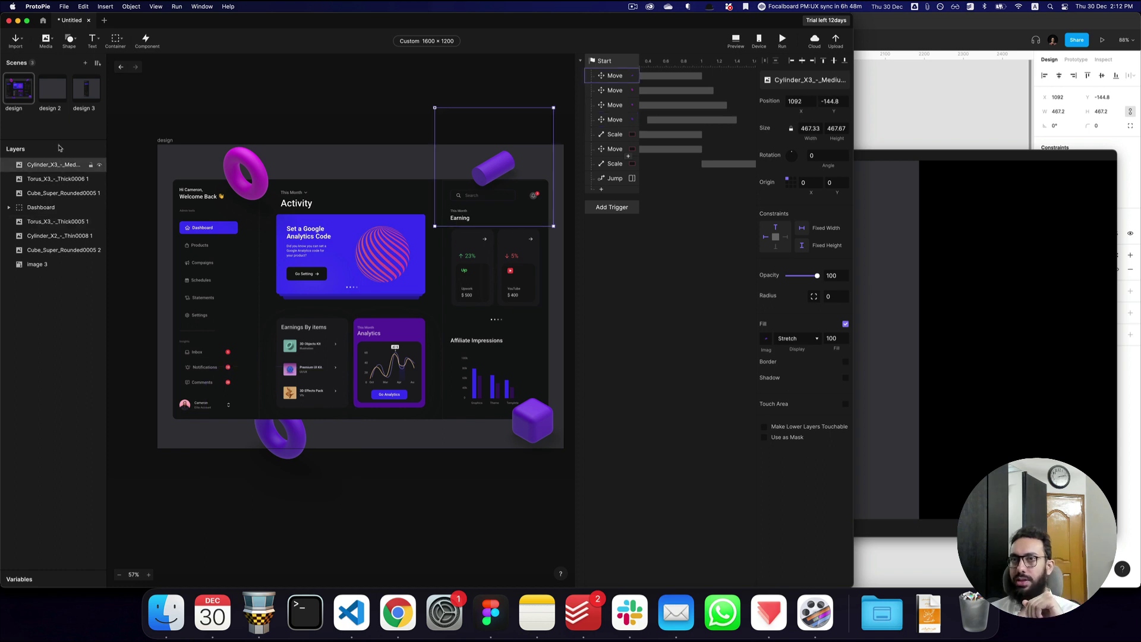
left_click(84, 93)
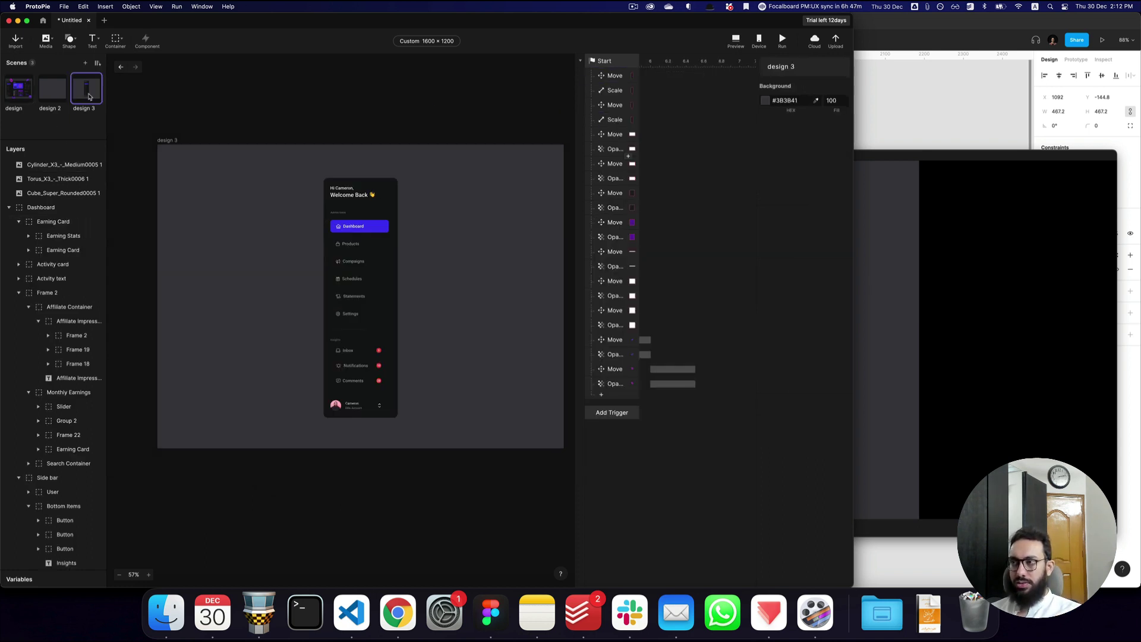
- Duplicate the torus Move and Opacity responses and set the copies' start delay to 6.5
left_click(612, 368)
left_click(611, 383, "shift")
key("shift+super+d")
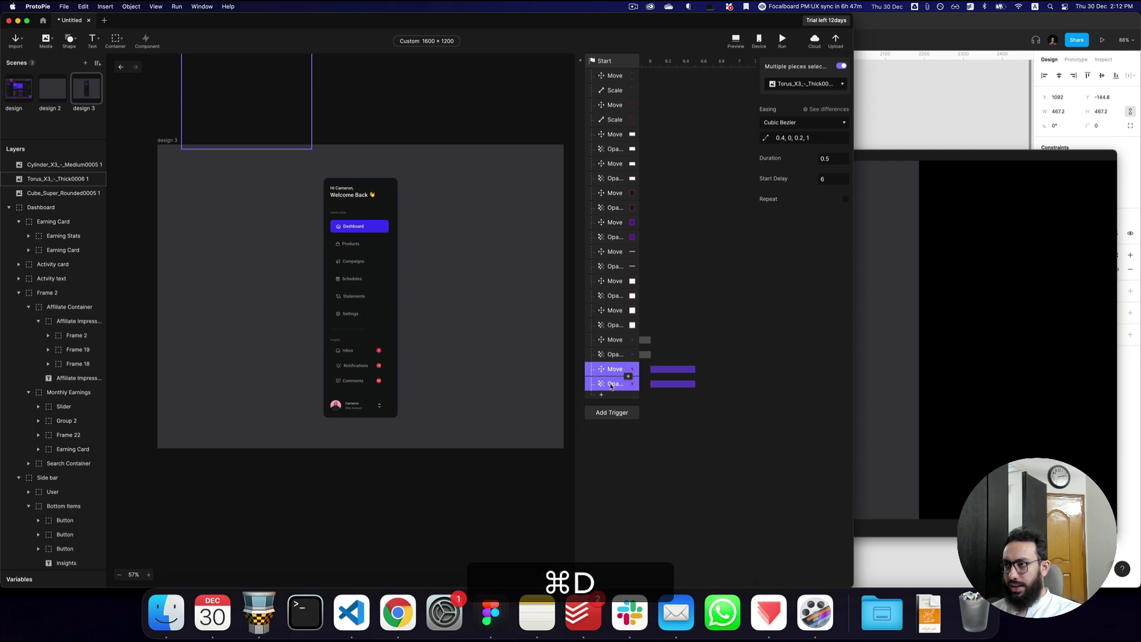
left_click(831, 179)
type(".5")
key("Return")
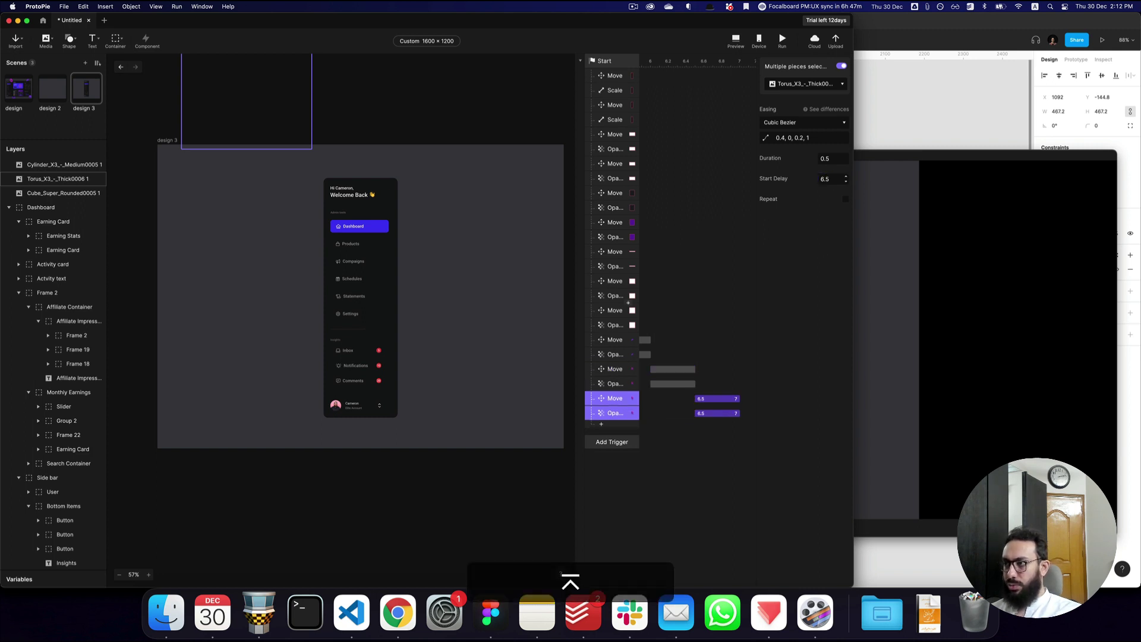
- Retarget the copied torus responses to Cube_Super_Rounded0005 1 and copy the cube's Y position from the opening design scene
left_click(802, 84)
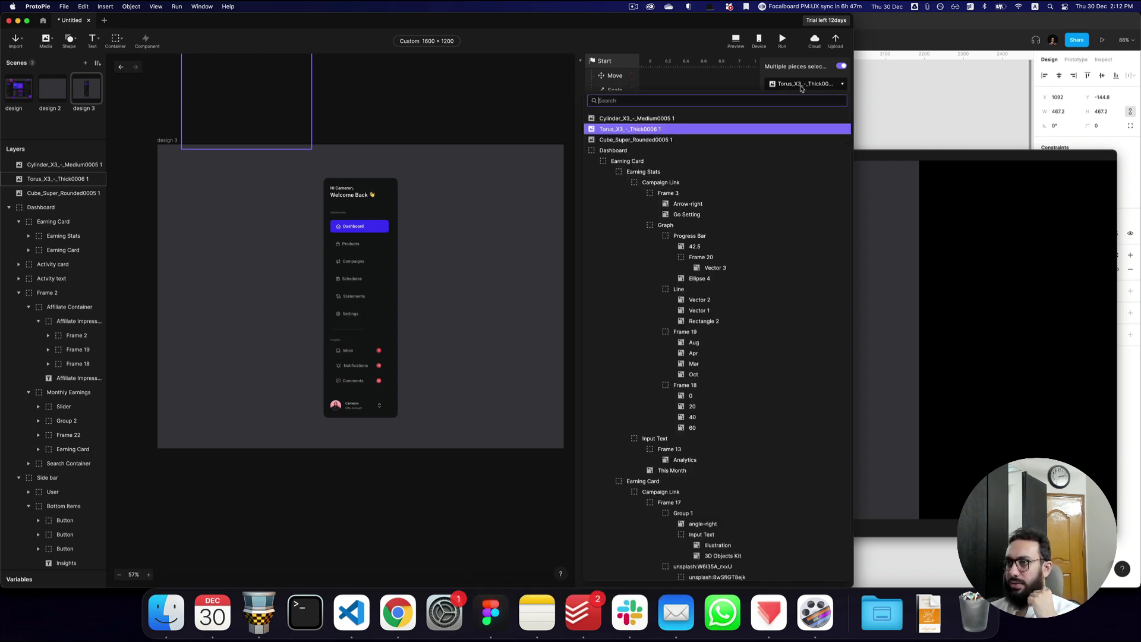
left_click(749, 140)
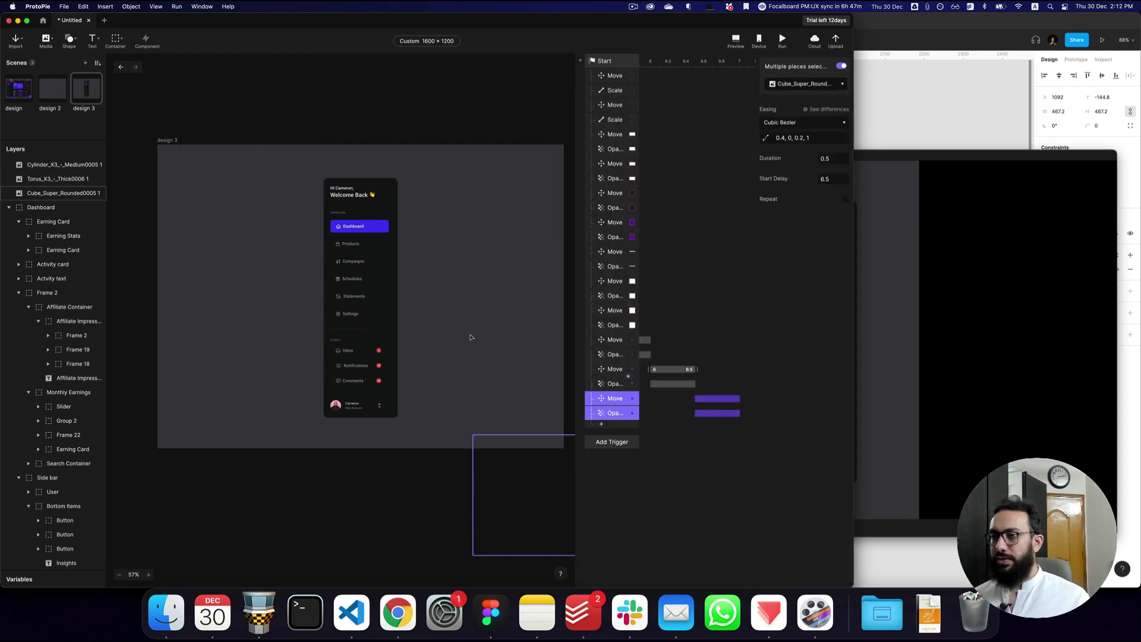
left_click(27, 96)
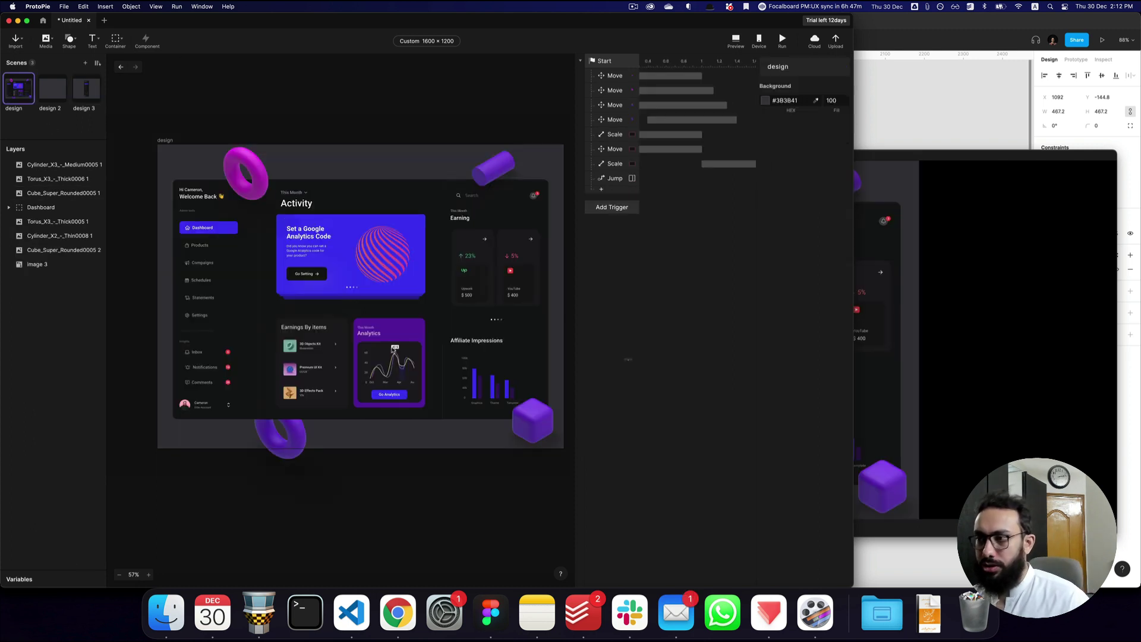
left_click(545, 422)
left_click(833, 101)
key("super+a")
key("super+c")
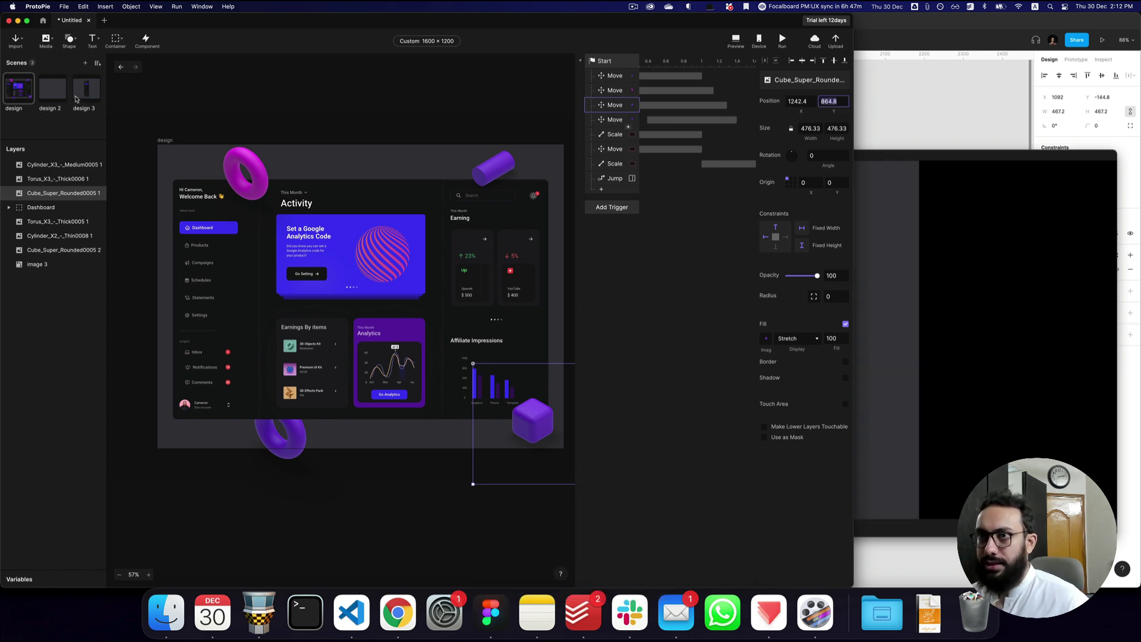
- In design 3, set the cube Move response's target Y to 864.8 and play the preview
left_click(77, 98)
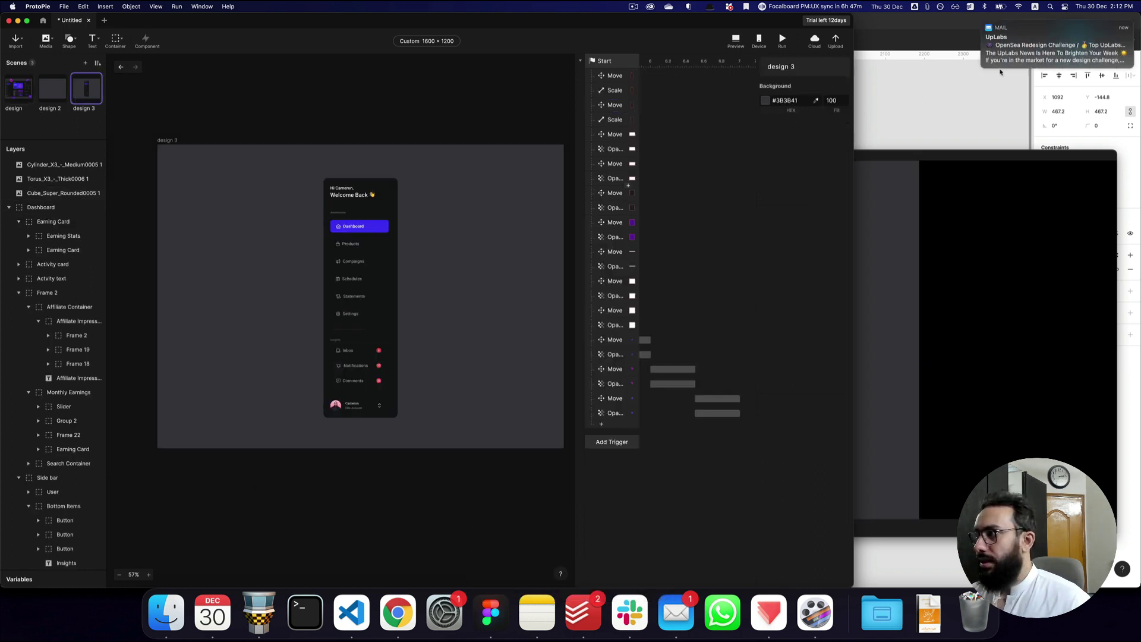
left_click(65, 193)
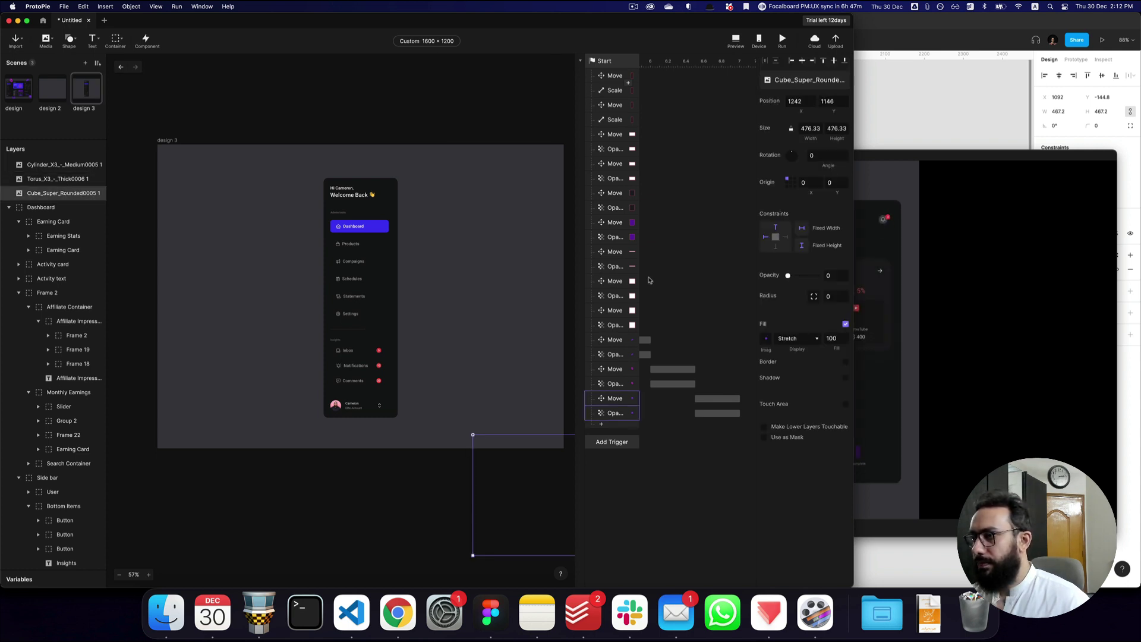
left_click(733, 401)
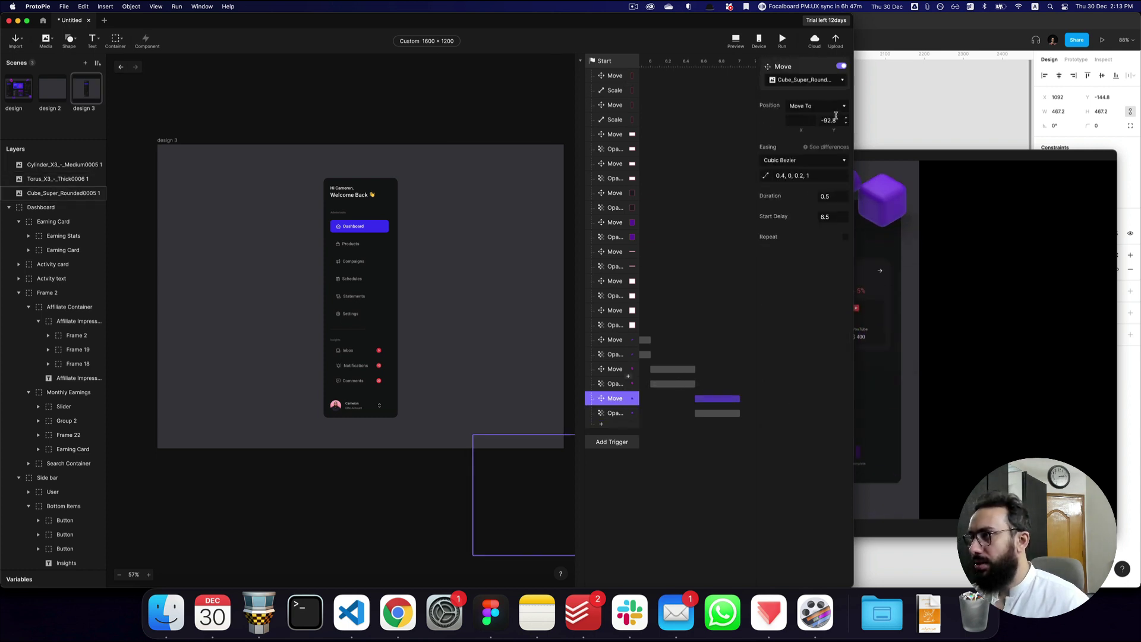
key("ctrl+Return")
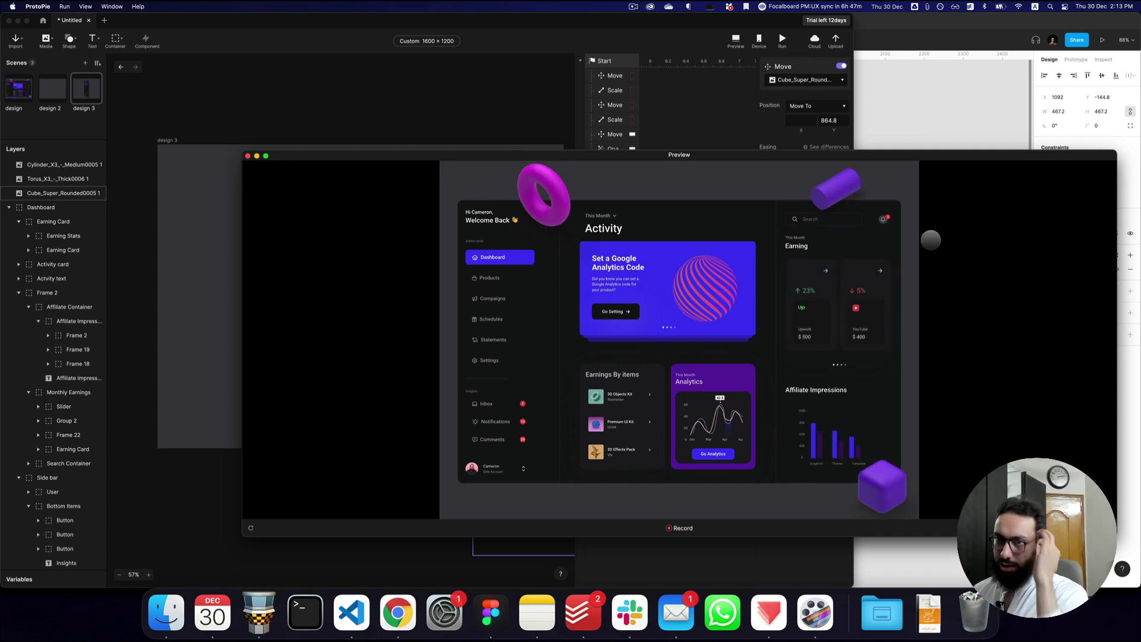
- Duplicate the cube's Move and Opacity responses and set the copies' start delay to 7
left_click(491, 112)
left_click(605, 413, "shift")
key("shift+super+d")
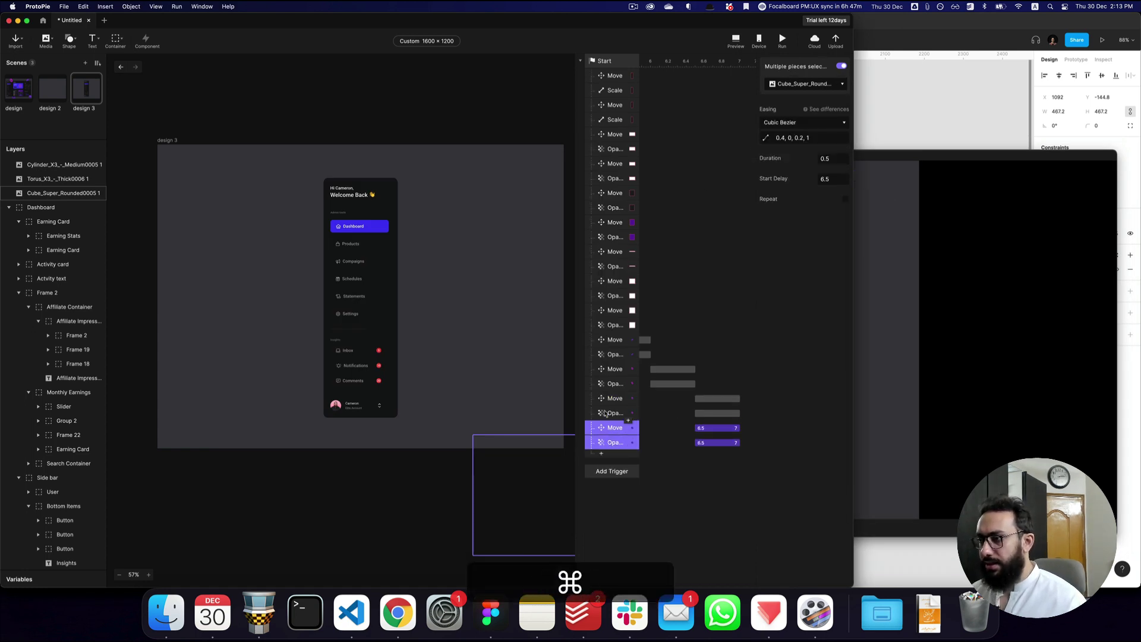
left_click(837, 180)
key("super+a")
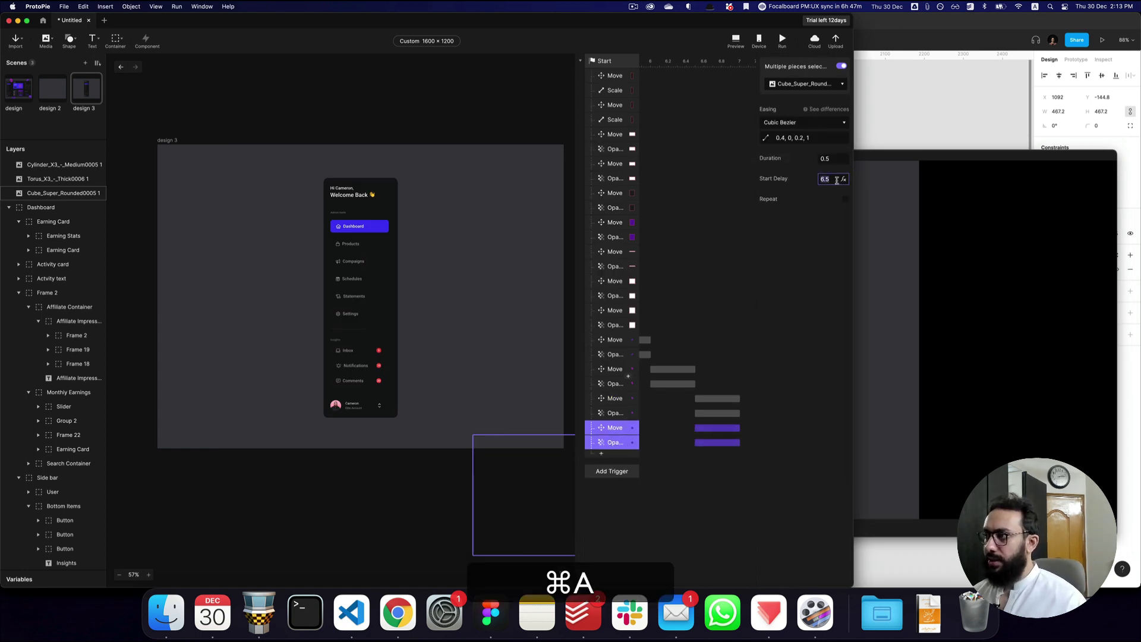
type("7")
key("Return")
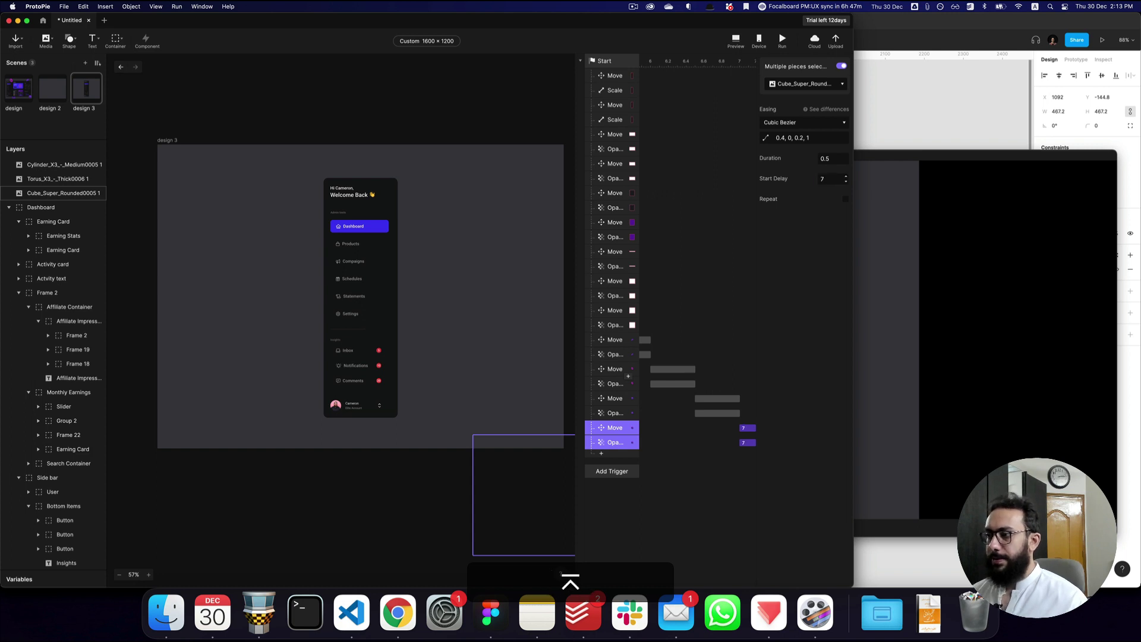
- Copy the lower torus's Y position from the opening design scene
left_click(22, 94)
left_click(279, 443)
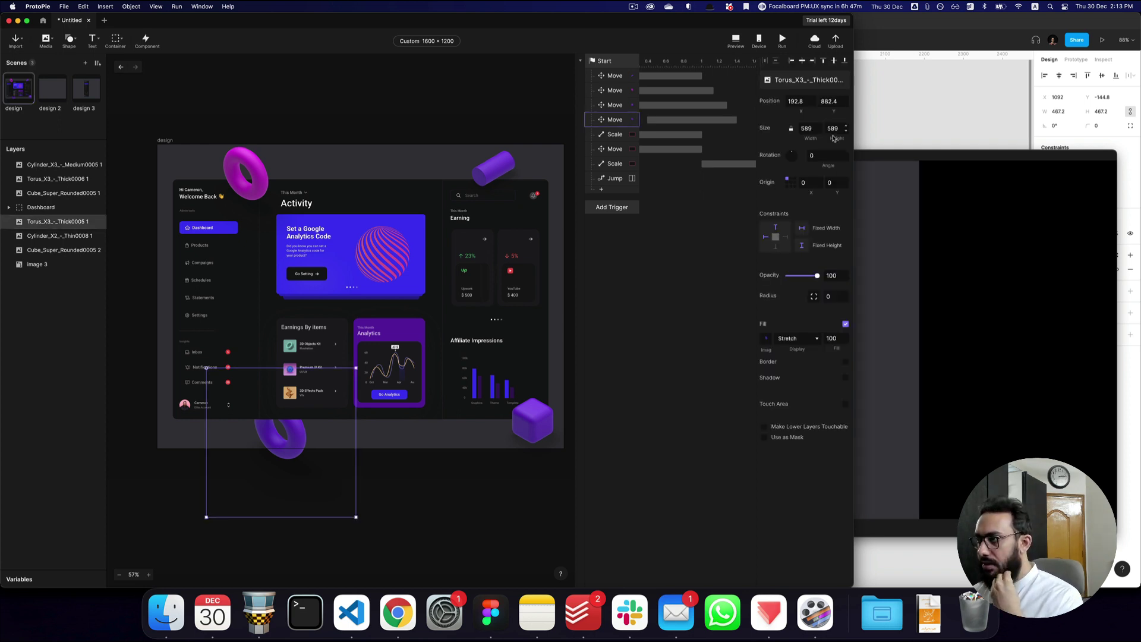
left_click(832, 101)
key("super+a")
key("super+c")
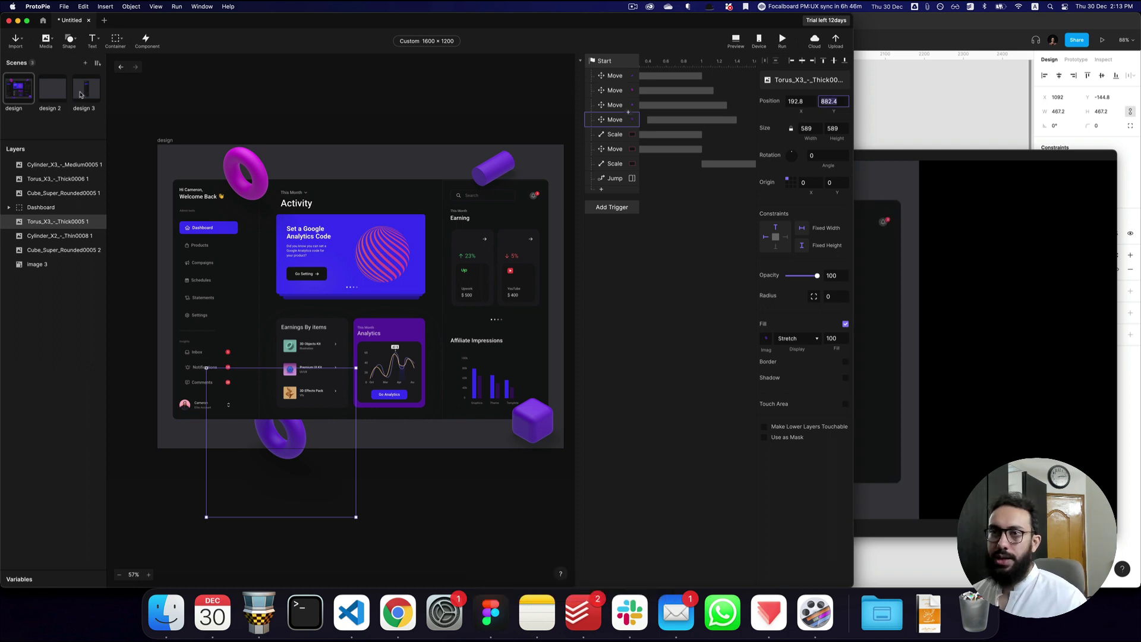
- In design 3, retarget the copied Move and Opacity responses to Torus_X3_-_Thick0005 1
left_click(84, 94)
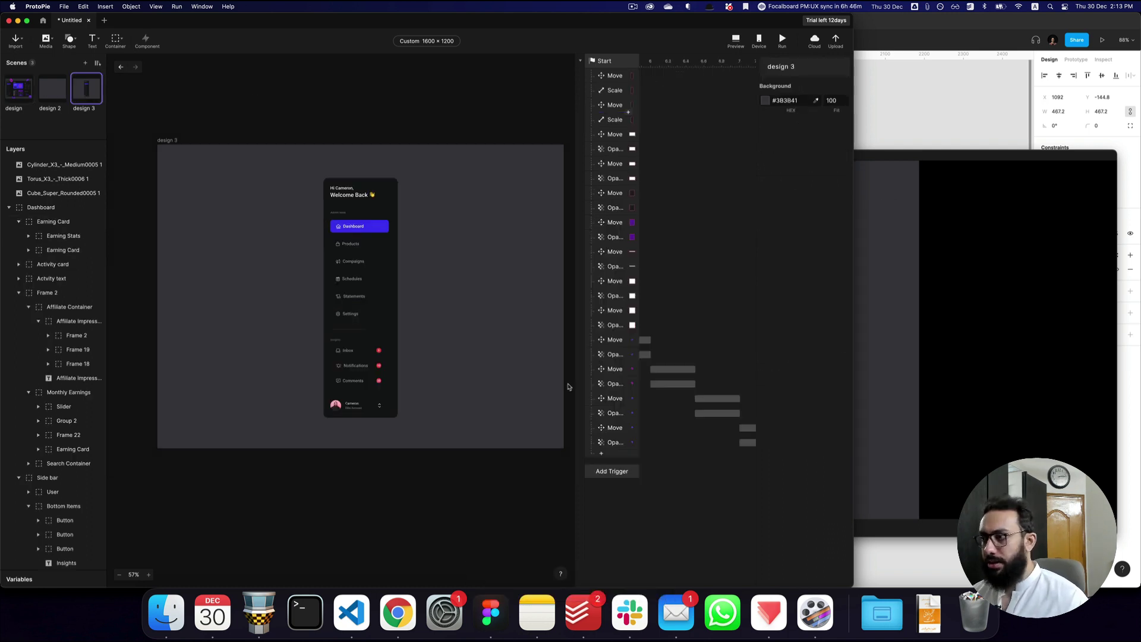
left_click(746, 429)
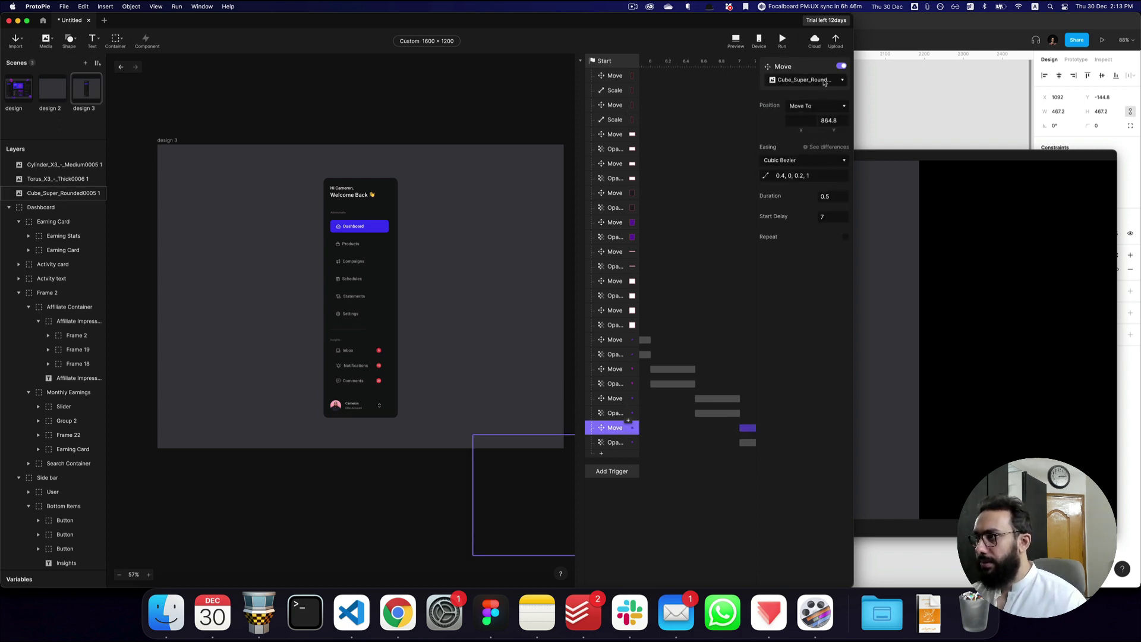
key("shift+Down")
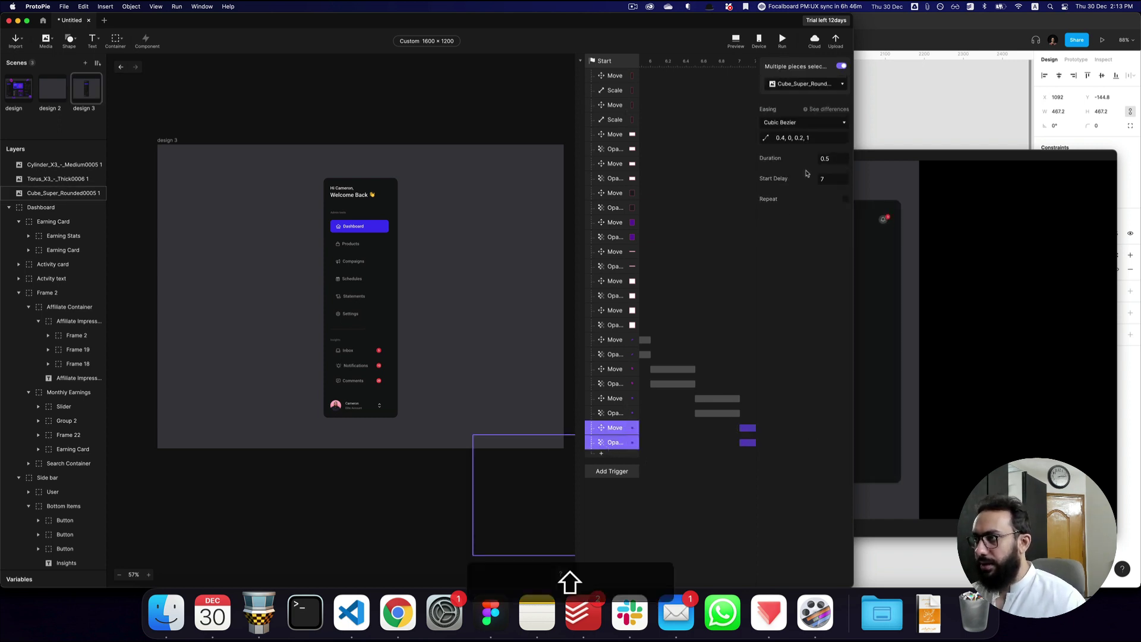
left_click(826, 88)
type("toru")
left_click(688, 128)
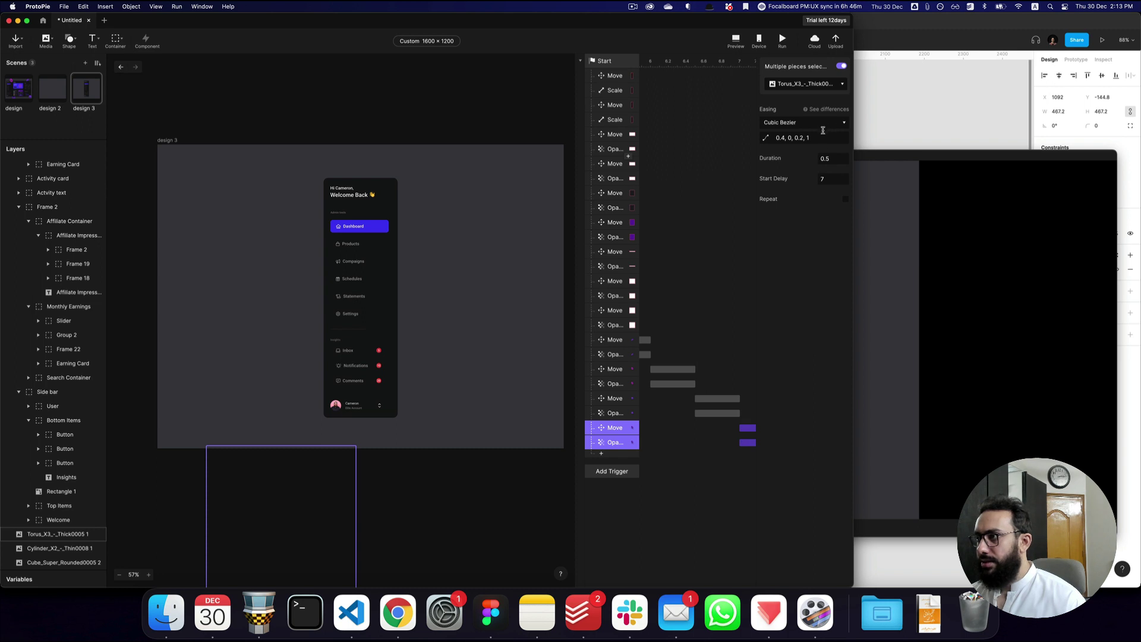
- Set the lower torus Move response's target Y to 882.4 and play the preview
left_click(612, 427)
left_click(832, 121)
key("super+a")
key("super+v")
key("super+p")
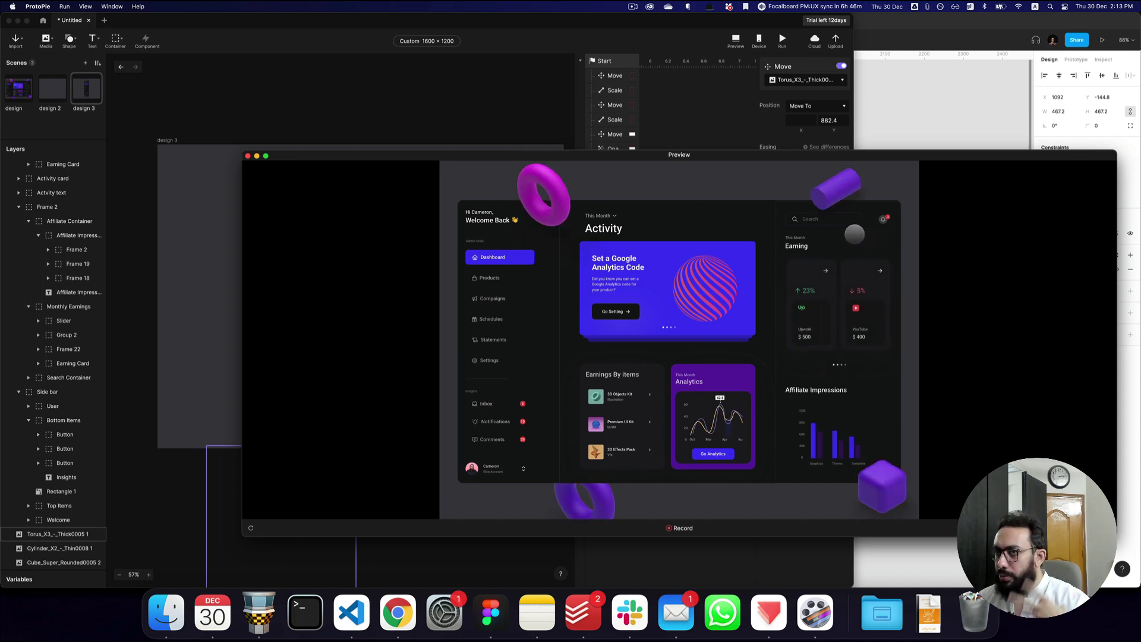
- Compare the transparent thin cylinder and second cube layers in the opening design scene with their positions in design 3
left_click(660, 139)
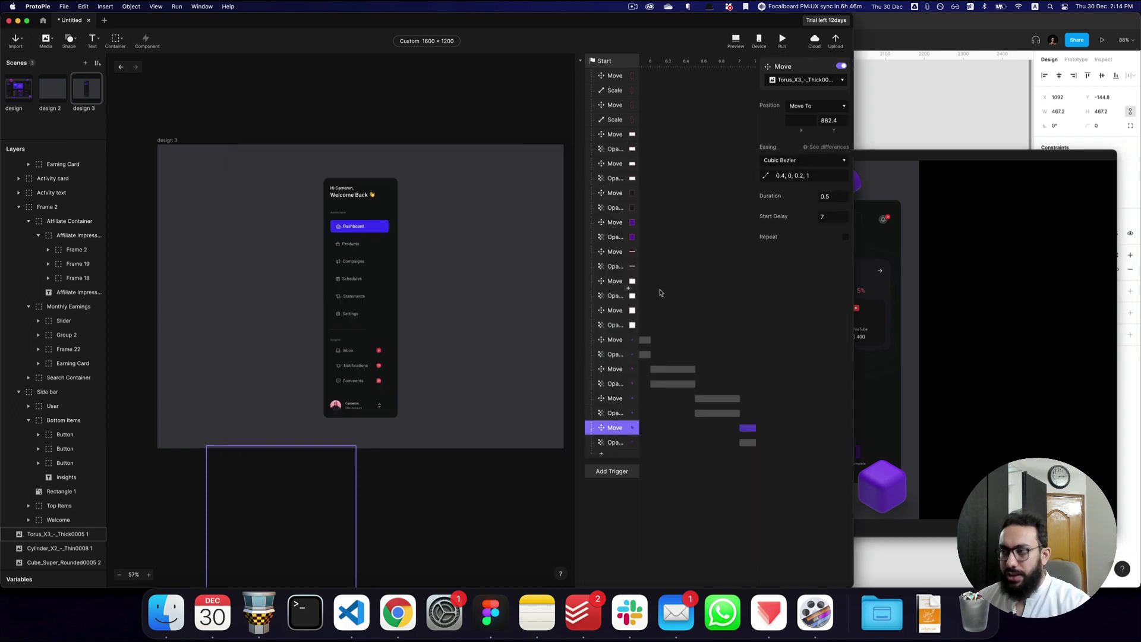
scroll(659, 292, "down", 2)
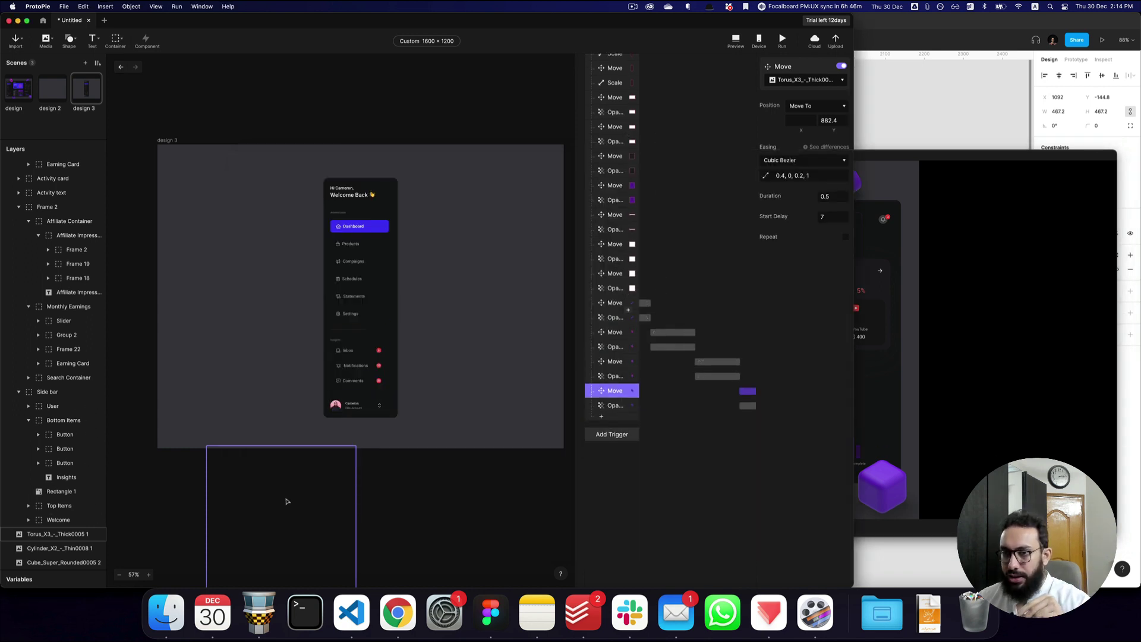
left_click(21, 101)
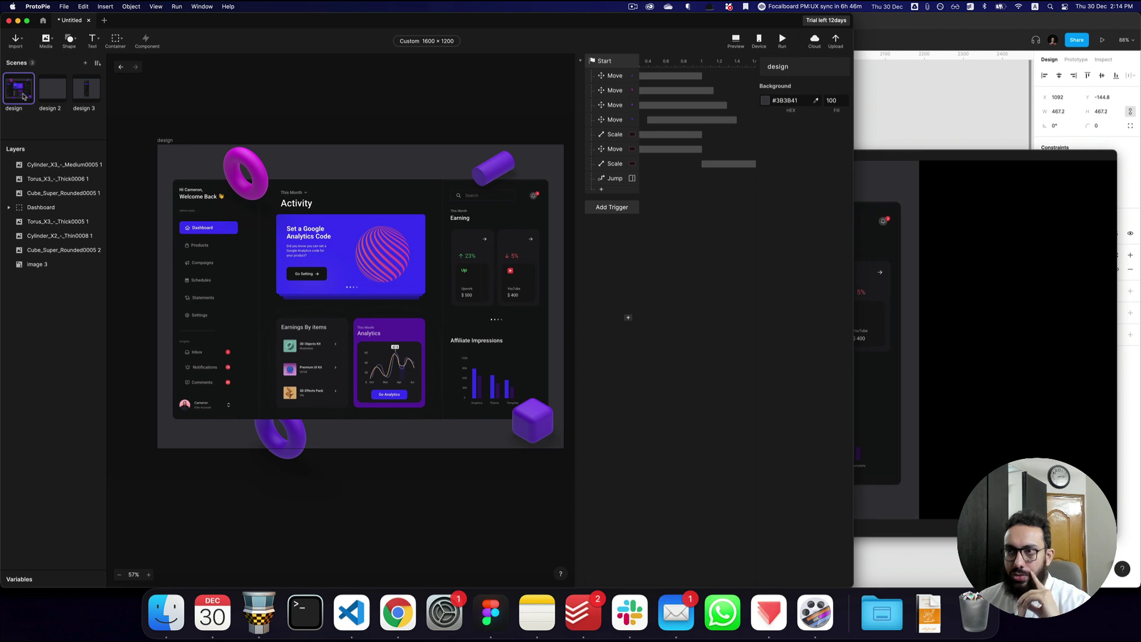
left_click(35, 250)
key("shift")
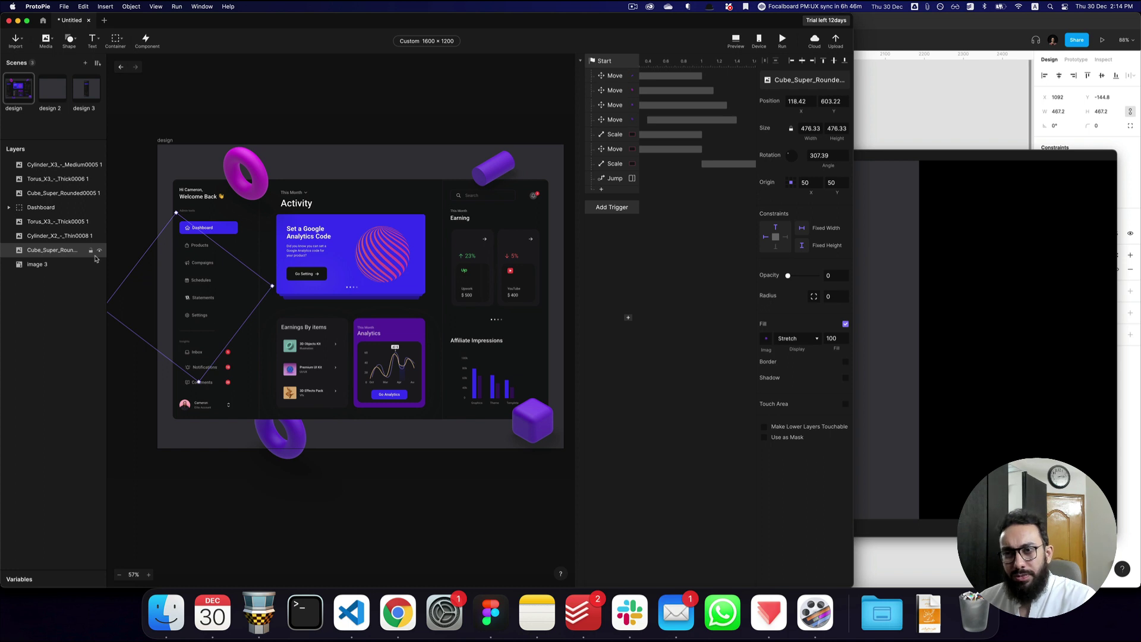
left_click(71, 237, "shift")
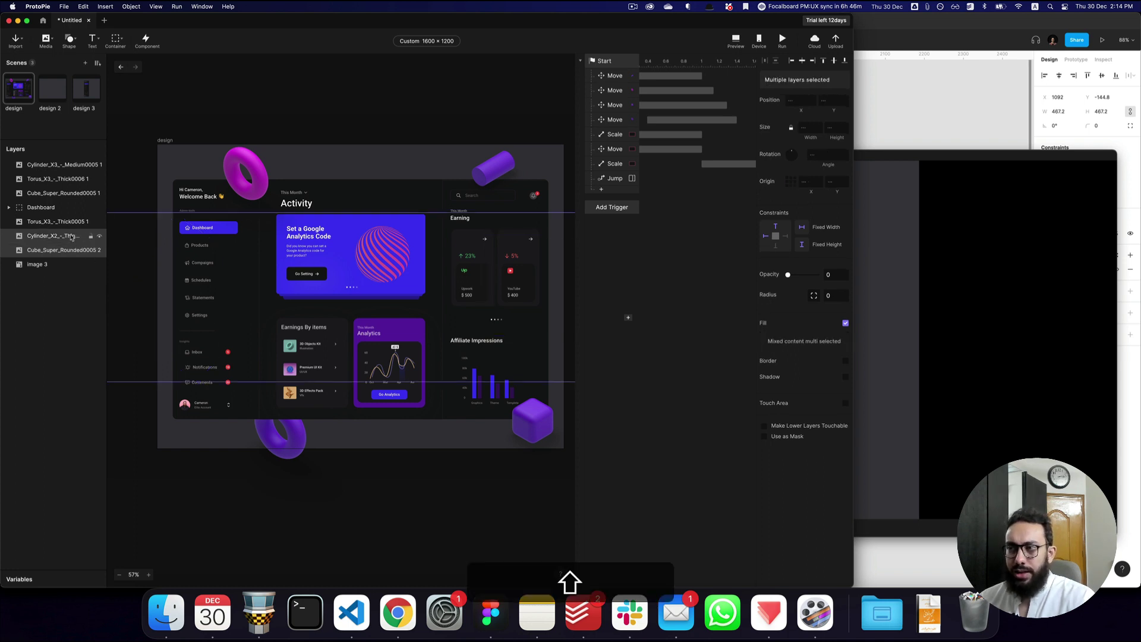
left_click(87, 92)
scroll(93, 459, "down", 3)
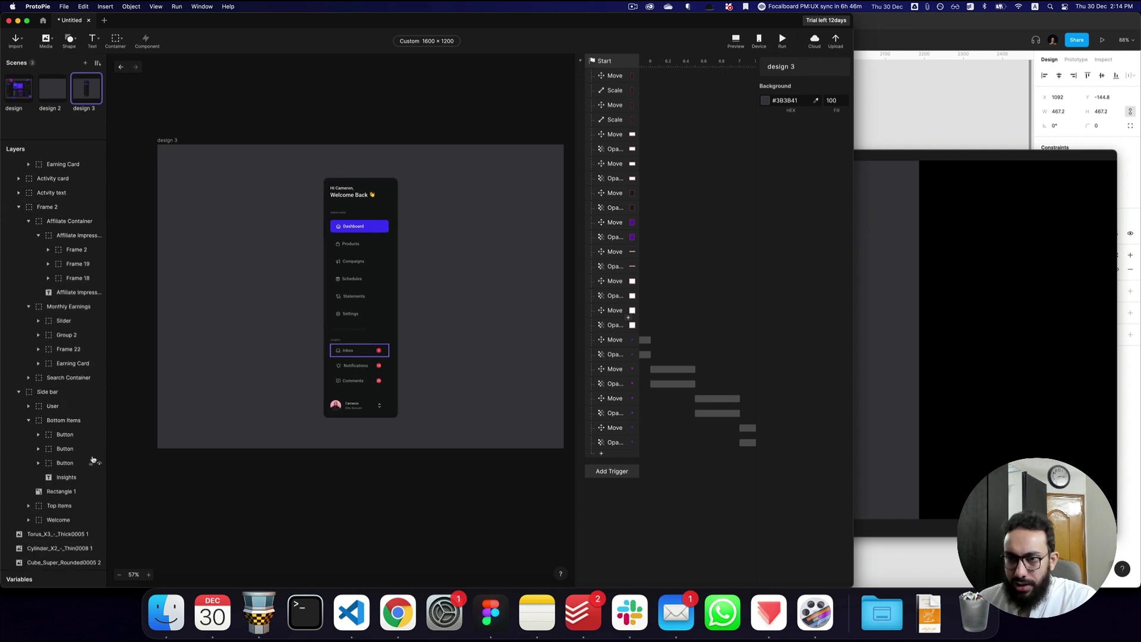
left_click(38, 550)
left_click(38, 563)
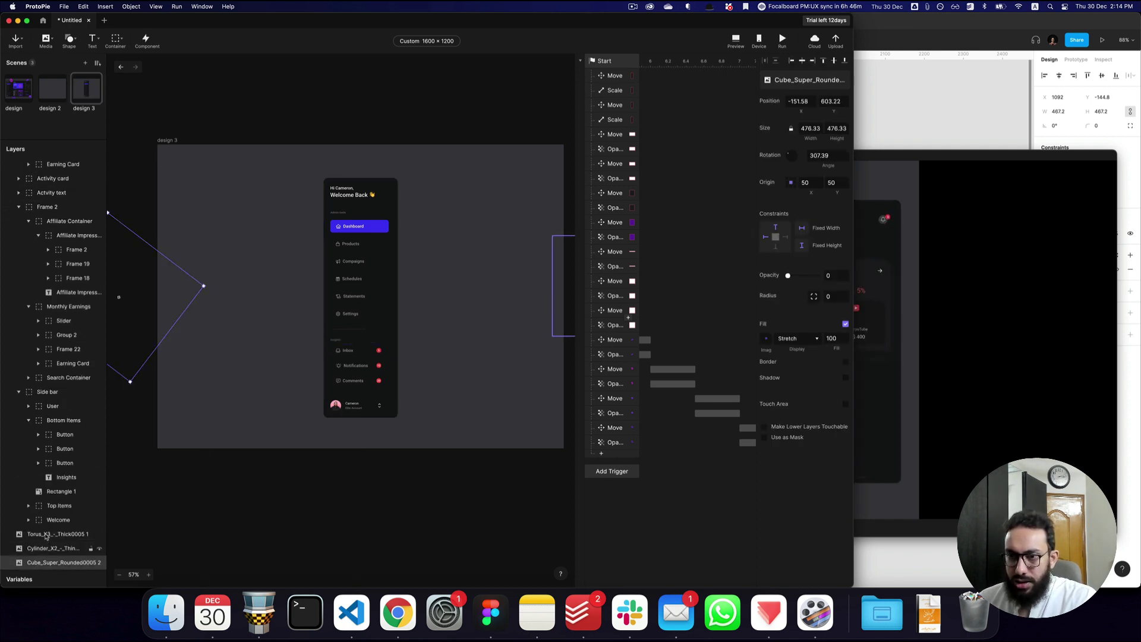
left_click(47, 535, "super")
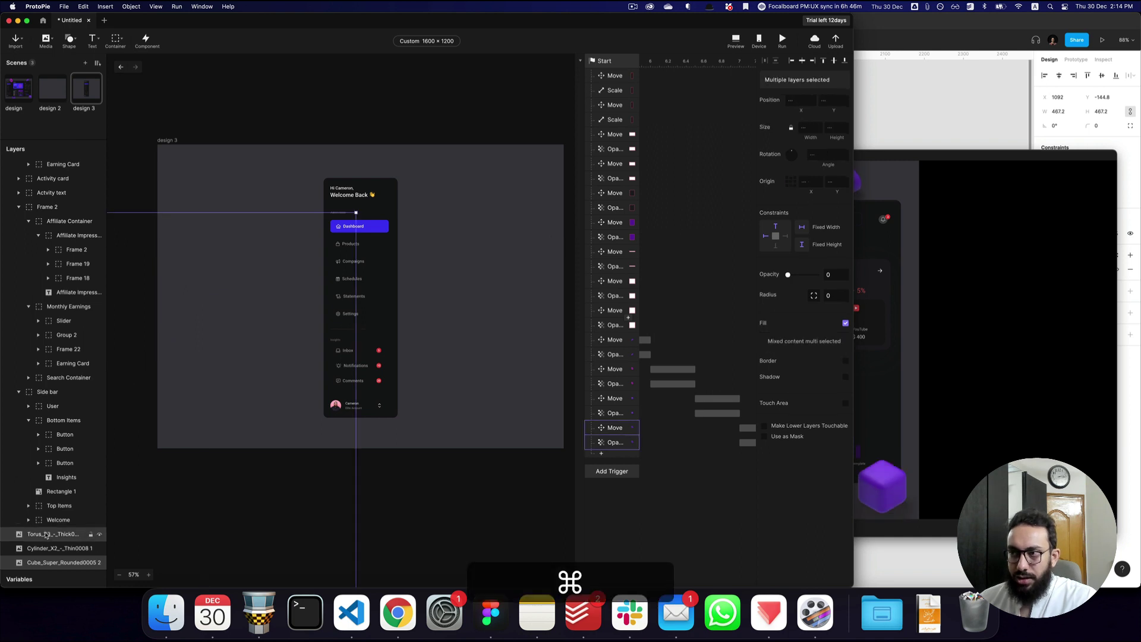
left_click(41, 550)
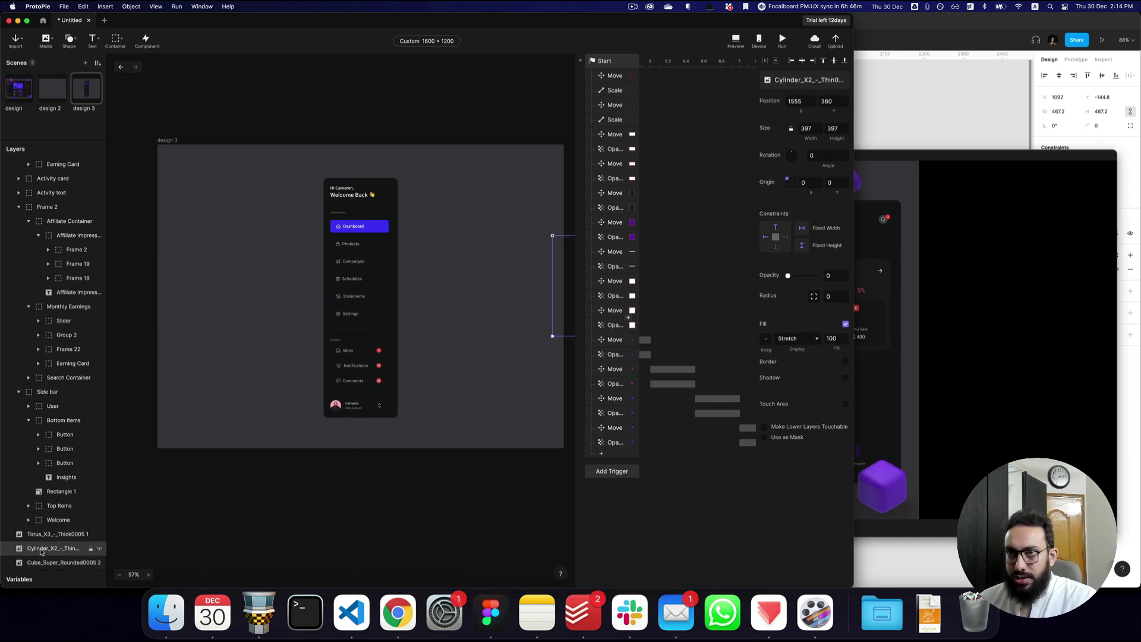
- Copy the thin cylinder's X position from the opening design scene and set Cylinder_X2_-_Thin0008 1 in design 3 to X 1292
left_click(33, 89)
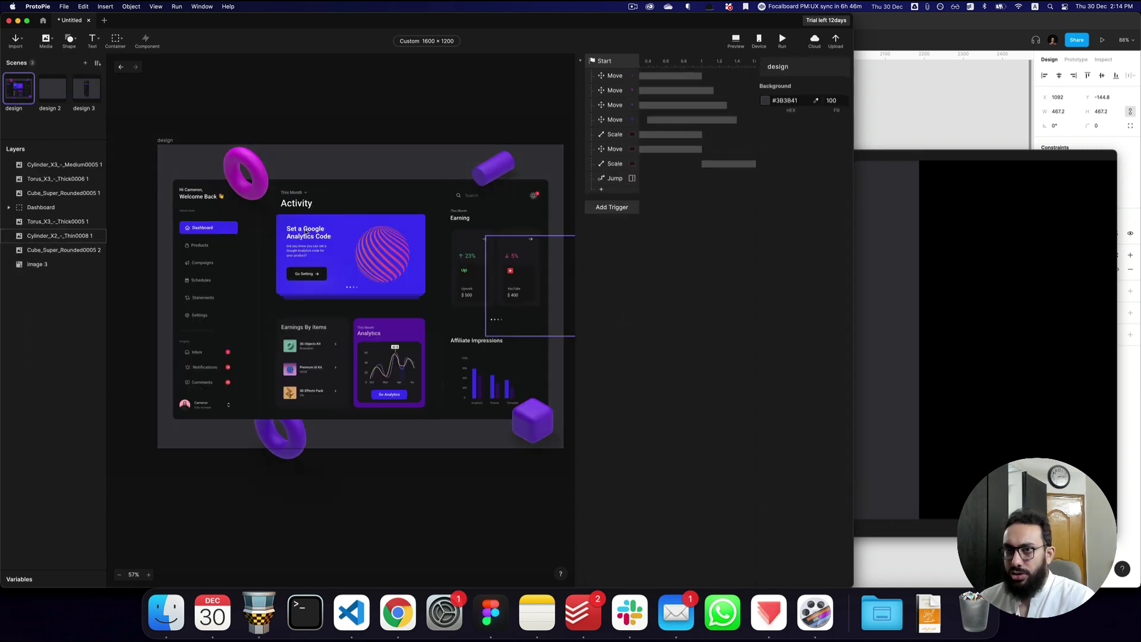
left_click(52, 250)
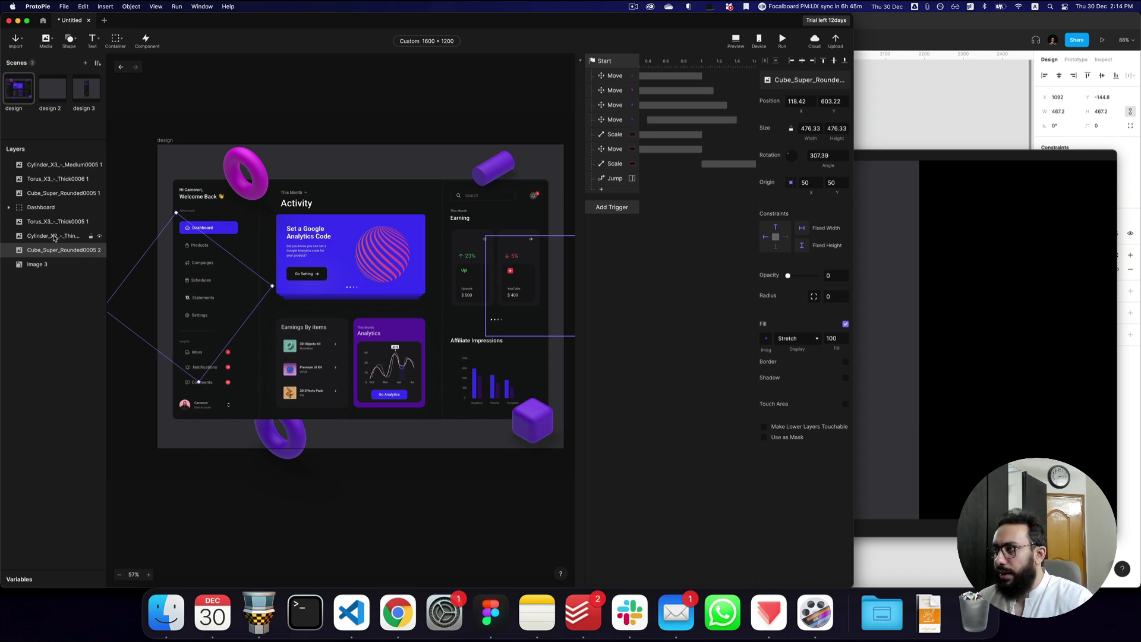
left_click(54, 237)
left_click(814, 102)
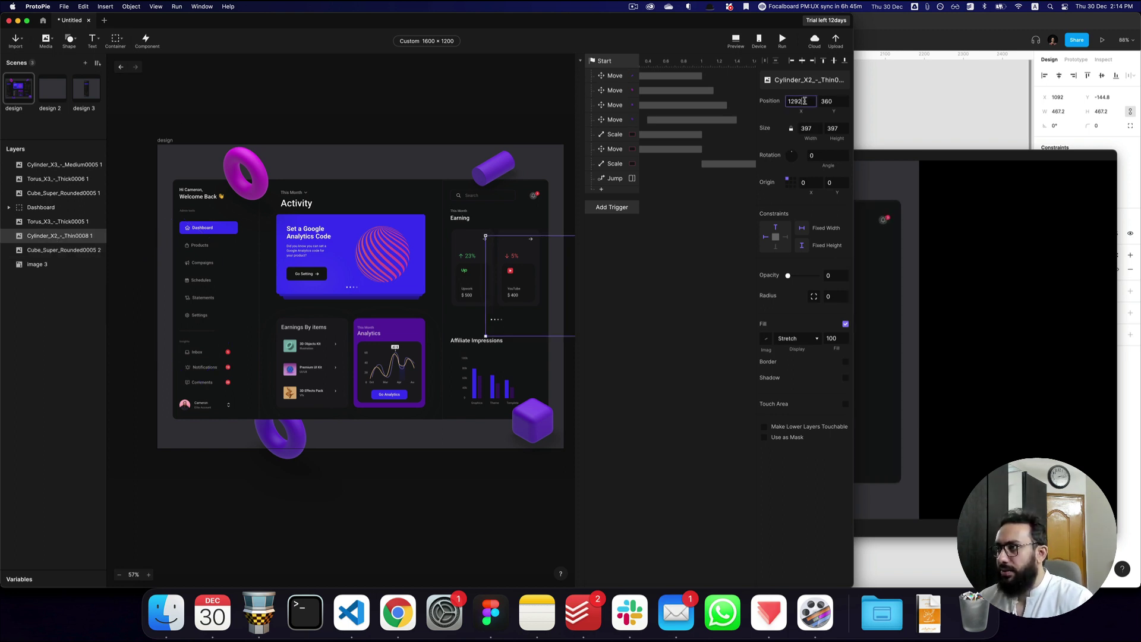
key("super+a")
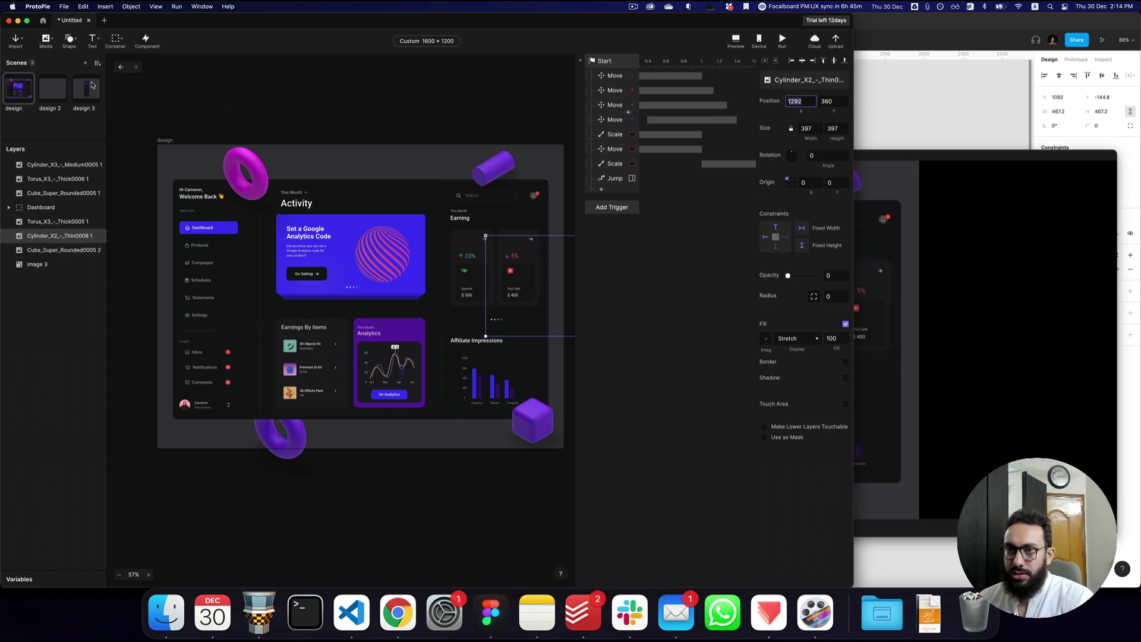
left_click(92, 85)
scroll(65, 523, "down", 3)
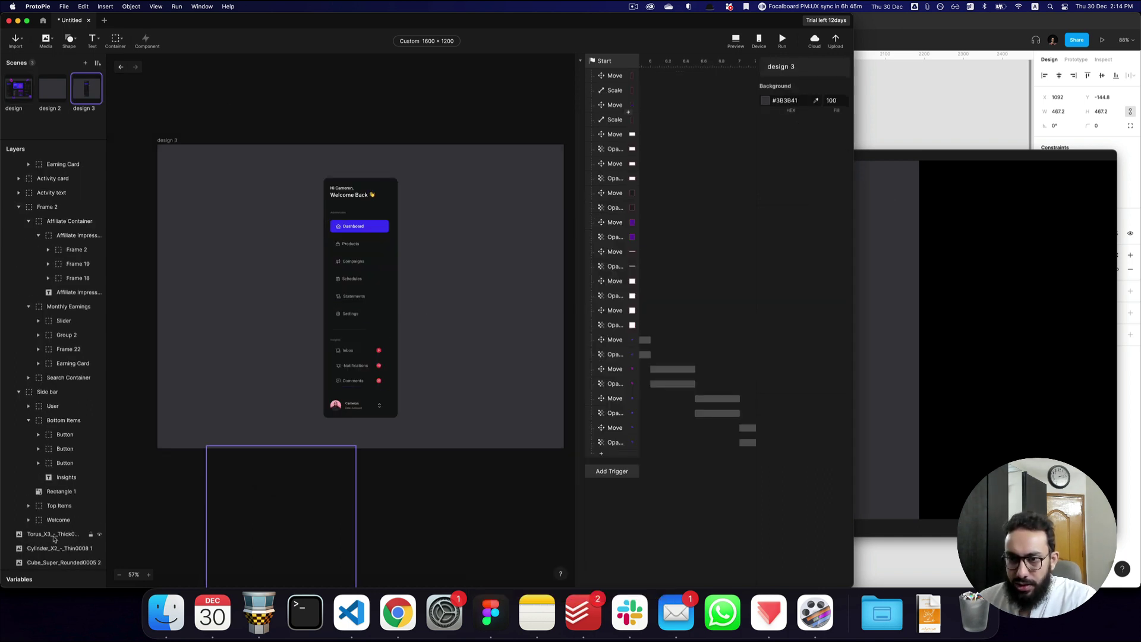
left_click(51, 549)
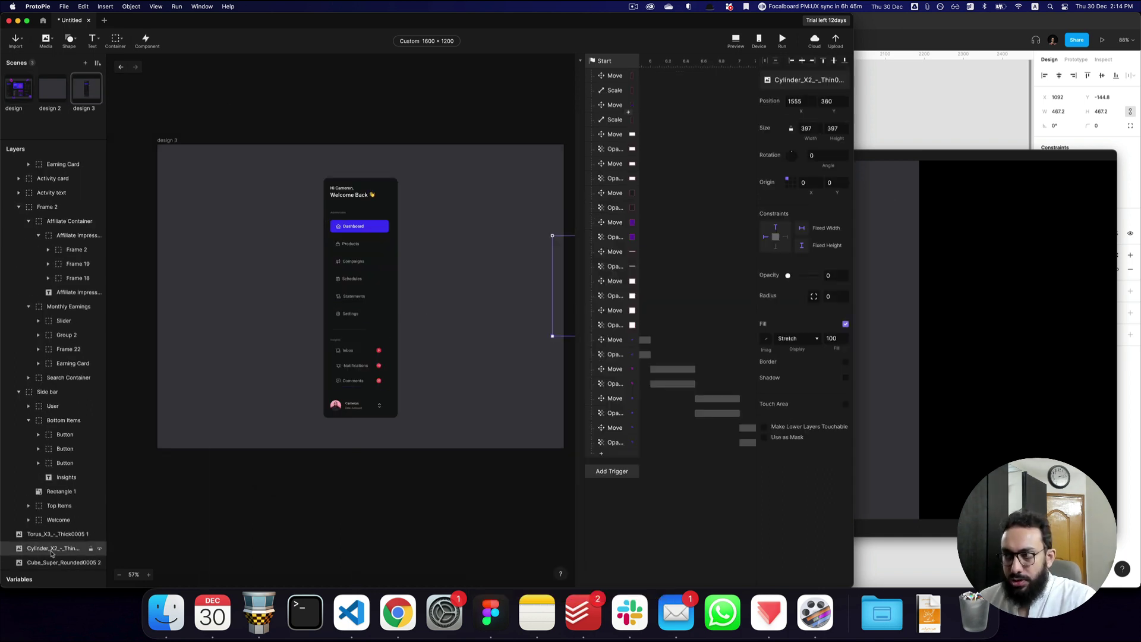
left_click(806, 101)
key("super+a")
key("super+v")
key("Return")
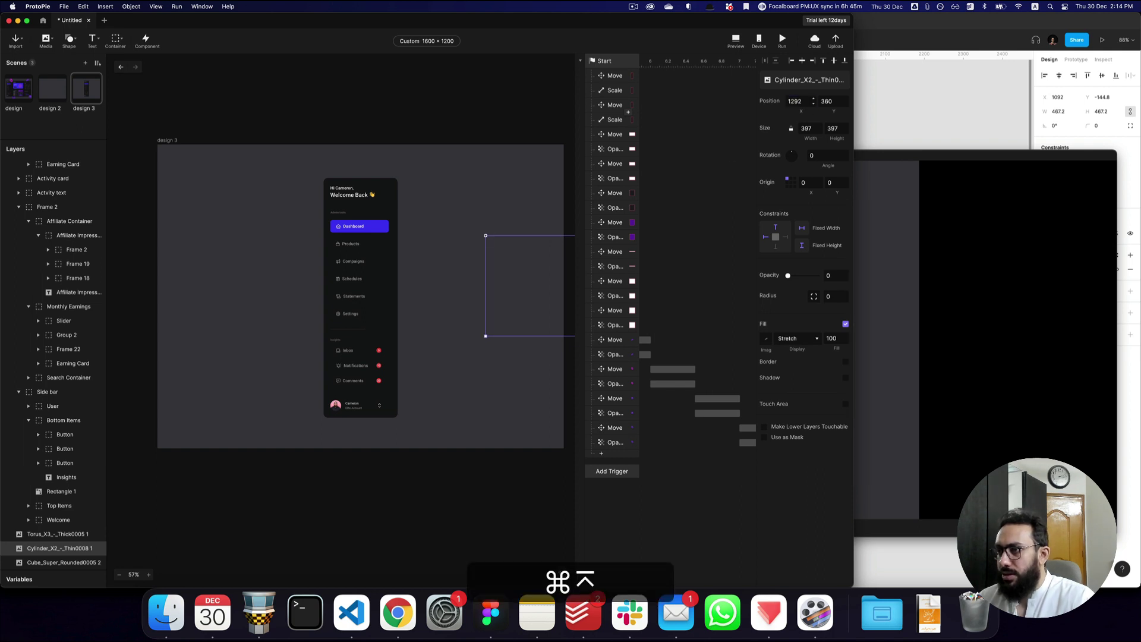
- Set the X position of Cube_Super_Rounded0005 2 in design 3 to 118
left_click(54, 563)
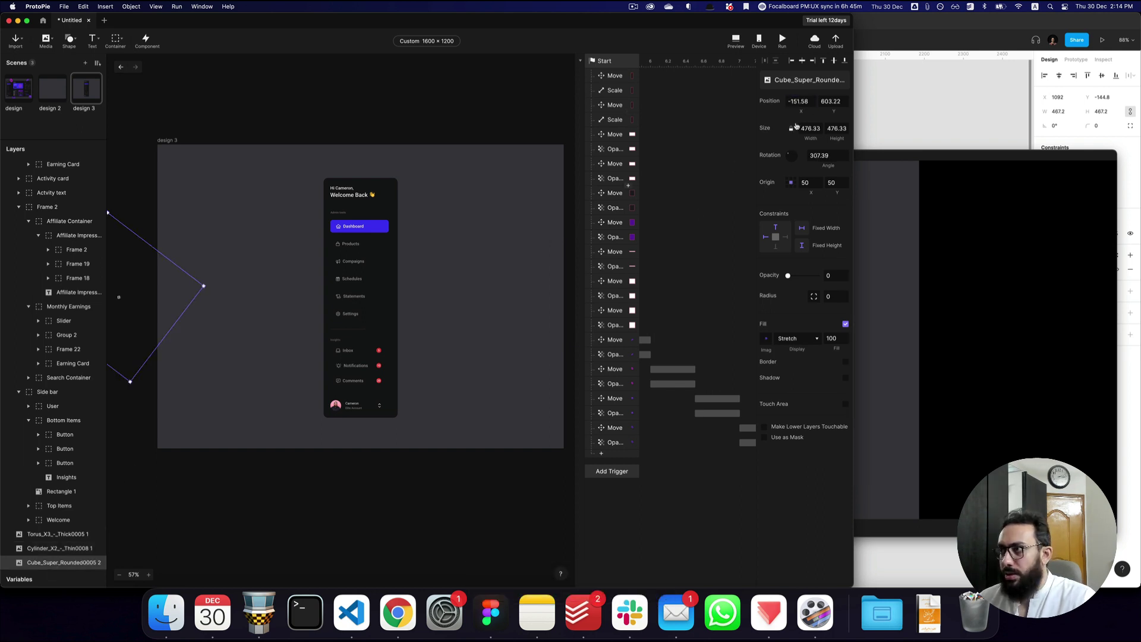
key("super+a")
key("super+v")
key("Return")
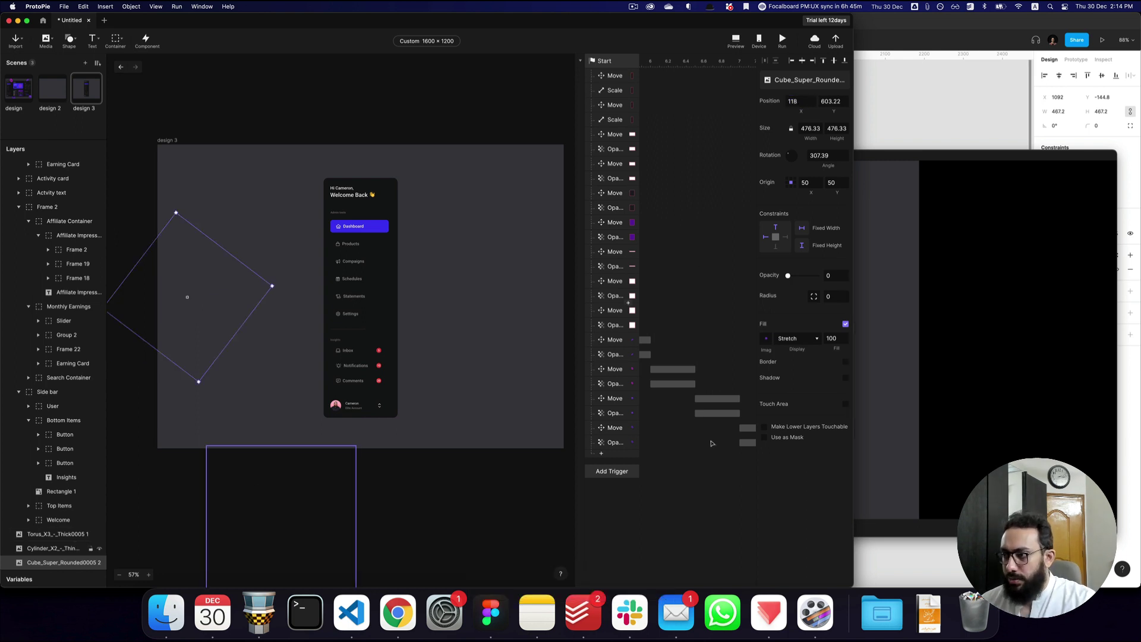
- Duplicate the last torus Opacity response, set its start delay to 7.5, and target it at Cube_Super_Rounded0005 2
left_click(612, 443)
key("super+d")
scroll(699, 424, "right", 3)
scroll(699, 424, "left", 1)
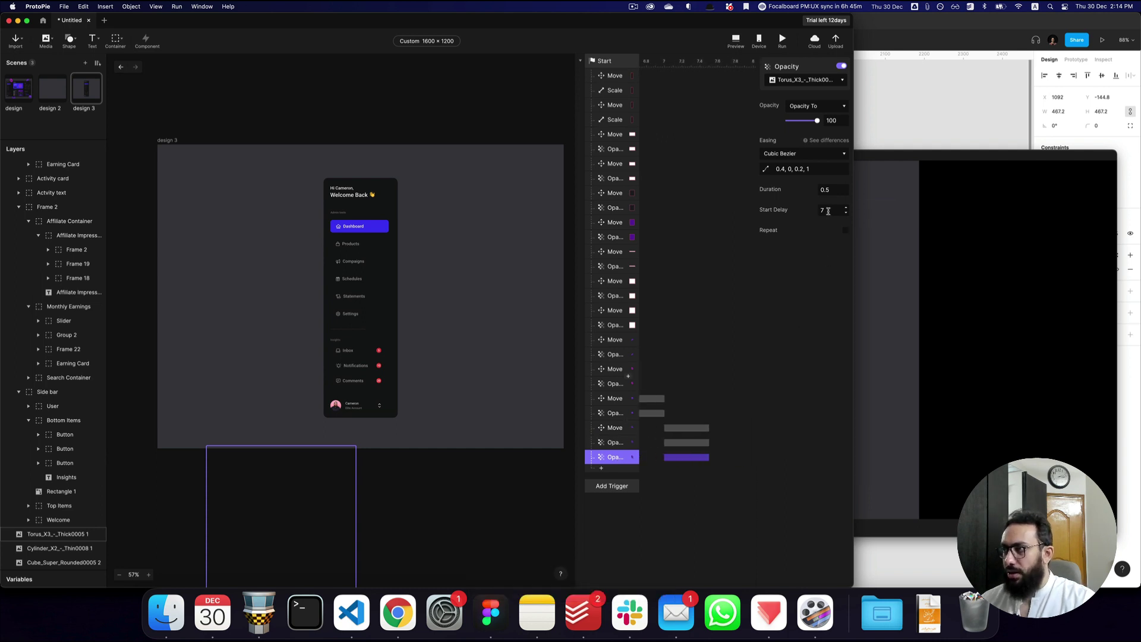
type(".5")
key("Return")
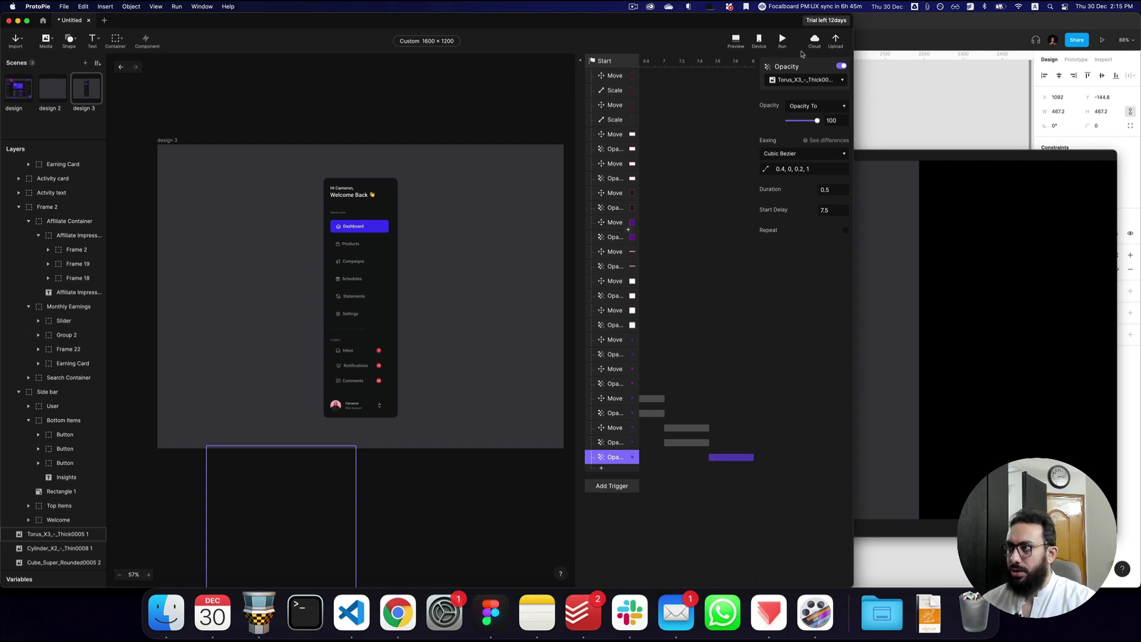
left_click(804, 79)
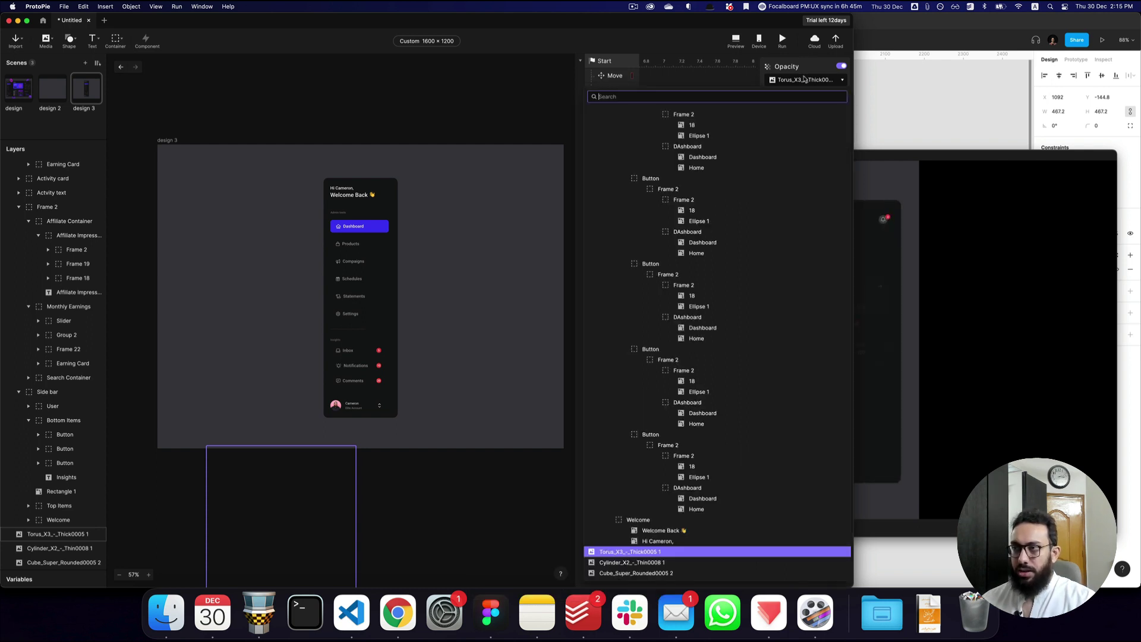
type("cube")
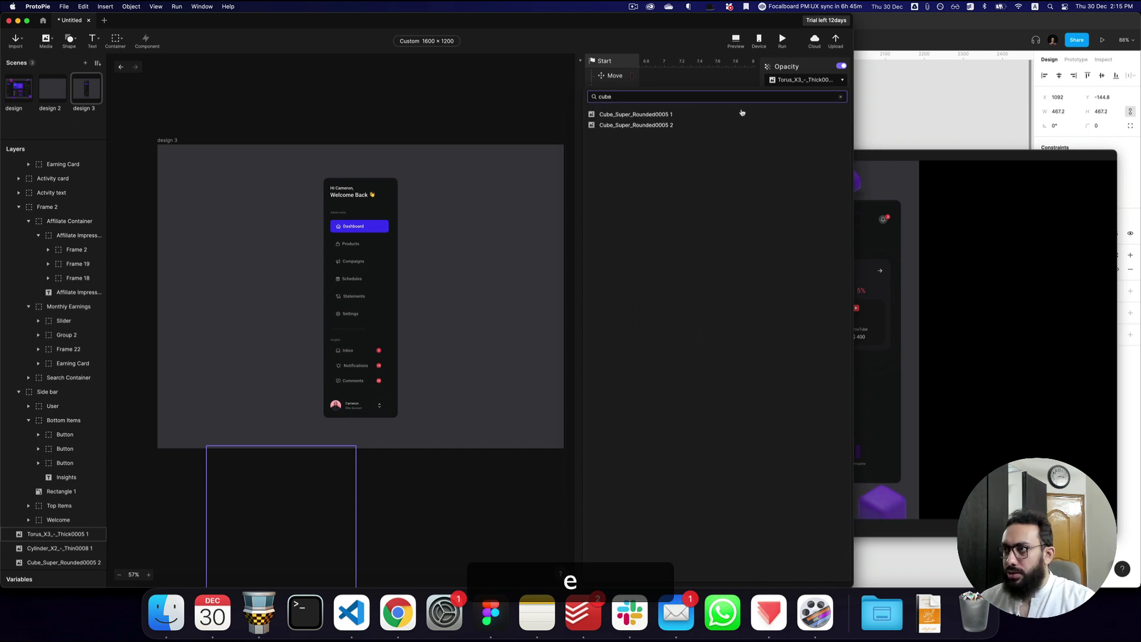
left_click(692, 124)
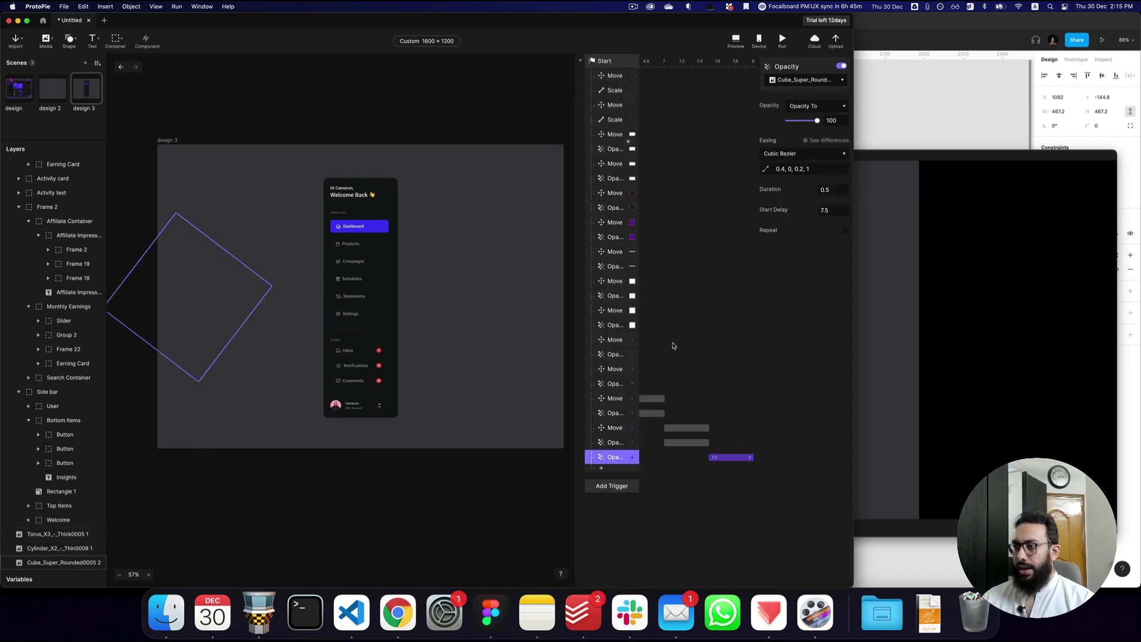
- Duplicate the cube's Opacity response and retarget the copy to Cylinder_X2_-_Thin0008 1
key("super+d")
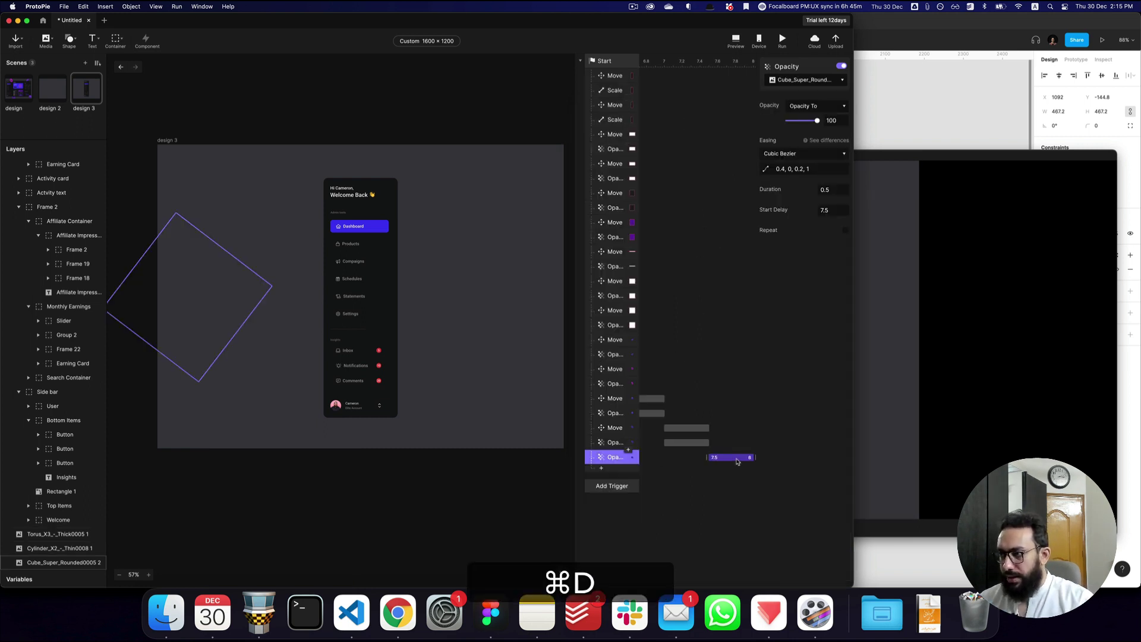
left_click(787, 82)
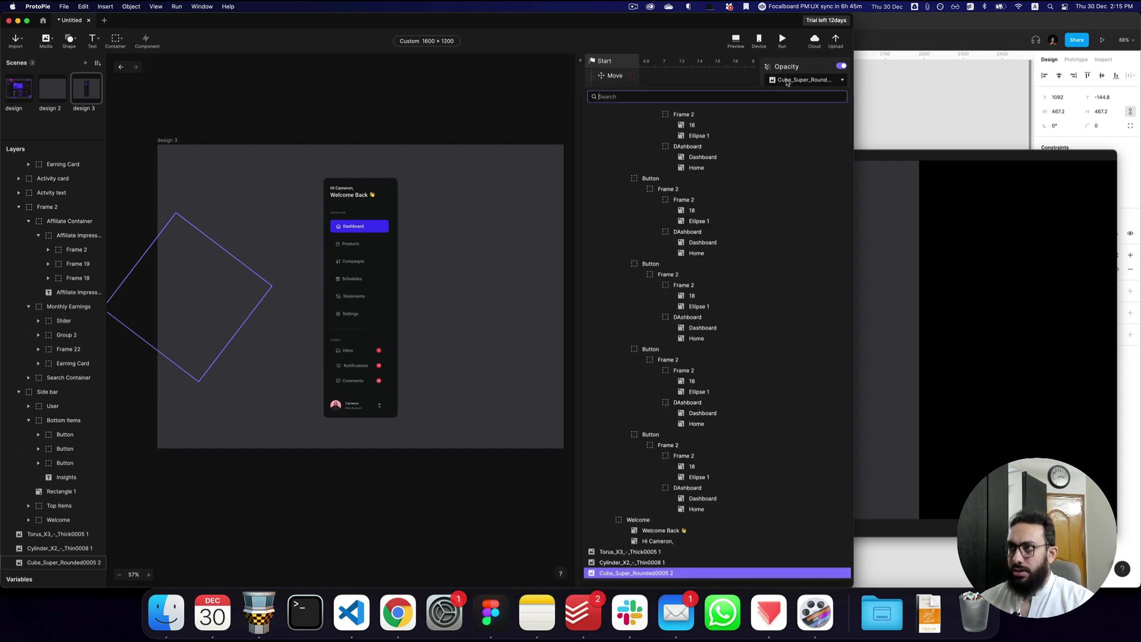
type("cu")
key("Return")
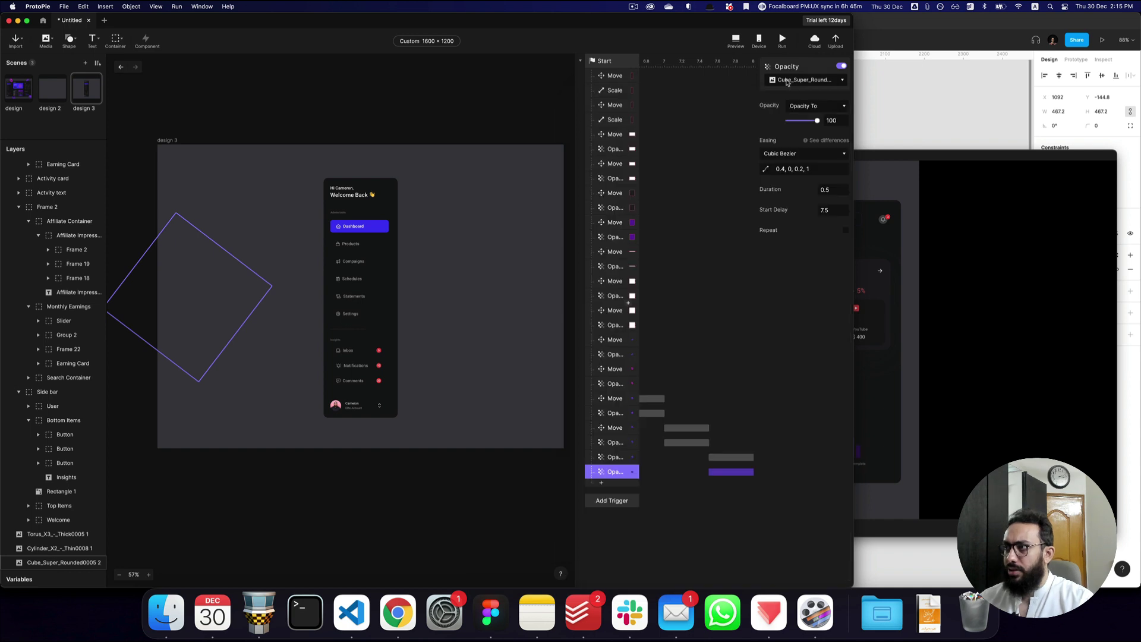
left_click(788, 82)
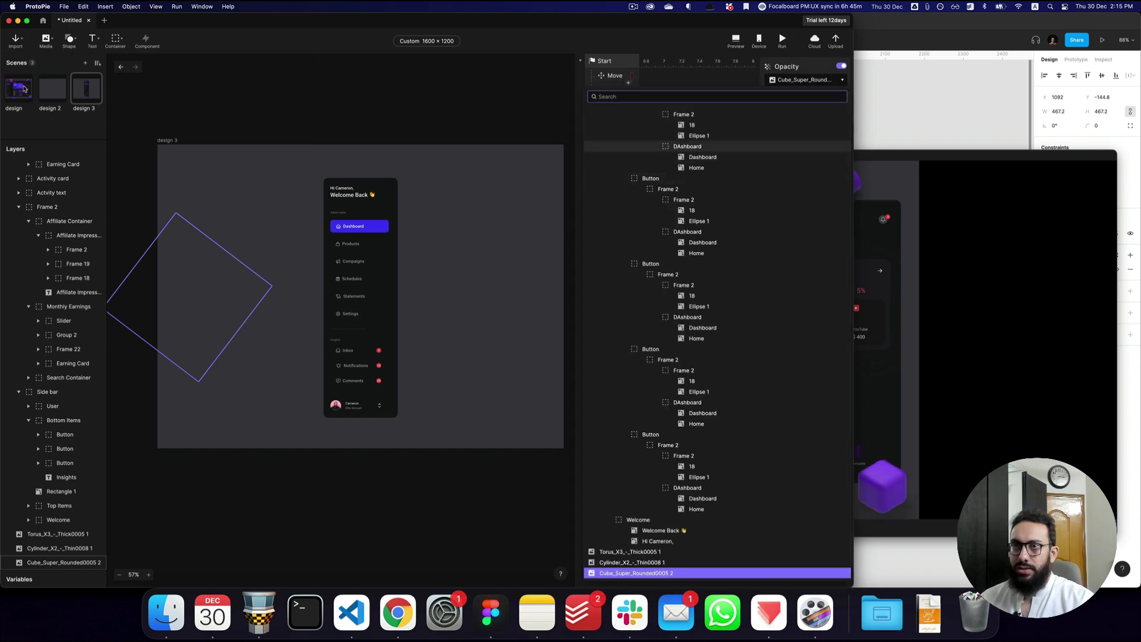
key("Escape")
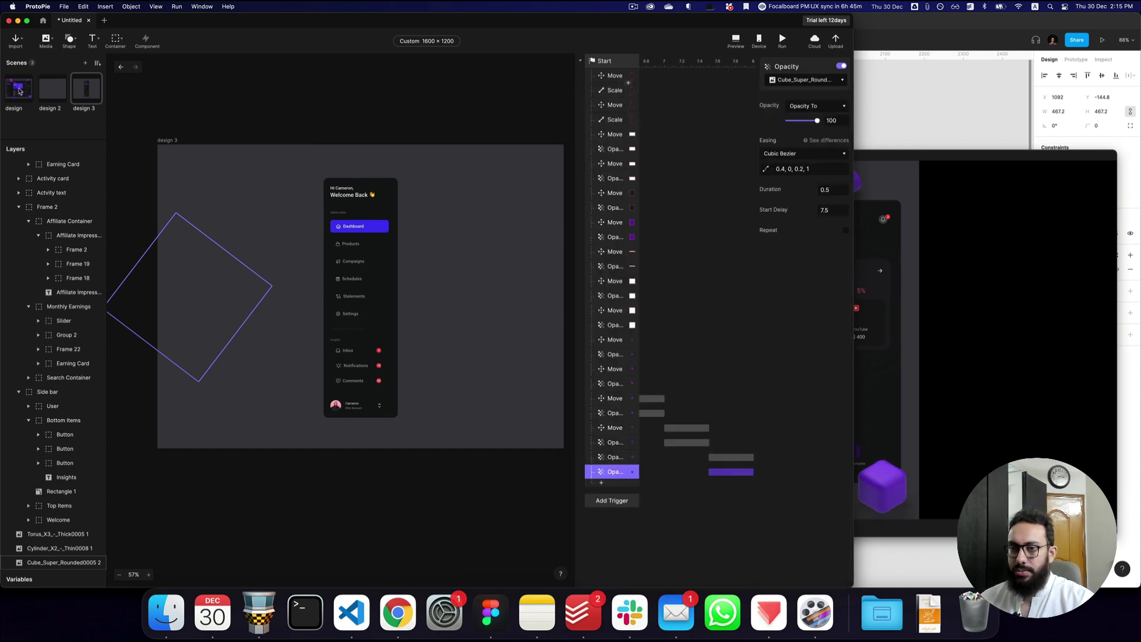
left_click(816, 84)
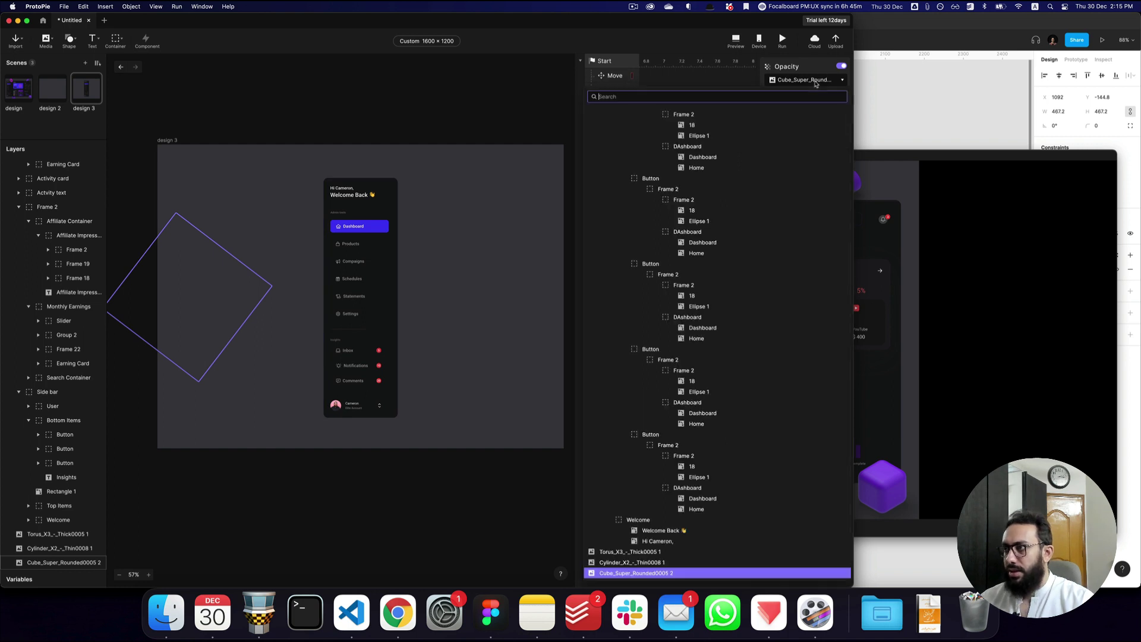
type("cy")
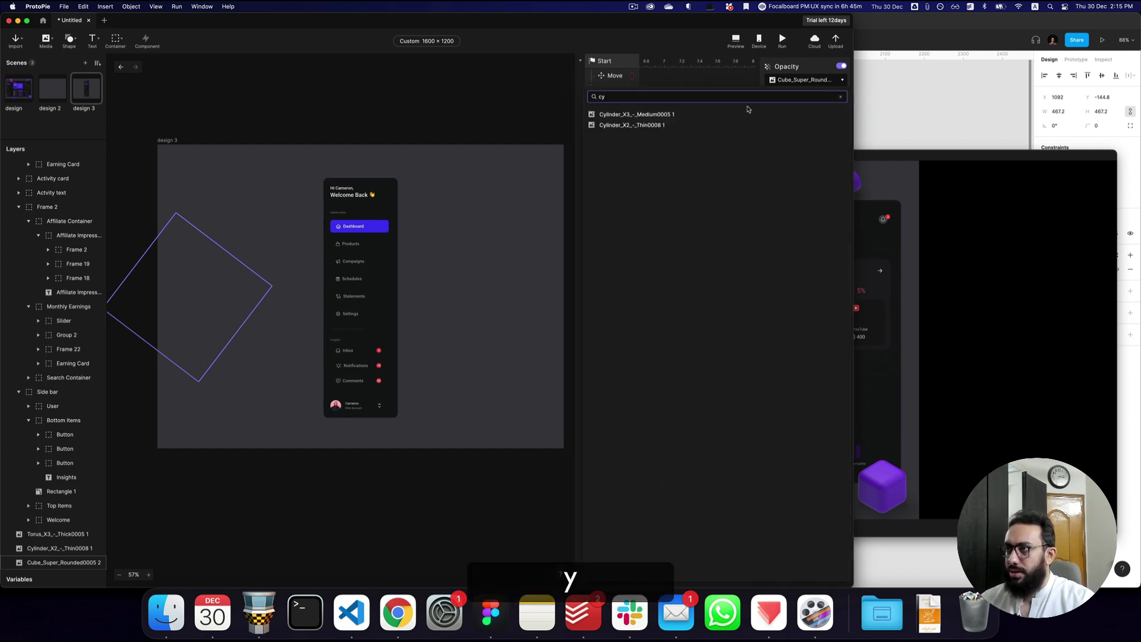
left_click(650, 125)
- Play the prototype from the opening design scene and inspect the Dashboard's second Scale response against the collapse animation
left_click(963, 298)
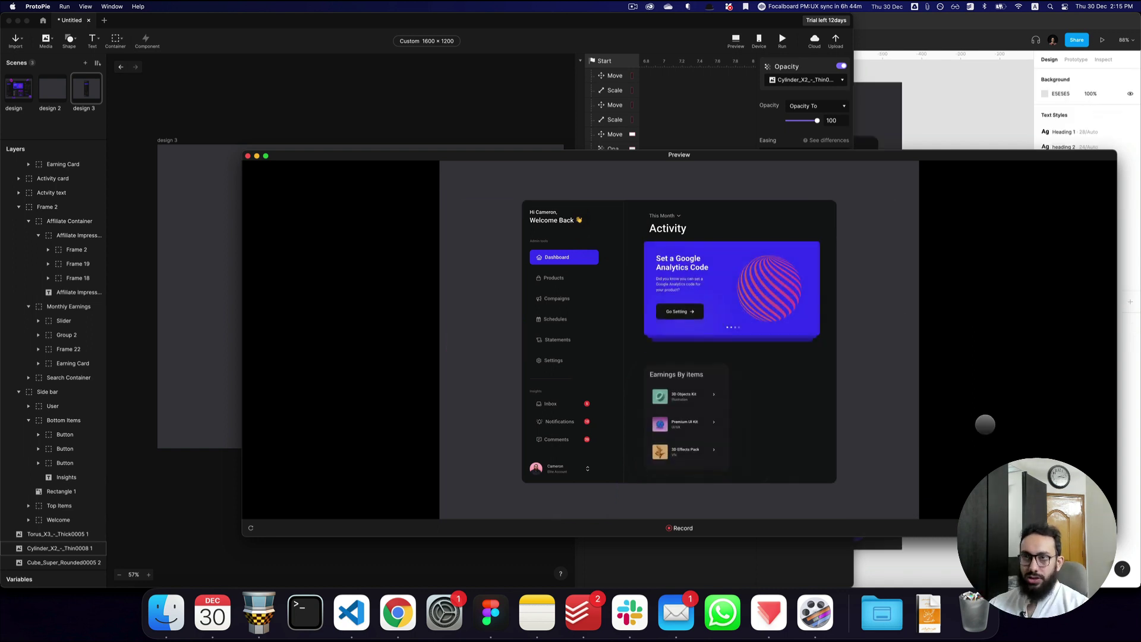
left_click(23, 92)
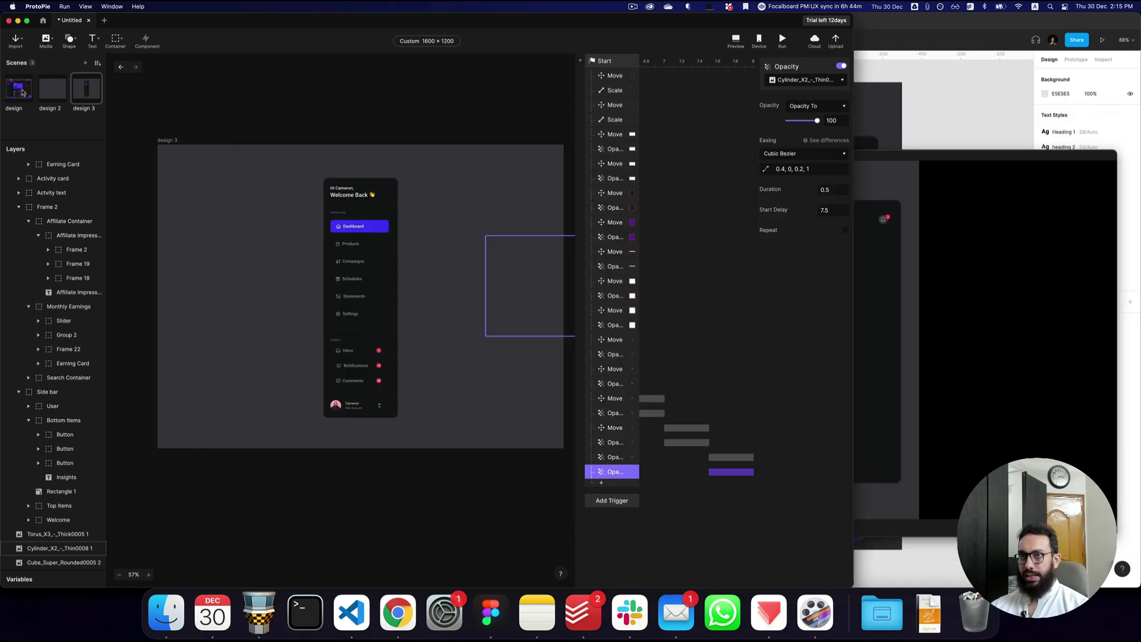
left_click(22, 92)
key("super+shift+r")
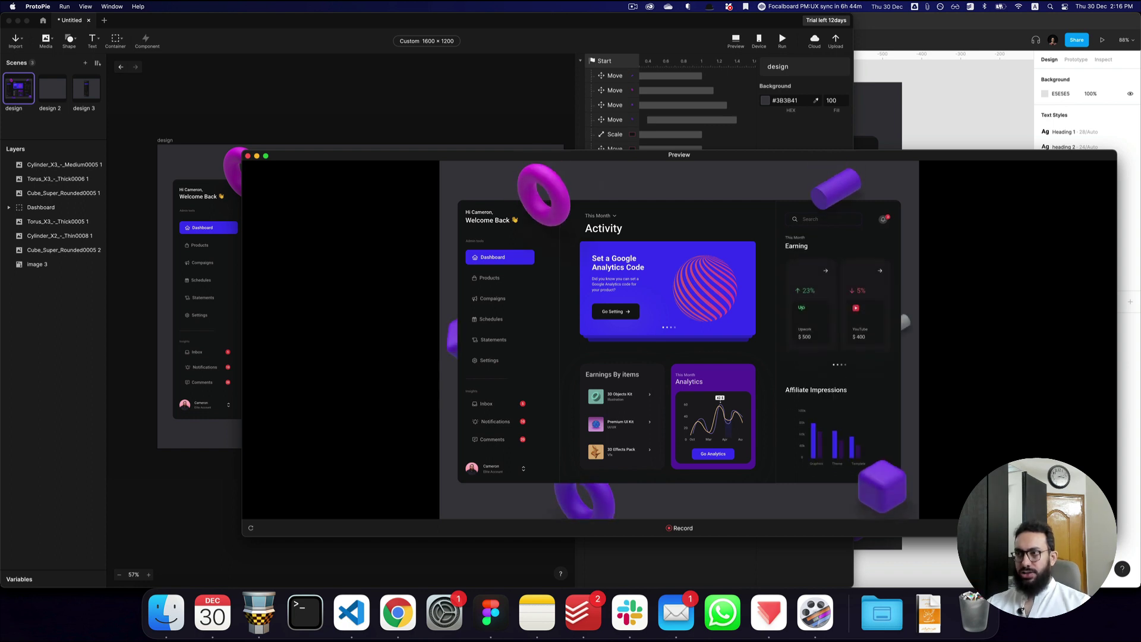
left_click(307, 118)
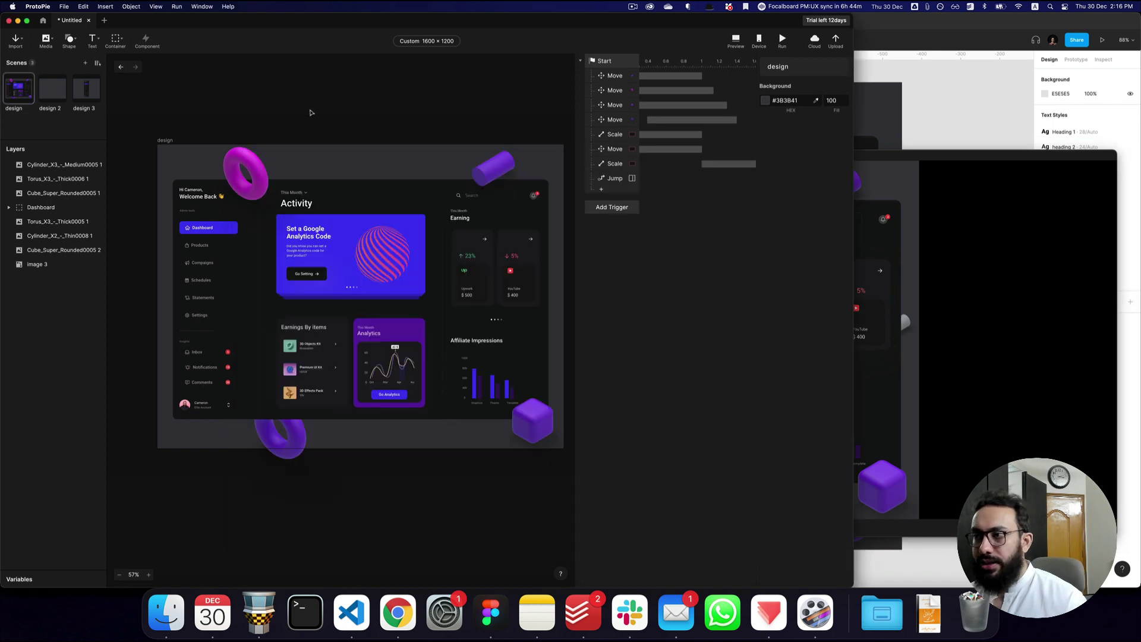
left_click(610, 164)
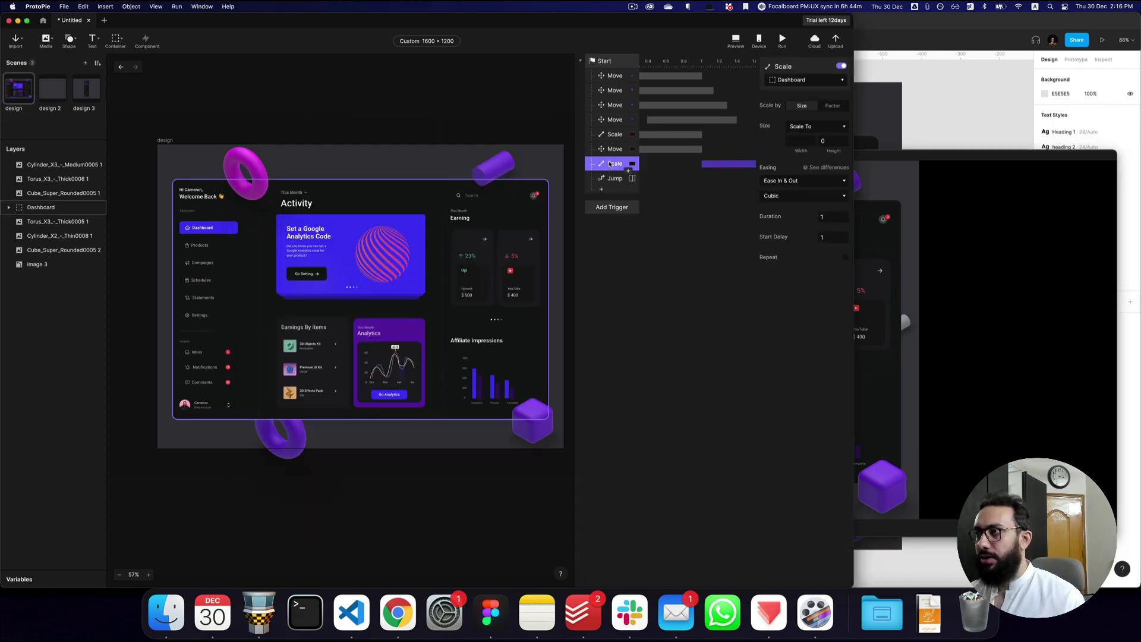
key("super+shift+r")
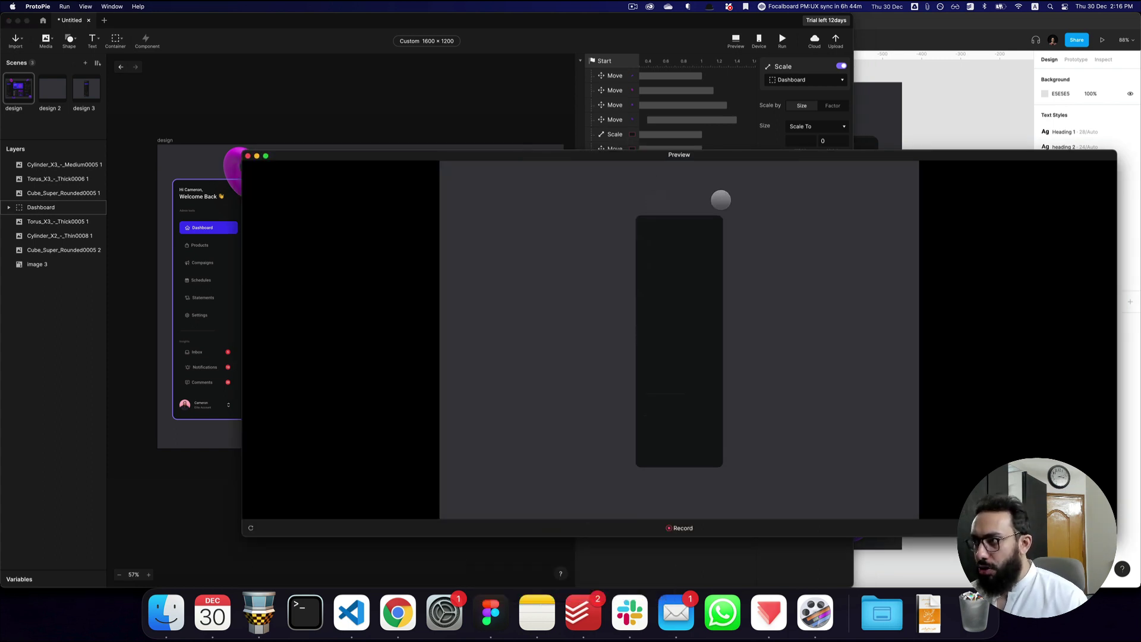
- Duplicate the Dashboard's Move response in the opening design scene and set the copy's start delay to 1
left_click(732, 138)
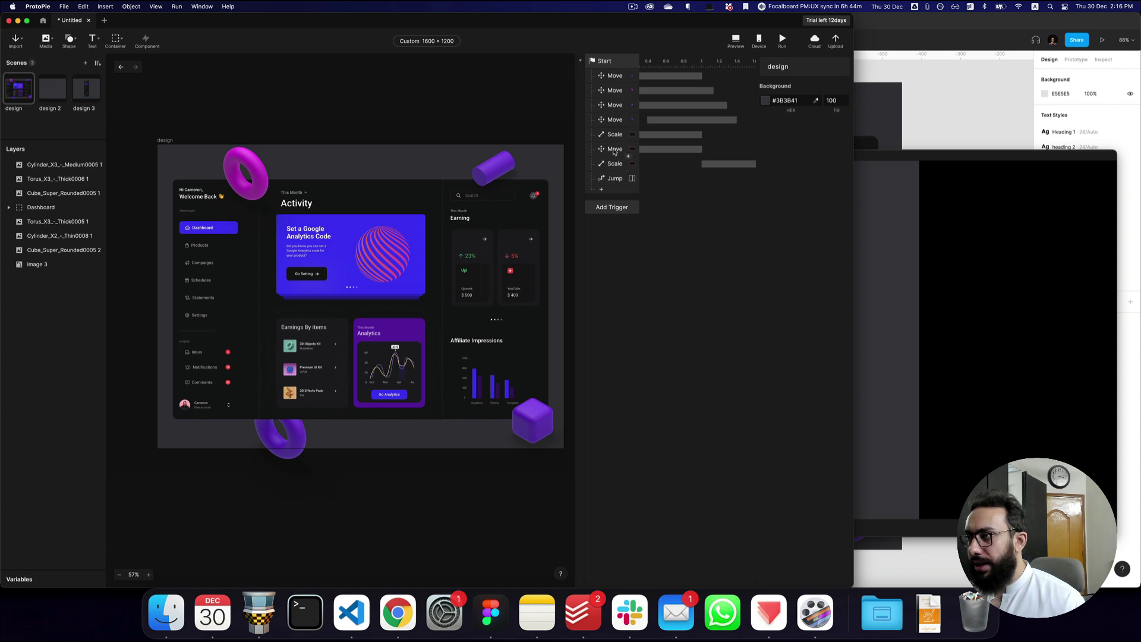
left_click(614, 150)
key("super+d")
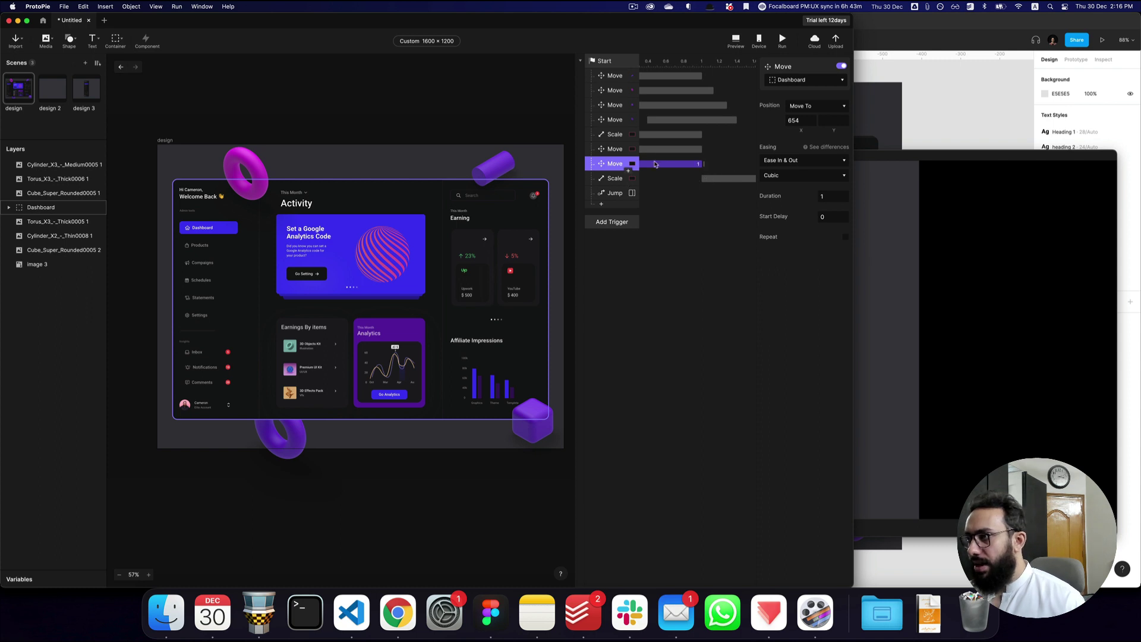
key("super")
type("2")
key("Tab")
double_click(826, 217)
type("1.5")
key("super+a")
type("1")
key("Tab")
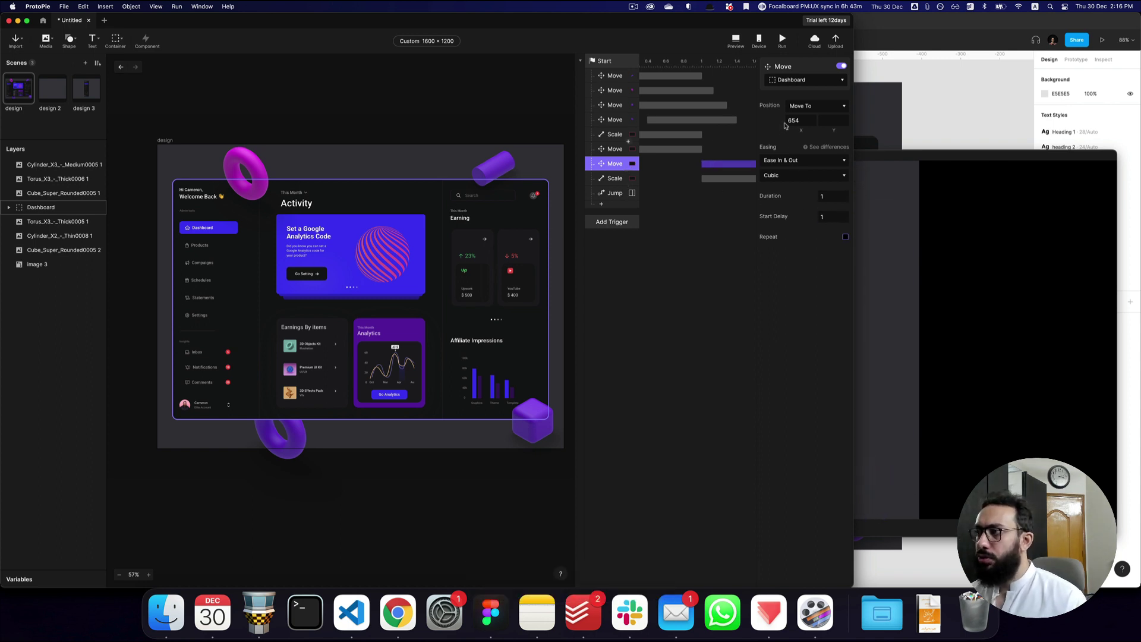
- Copy the Dashboard's Y position from design 2, set the duplicated Move response's target Y to 600, and play the preview
left_click(56, 93)
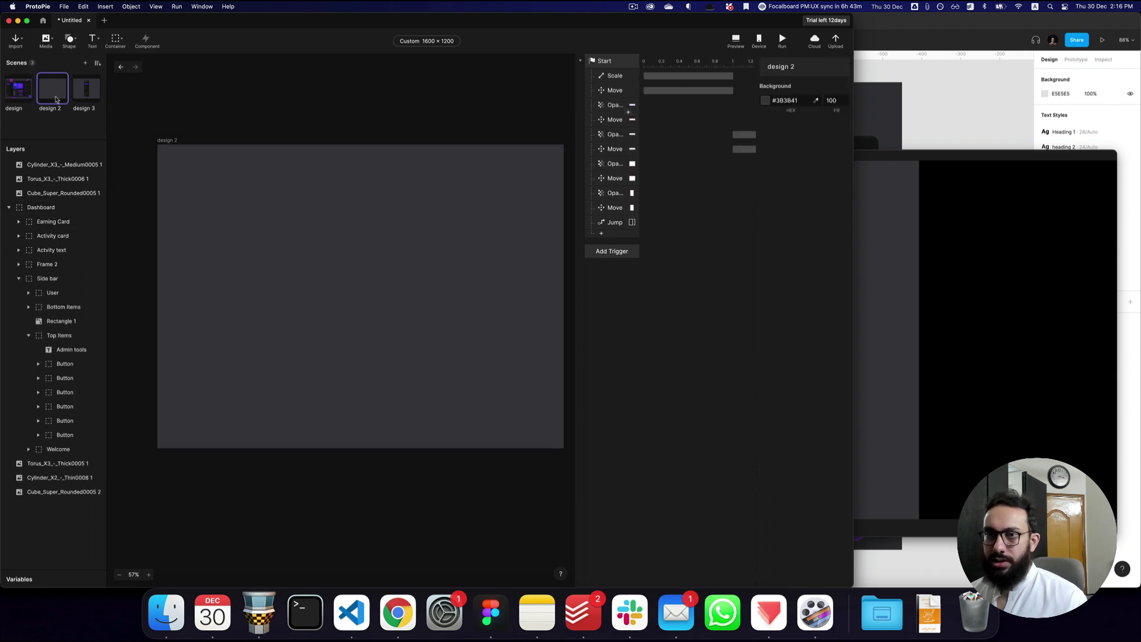
left_click(41, 206)
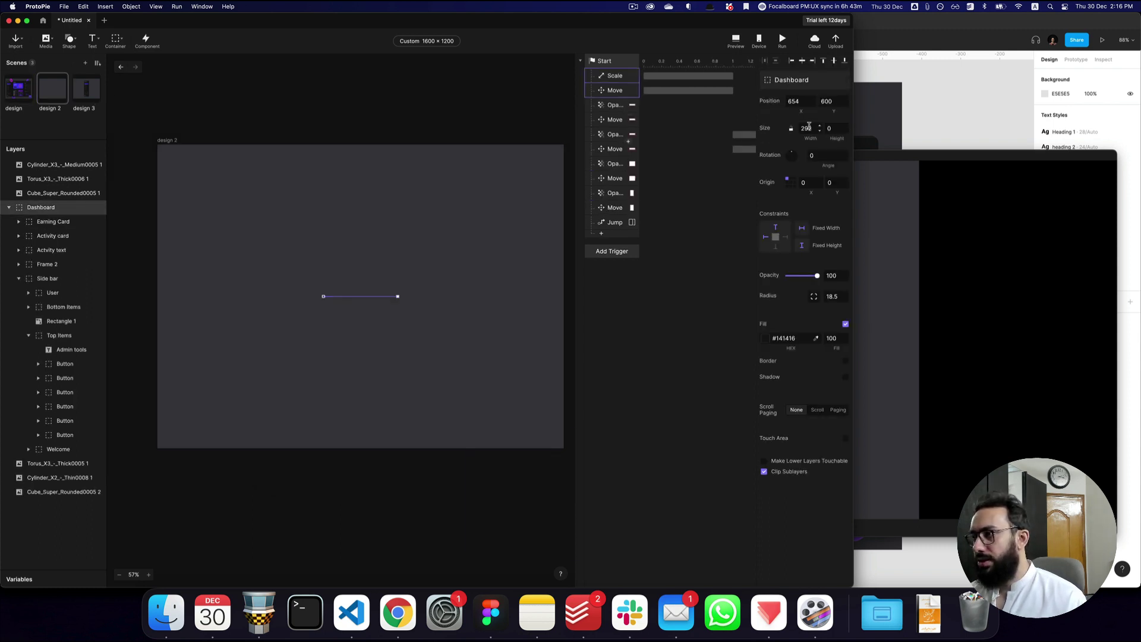
left_click(835, 101)
key("super+c")
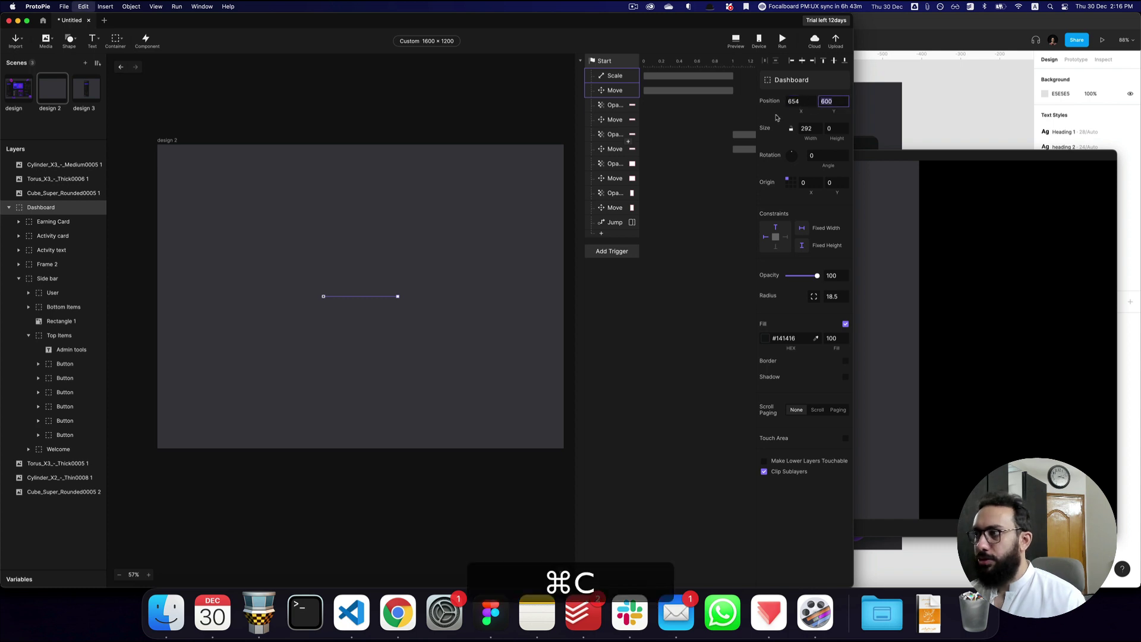
left_click(27, 94)
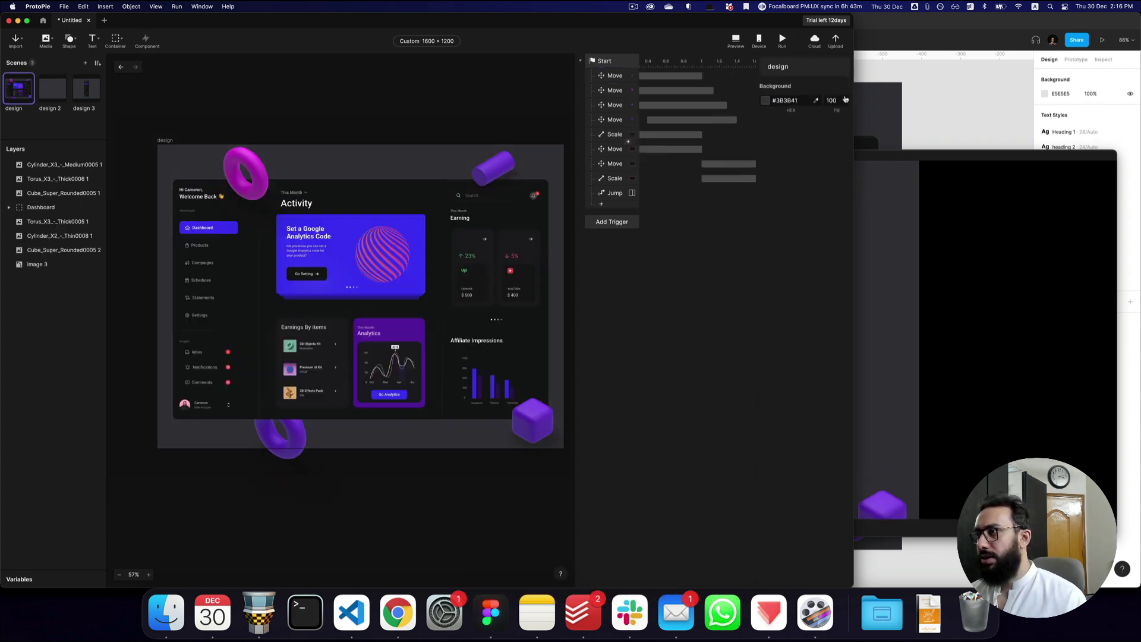
left_click(730, 164)
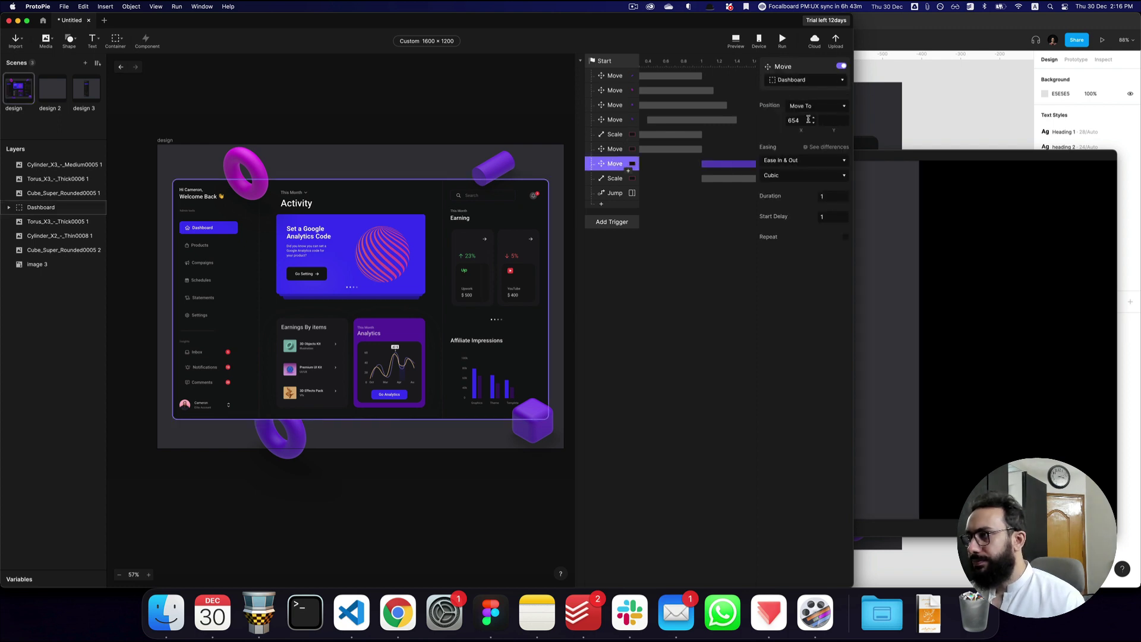
key("cmd+v")
left_click(991, 255)
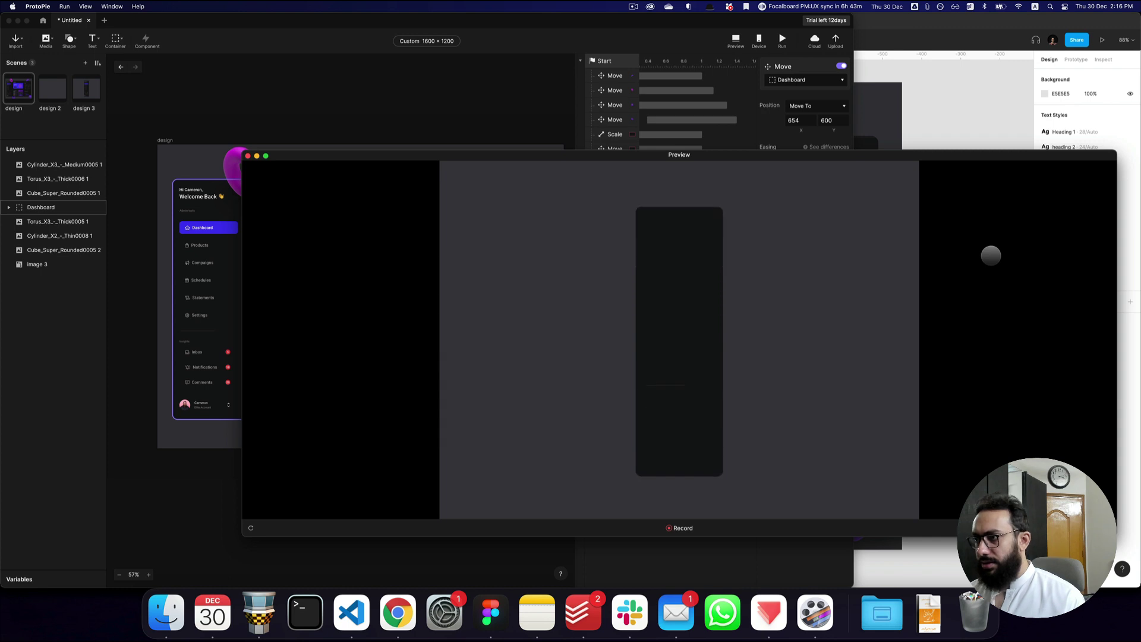
- Set the start delay of the Jump to design 2 to 2.5 and replay the preview
left_click(718, 136)
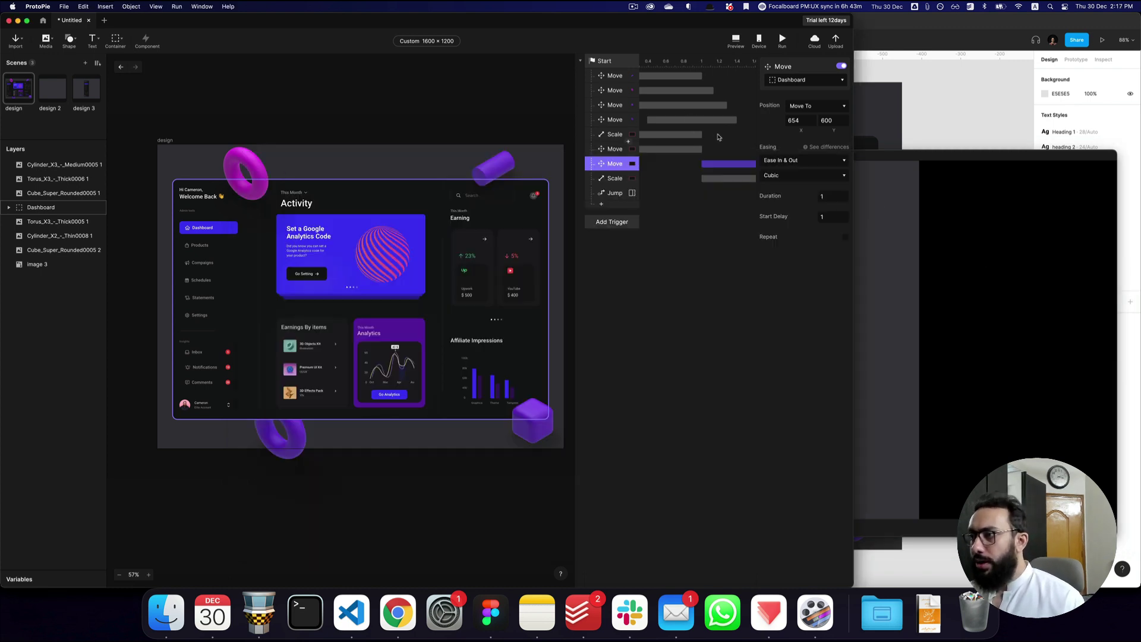
left_click(613, 193)
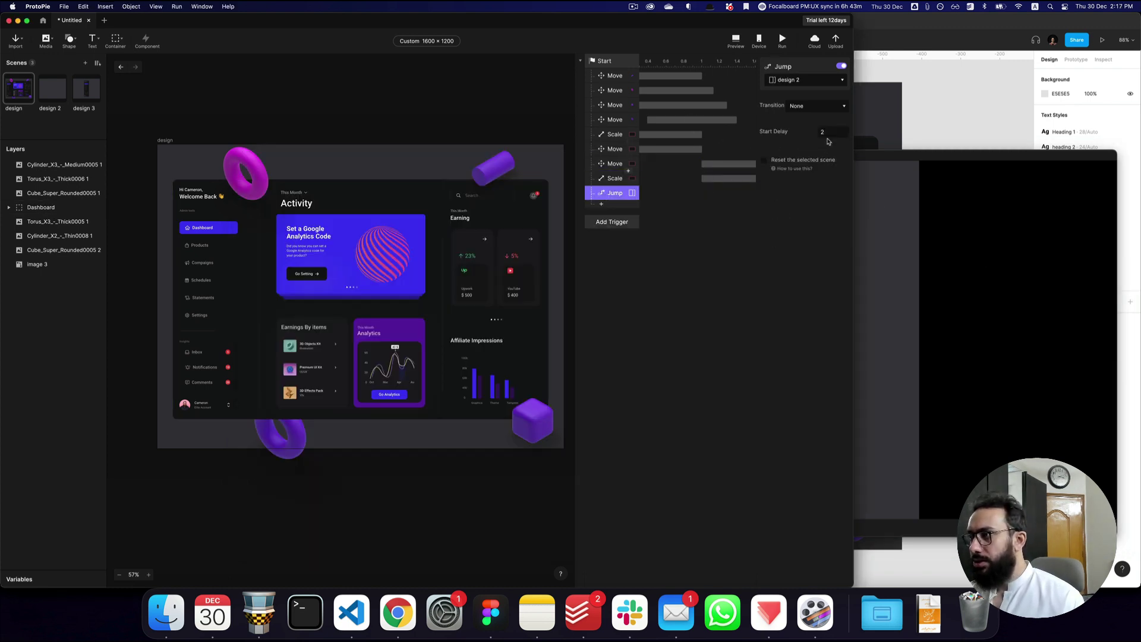
key("Return")
key("shift+super+r")
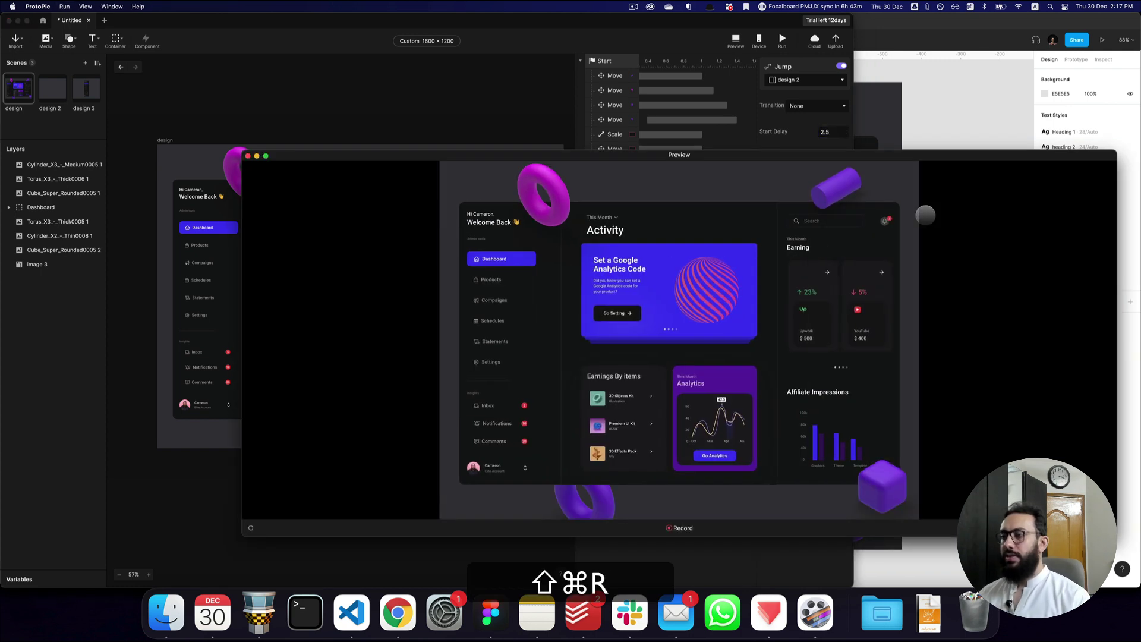